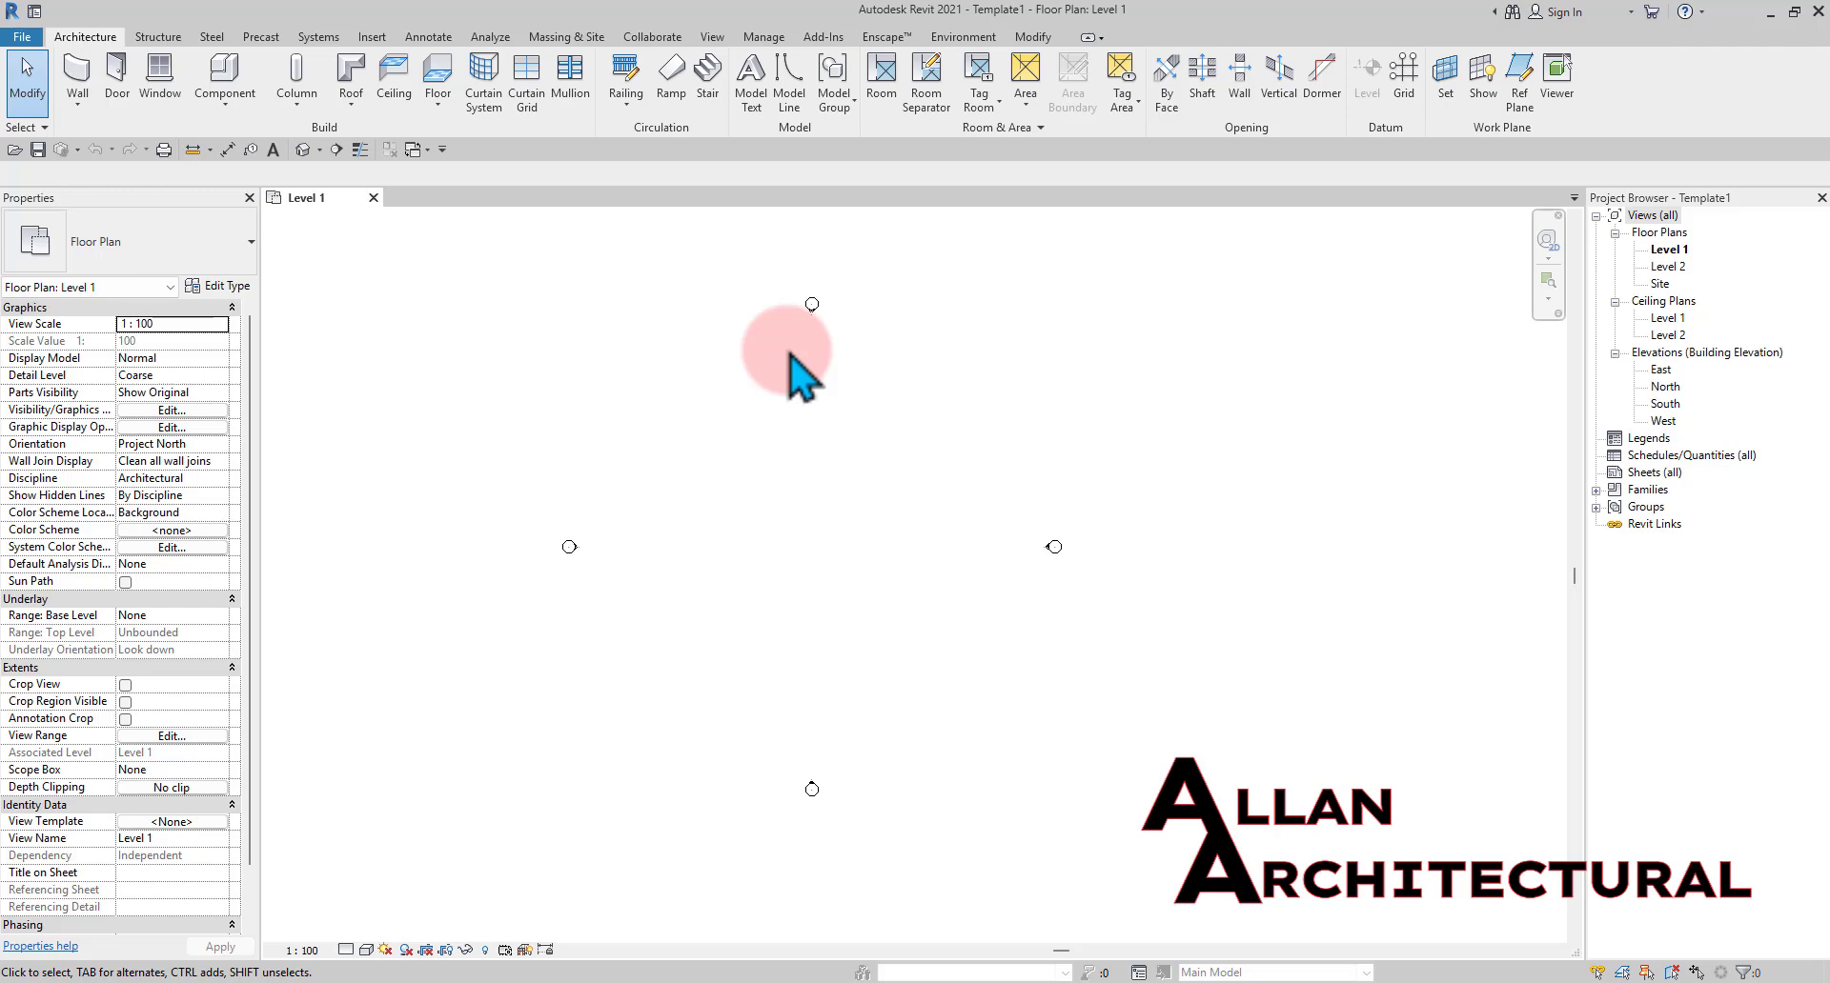
Examine the component families and types available for placement, without placing any
left_click(229, 114)
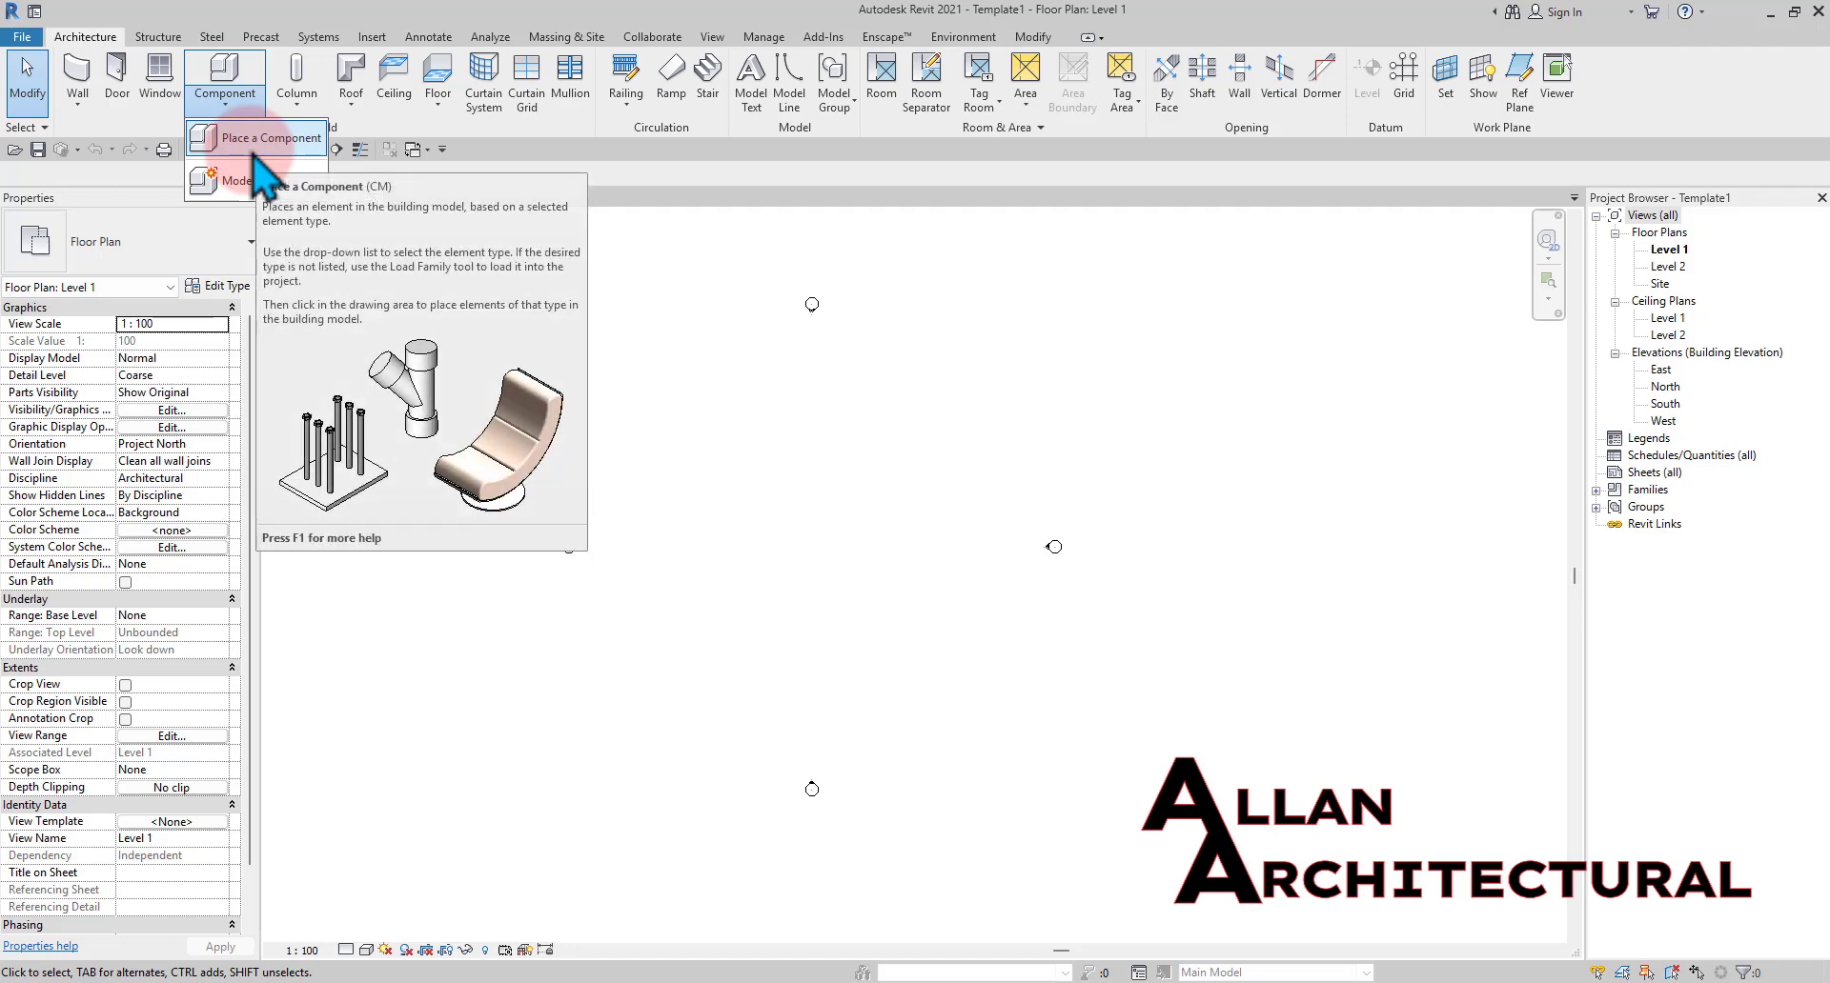
left_click(253, 145)
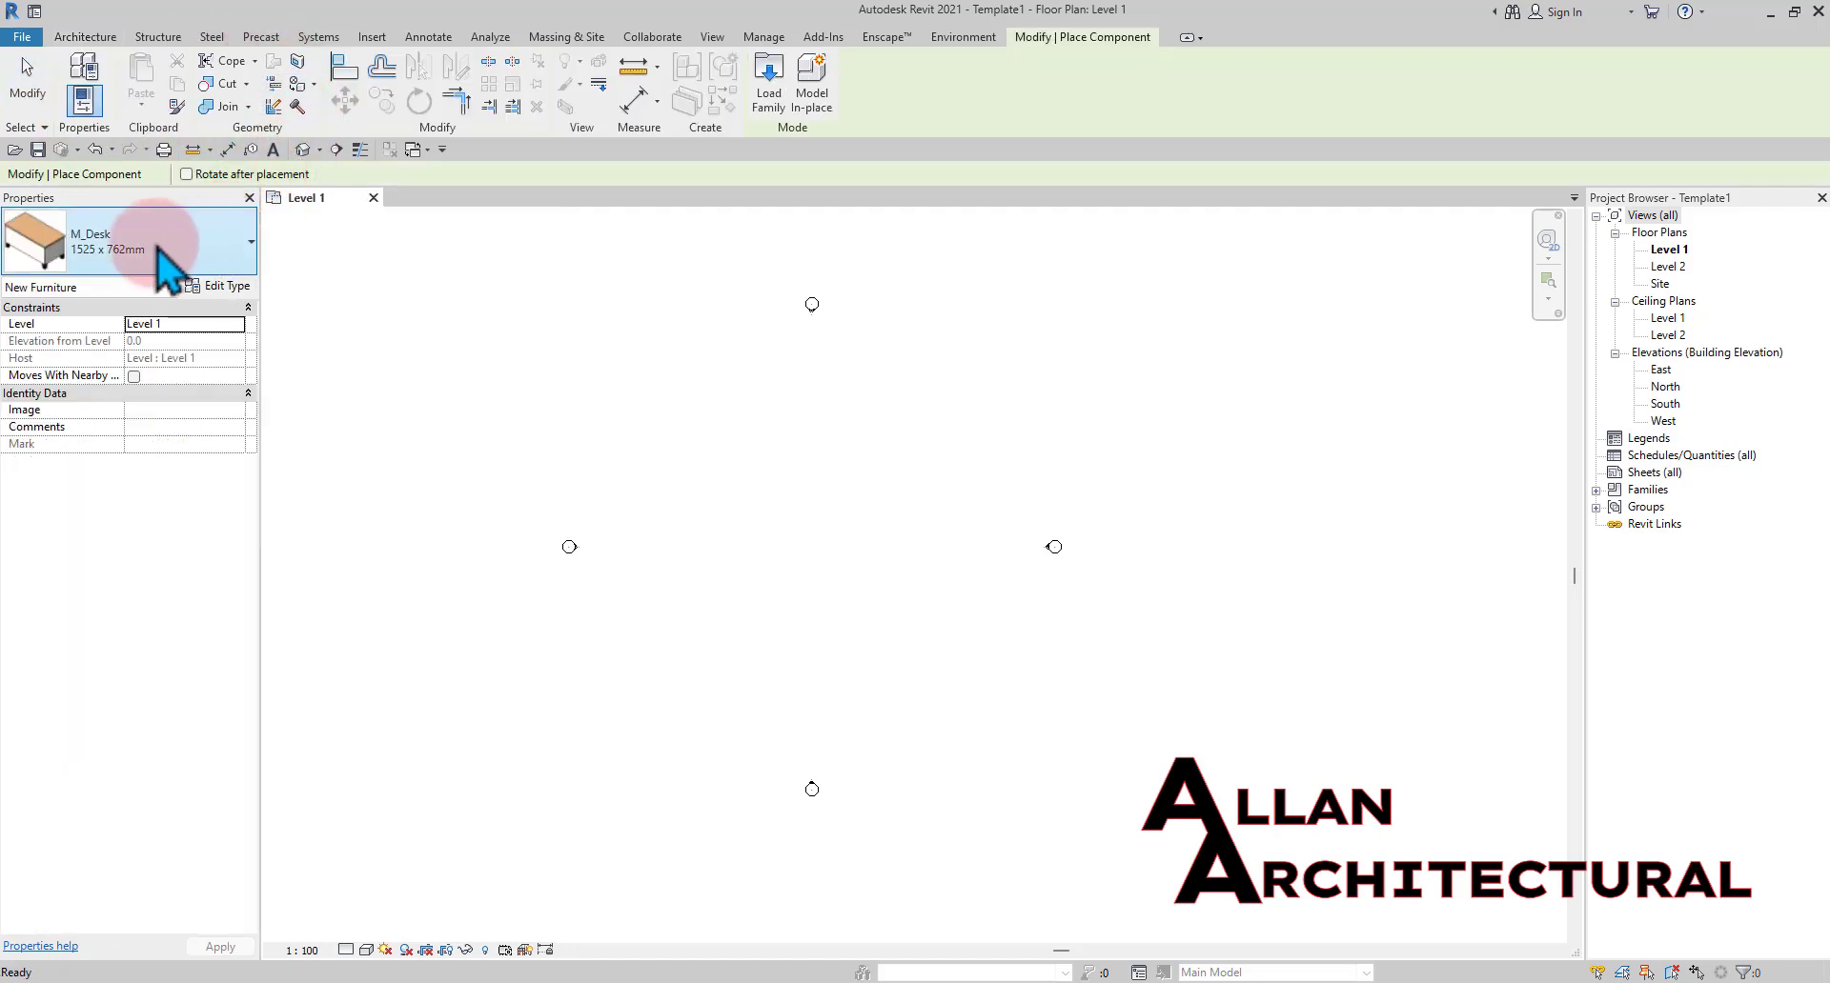
left_click(158, 247)
scroll(113, 467, "down", 5)
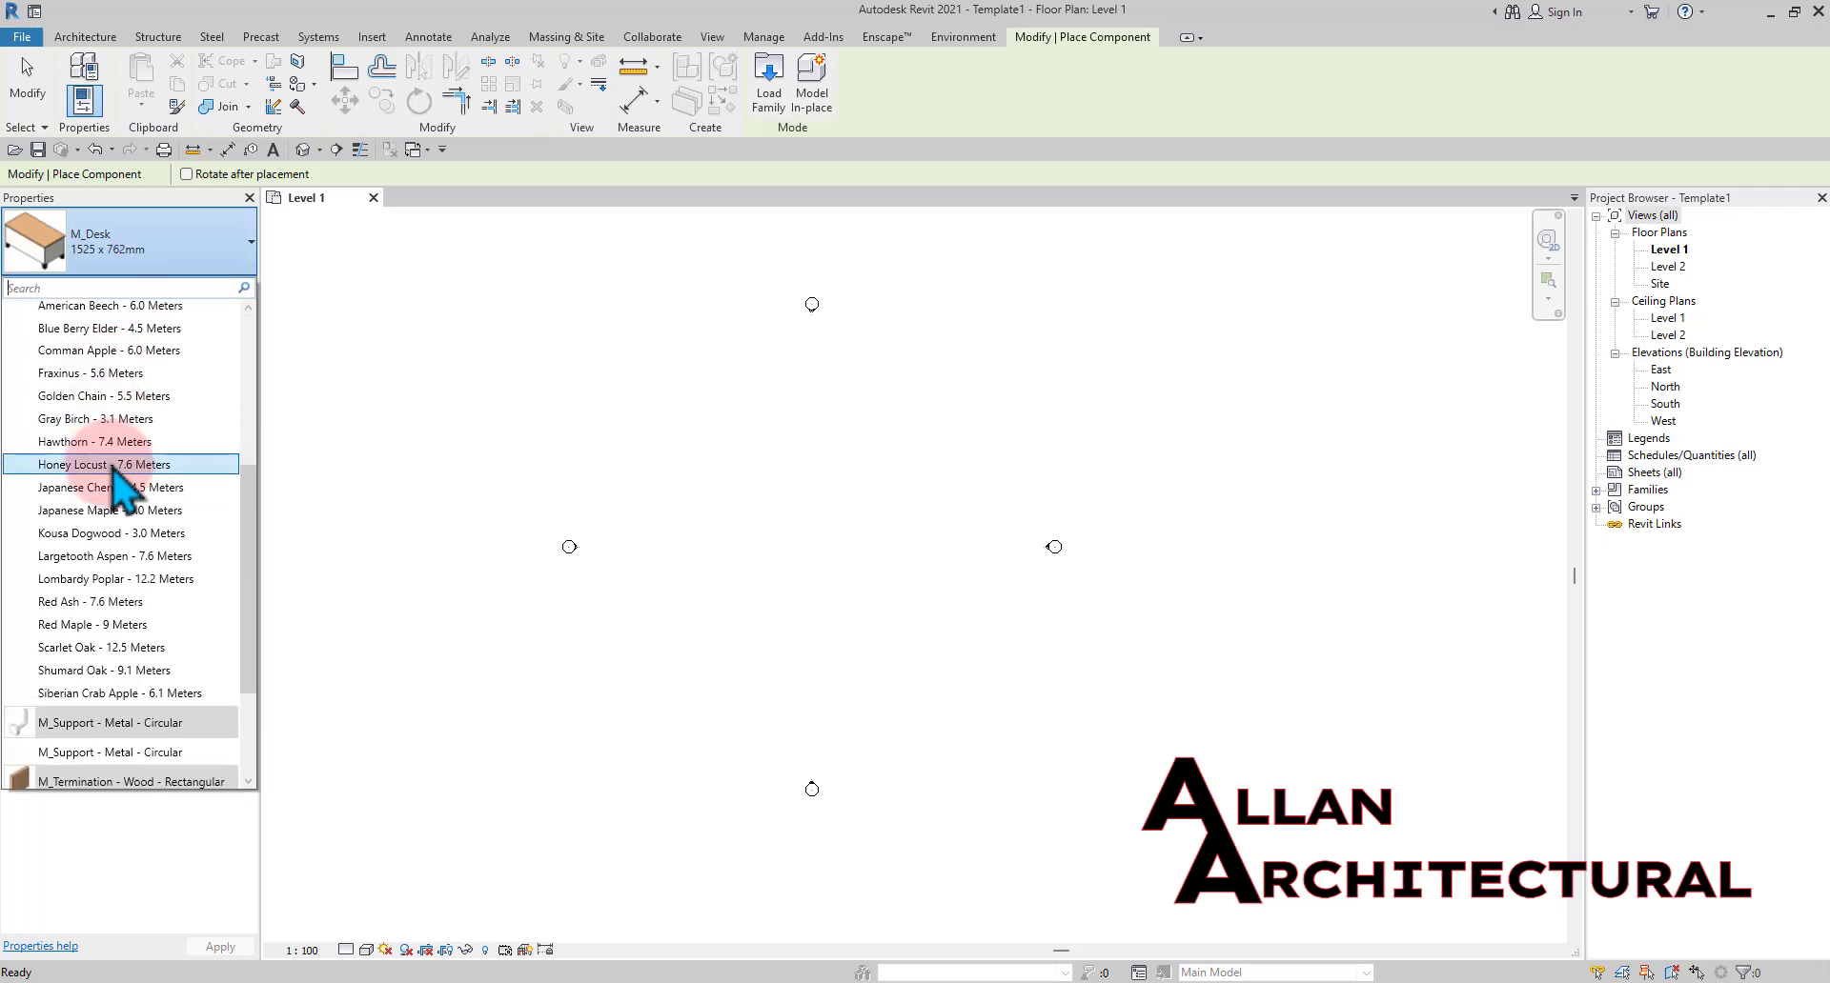
scroll(113, 467, "down", 3)
scroll(114, 473, "up", 10)
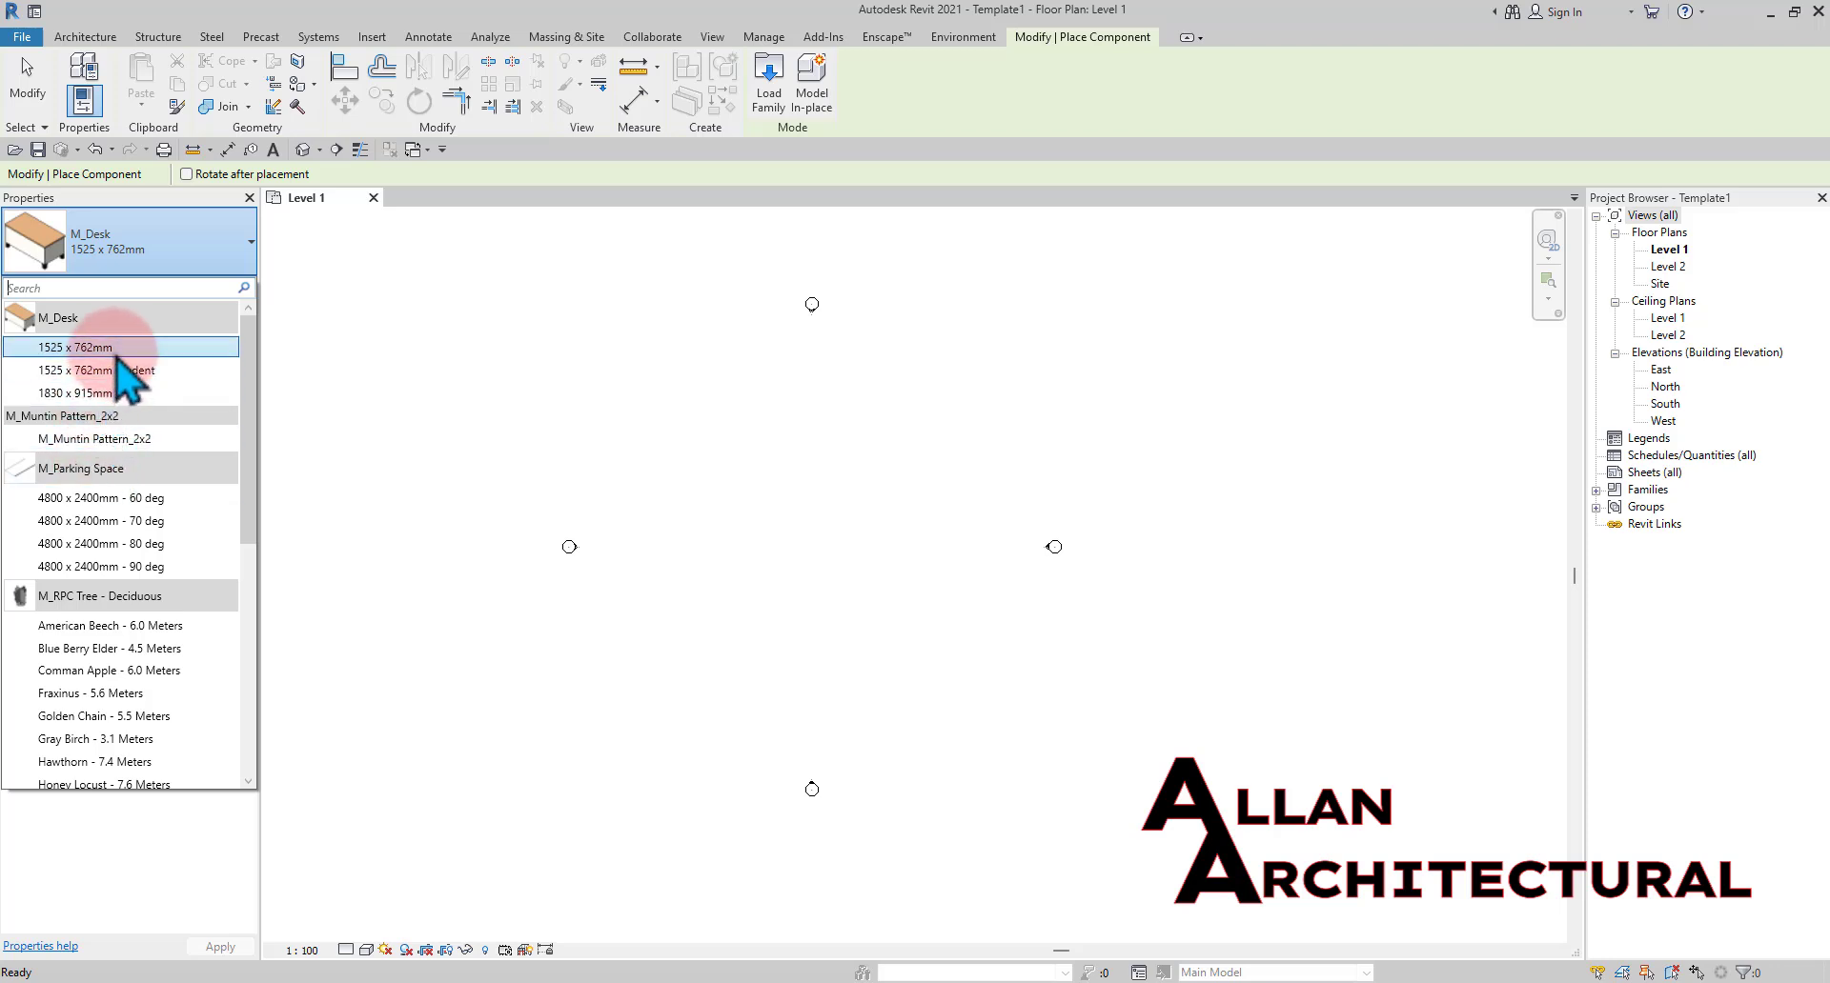
scroll(115, 372, "down", 6)
scroll(114, 400, "down", 3)
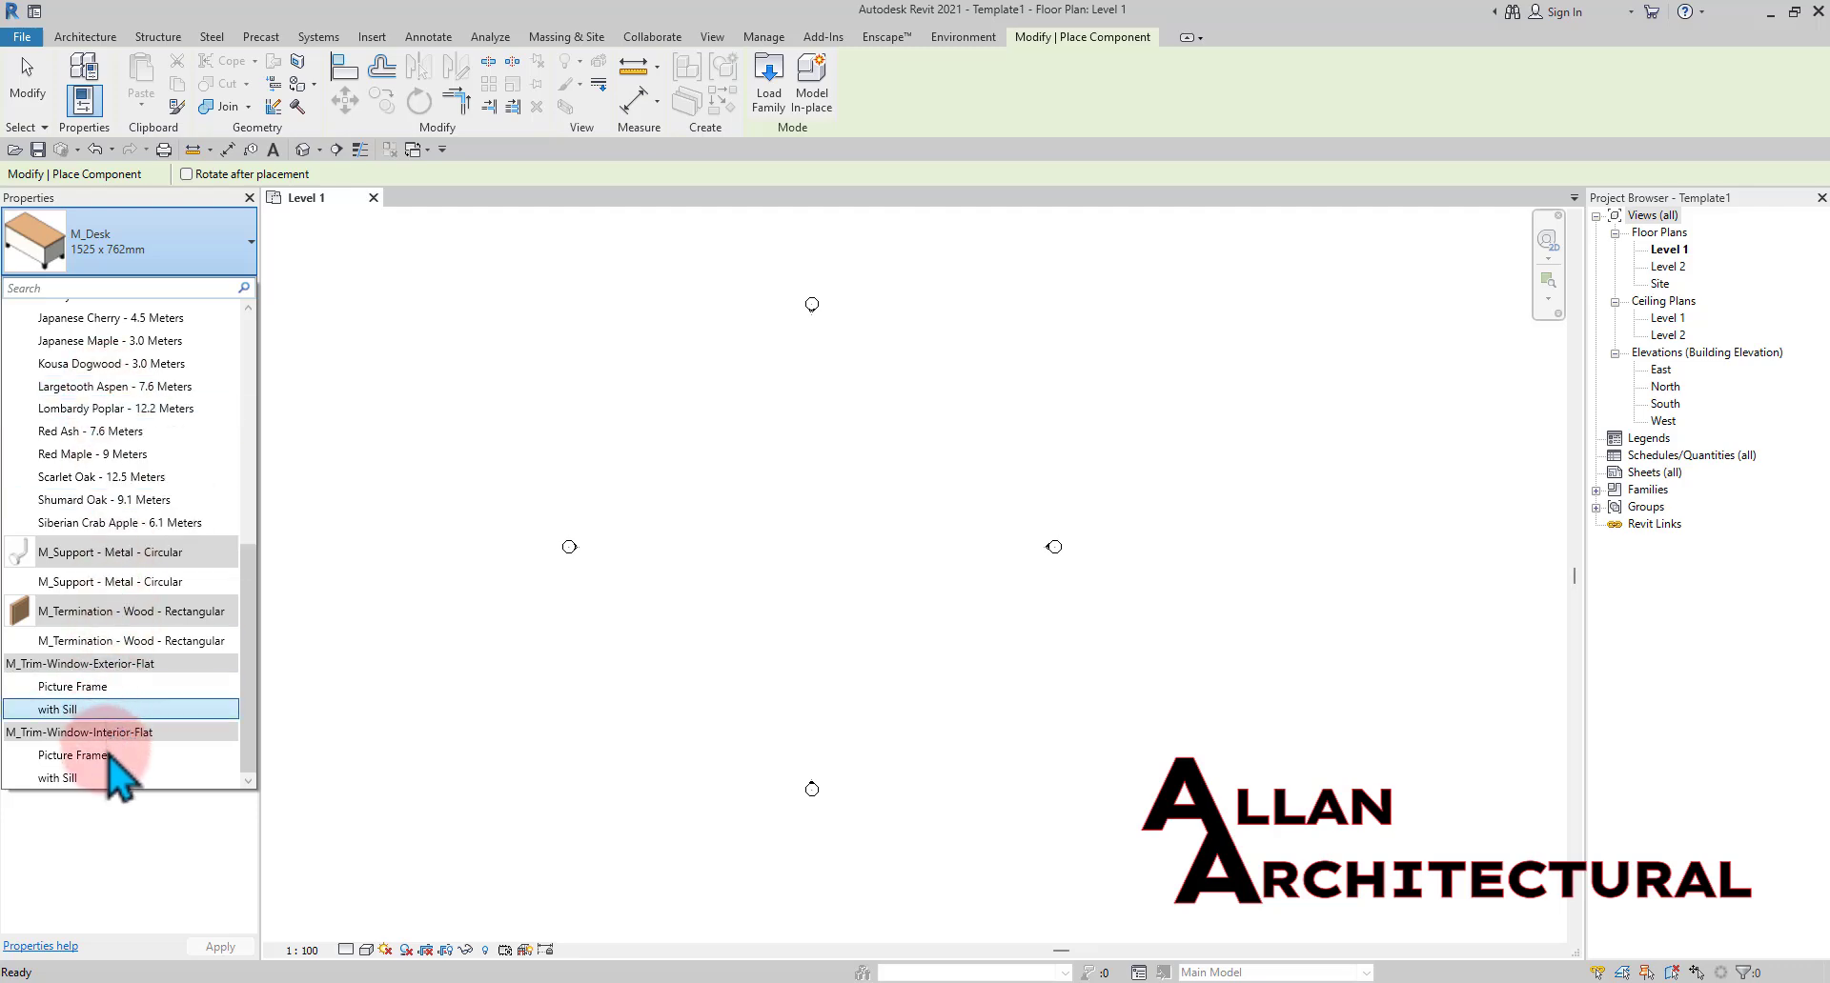
scroll(113, 724, "up", 2)
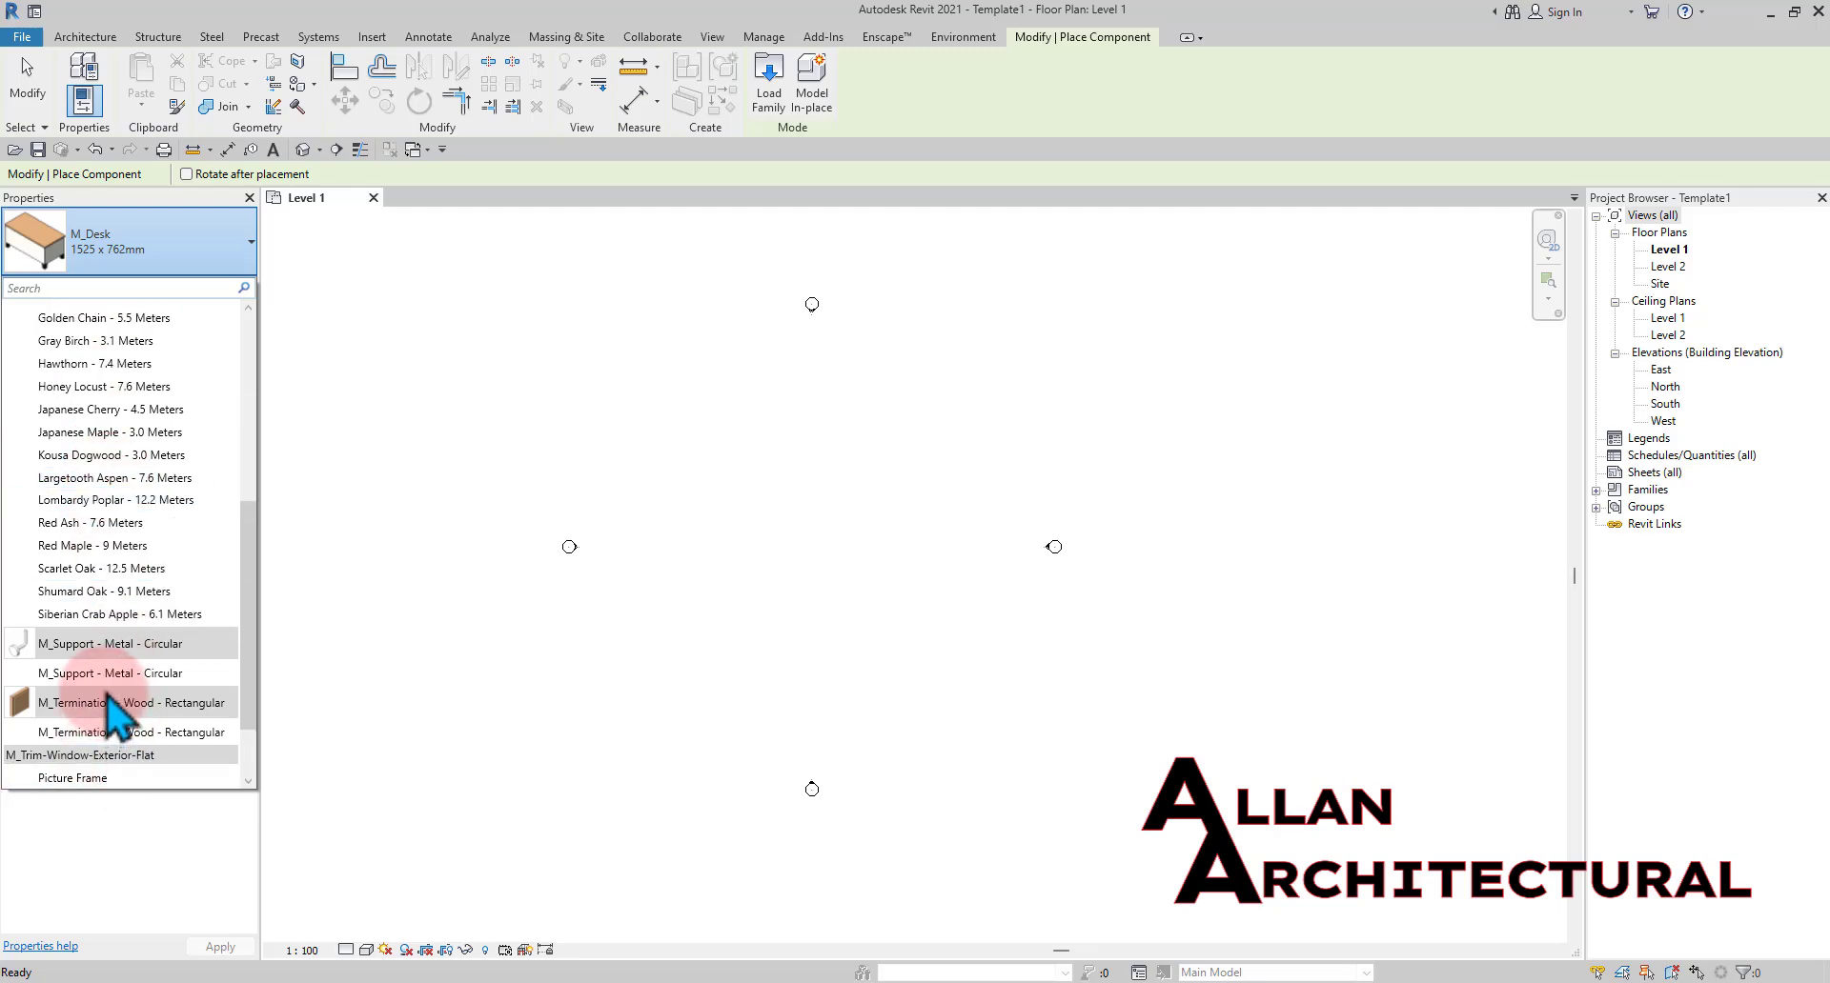
mouse_move(115, 681)
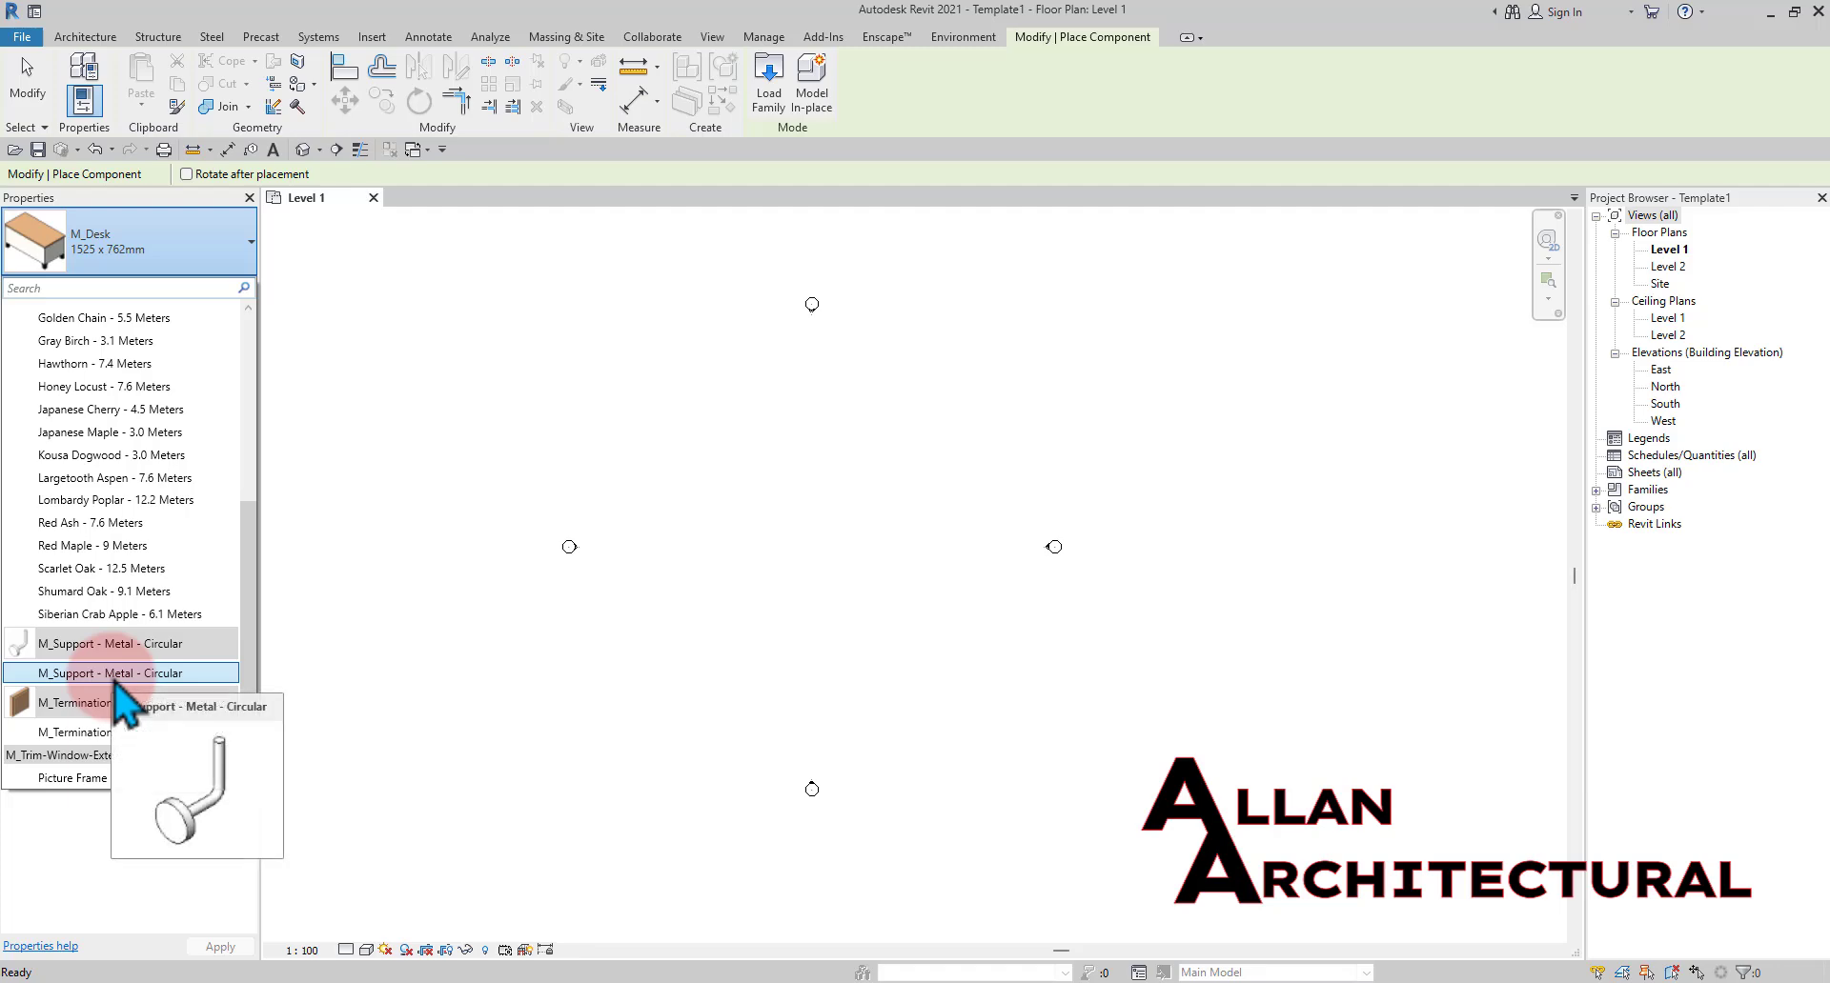
scroll(113, 678, "up", 8)
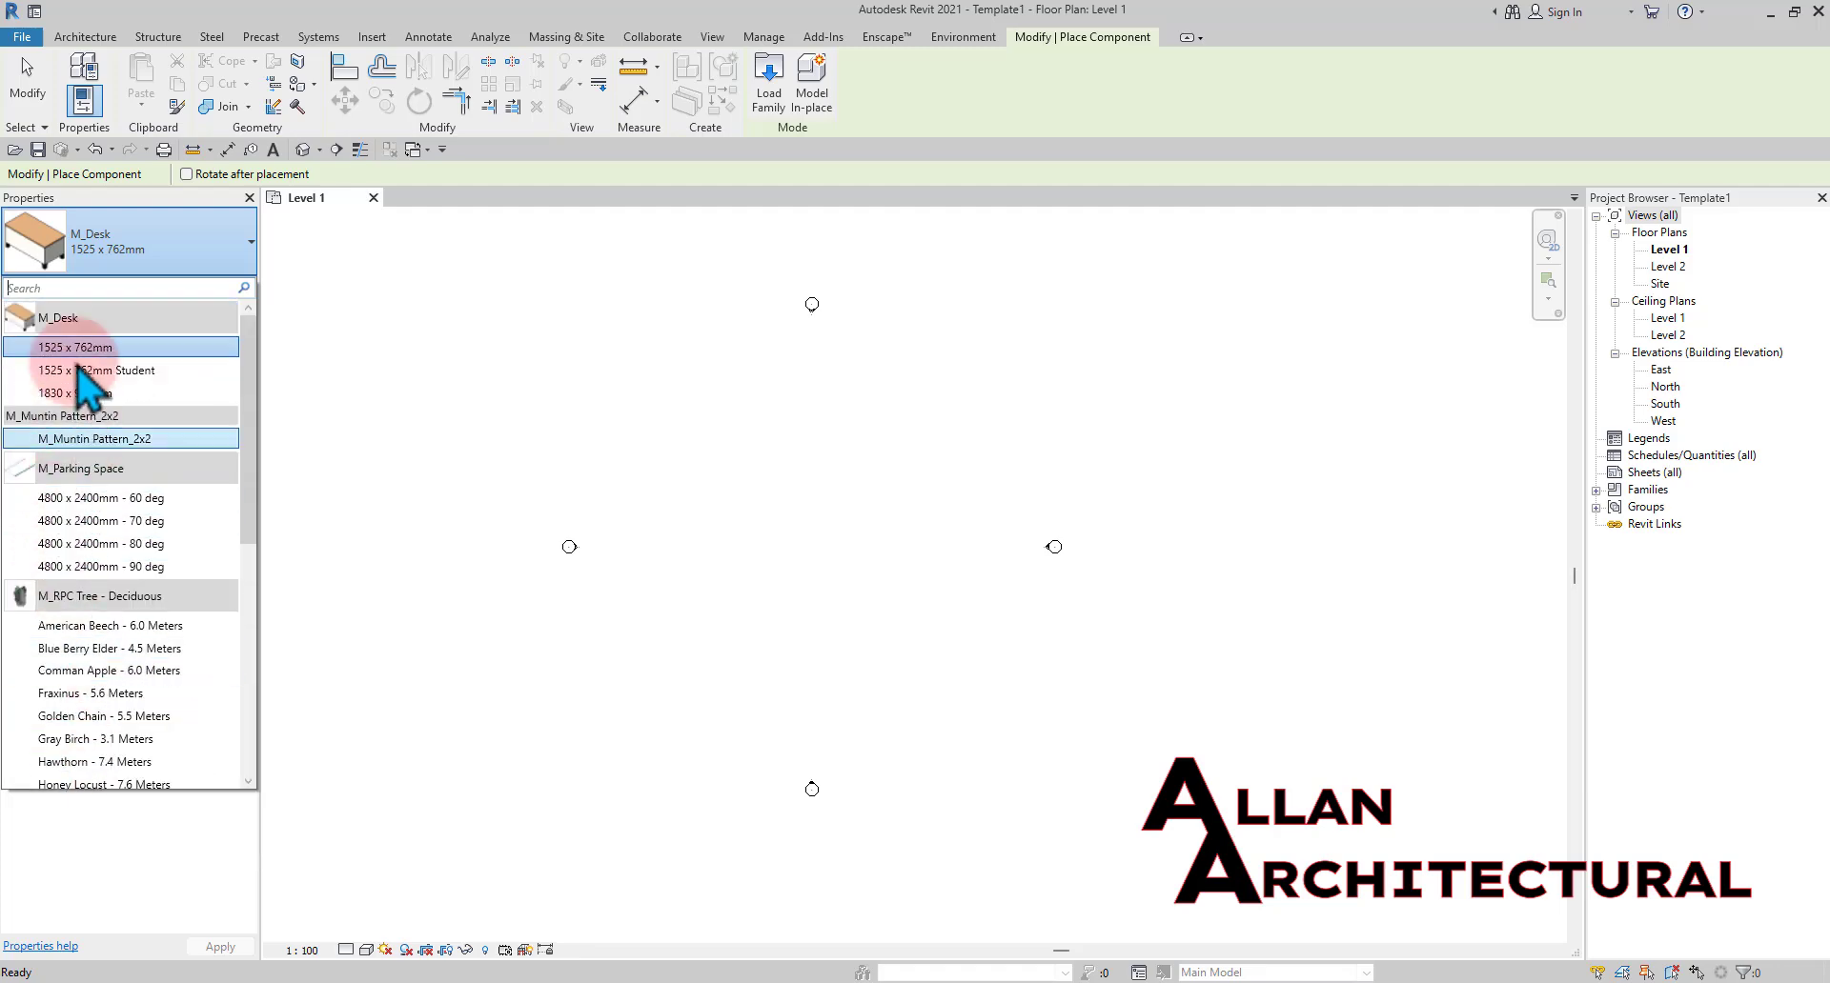
left_click(777, 239)
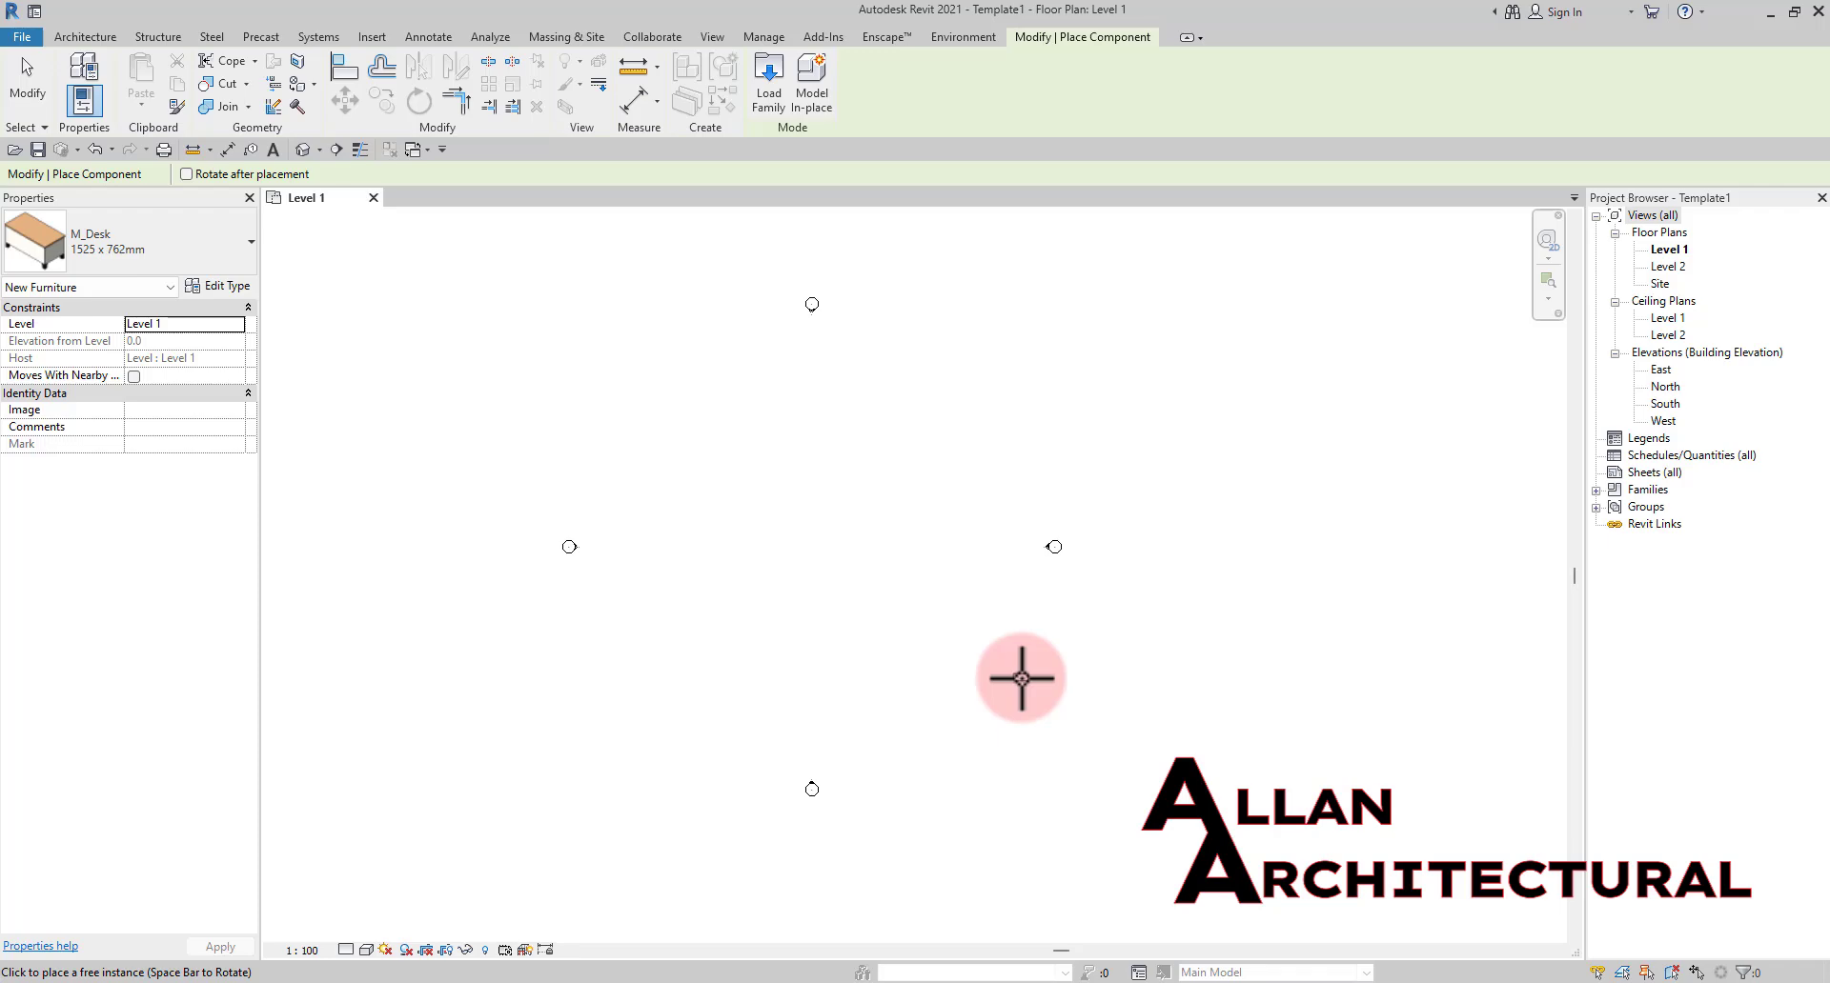
key("Escape")
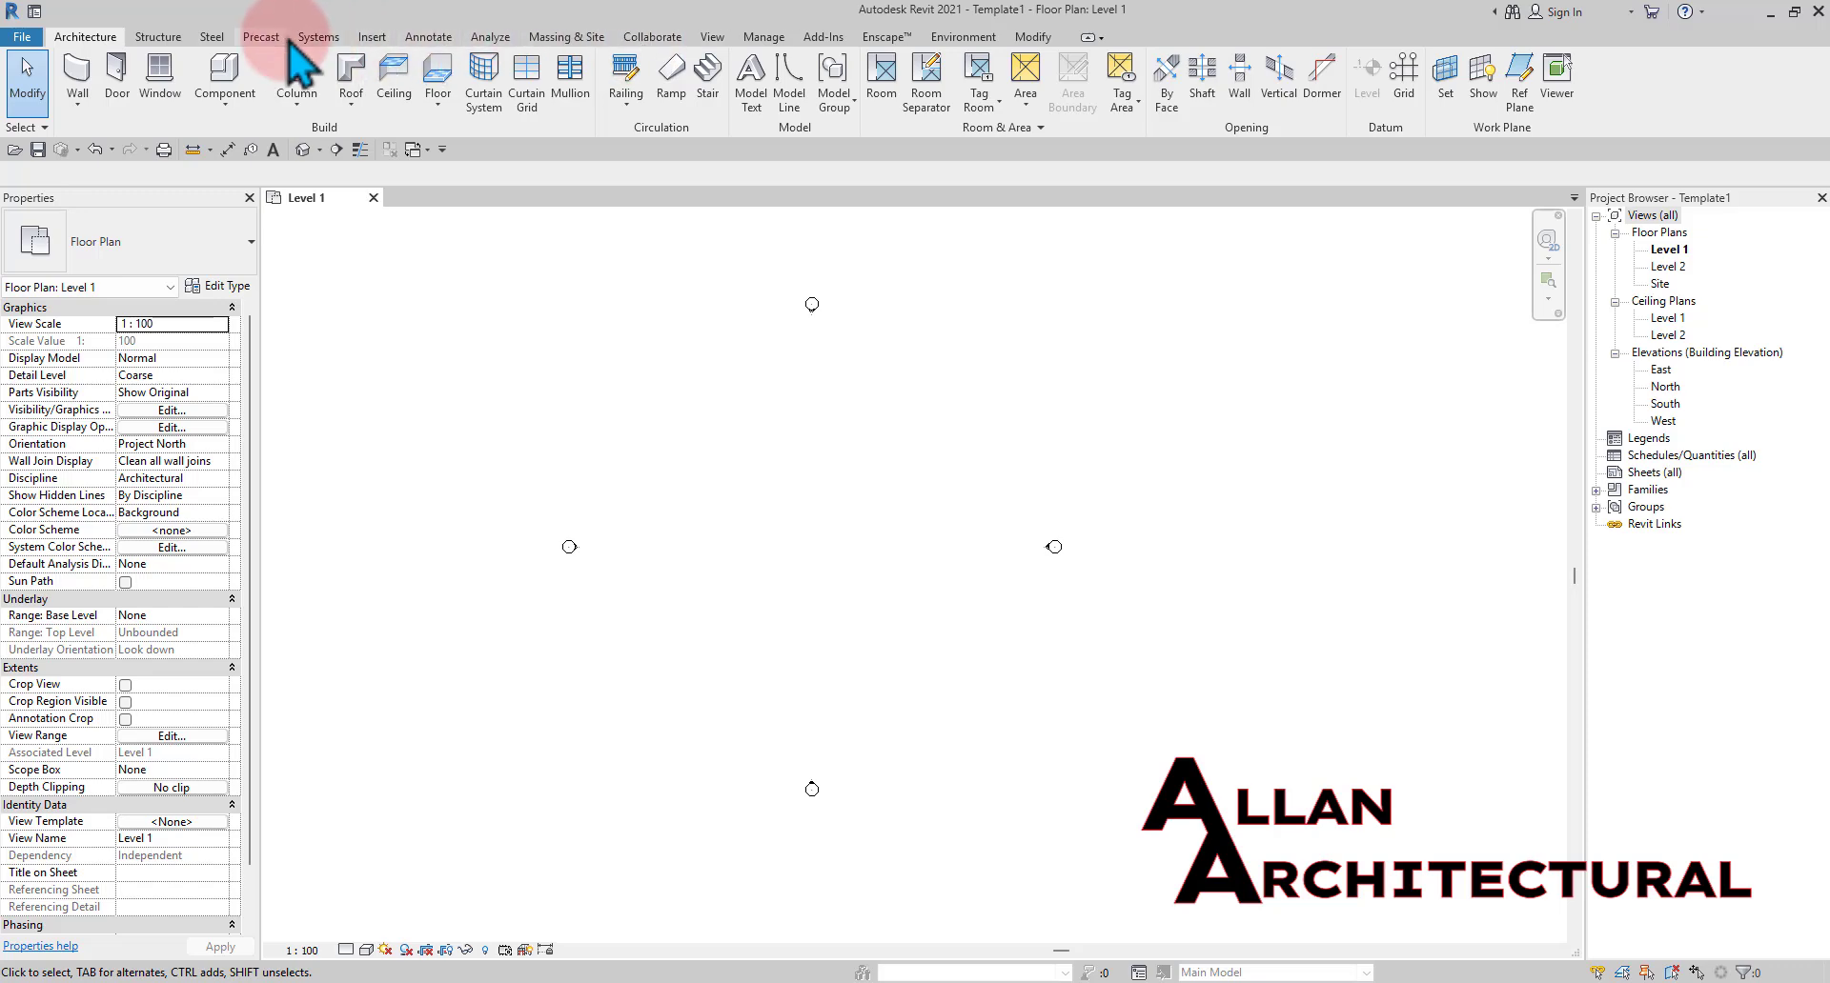
Start loading a family and browse the English library to the MEP folder under Plumbing
left_click(373, 37)
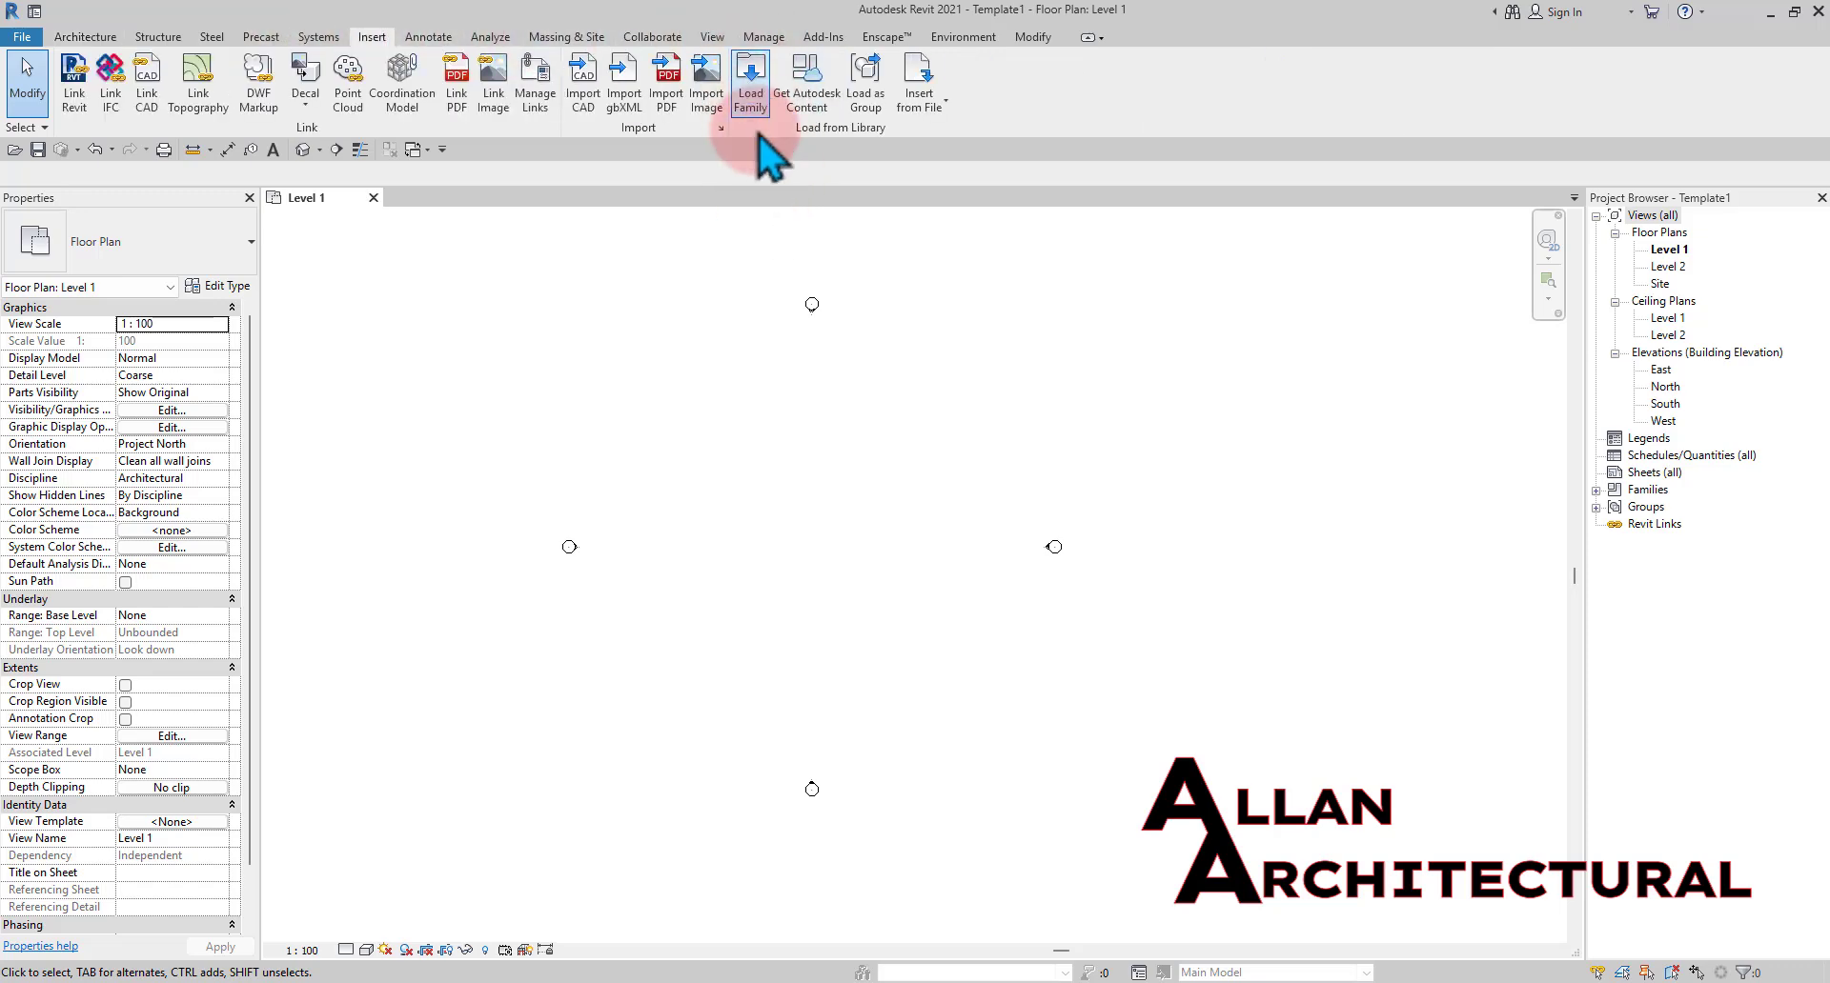
left_click(750, 85)
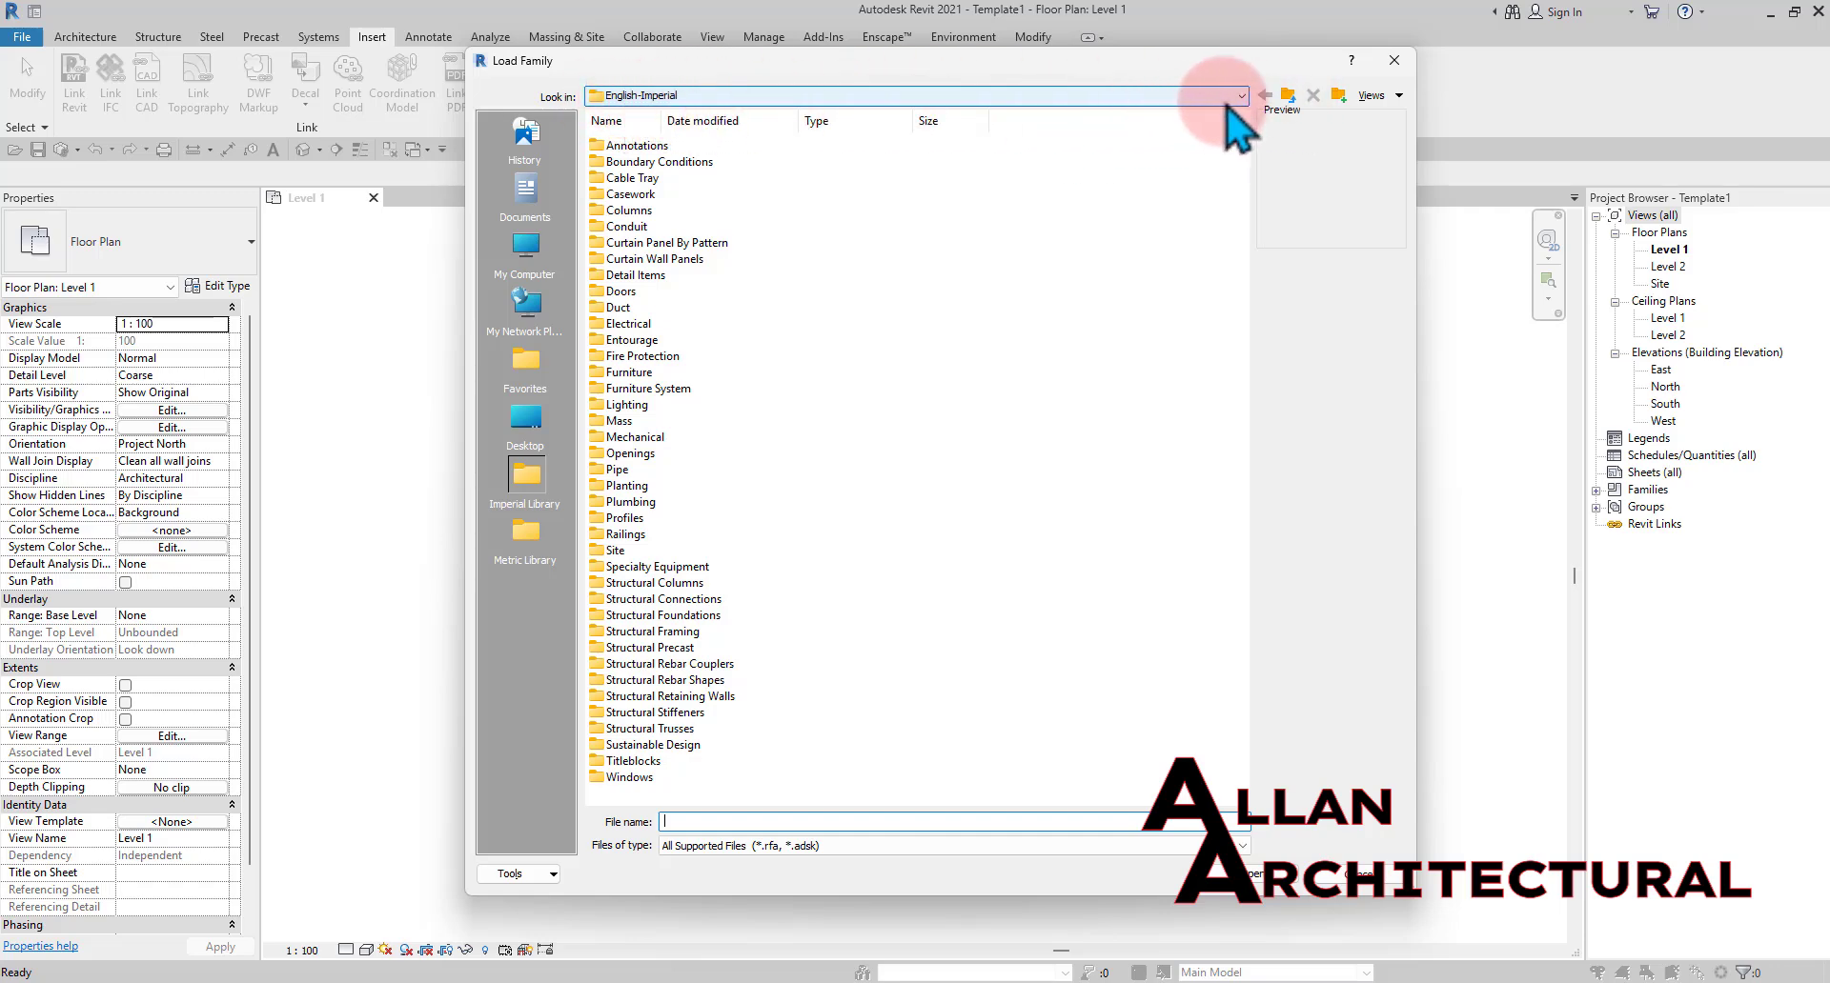
left_click(1291, 98)
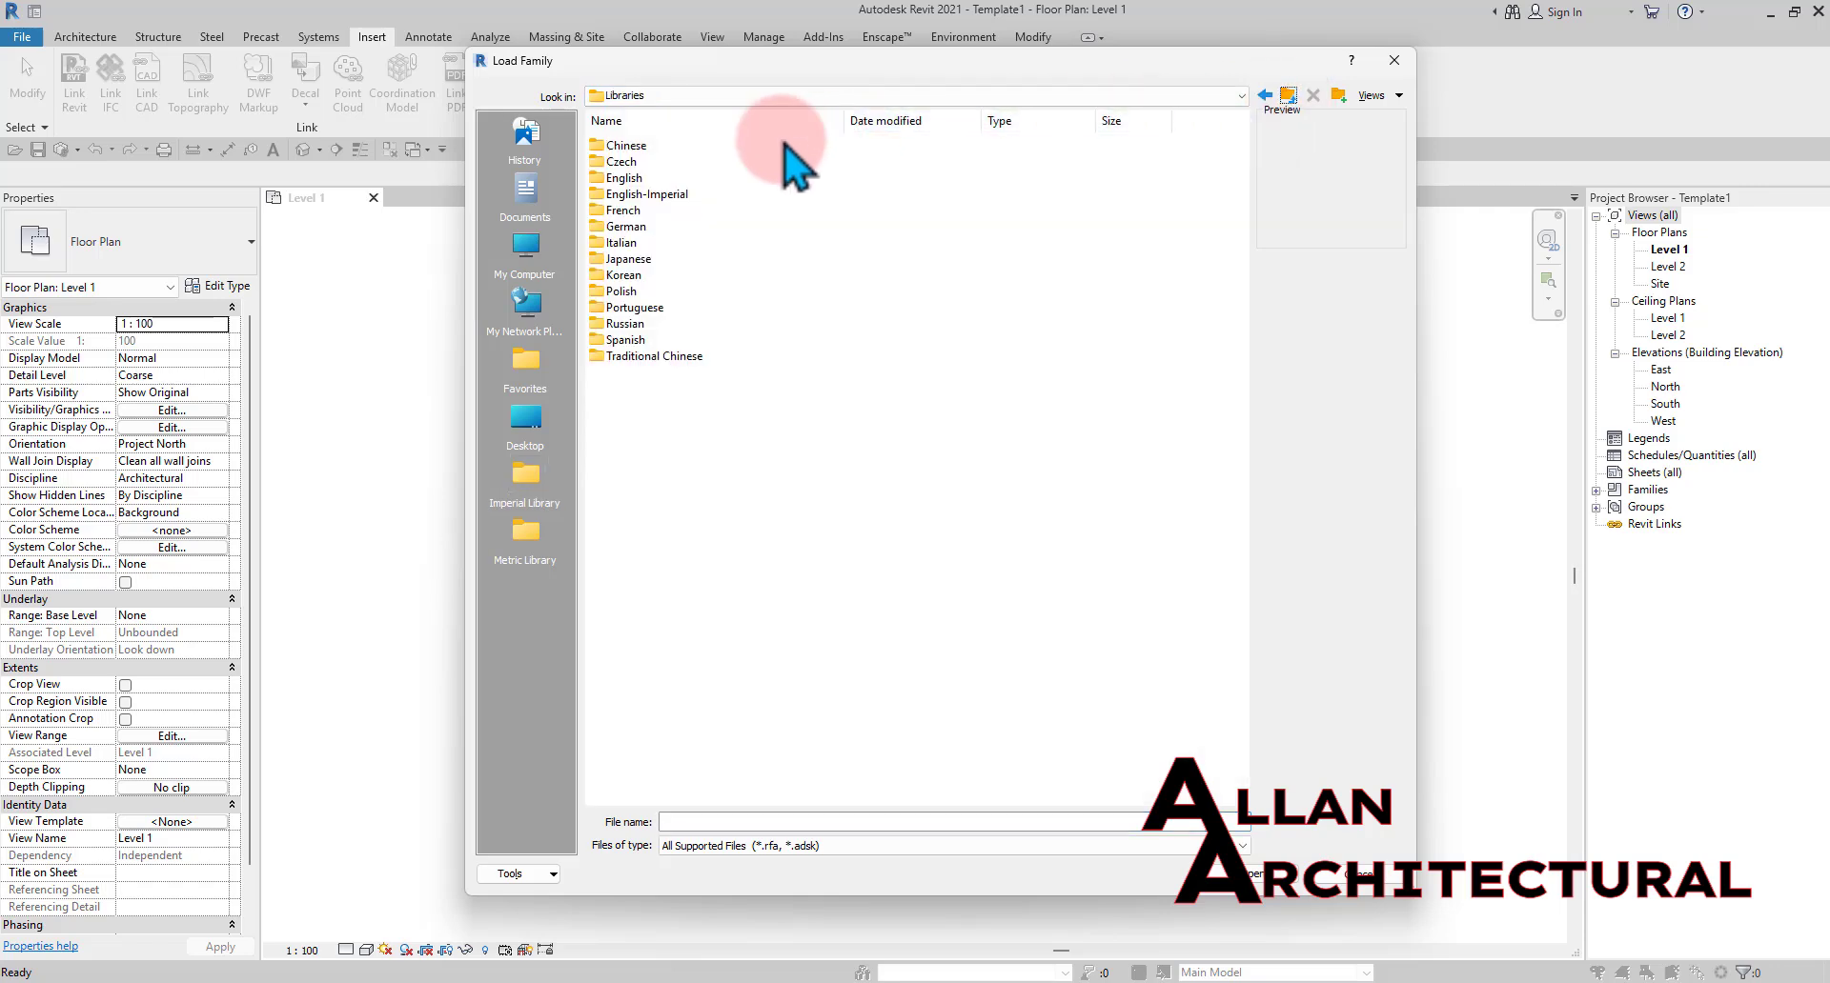
left_click(625, 178)
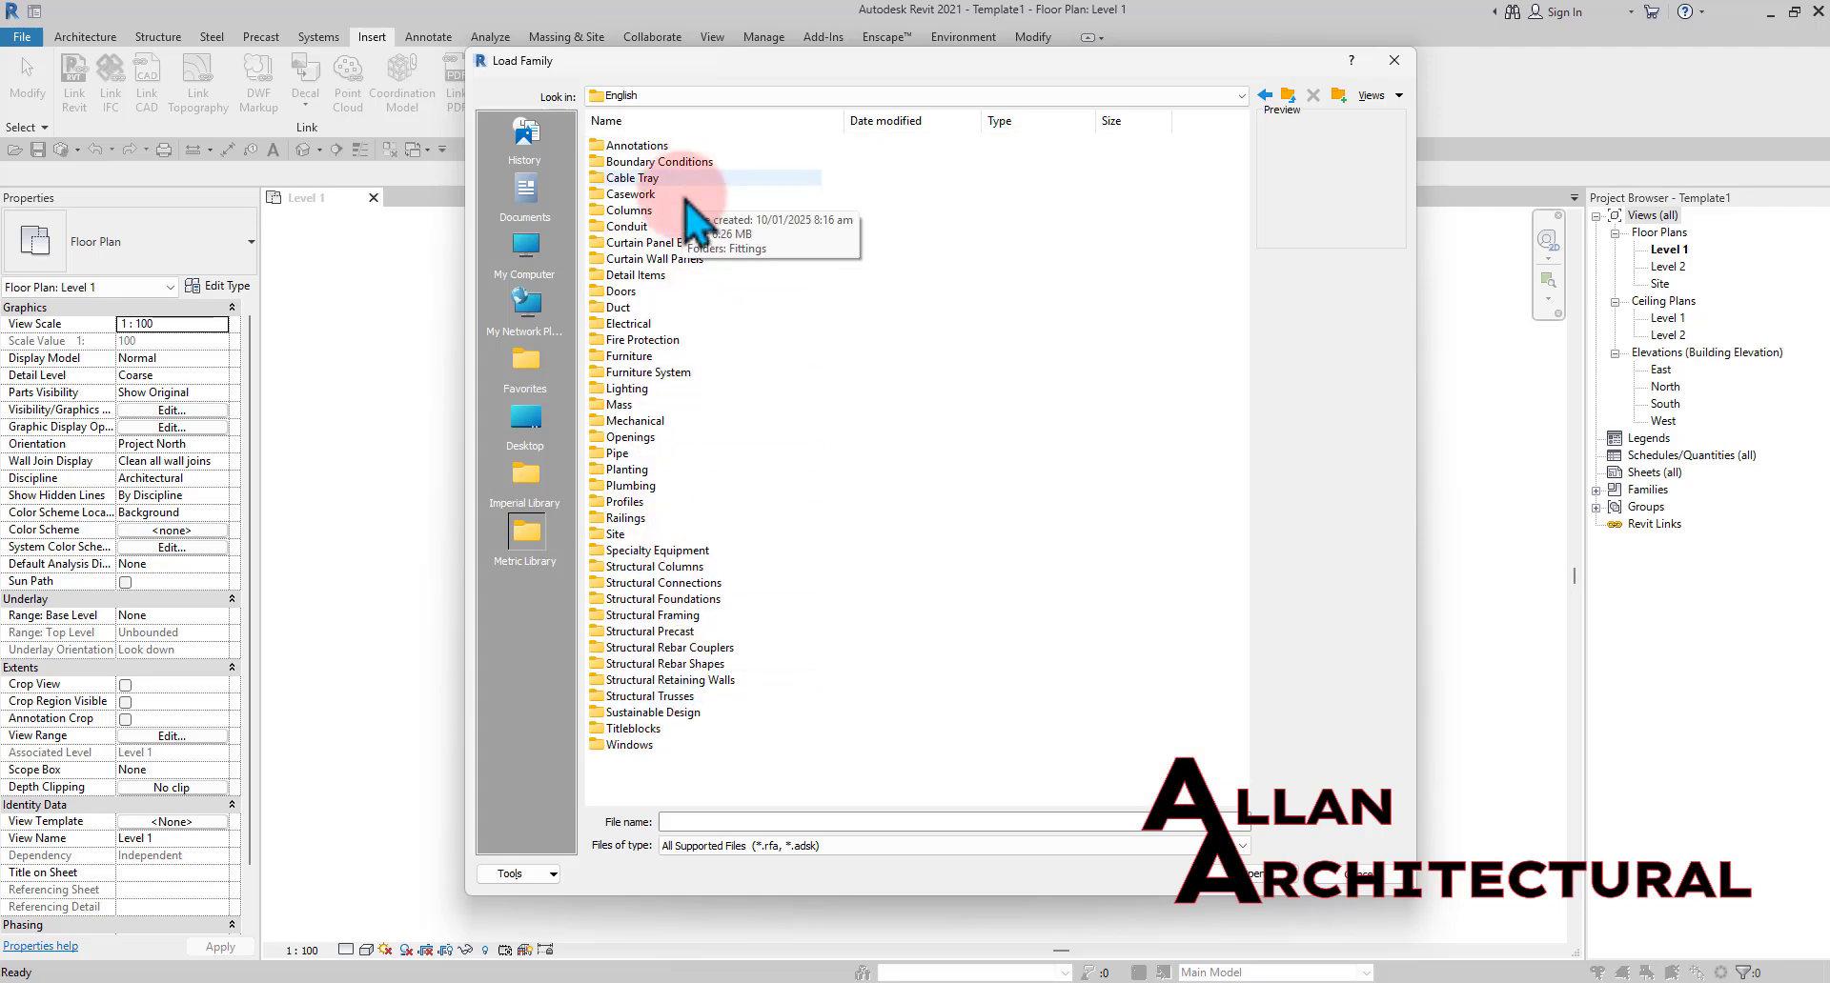
double_click(695, 490)
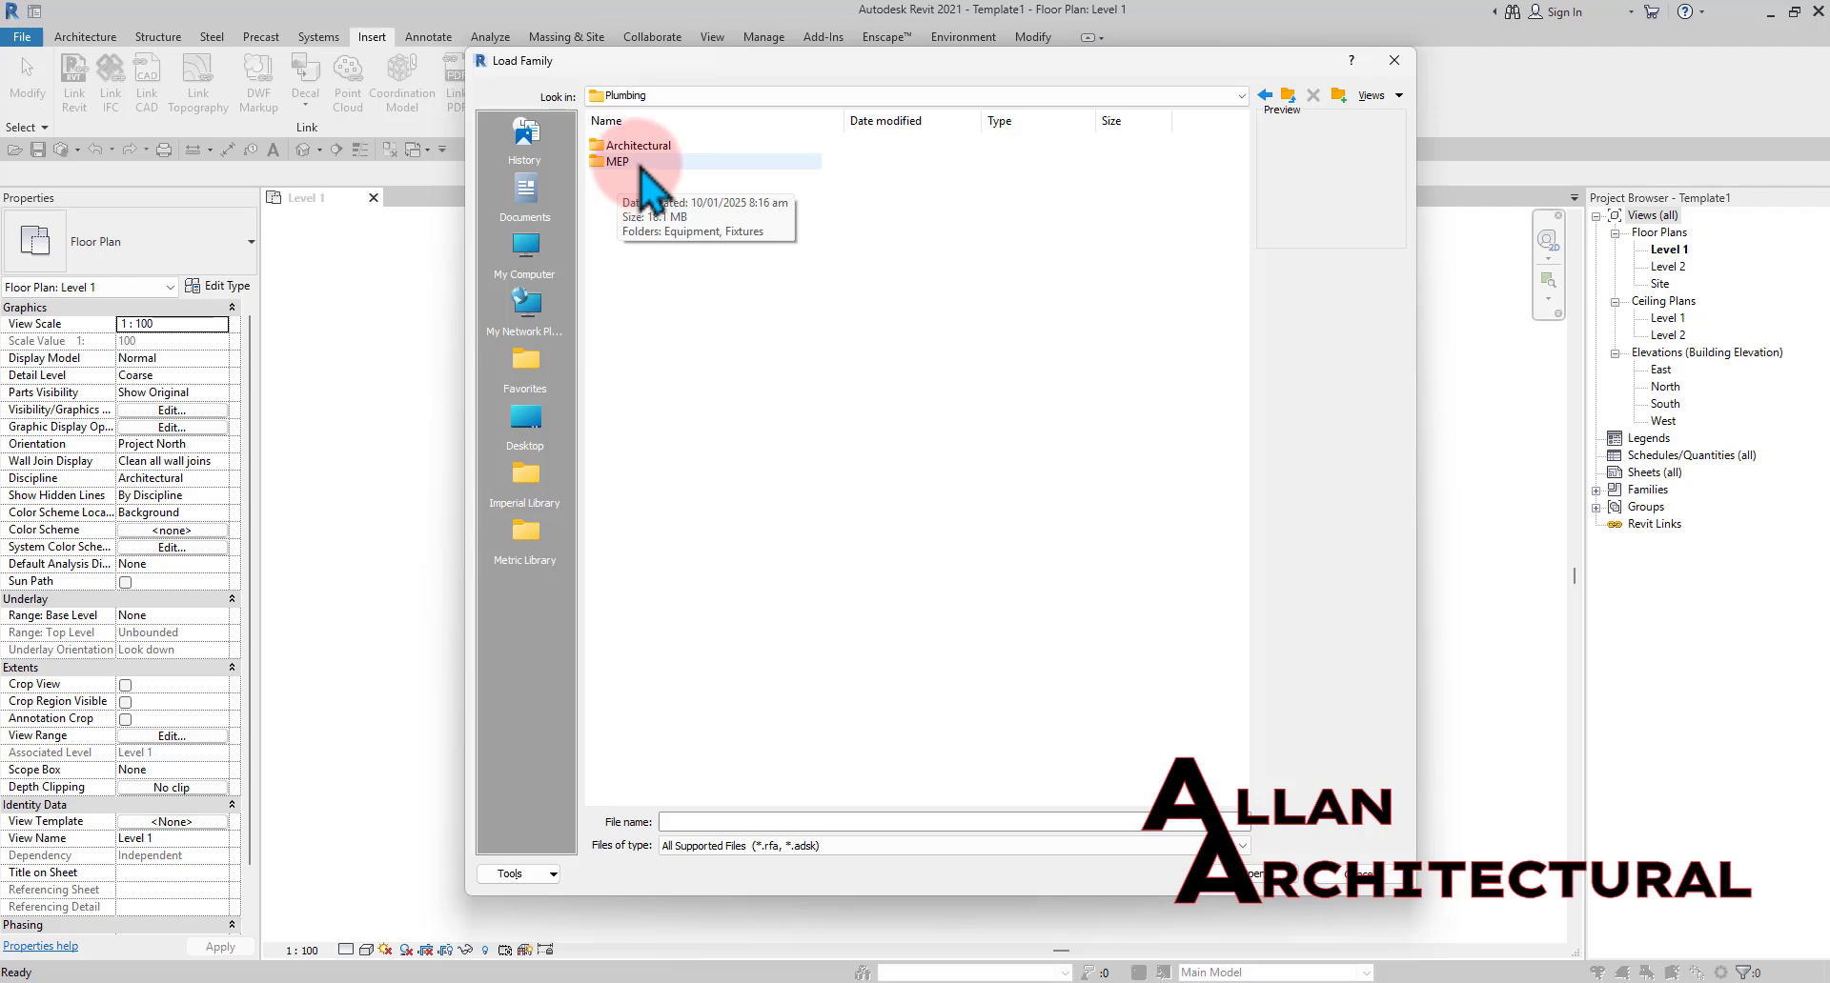
double_click(642, 164)
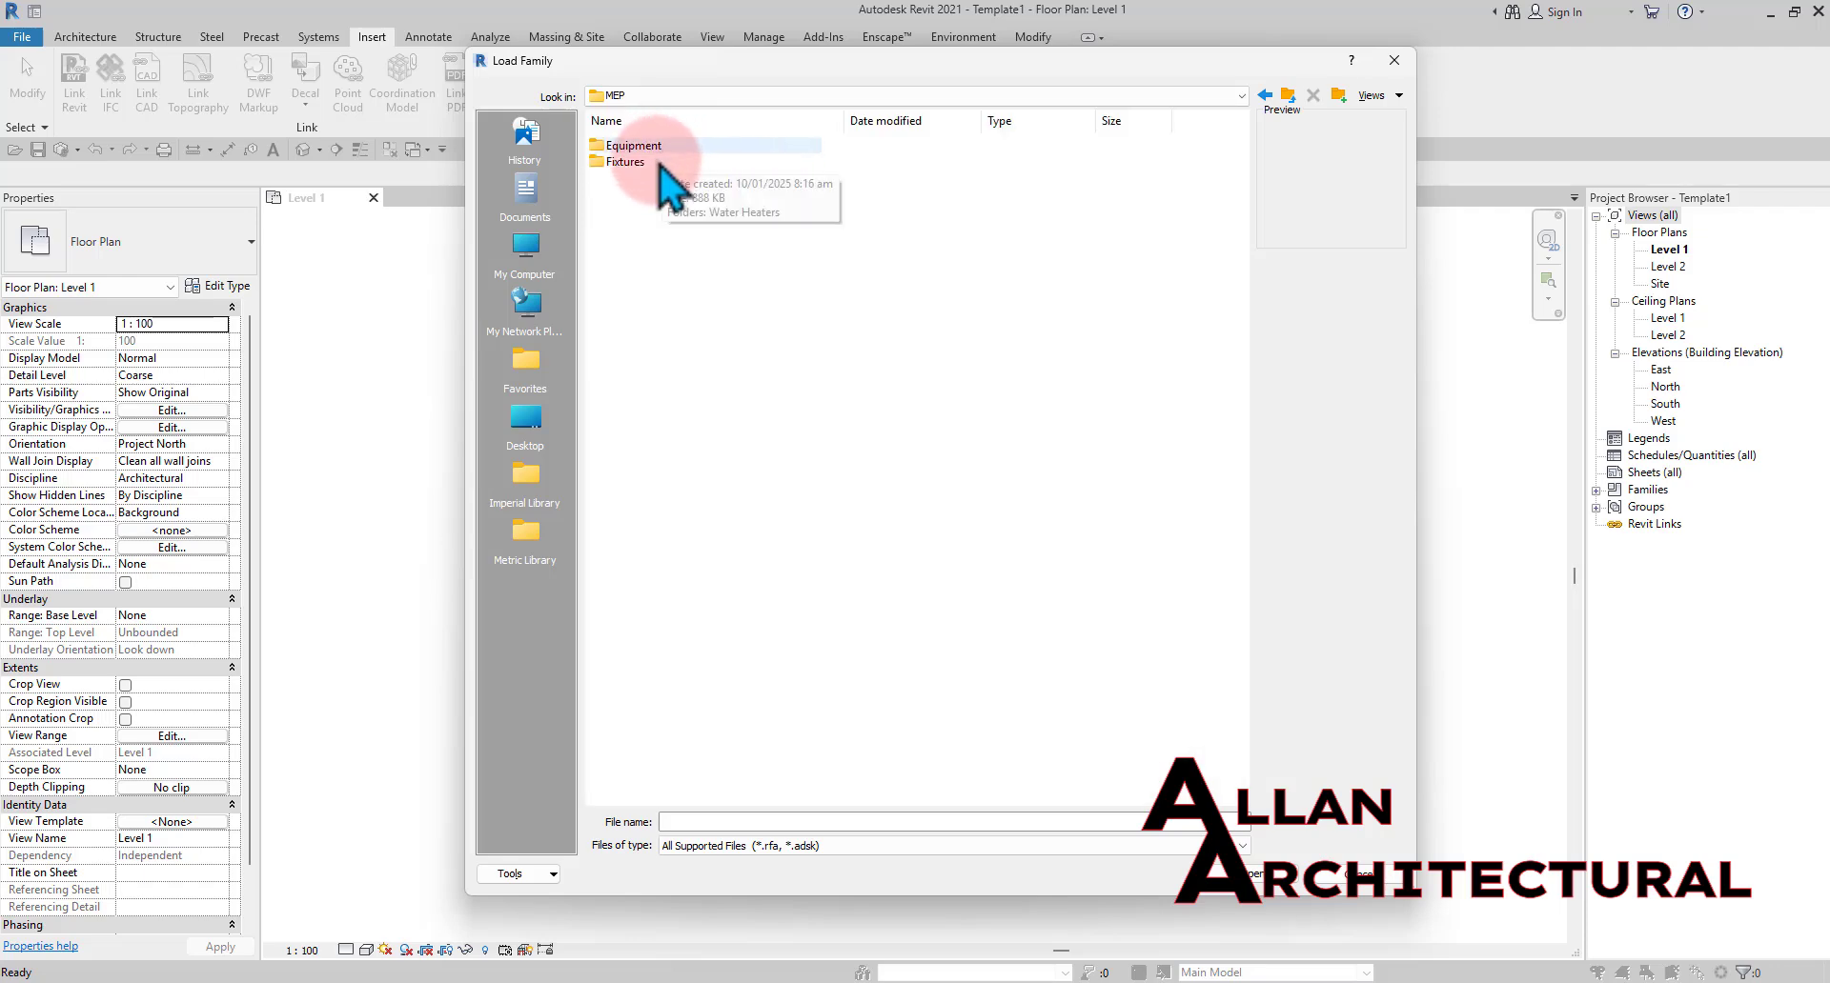
Look through the Water Heaters folder under Equipment and return to the MEP folder
double_click(631, 146)
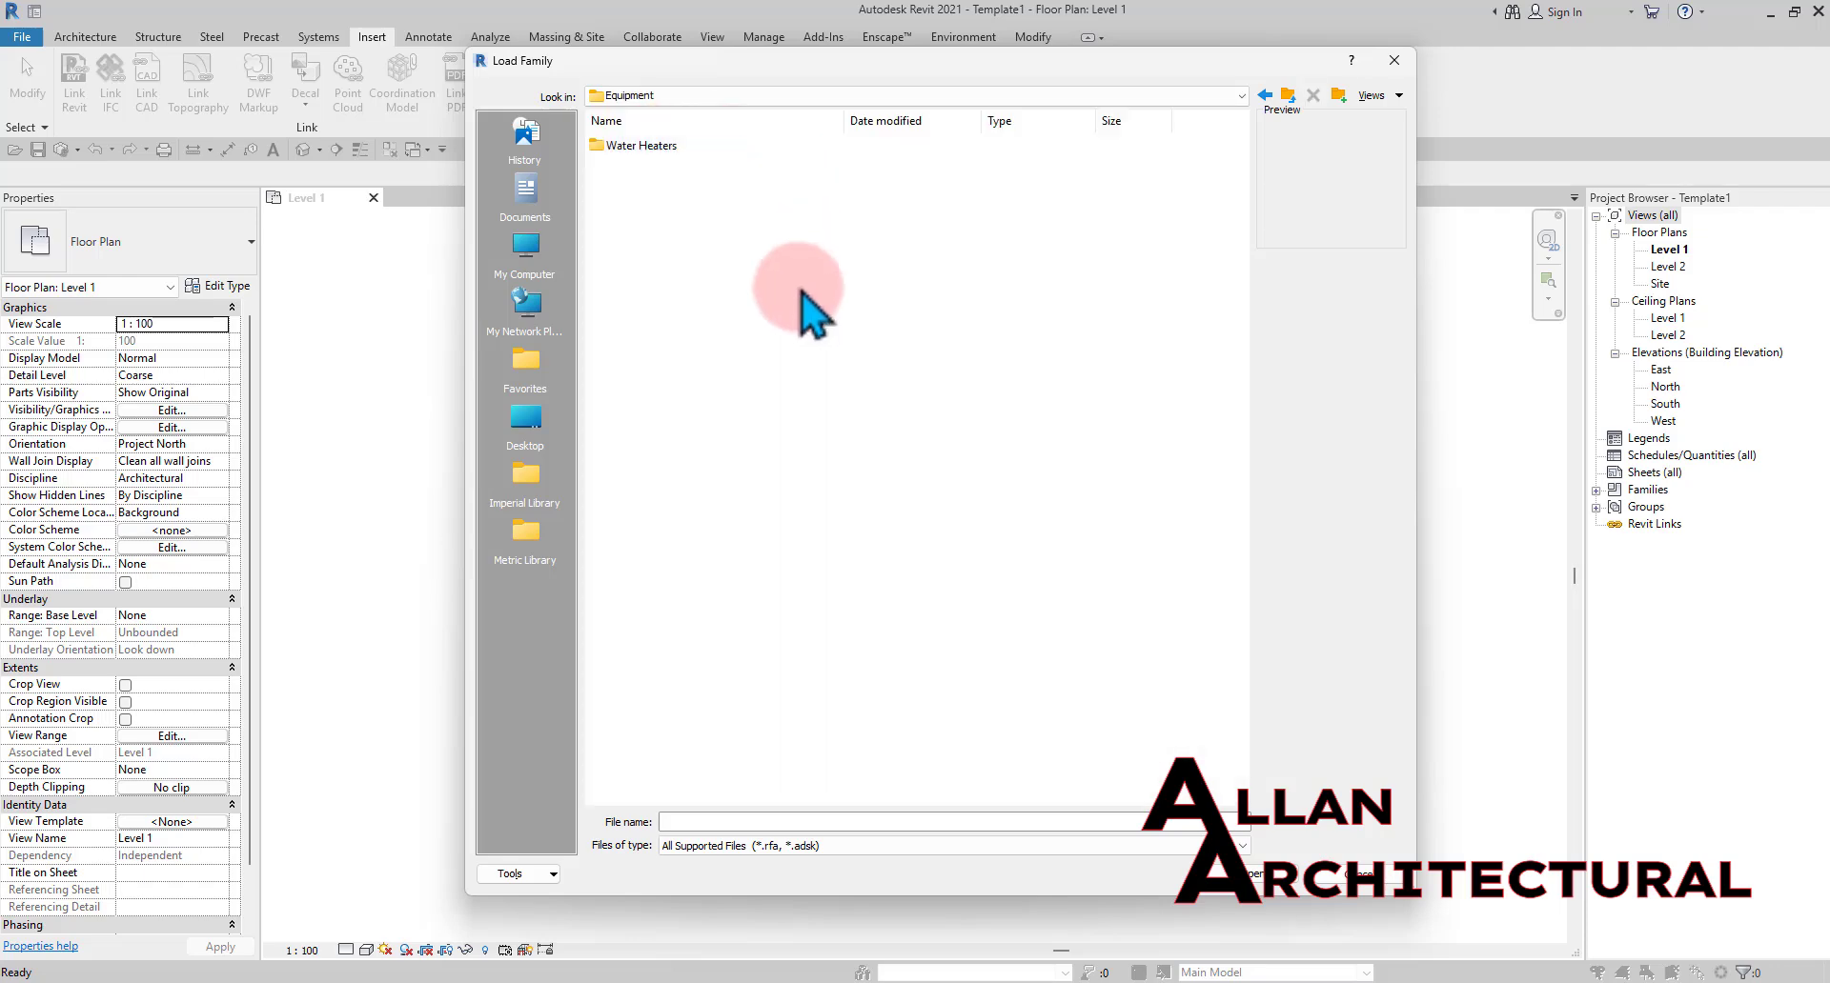
left_click(642, 143)
double_click(648, 147)
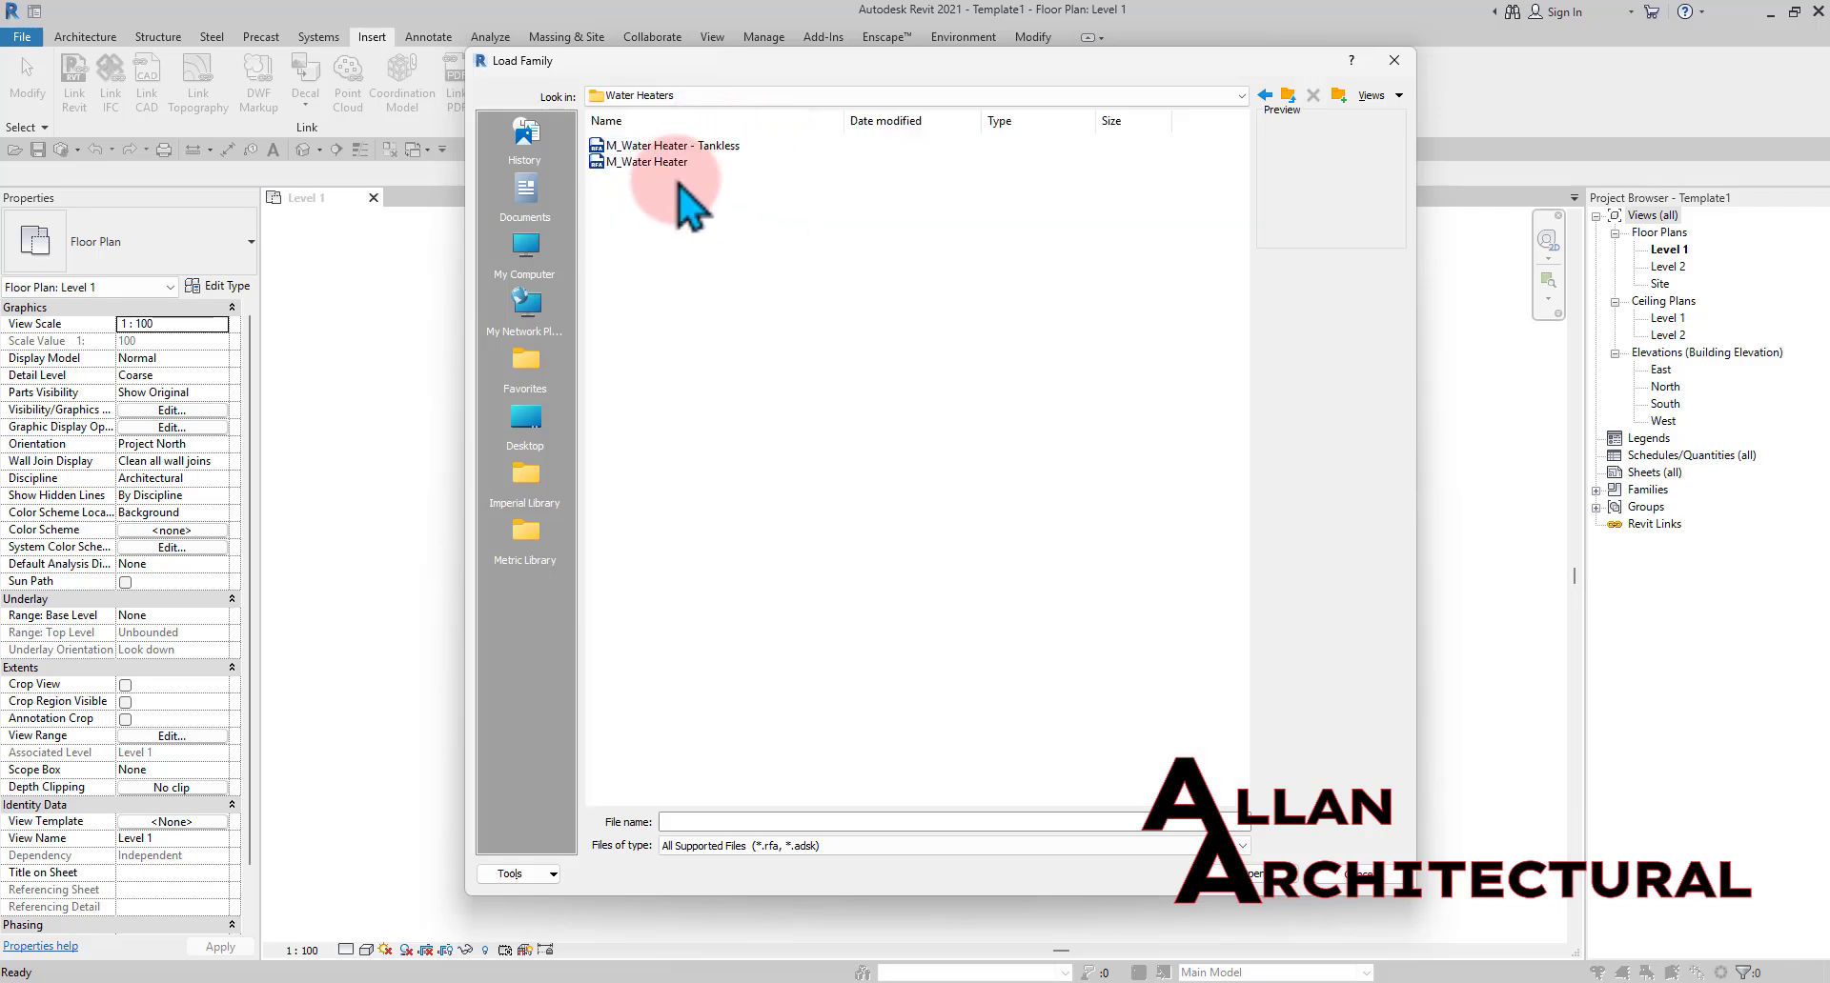
left_click(1288, 96)
left_click(1288, 96)
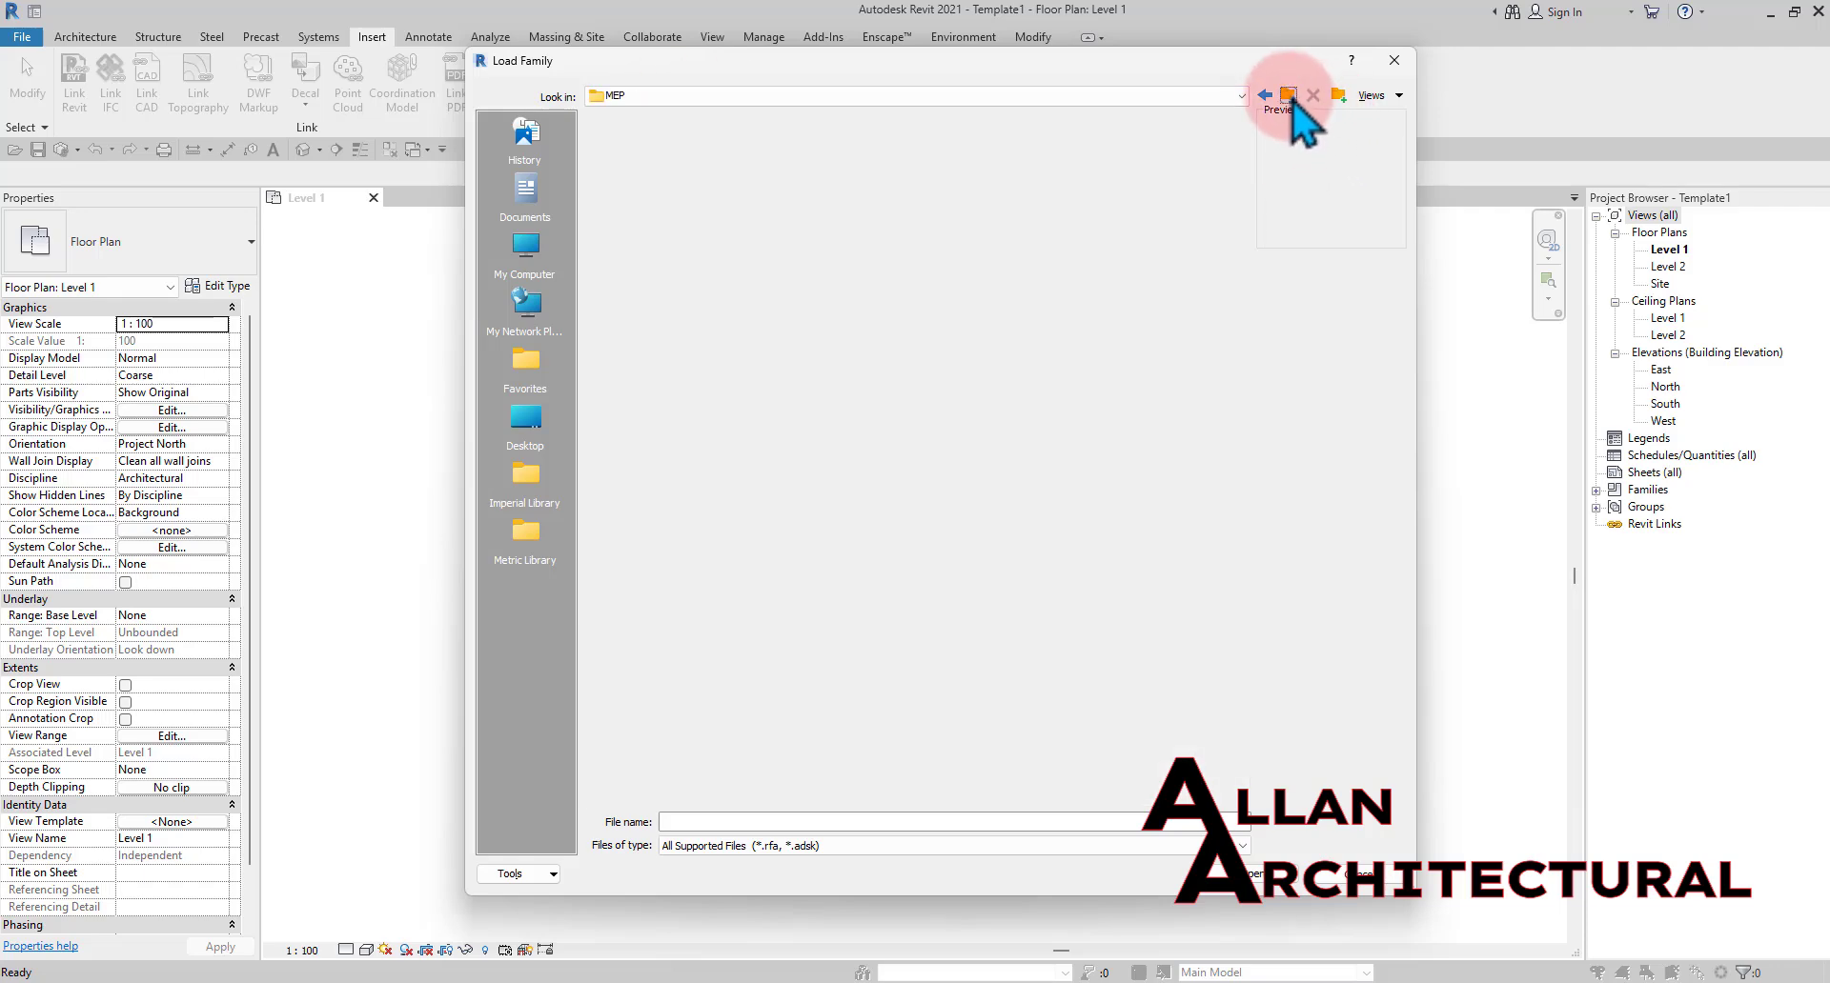
Browse to the Sinks folder under Fixtures and display its families as thumbnails
double_click(657, 163)
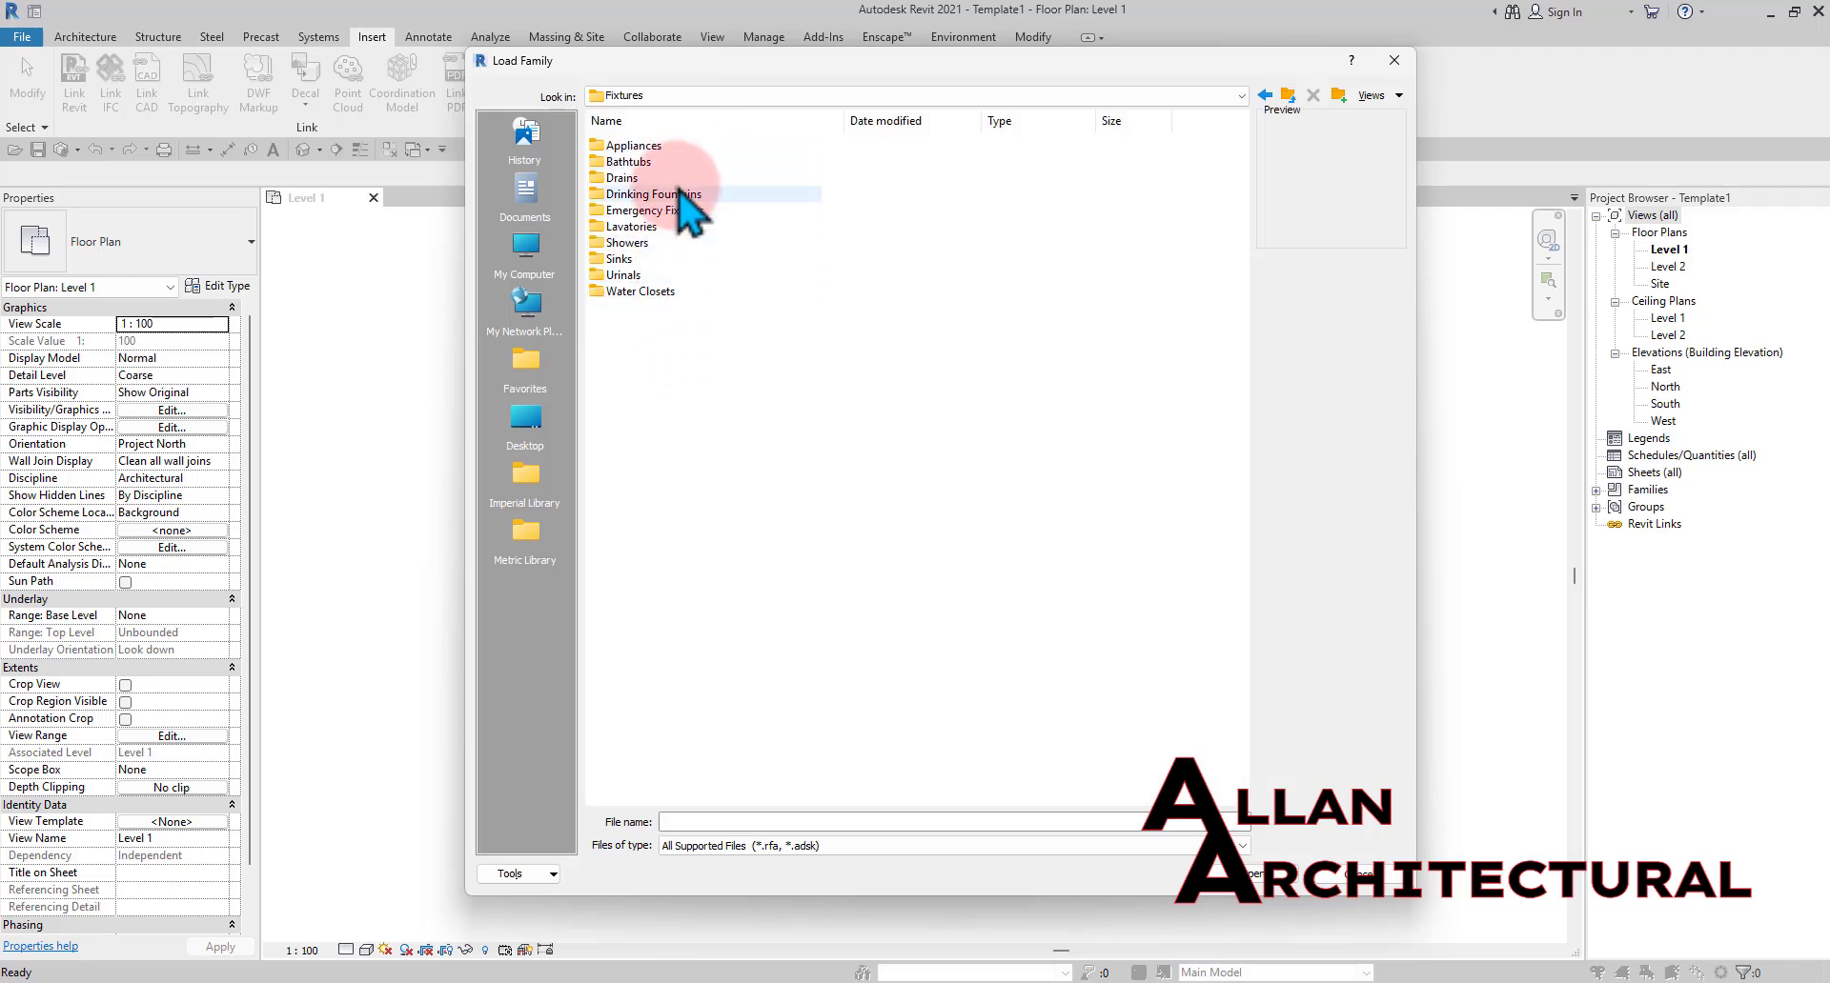
double_click(673, 257)
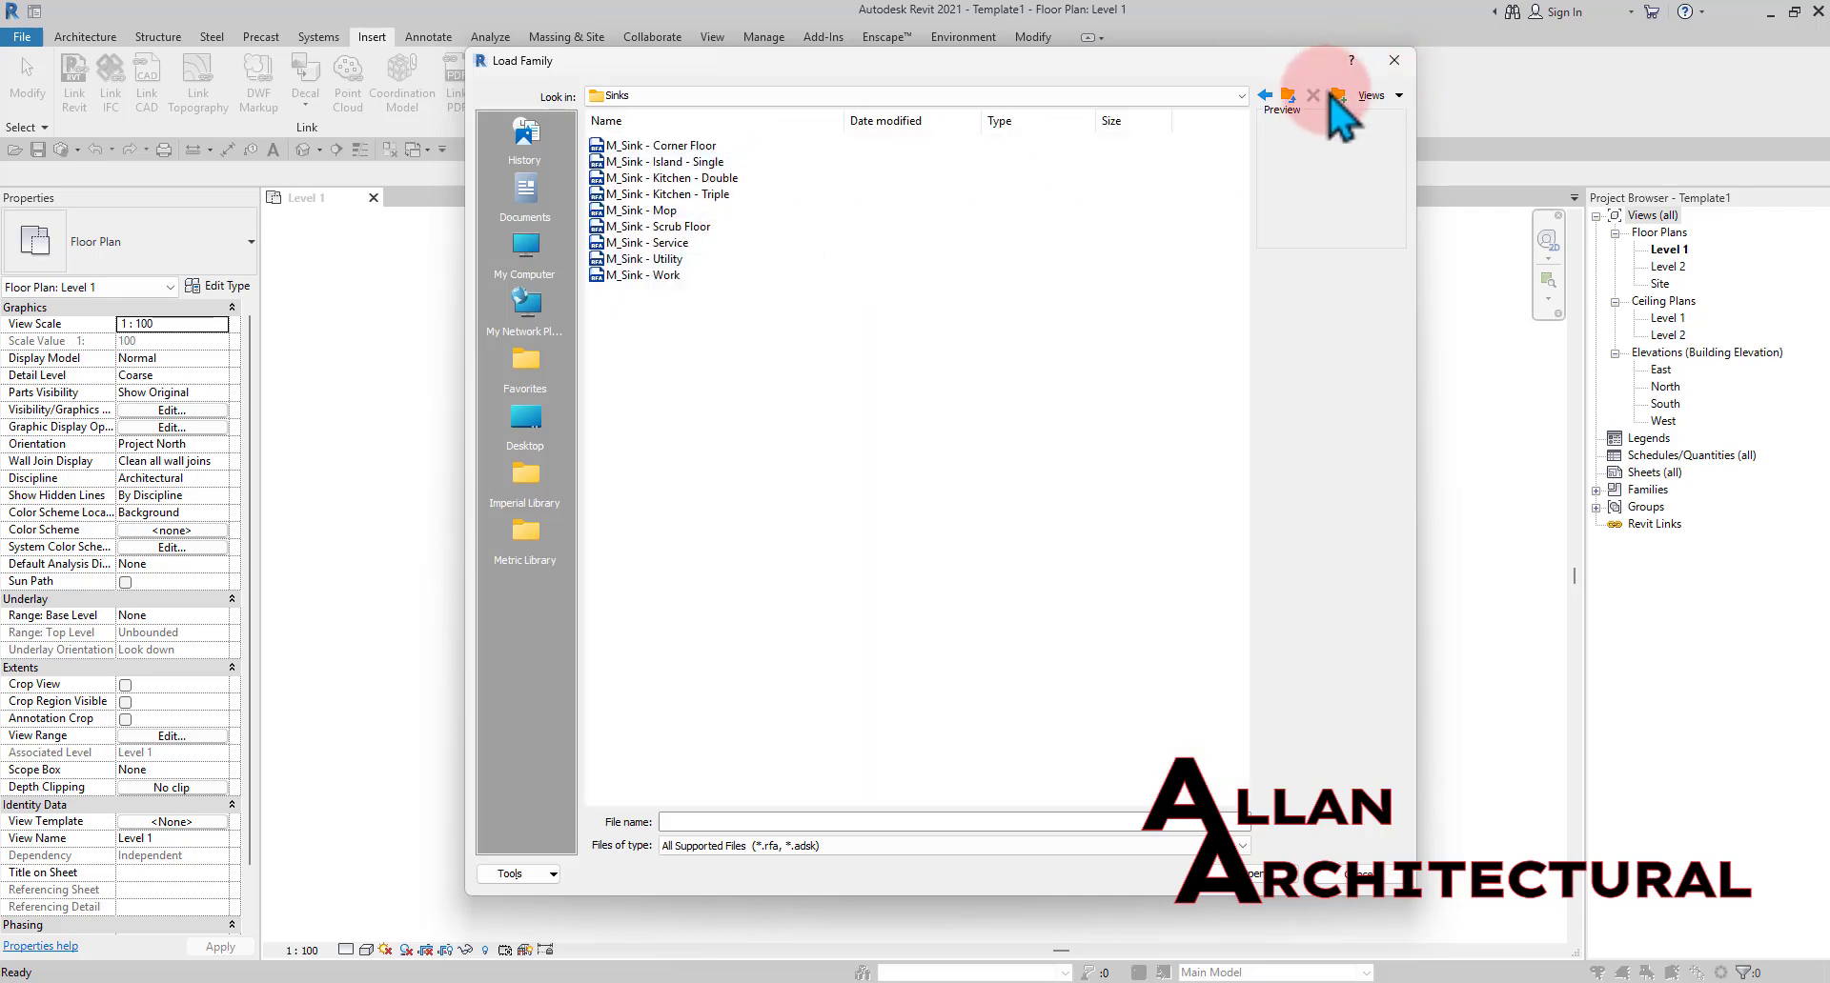
left_click(1382, 99)
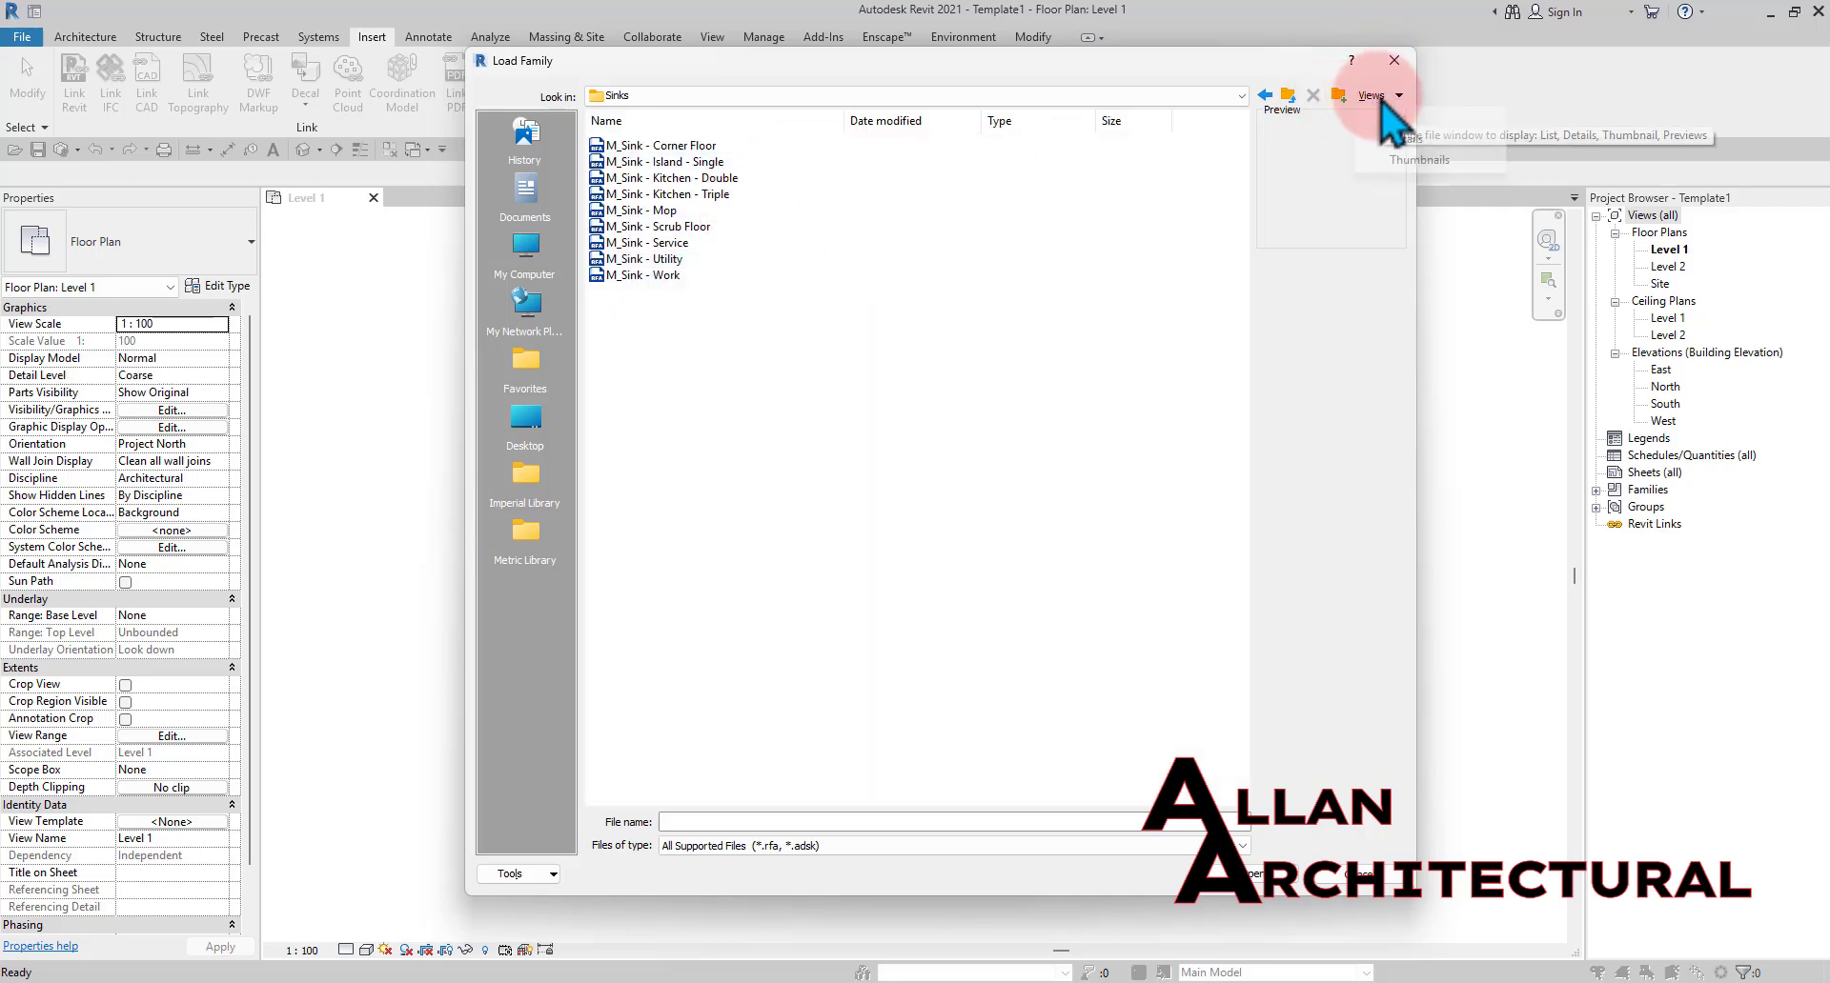
left_click(1399, 163)
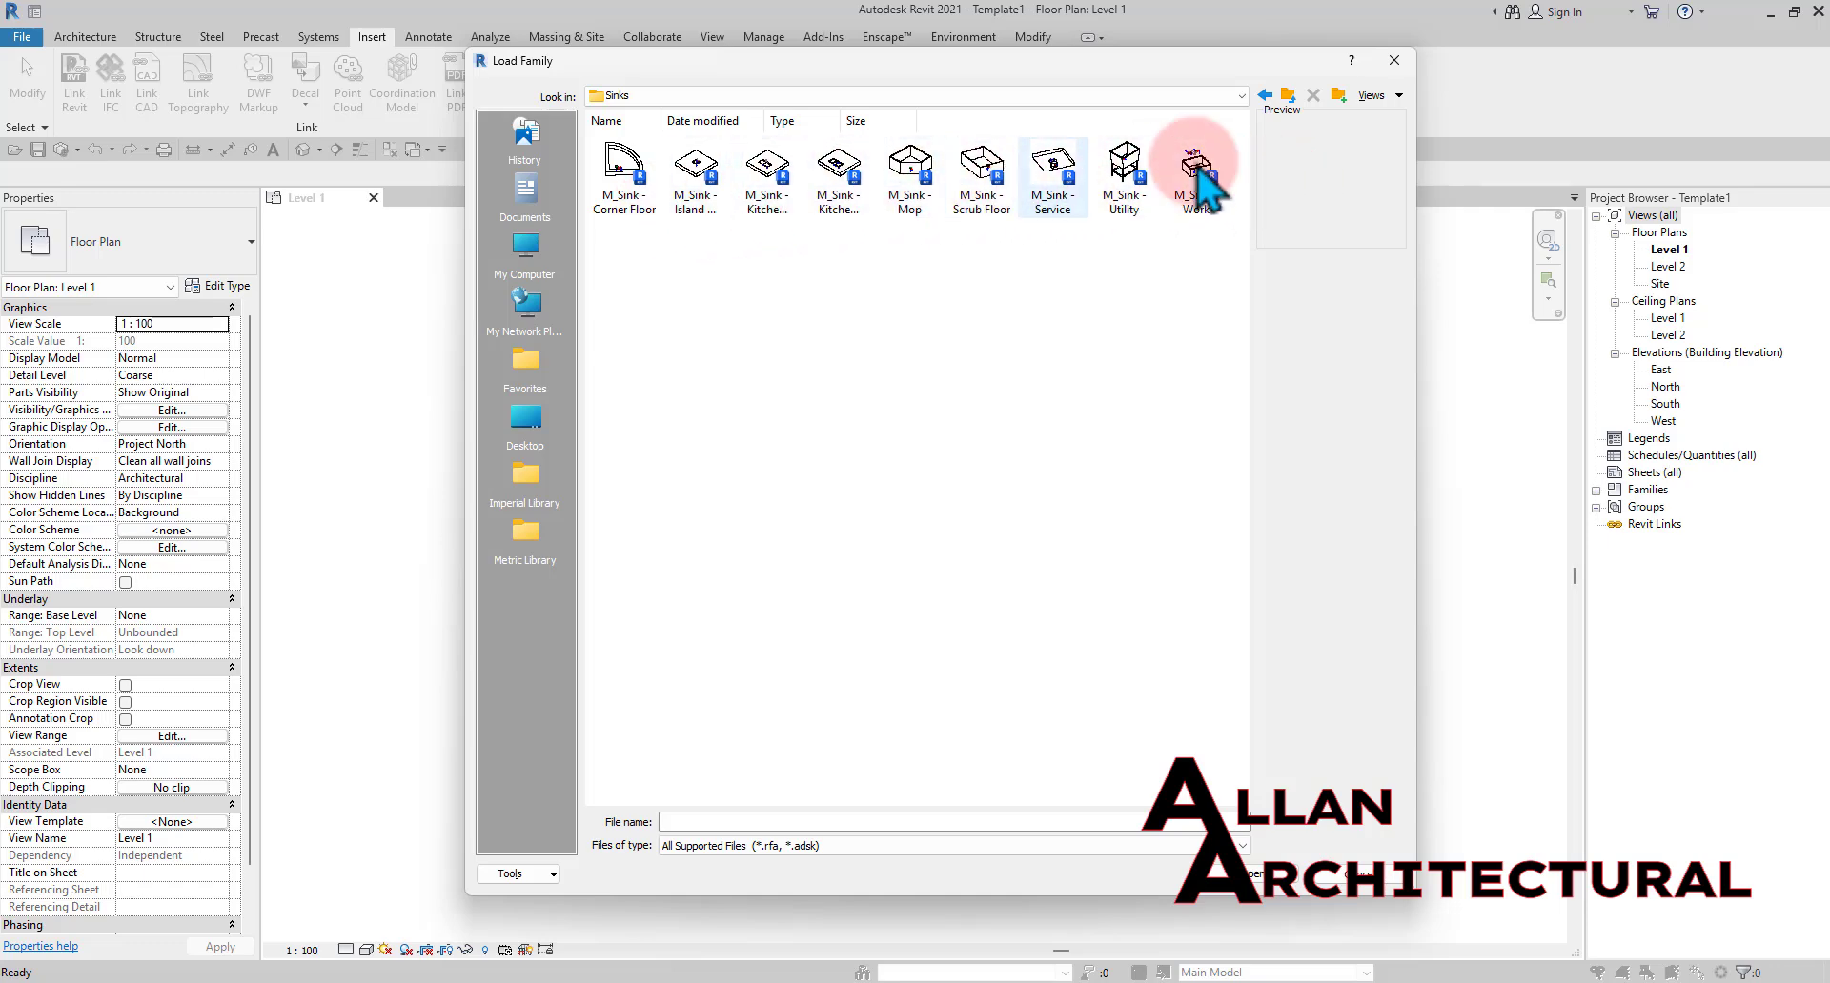
Load the M_Water Closet - Flush Tank family from the Water Closets folder under Fixtures
left_click(1289, 96)
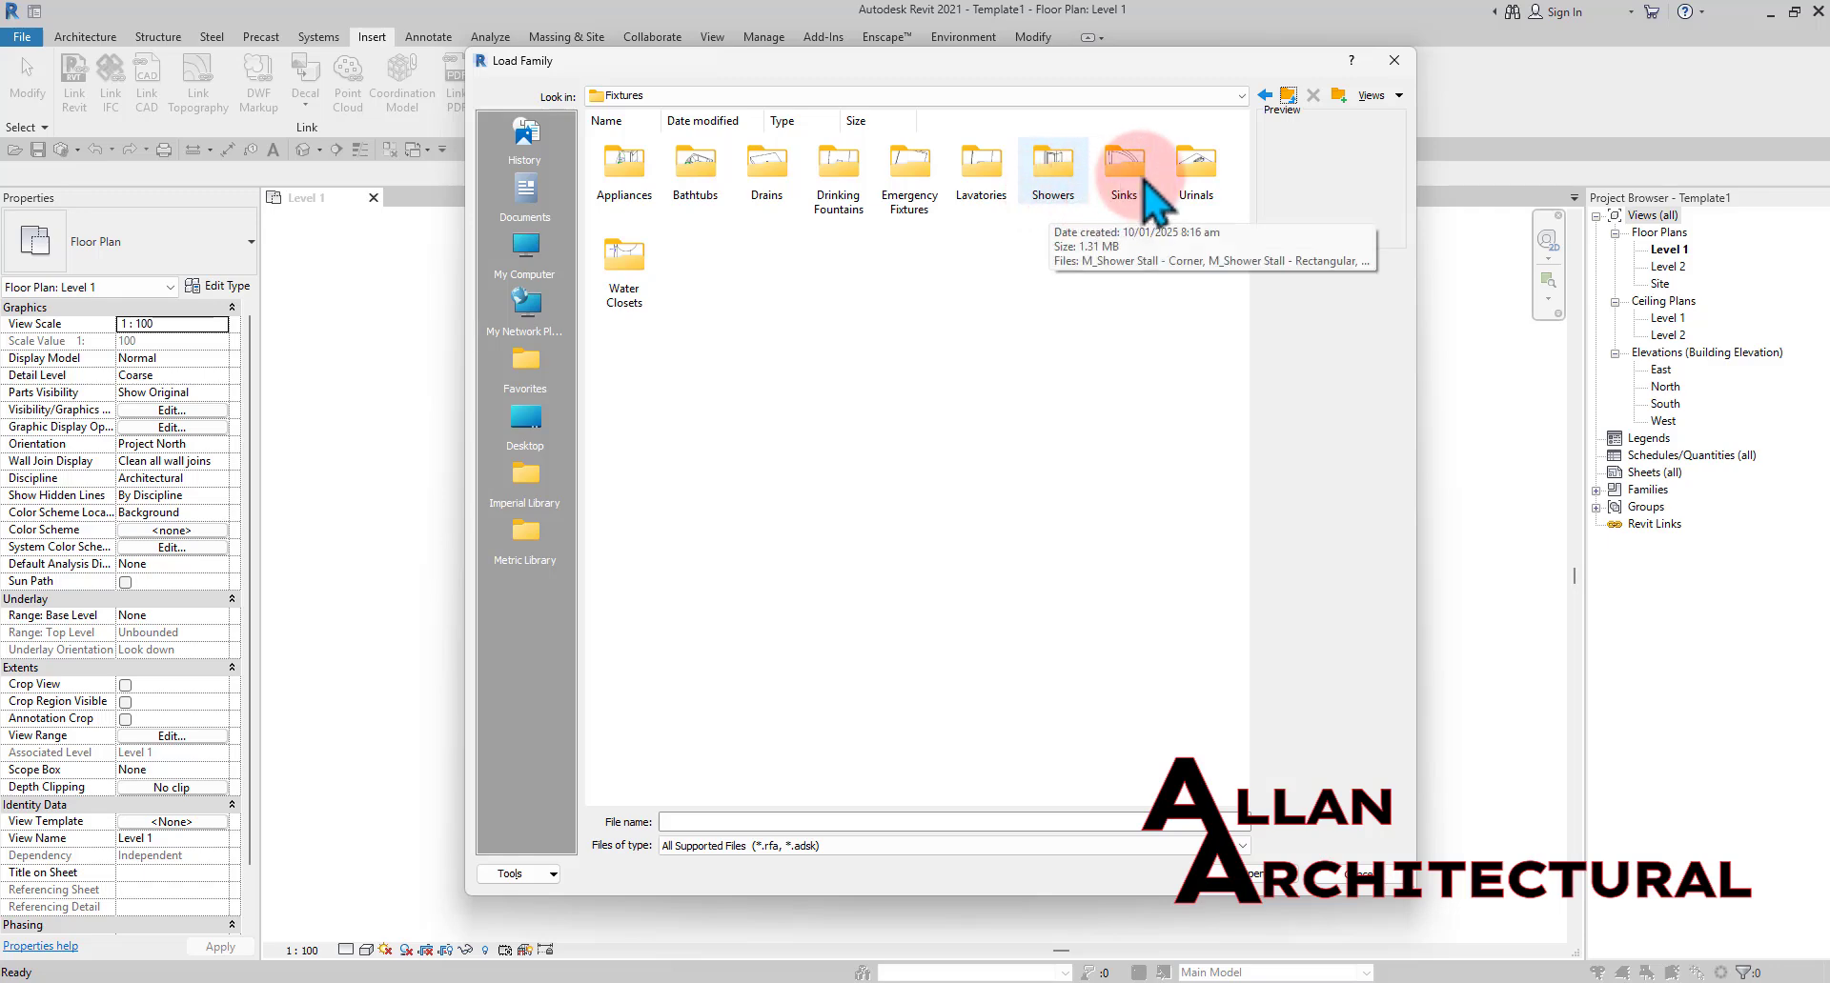
double_click(626, 258)
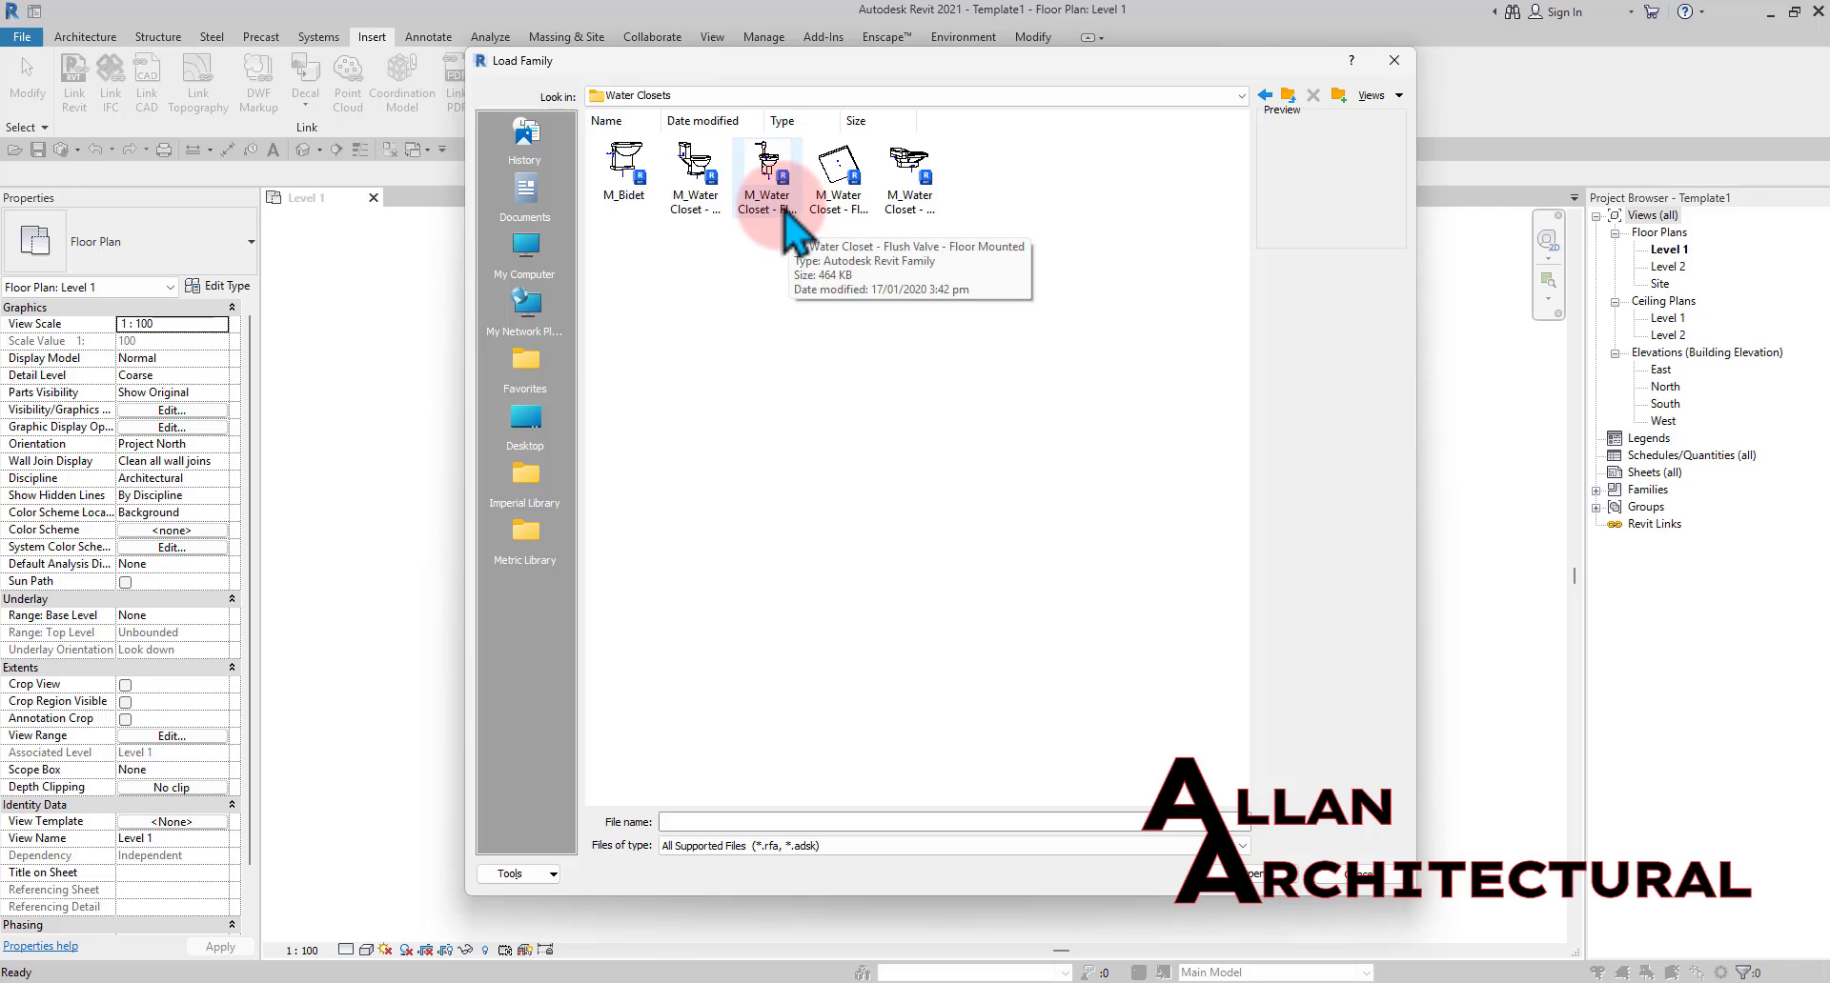
left_click(699, 191)
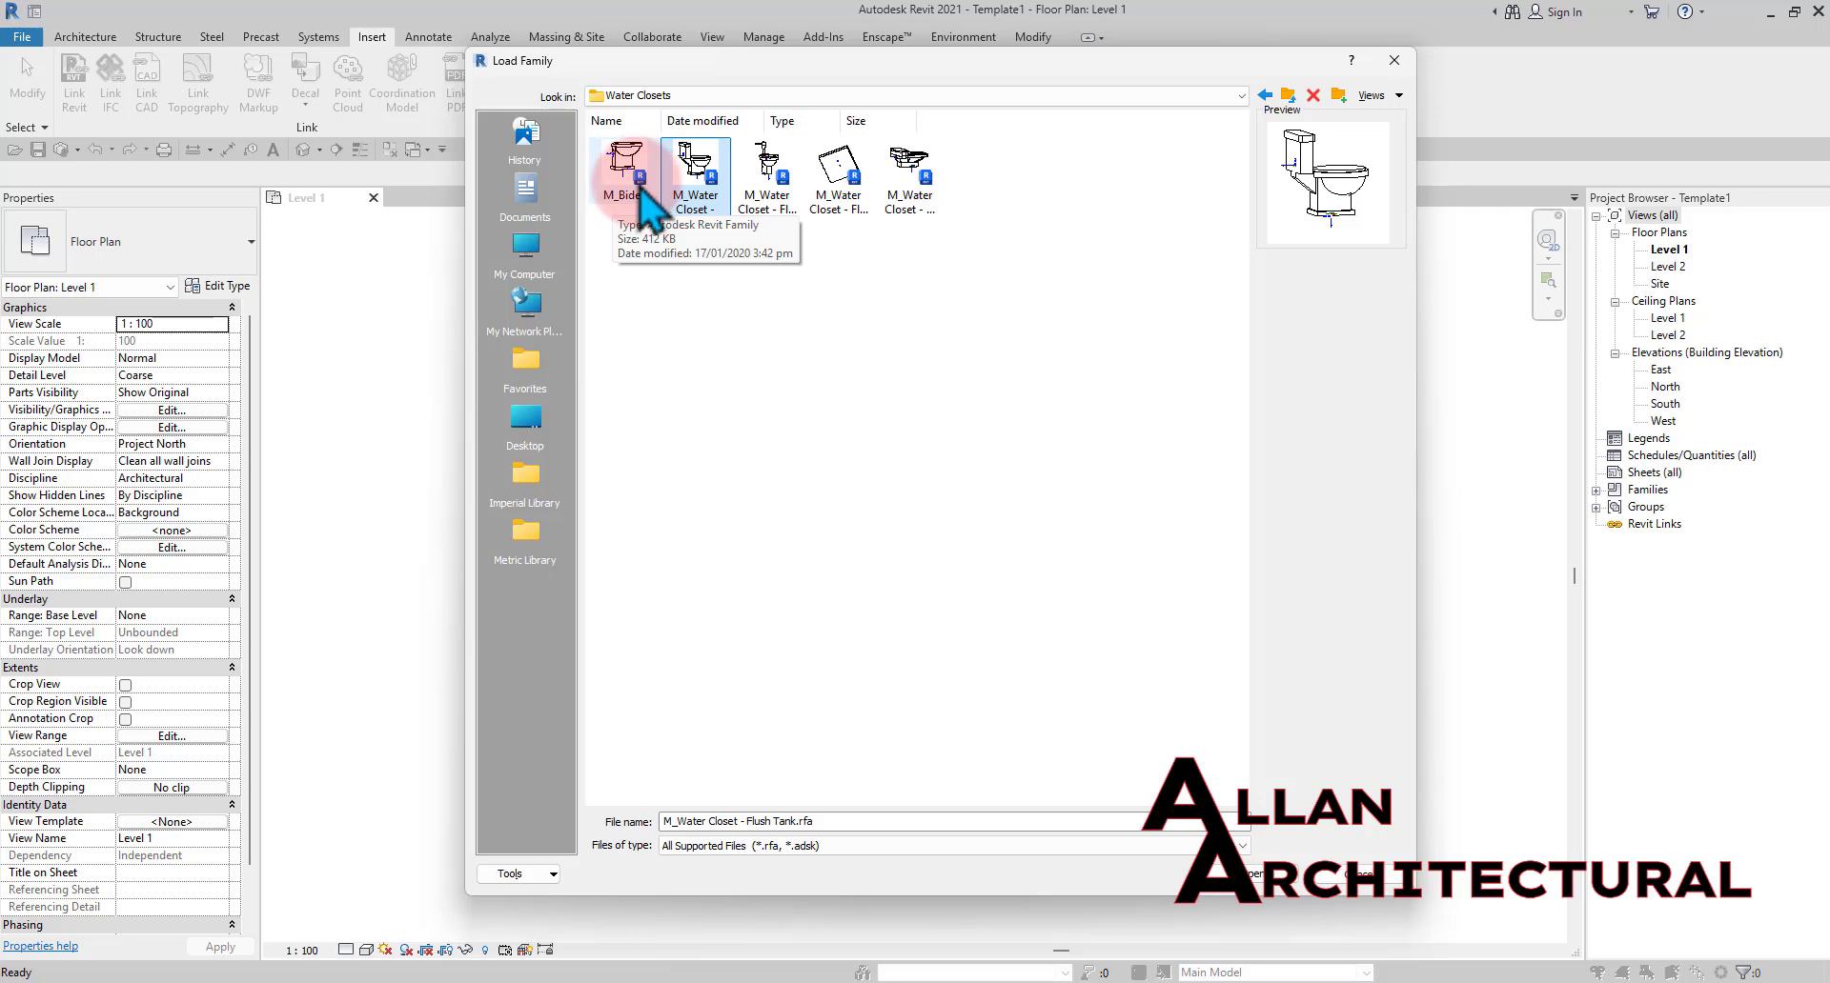
left_click(1254, 874)
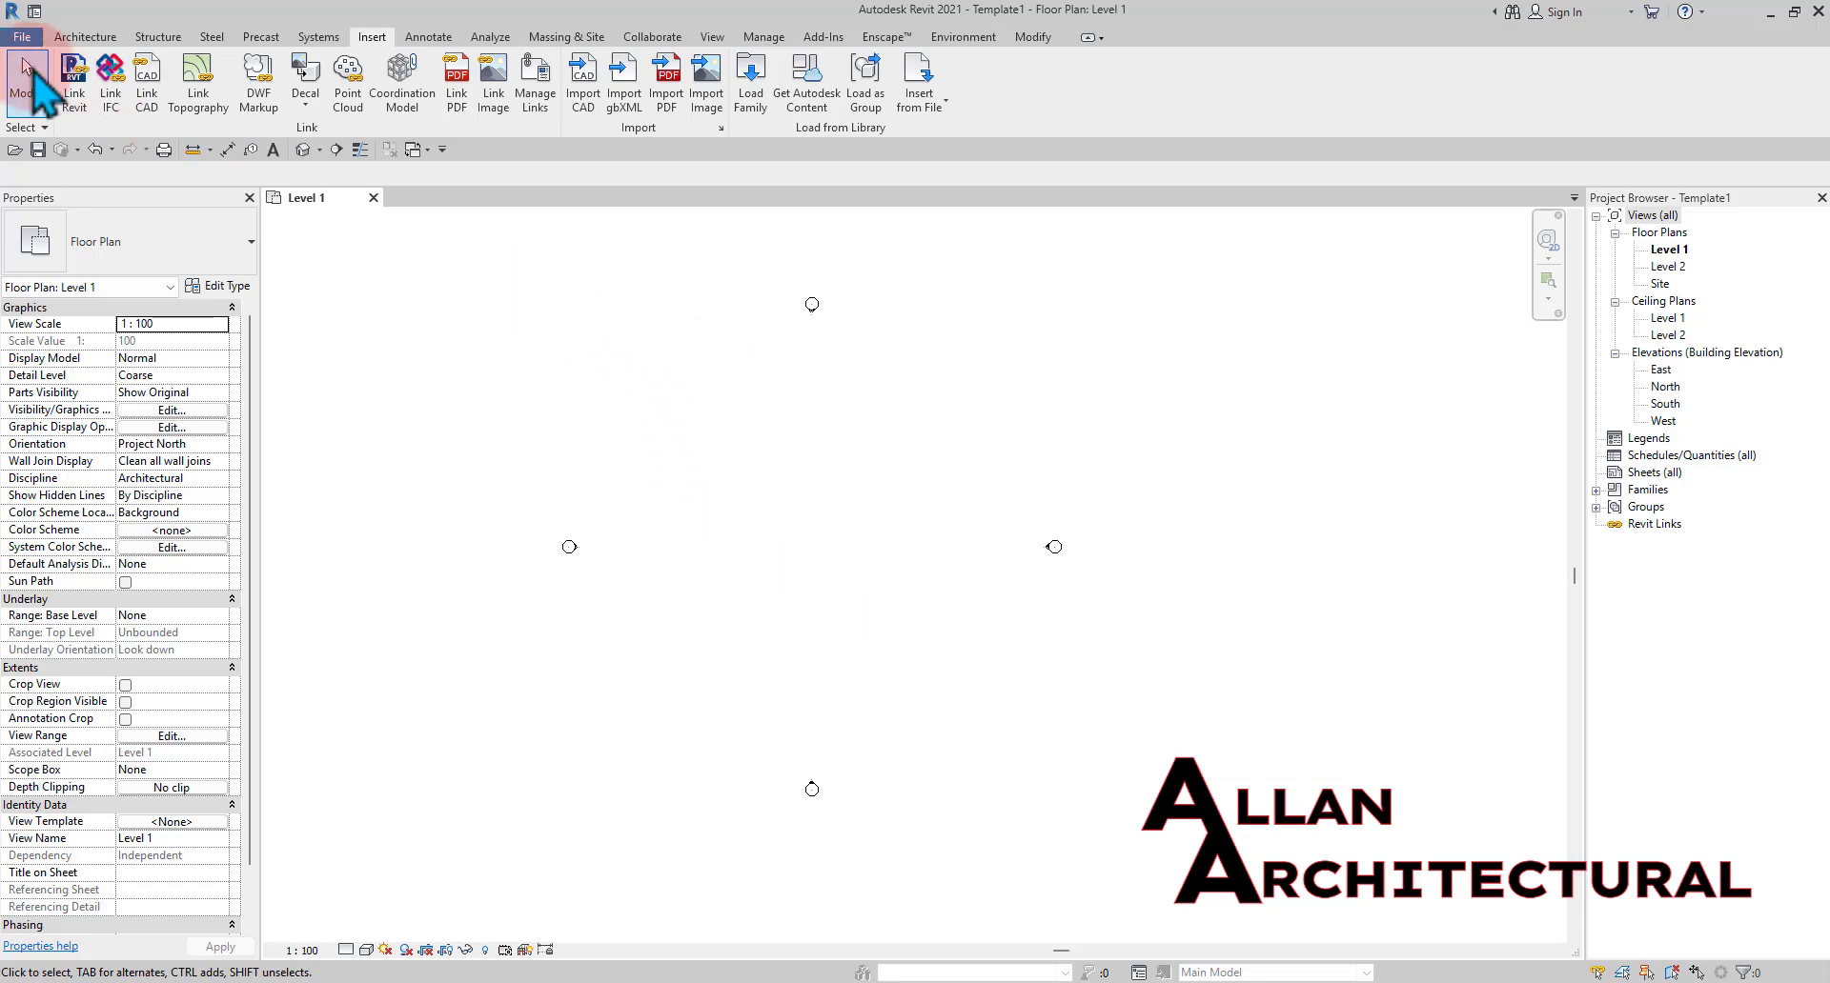
Place one M_Water Closet - Flush Tank component in the middle of the Level 1 floor plan
left_click(85, 38)
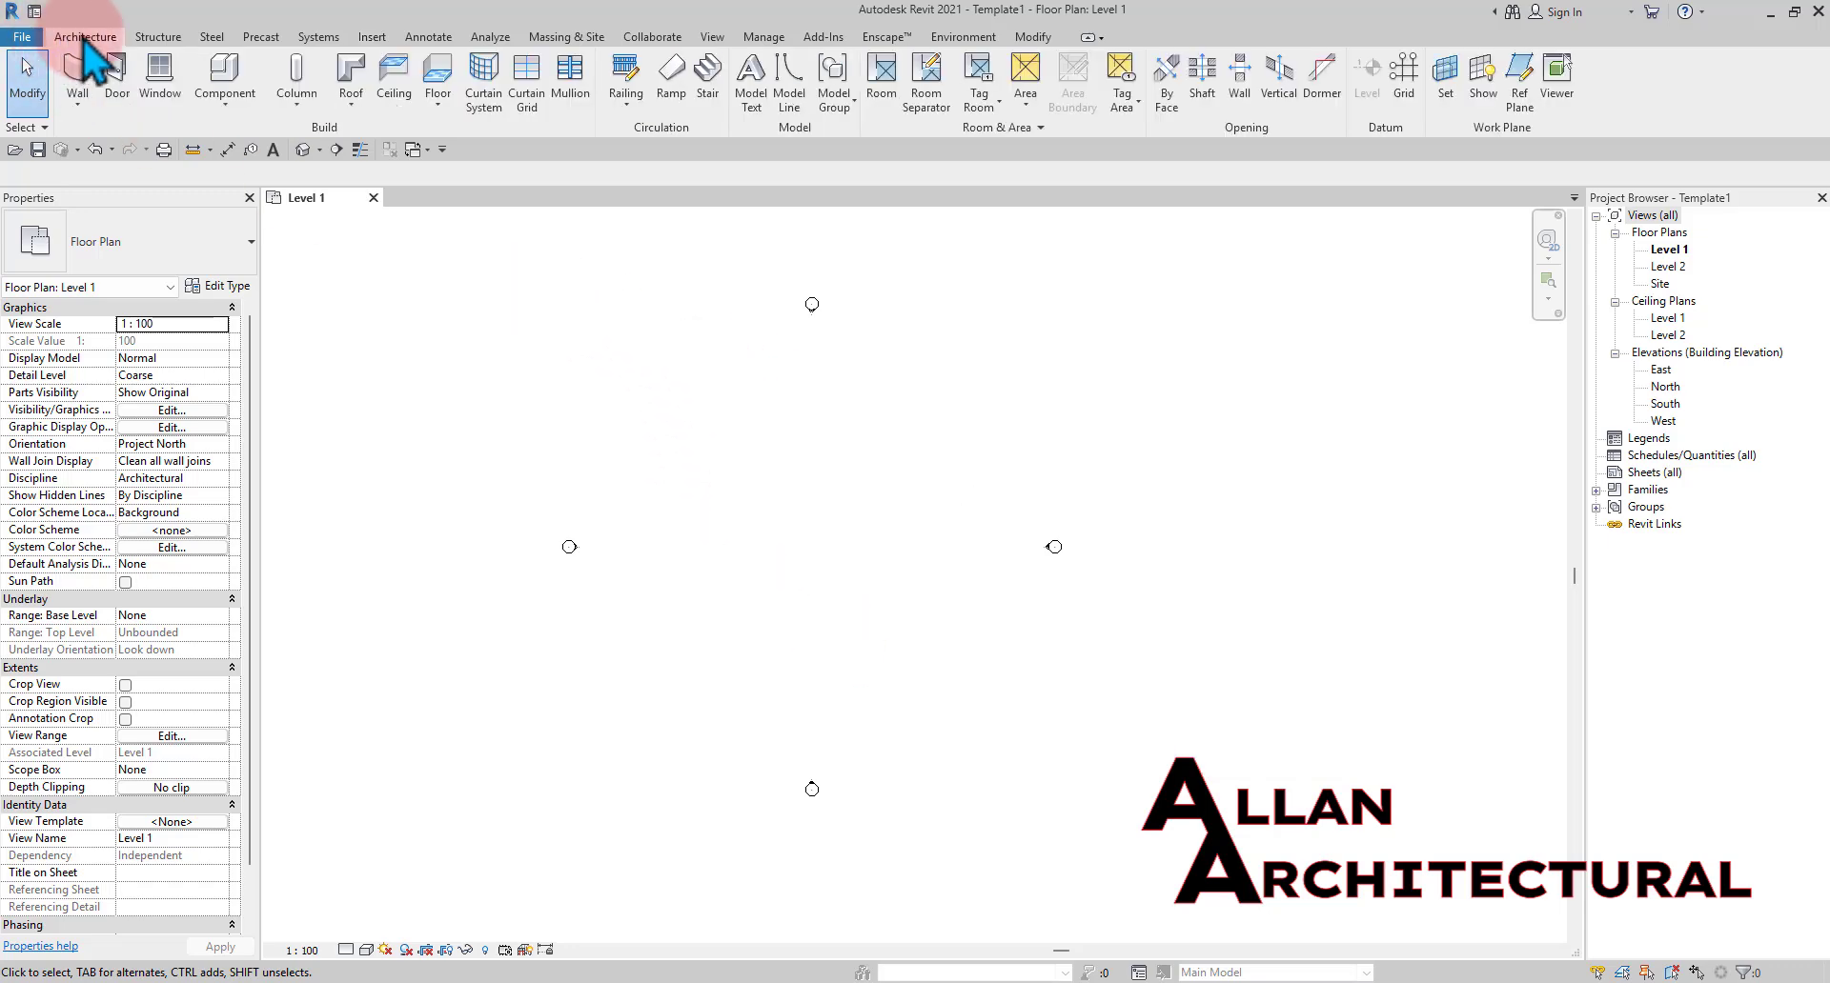
left_click(238, 80)
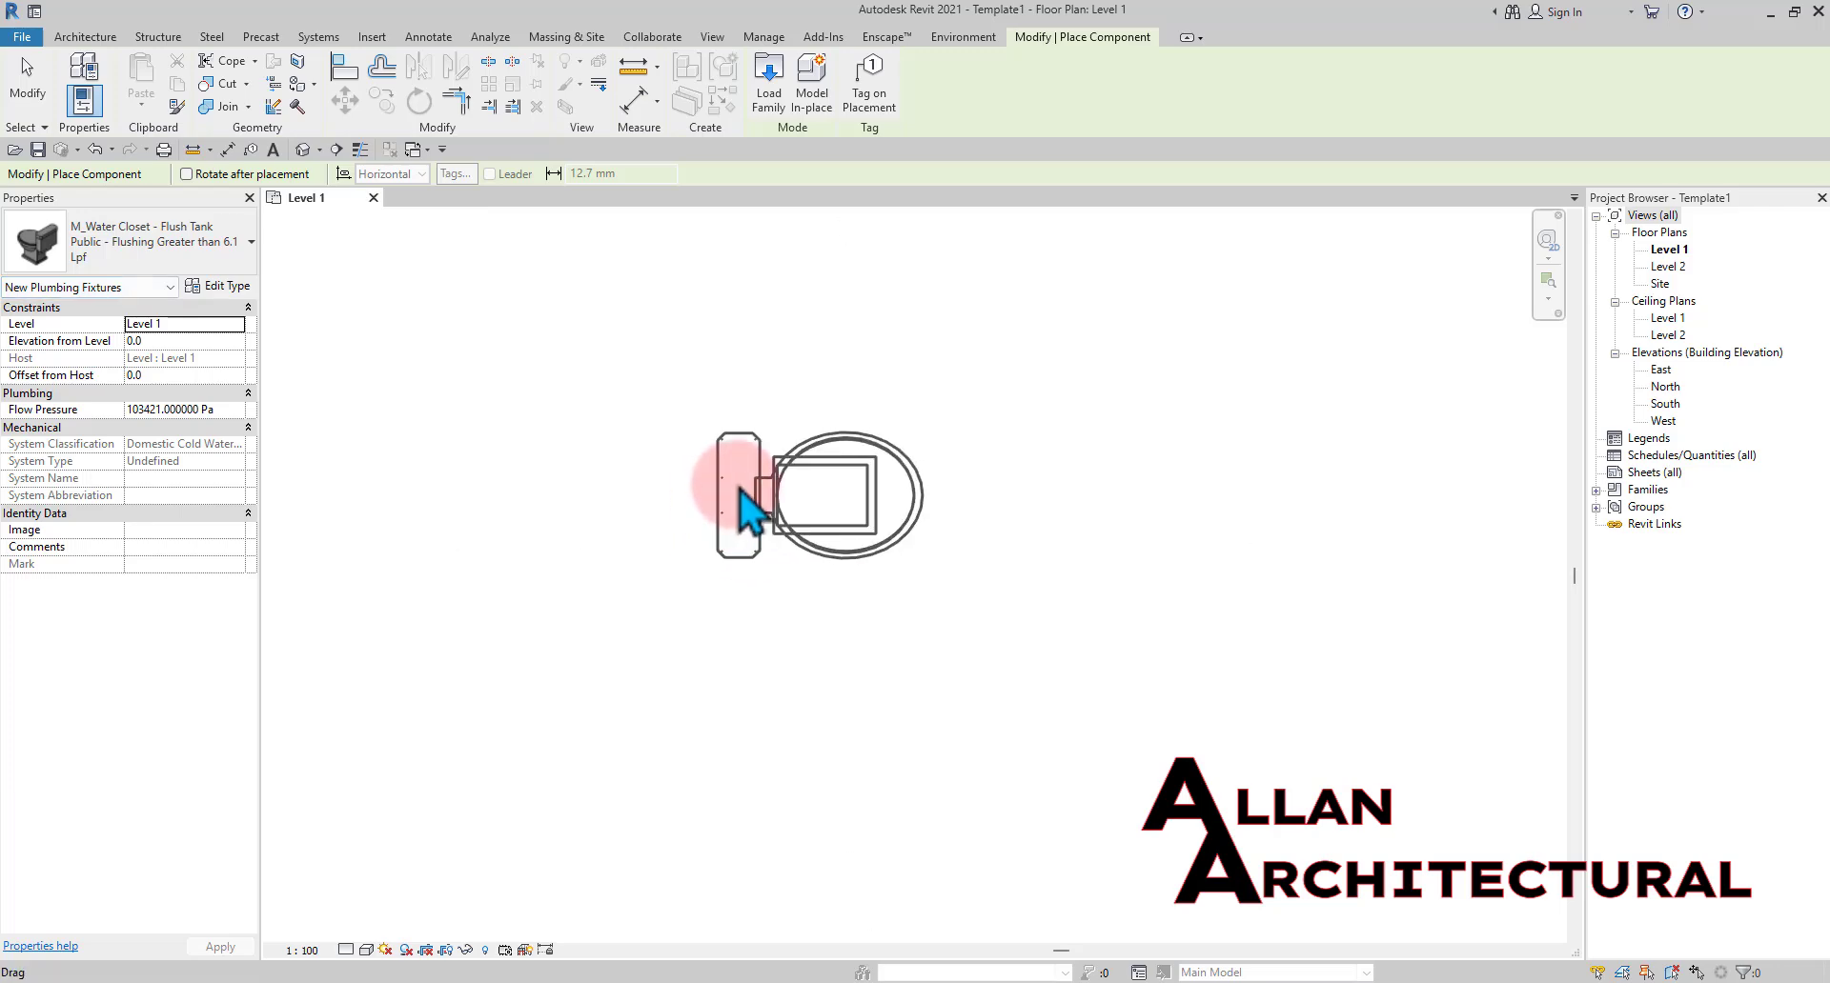
left_click(740, 490)
key("Escape")
key("Escape")
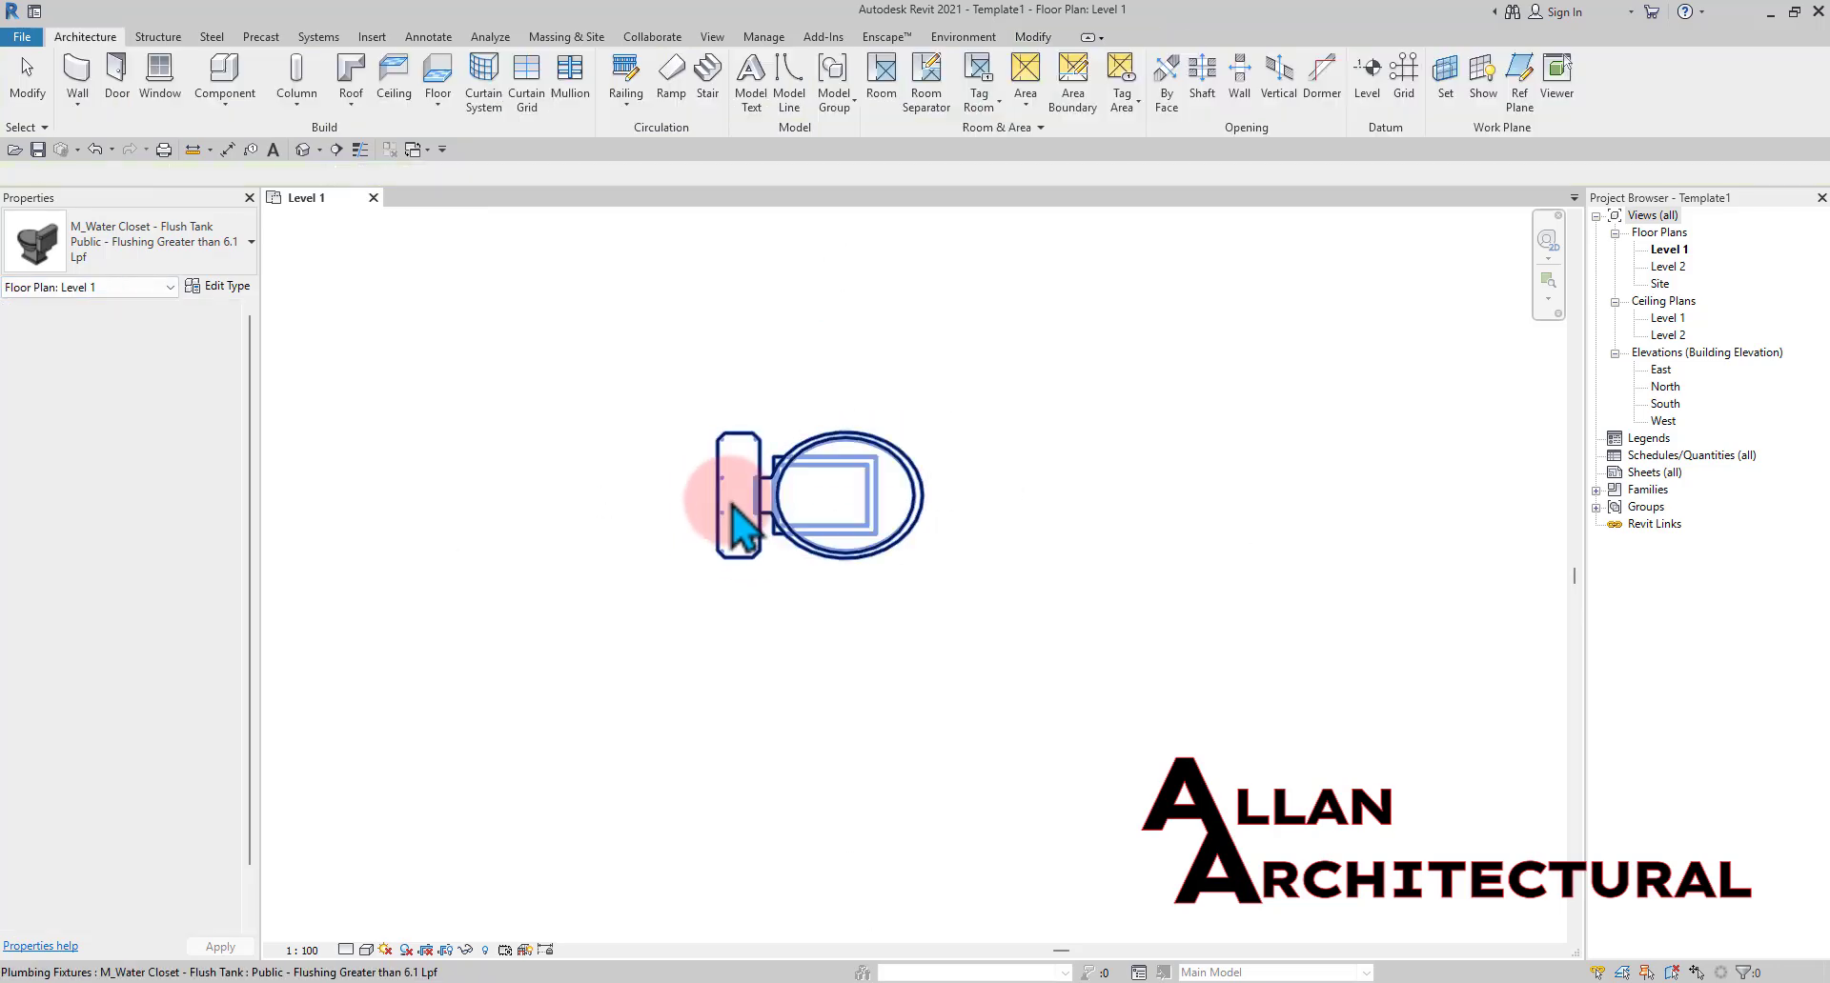
Select the placed water closet and shift it slightly sideways, away from its tank side
left_click(746, 514)
scroll(810, 526, "down", 1)
middle_click_drag(825, 526, 855, 574)
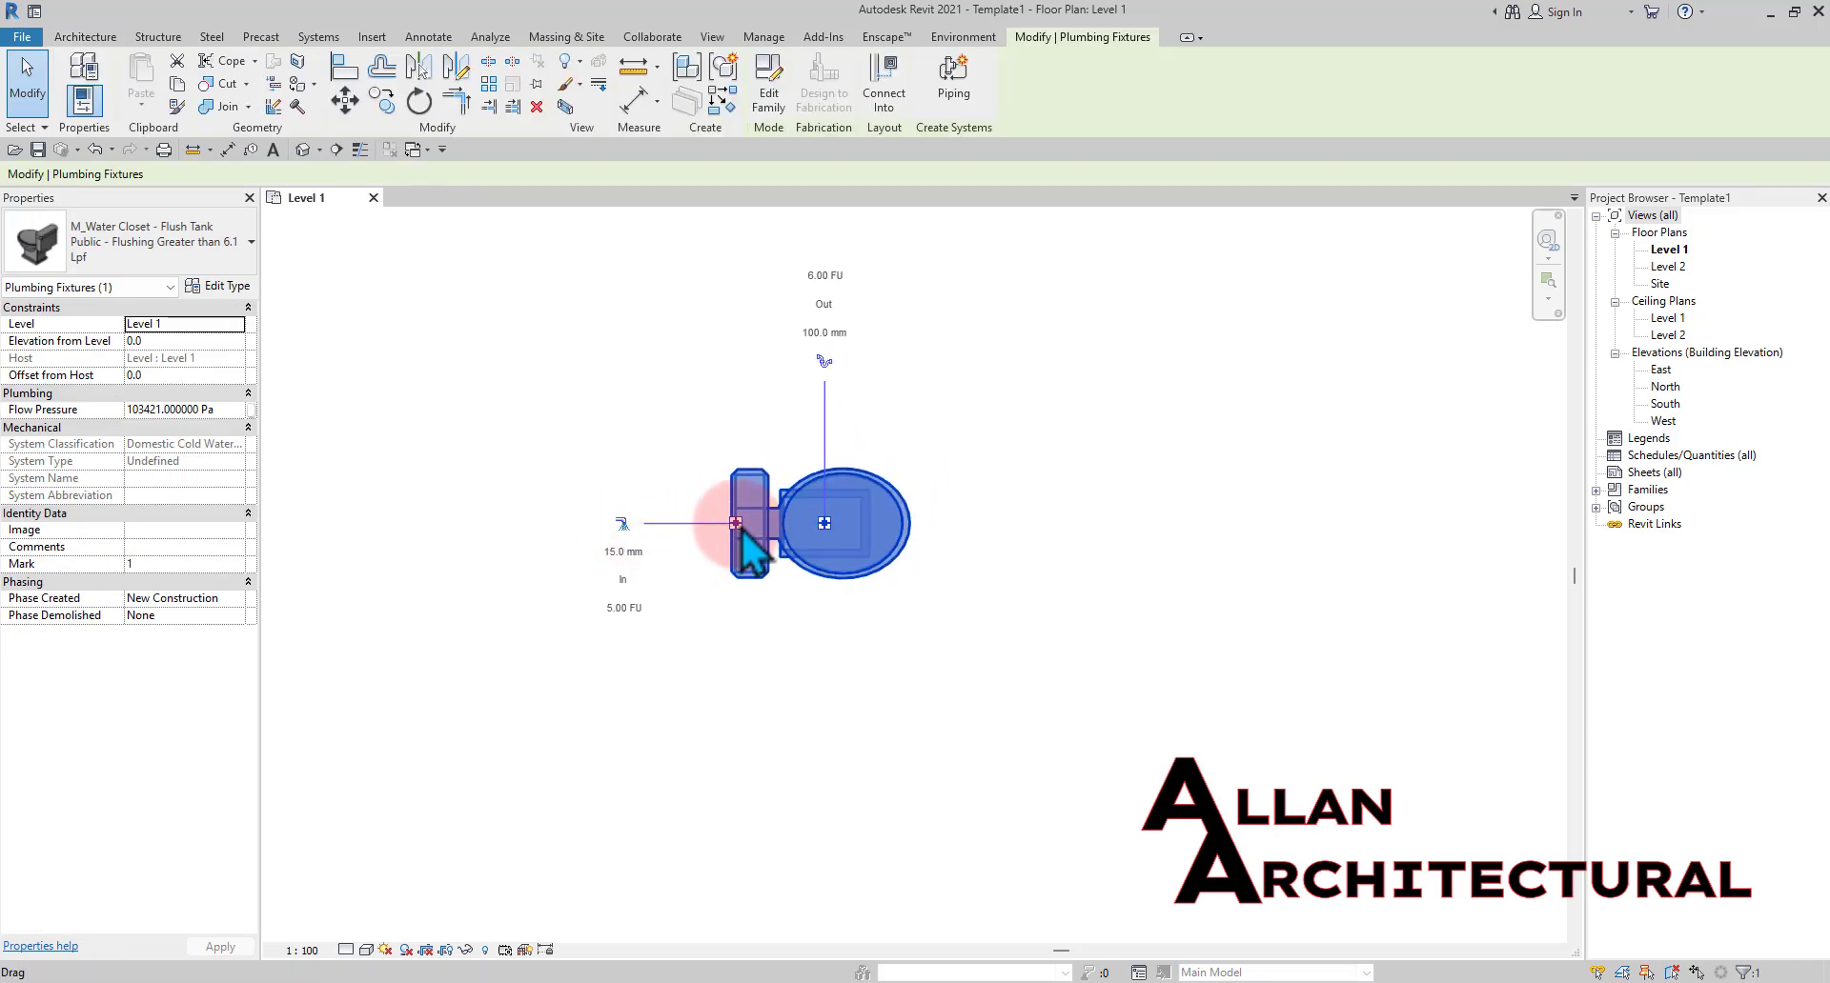
left_click_drag(738, 524, 743, 524)
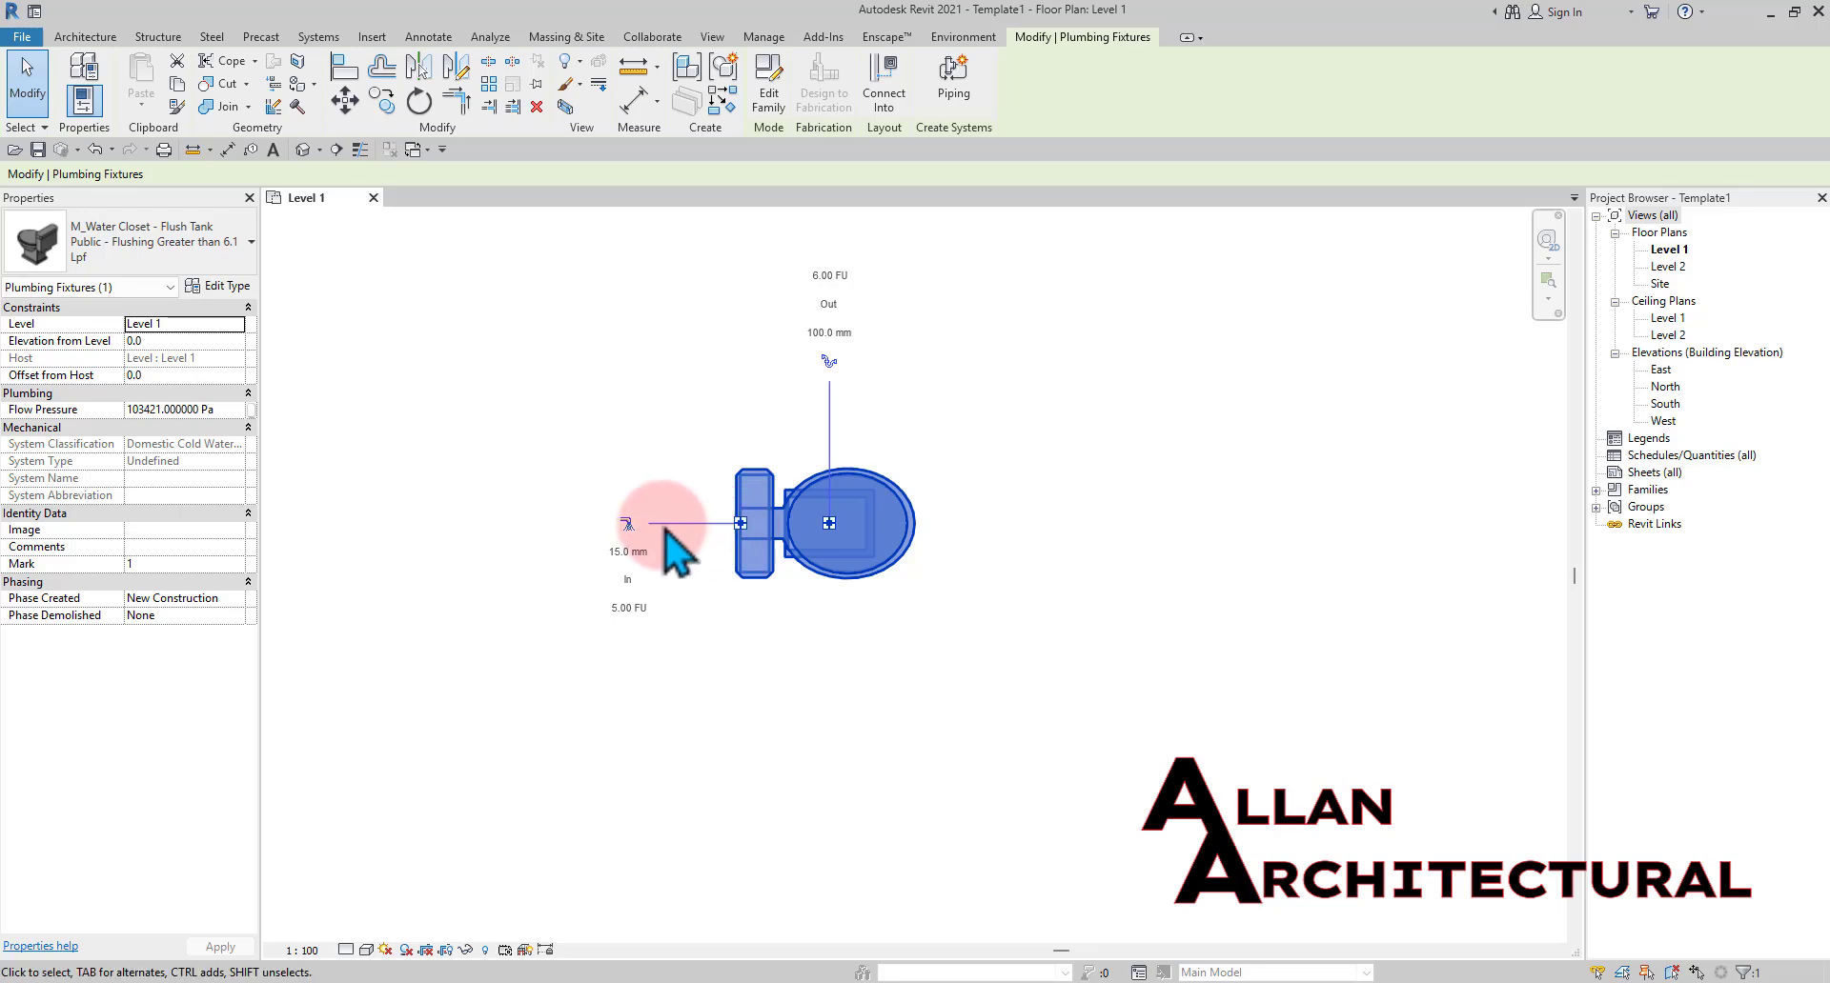
left_click(829, 362)
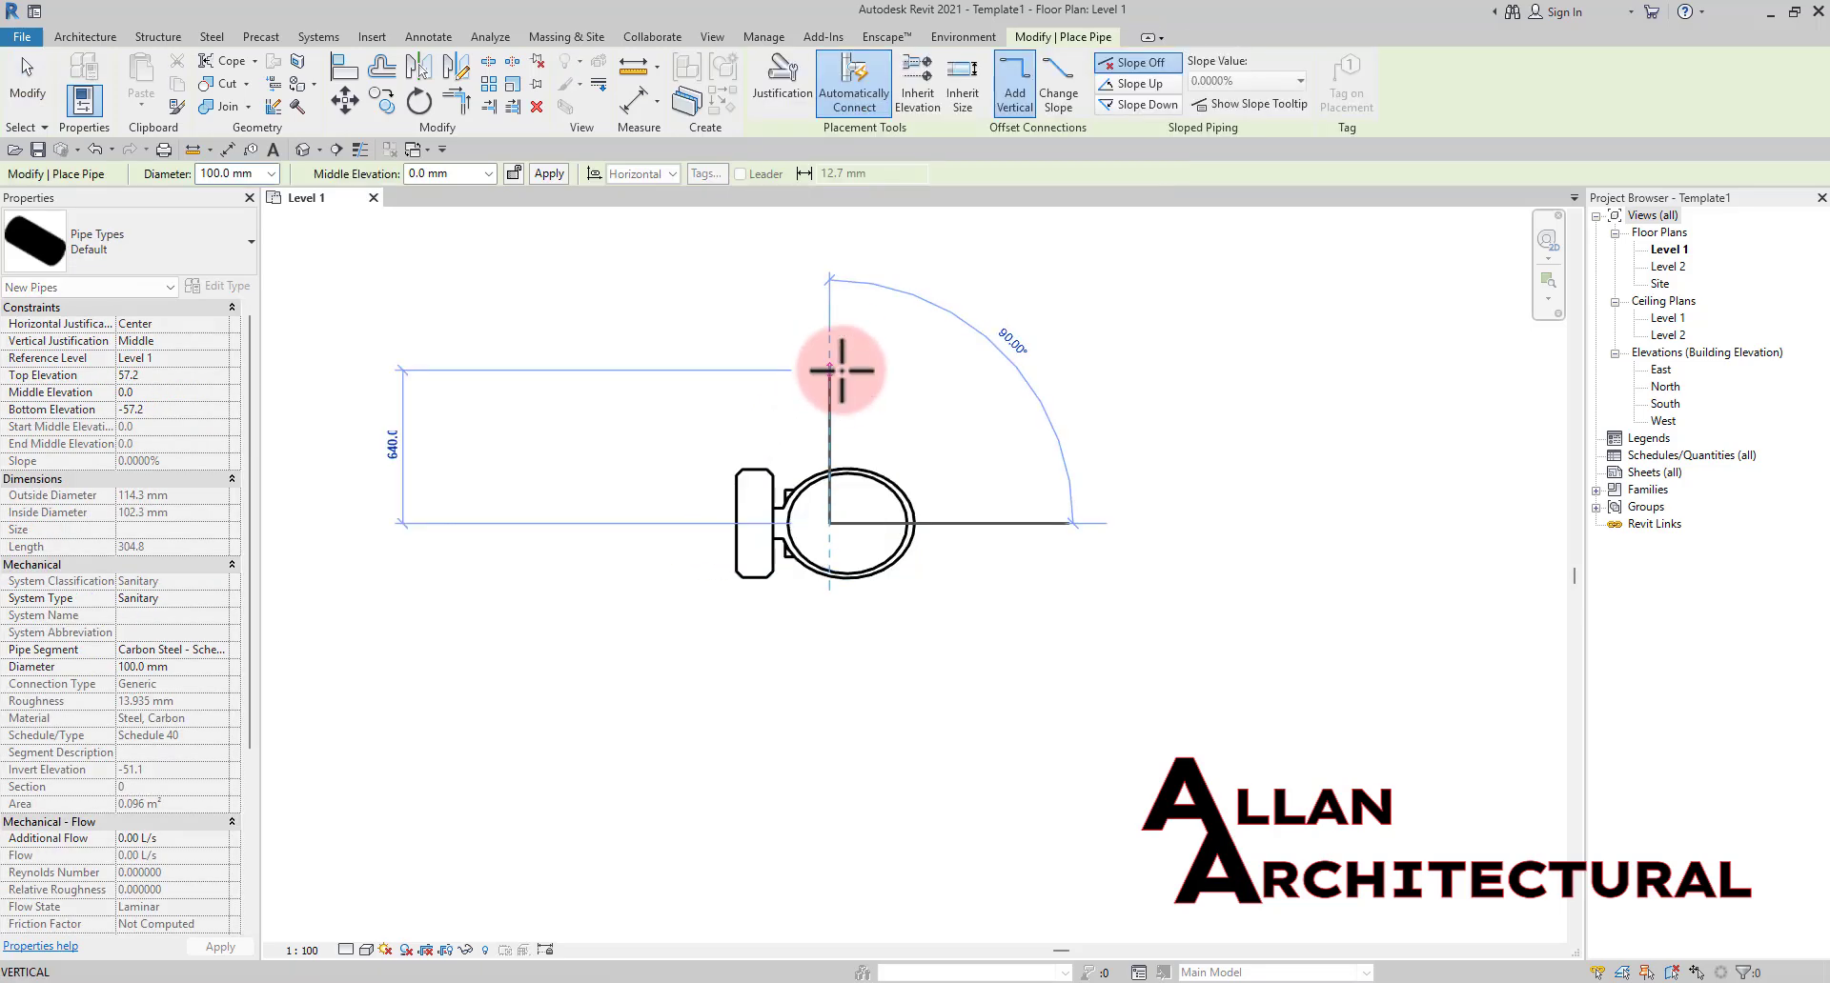
scroll(827, 415, "down", 2)
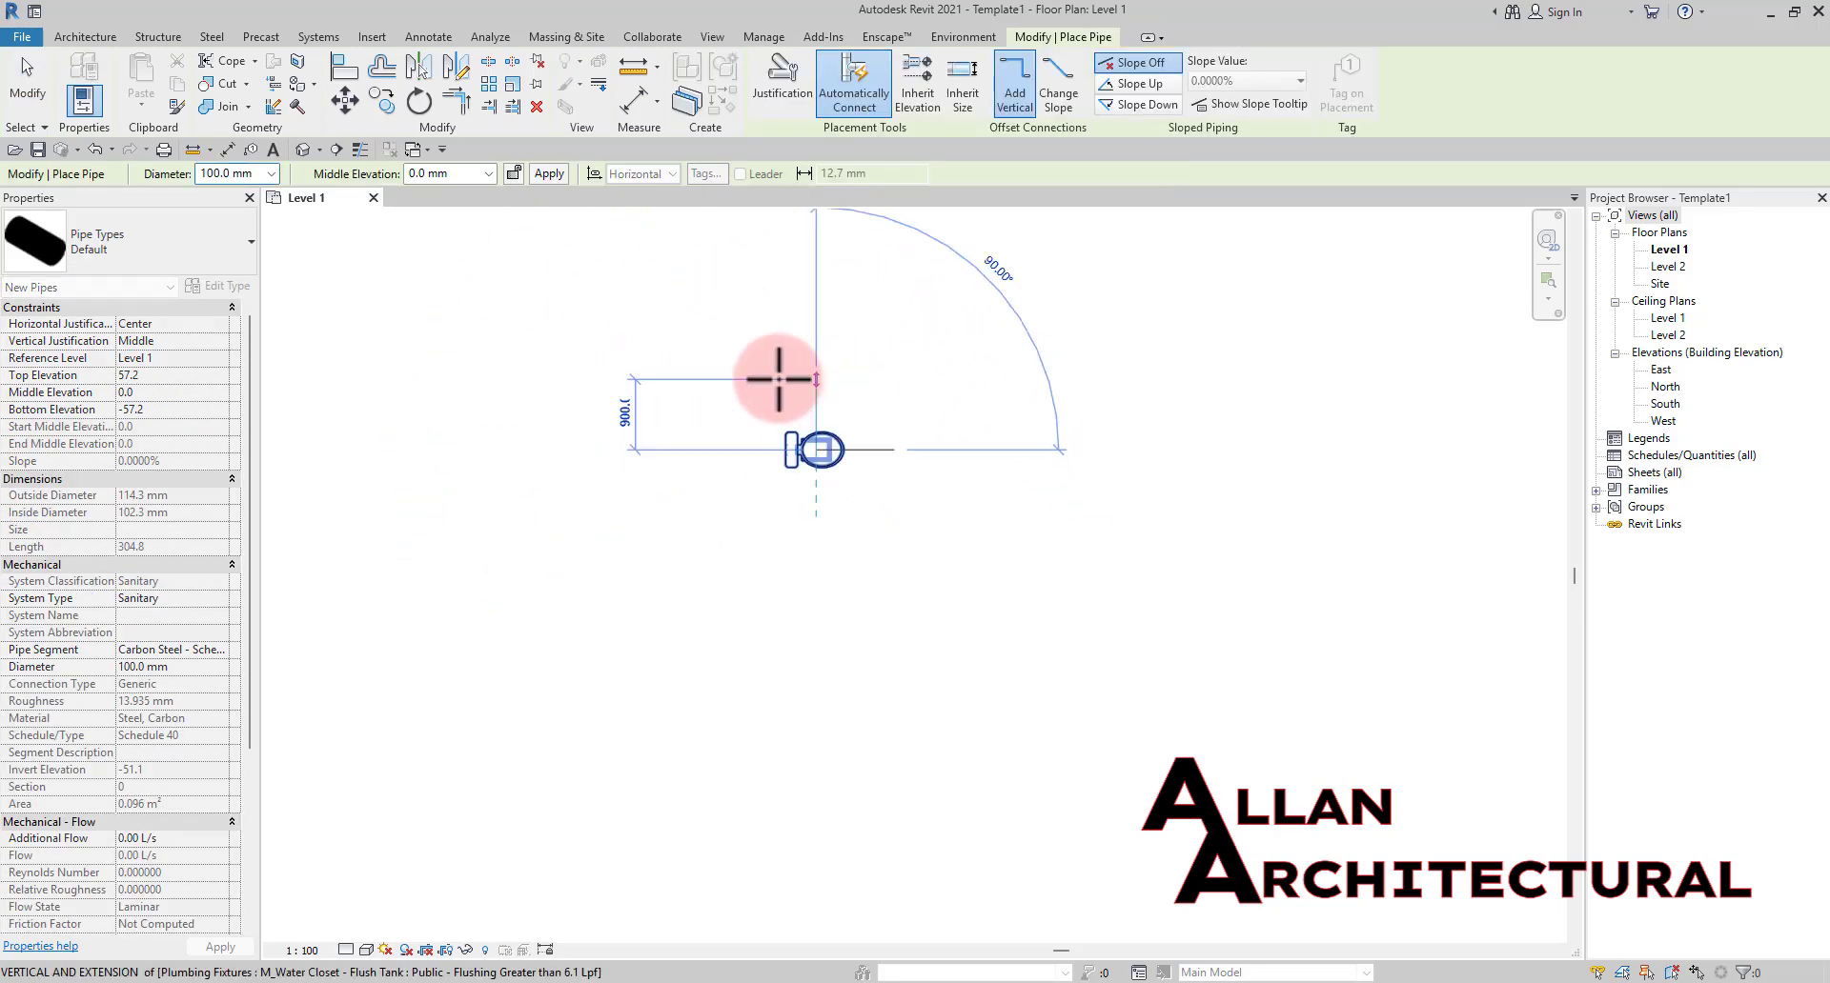
key("Escape")
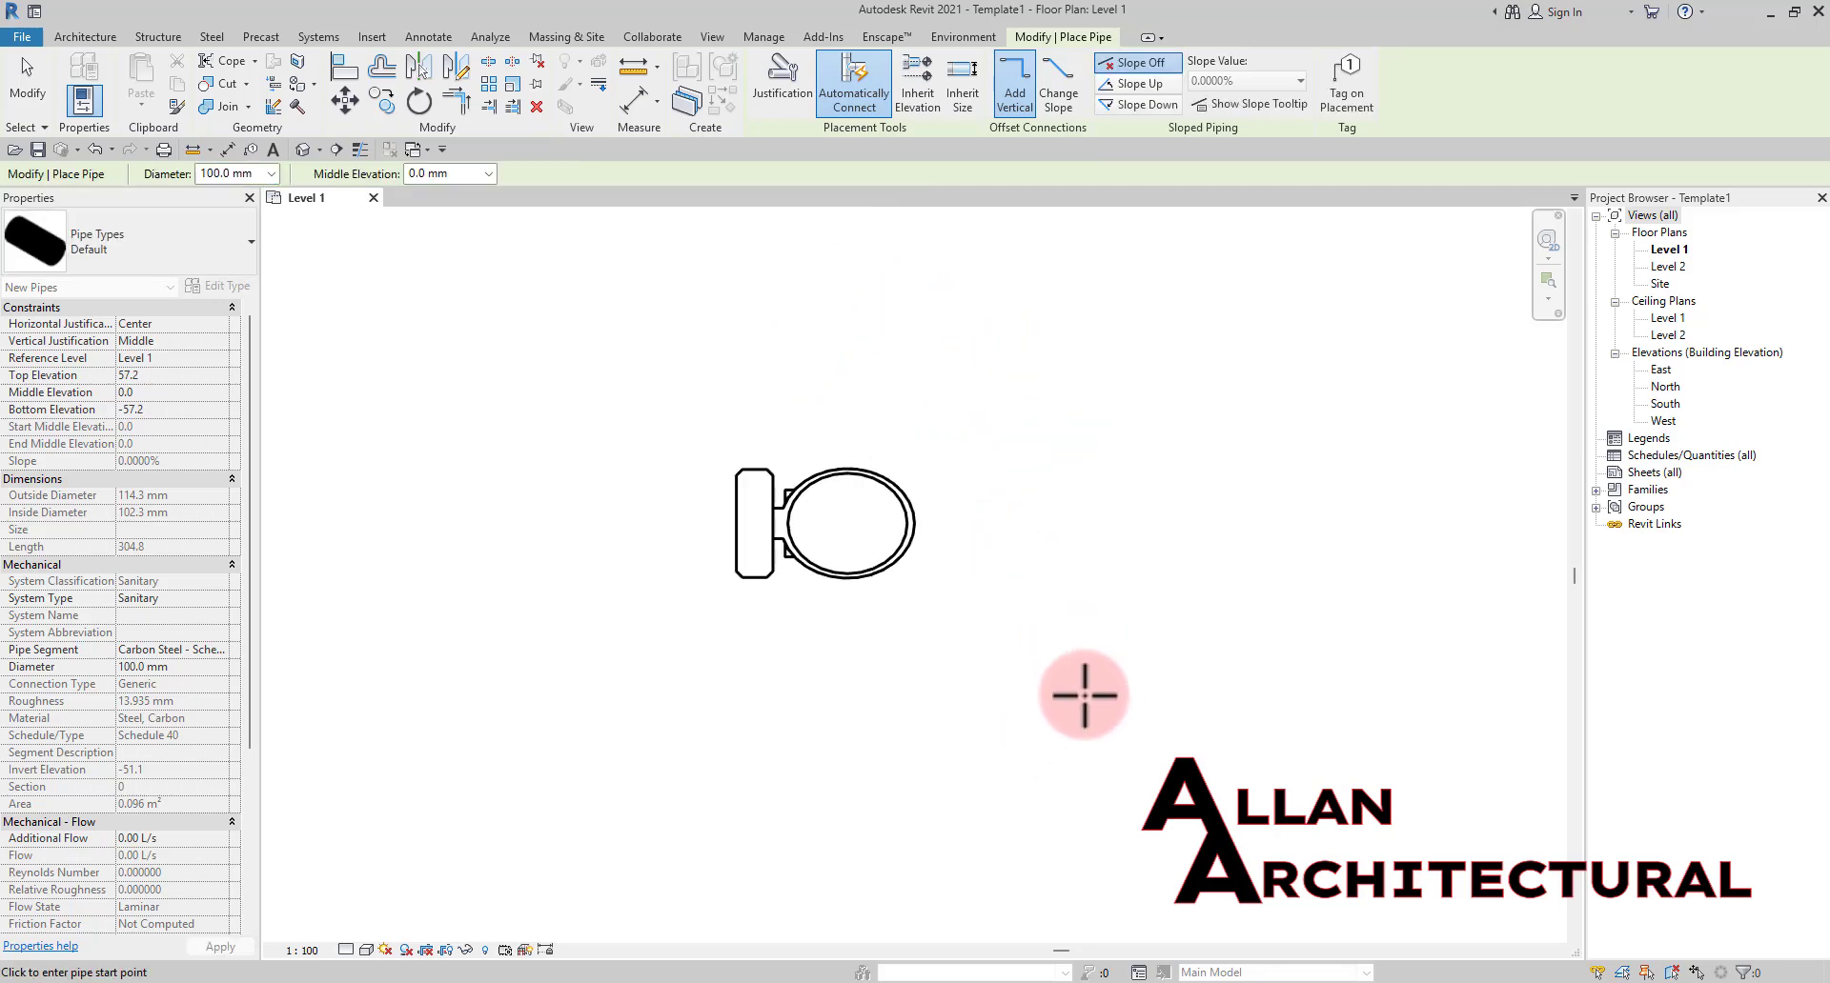
Draw a short, slightly slanted 100 mm diameter pipe in front of the water closet bowl on Level 1
scroll(962, 523, "down", 3)
left_click(943, 518)
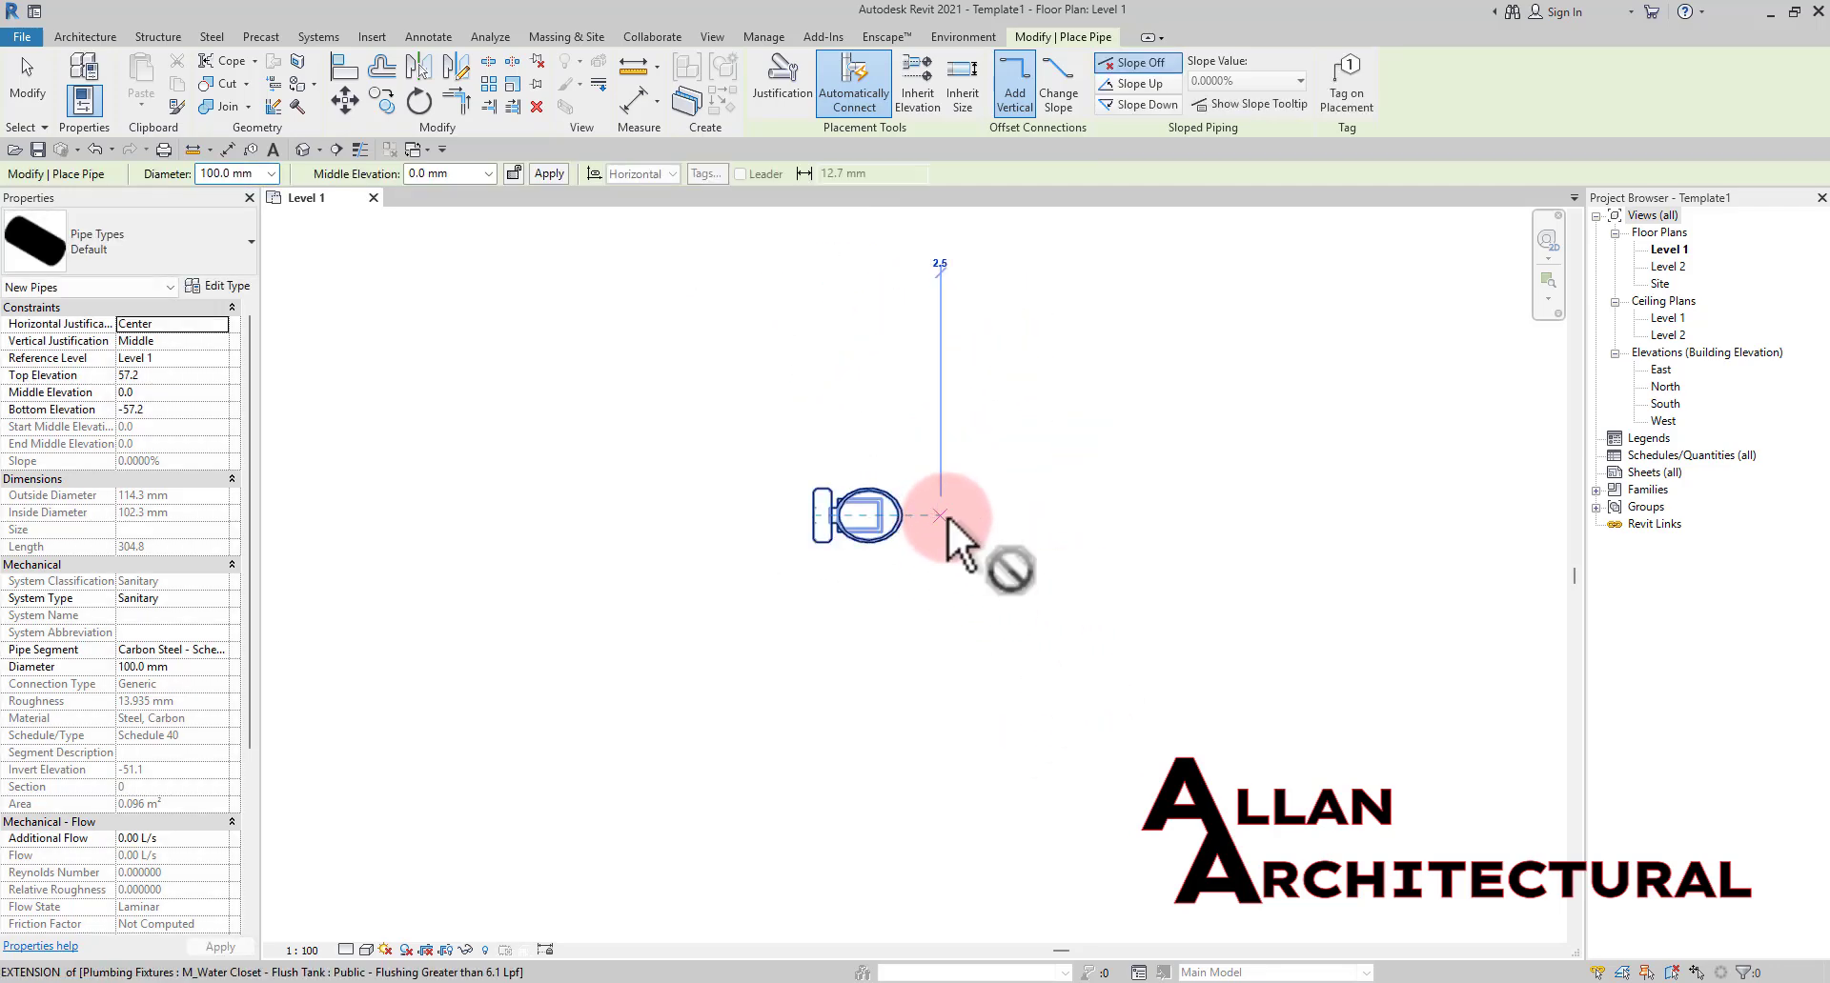
key("Escape")
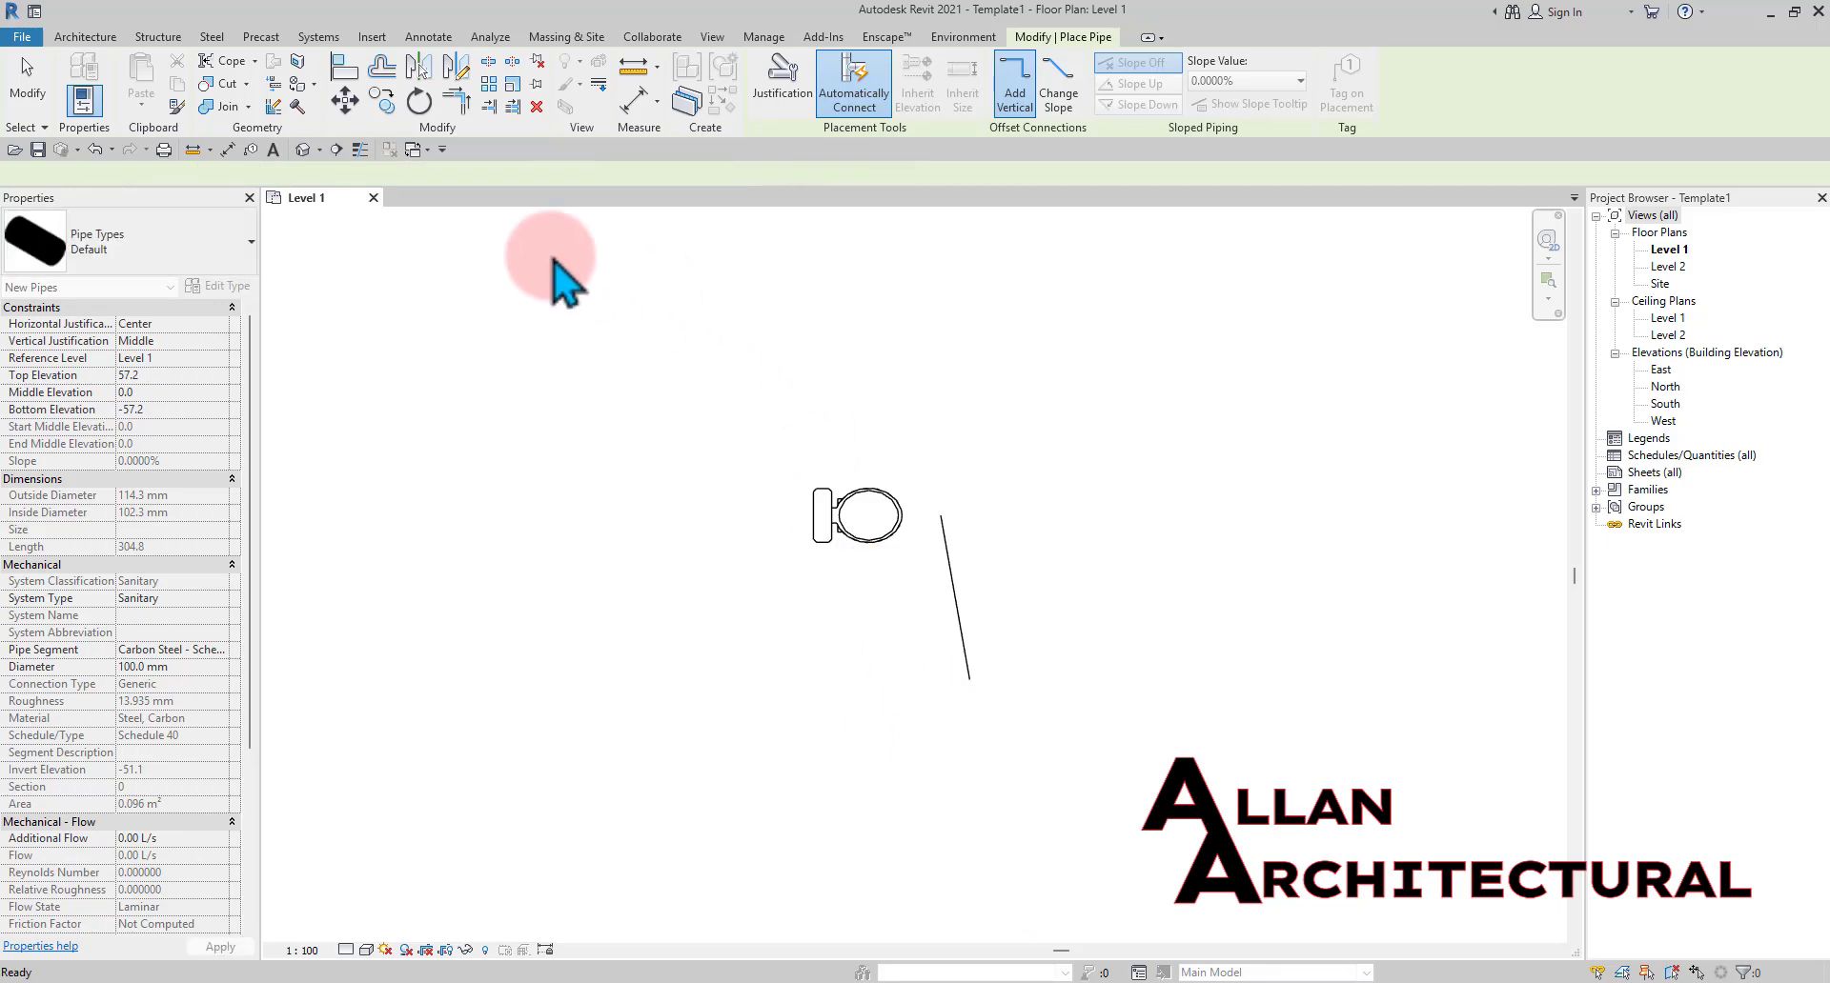
Open the default 3D view and delete the loose pipe lying beside the water closet
left_click(302, 149)
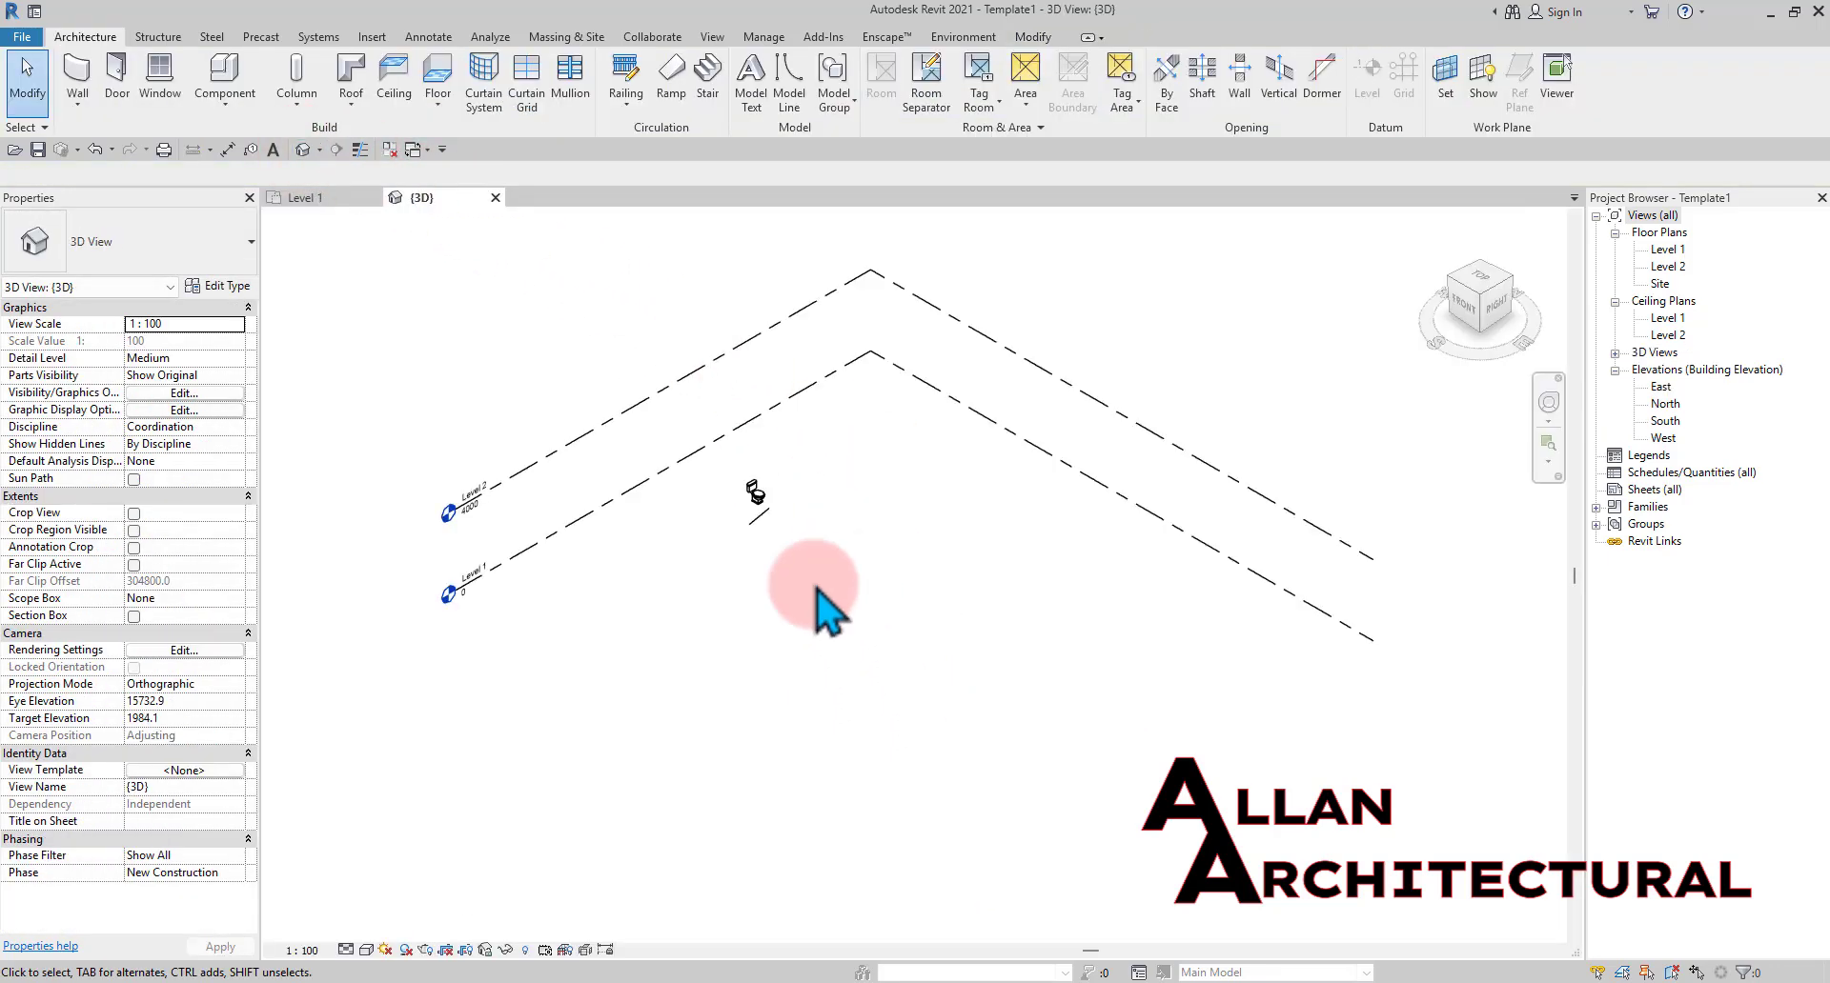
scroll(756, 511, "up", 6)
middle_click_drag(633, 694, 759, 467)
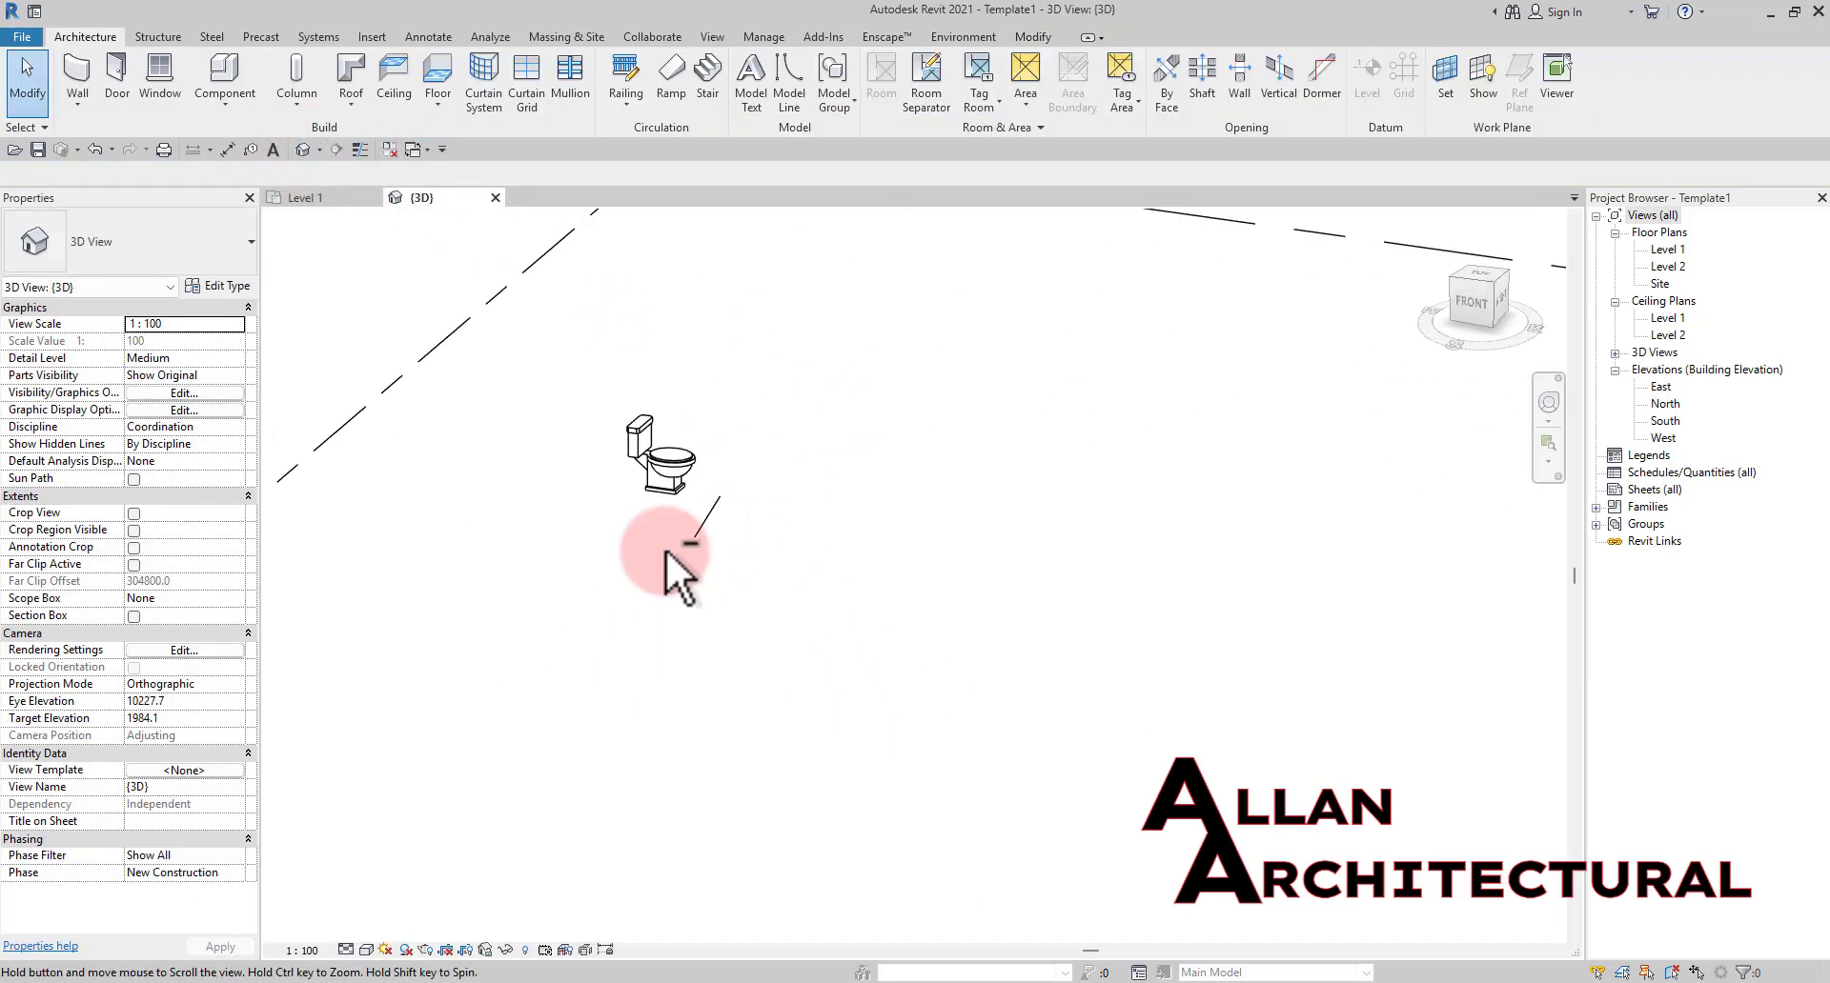
middle_click_drag(666, 551, 726, 505, "shift")
scroll(697, 593, "up", 1)
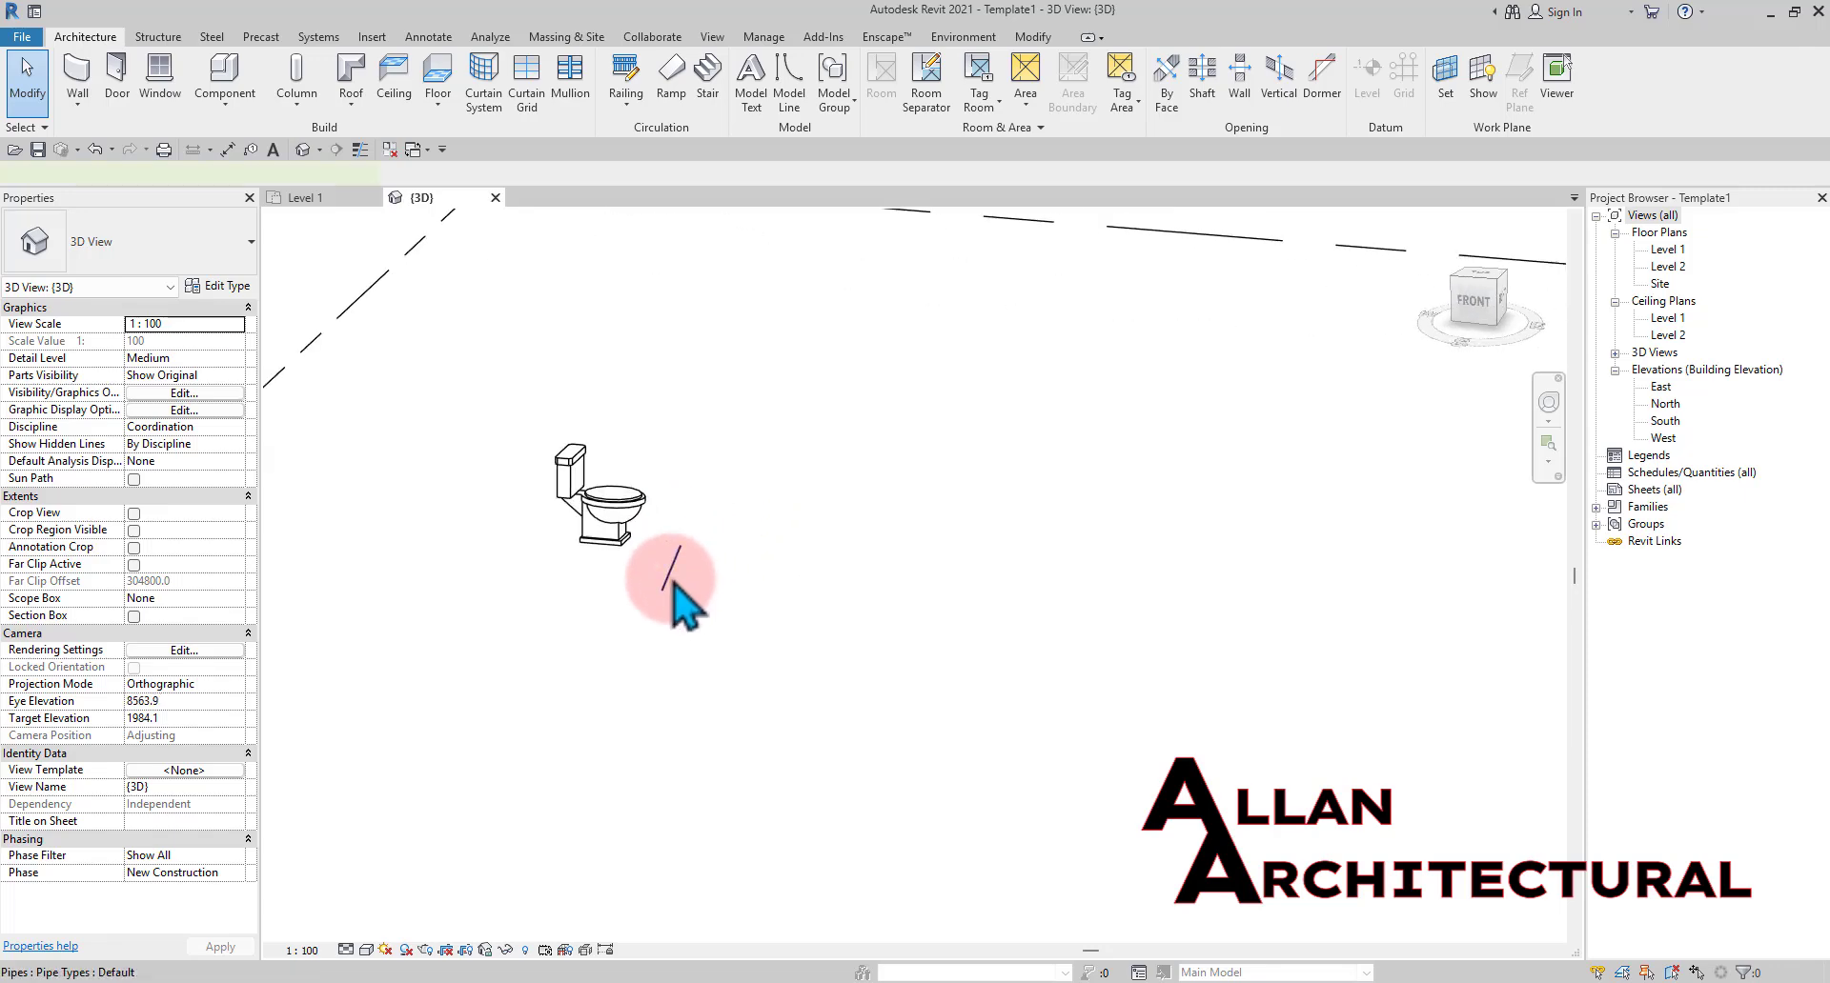
left_click(672, 583)
key("Delete")
Select the water closet in the 3D view and examine its inlet and outlet pipe connectors
scroll(621, 488, "down", 1)
middle_click_drag(619, 484, 630, 491)
left_click(591, 505)
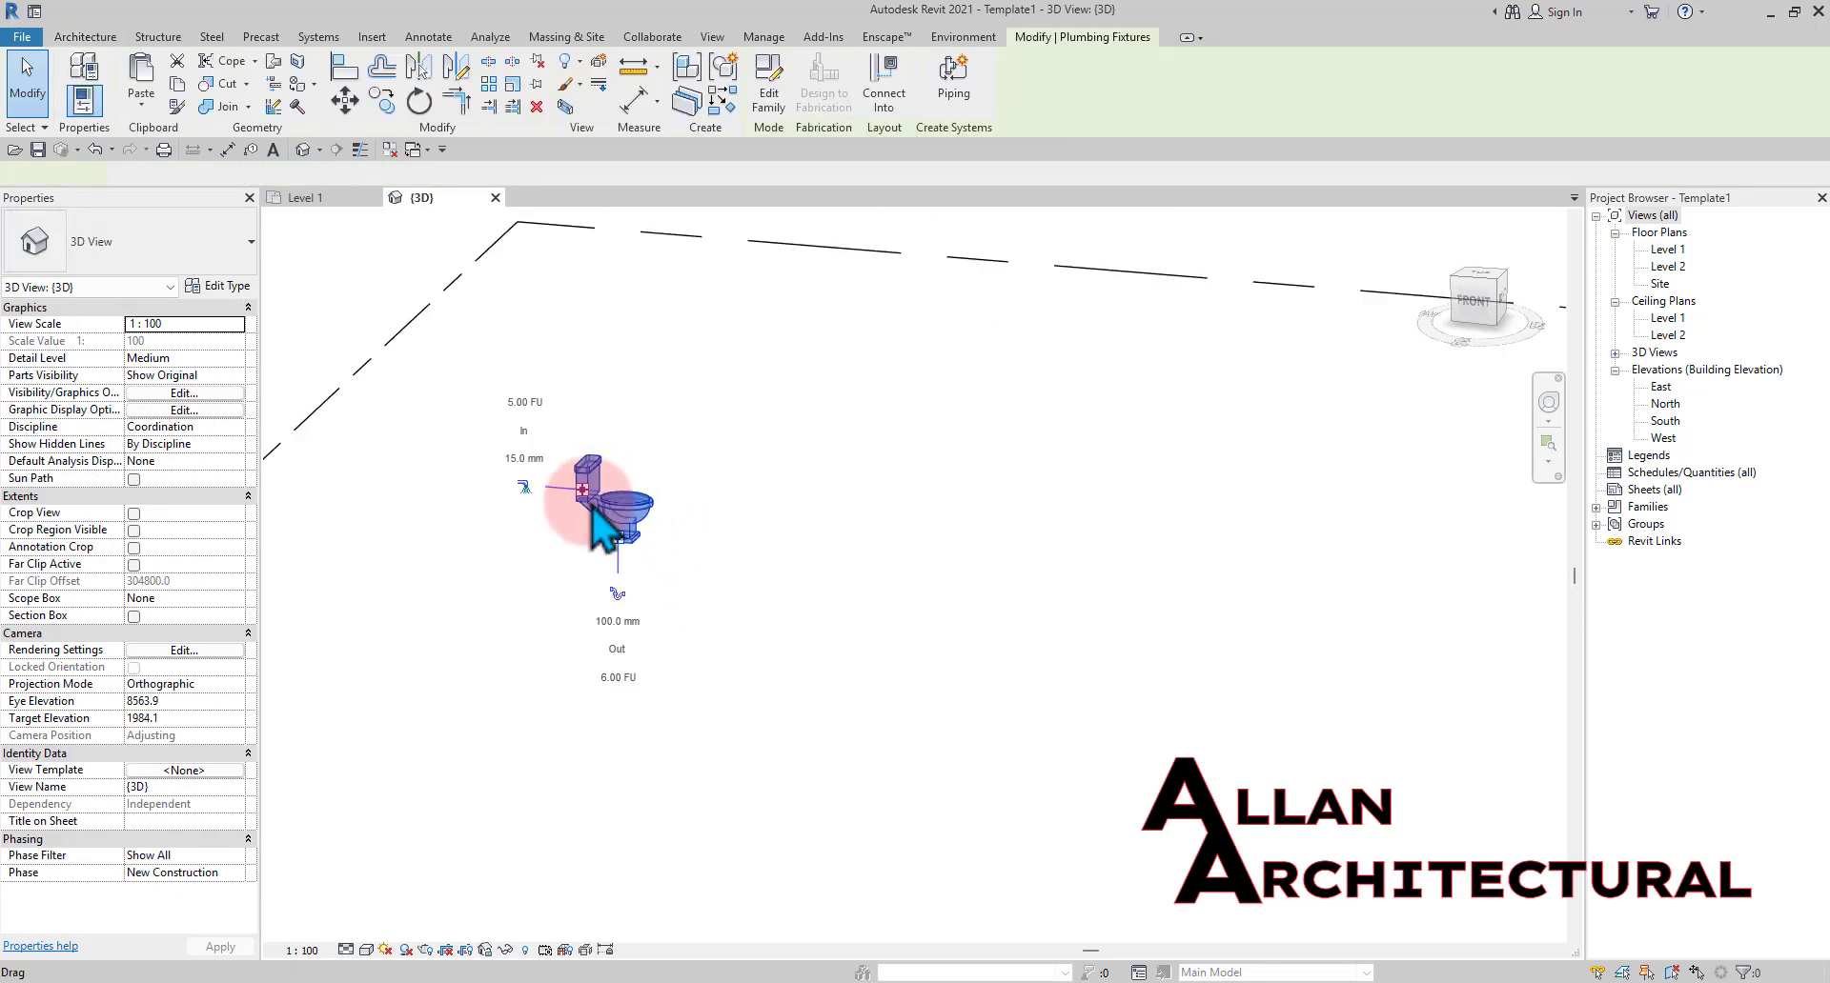
scroll(593, 522, "up", 2)
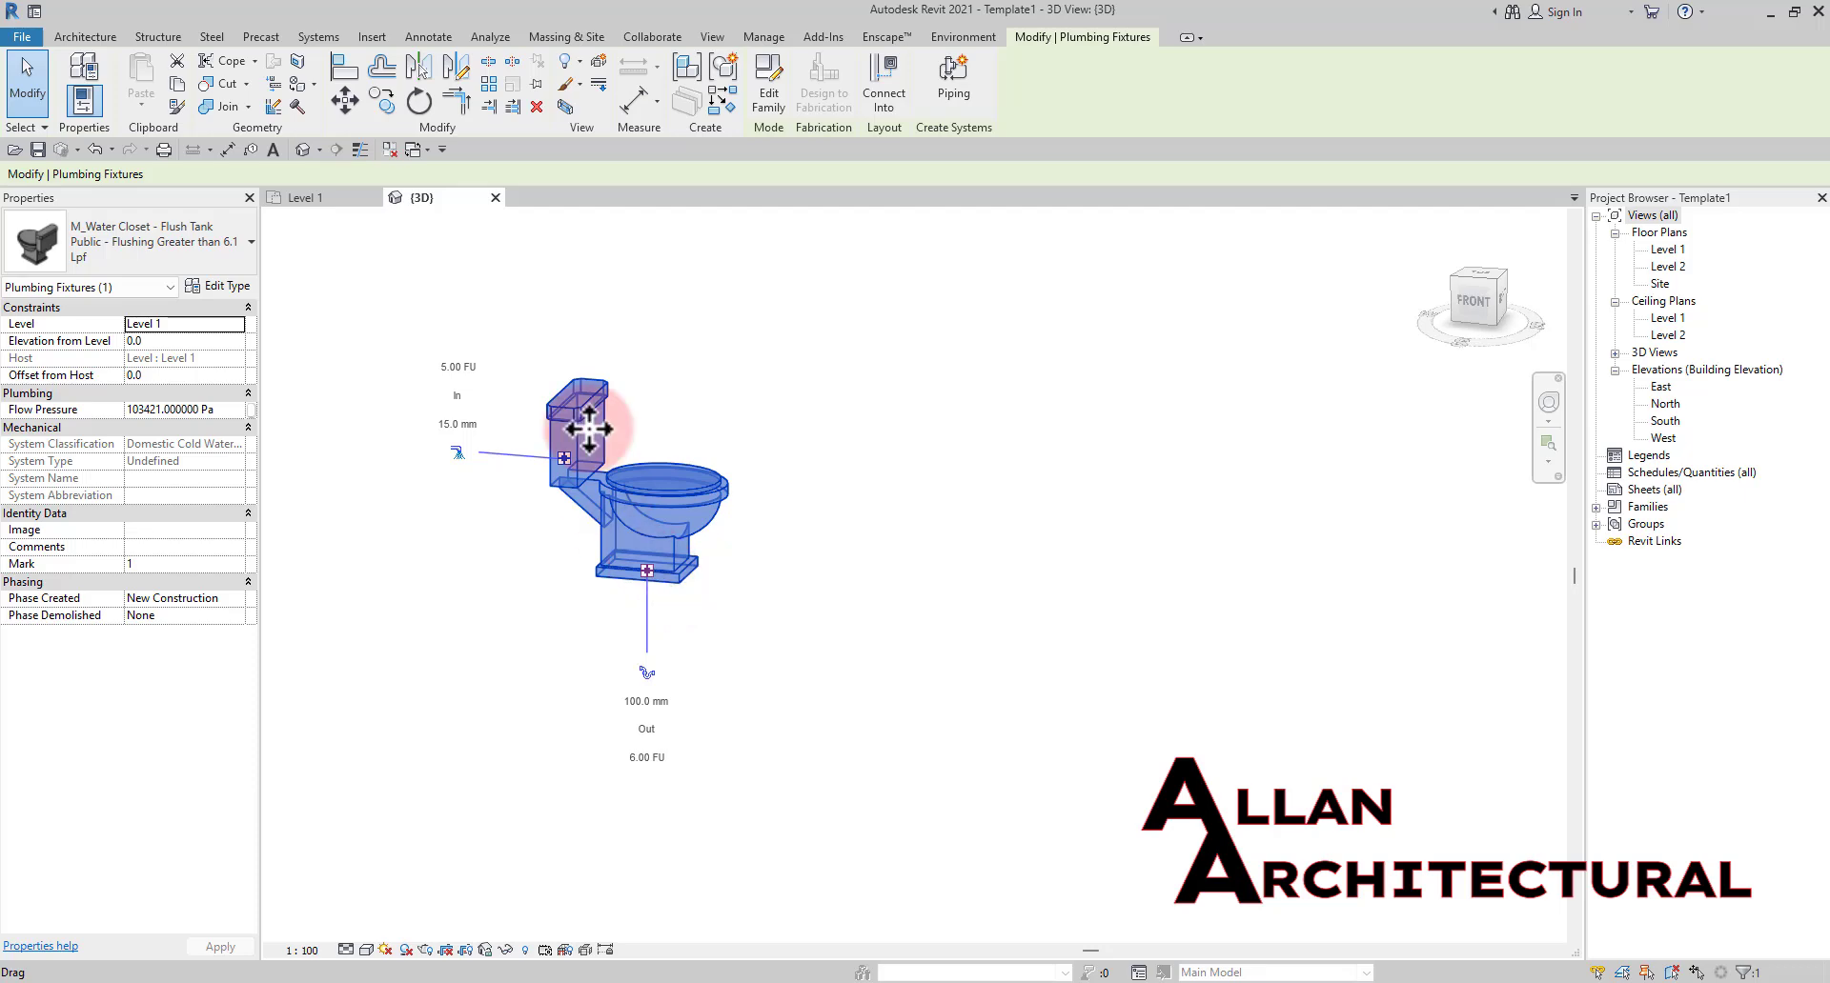
left_click(756, 420)
Return to the Level 1 floor plan and delete the placed water closet
left_click(303, 197)
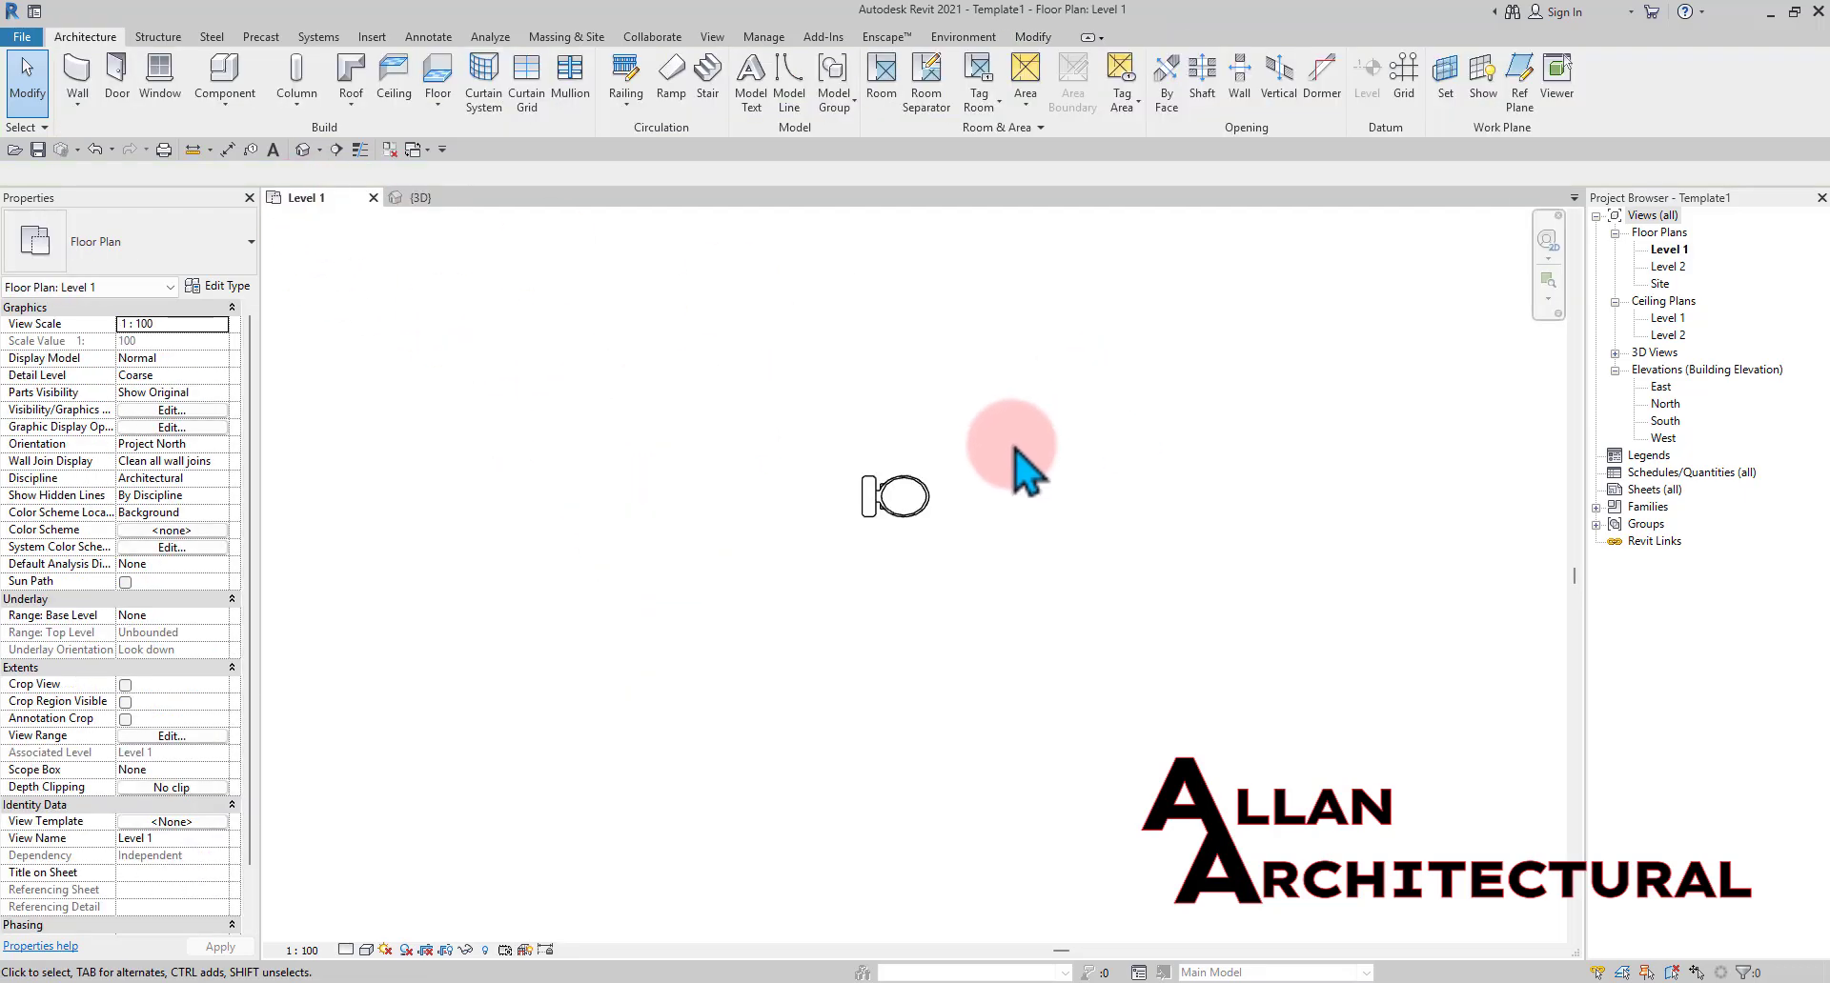
middle_click_drag(1016, 450, 951, 460)
scroll(901, 467, "down", 2)
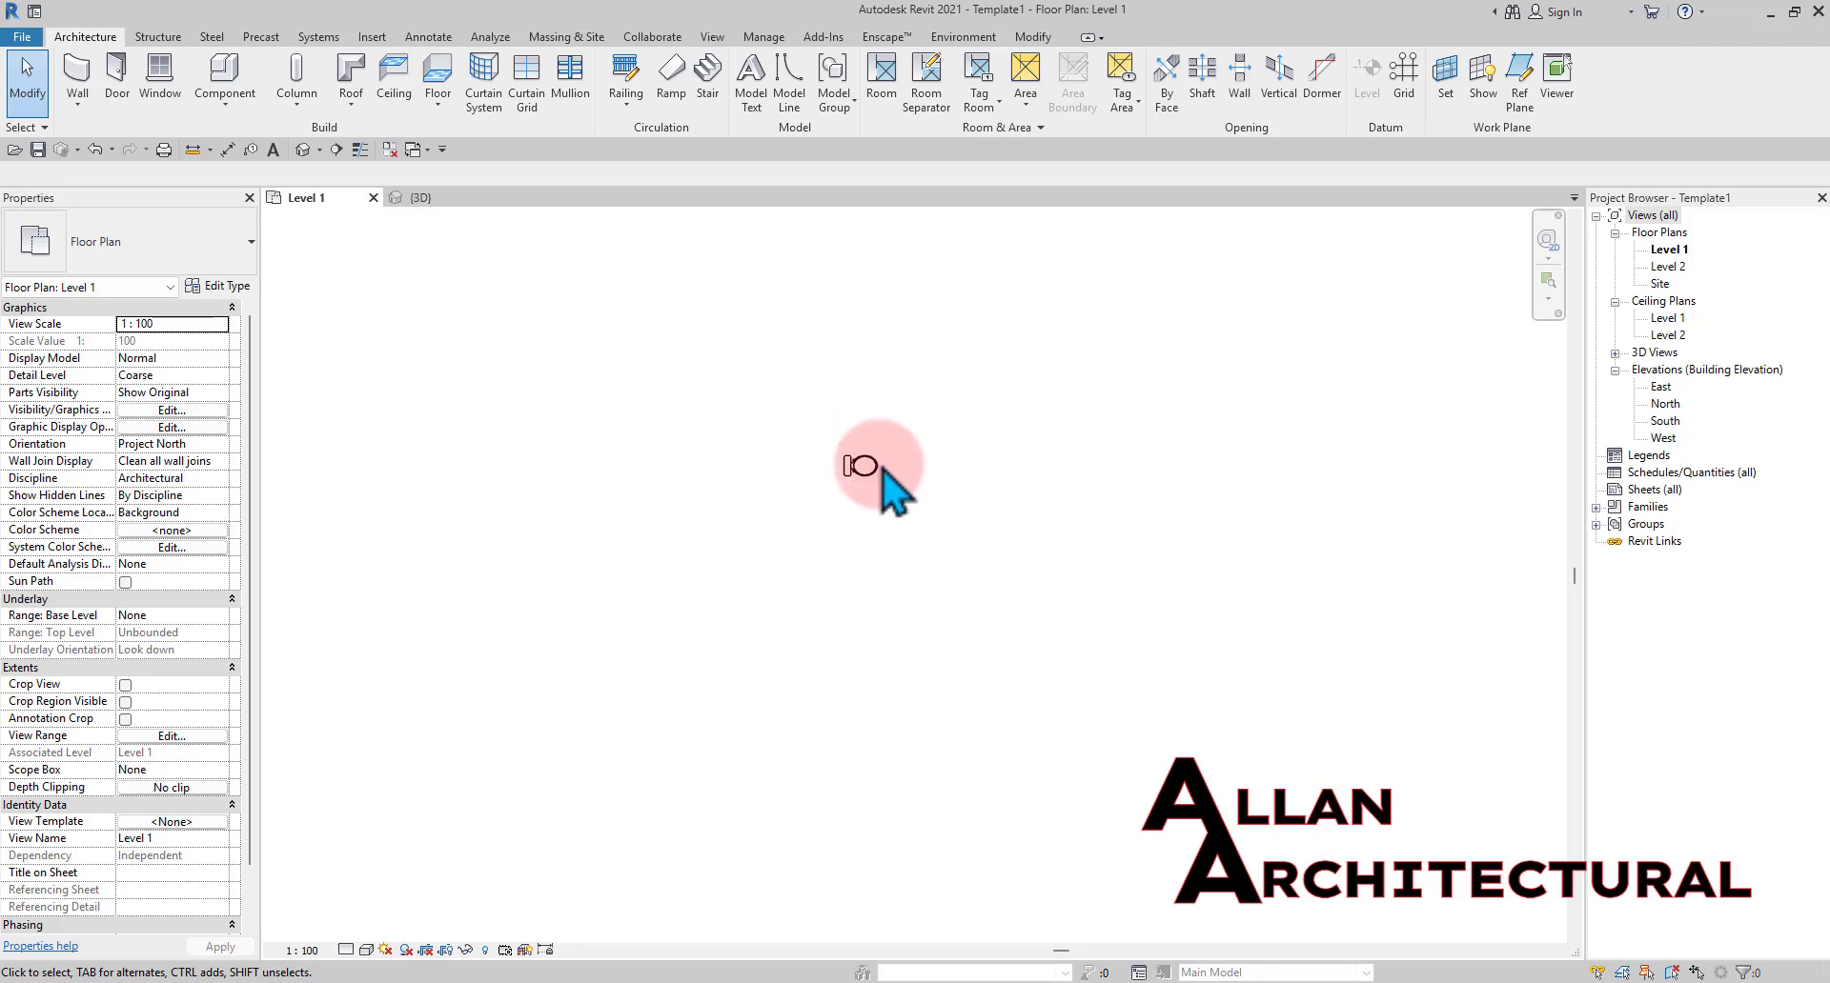
left_click(880, 473)
key("Delete")
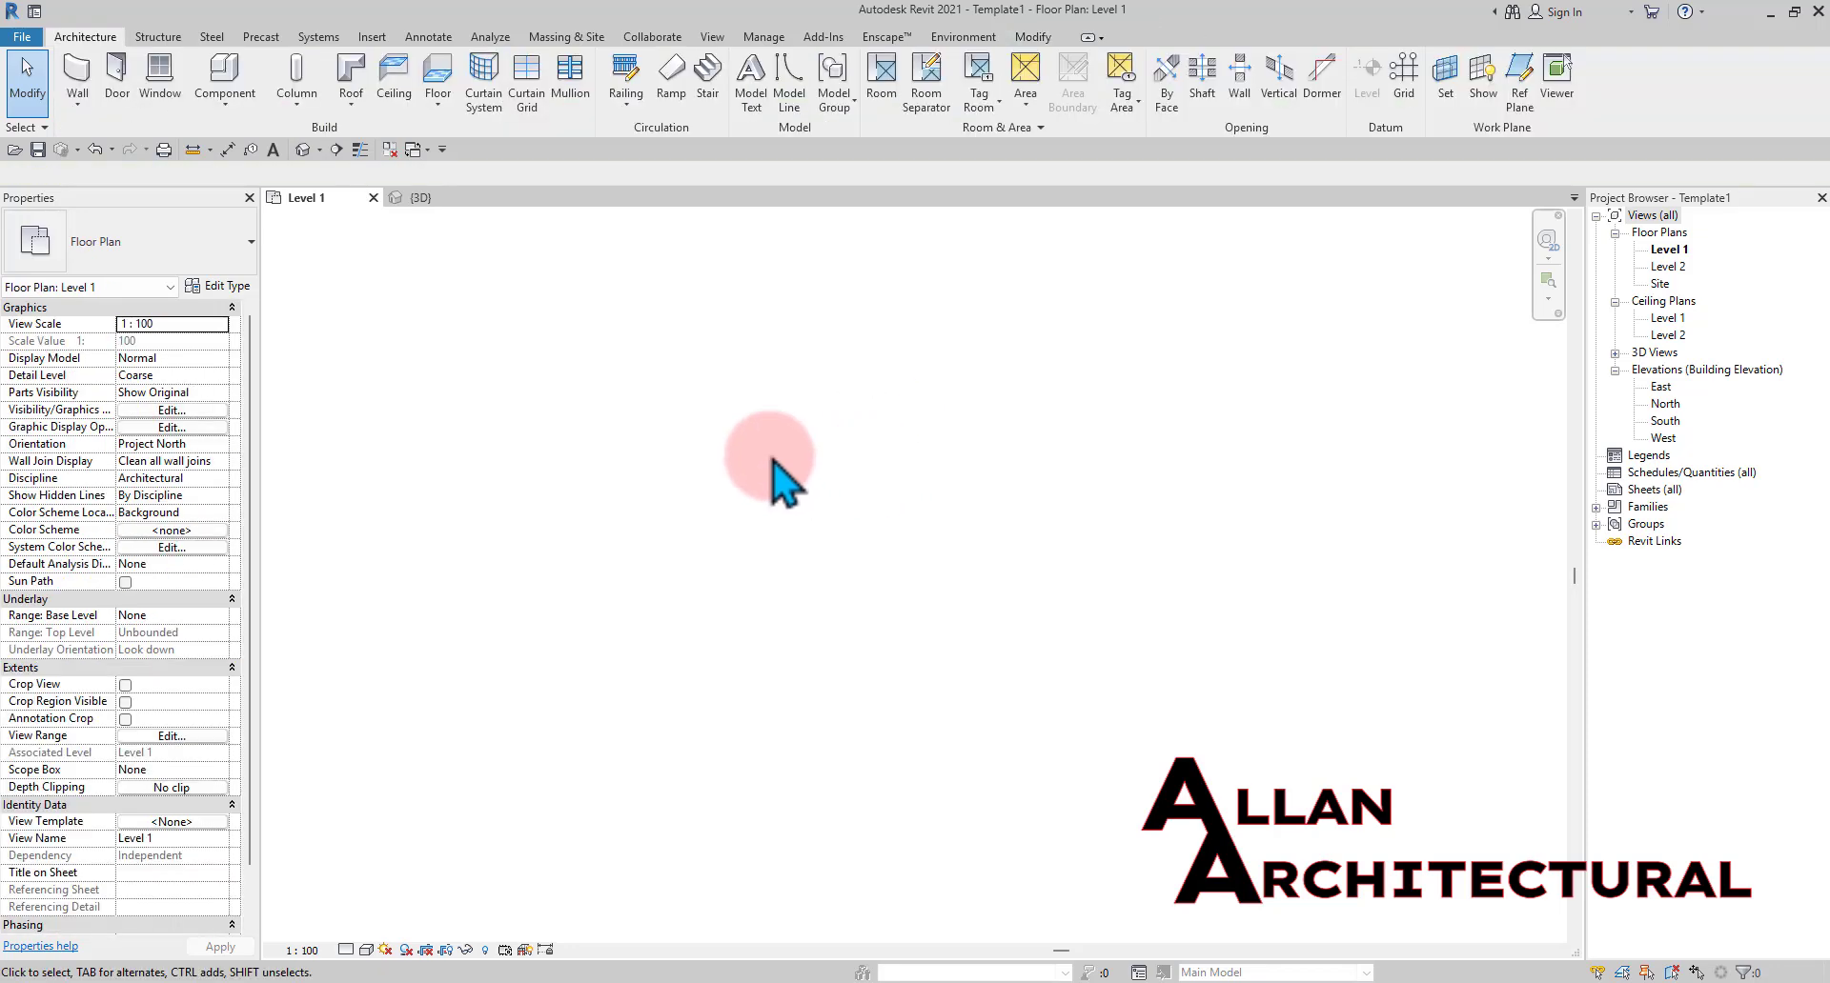
middle_click_drag(324, 430, 692, 427)
scroll(831, 431, "down", 1)
middle_click_drag(897, 444, 848, 446)
scroll(868, 452, "down", 2)
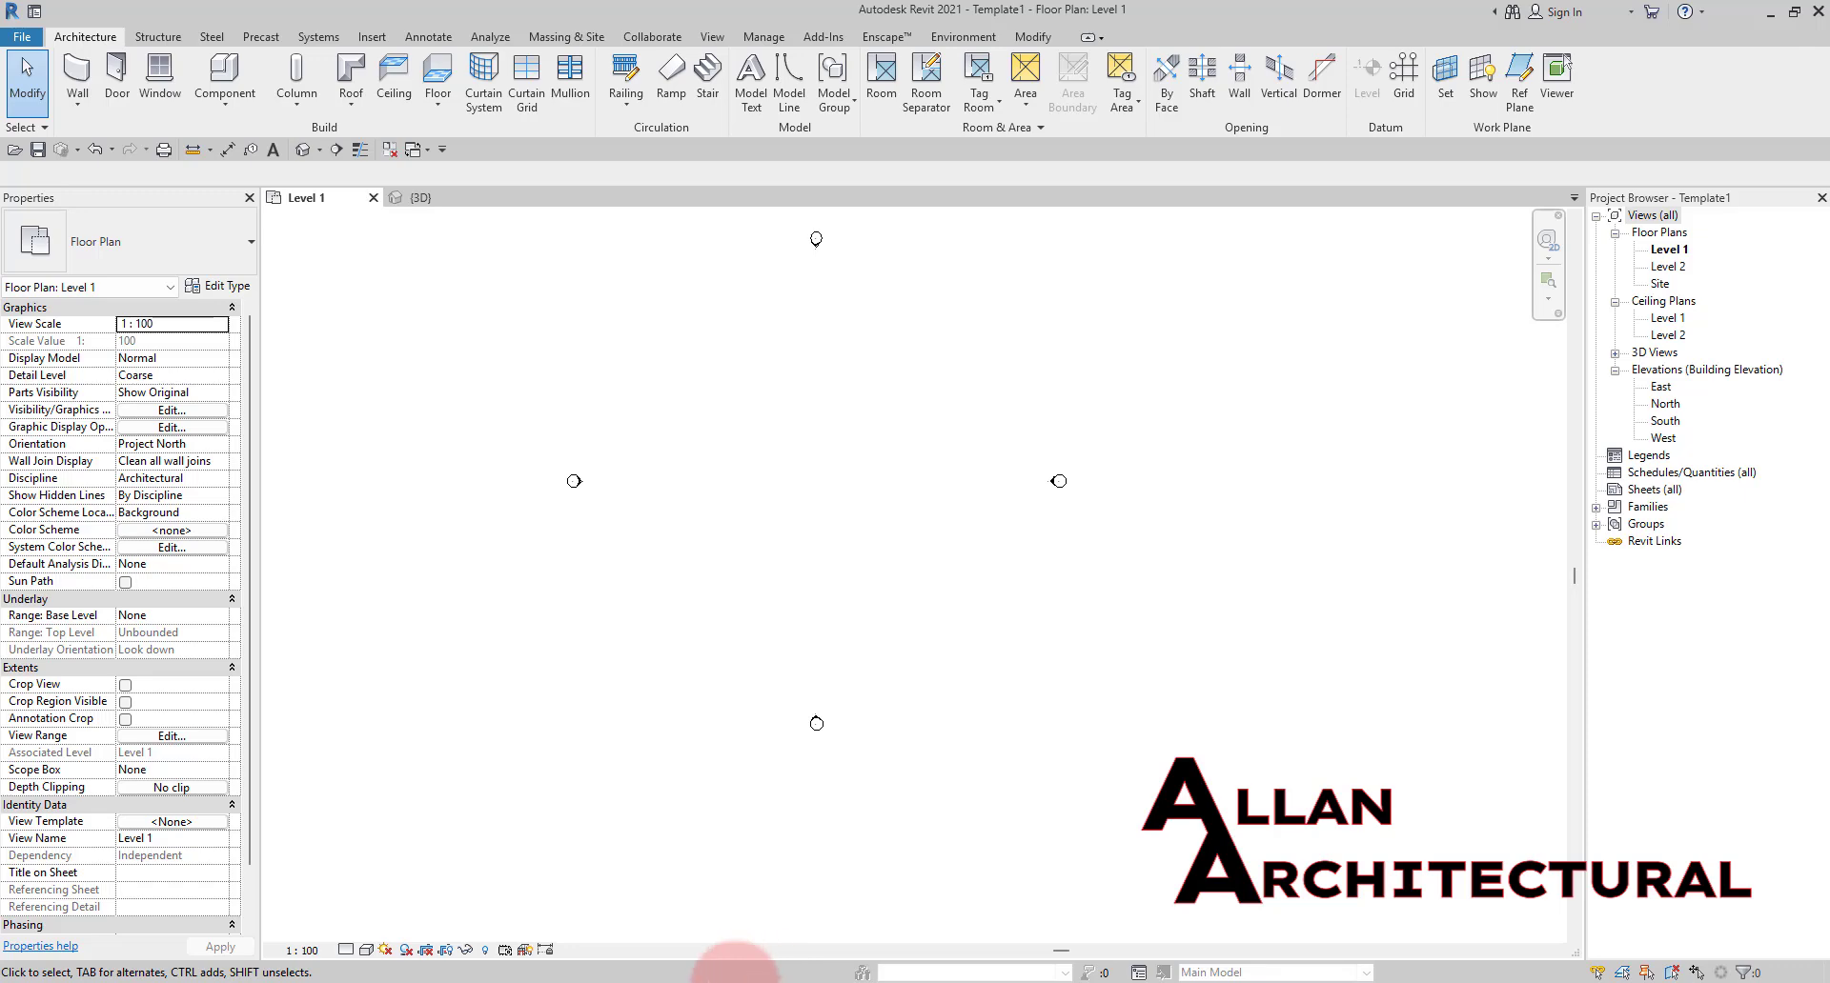
Switch to File Explorer and open the Revit Library folder on the Windows (D:) drive
key("super+e")
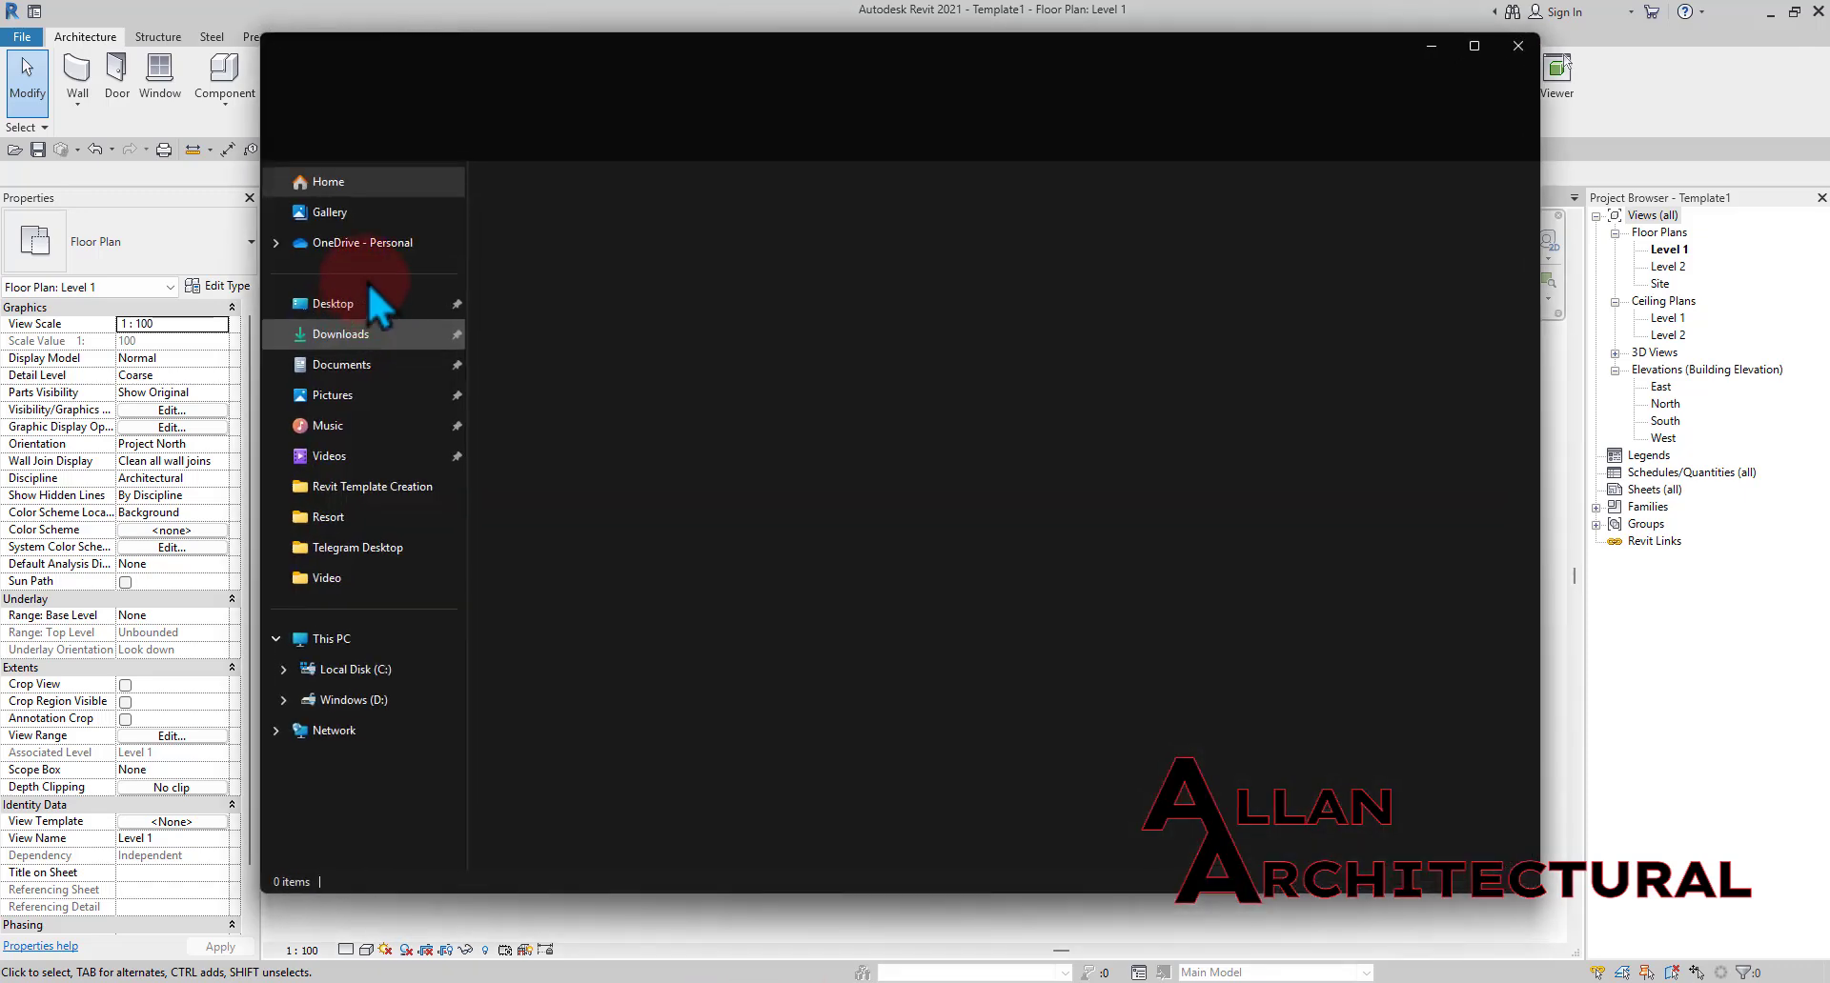
left_click(345, 303)
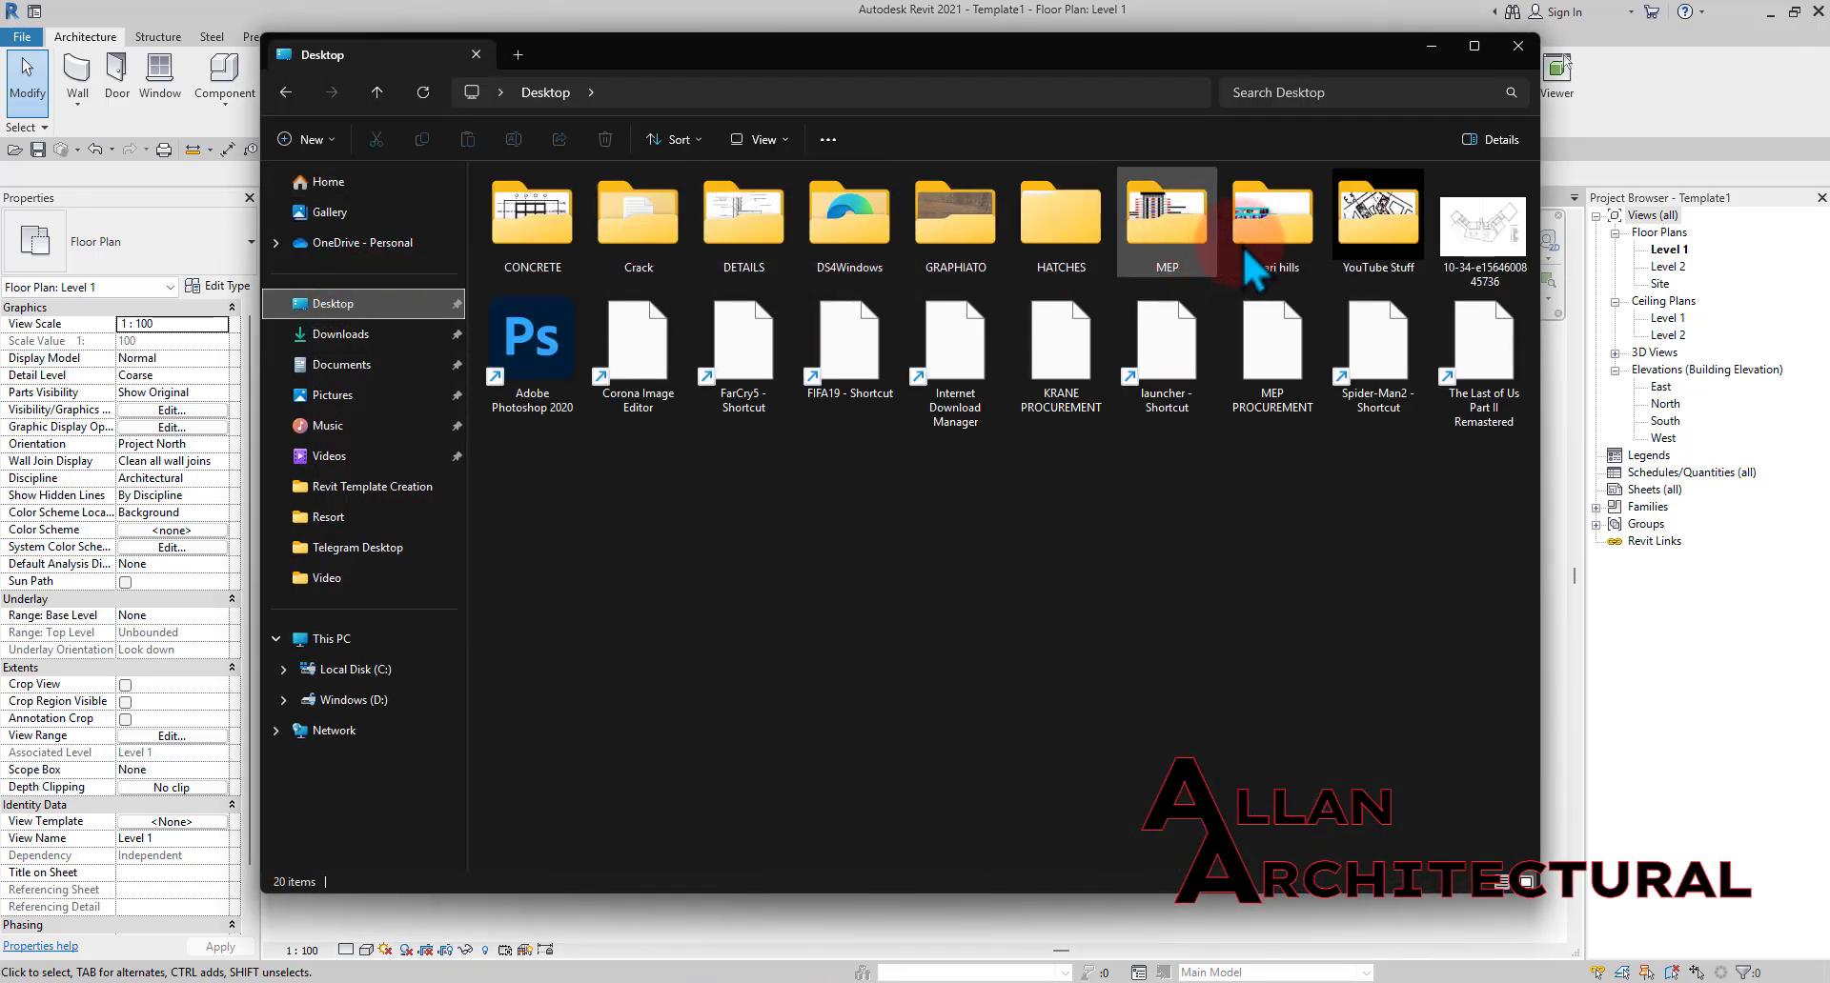
left_click(352, 638)
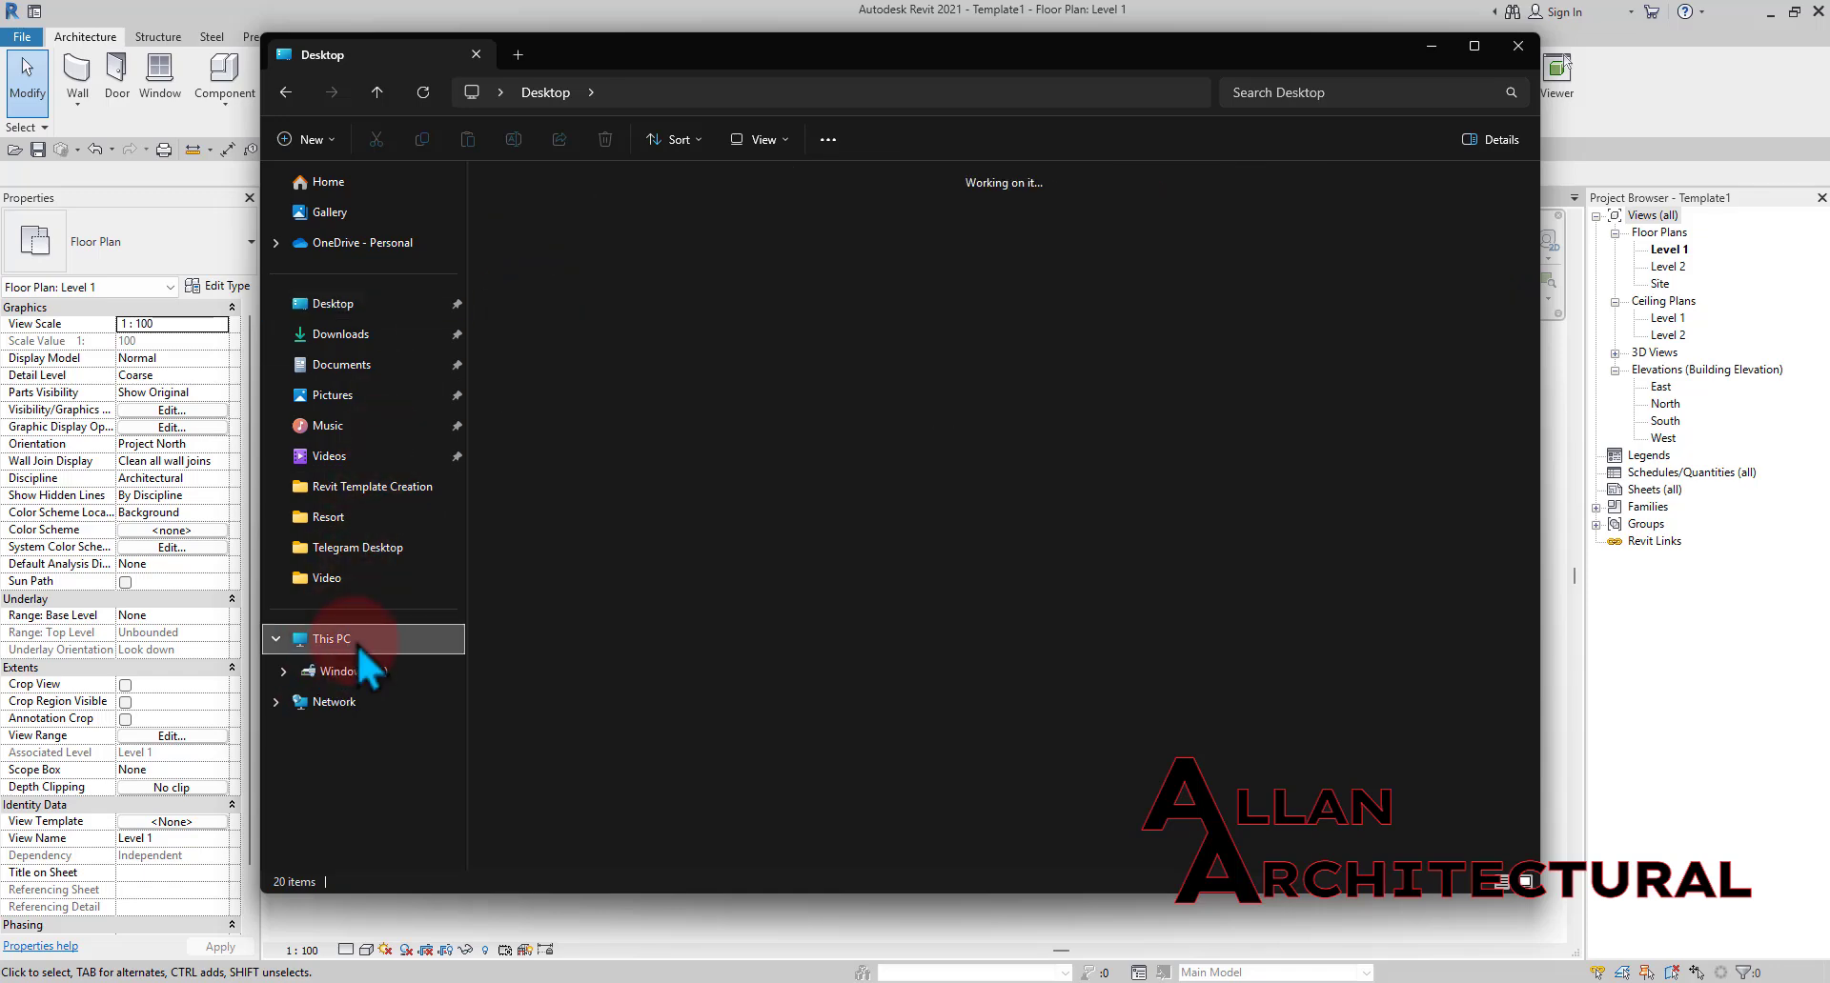
double_click(805, 214)
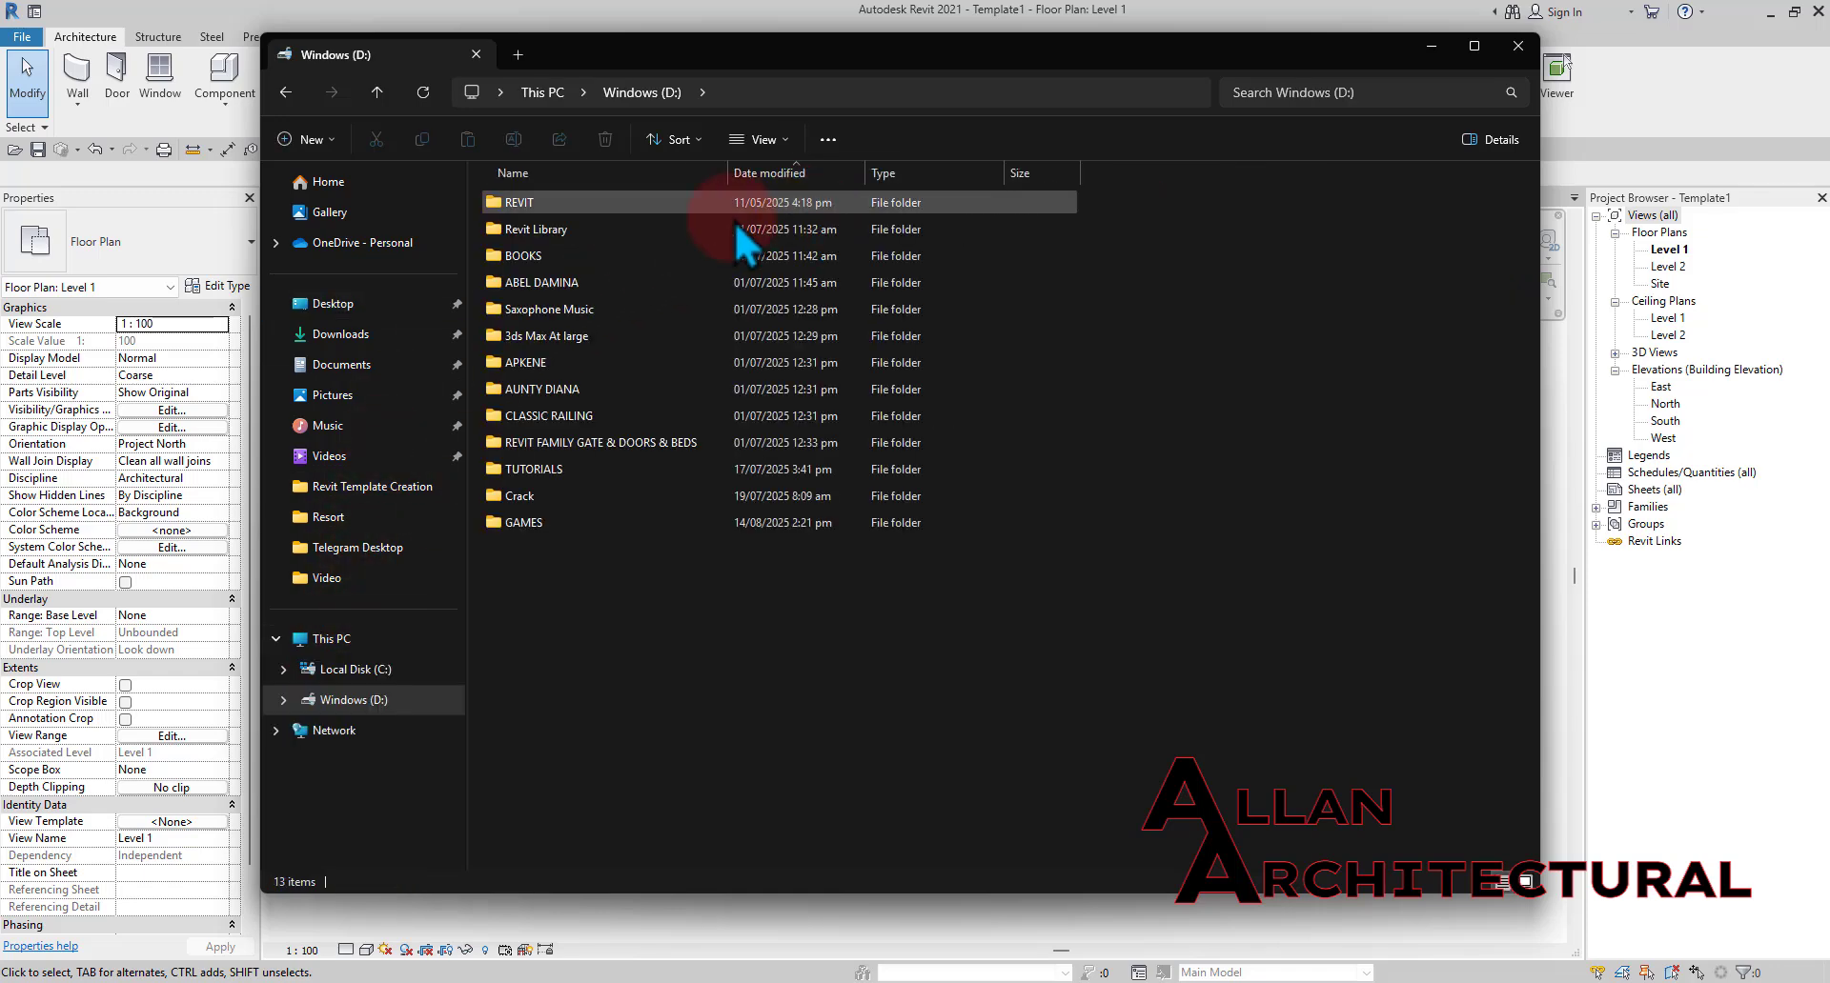
double_click(596, 233)
left_click_drag(899, 40, 899, 81)
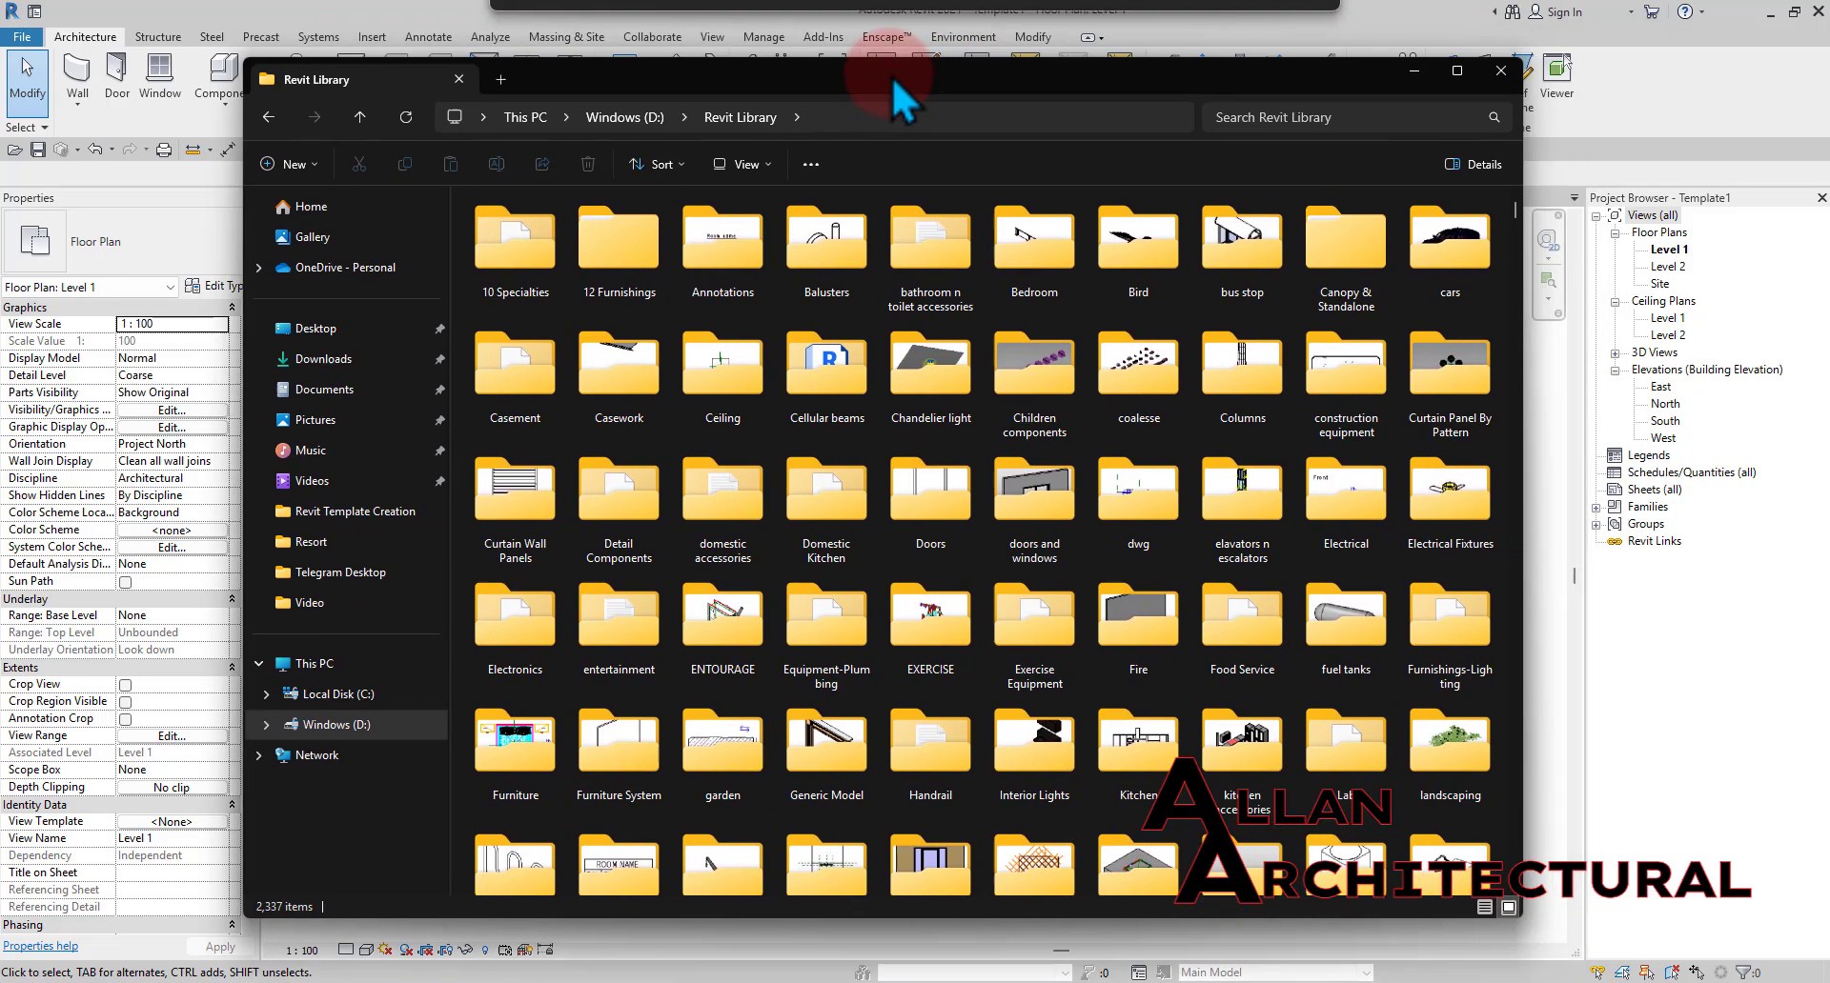
Search the Revit Library for "wc" and view the WCs and Urinals folder's families as thumbnails
left_click(1256, 116)
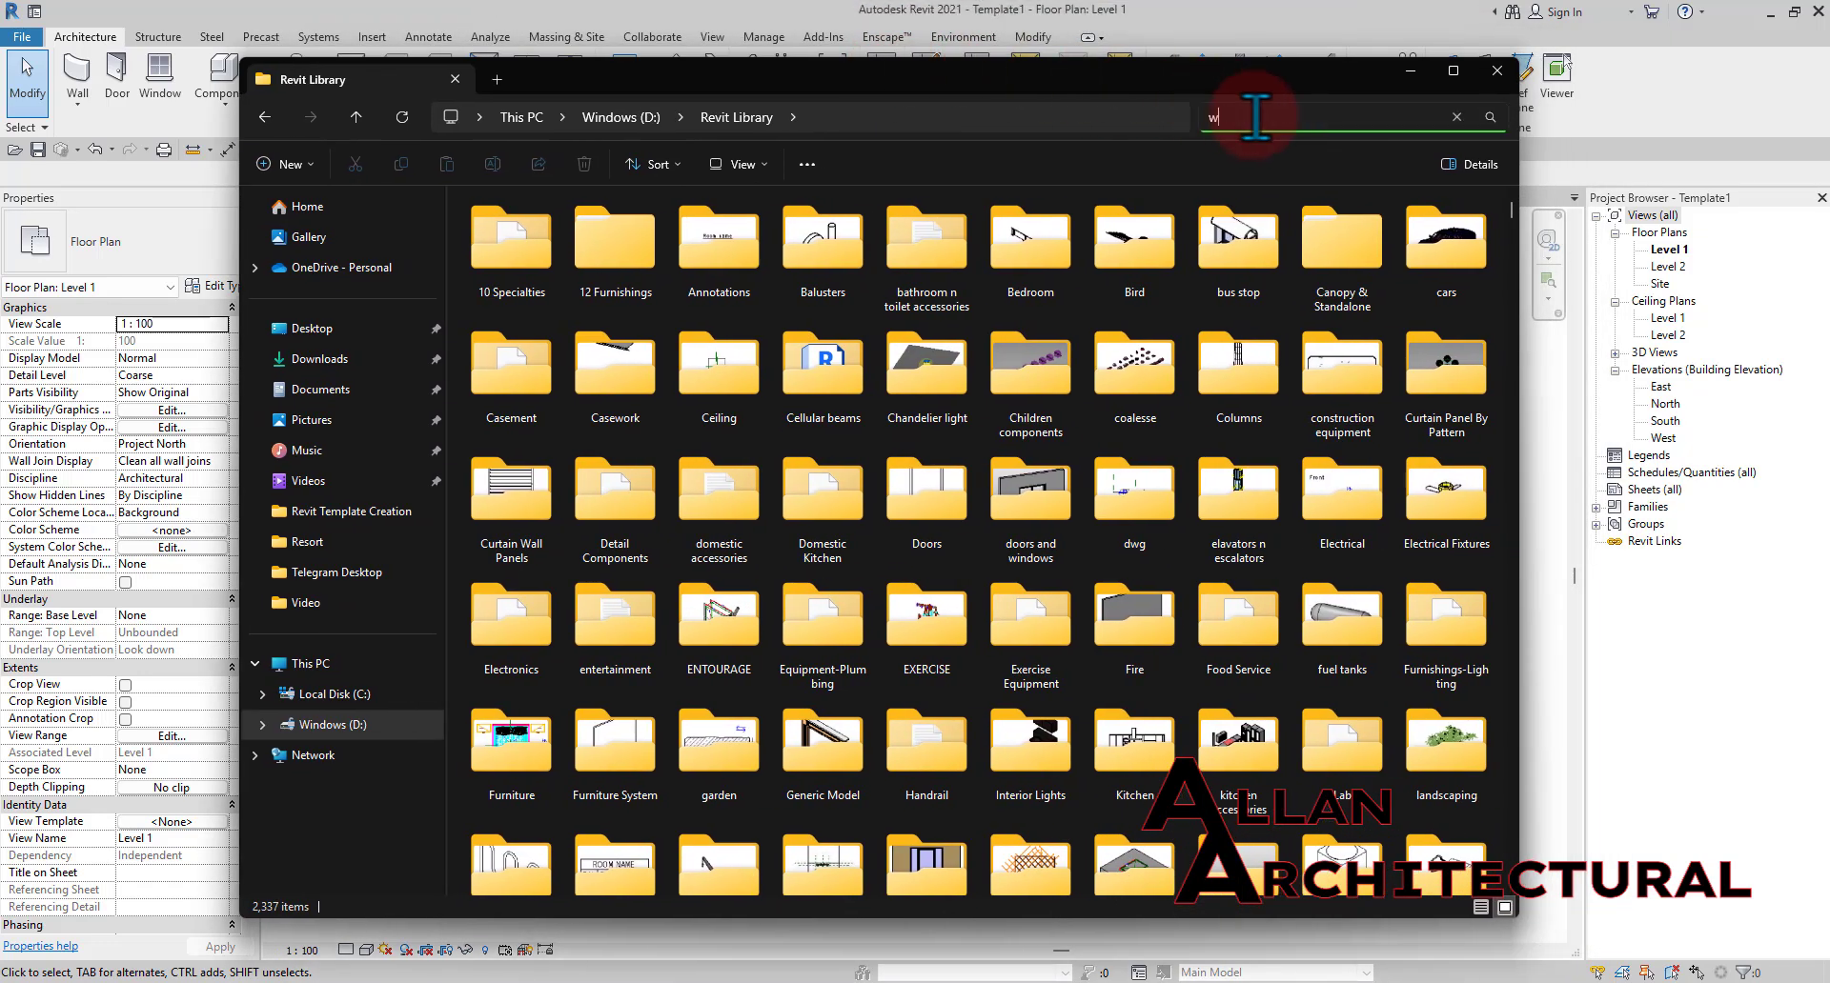
type("wc")
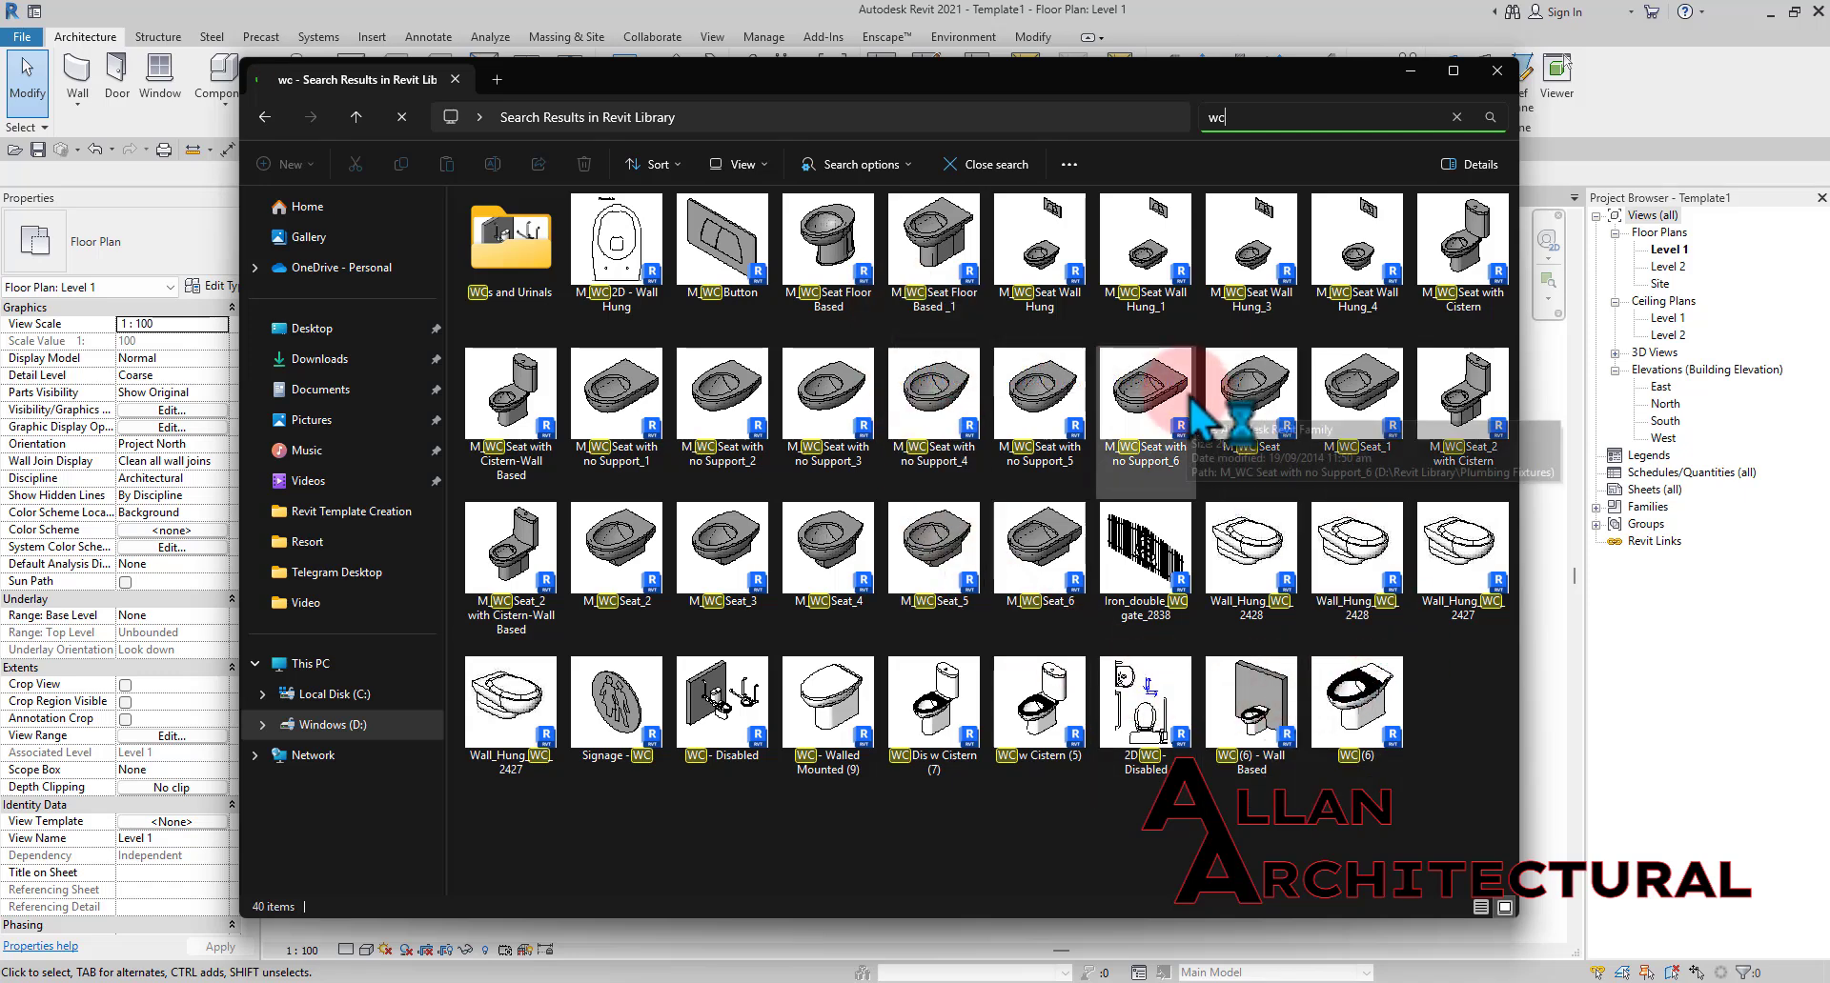
double_click(512, 239)
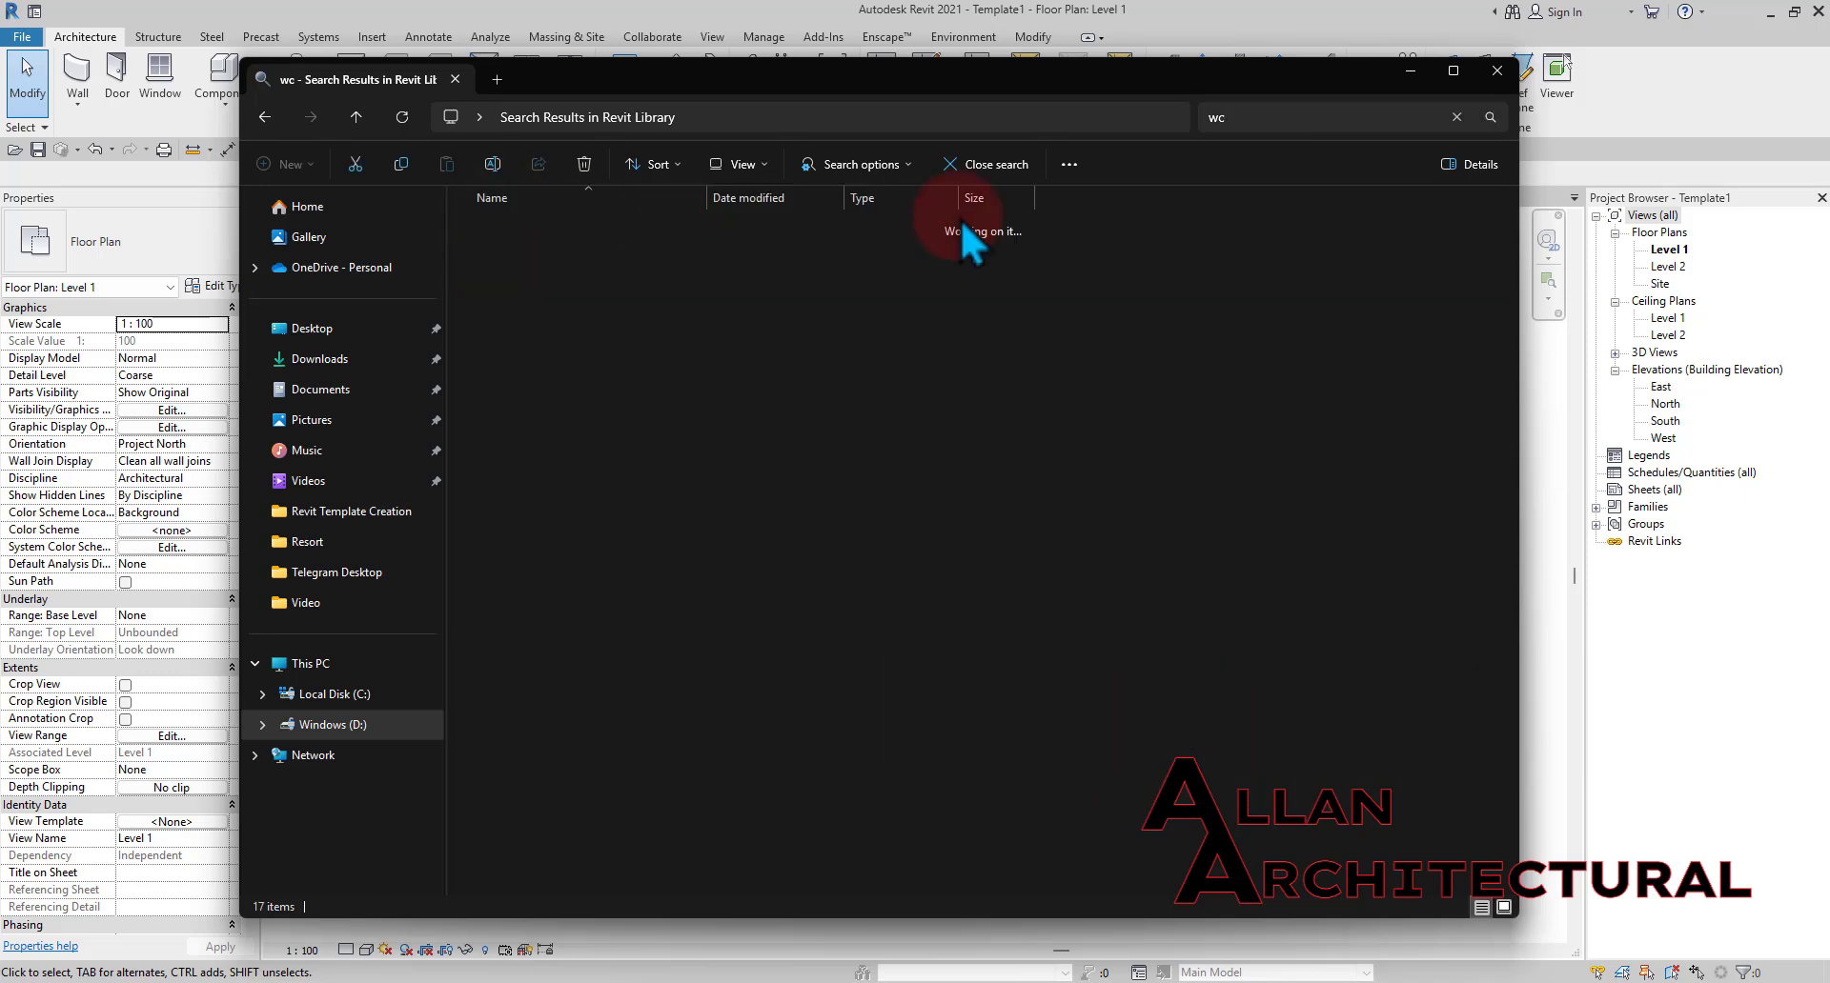
left_click(1506, 908)
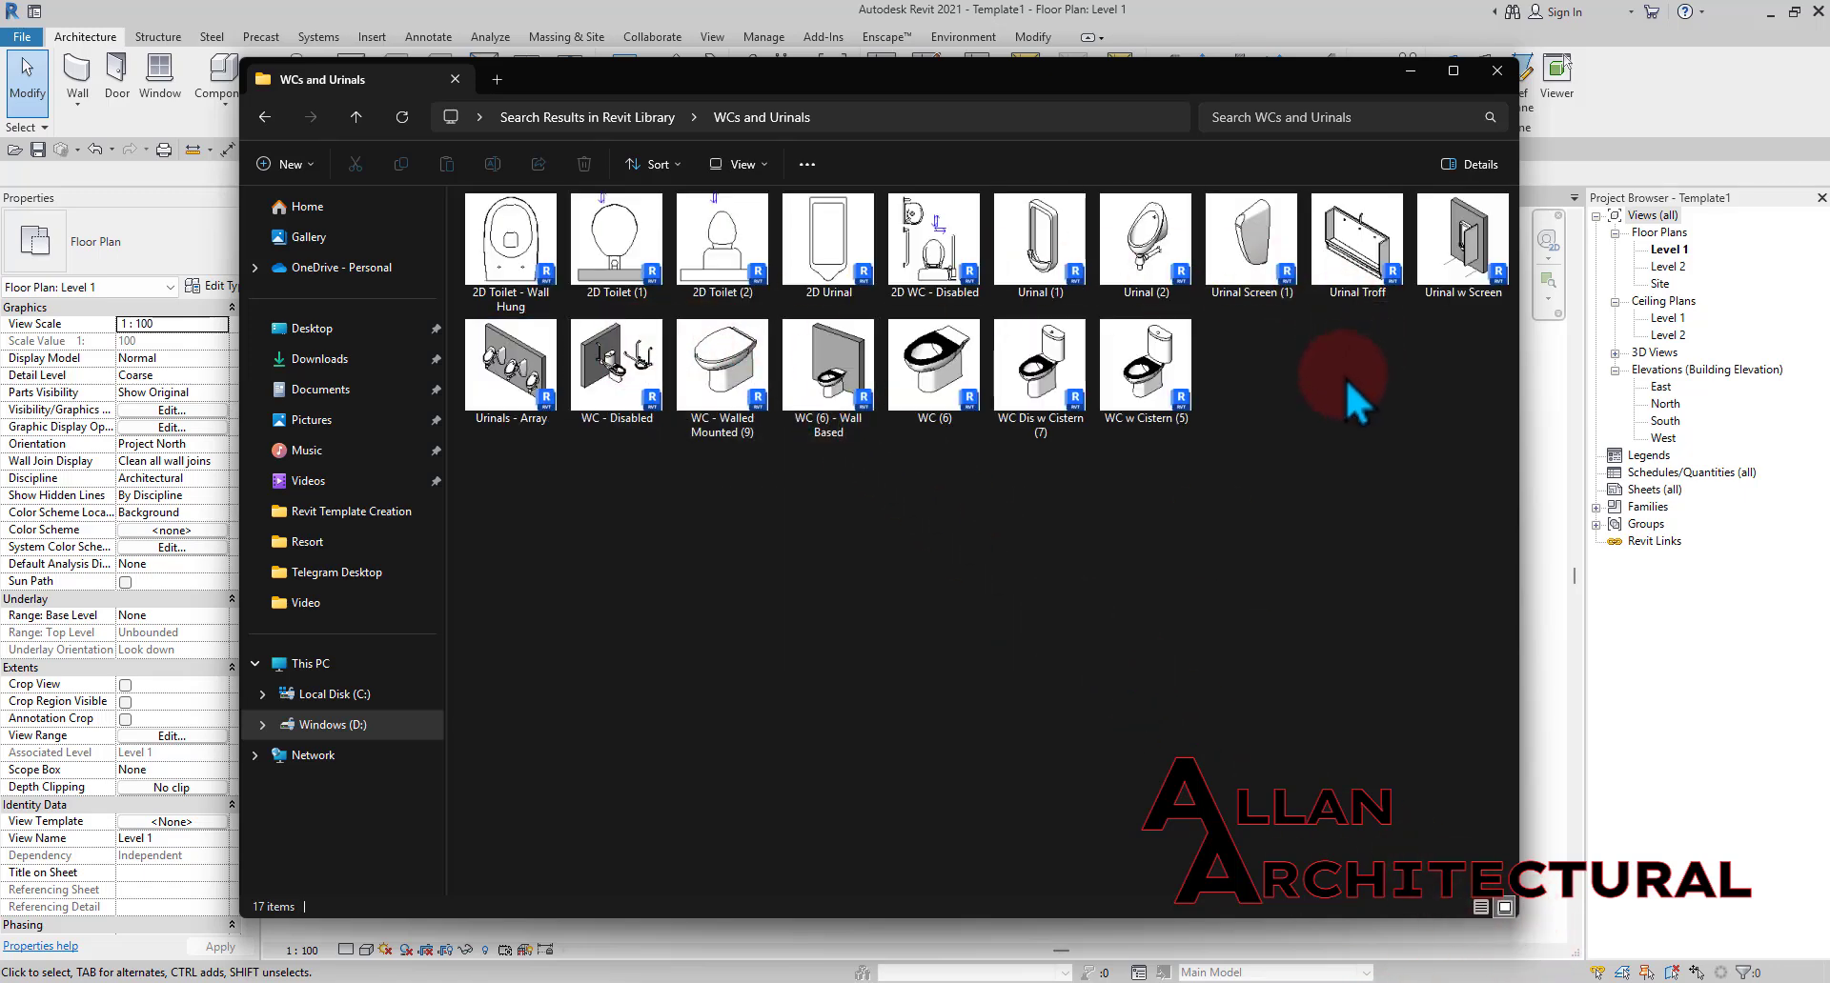
left_click(265, 117)
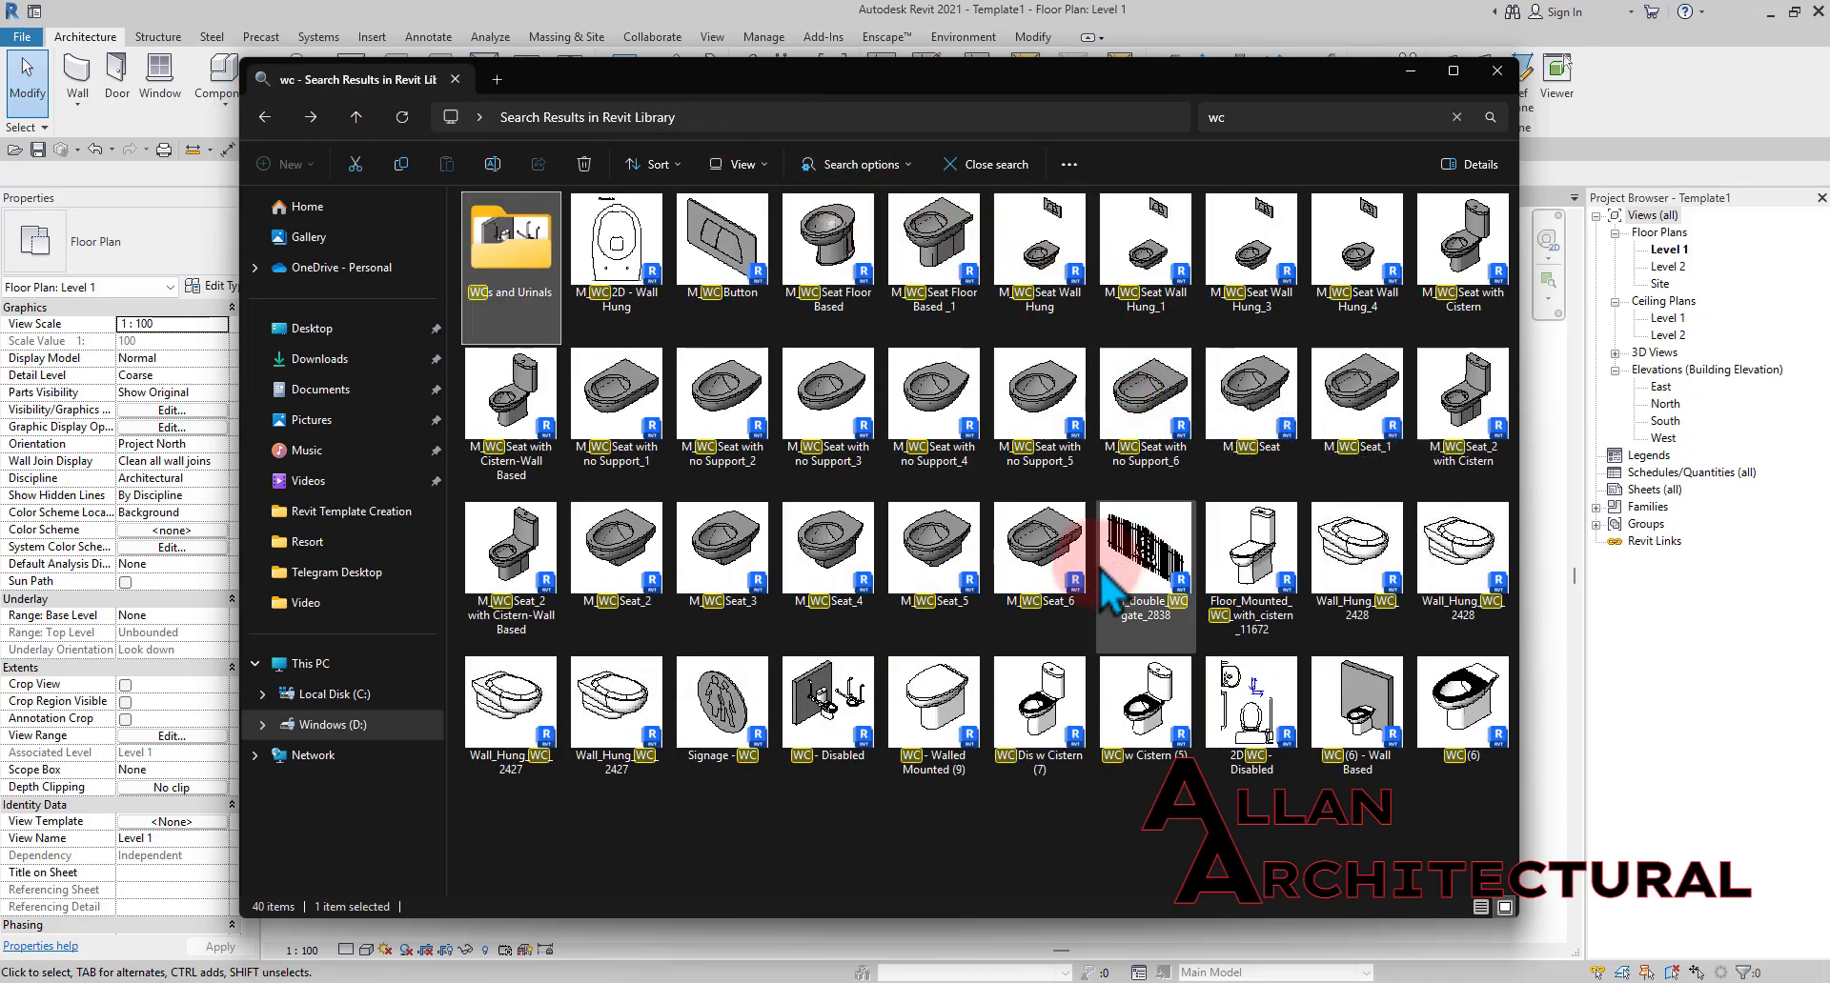
Replace the library search with "bed" and look through the matching families
left_click(1456, 117)
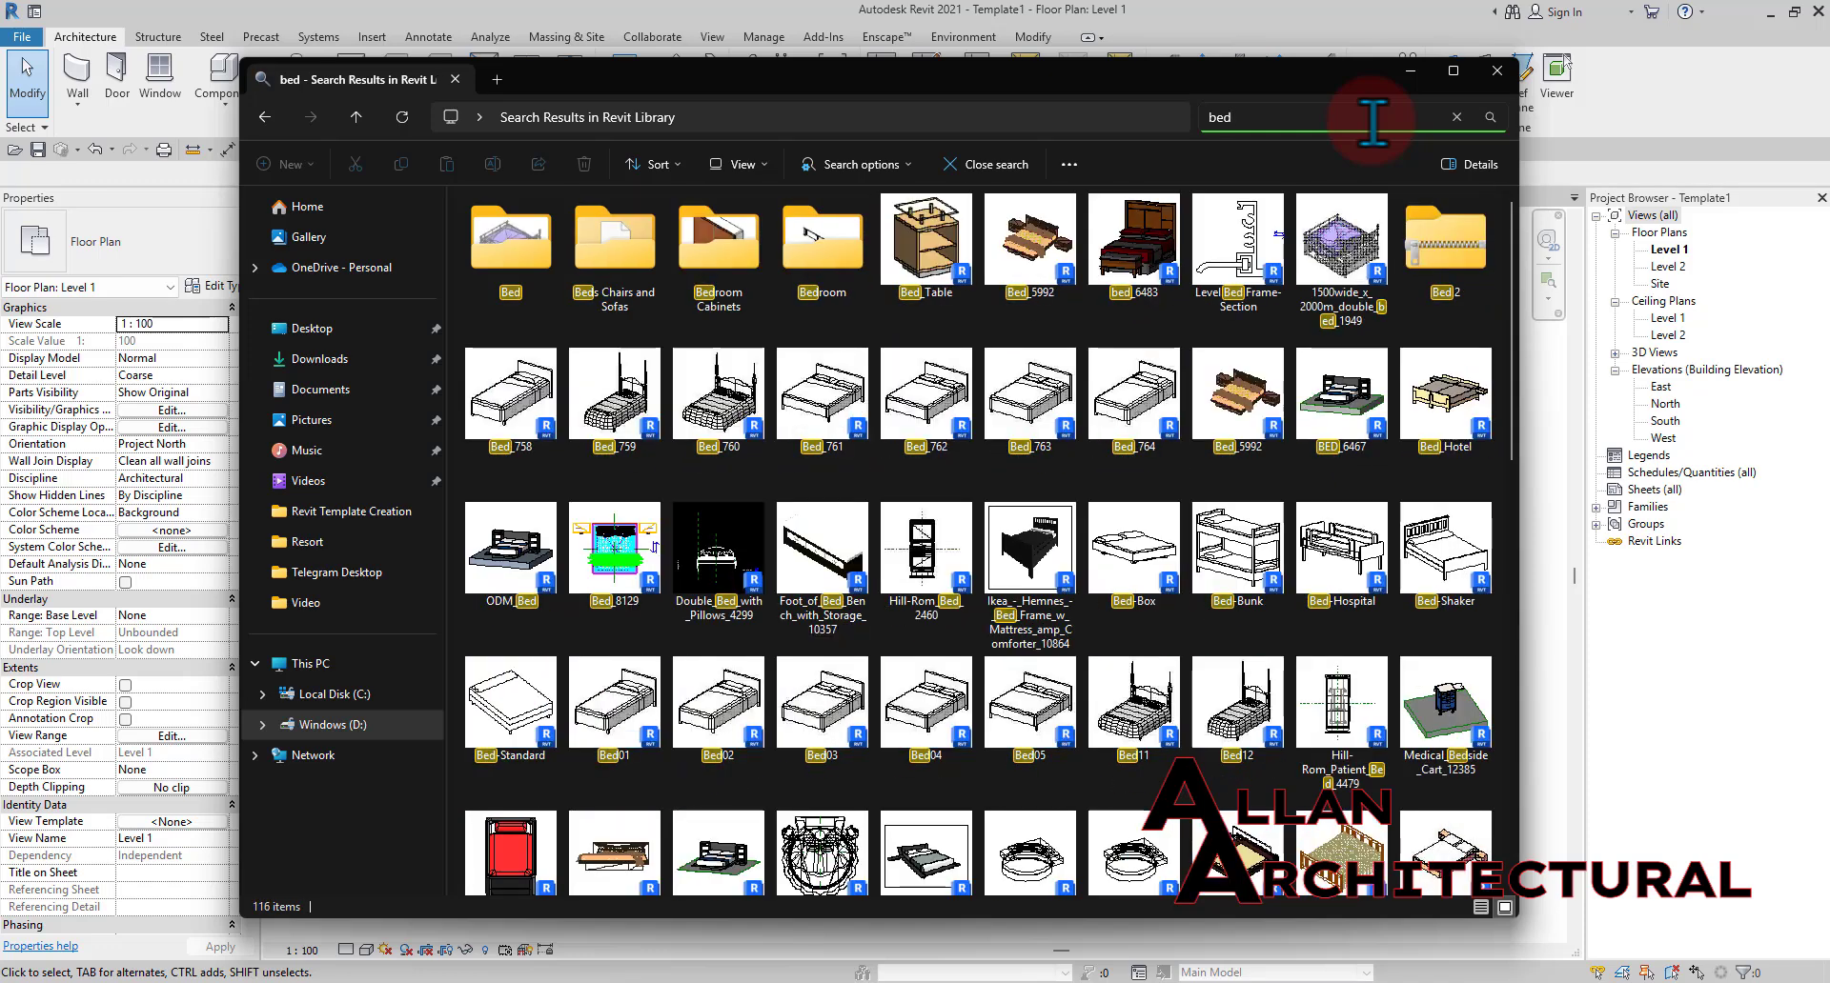
scroll(952, 400, "down", 3)
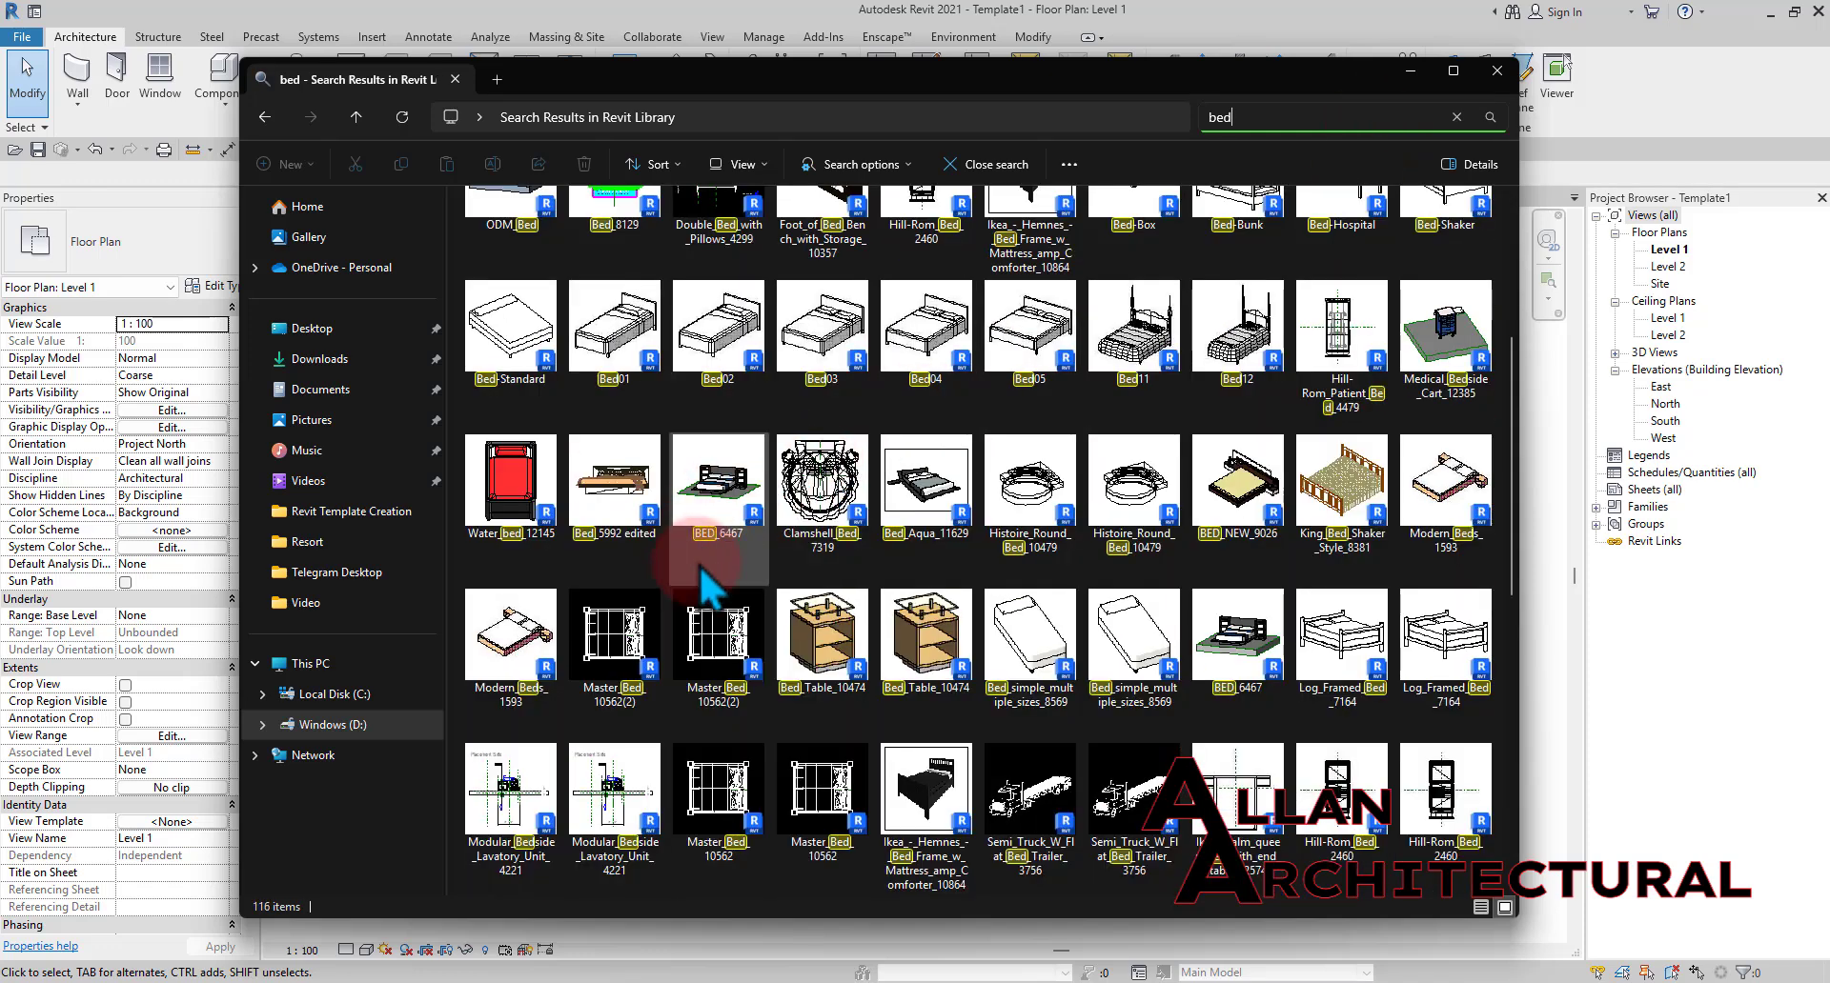
scroll(1048, 677, "up", 3)
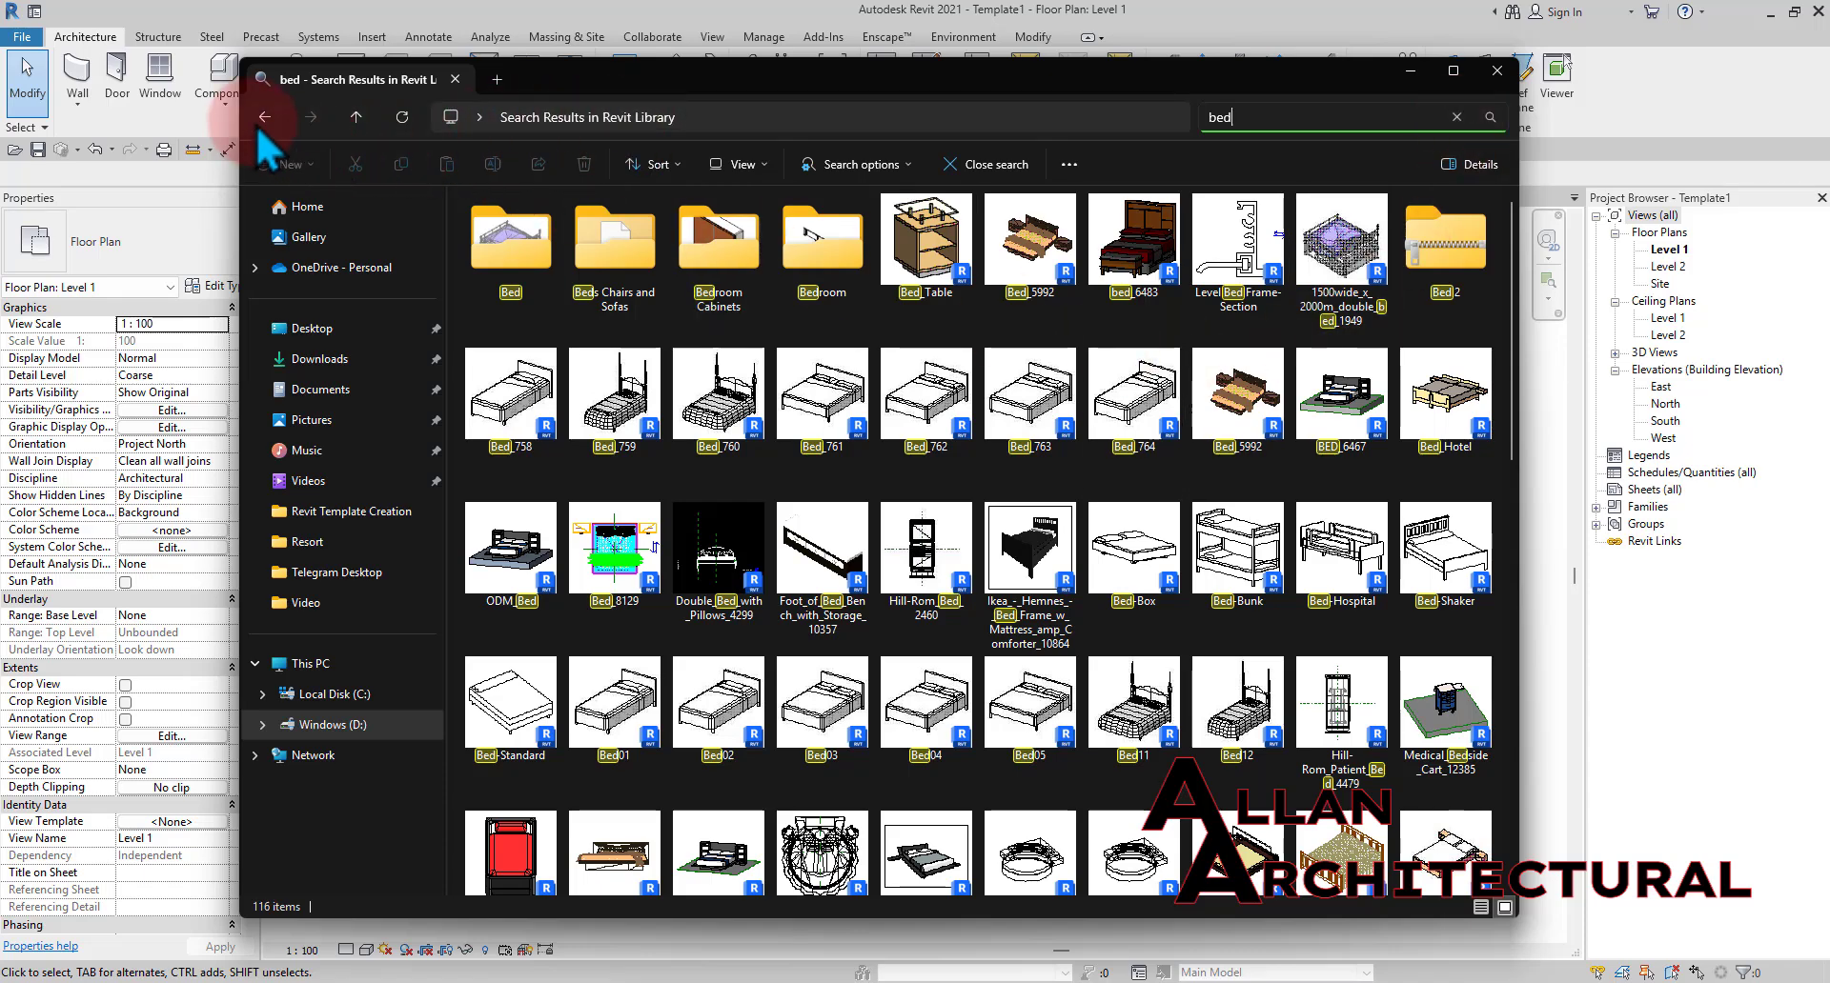
Go back to the Revit Library folder and browse its subfolders and family thumbnails
scroll(848, 381, "down", 10)
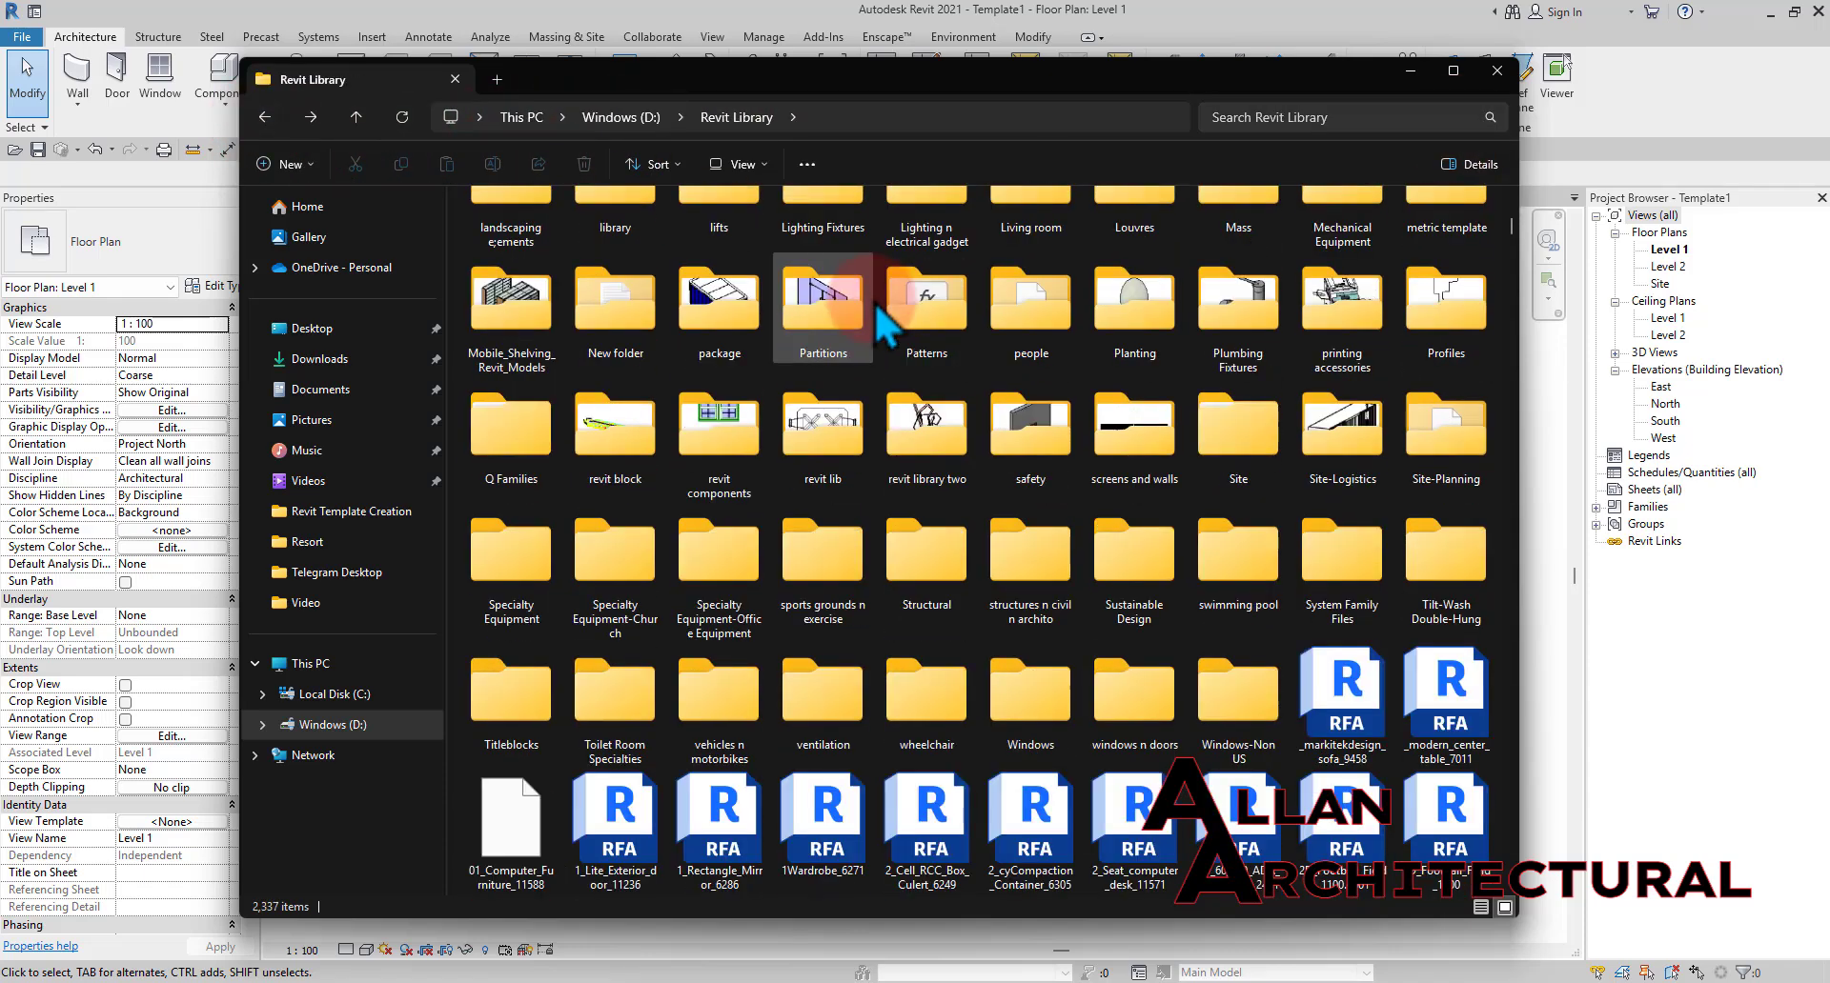
scroll(886, 328, "down", 15)
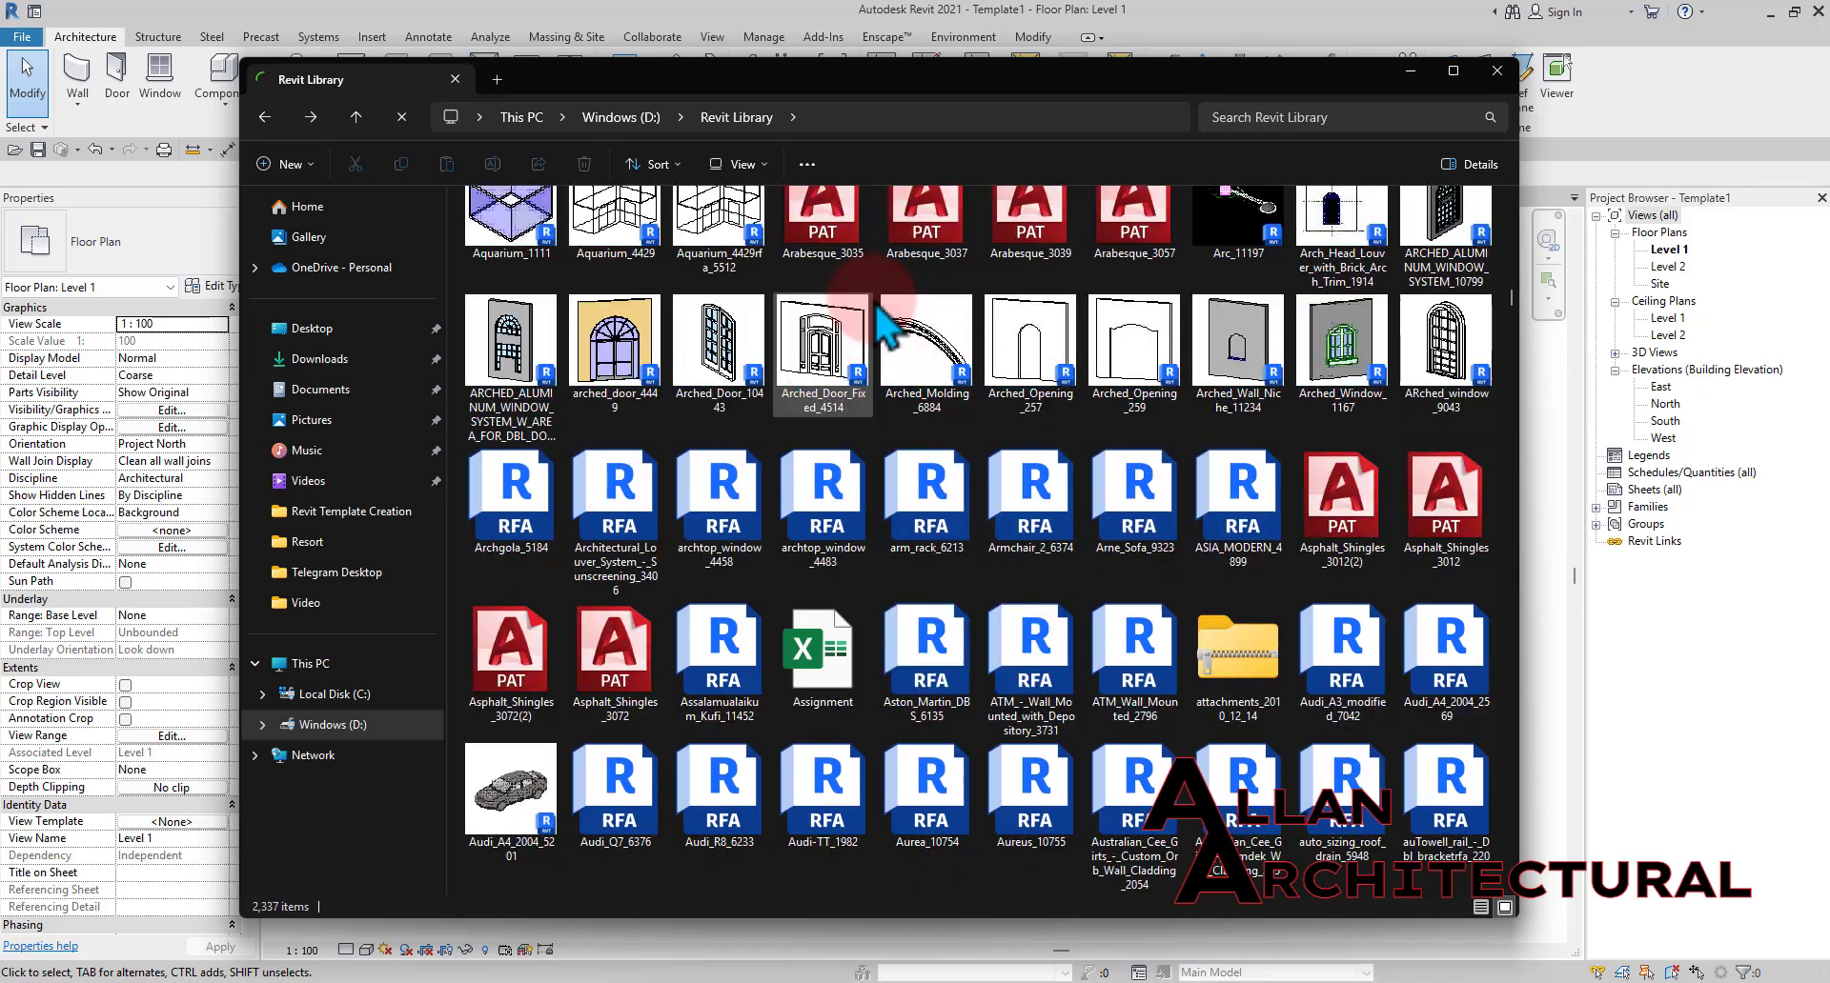
scroll(877, 310, "down", 15)
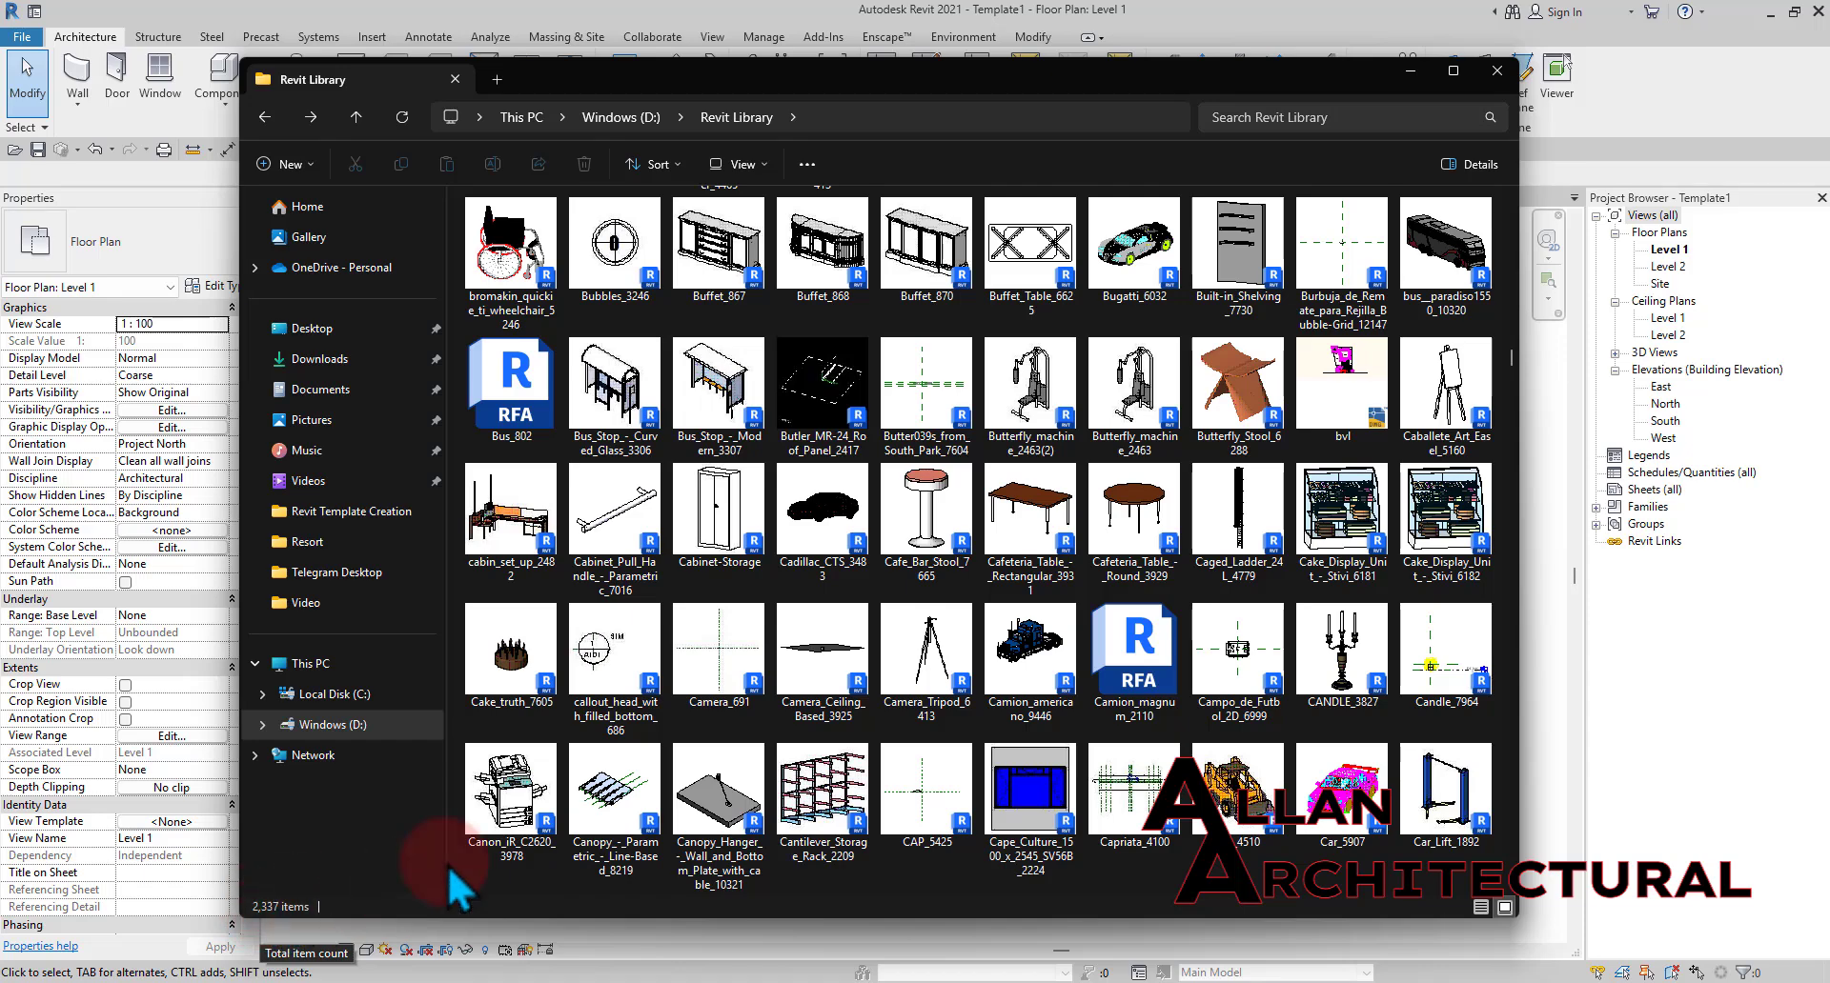
scroll(967, 405, "up", 12)
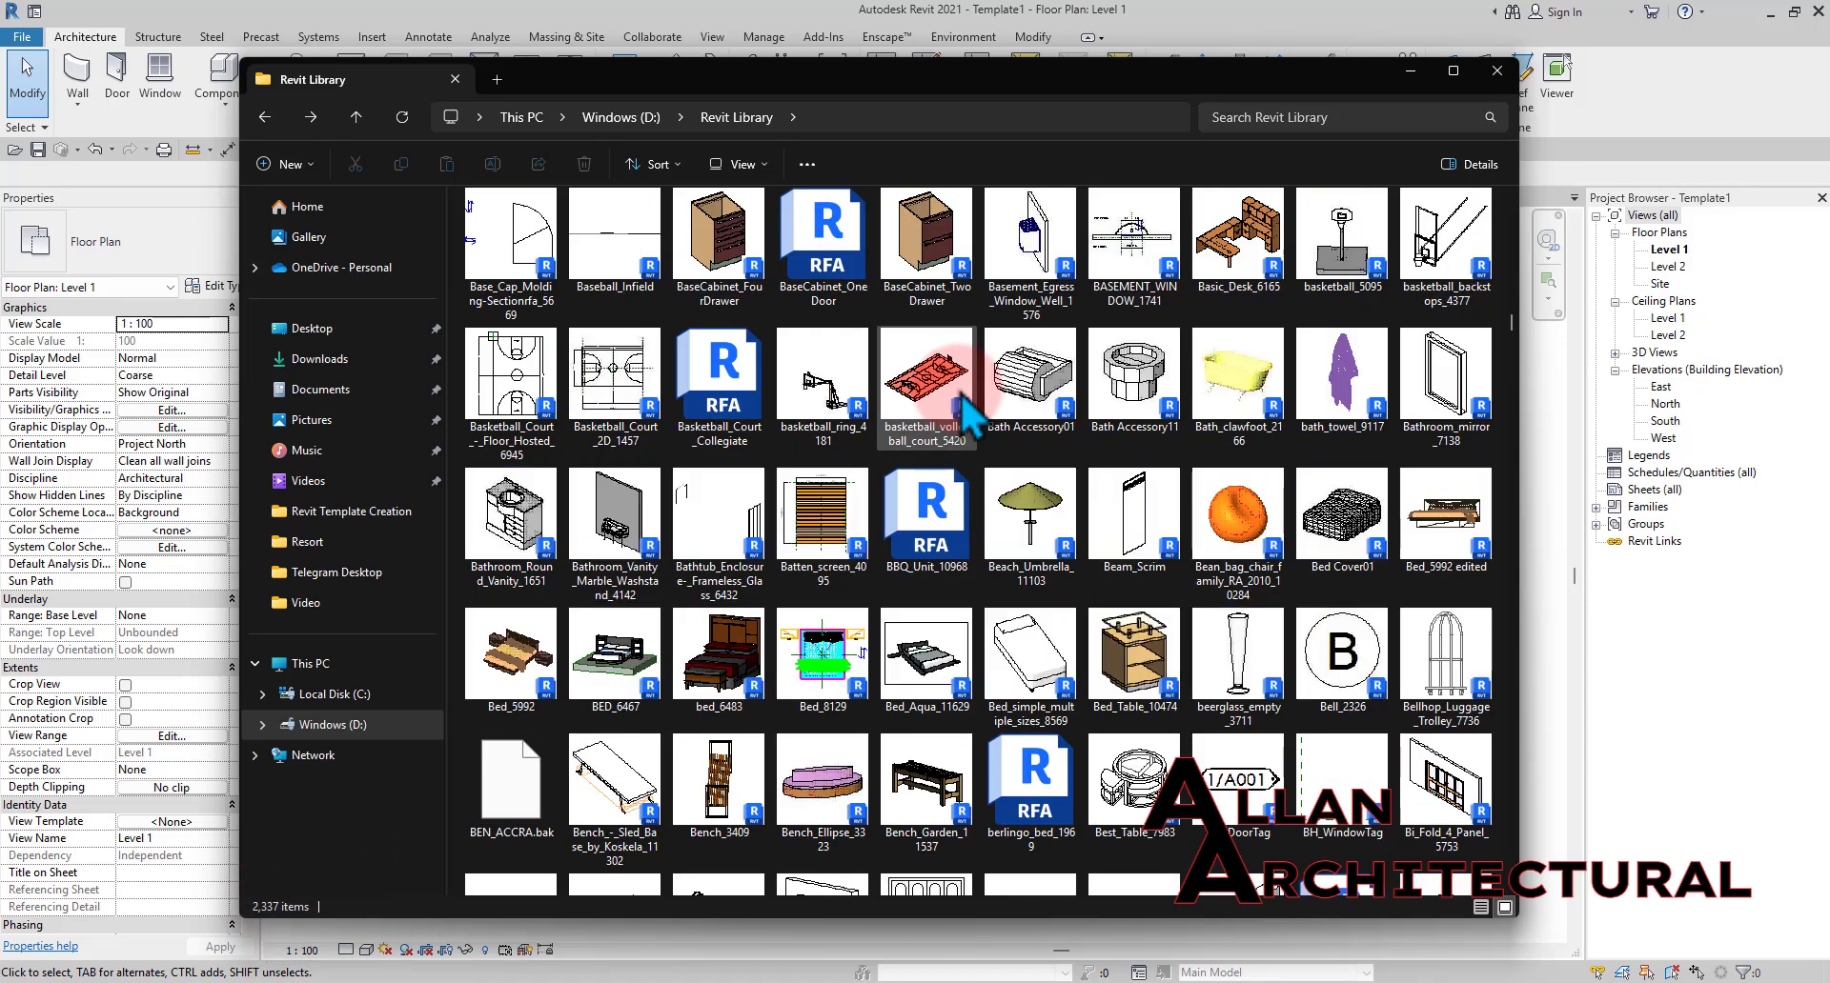
scroll(967, 409, "down", 20)
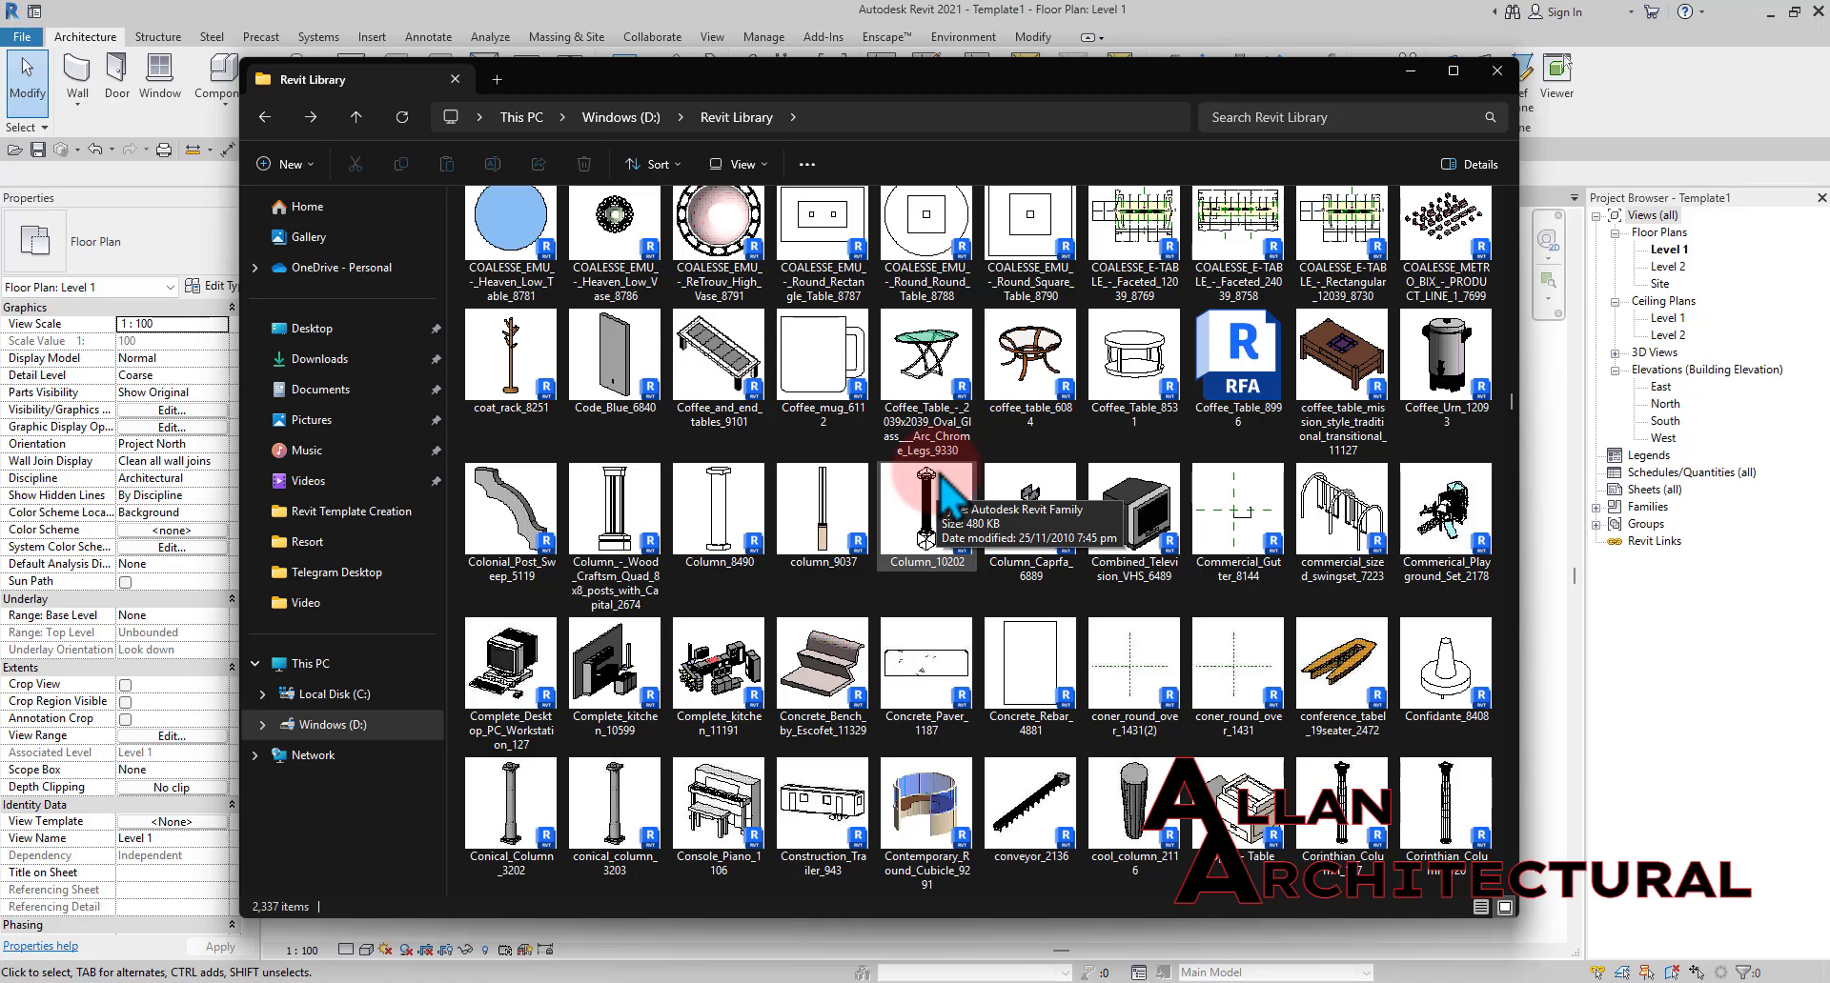
scroll(915, 457, "down", 10)
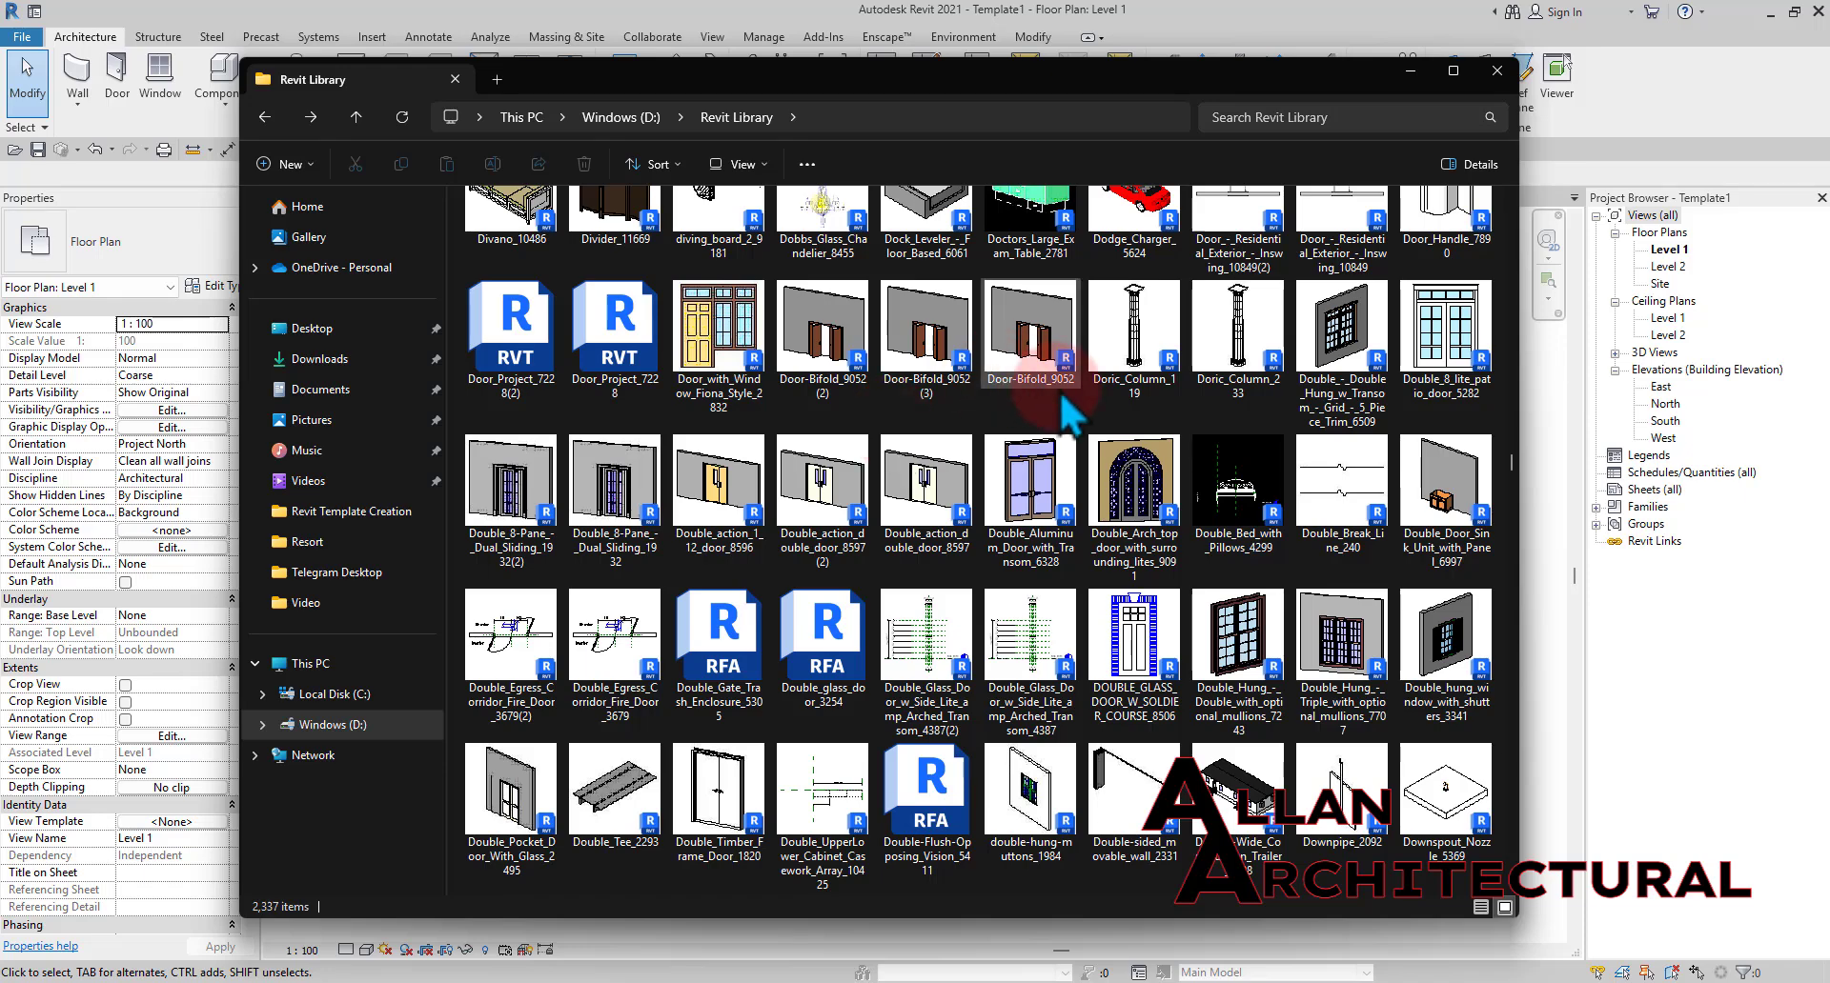
scroll(891, 382, "up", 10)
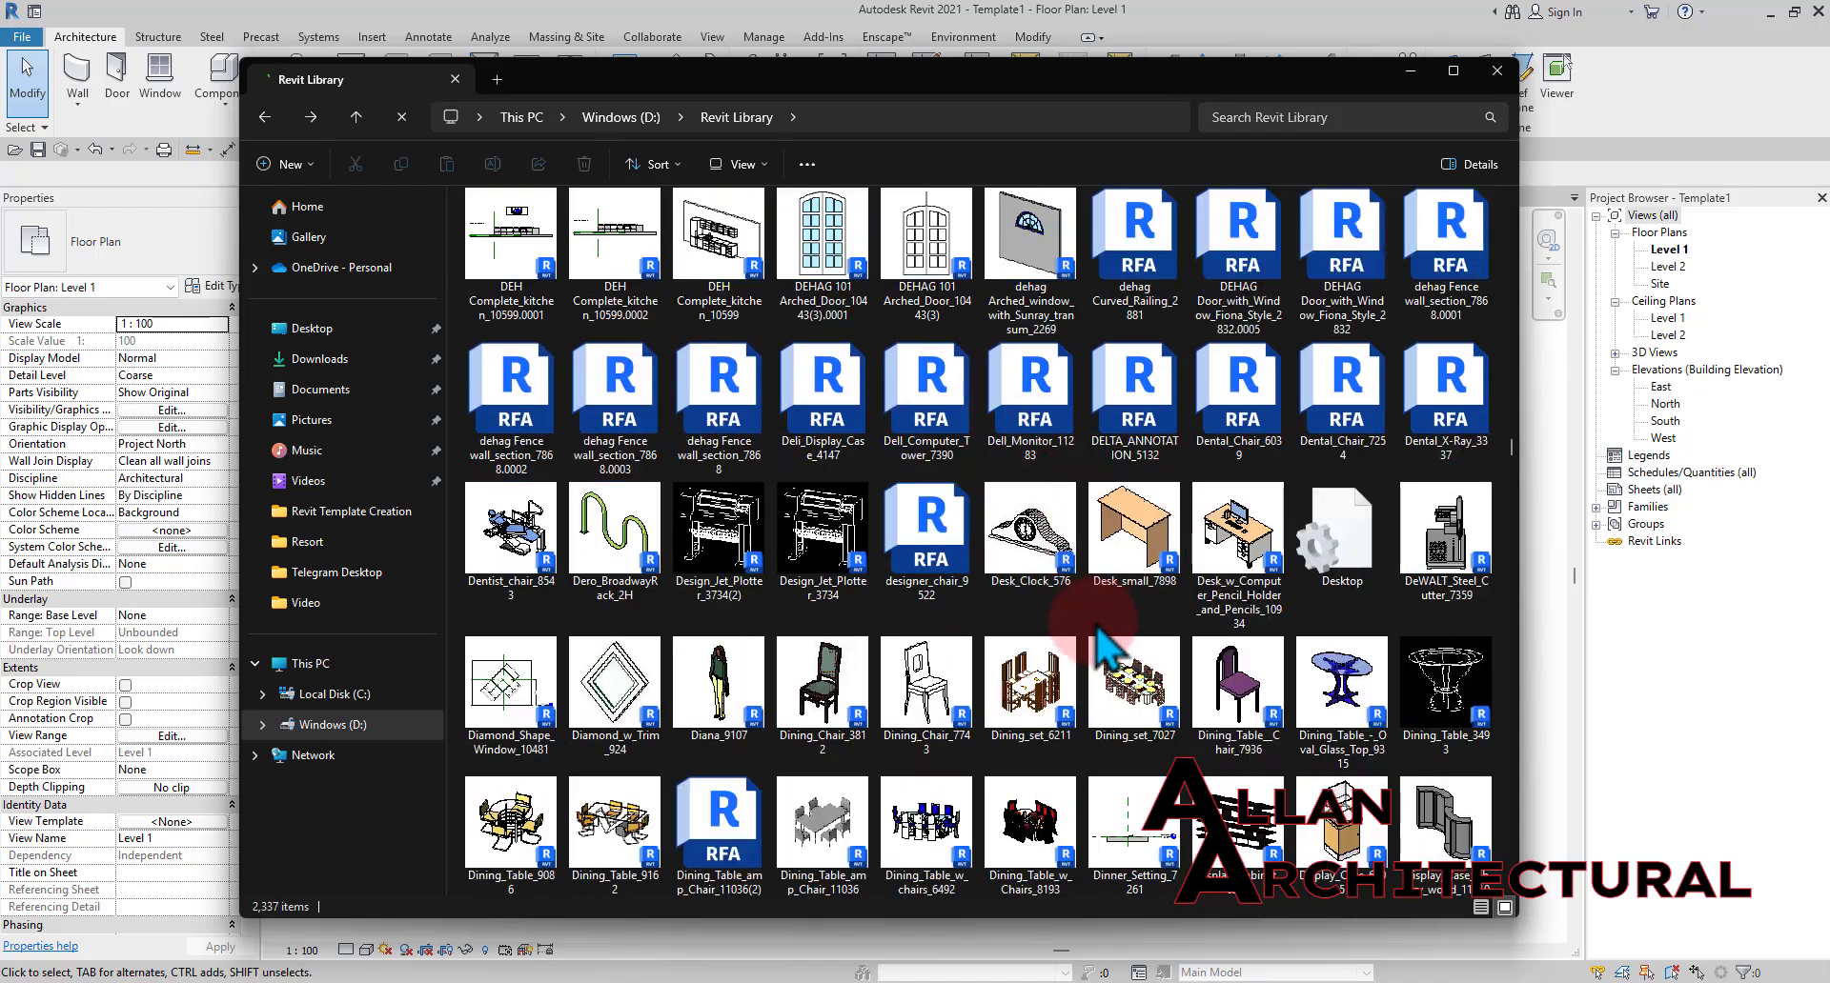
scroll(1072, 509, "down", 5)
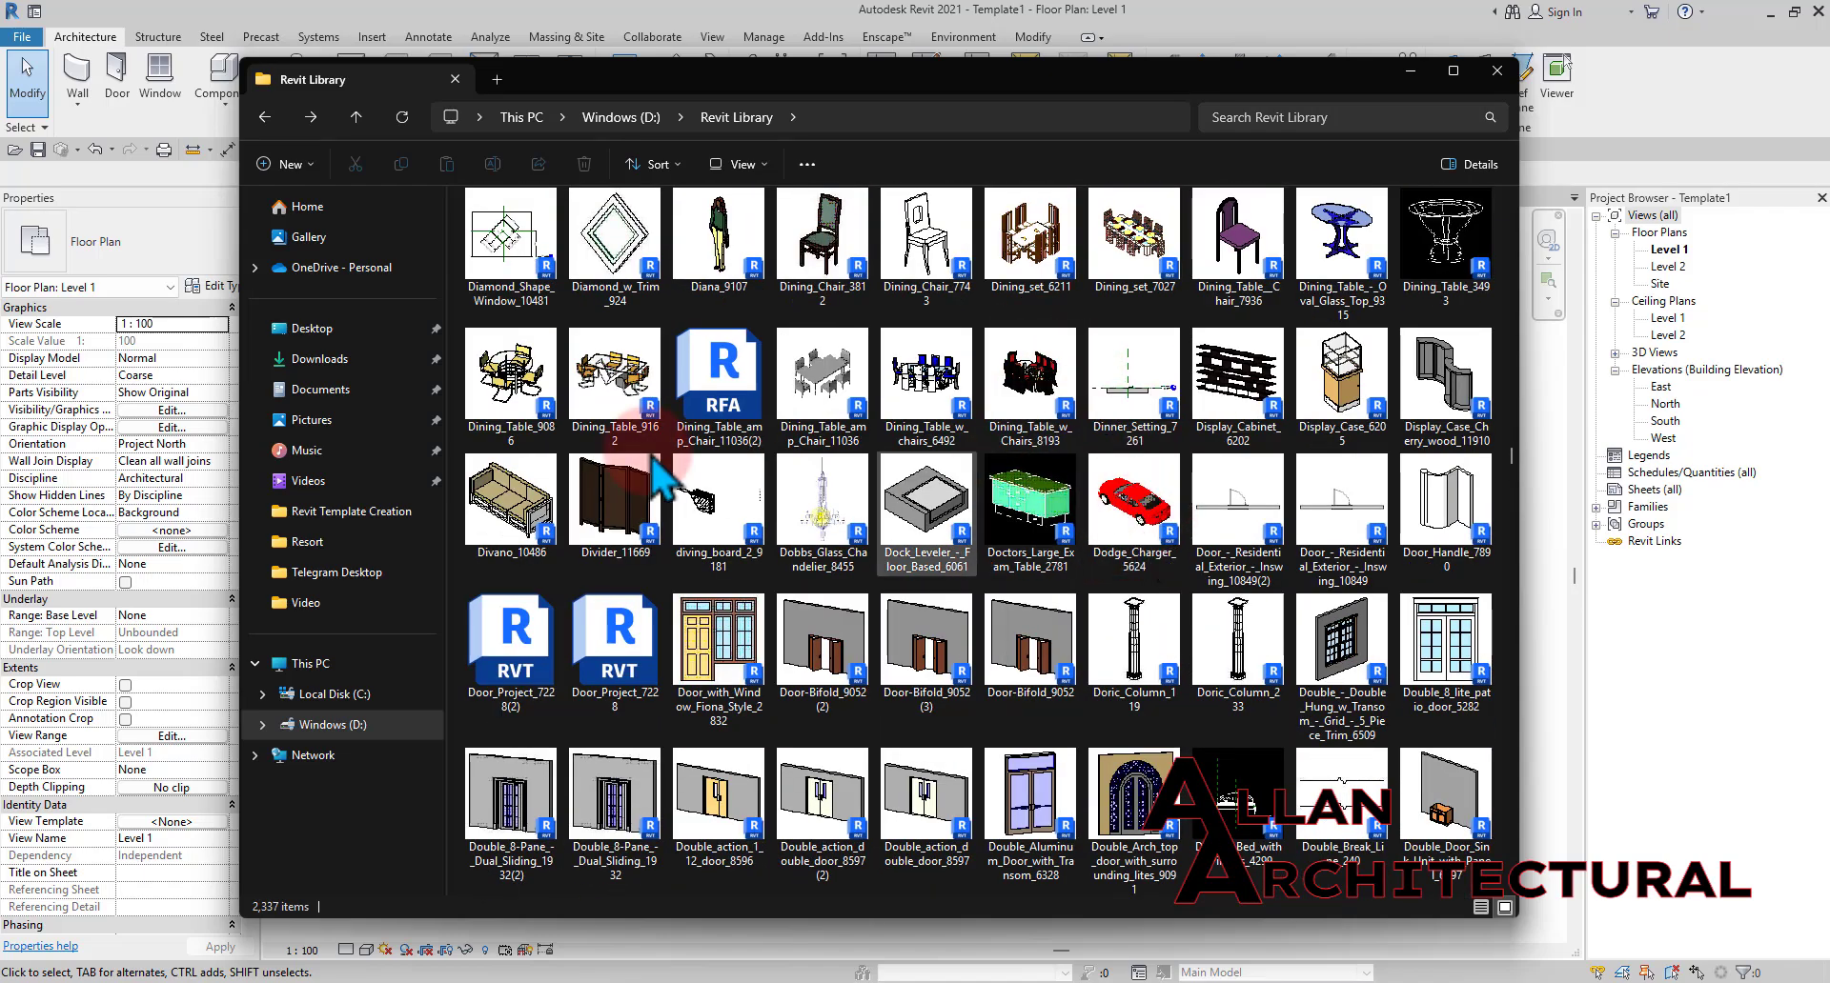
scroll(834, 338, "up", 10)
scroll(834, 339, "up", 20)
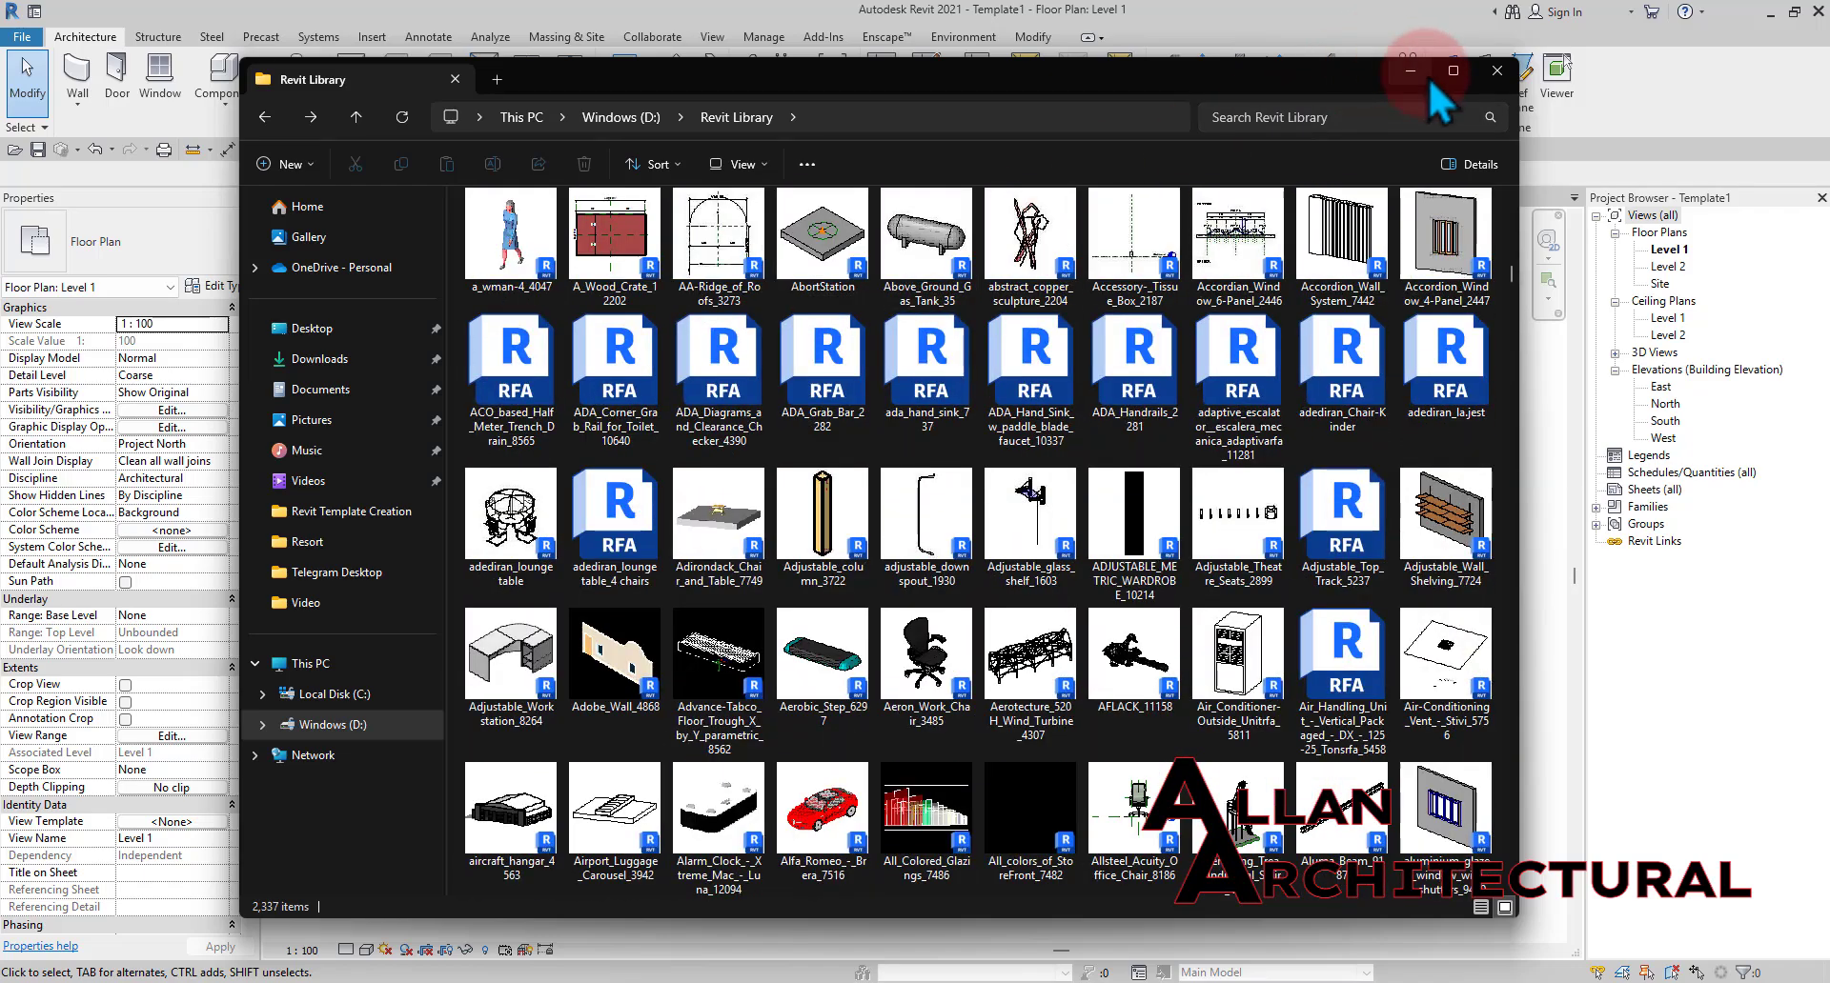
Switch back to Revit's Level 1 floor plan
left_click(1420, 77)
middle_click_drag(853, 419, 910, 475)
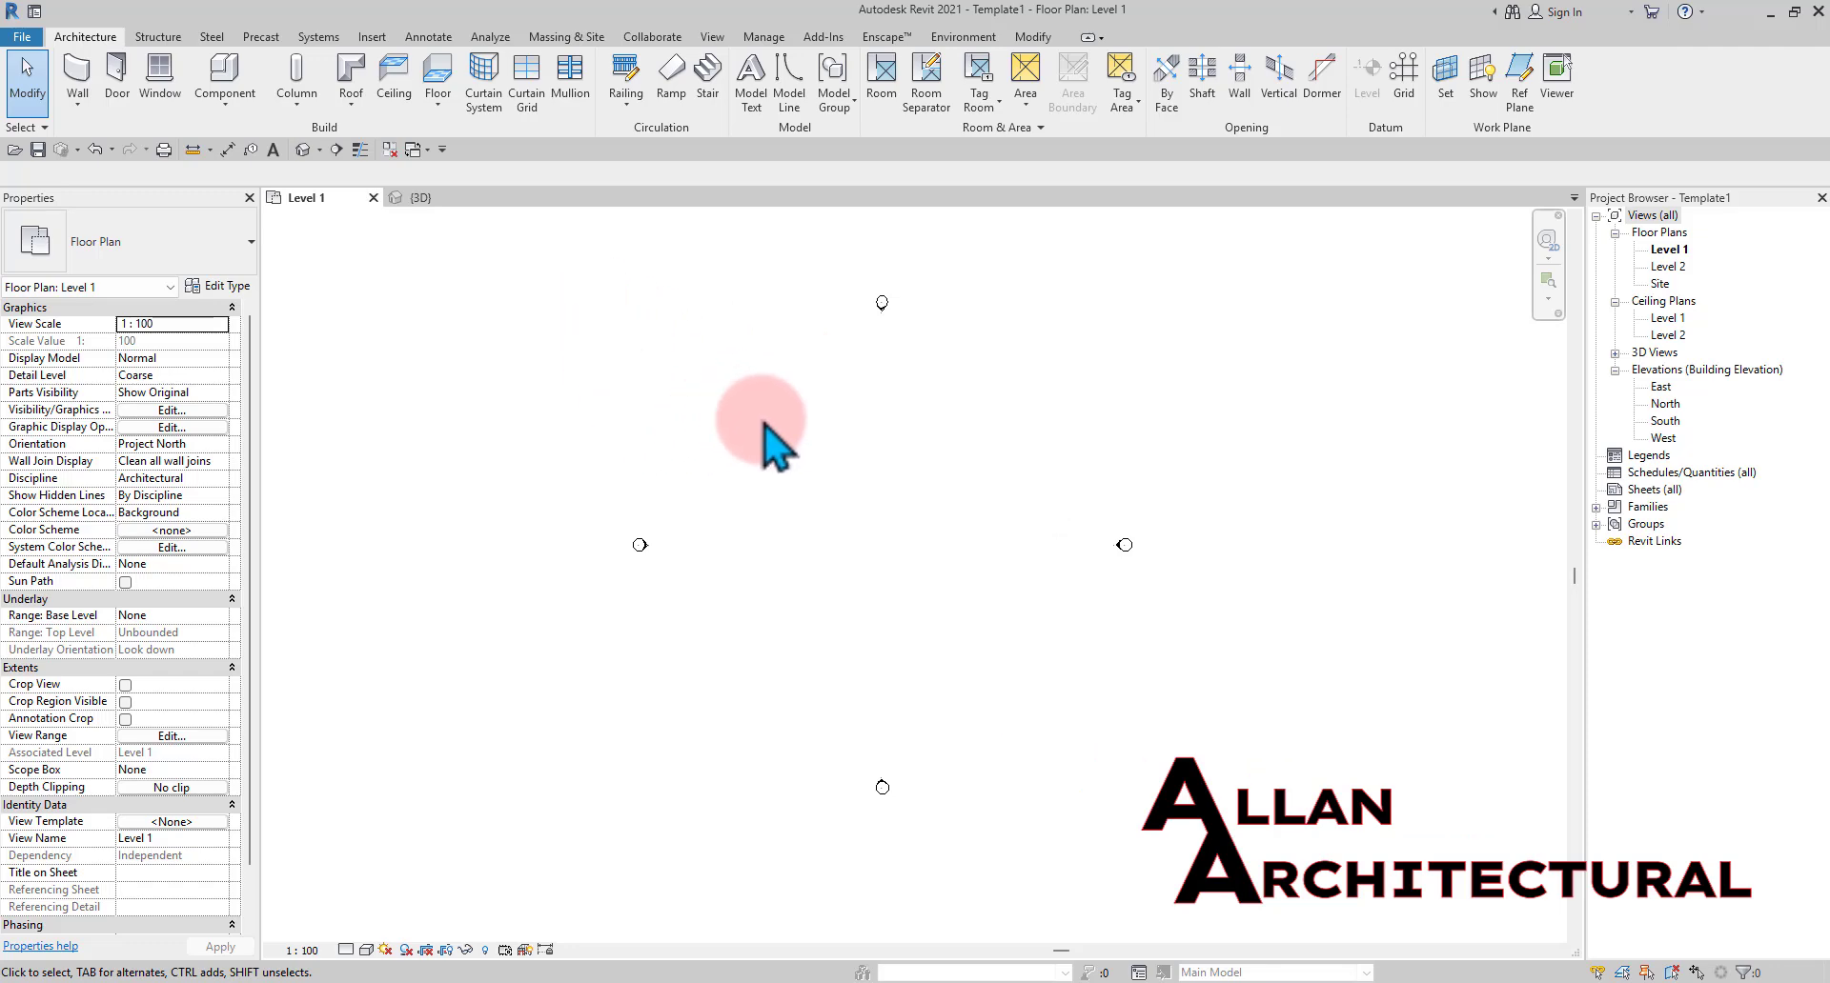
middle_click_drag(764, 424, 740, 401)
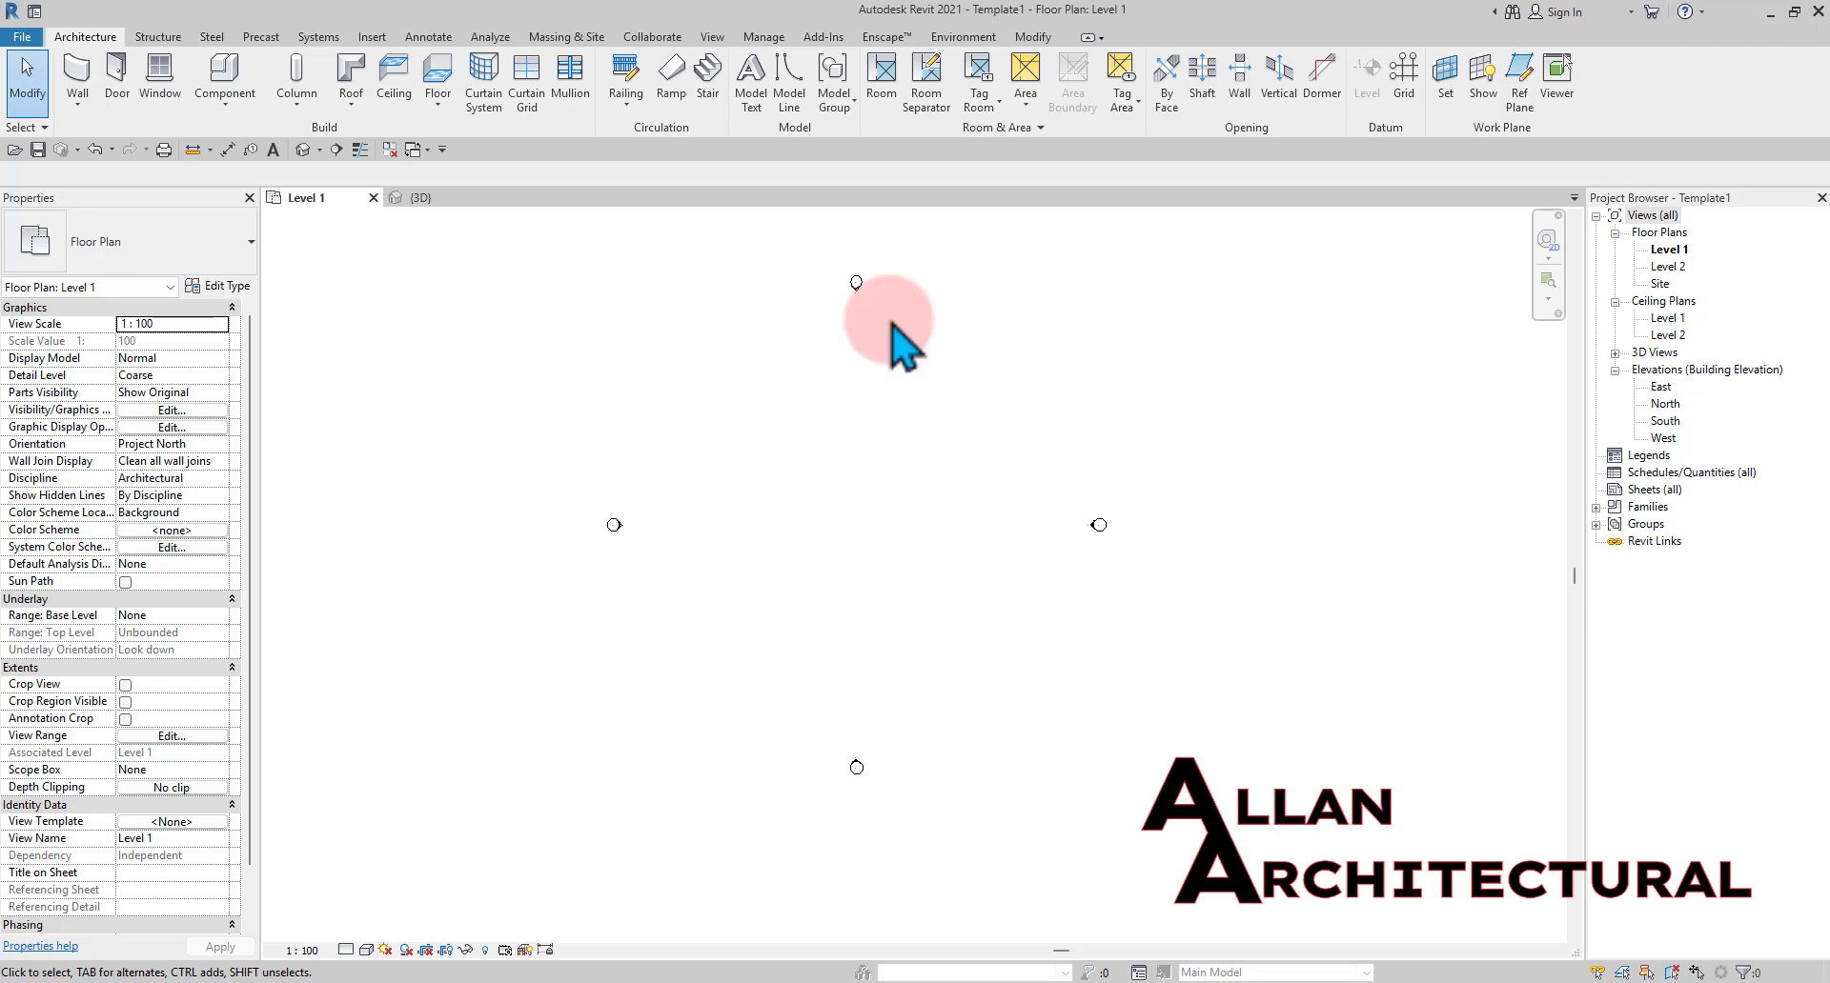
Start a new sheet under Sheets (all)
left_click(1646, 493)
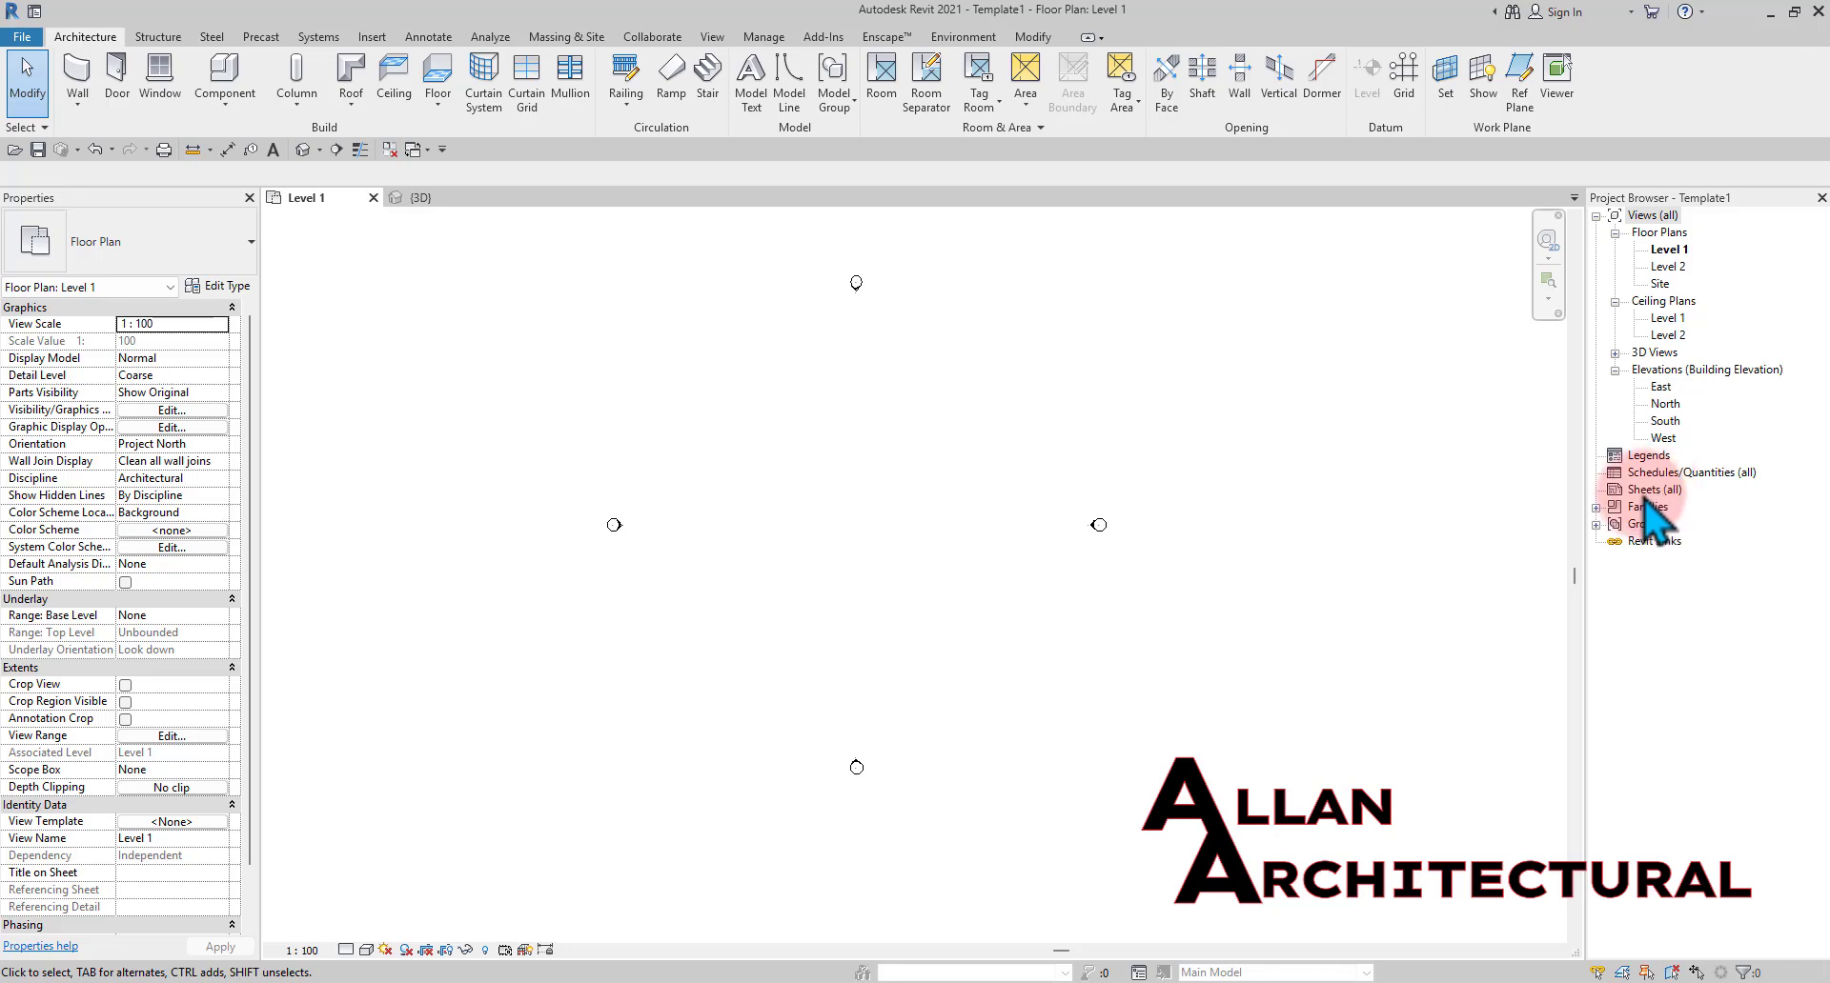
right_click(1652, 496)
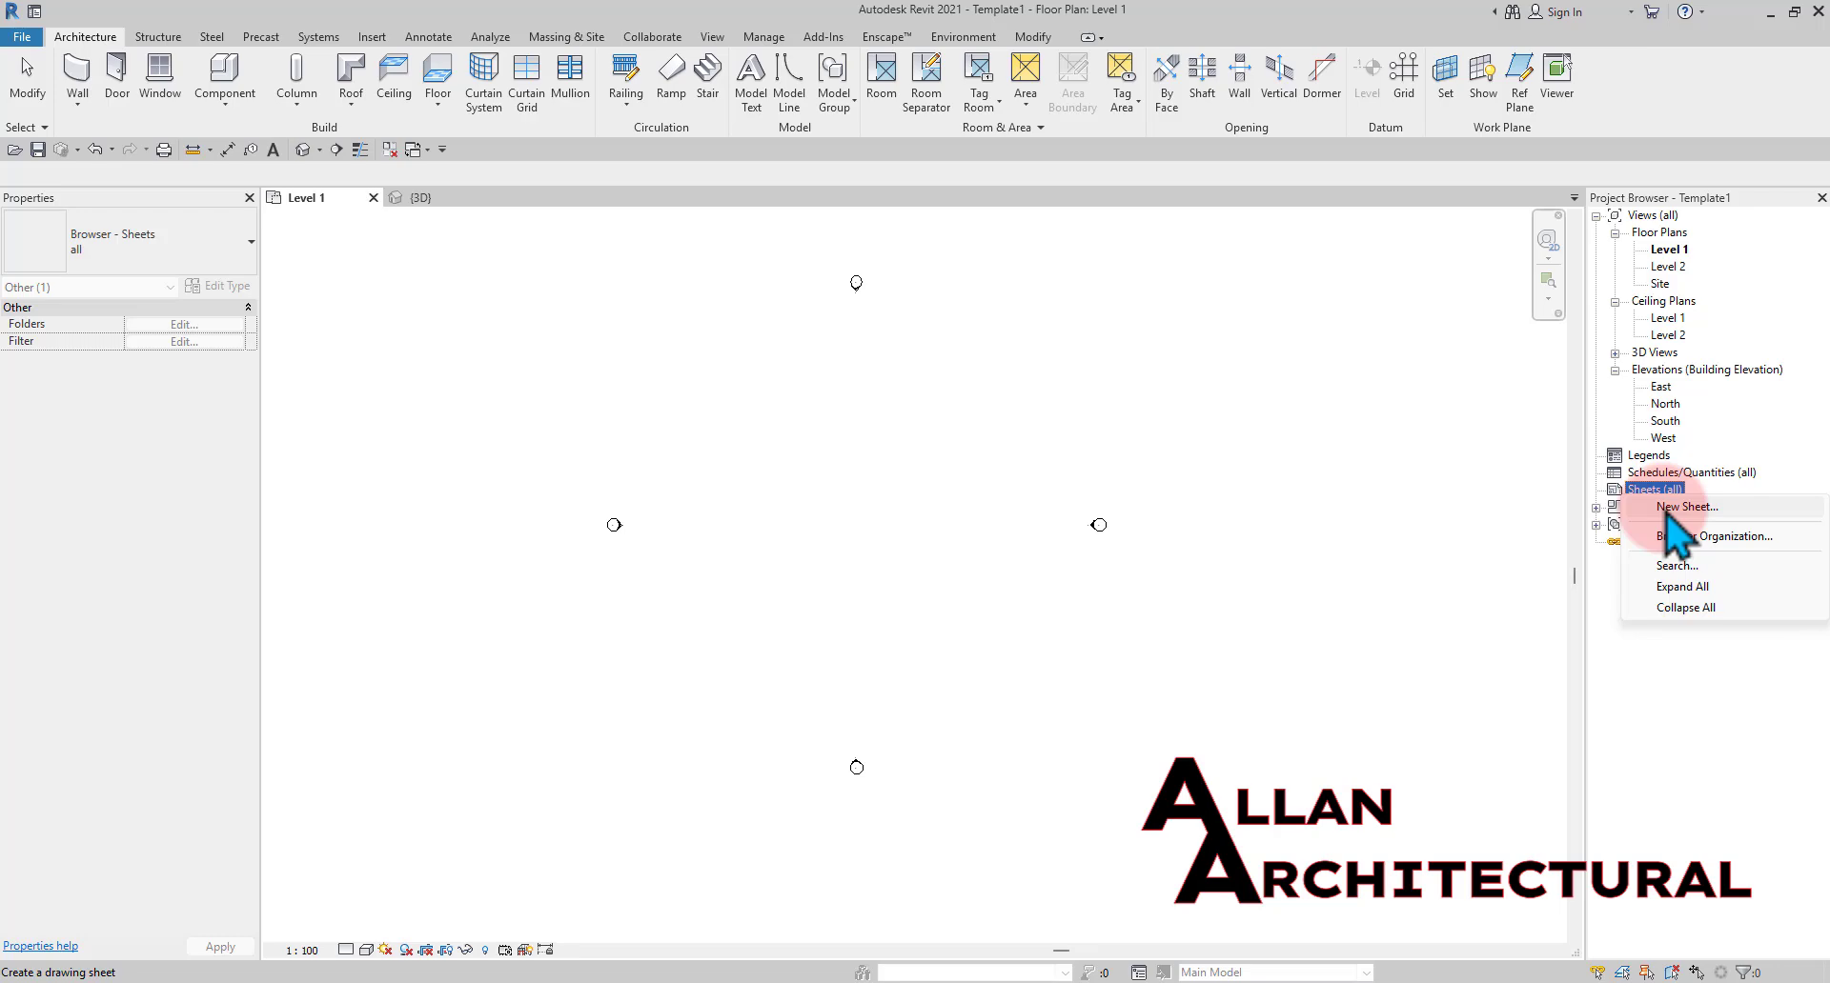
left_click(1667, 509)
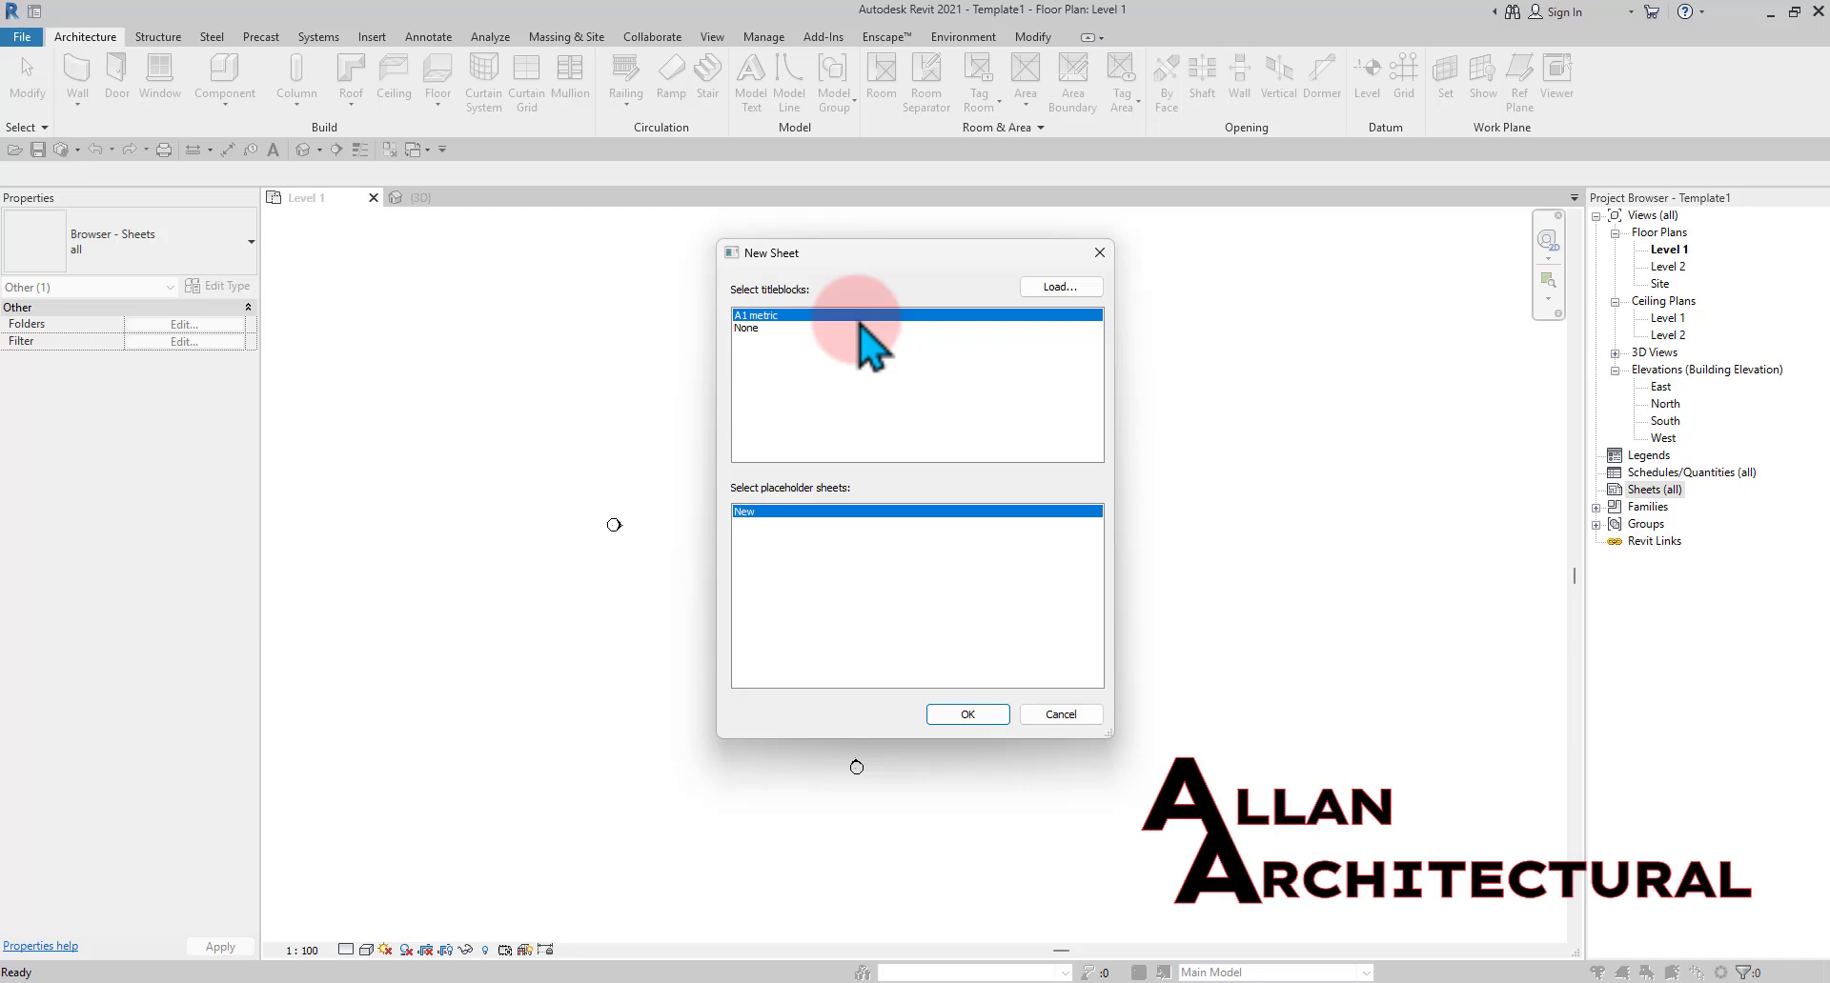
Load the A3 metric titleblock from the English library's Titleblocks folder and create the sheet with it
left_click(1058, 287)
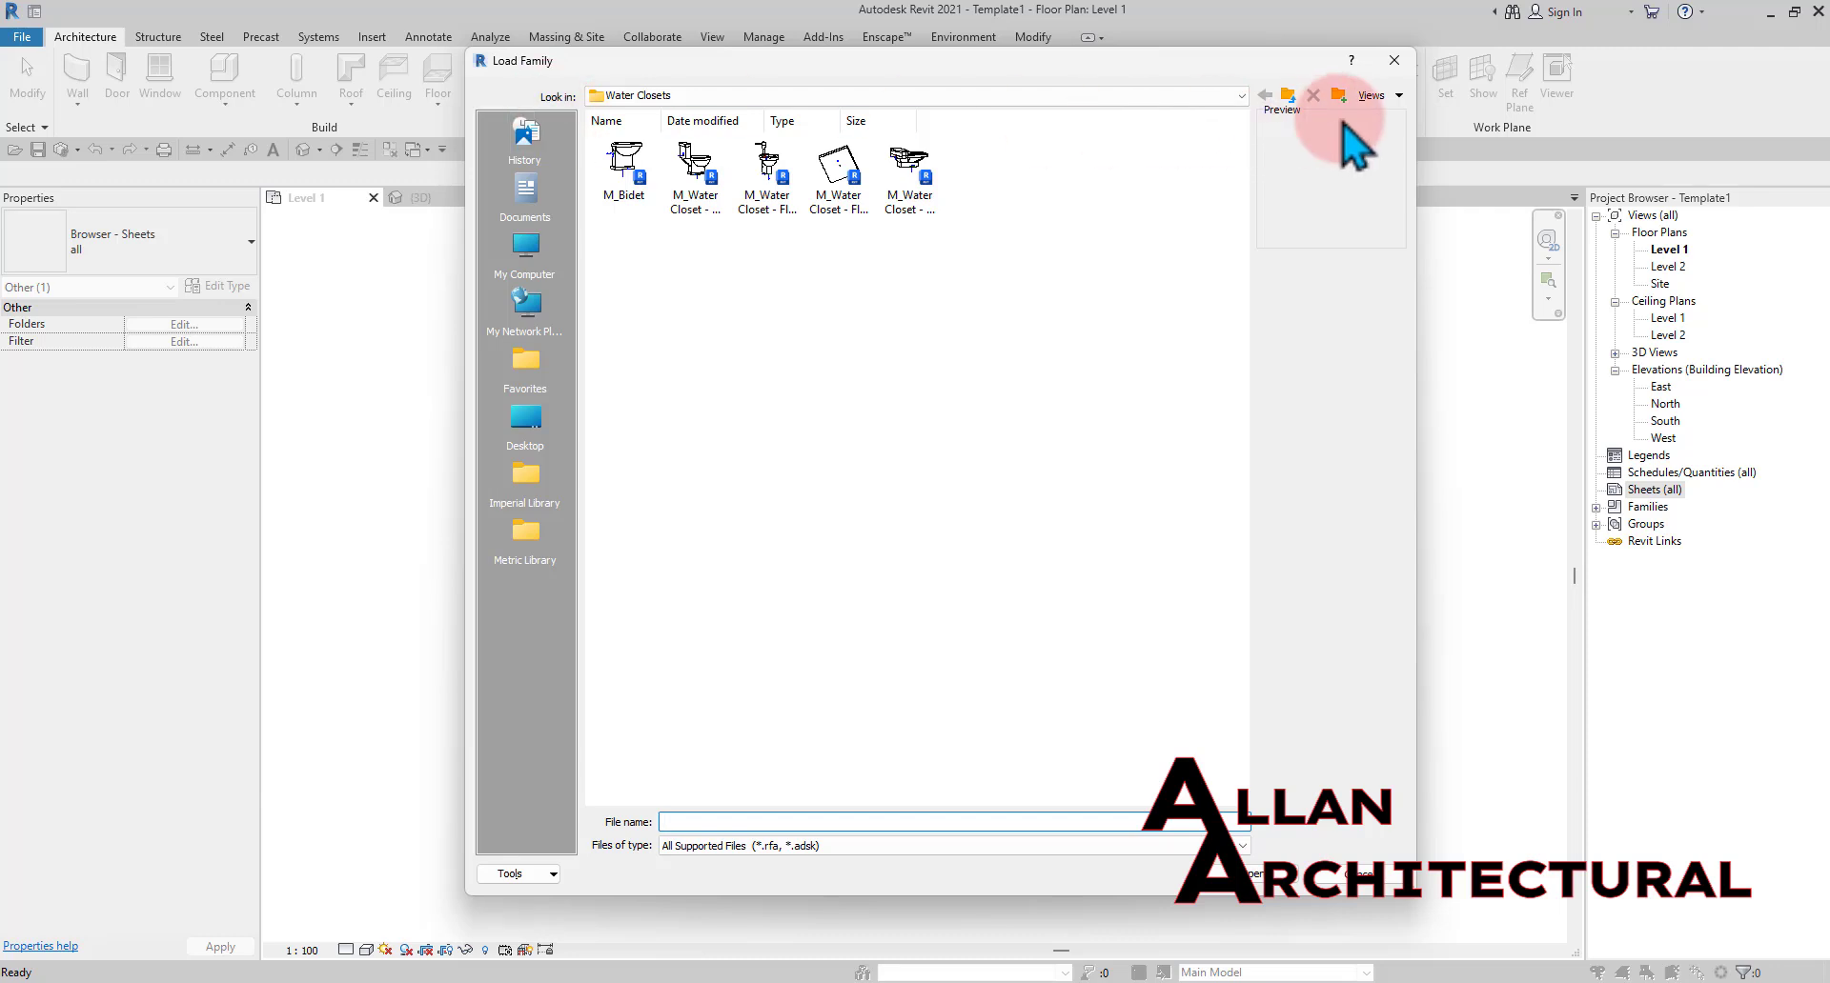
left_click(1288, 95)
left_click(1287, 95)
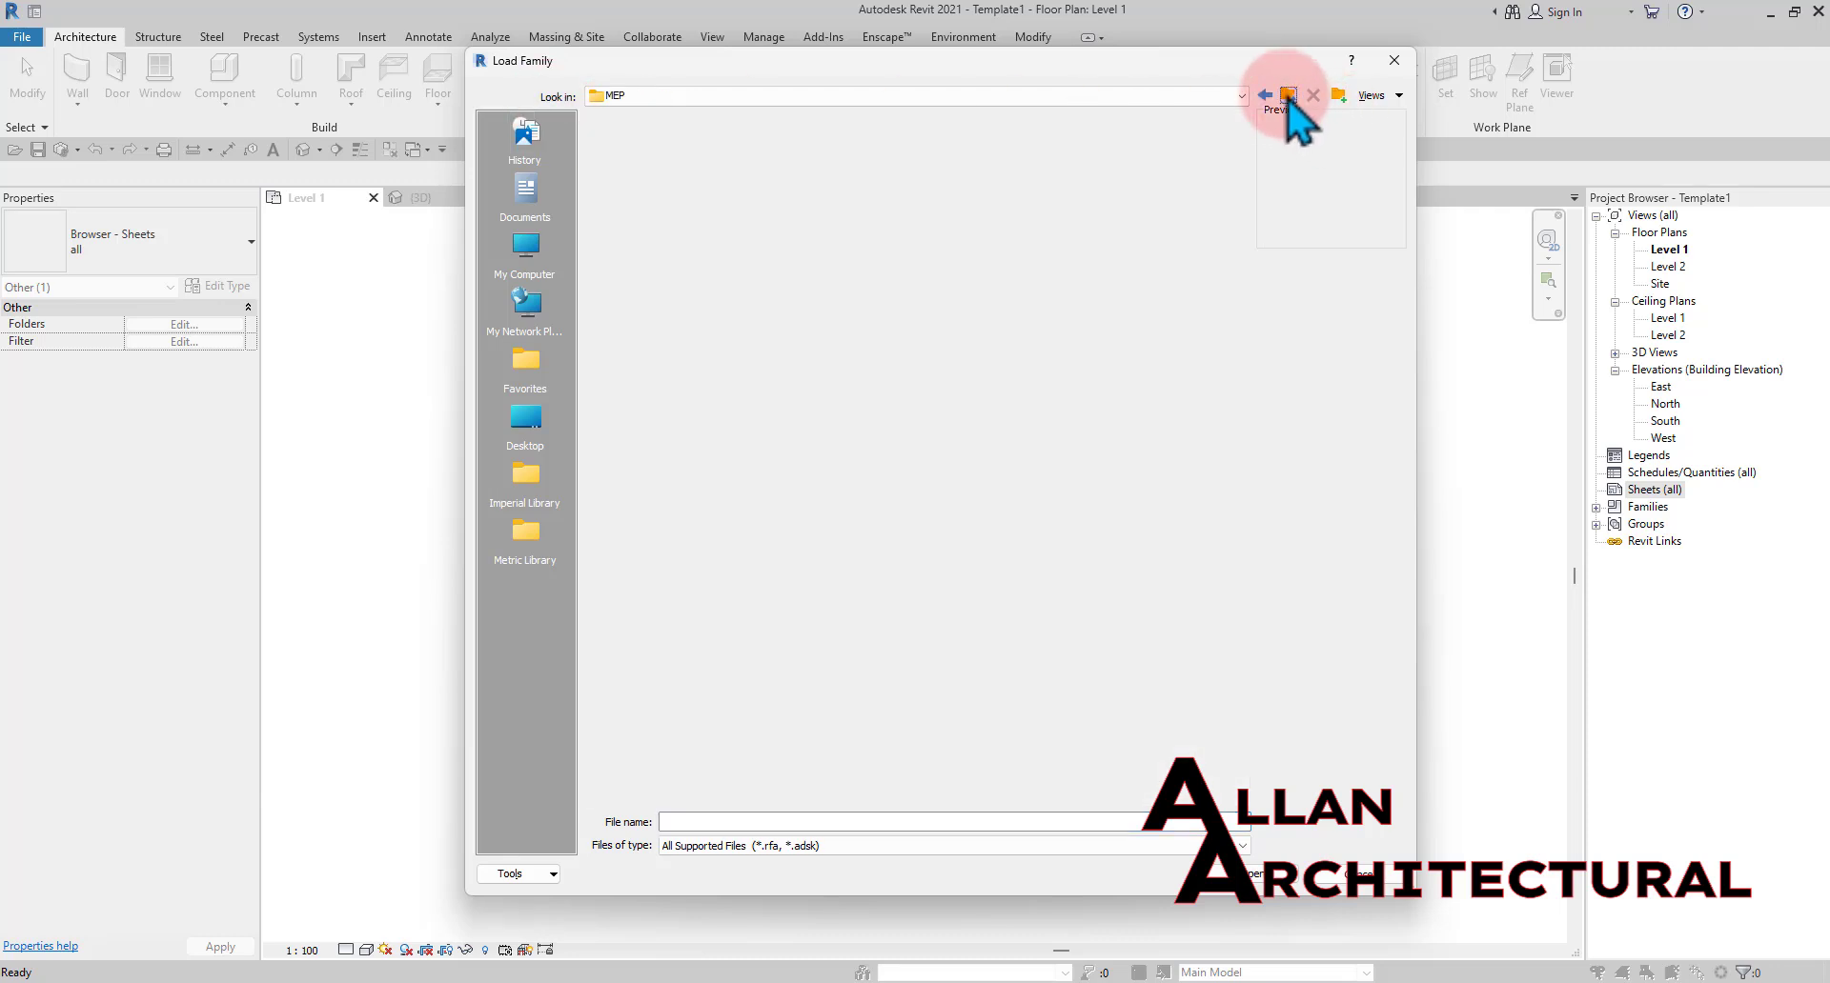
left_click(1288, 95)
left_click(1288, 96)
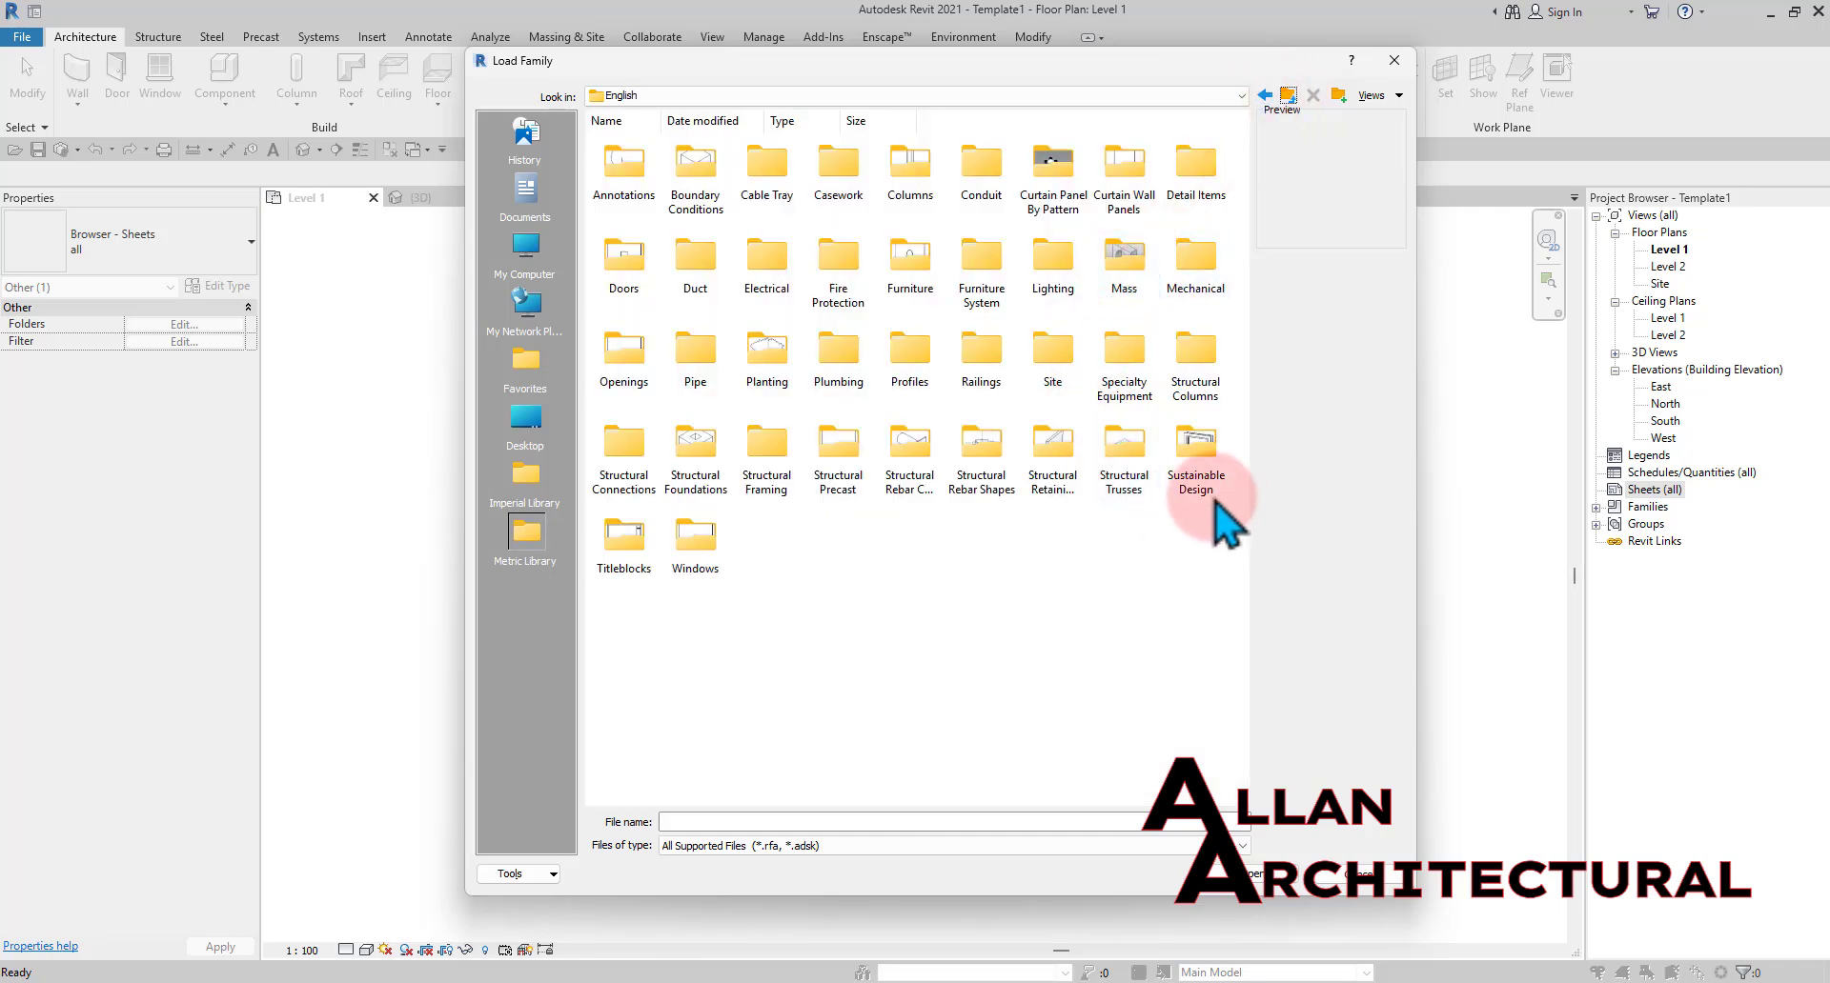
double_click(622, 561)
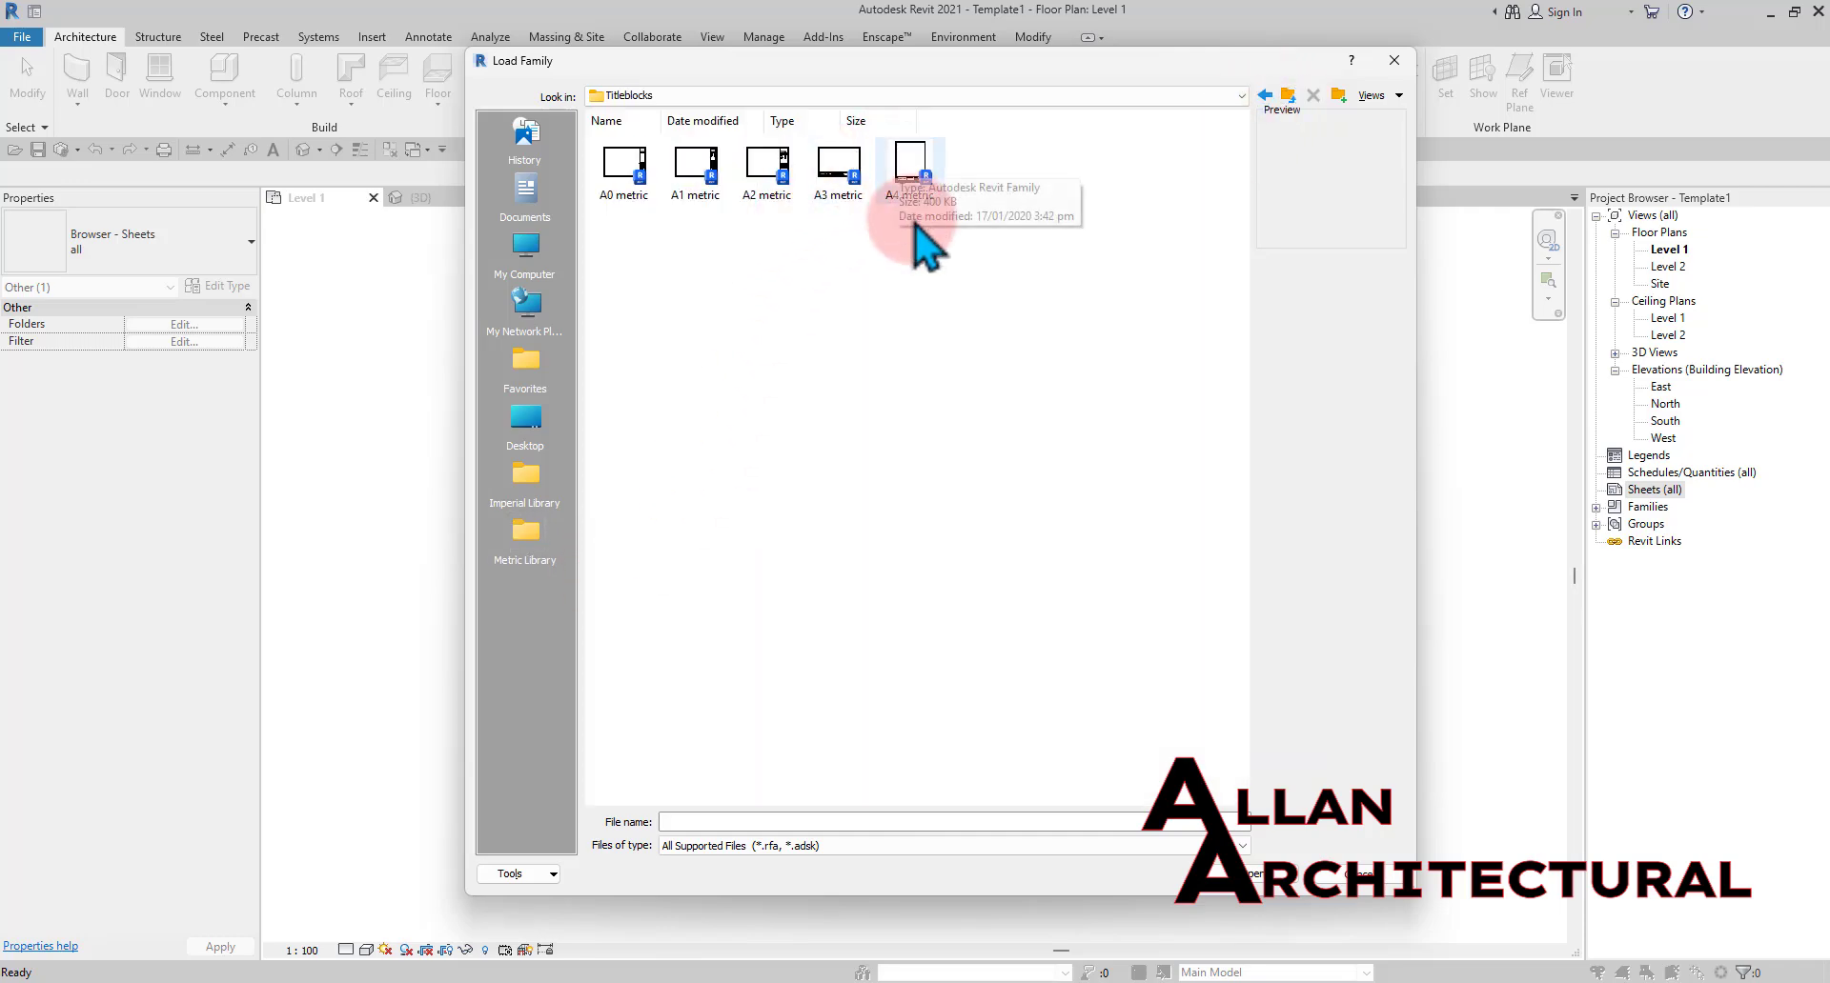
double_click(838, 179)
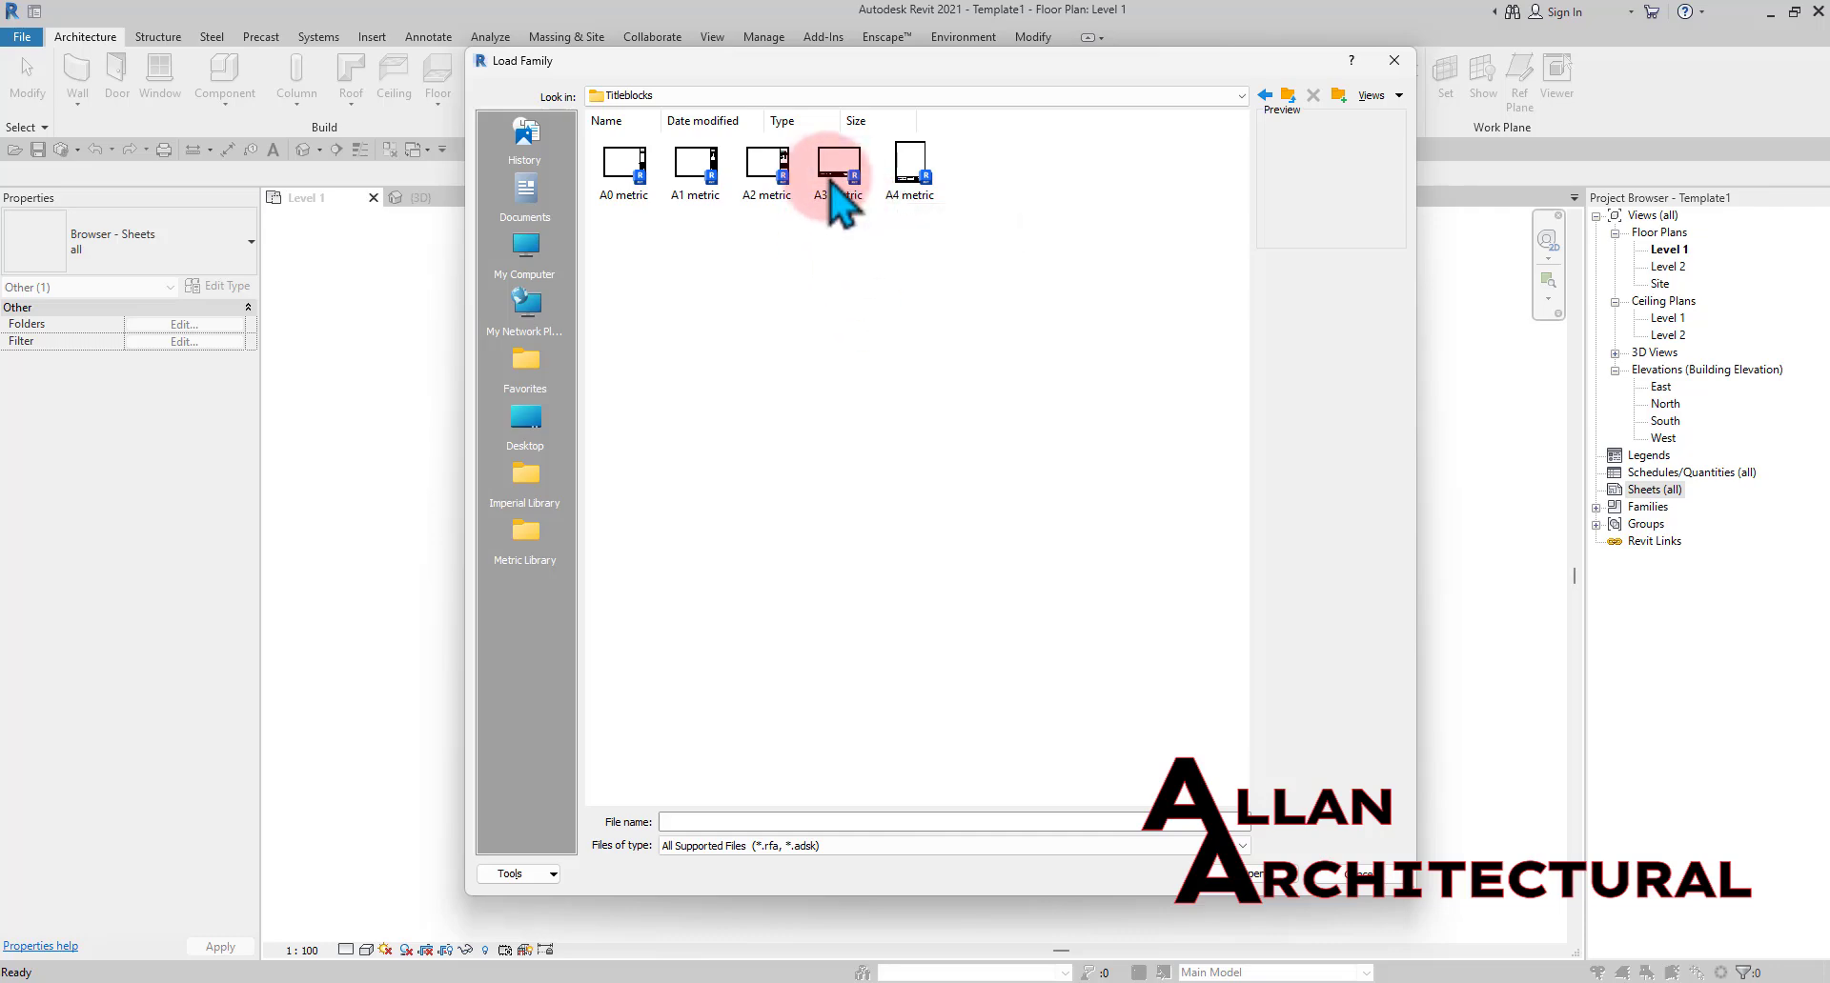
left_click(1247, 875)
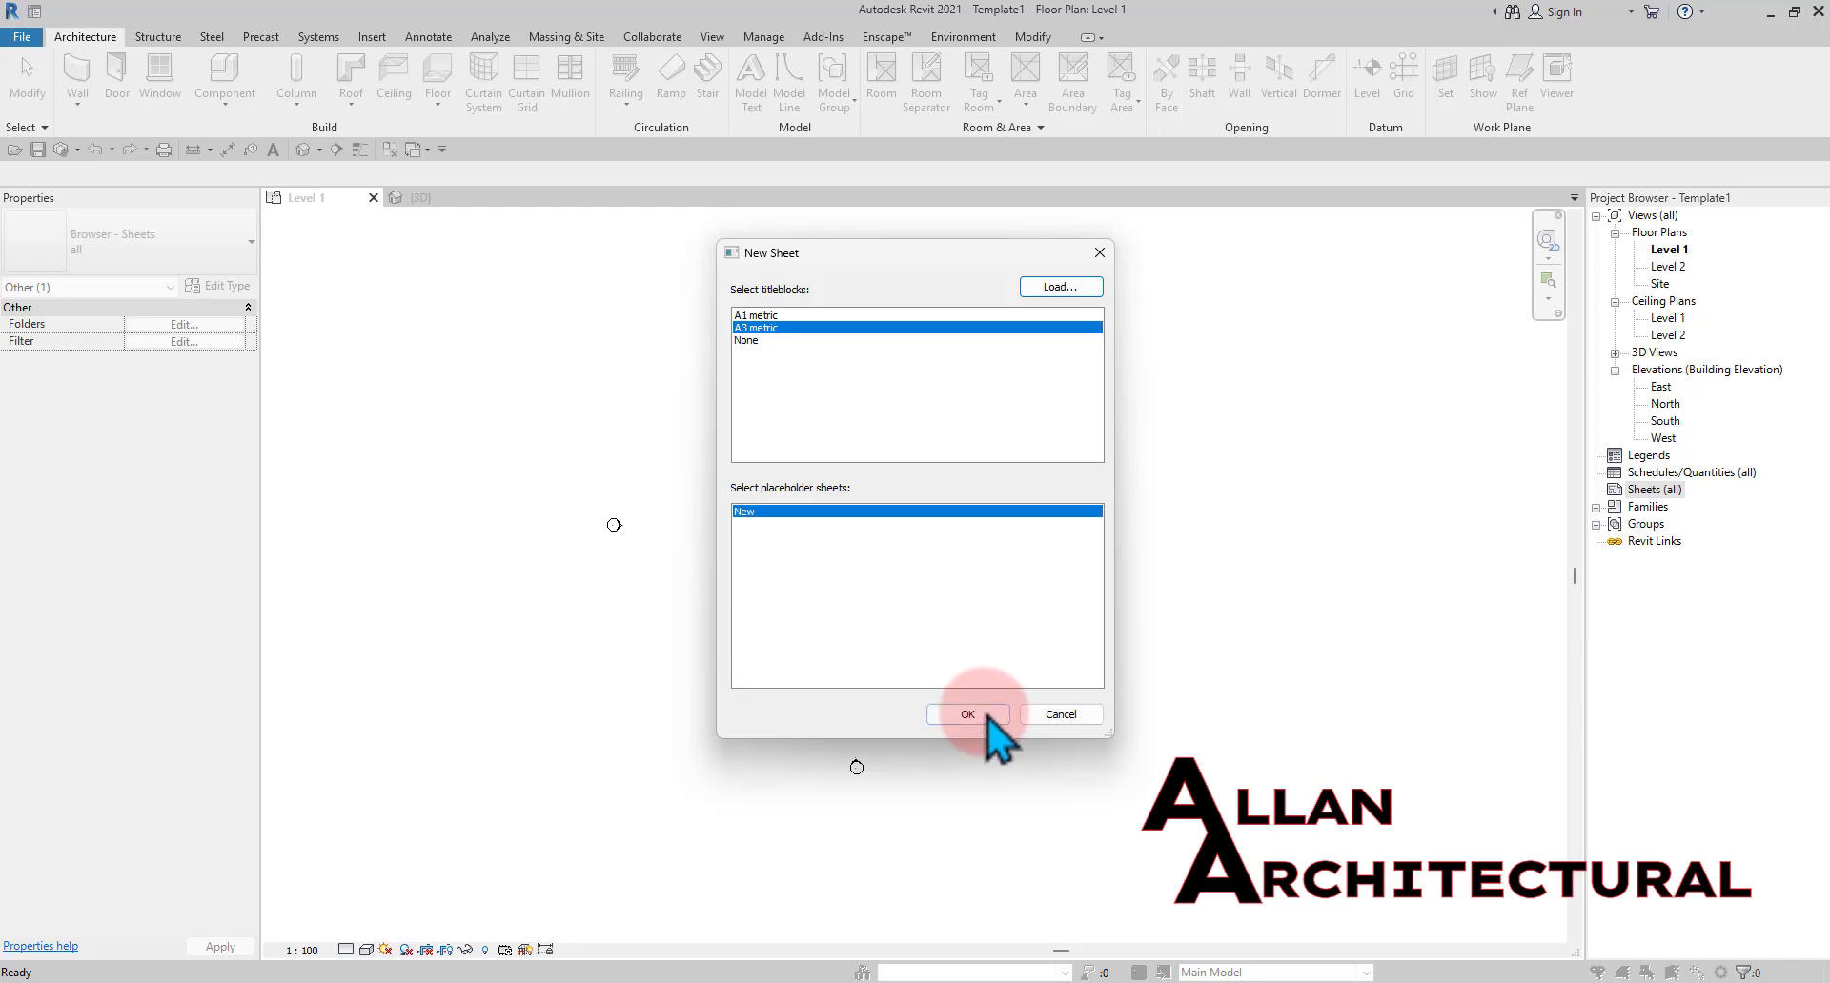
left_click(967, 715)
Examine the new A3 sheet's title block, including its logo, revision table and project information fields
scroll(881, 578, "down", 2)
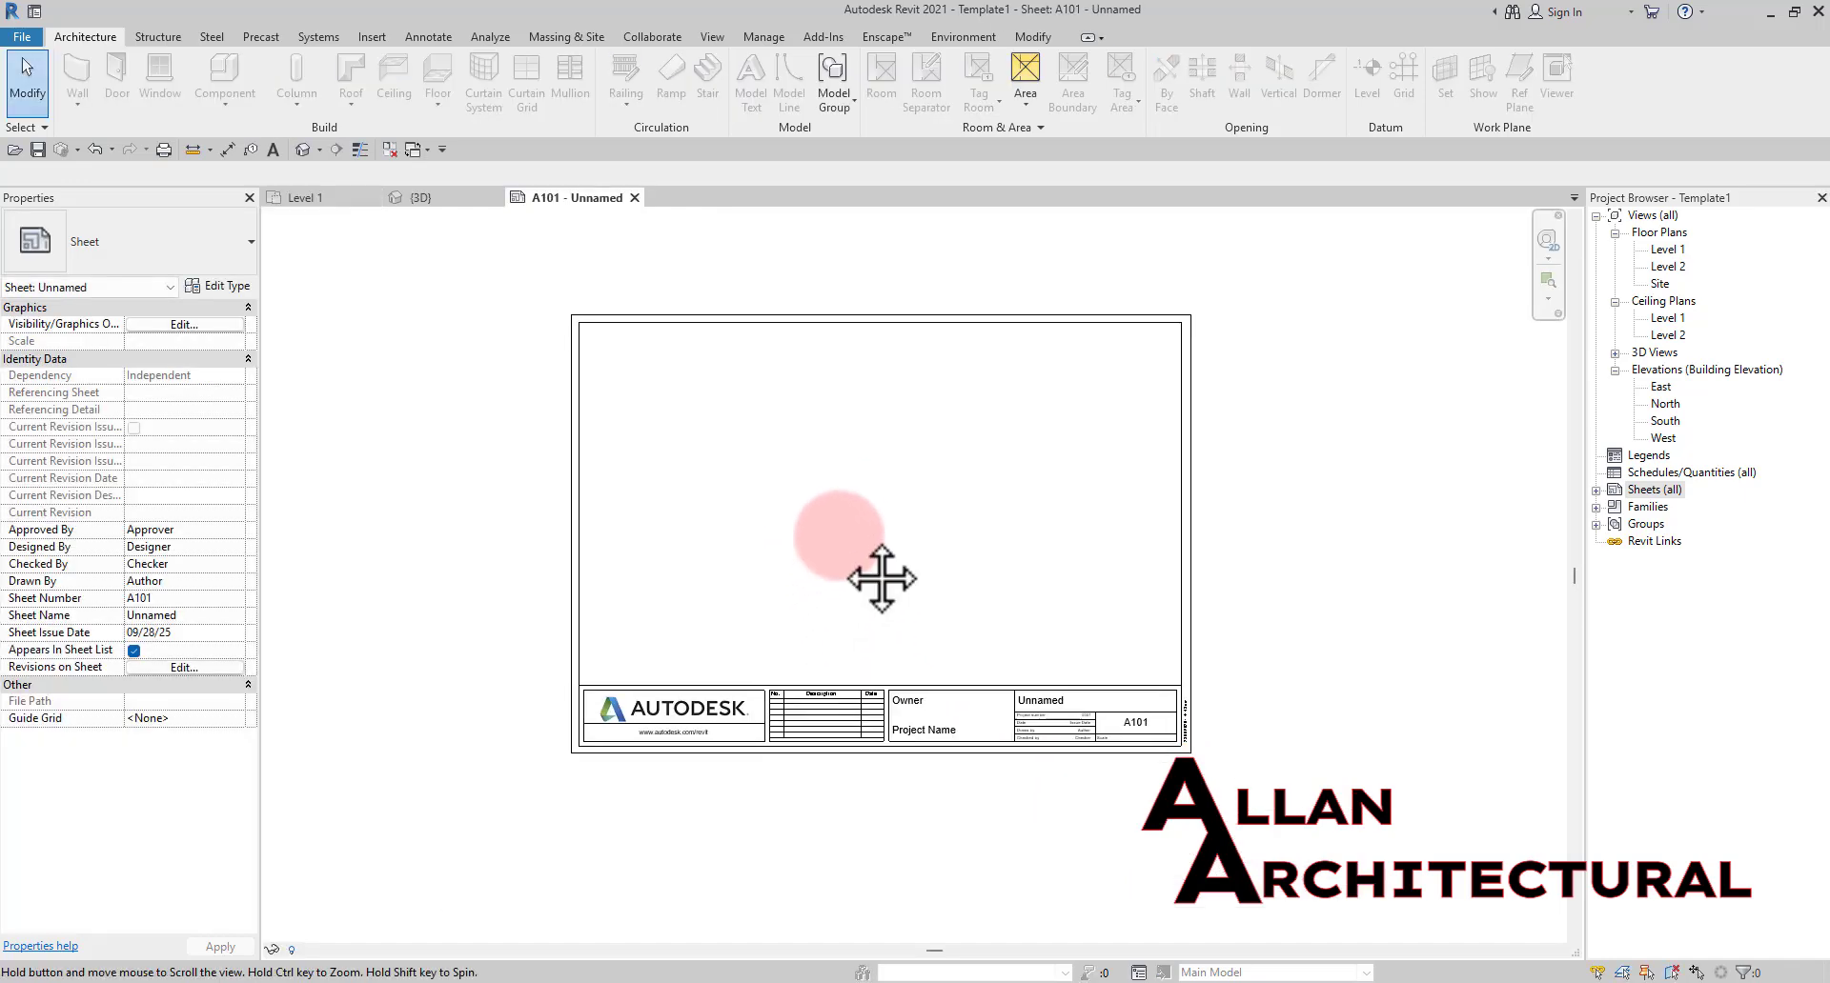
middle_click_drag(865, 550, 855, 569)
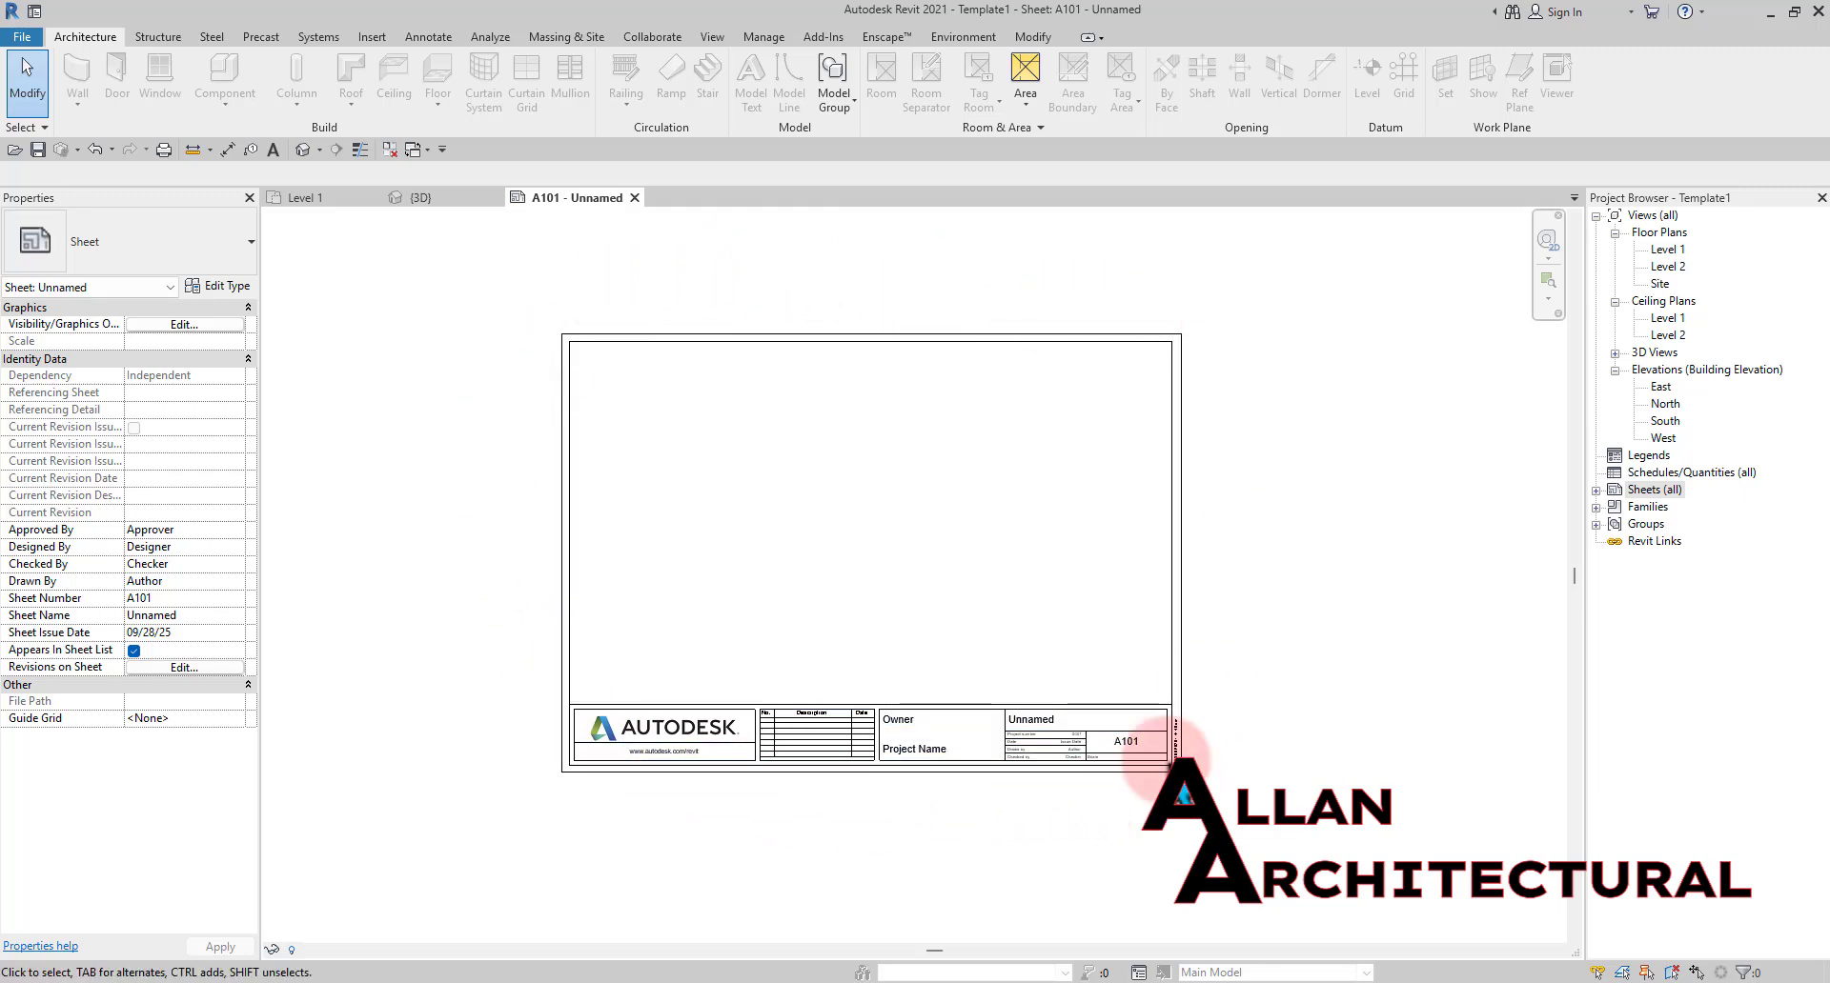
scroll(595, 763, "up", 3)
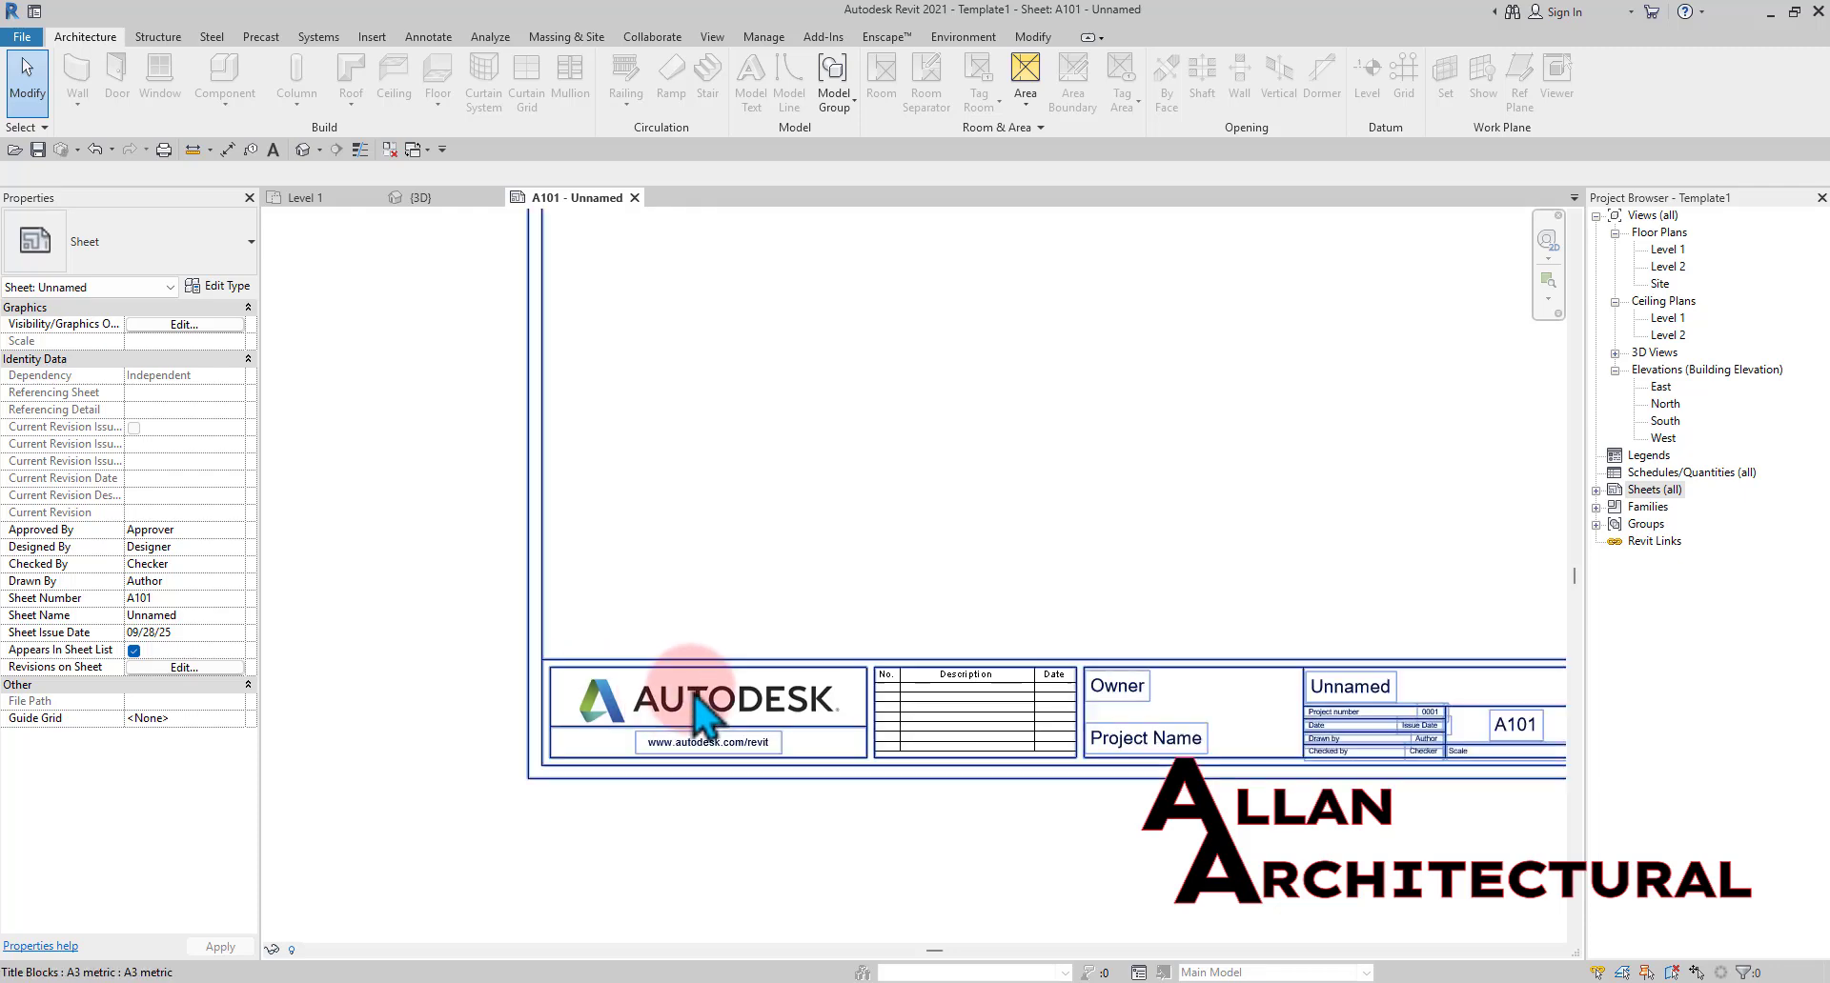
middle_click_drag(1303, 694, 943, 771)
scroll(1163, 720, "up", 2)
scroll(1226, 729, "down", 6)
scroll(944, 771, "down", 1)
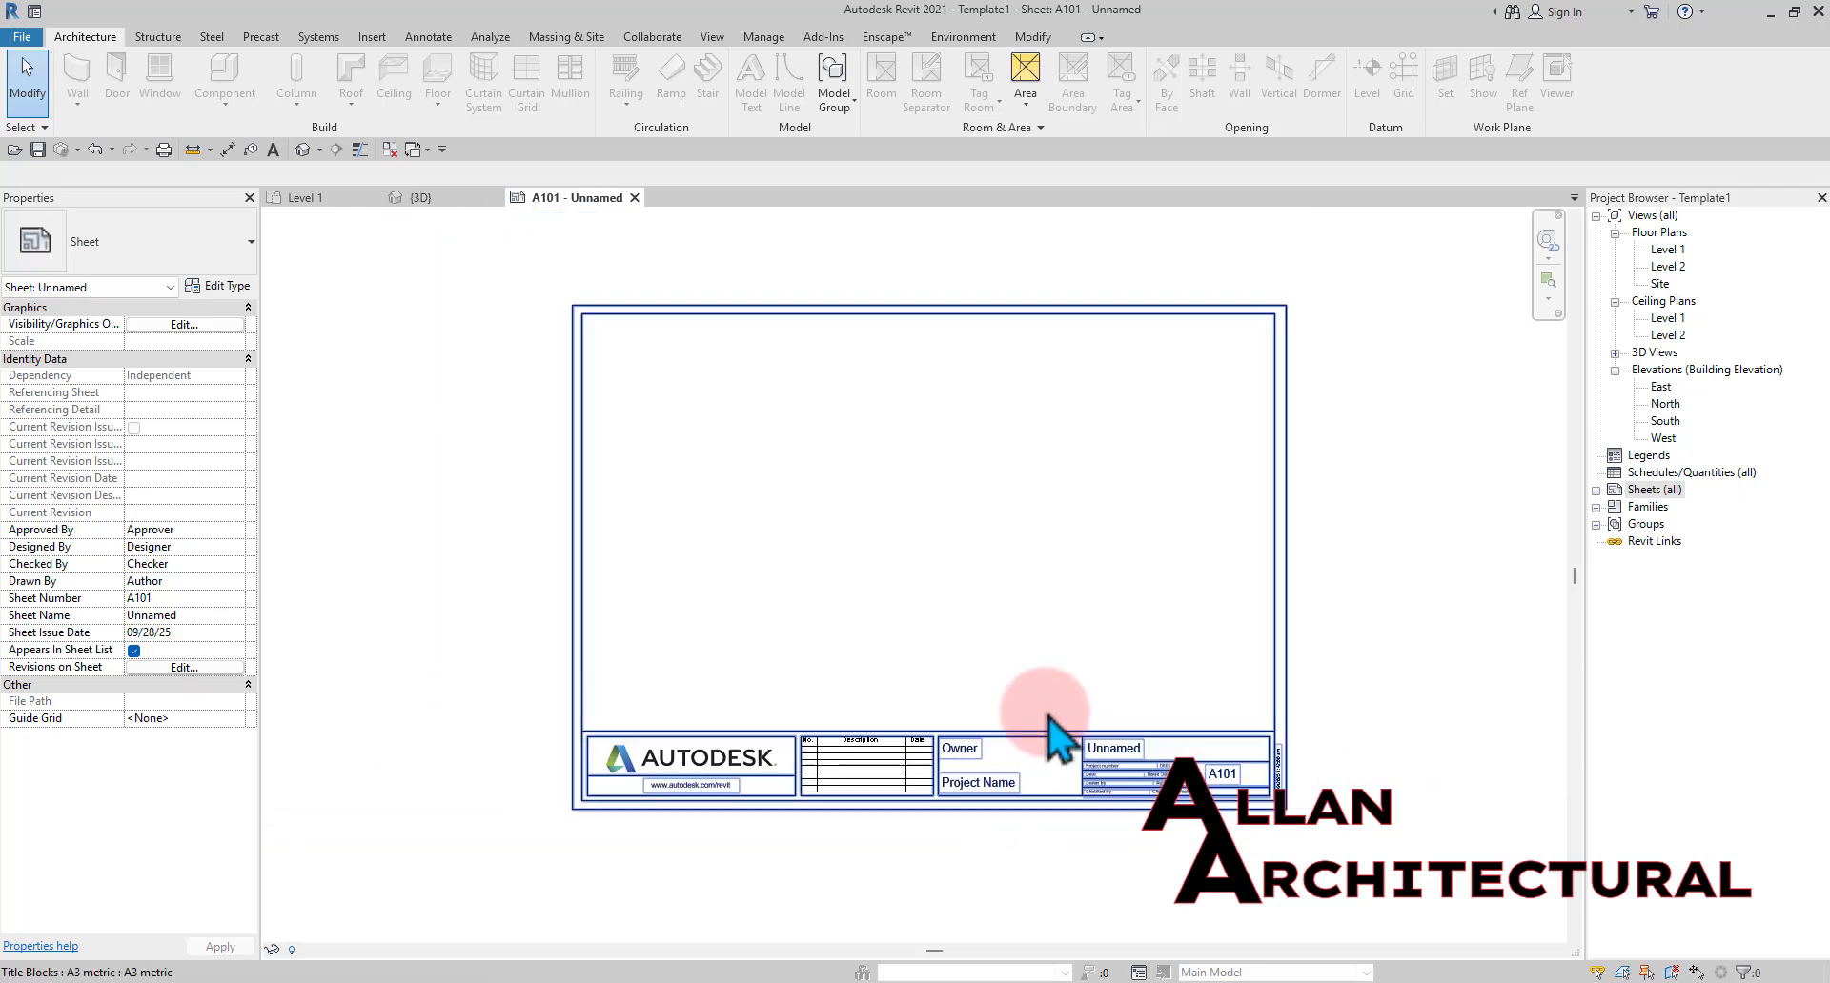
middle_click_drag(1047, 716, 960, 717)
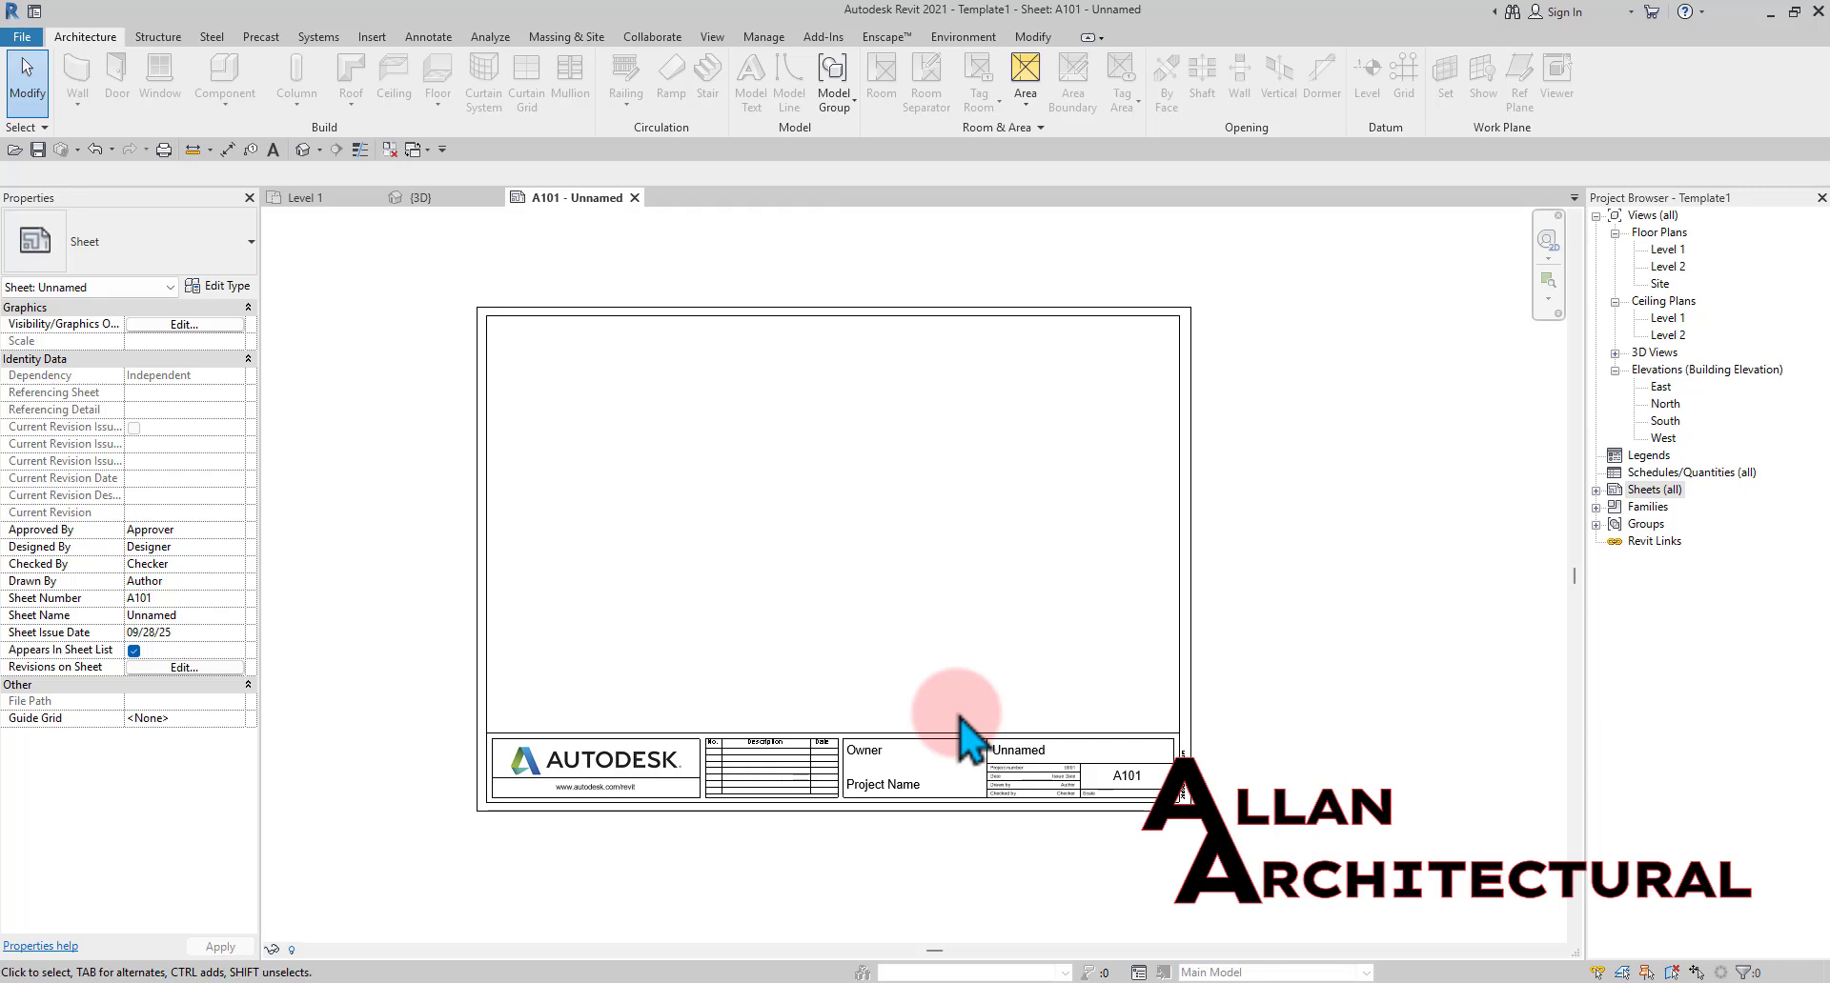
scroll(695, 778, "up", 2)
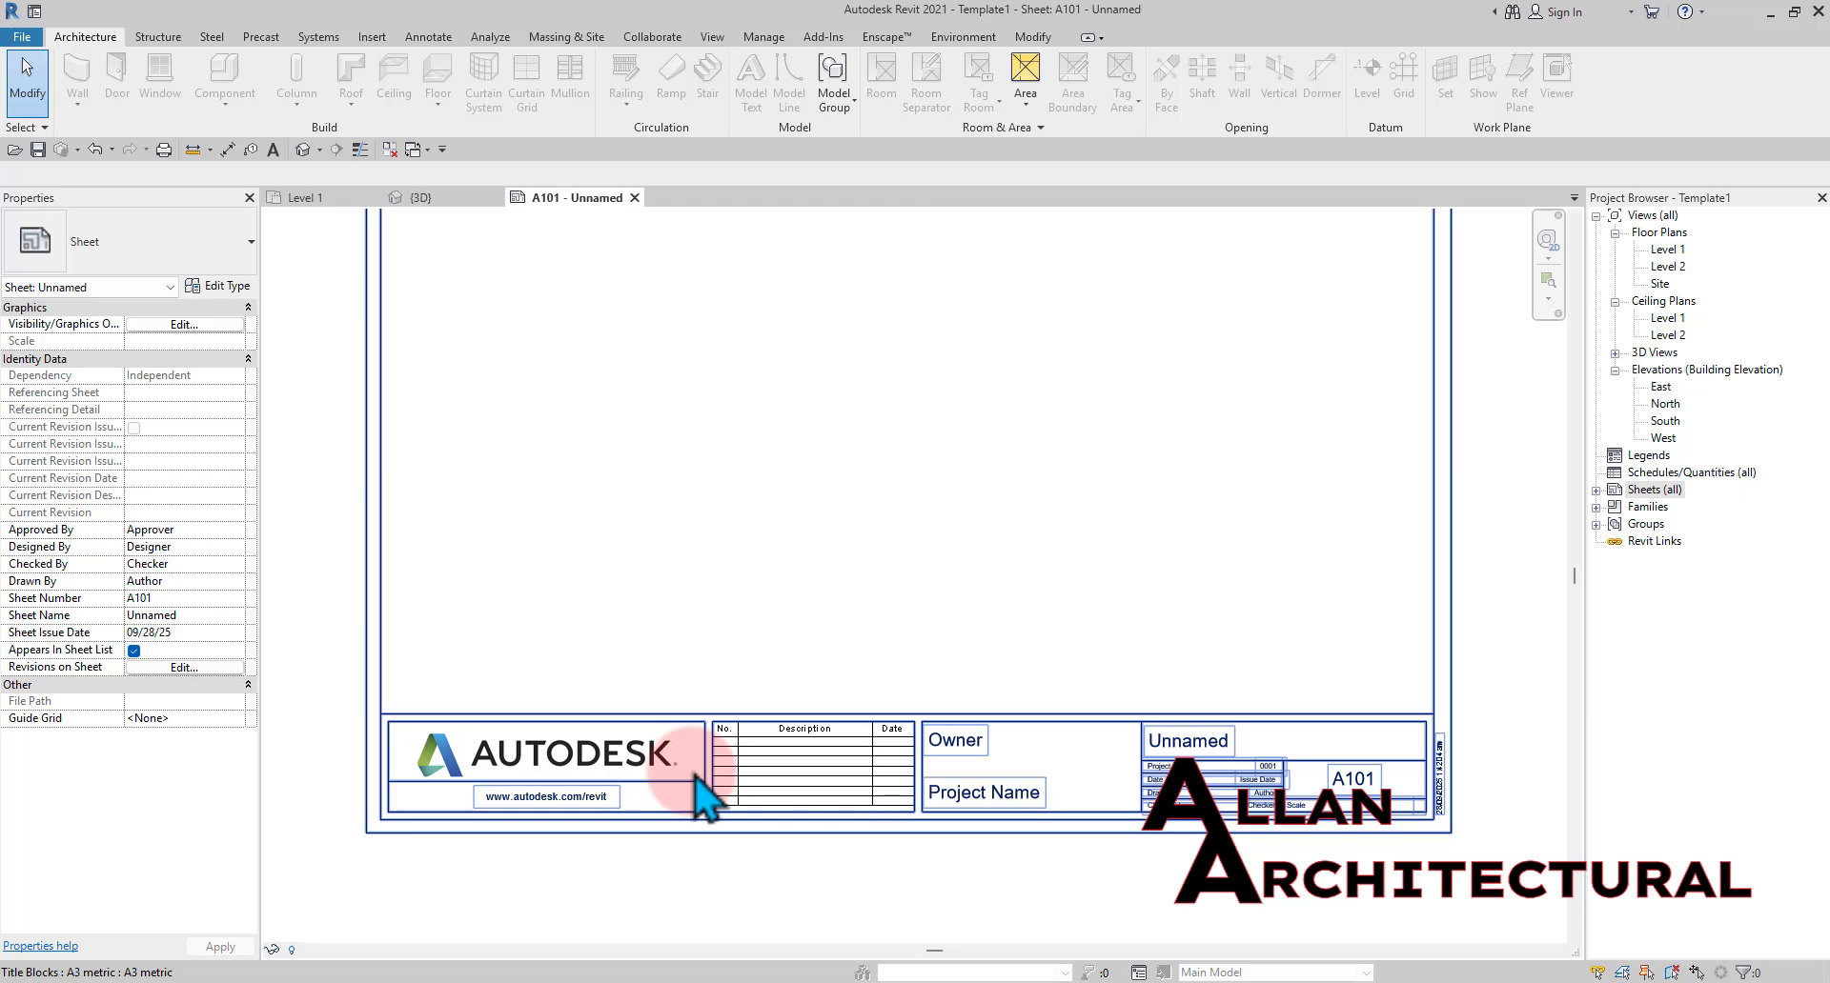
scroll(1015, 350, "down", 1)
middle_click_drag(1020, 351, 957, 490)
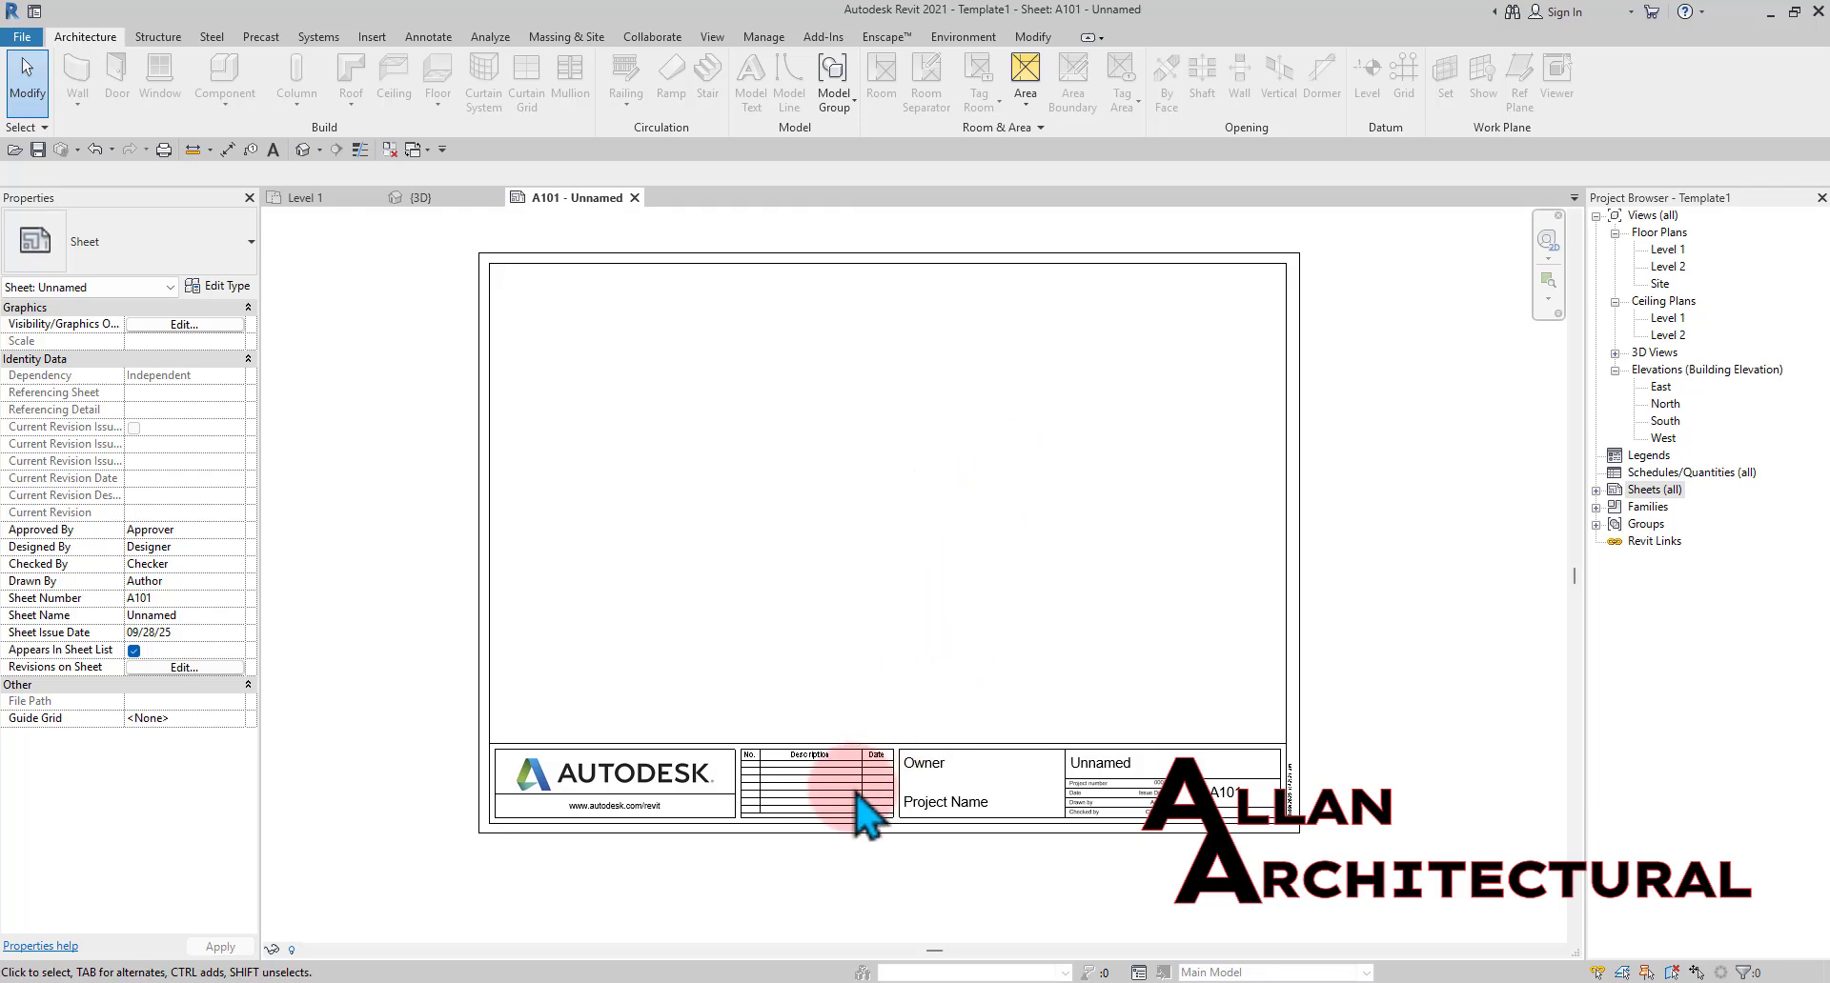
scroll(572, 753, "up", 1)
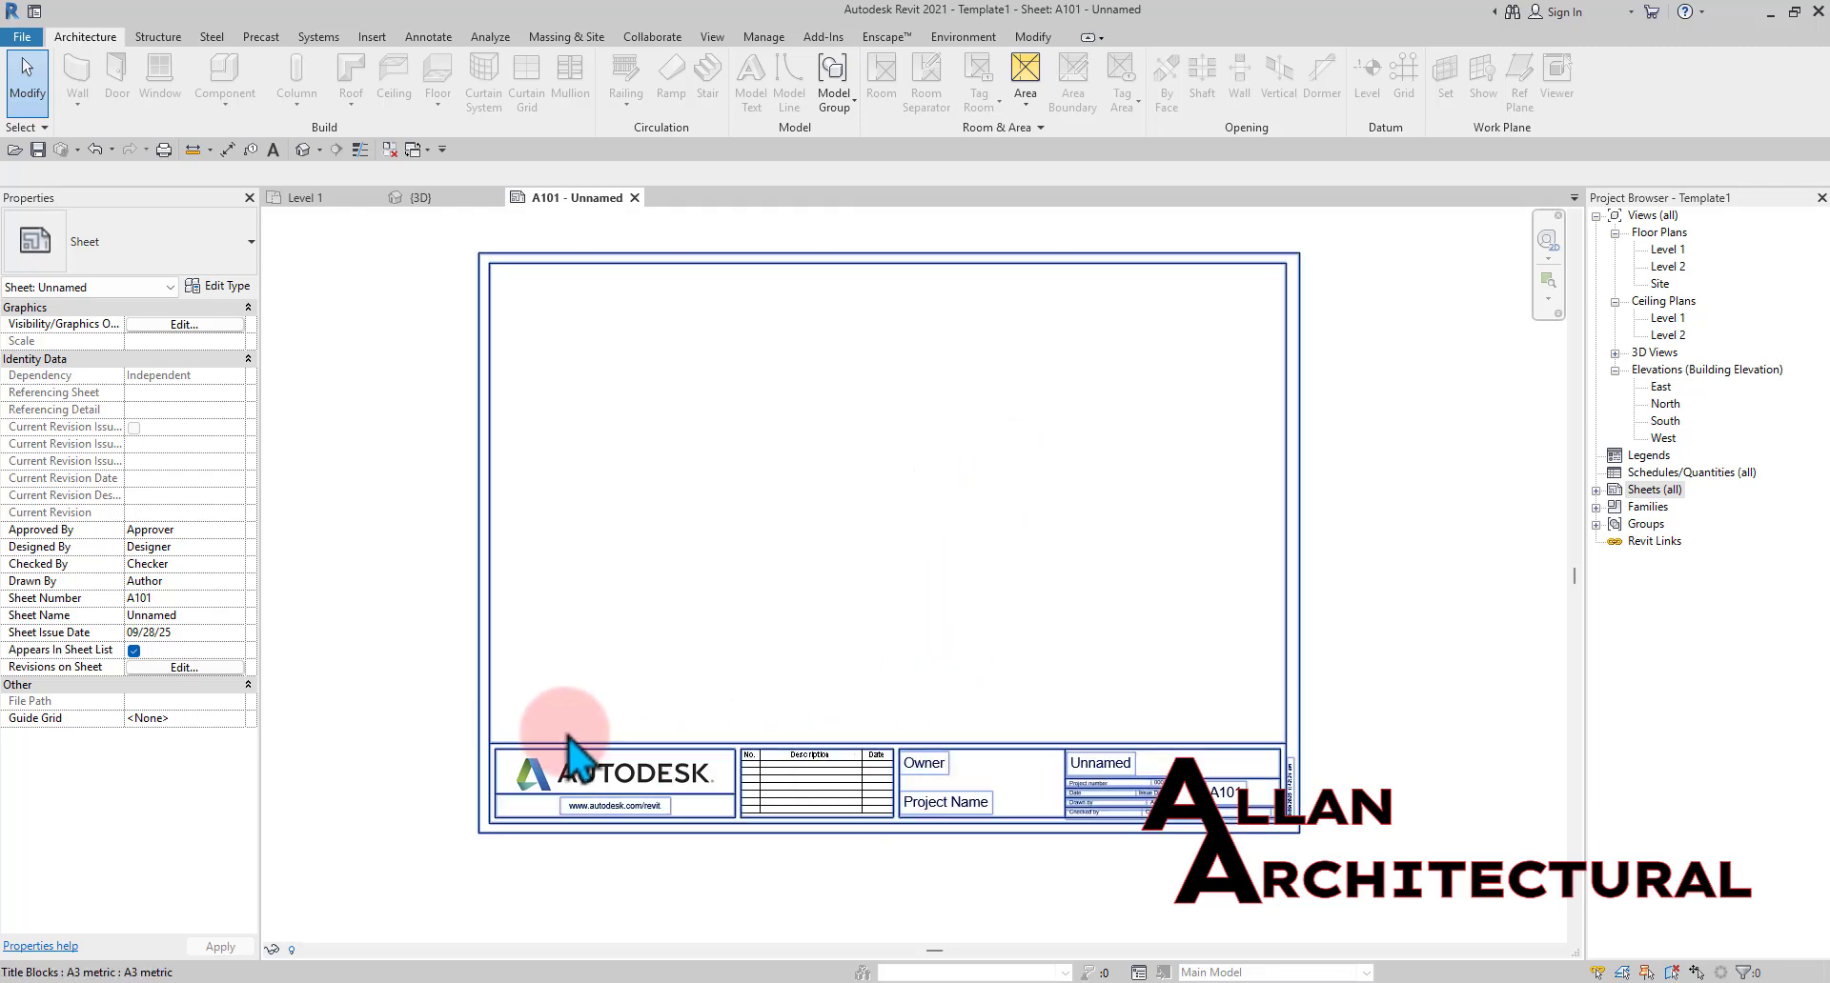
Open the sheet's A3 metric title block family for editing and frame the whole sheet
double_click(636, 760)
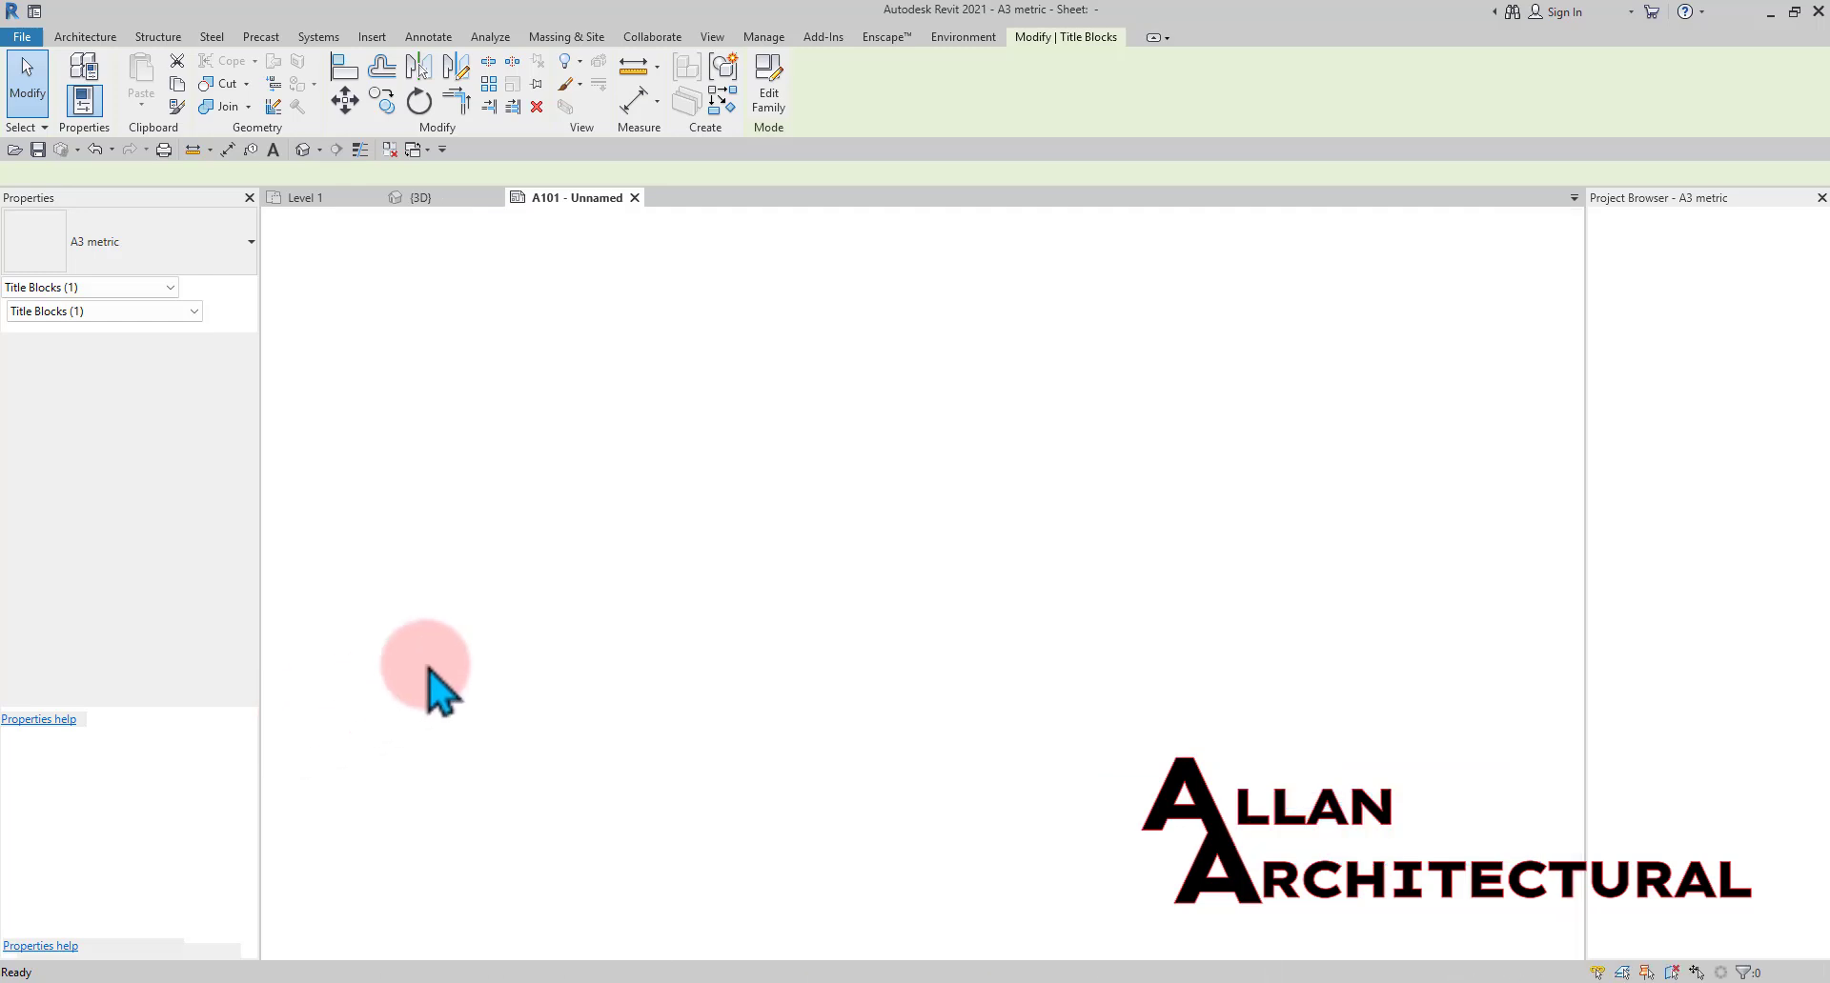
scroll(738, 575, "down", 2)
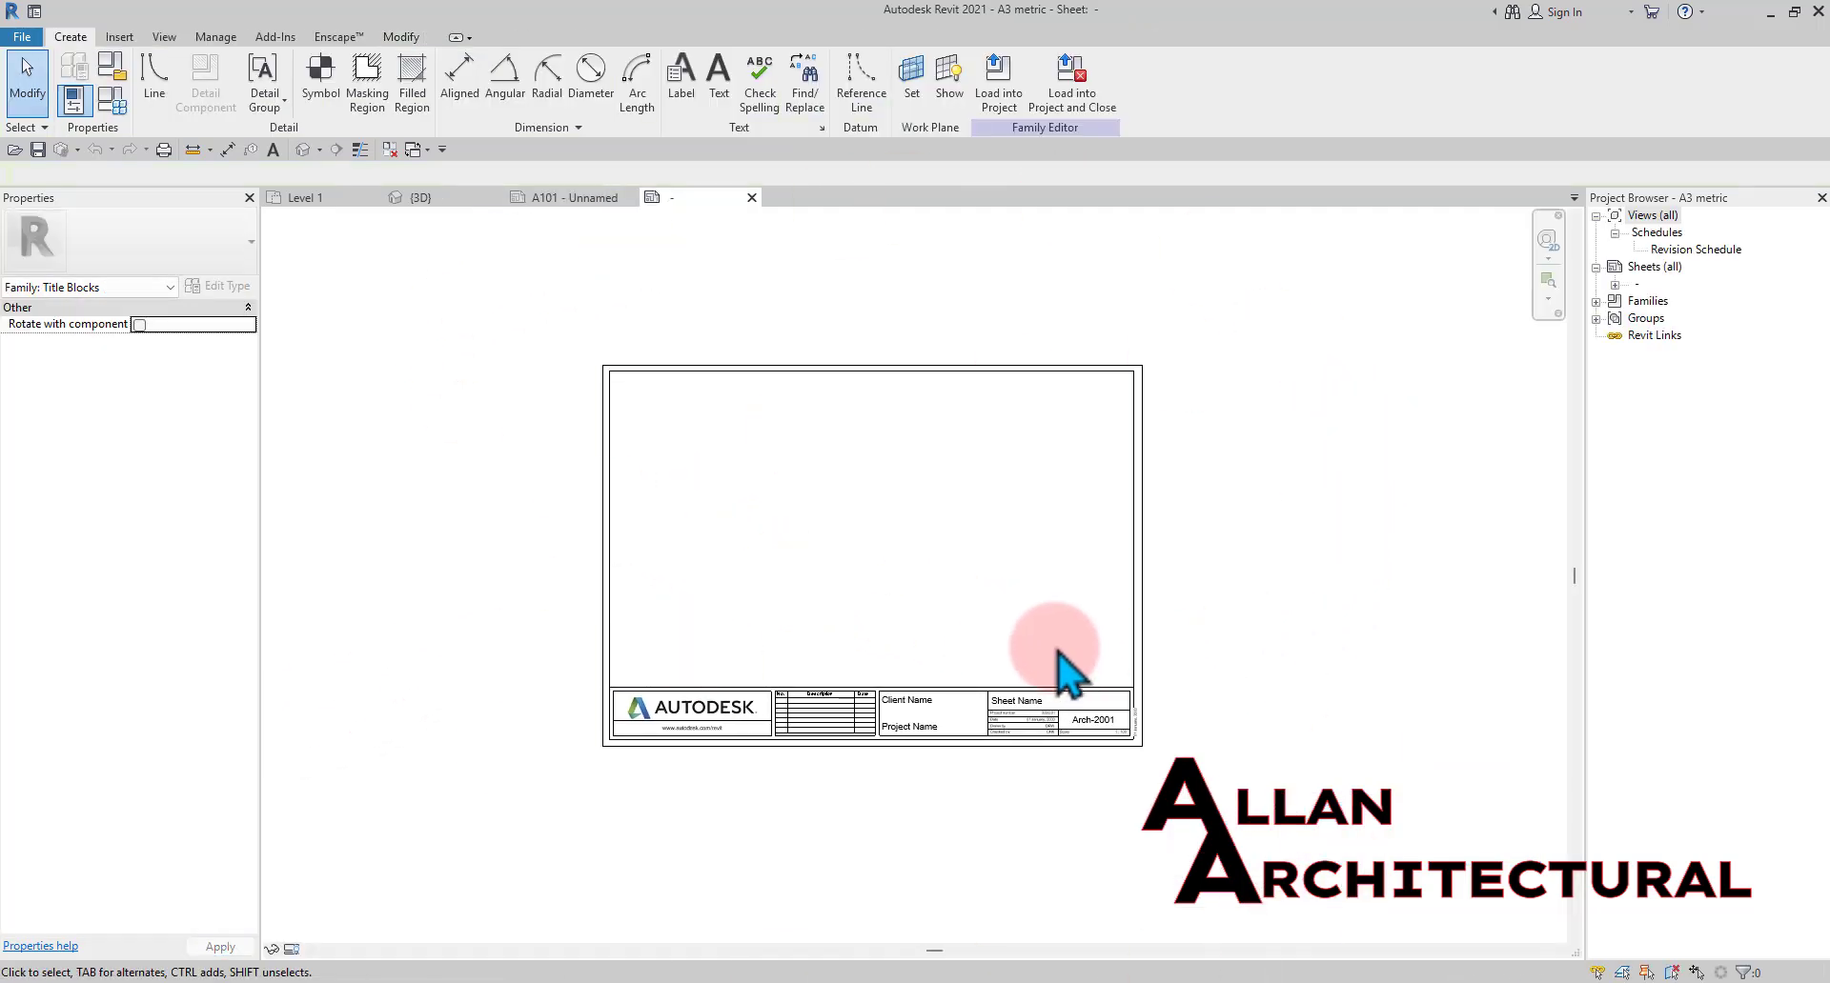
scroll(1170, 650, "up", 2)
left_click_drag(1100, 676, 889, 575)
scroll(890, 575, "down", 1)
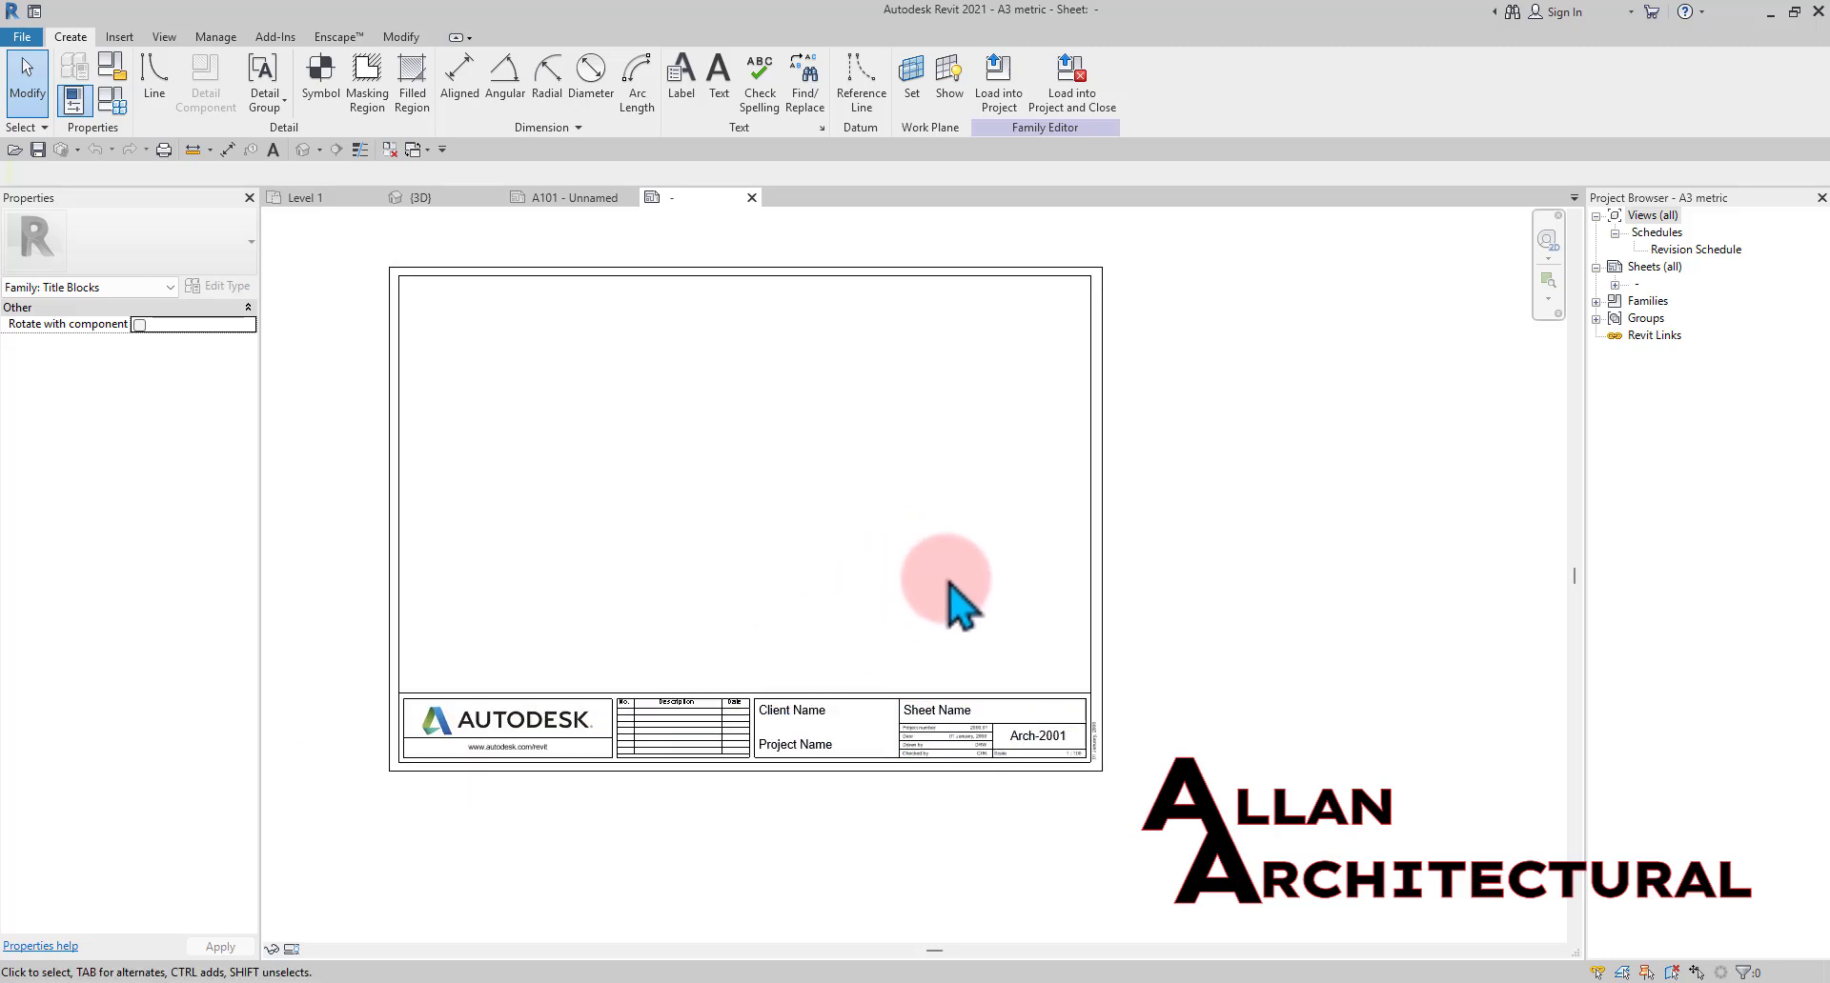
scroll(951, 585, "down", 1)
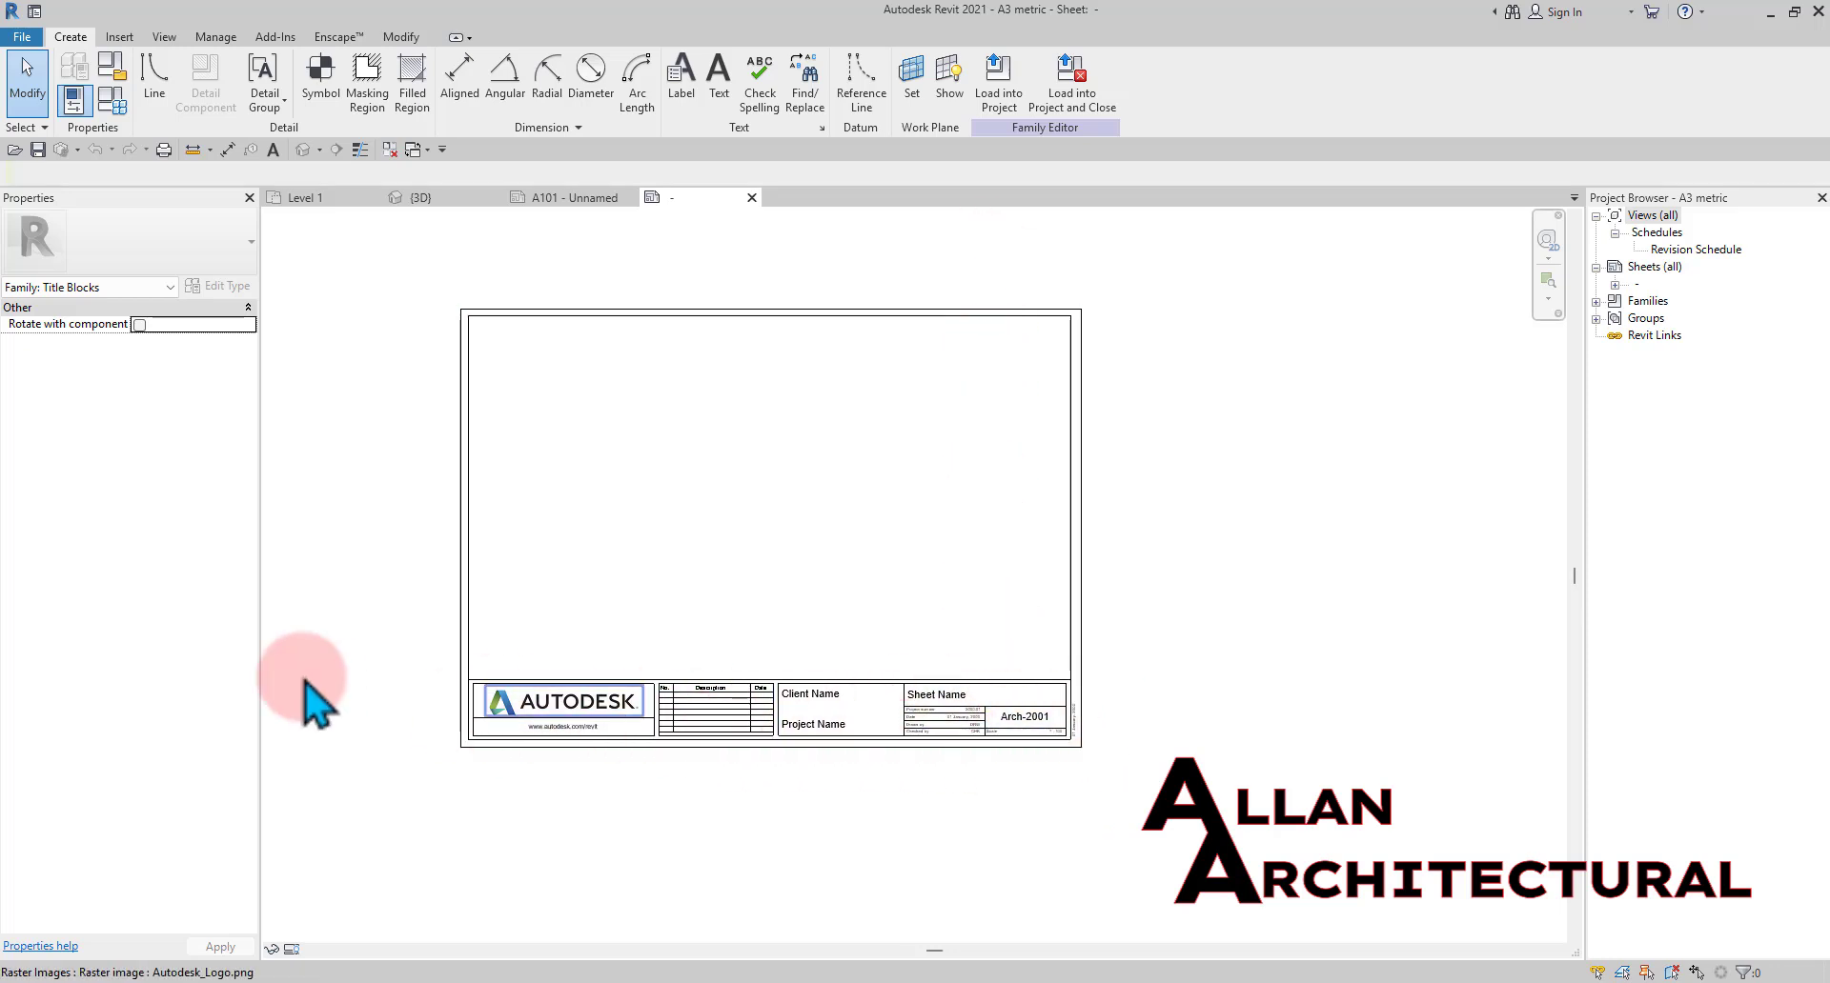
Delete the logo, revision table, labels and dividing lines from the strip along the sheet's lower border
scroll(1052, 766, "up", 1)
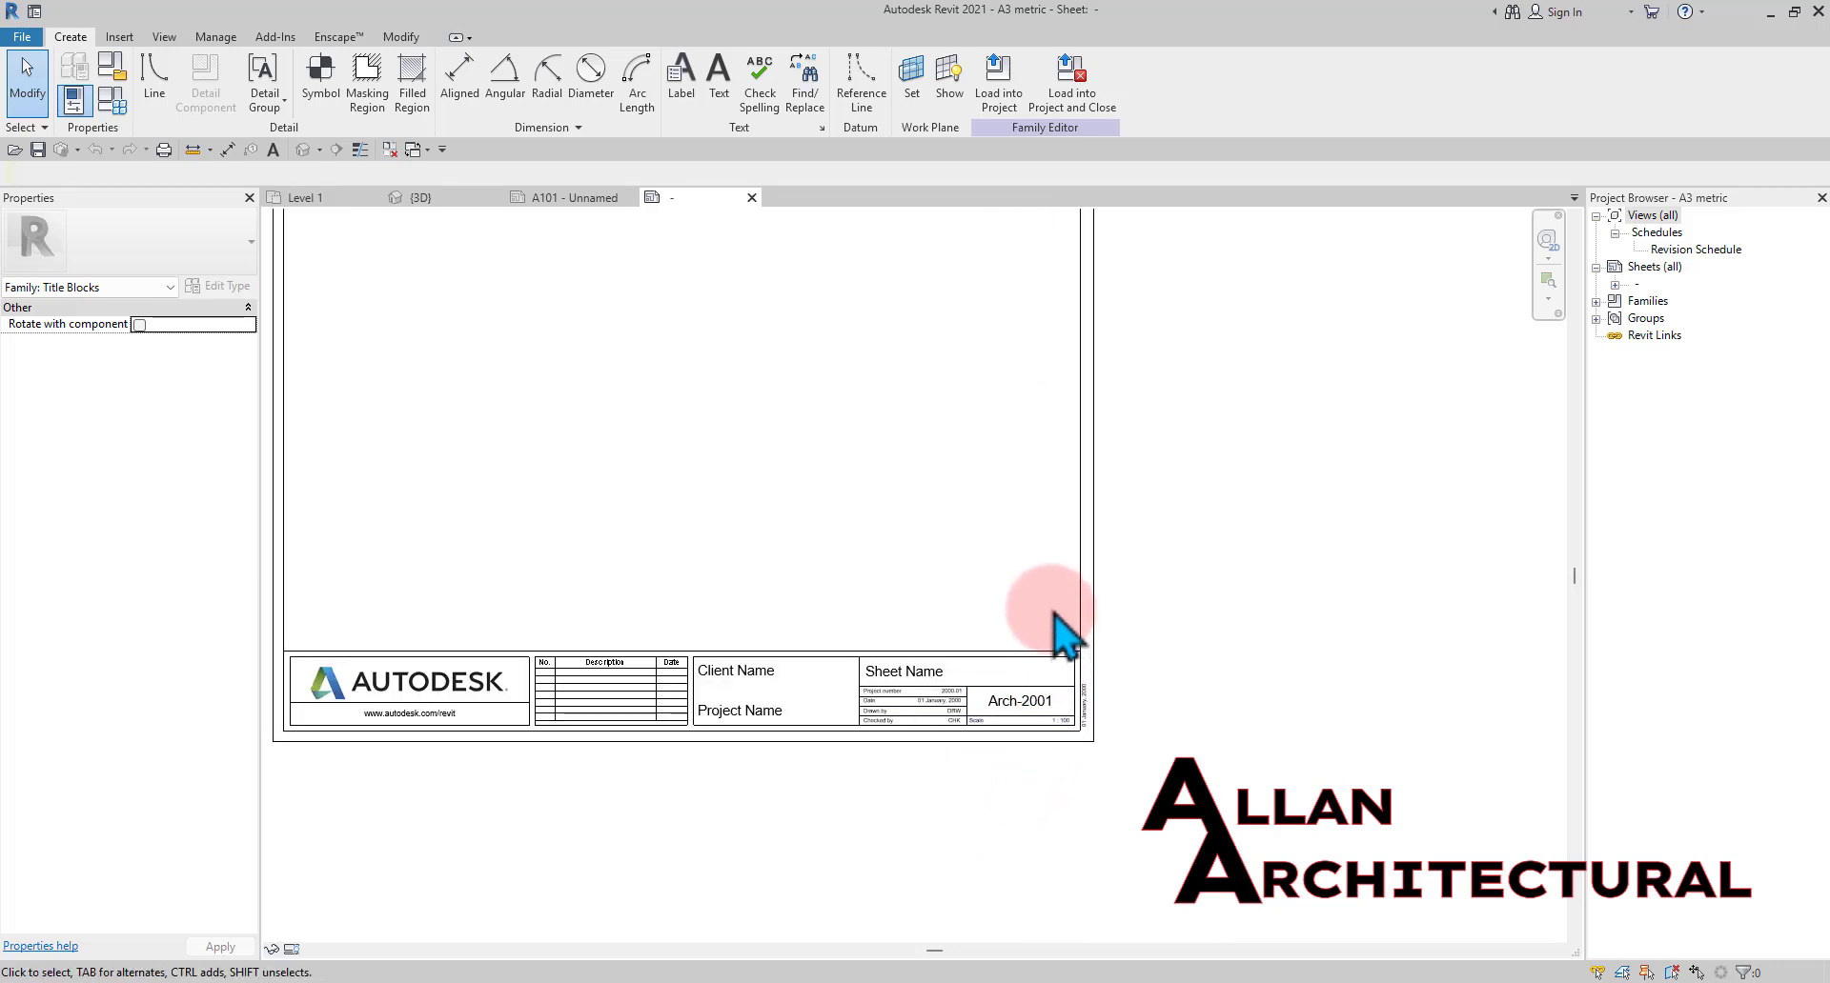
left_click_drag(1052, 611, 311, 730)
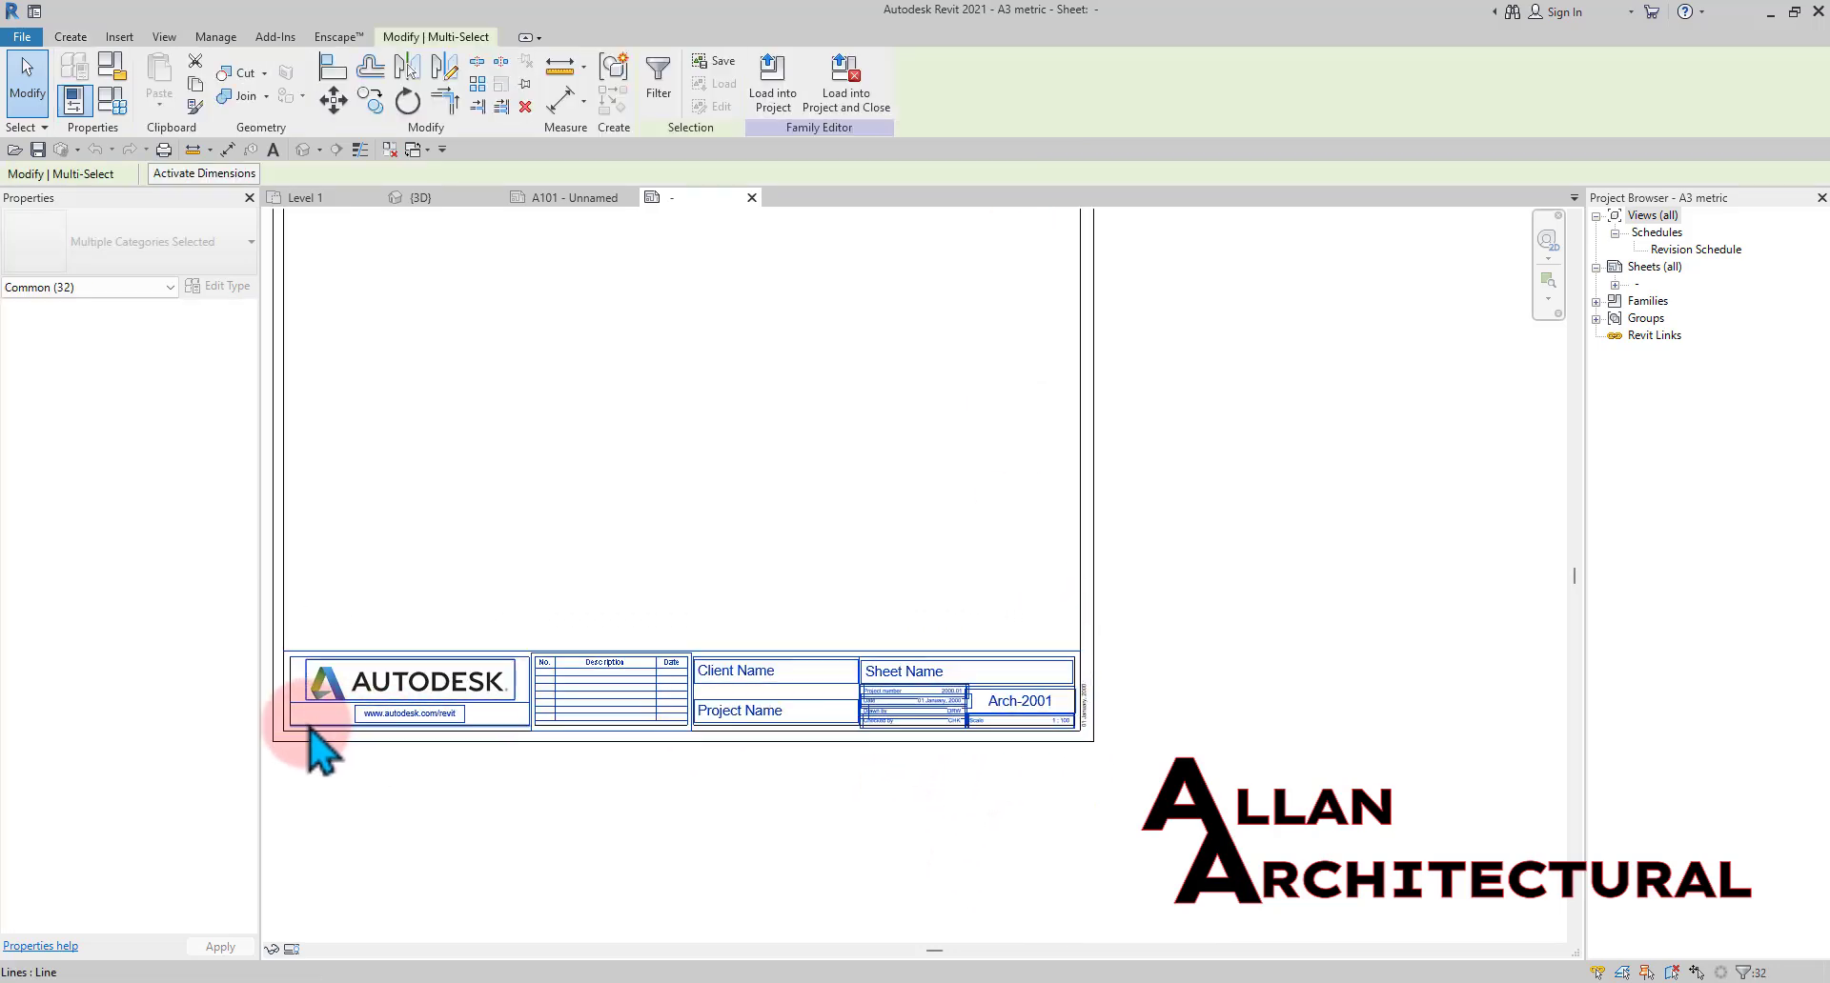
key("e")
Delete the rotated date label and the short vertical line at the sheet's lower-right corner
scroll(1090, 715, "up", 2)
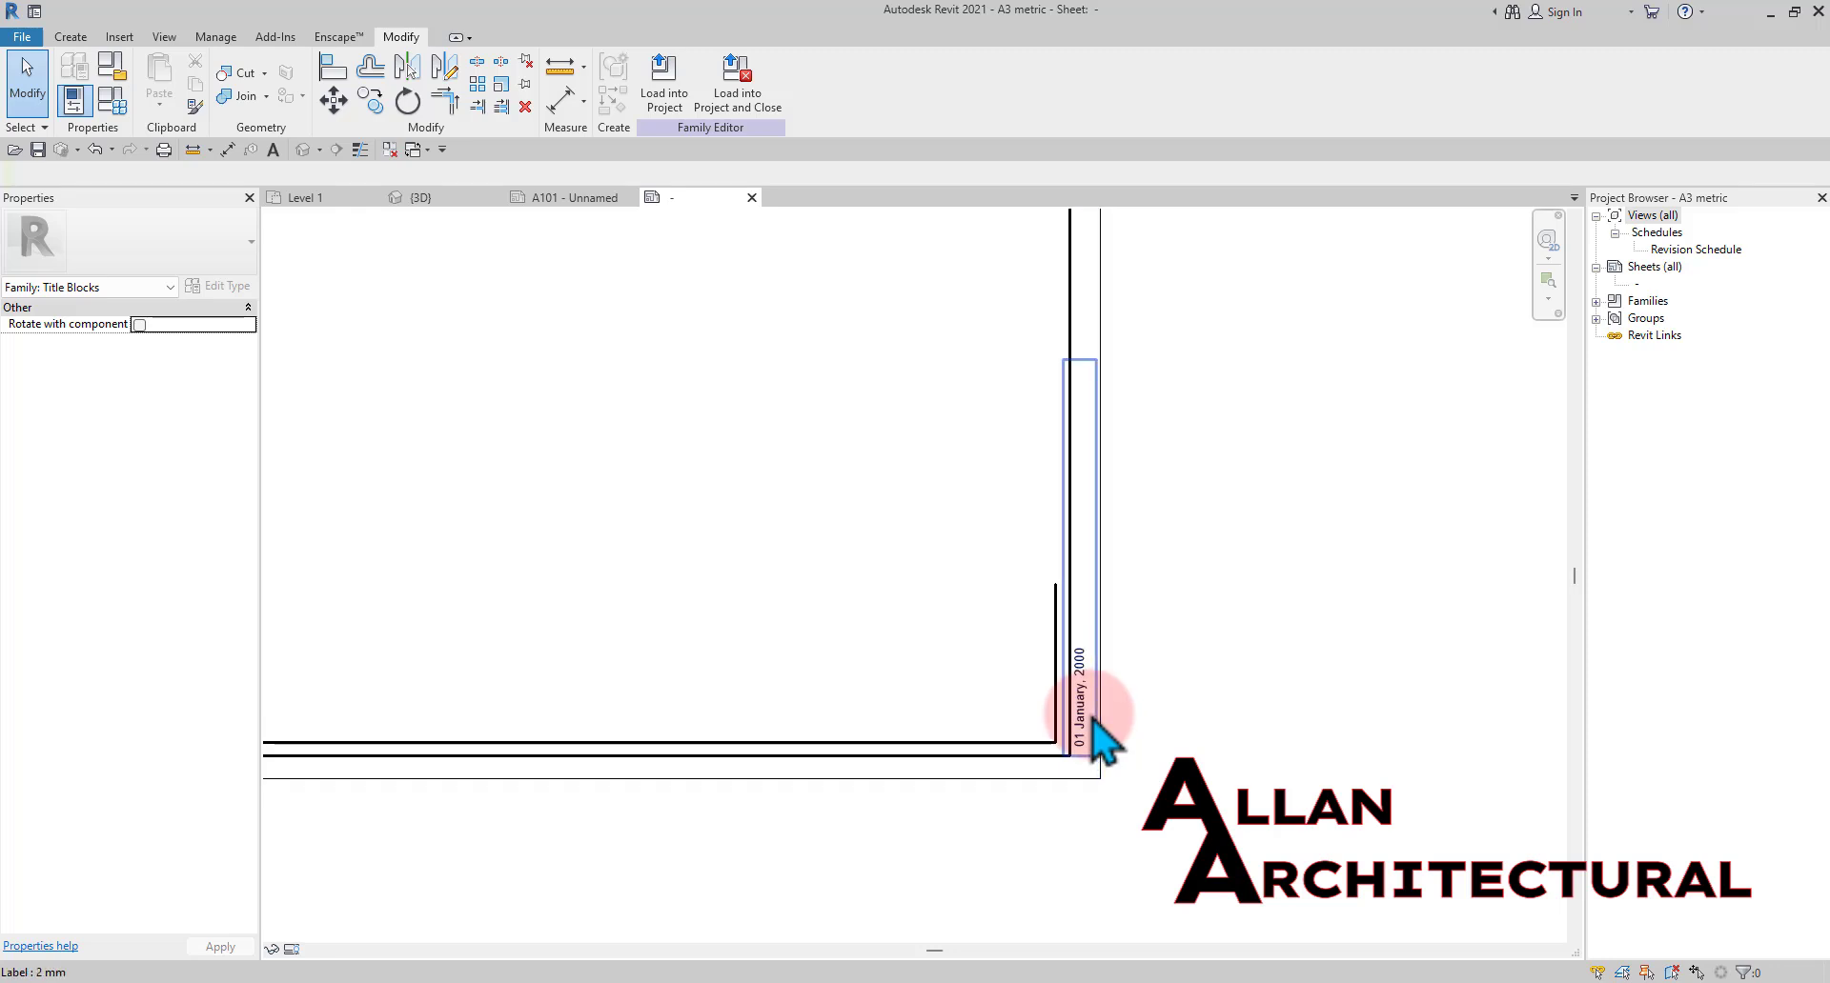
left_click(1093, 718)
key("Delete")
left_click(1061, 713)
key("d")
key("e")
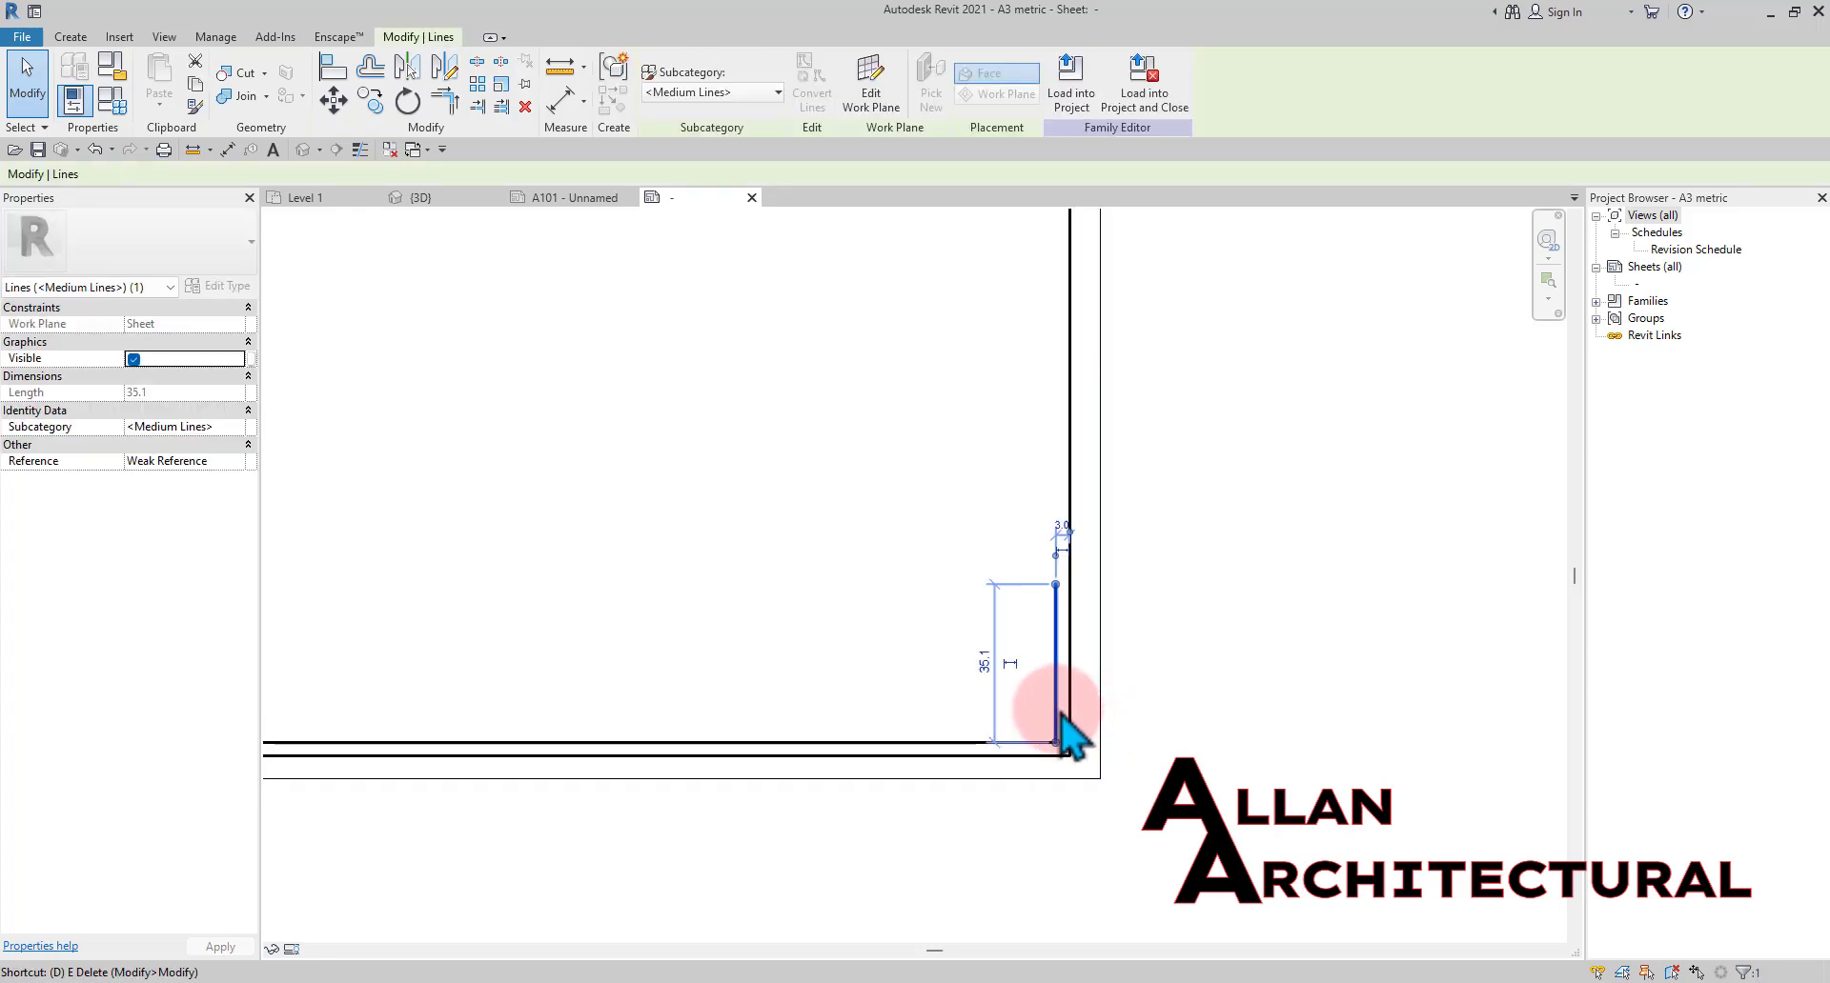
Delete the leftover title block line work at the sheet's lower-left corner
scroll(1056, 705, "down", 6)
scroll(977, 696, "up", 1)
middle_click_drag(595, 699, 1225, 726)
scroll(1021, 781, "up", 5)
left_click_drag(875, 683, 804, 755)
key("d")
key("e")
scroll(829, 632, "down", 5)
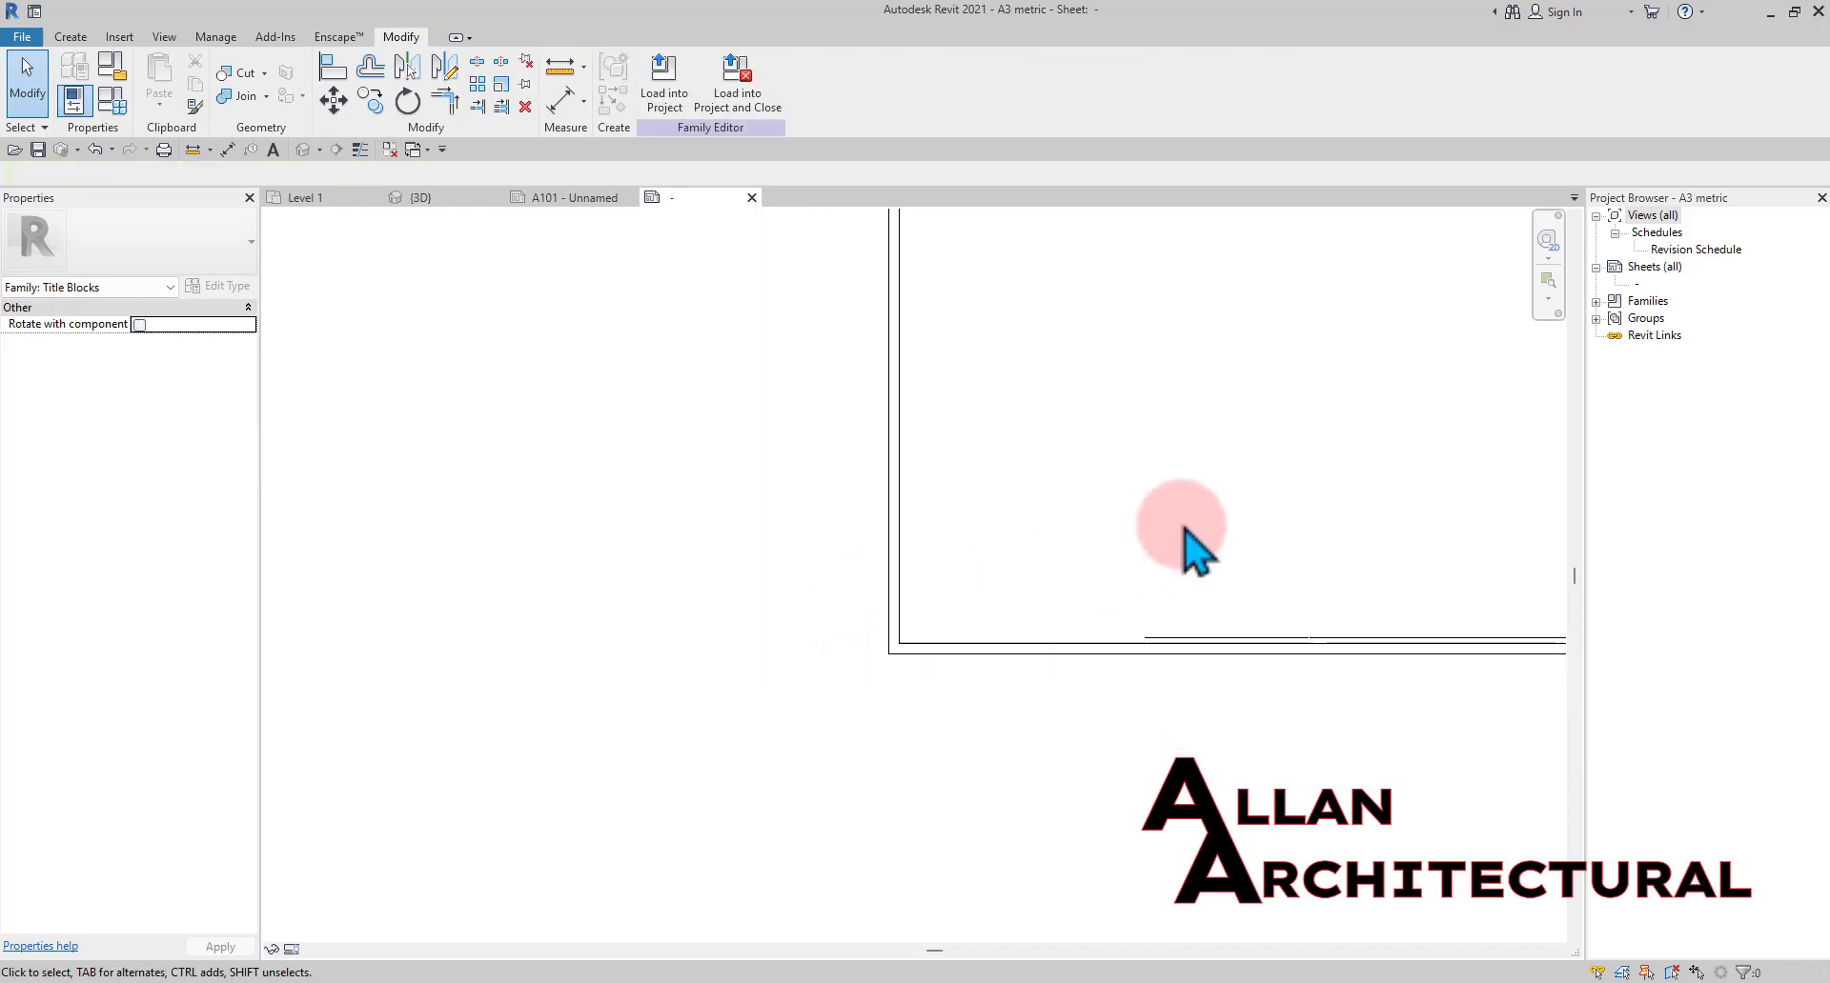
Draw a vertical line in the <Wide Lines> subcategory near the right border, from the inner frame's upper edge to its lower edge
left_click(71, 37)
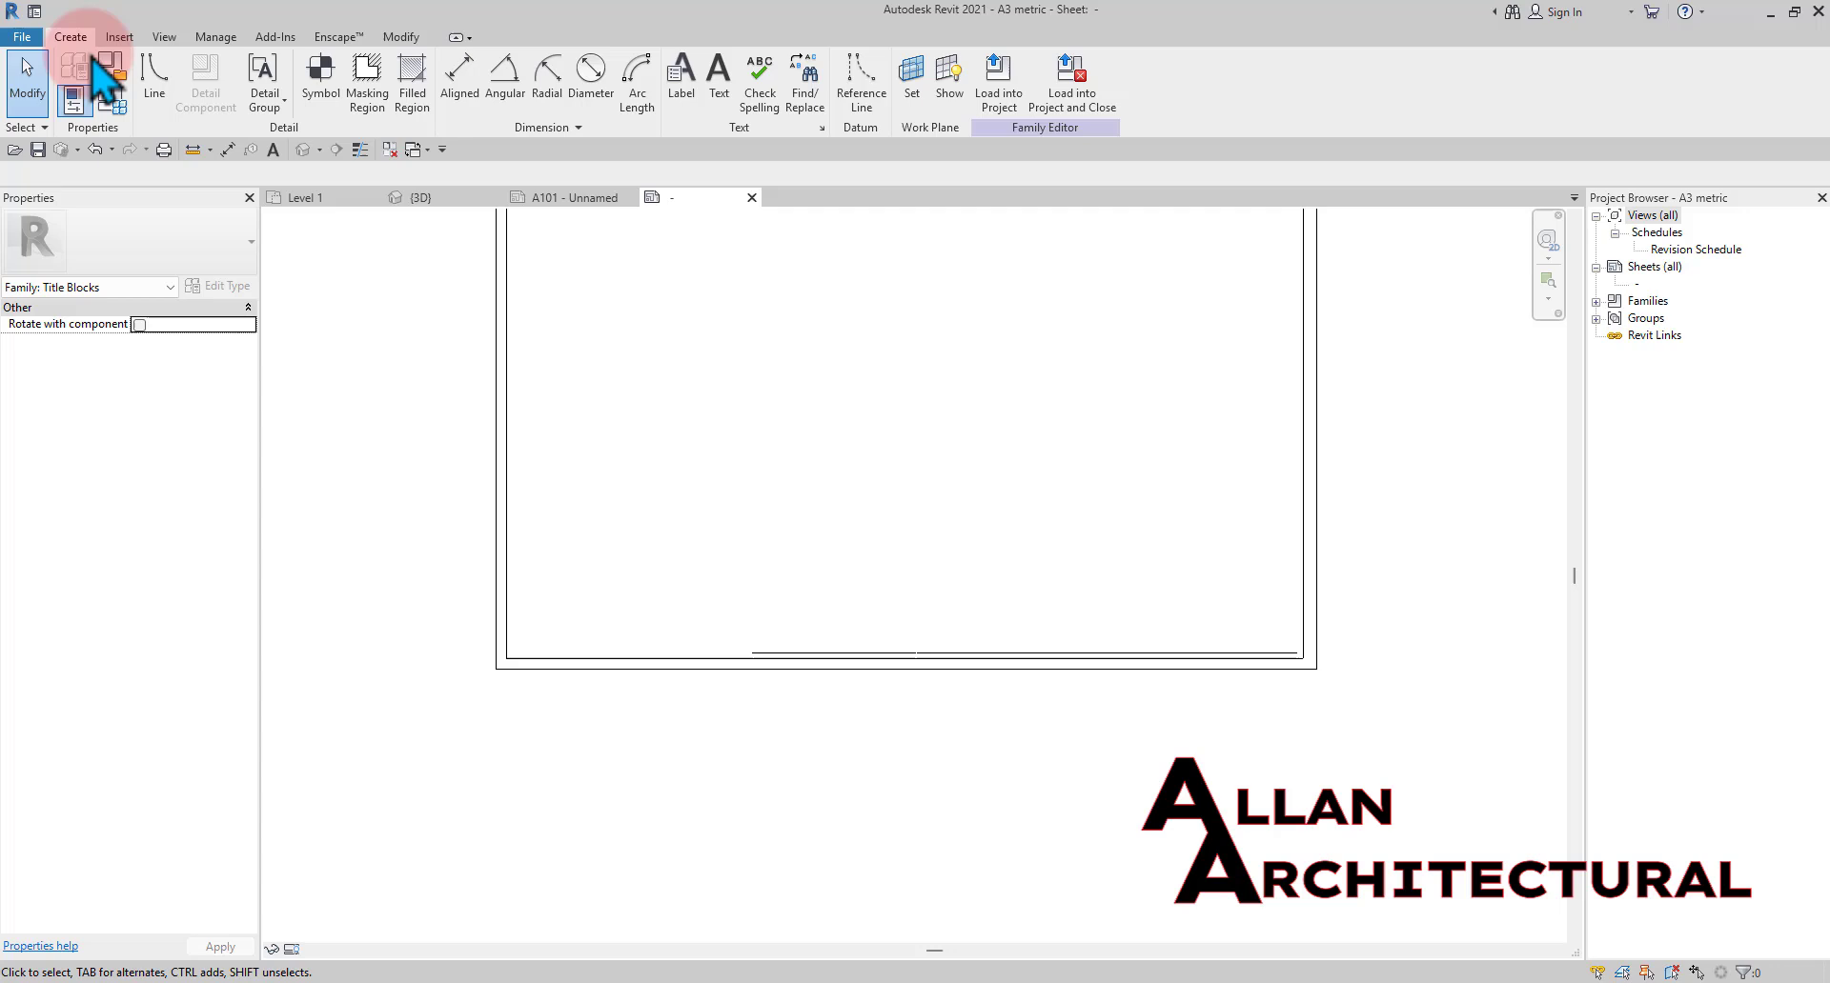
left_click(155, 83)
scroll(1008, 559, "down", 1)
middle_click_drag(978, 229, 894, 347)
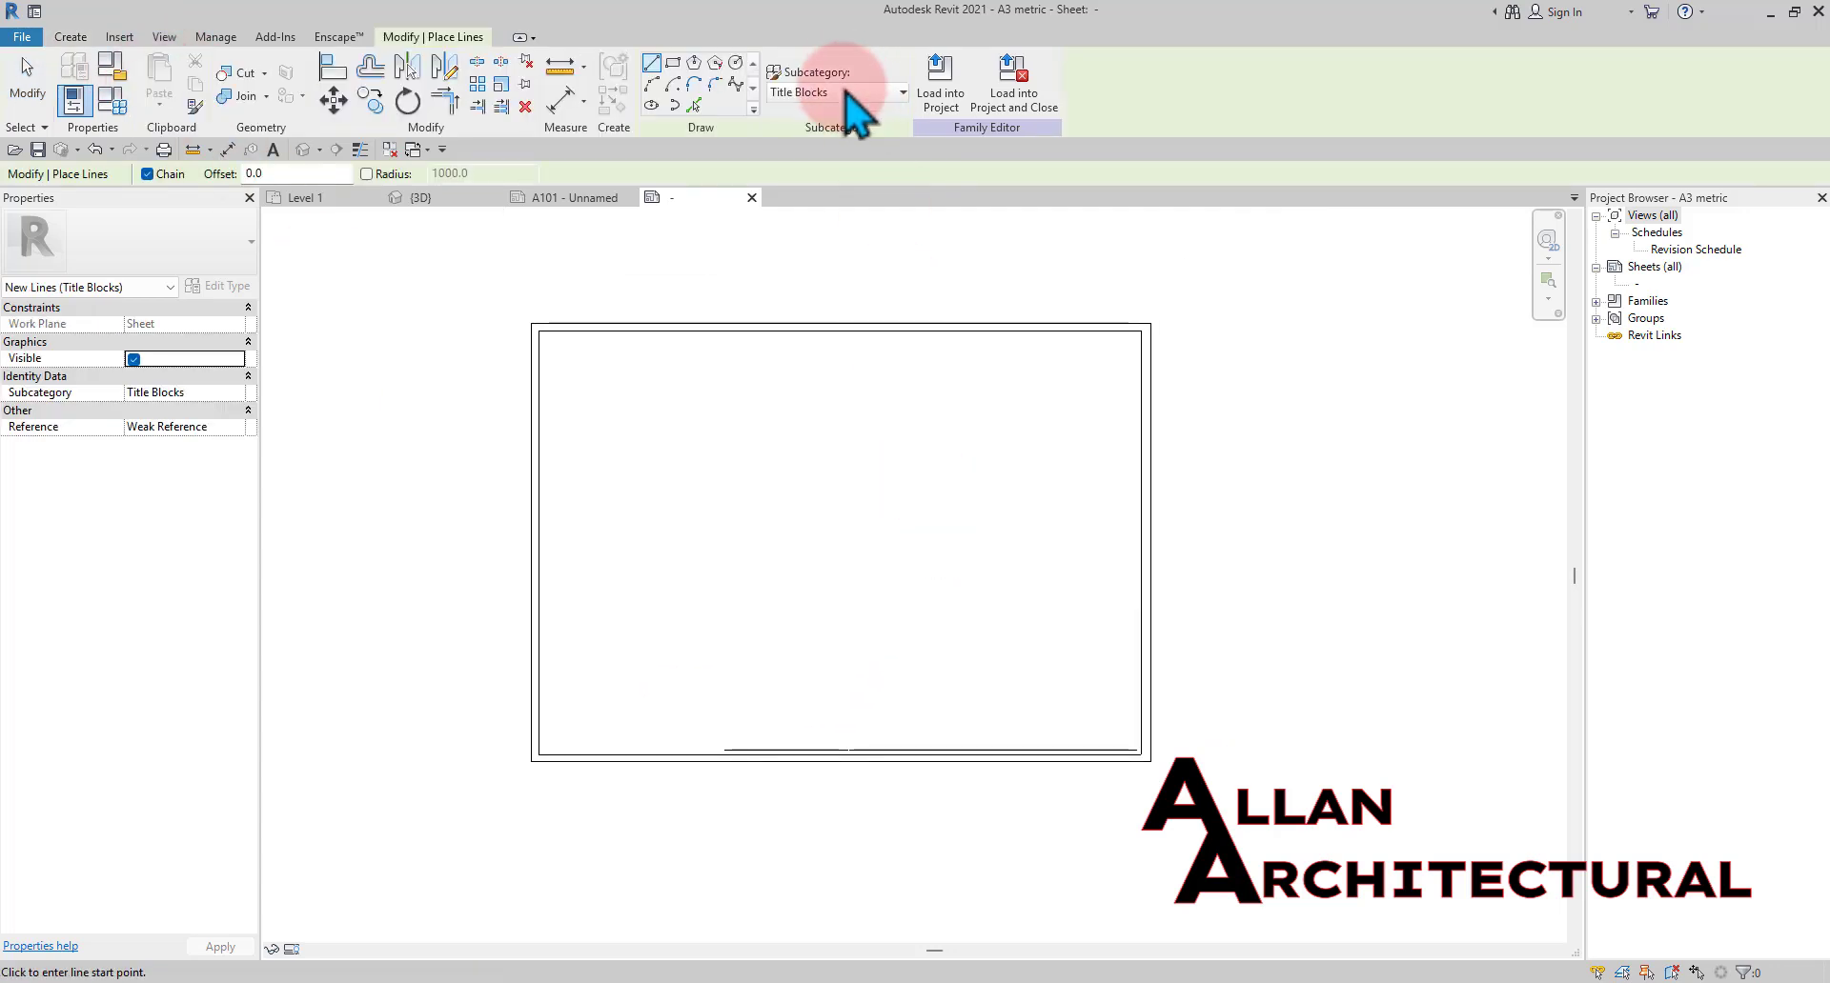
left_click(844, 92)
left_click(810, 194)
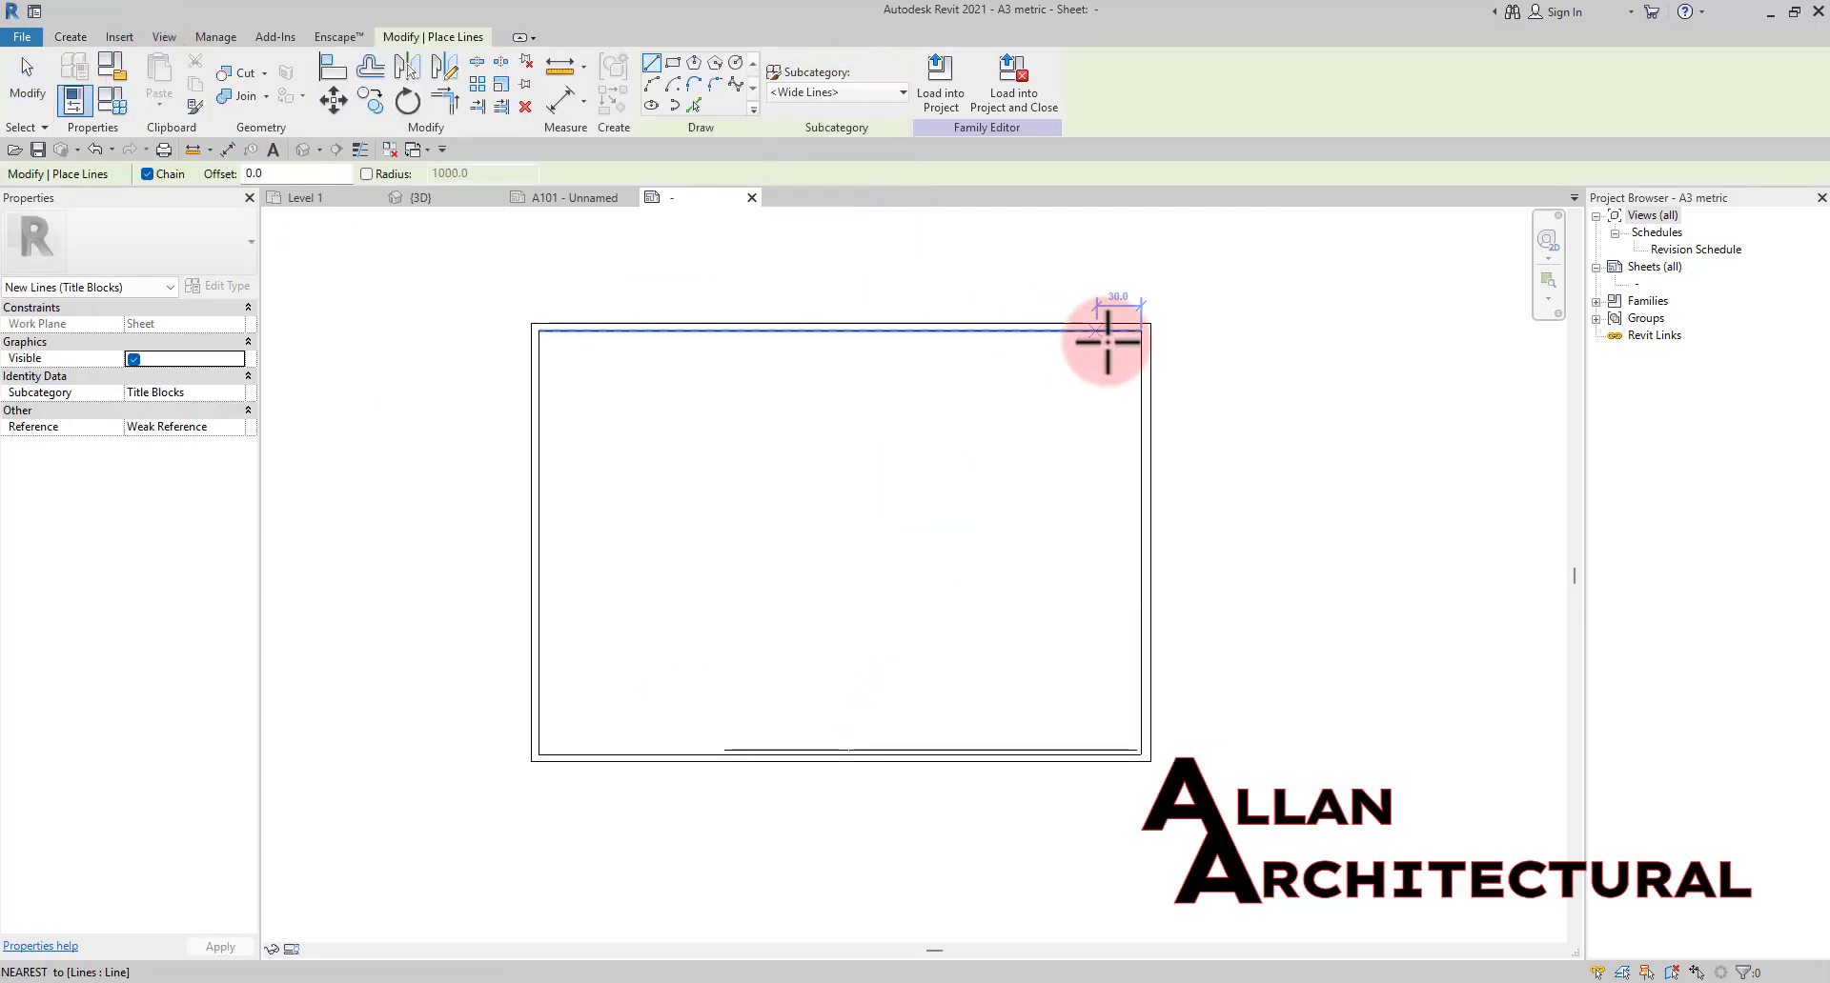
scroll(1096, 342, "up", 3)
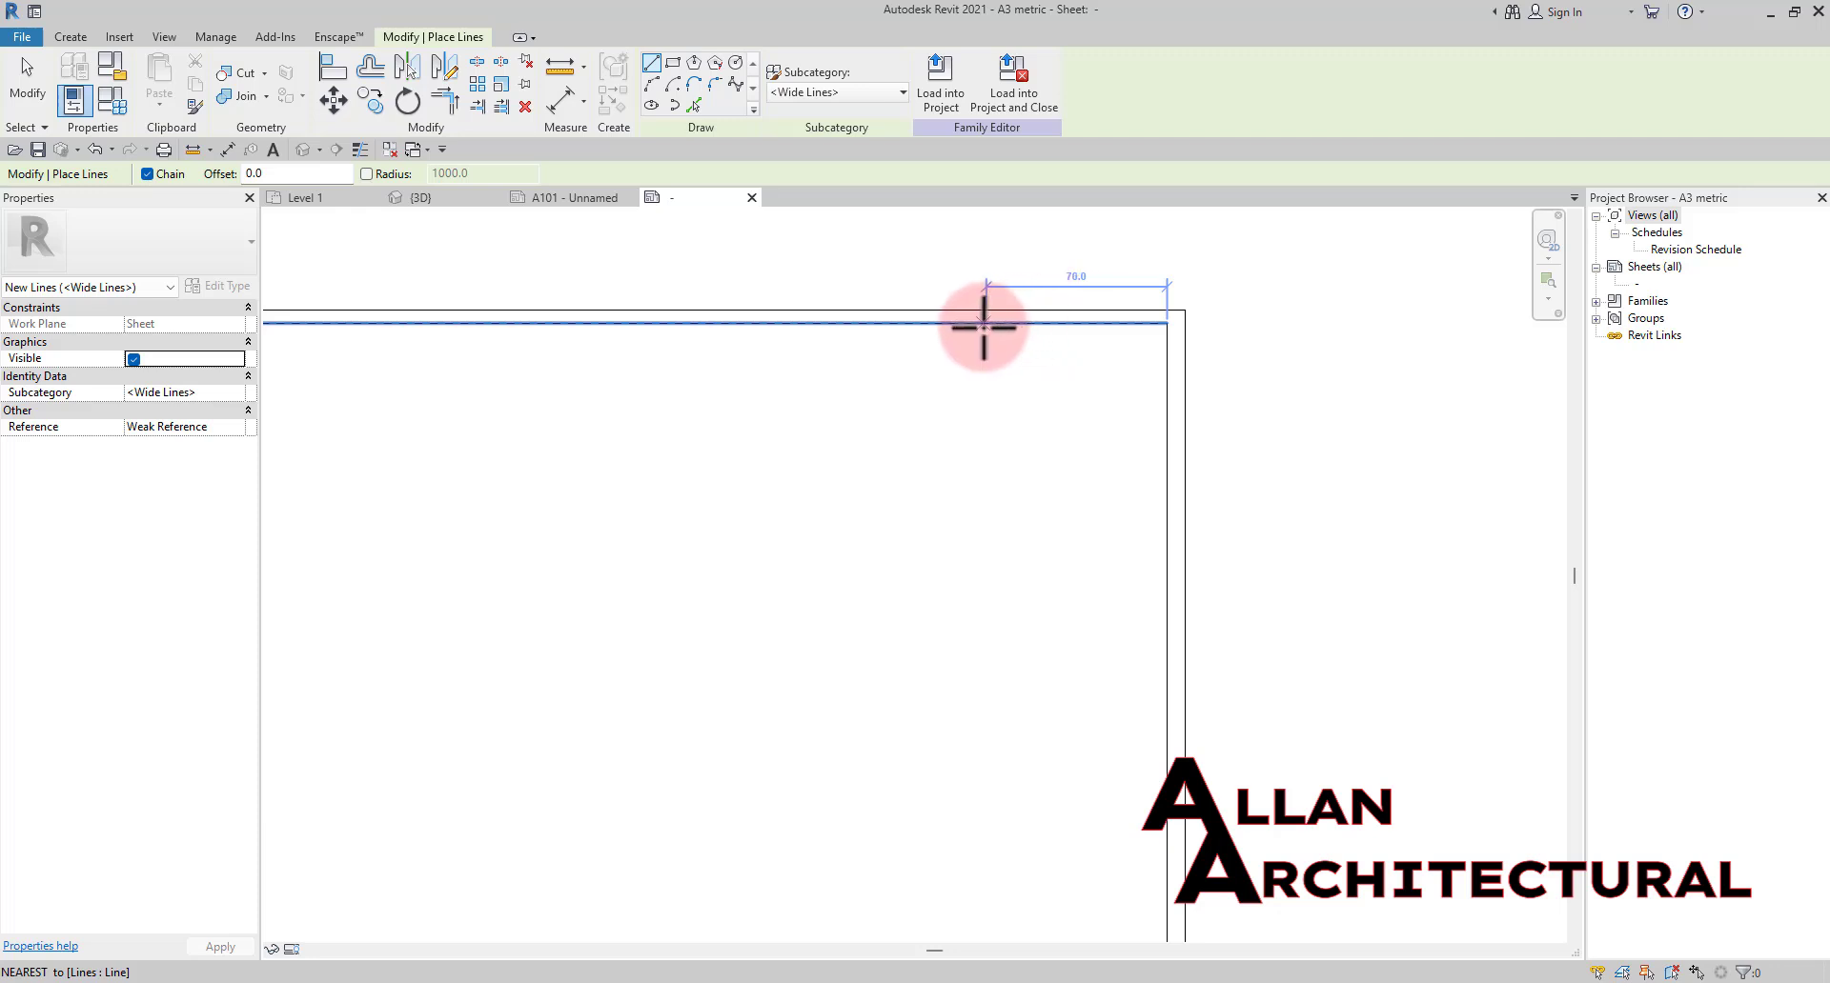
left_click(984, 326)
scroll(982, 343, "down", 3)
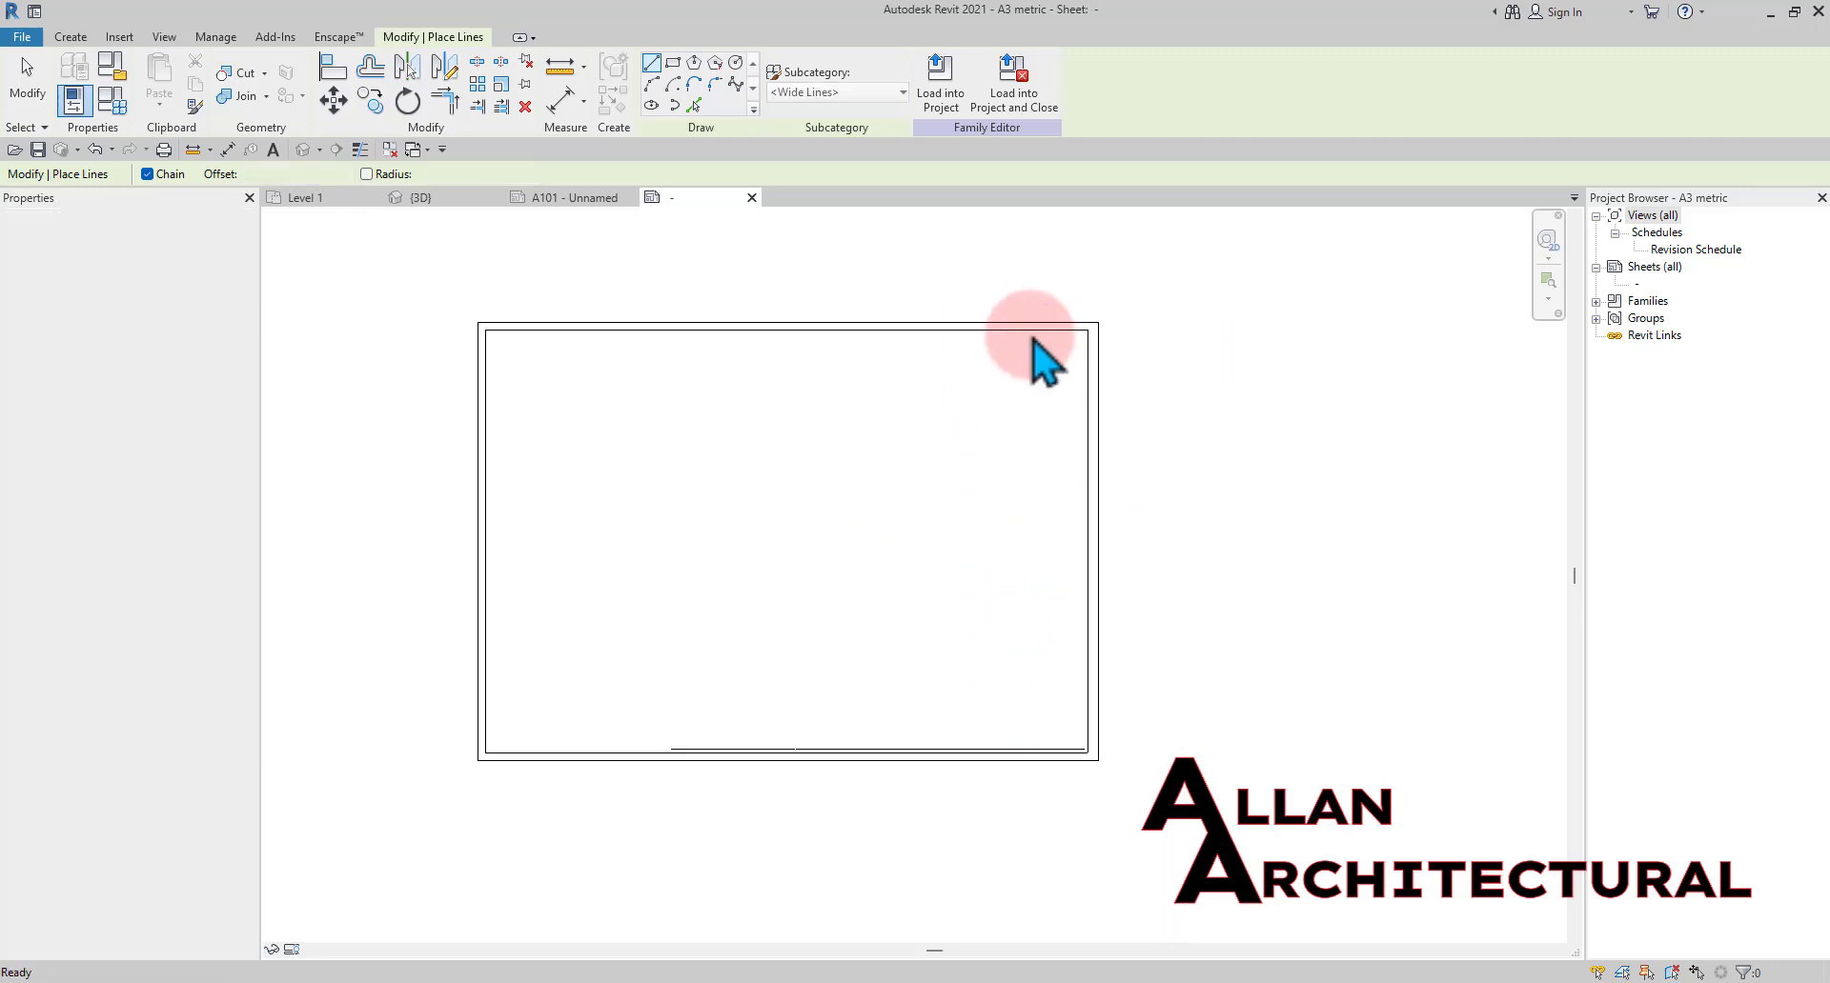
scroll(1032, 329, "up", 1)
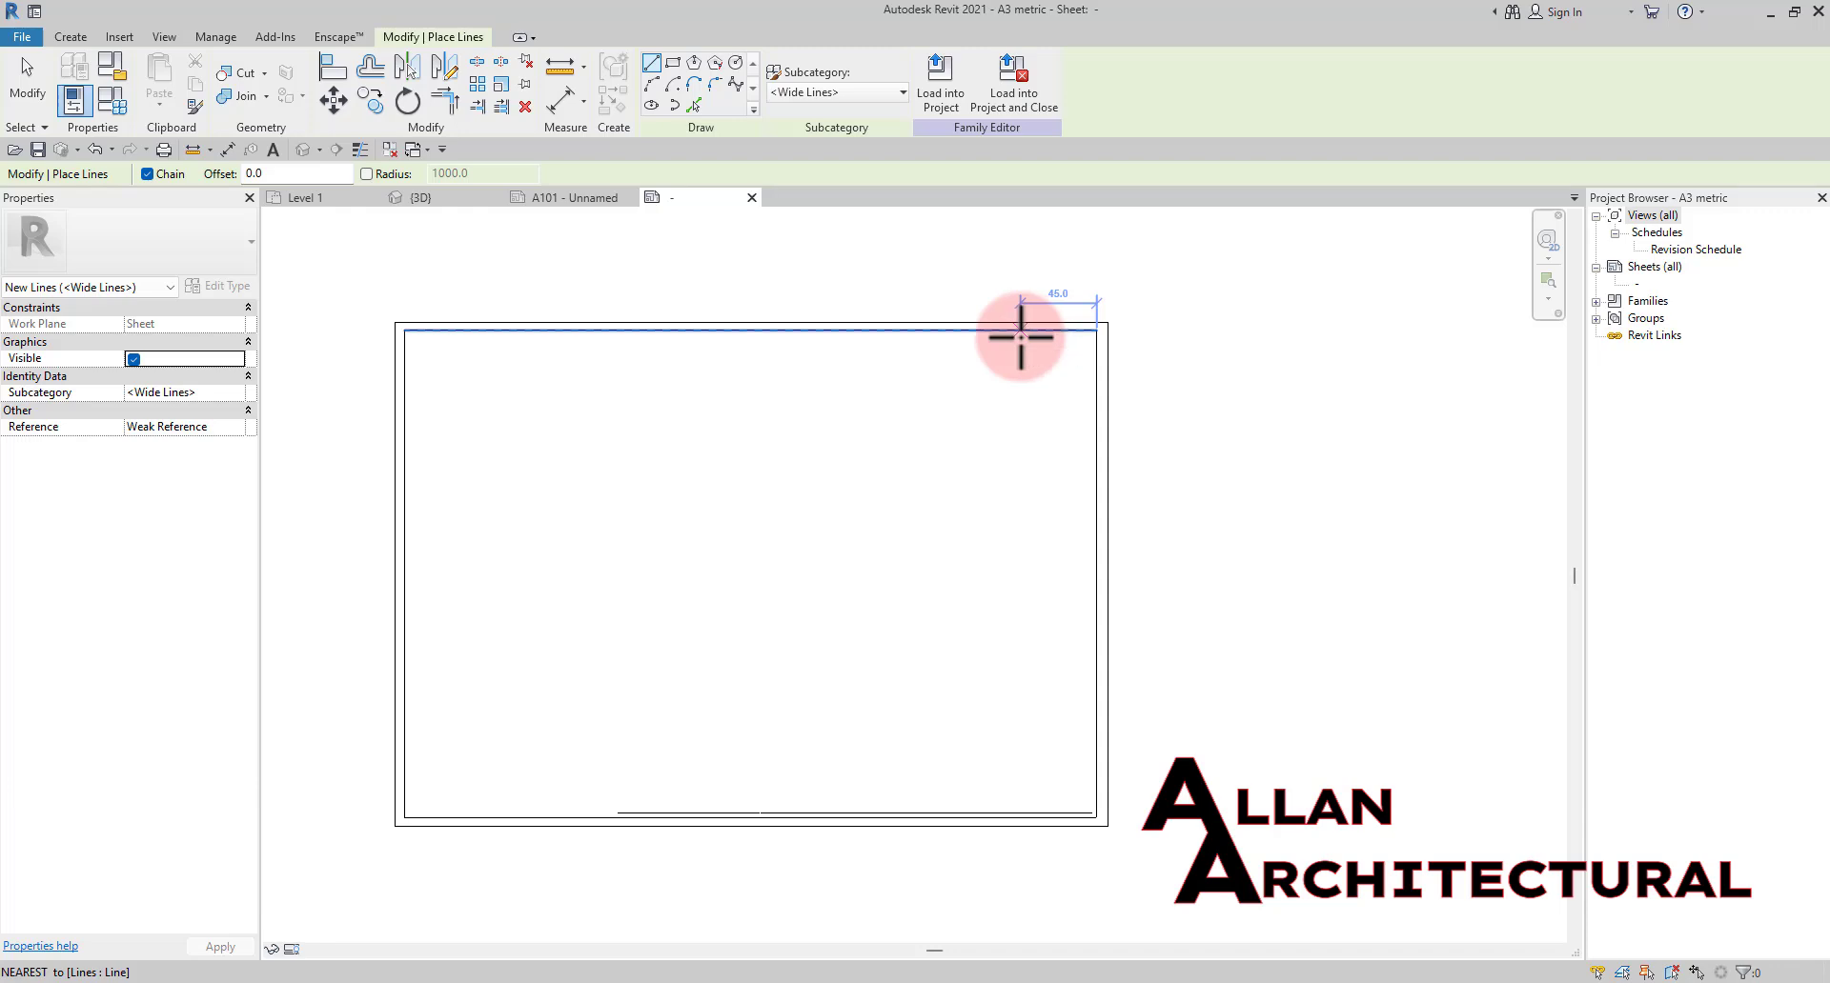
left_click(1012, 331)
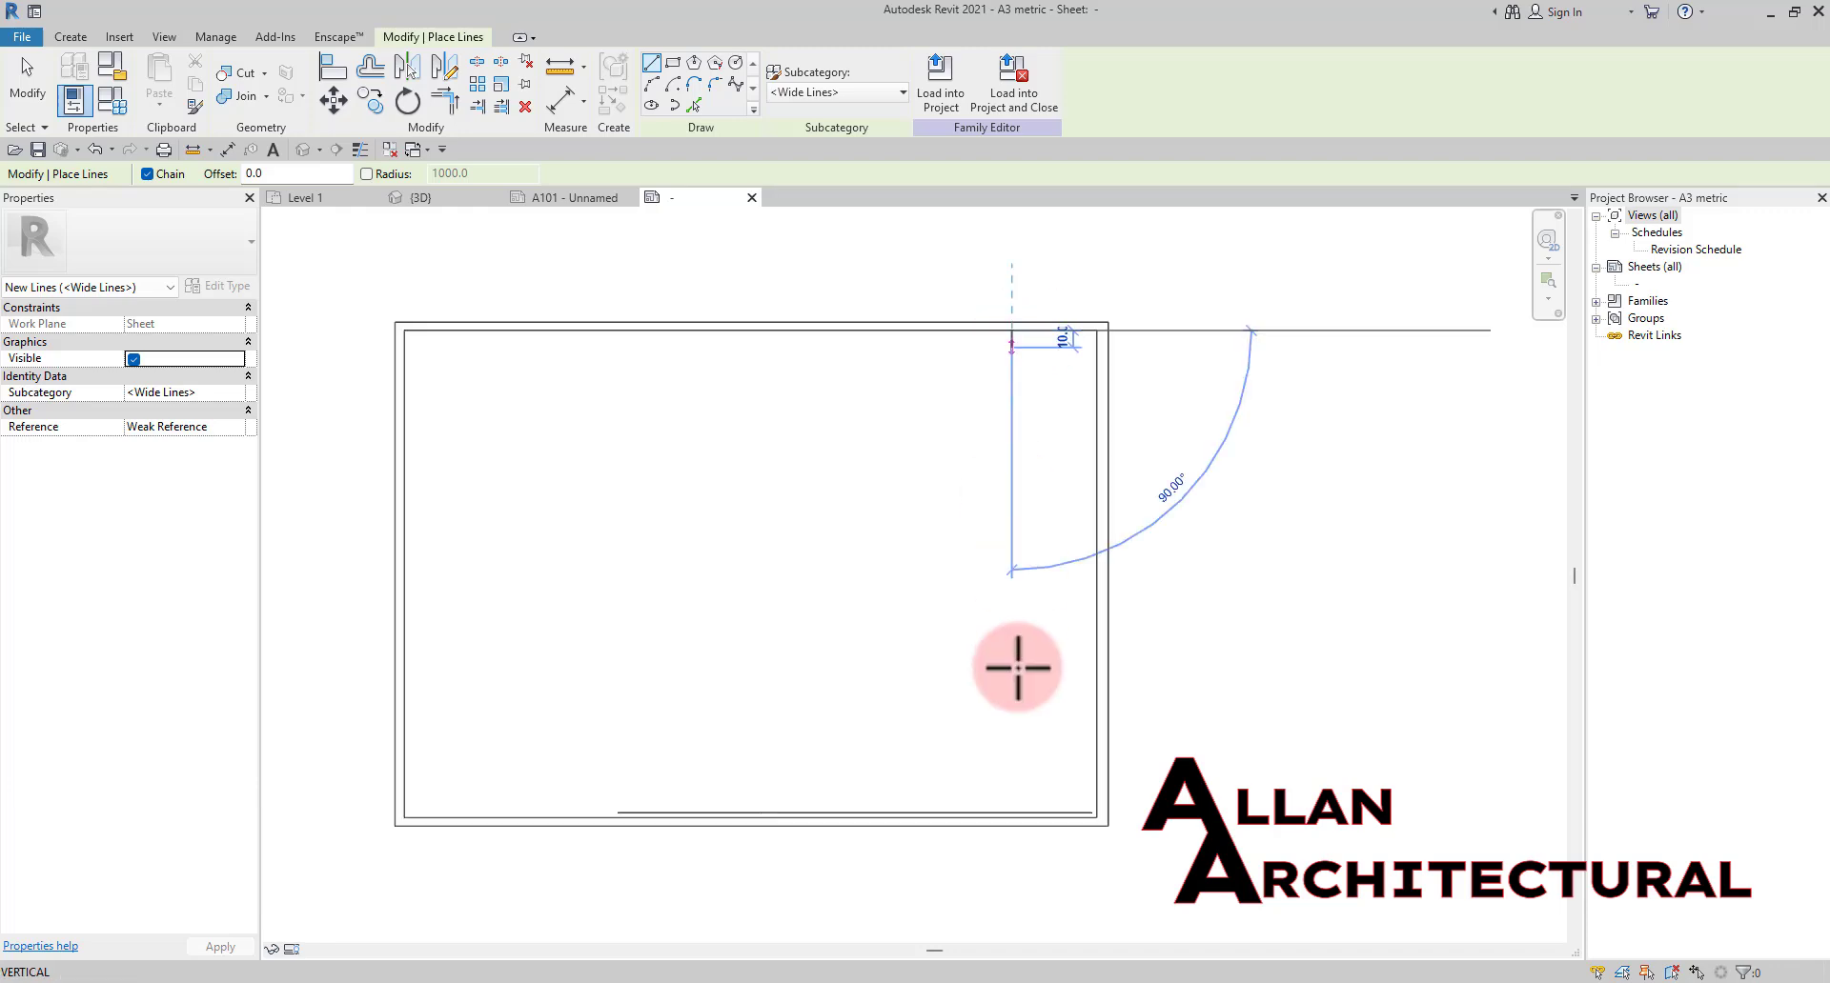
left_click(1005, 815)
scroll(1006, 818, "up", 3)
key("Escape")
key("Escape")
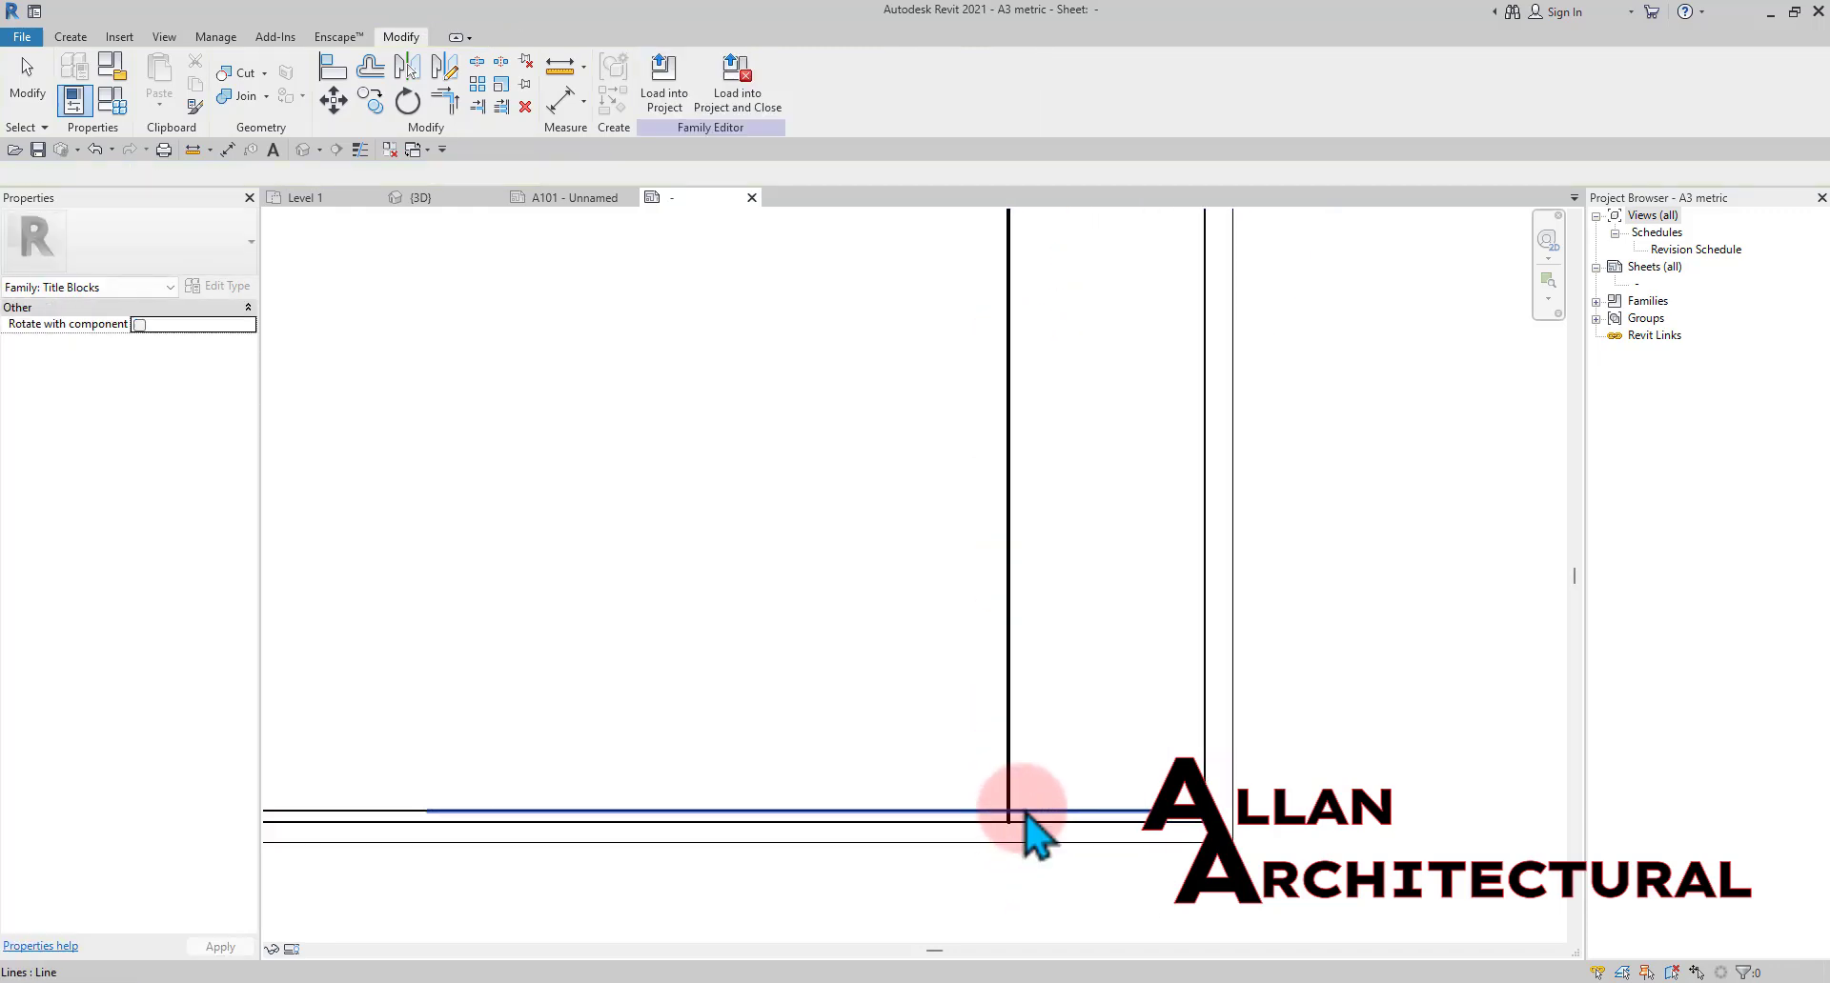
Delete the leftover horizontal line just above the inner frame's lower edge
scroll(1026, 815, "up", 2)
left_click(1027, 815)
key("Delete")
Change the subcategory of the vertical line near the sheet's right border to <Medium Lines>
left_click_drag(1039, 731, 906, 758)
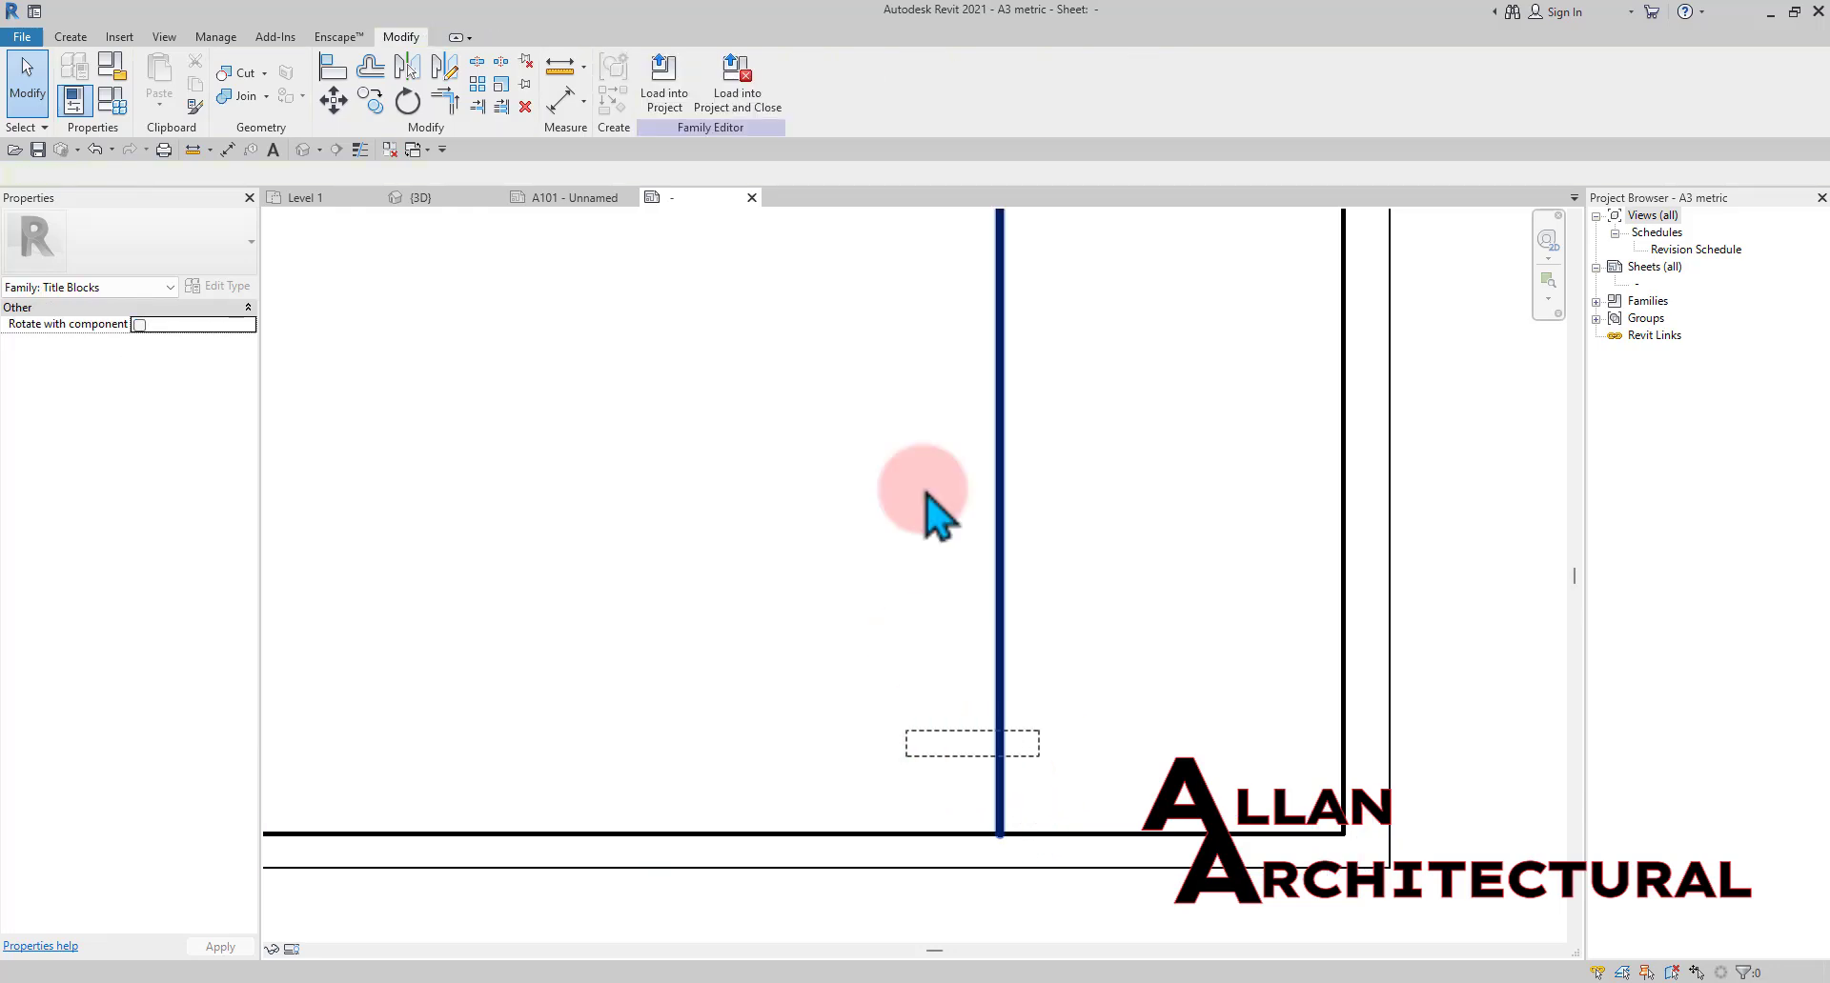
left_click(724, 92)
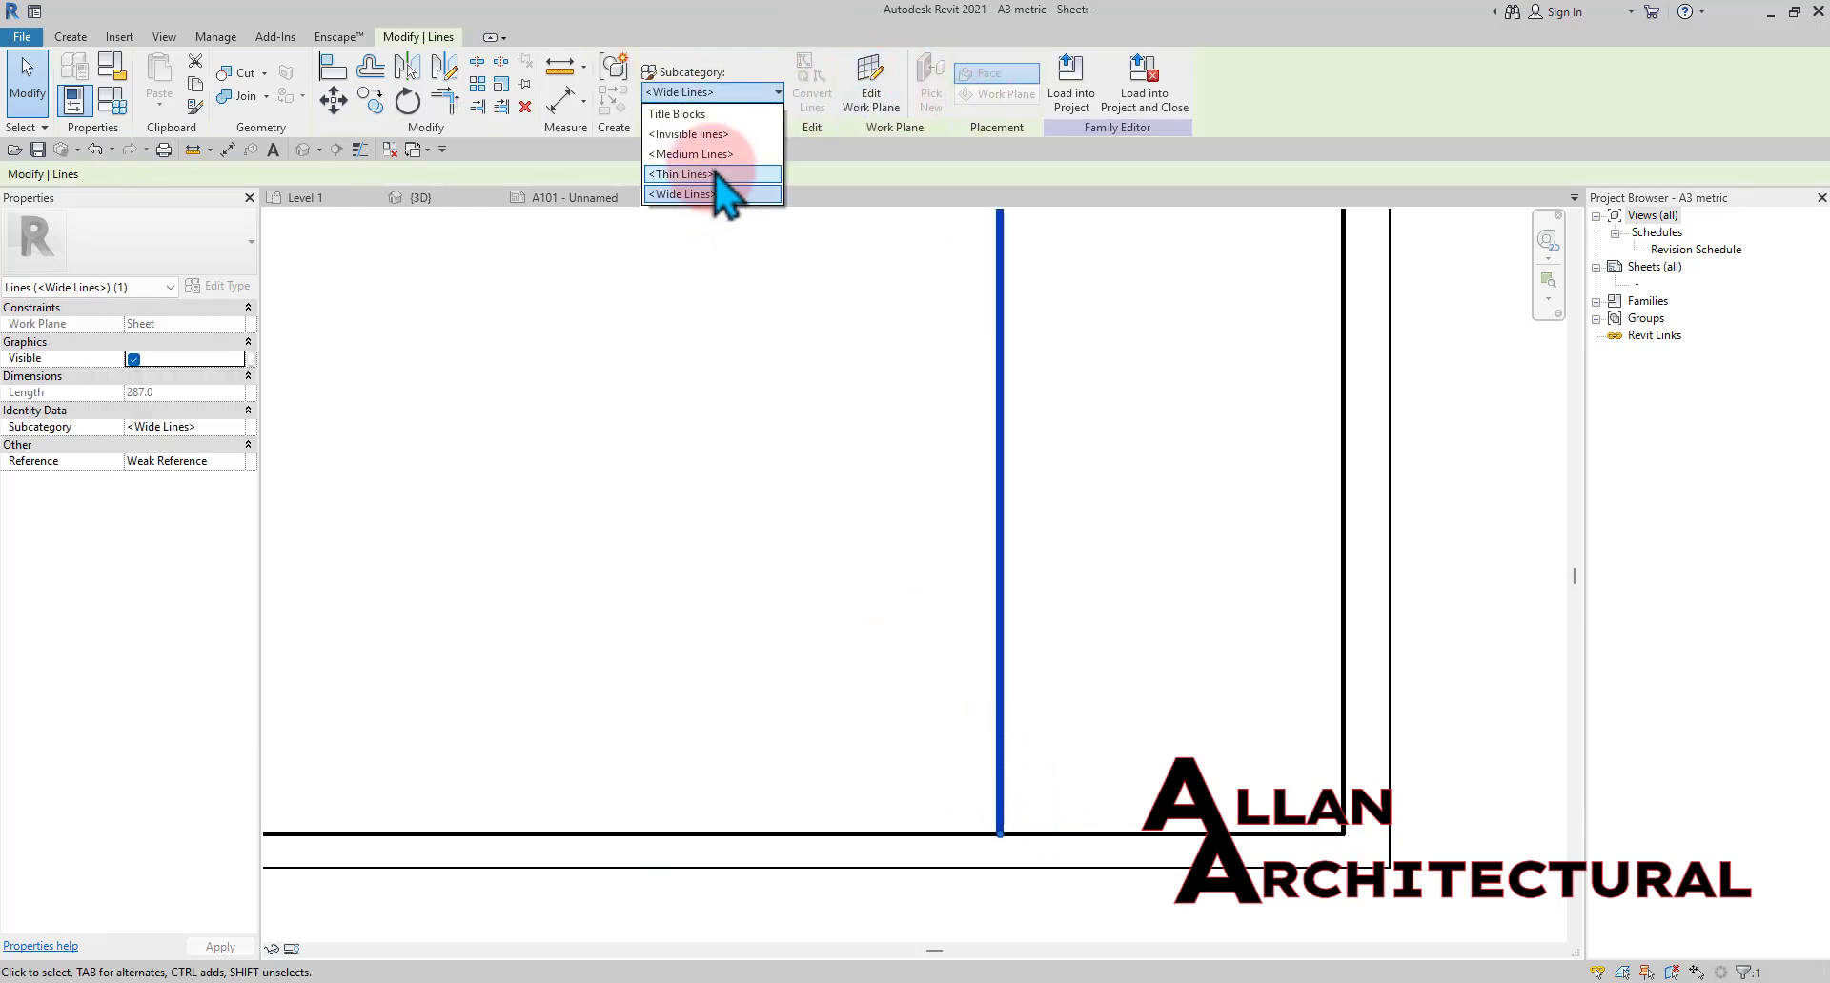
left_click(718, 154)
scroll(1049, 796, "up", 2)
left_click(1049, 810)
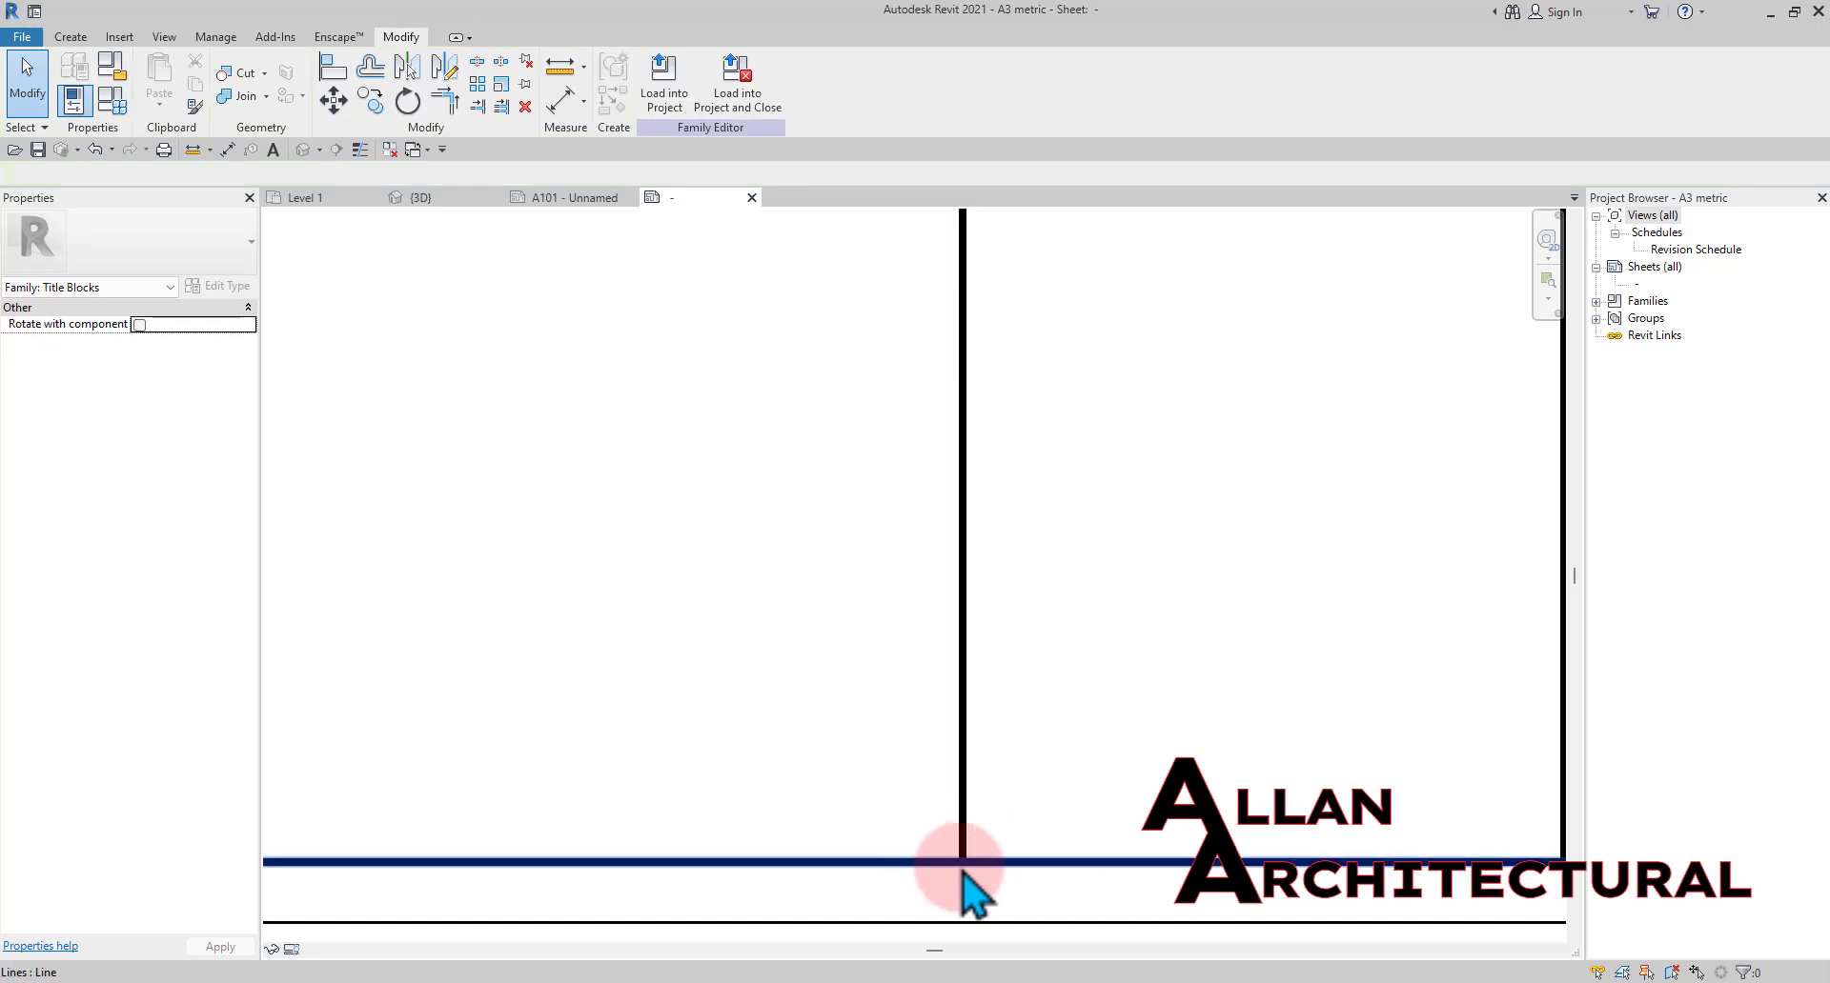
scroll(982, 743, "down", 3)
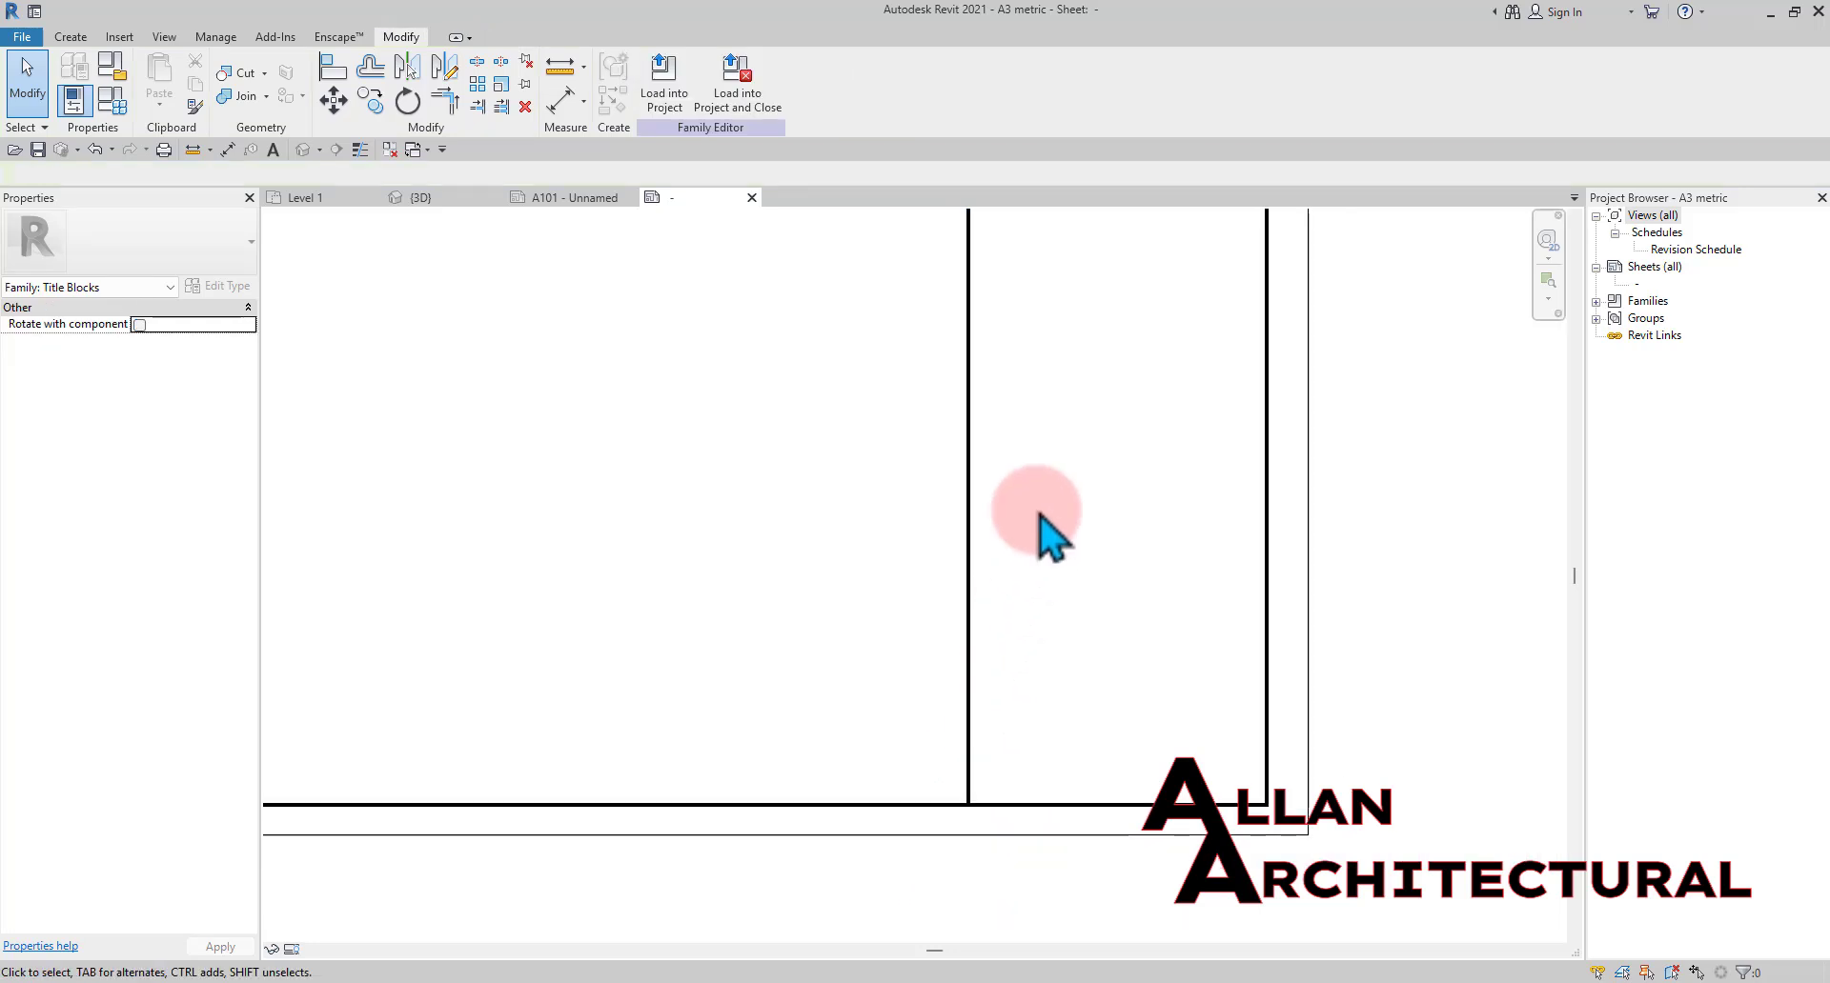
Delete the leftover short horizontal line just above the inner frame's lower edge
scroll(1274, 482, "down", 4)
scroll(669, 837, "up", 4)
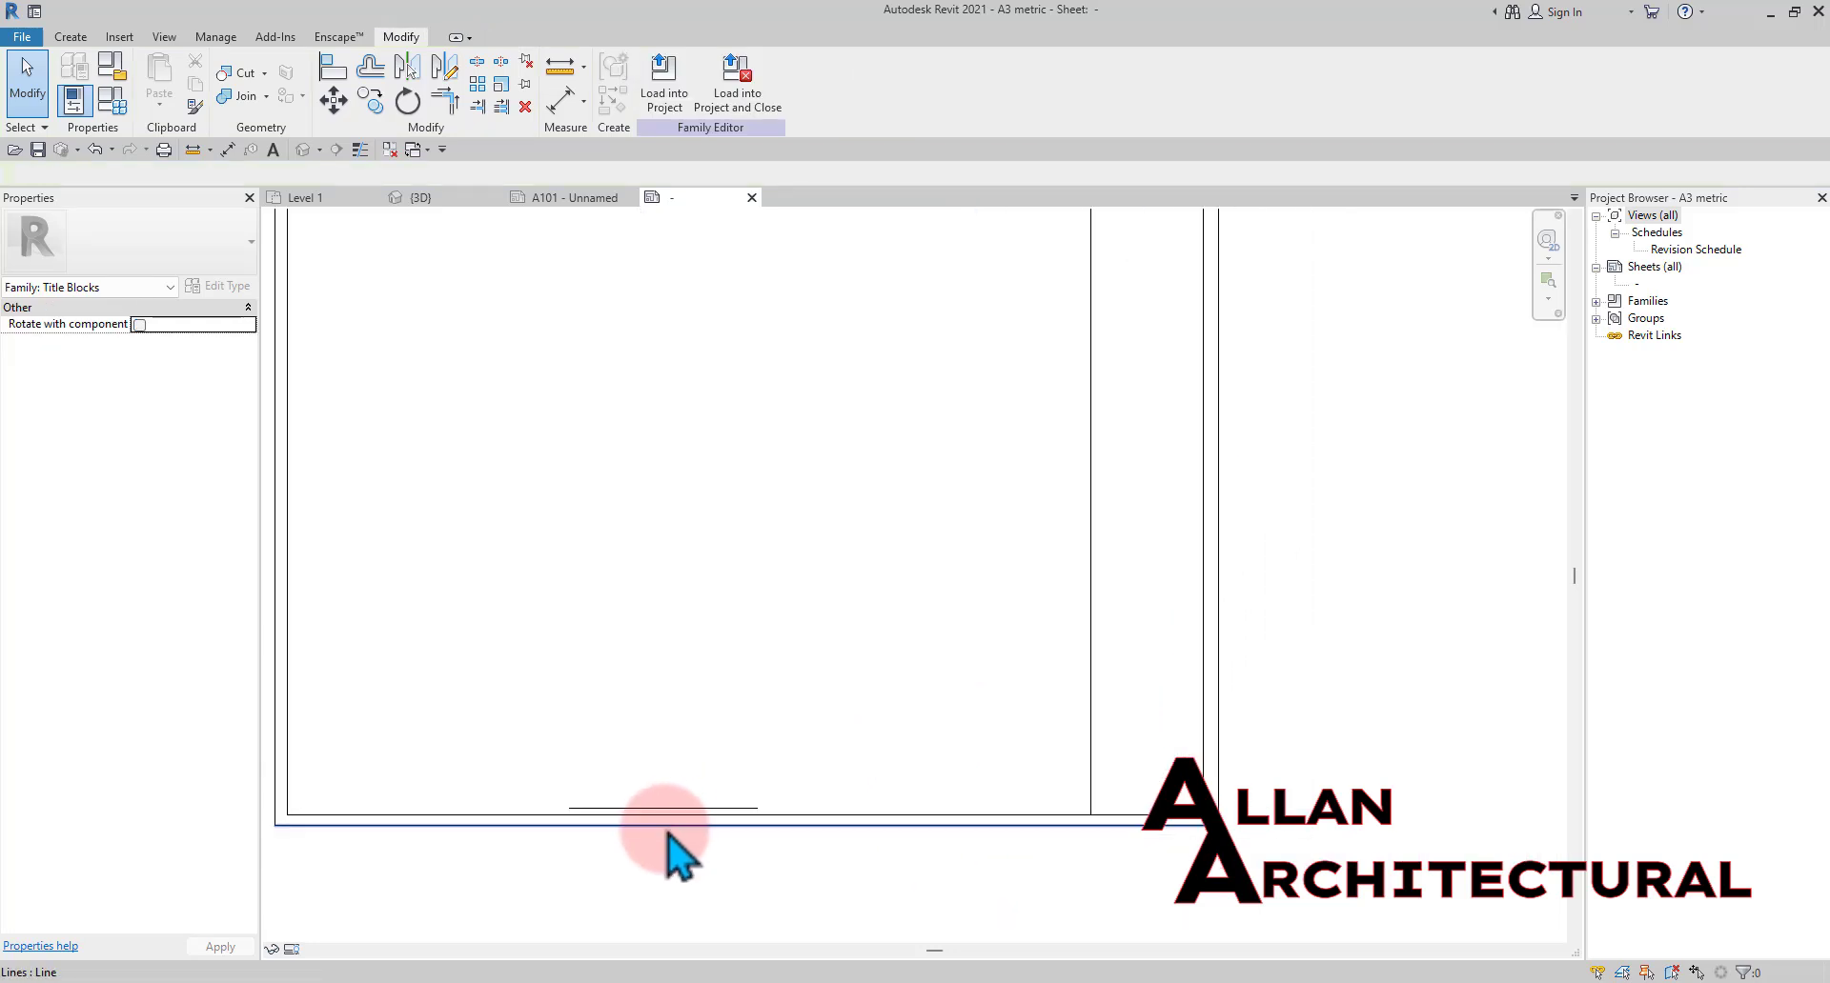
left_click(707, 809)
key("Delete")
scroll(905, 762, "down", 3)
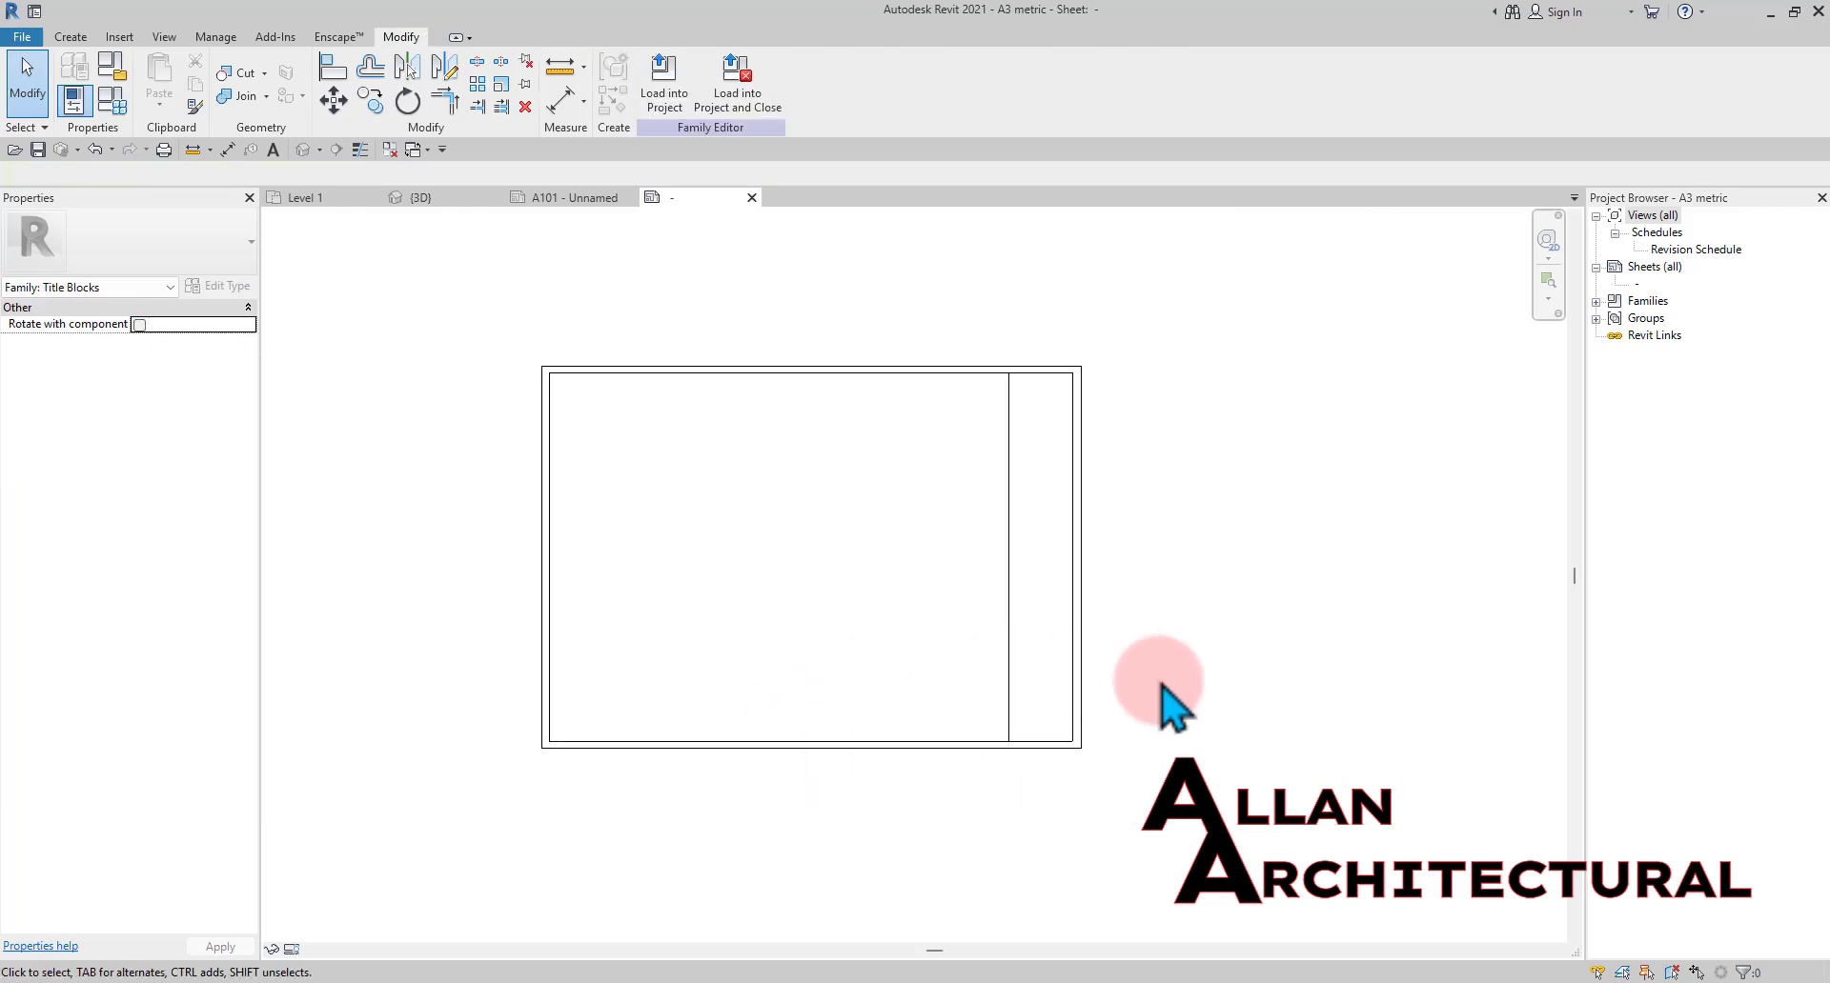
middle_click_drag(1160, 682, 1115, 671)
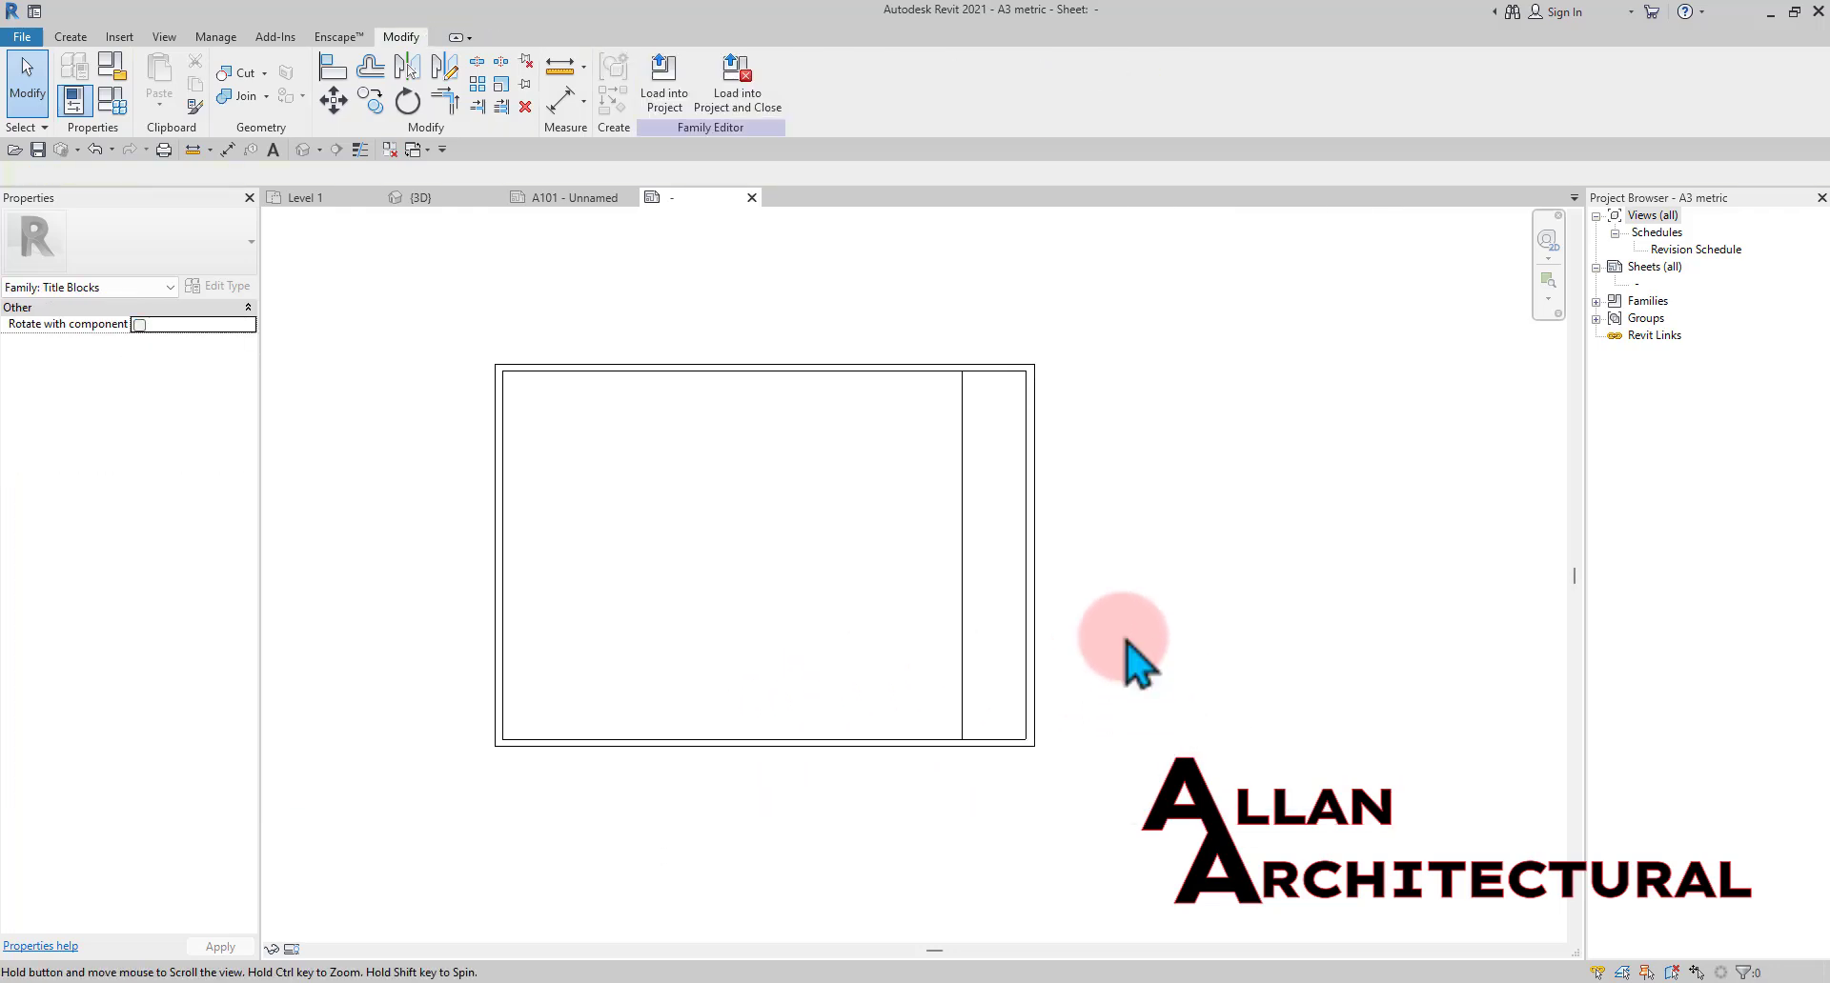
Start placing lines in the title block and set their subcategory to <Thin Lines>
left_click(84, 38)
left_click(147, 73)
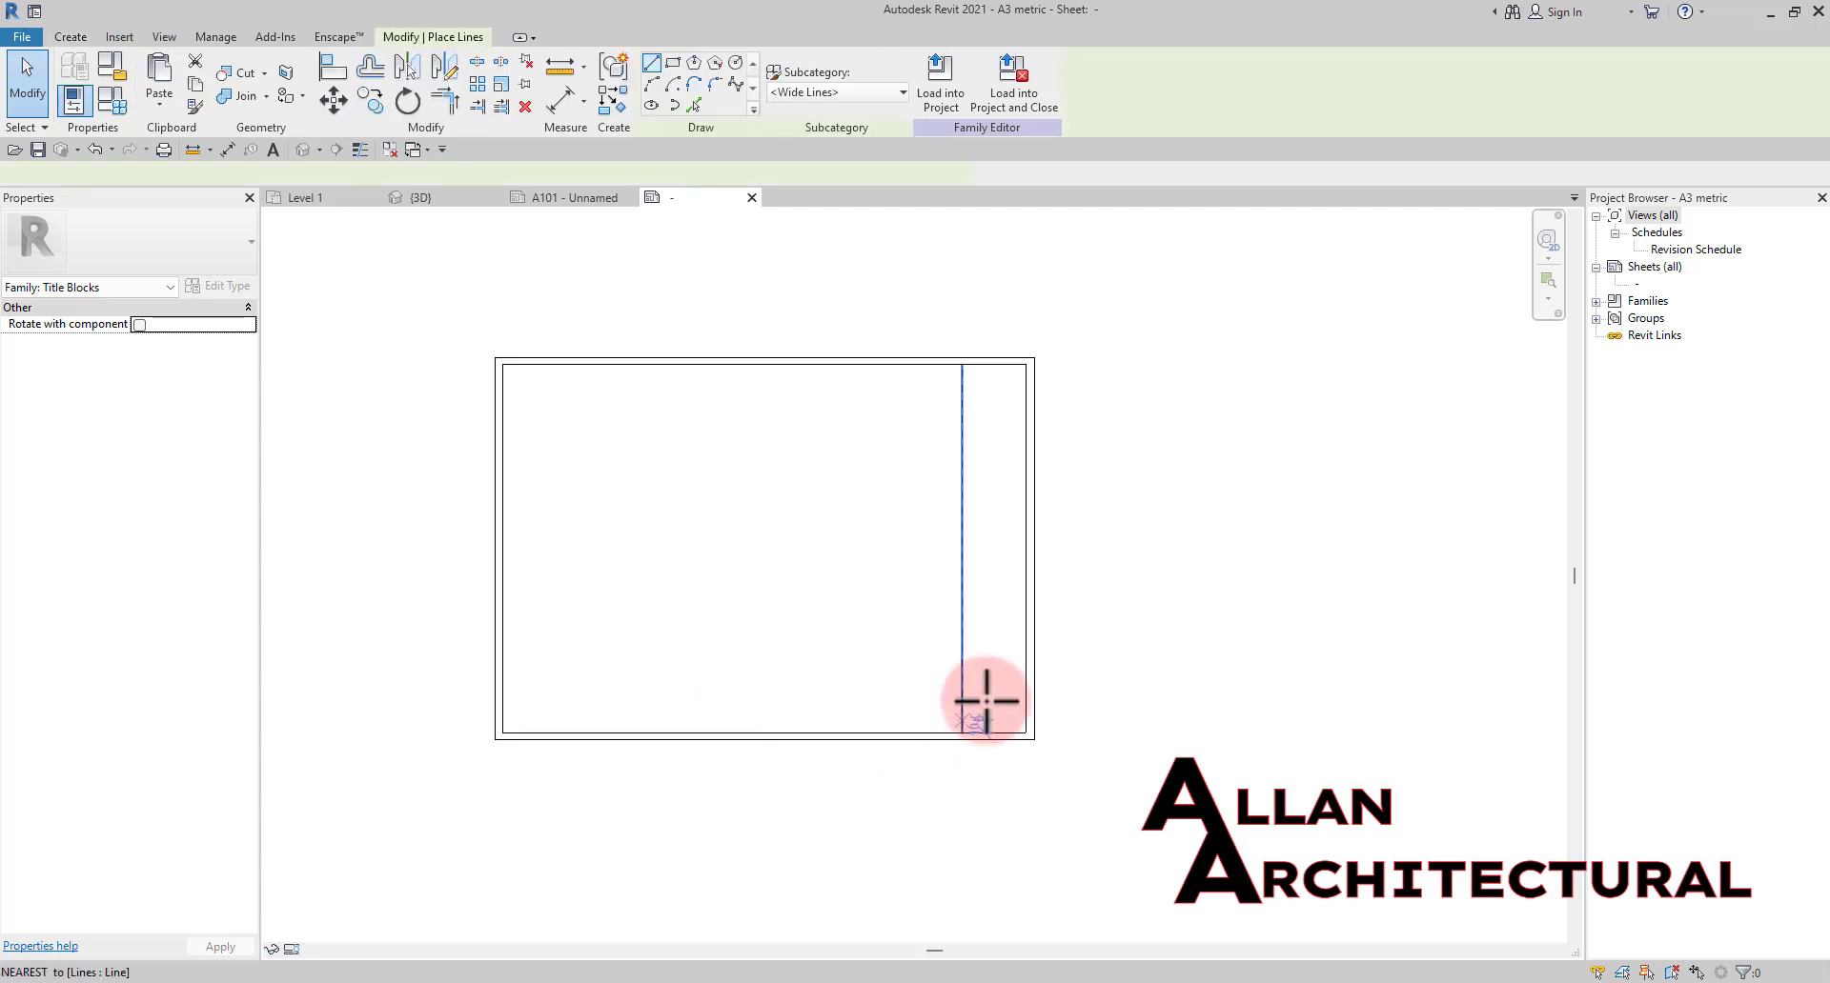
scroll(953, 639, "up", 4)
left_click(946, 615)
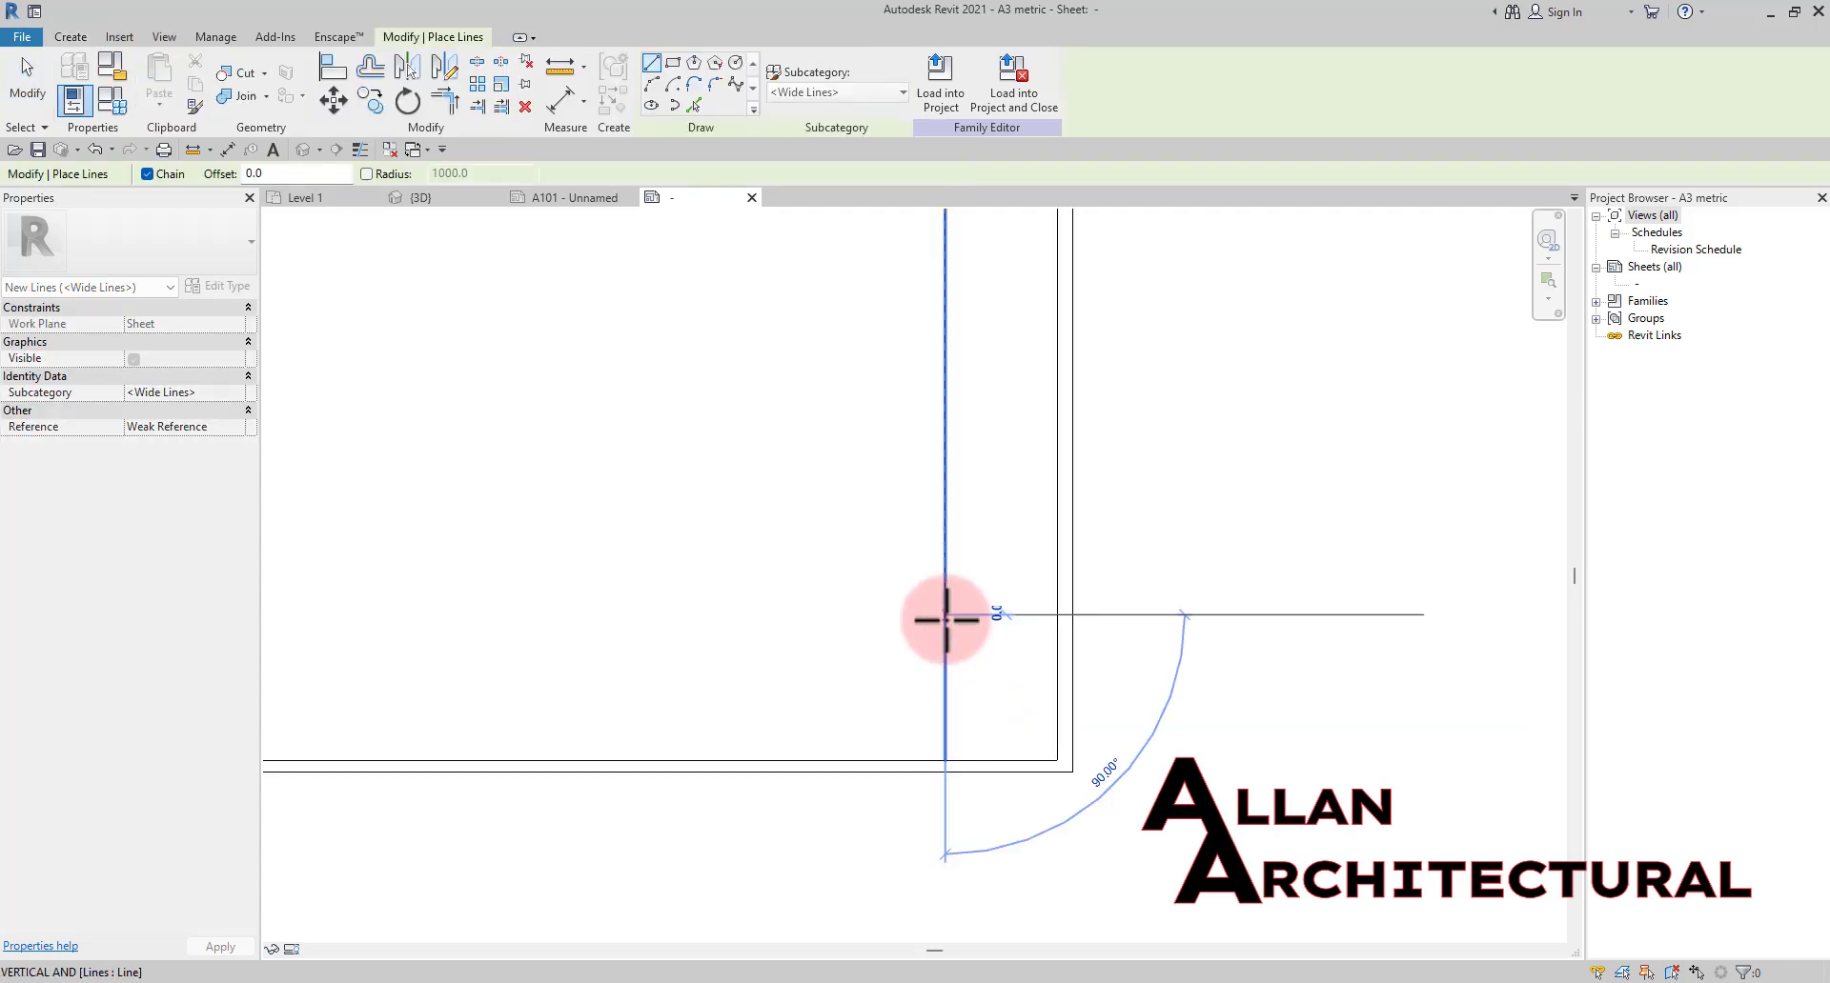
left_click(1057, 617)
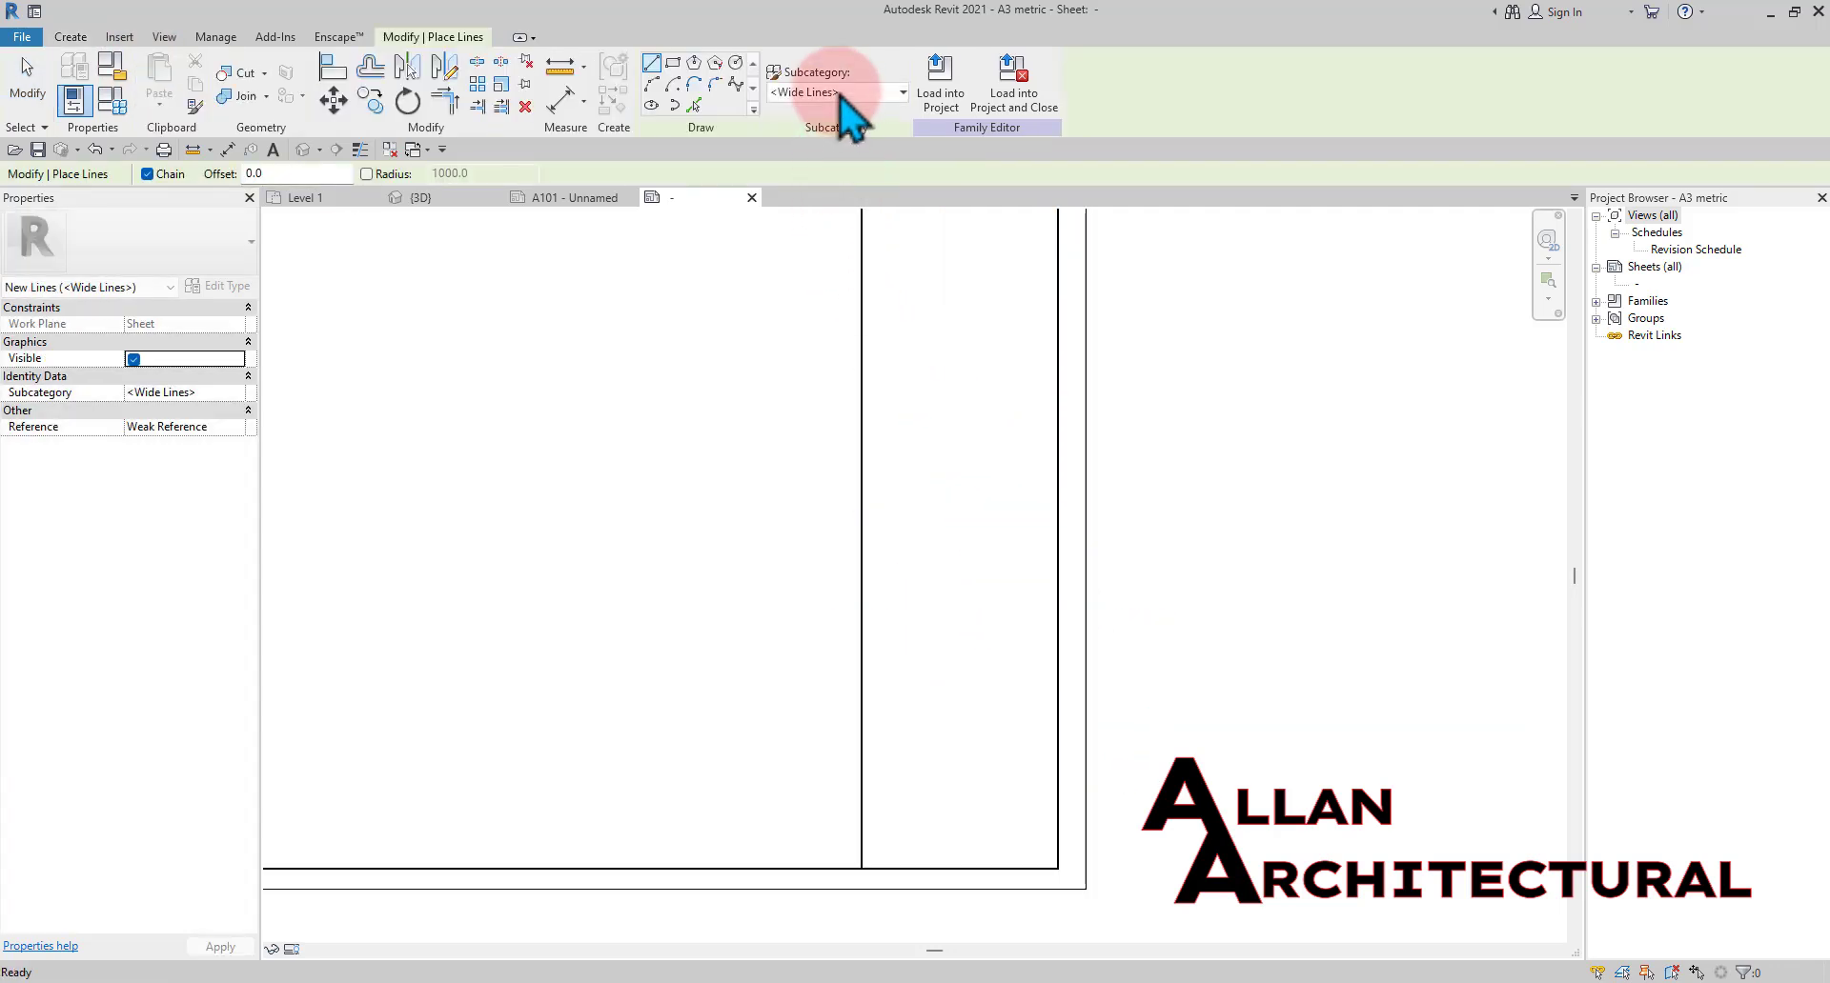
left_click(838, 92)
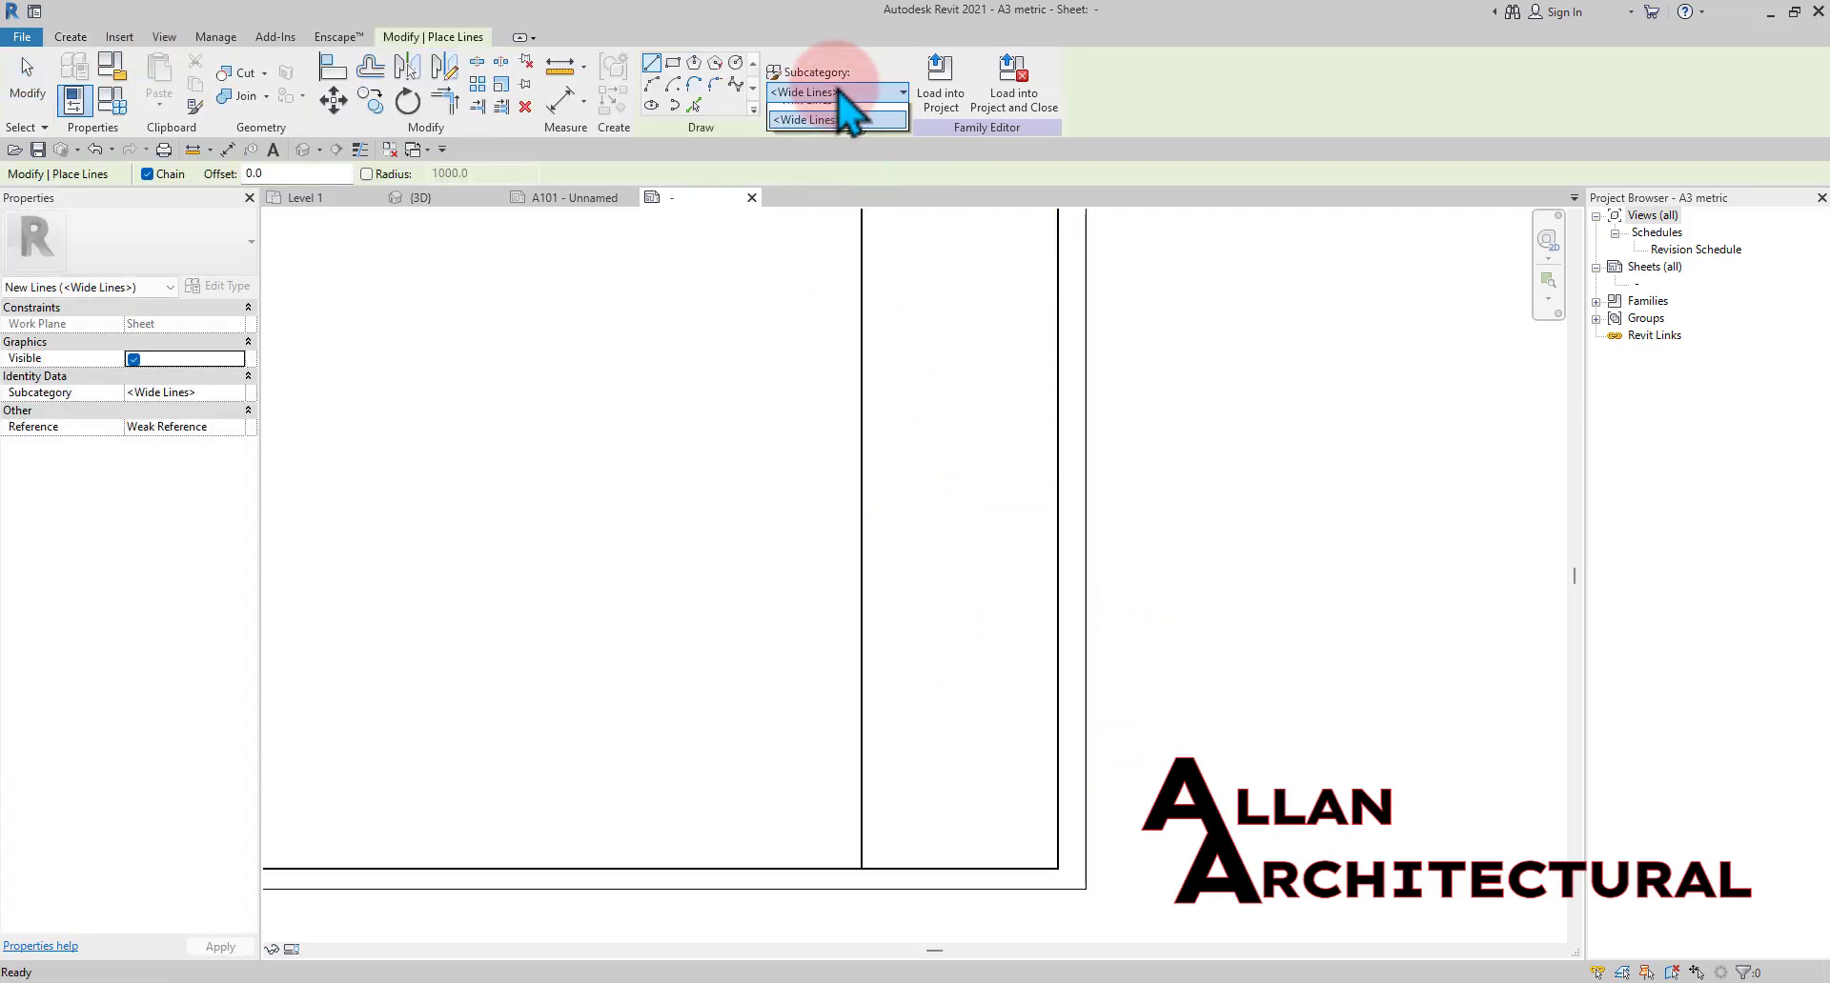
left_click(833, 175)
left_click(861, 565)
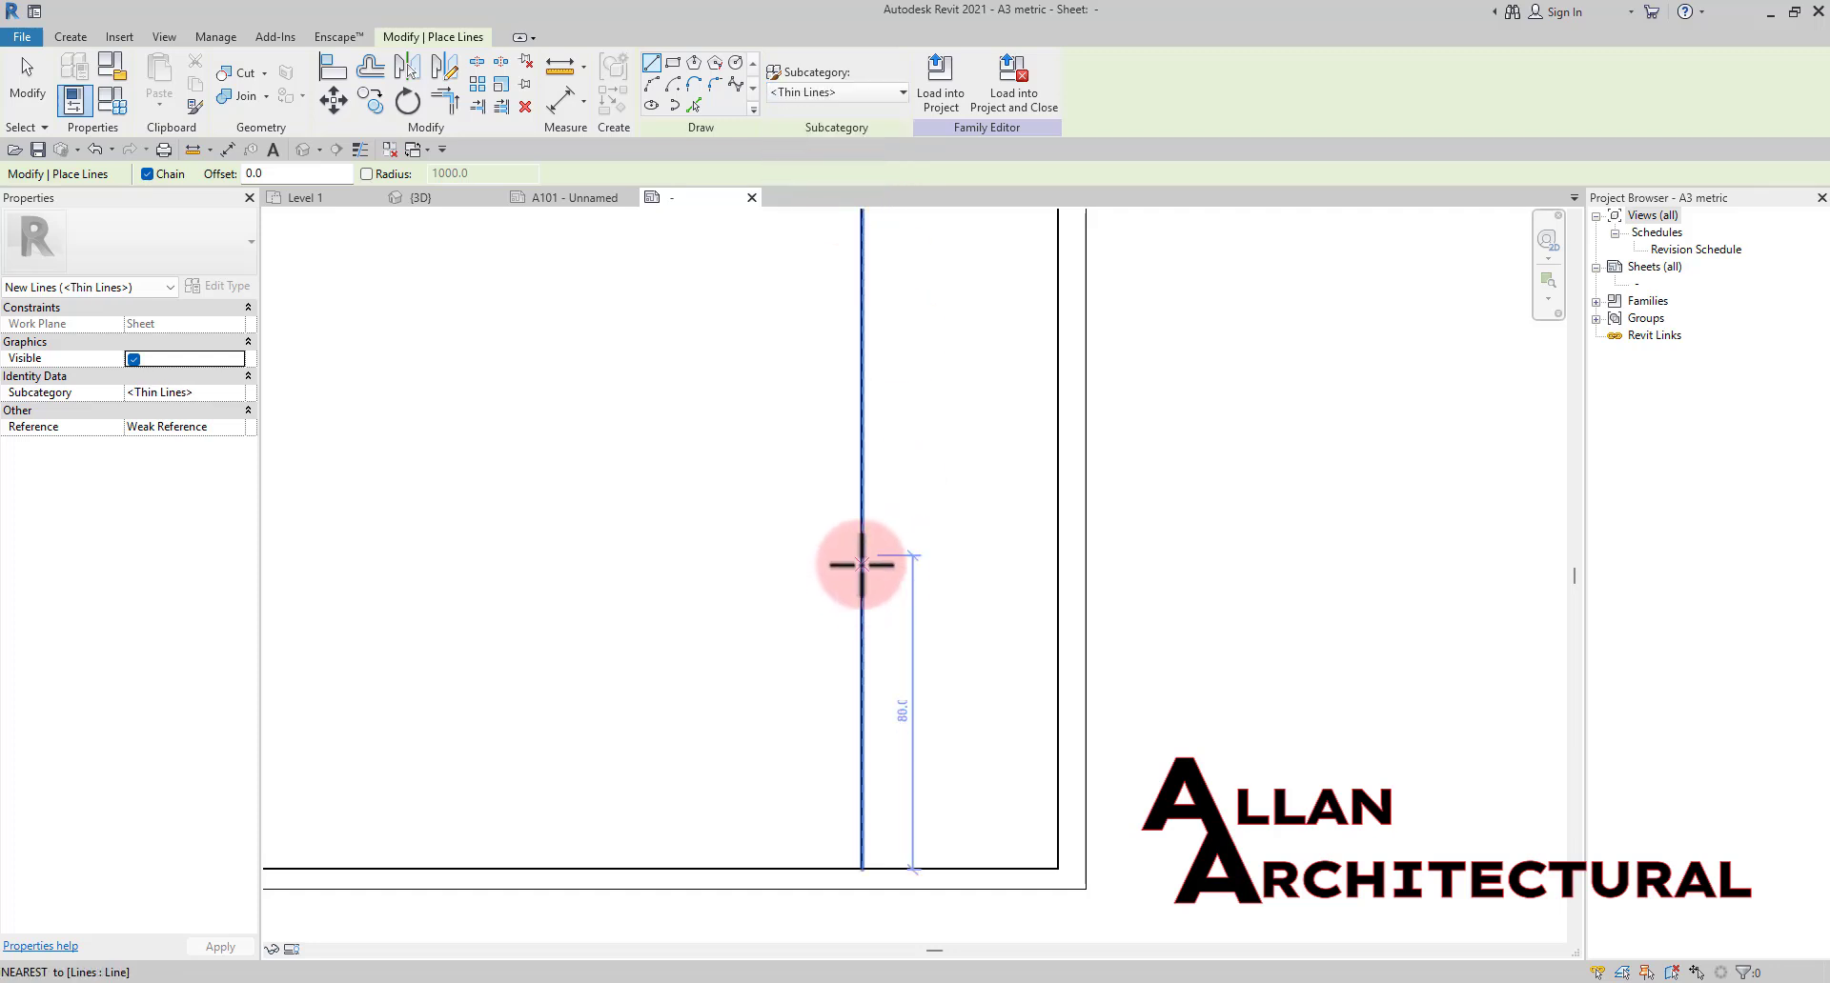
scroll(876, 556, "down", 4)
middle_click_drag(901, 427, 927, 653)
scroll(903, 381, "up", 5)
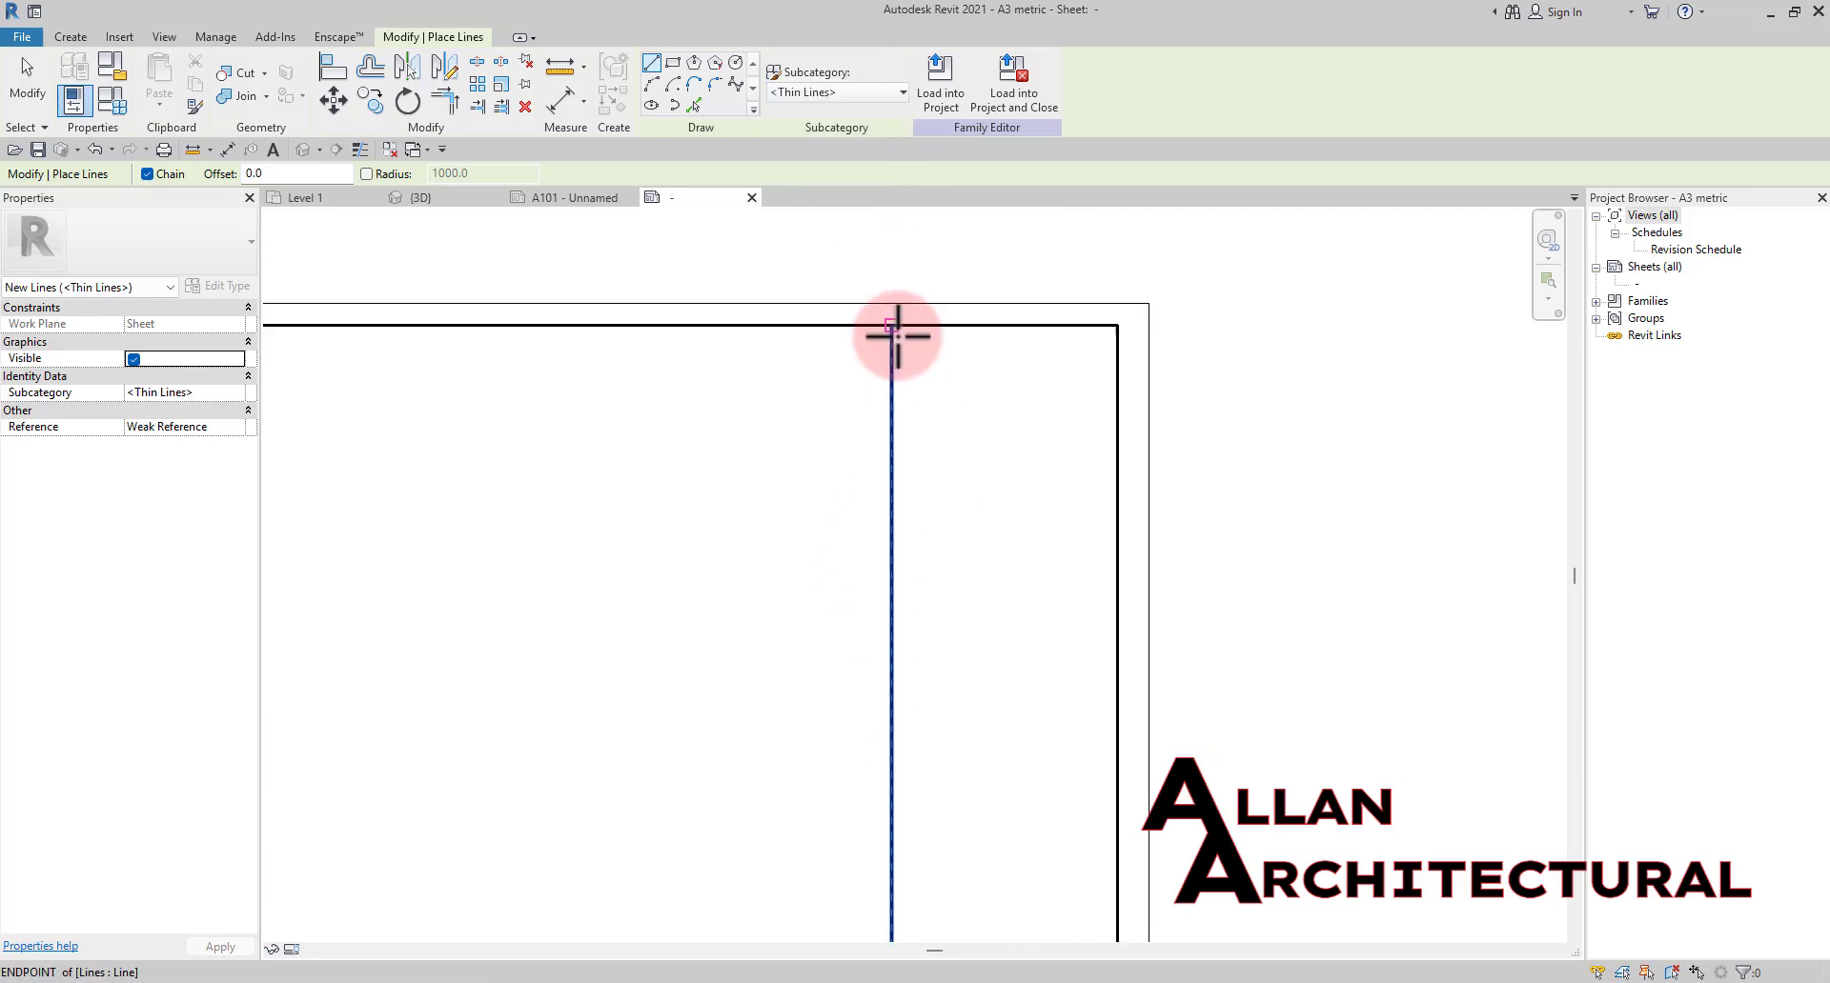
left_click(892, 326)
Draw a <Thin Lines> rectangle slightly inset within the vertical title strip, spanning from its upper-left corner to its lower-right corner
left_click(673, 63)
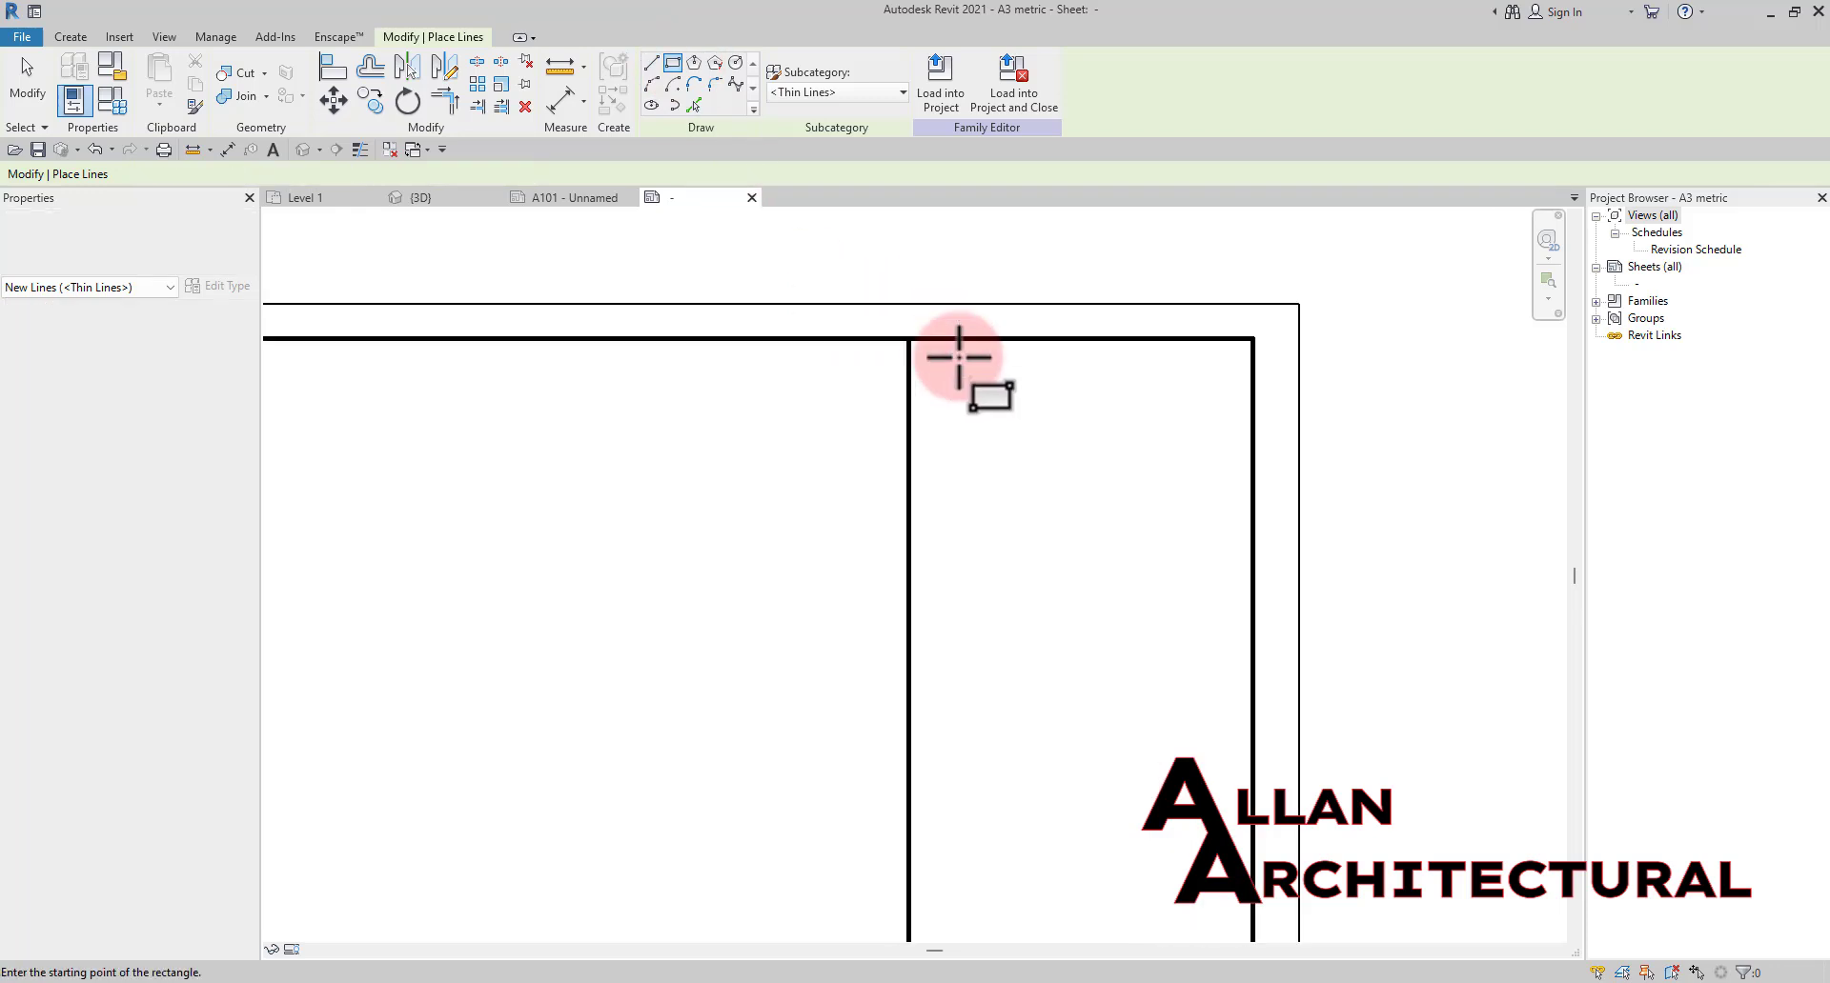
scroll(906, 353, "up", 3)
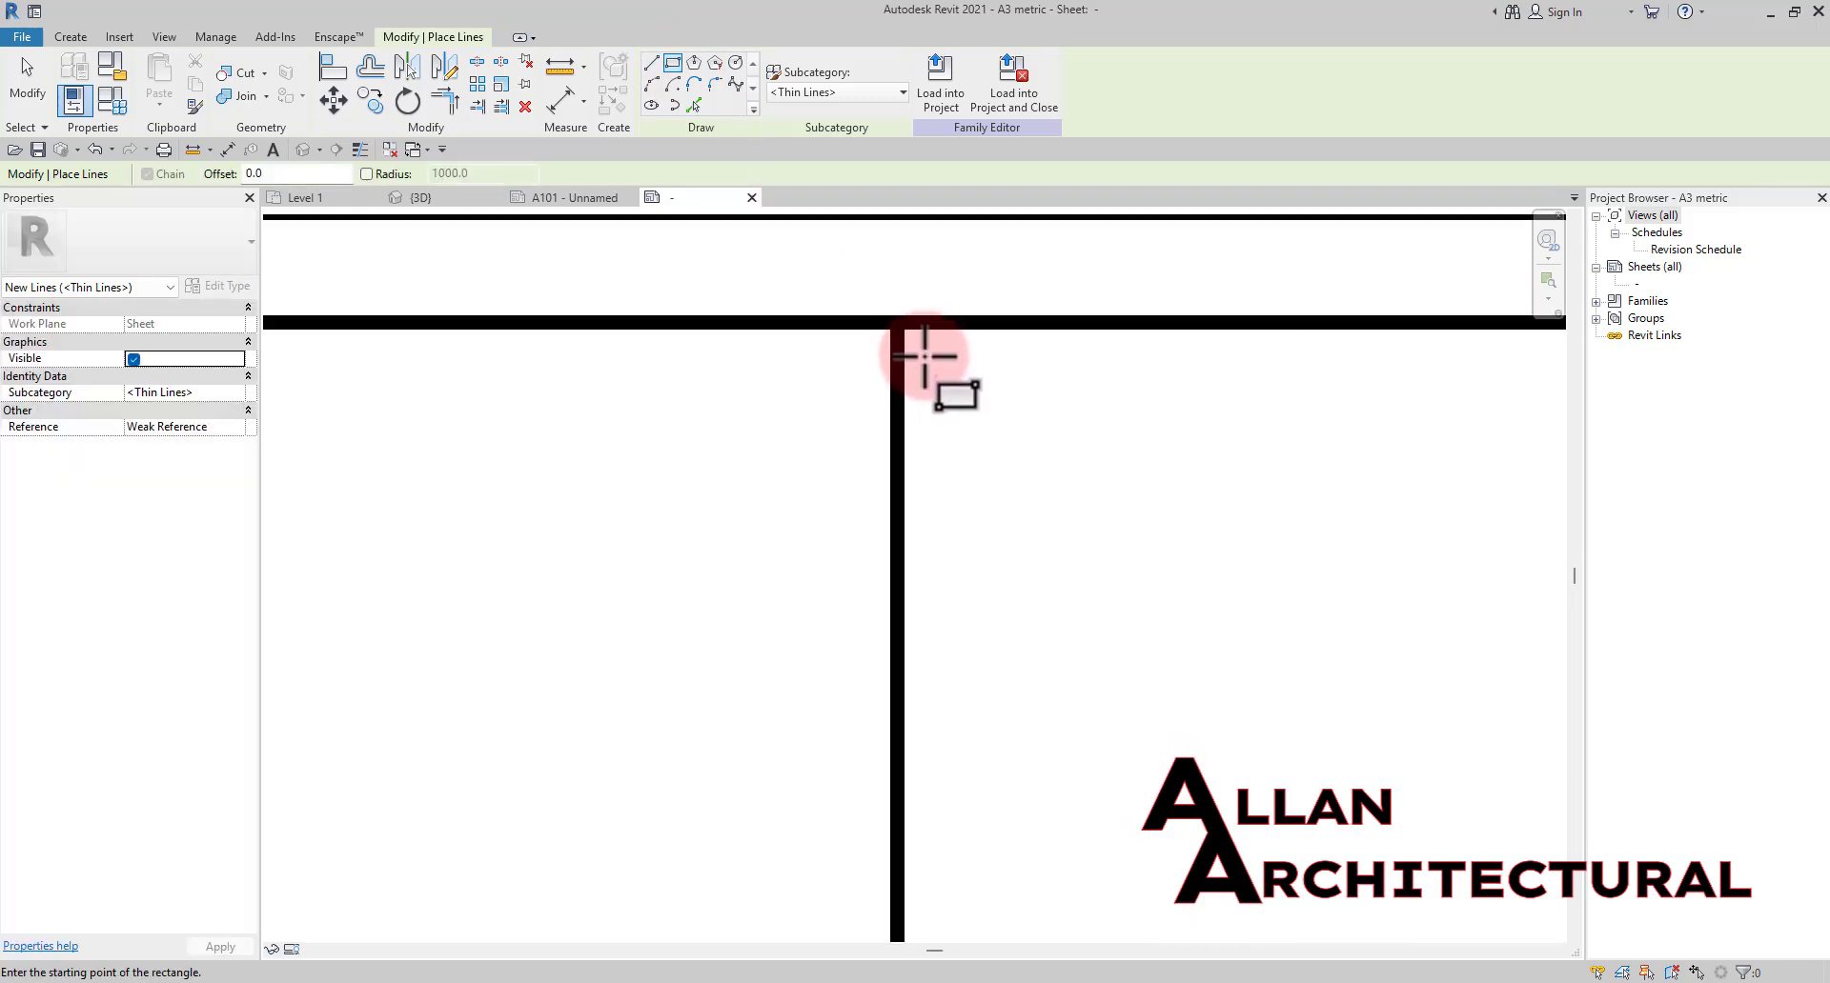
left_click(925, 357)
scroll(929, 362, "down", 5)
mouse_move(1023, 695)
middle_mouse_down()
mouse_move(979, 405)
mouse_move(1042, 723)
middle_mouse_up()
scroll(1026, 645, "up", 4)
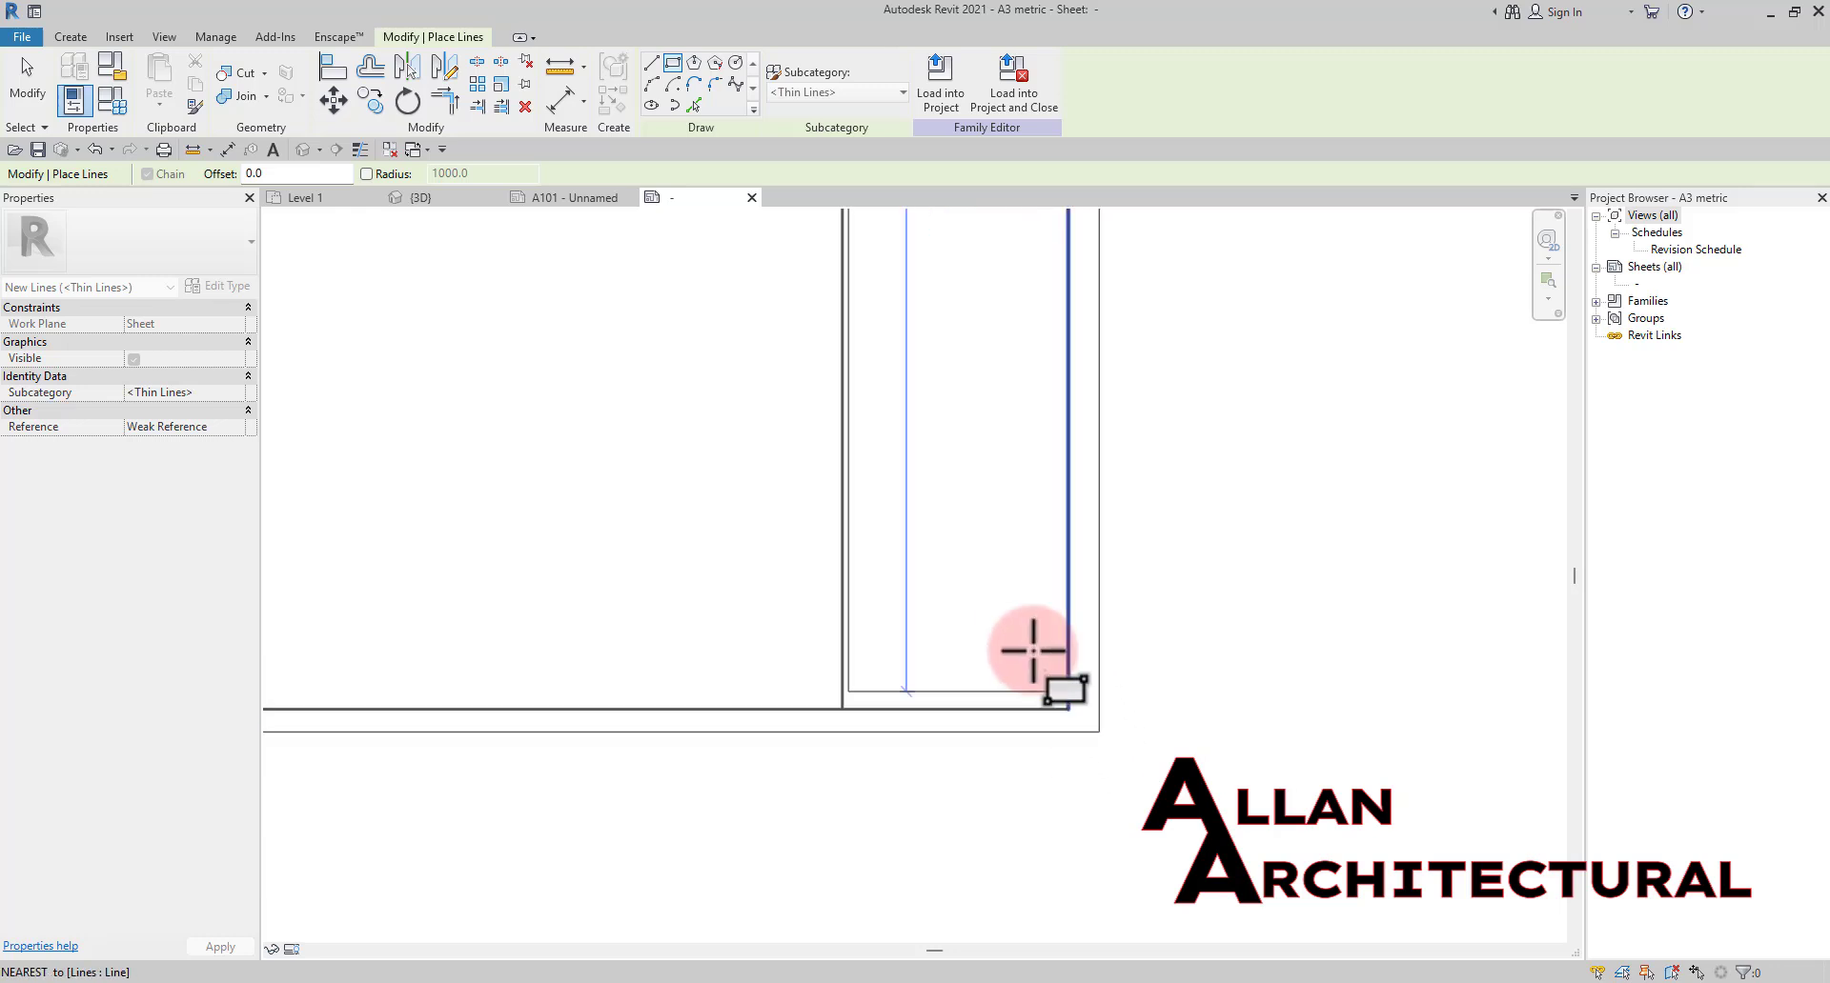
left_click(1065, 717)
key("Escape")
key("Escape")
scroll(1064, 716, "down", 5)
middle_click_drag(1038, 632, 1070, 701)
scroll(1070, 702, "down", 3)
middle_click_drag(1213, 726, 1277, 686)
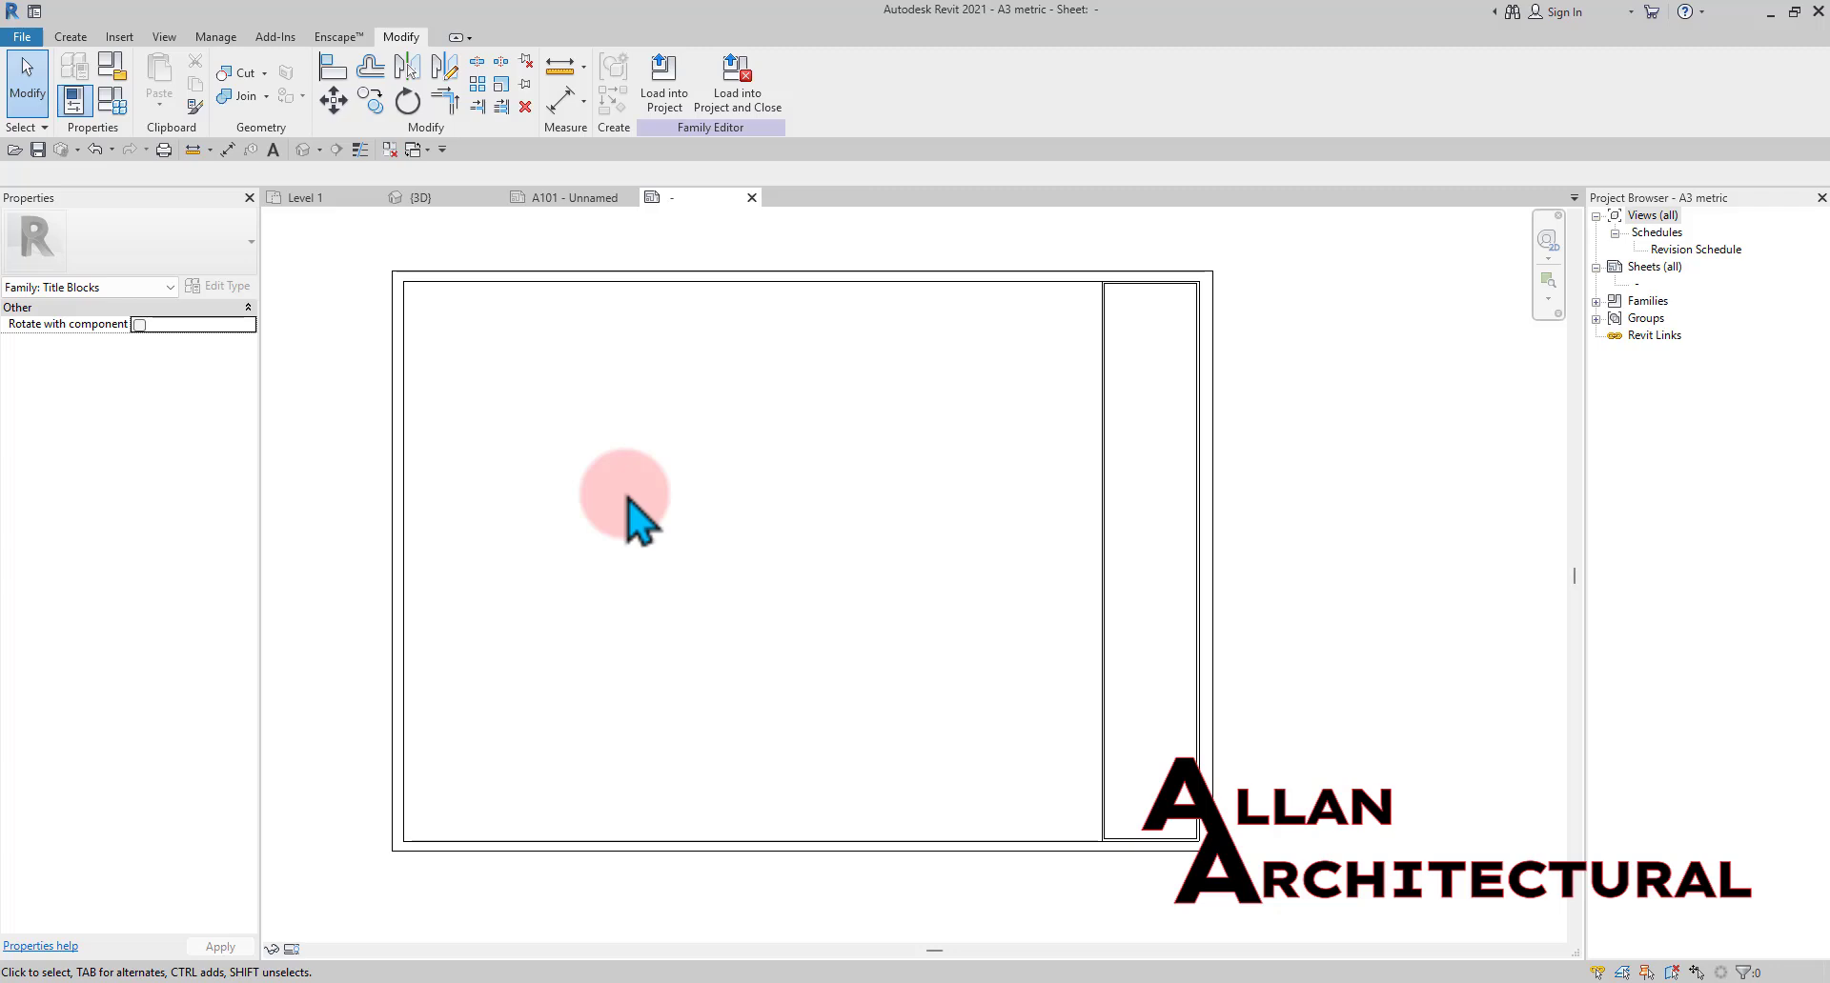
Load the edited A3 metric title block into the project, overwriting the existing version, and inspect it on sheet A101
left_click(662, 74)
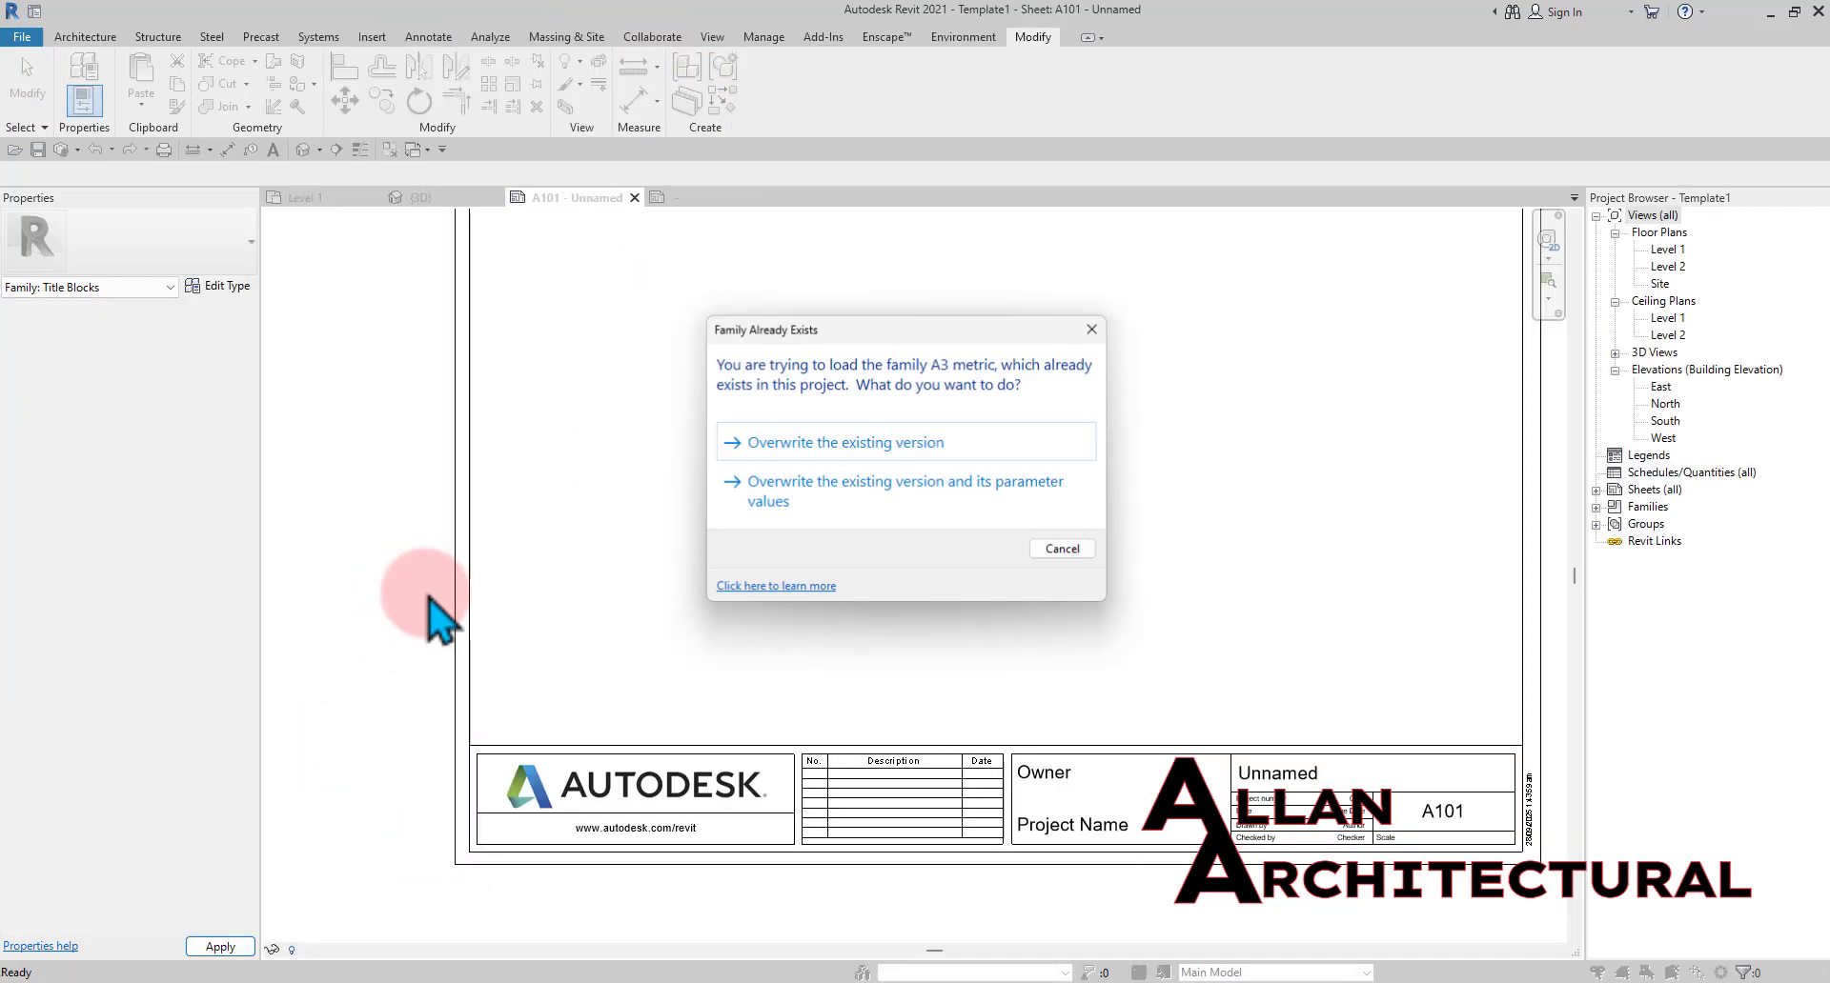
left_click(848, 443)
scroll(995, 569, "down", 2)
middle_click_drag(1225, 568, 1172, 597)
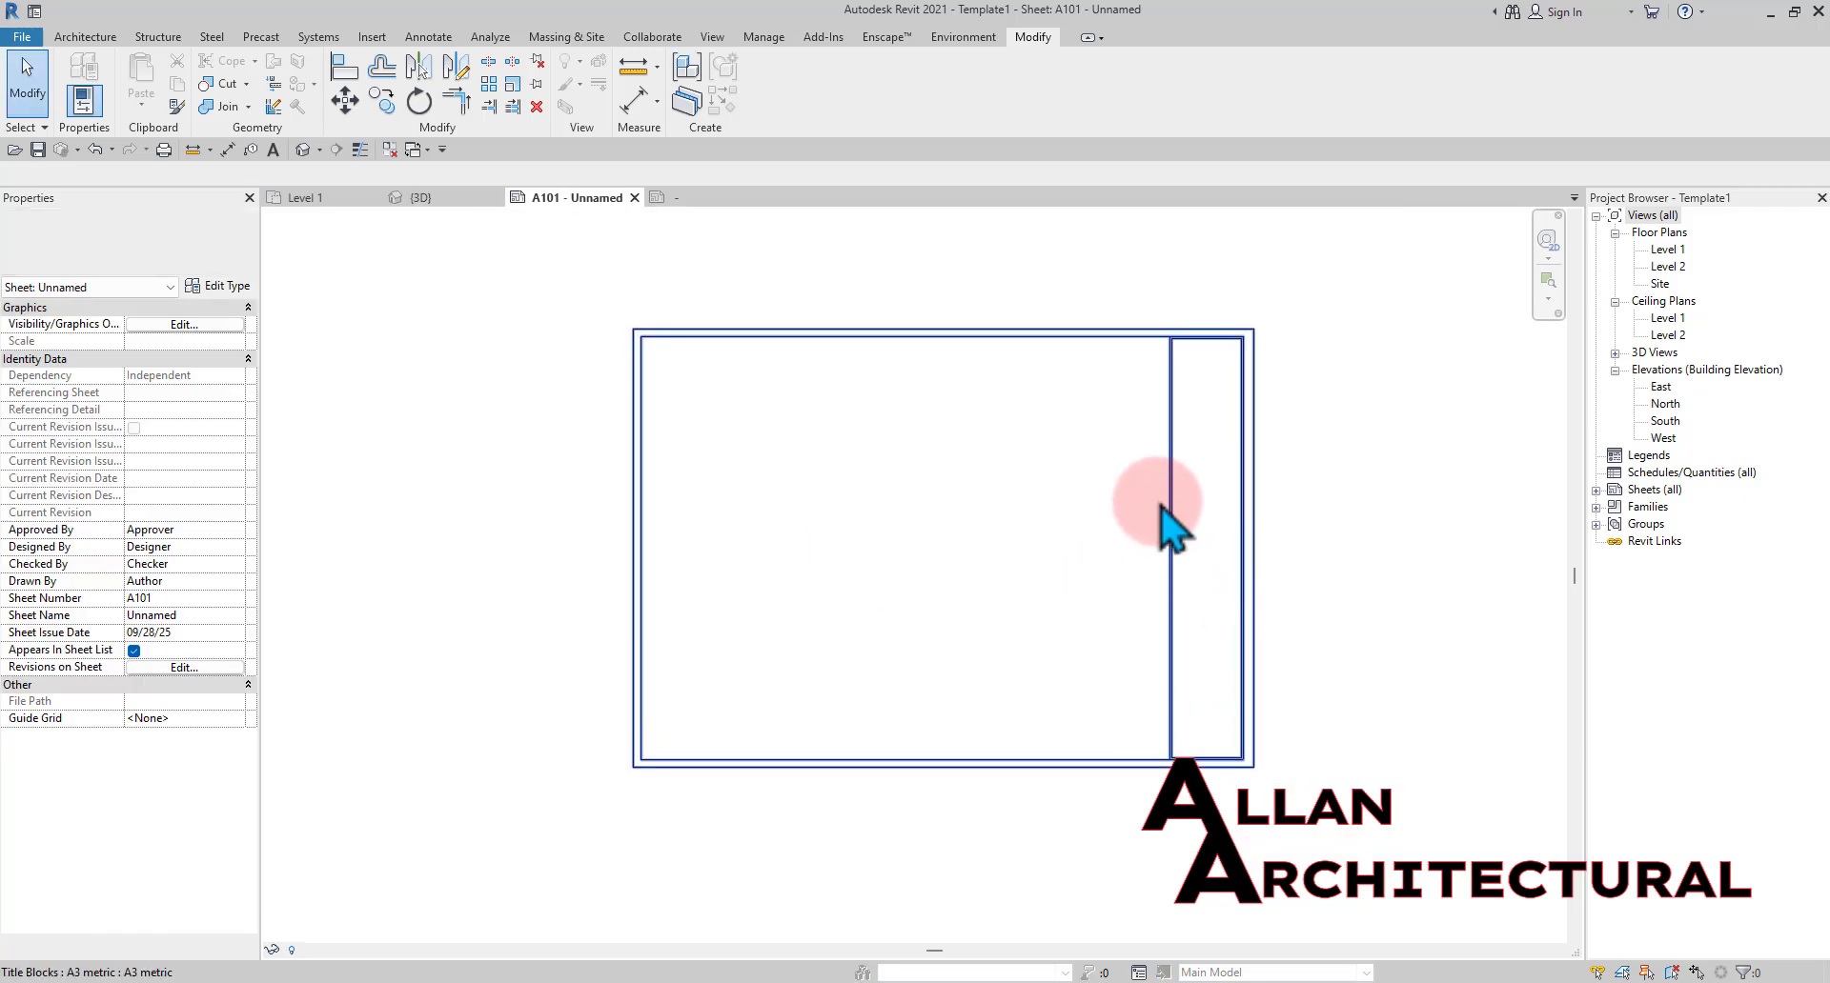
scroll(1197, 688, "up", 2)
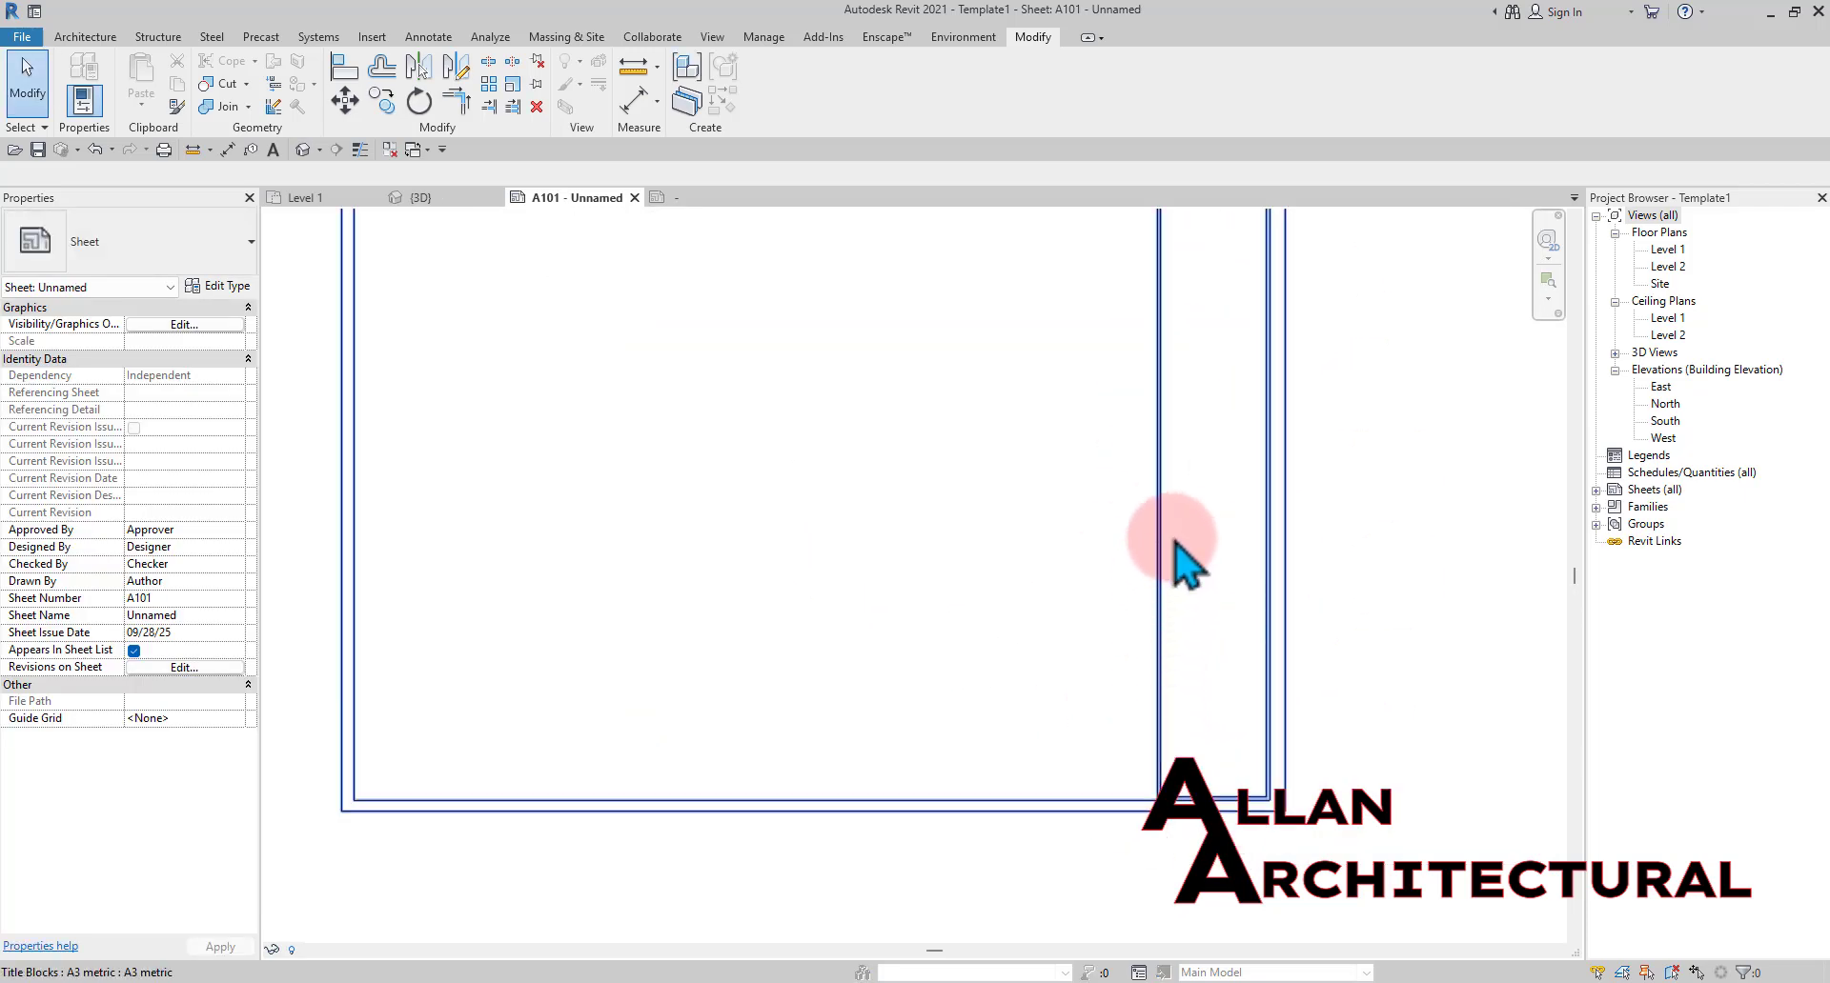
middle_click_drag(1149, 459, 1134, 561)
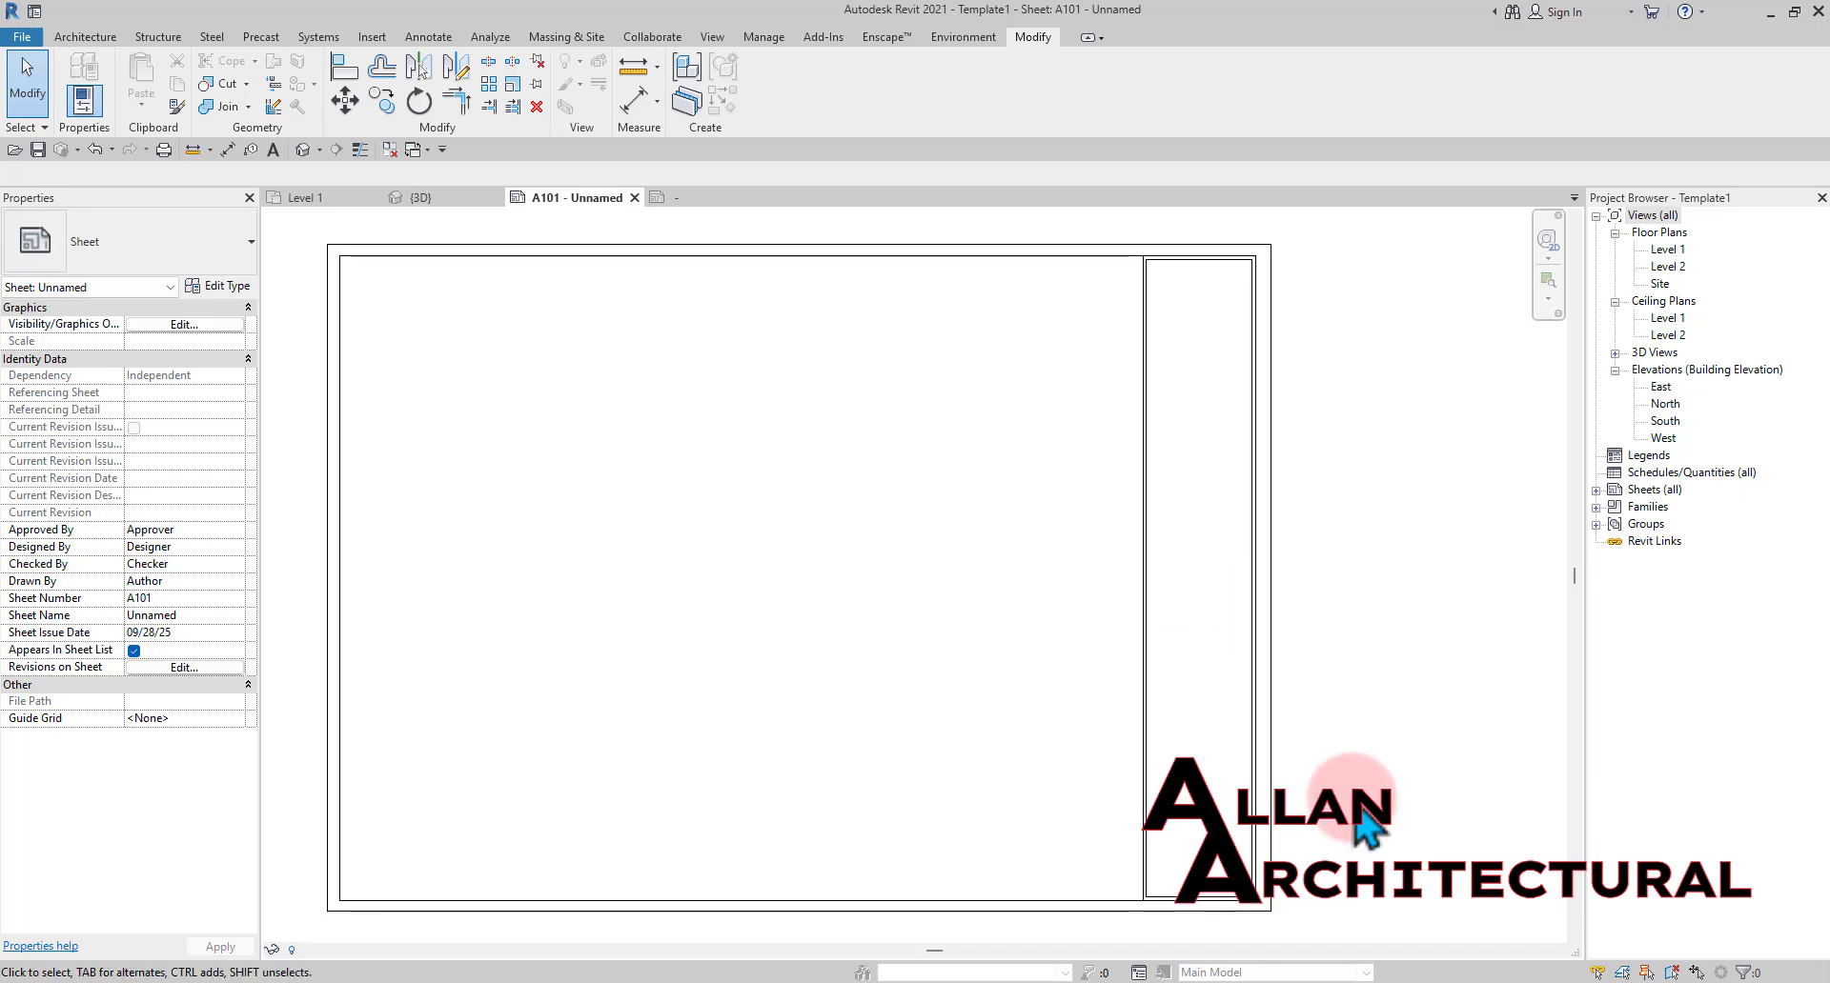
middle_click_drag(1307, 861, 1320, 798)
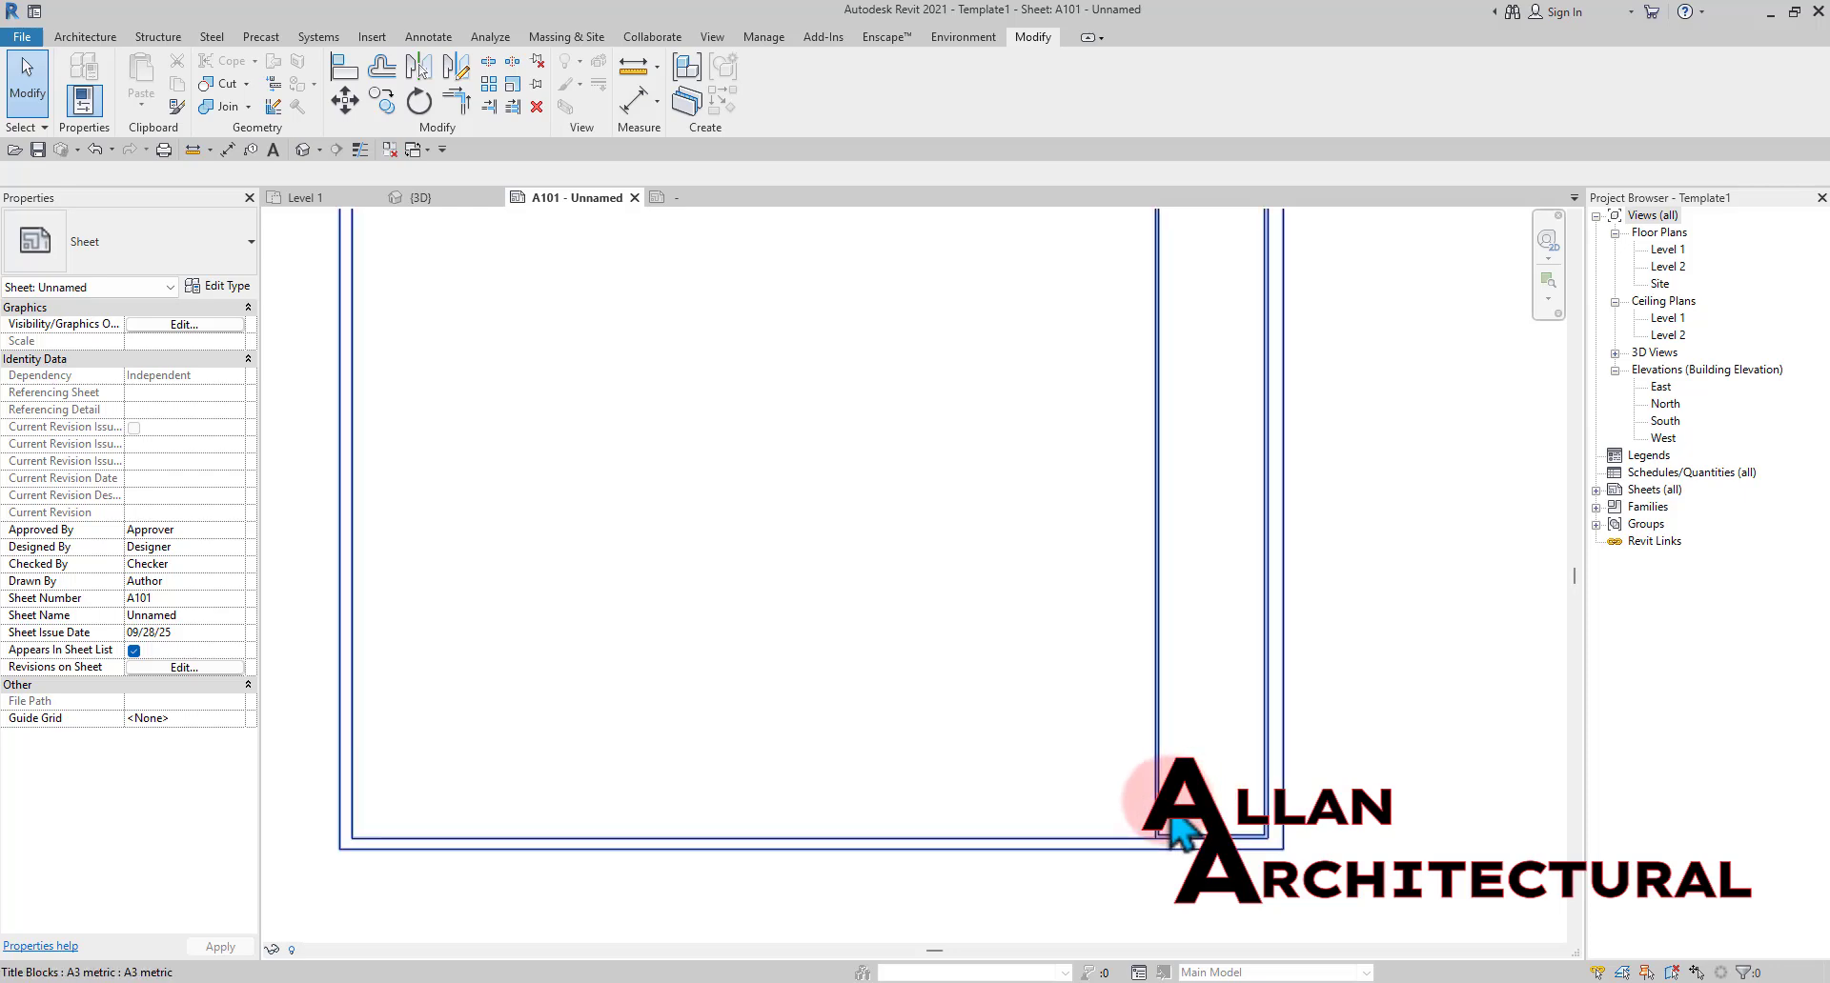
scroll(1182, 821, "down", 3)
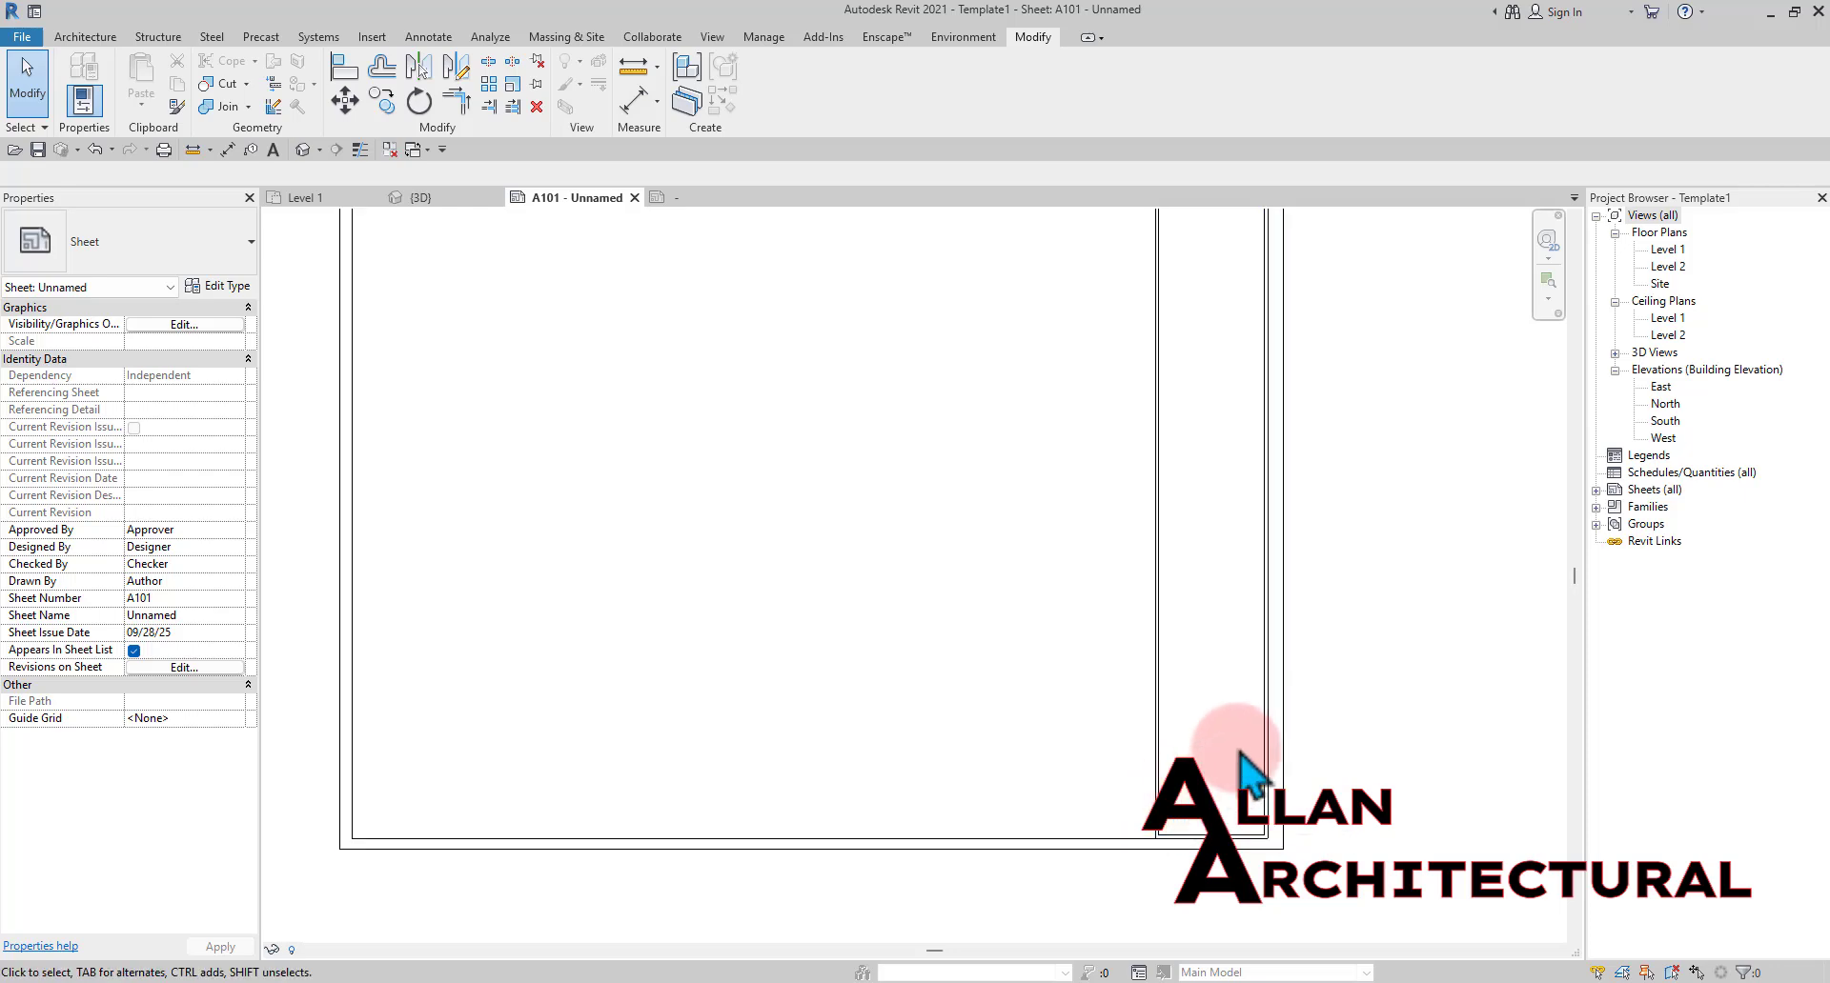
scroll(1250, 519, "down", 2)
middle_click_drag(1335, 576, 1277, 573)
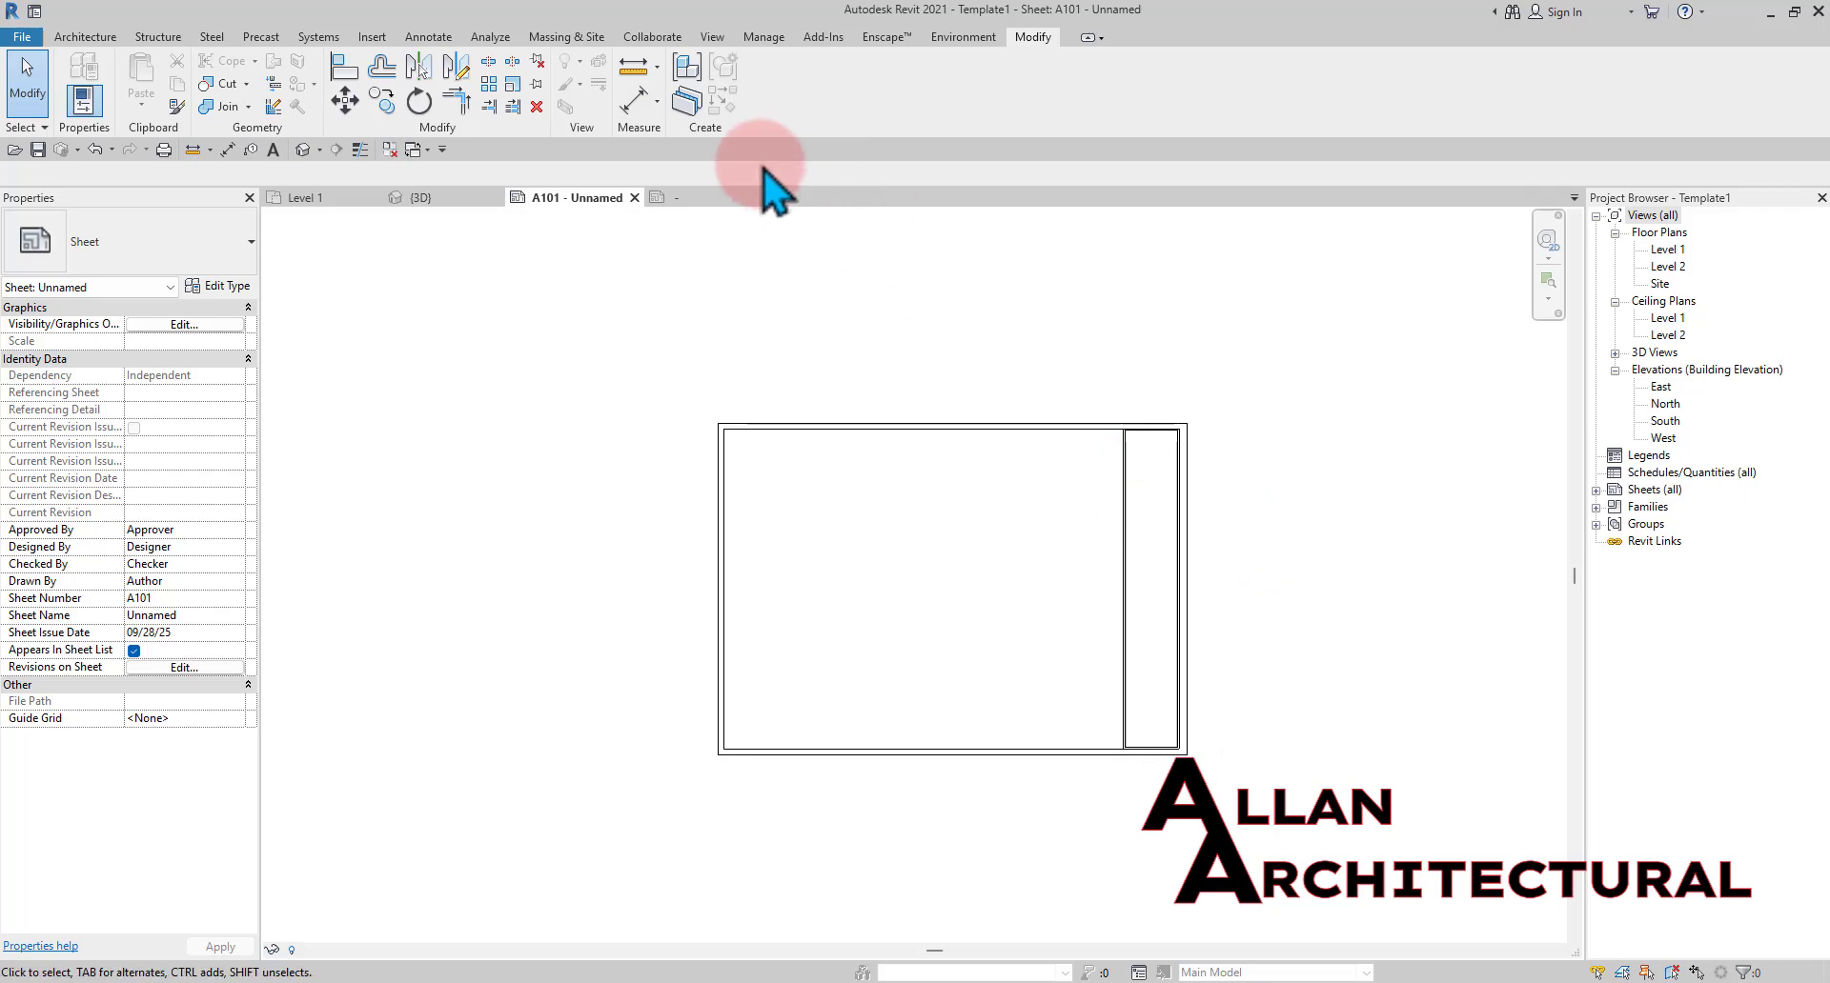
Close the A3 metric title block family without saving its changes
left_click(756, 197)
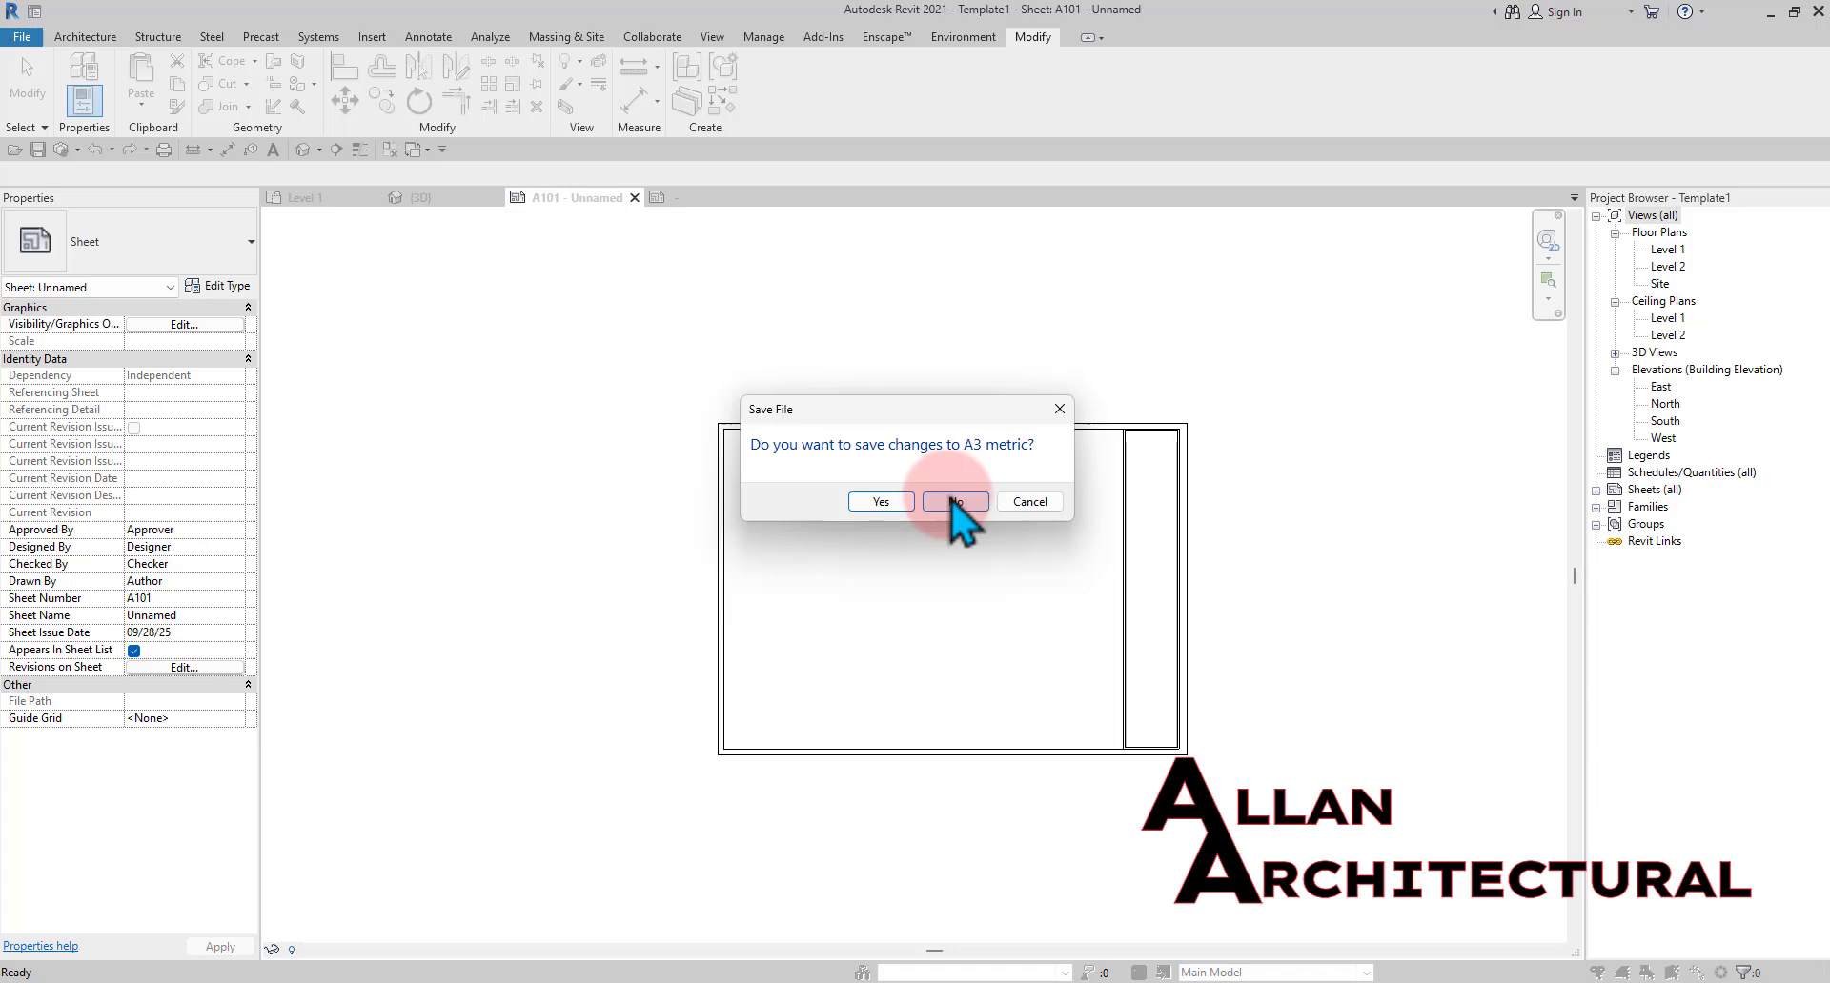
left_click(954, 502)
scroll(915, 496, "down", 2)
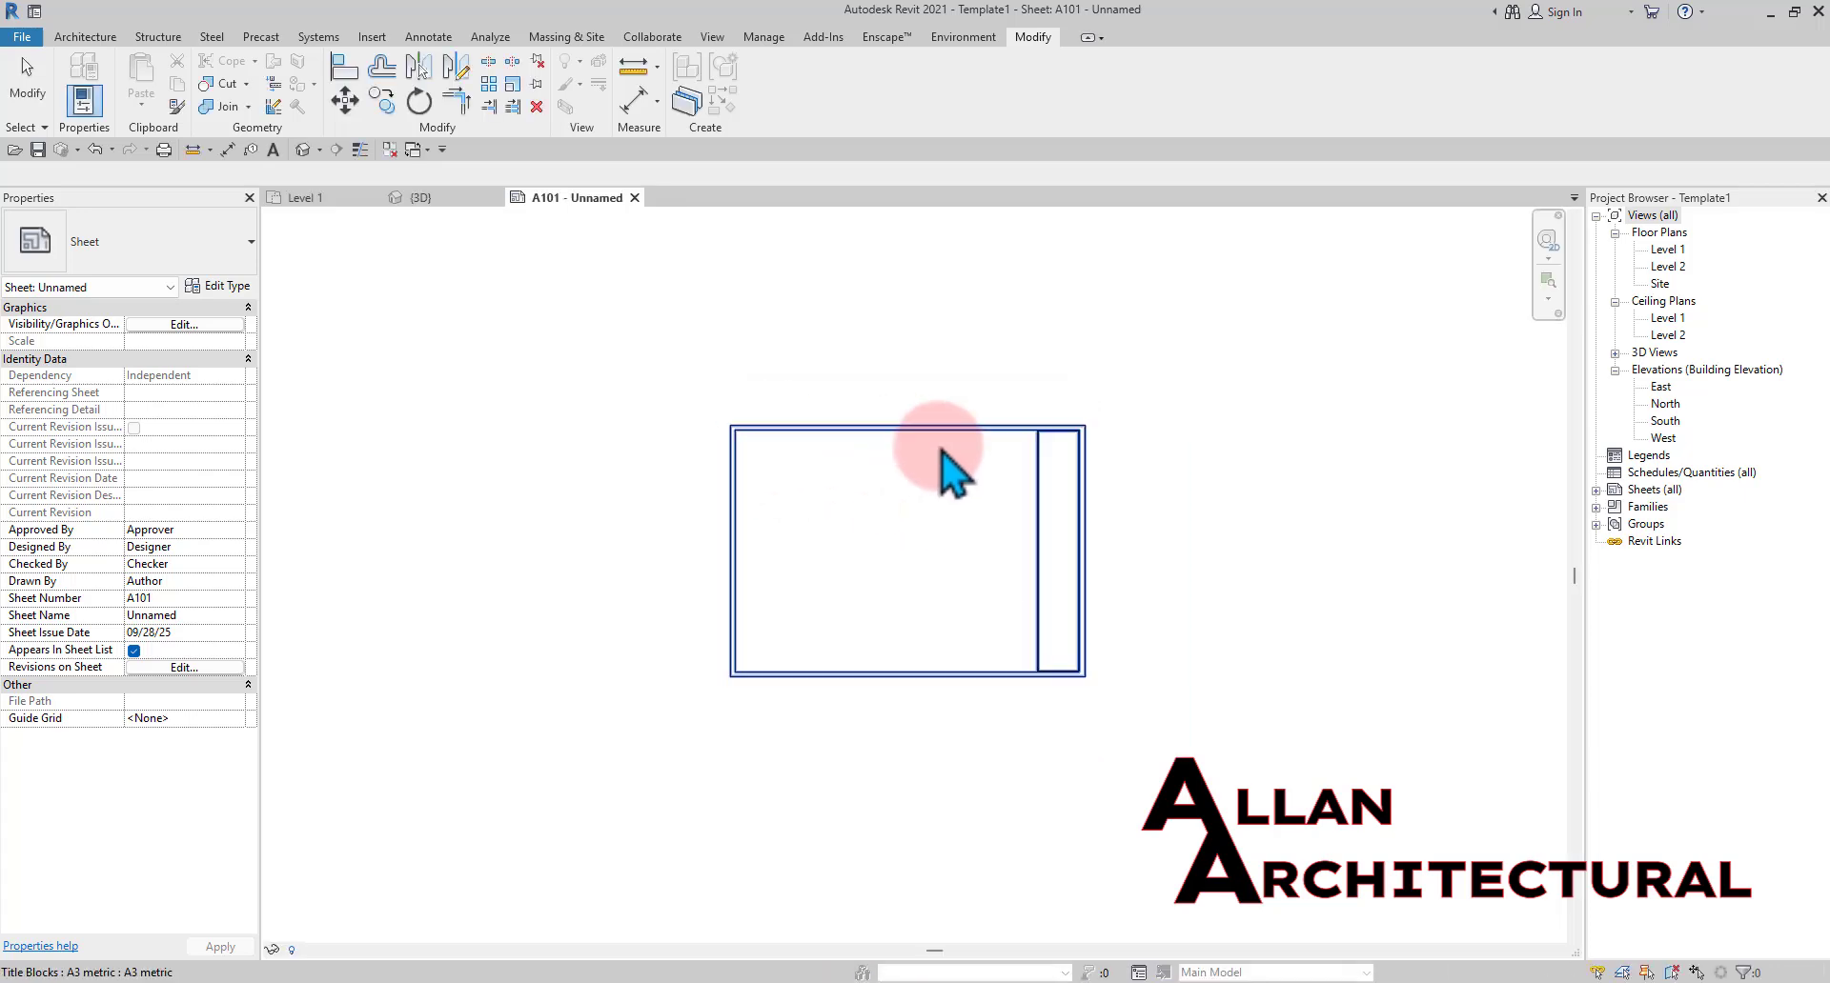
middle_click_drag(952, 466, 889, 517)
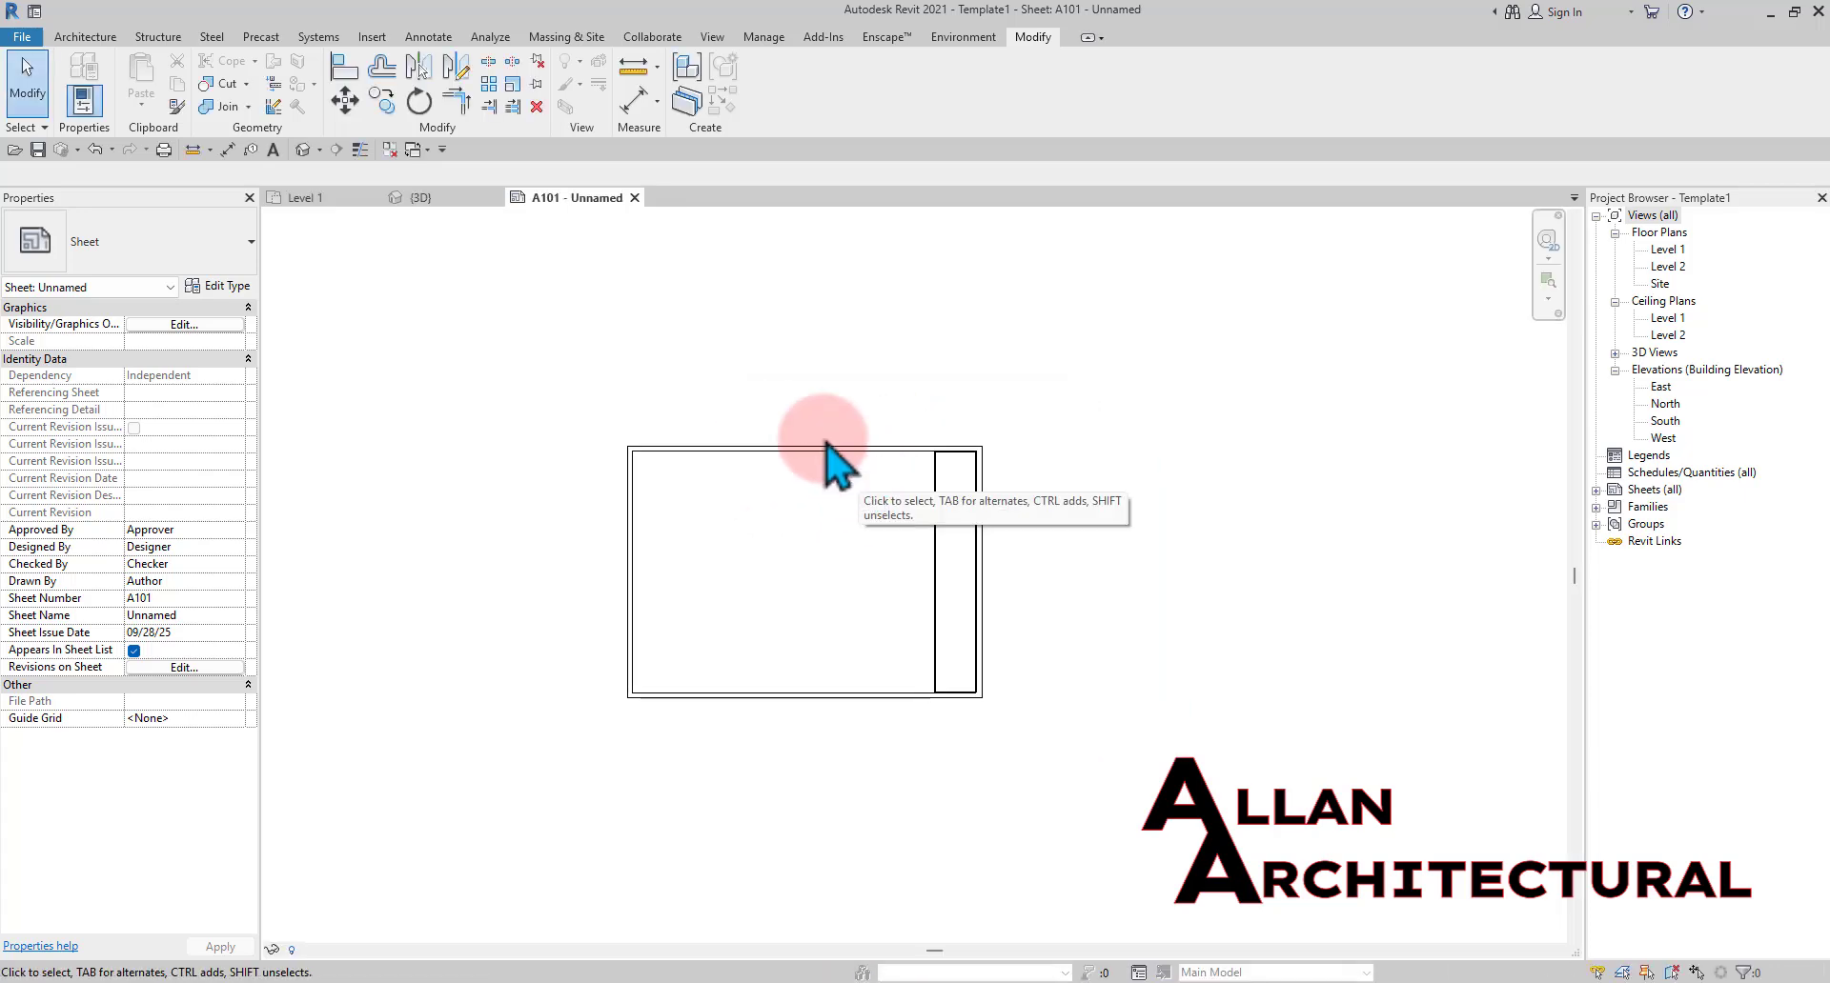
Switch to the Level 1 floor plan and open the type properties of the project's arrowheads
left_click(324, 208)
middle_click_drag(849, 571, 872, 600)
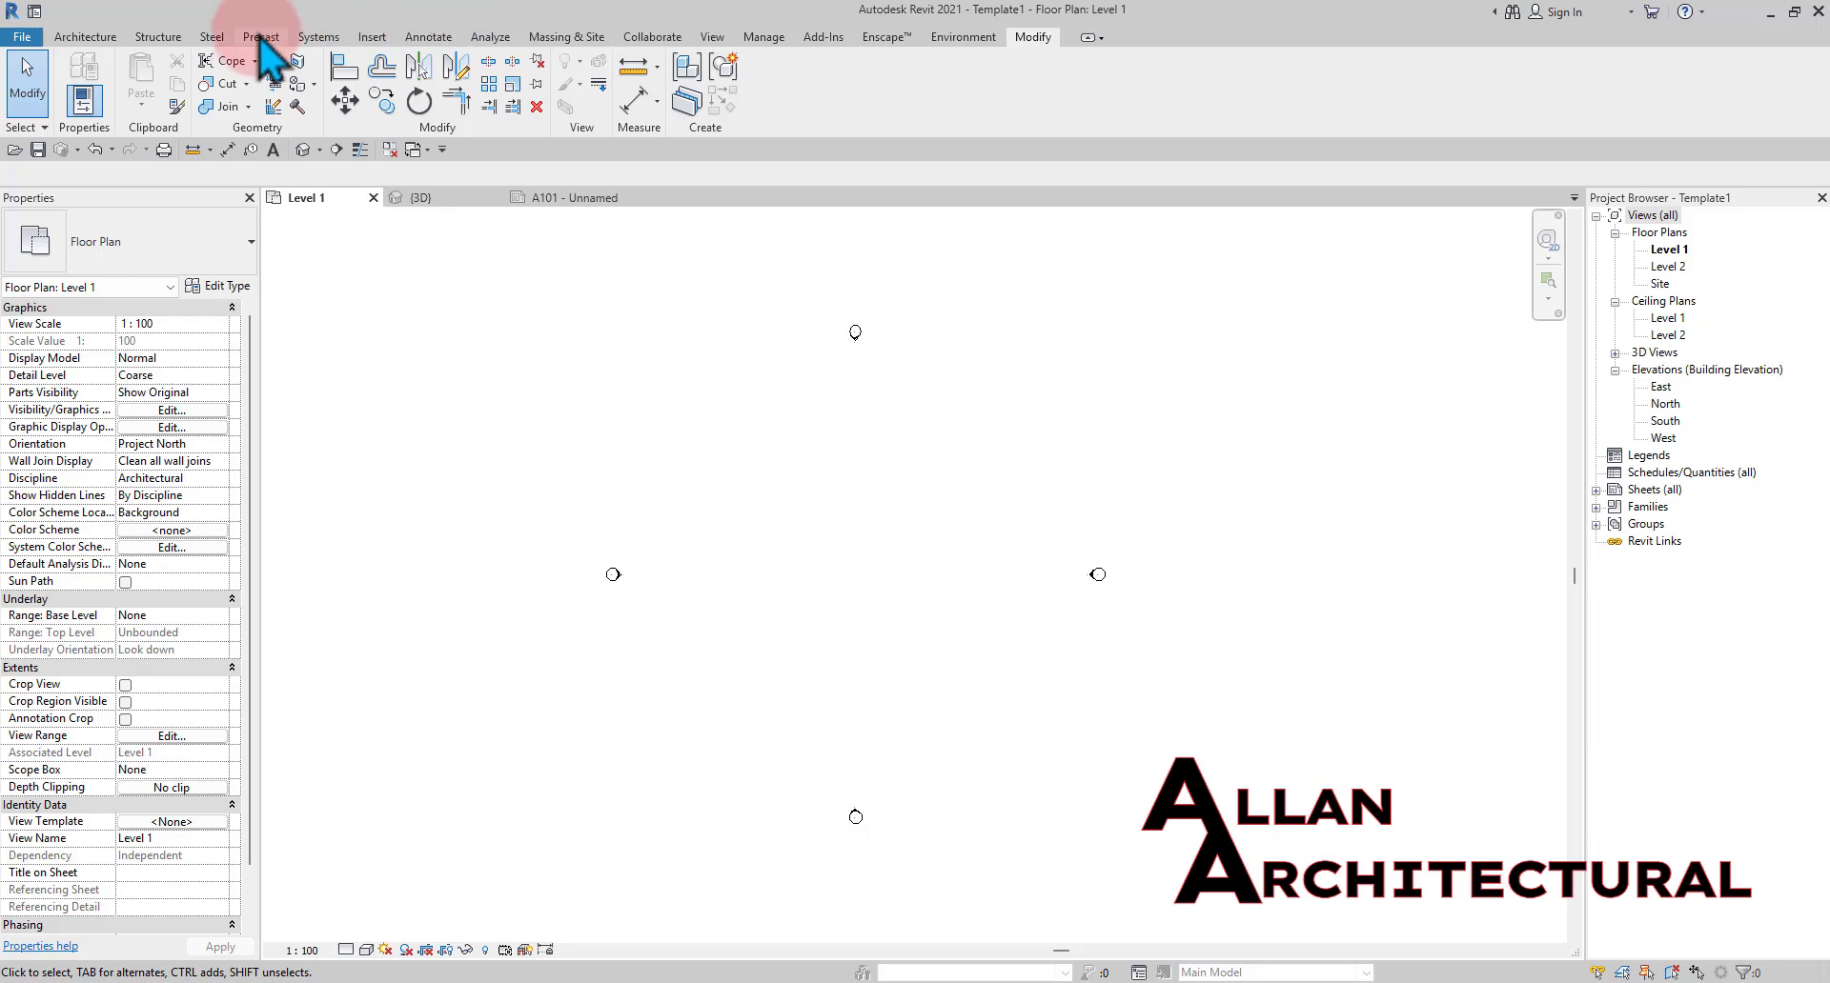
left_click(764, 38)
left_click(747, 103)
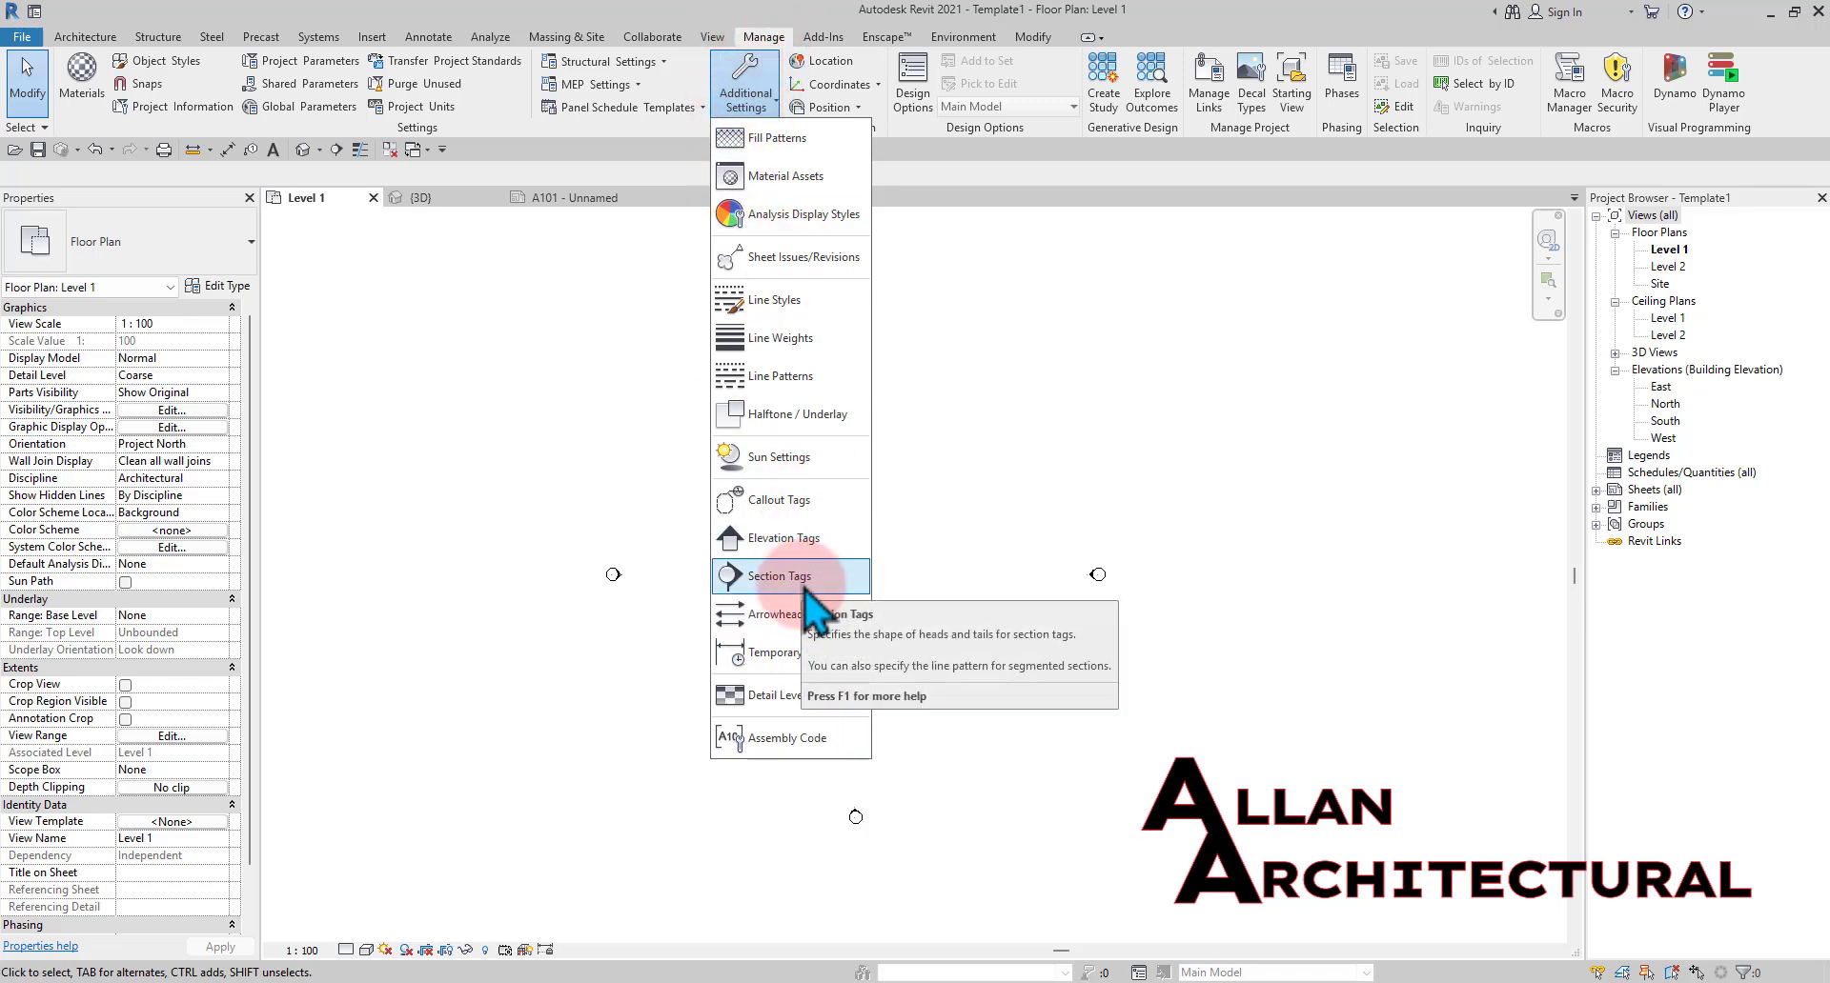
left_click(792, 616)
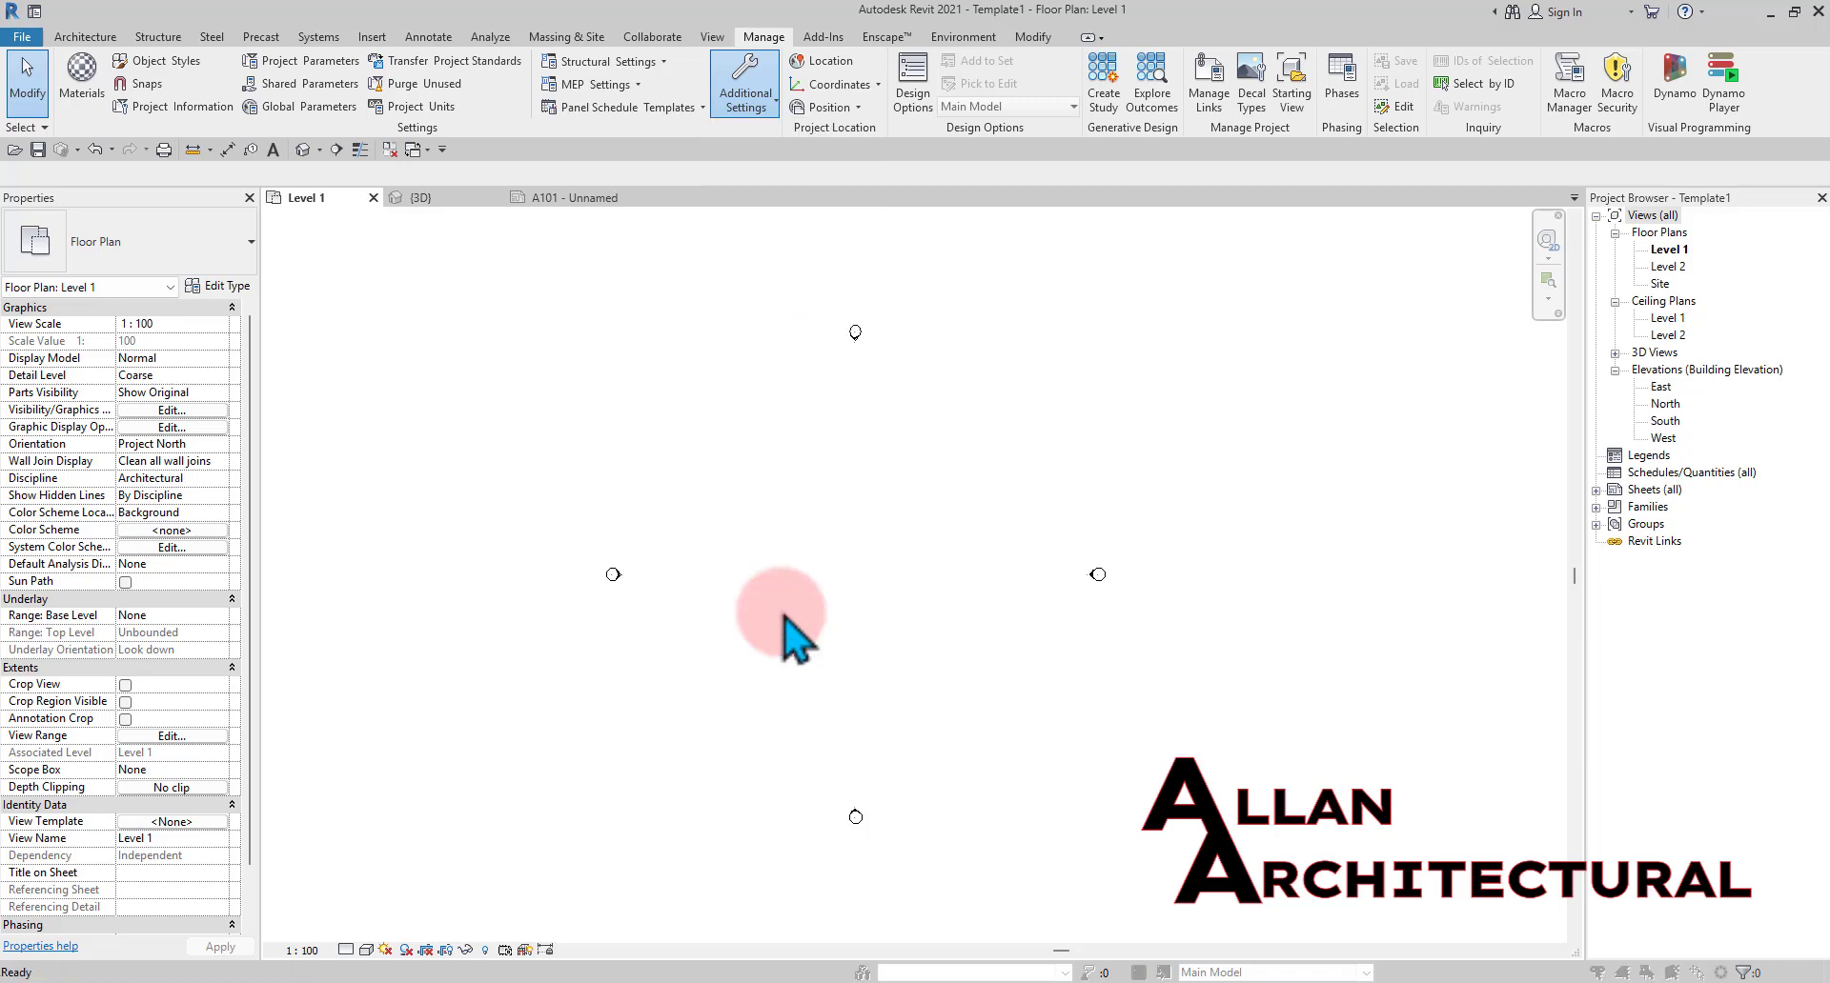
left_click_drag(770, 99, 718, 66)
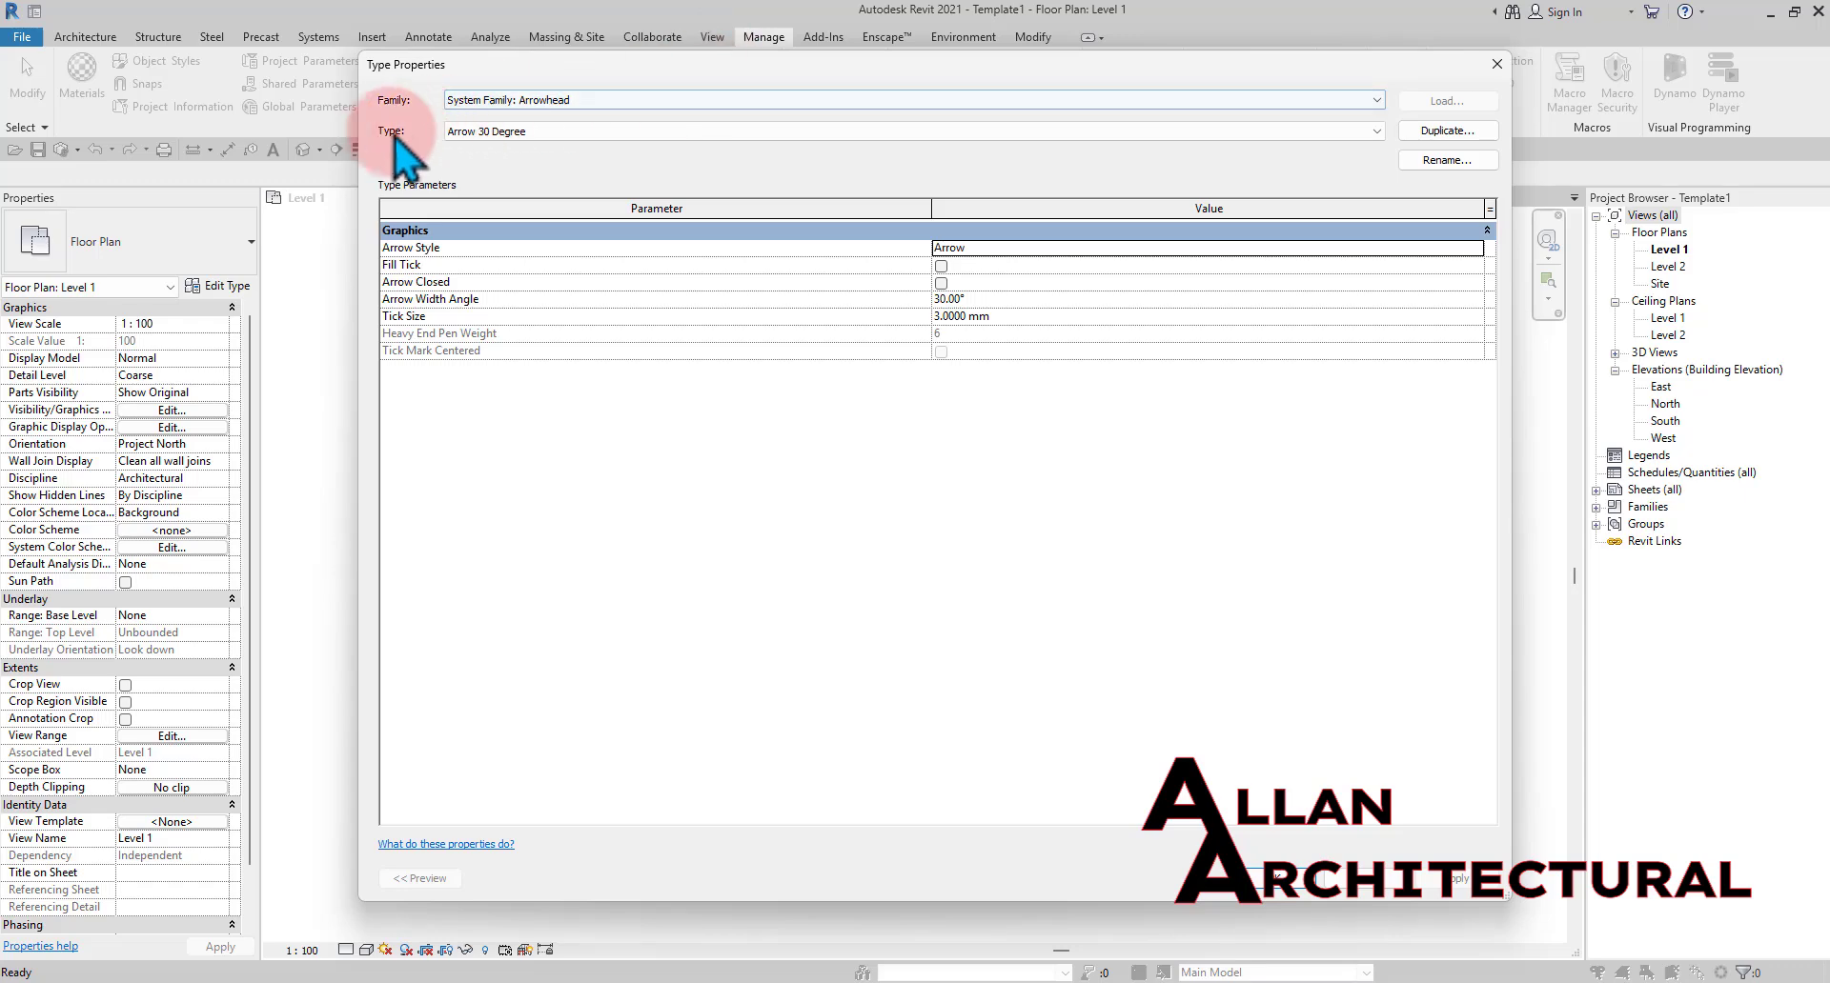
Review the arrow styles available for the Filled Dot 3mm arrowhead type and set its tick size to 0.5 mm
left_click(586, 133)
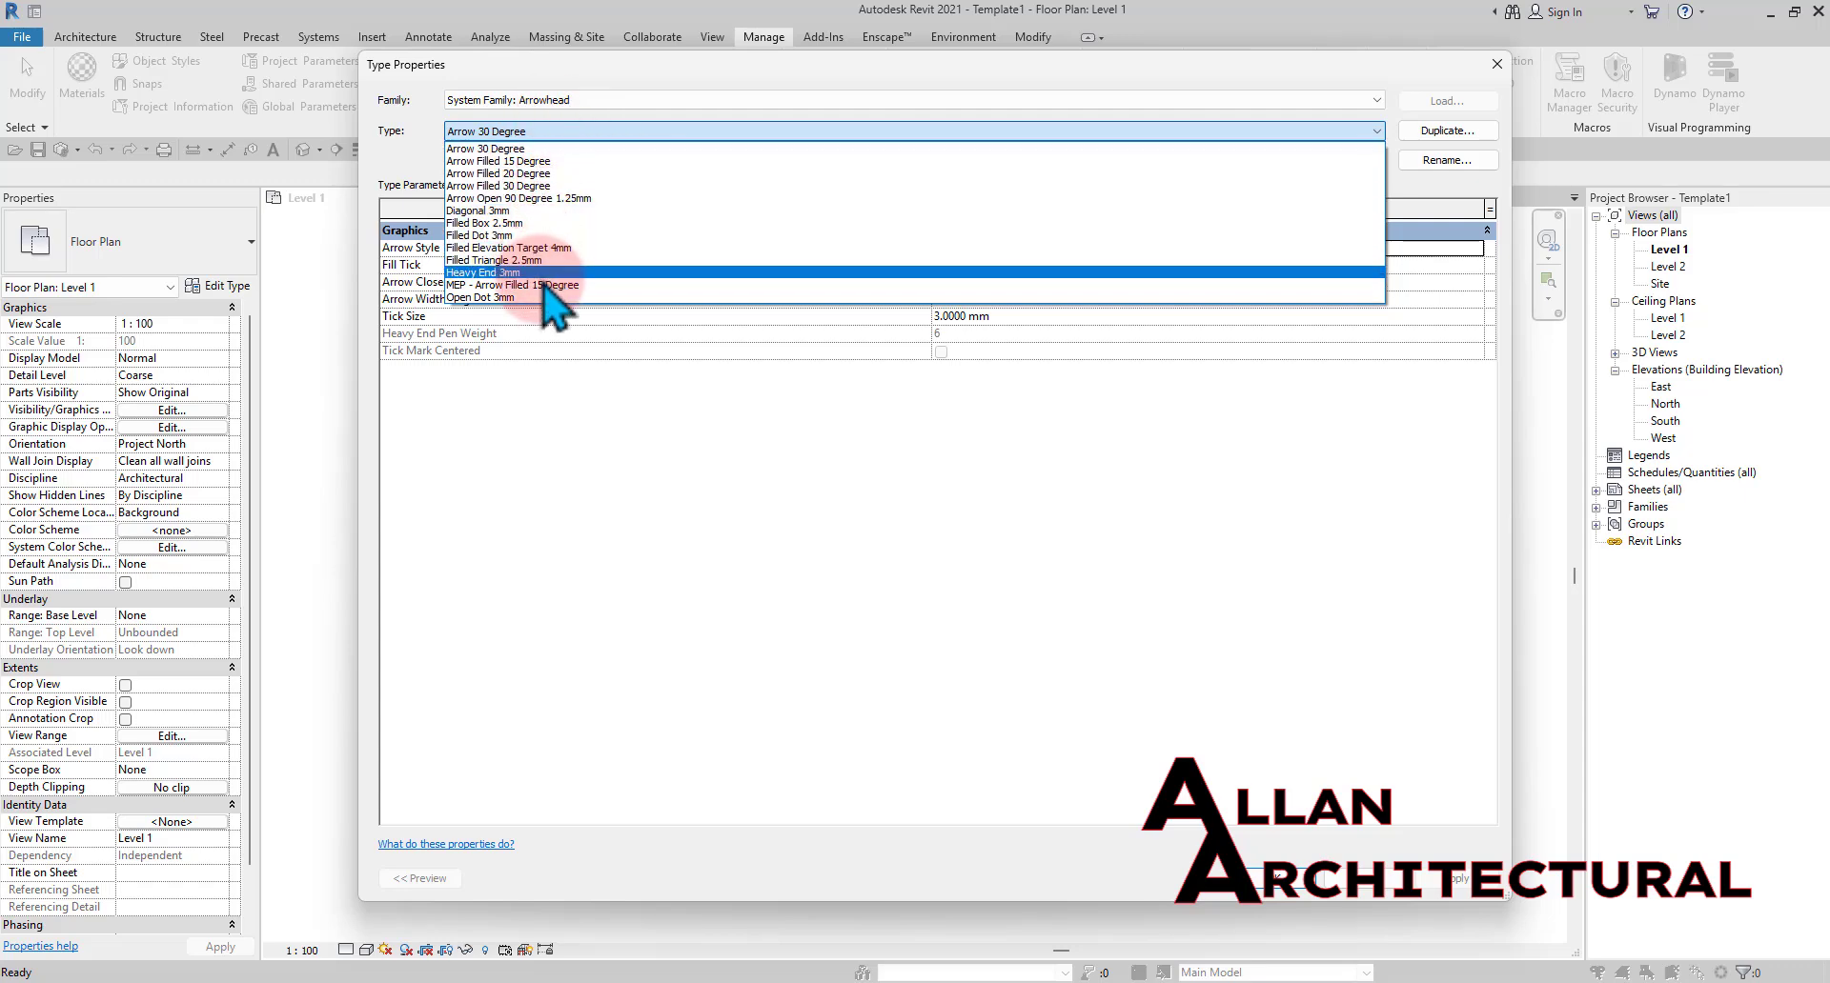
left_click(511, 238)
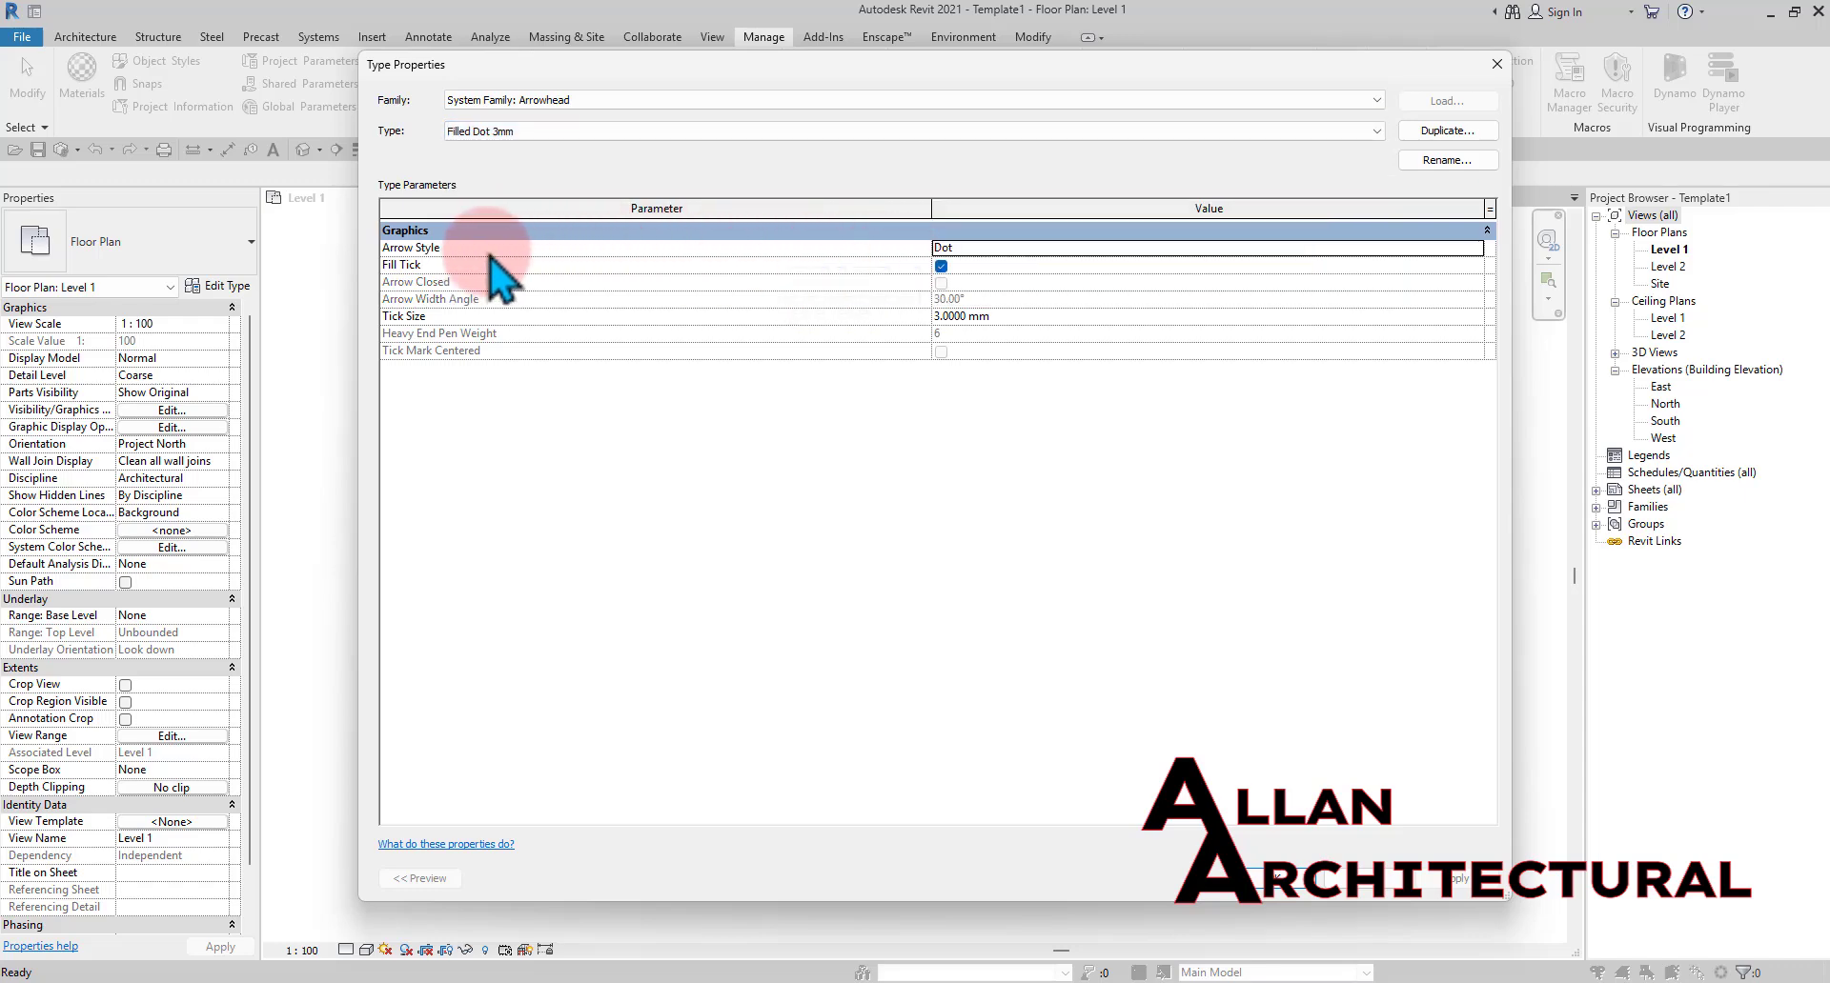
left_click(1067, 250)
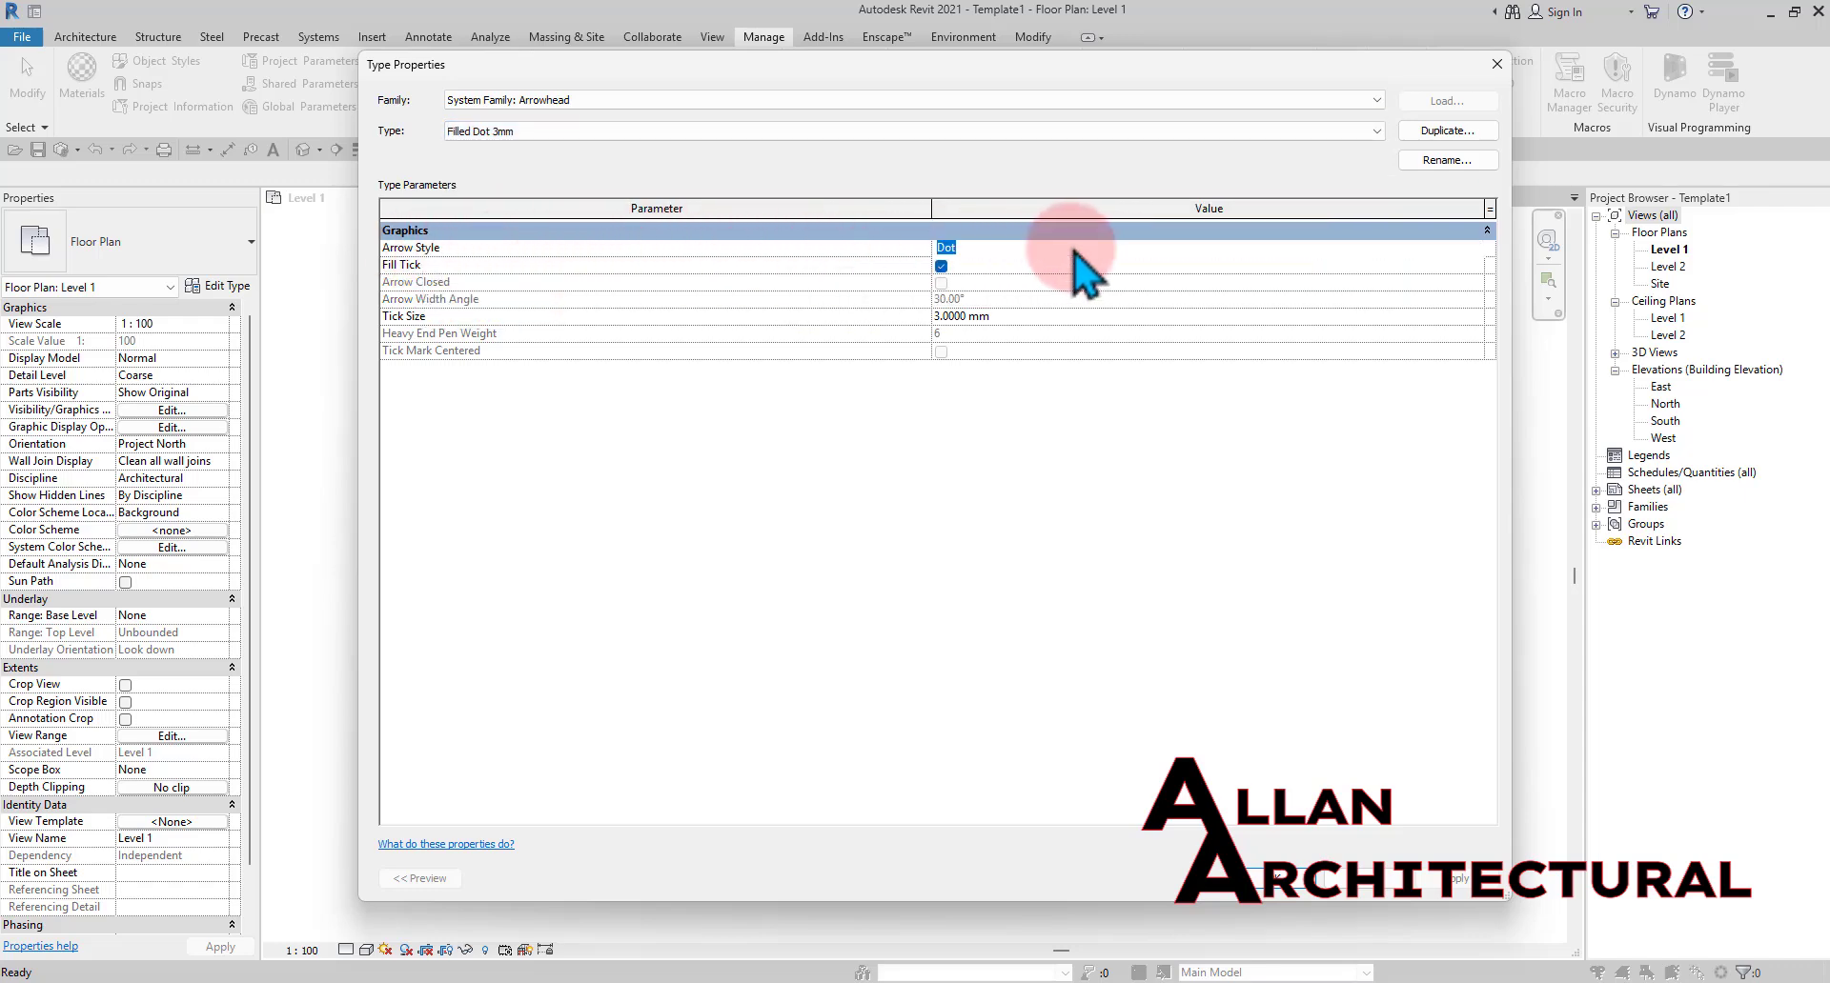
left_click(1475, 249)
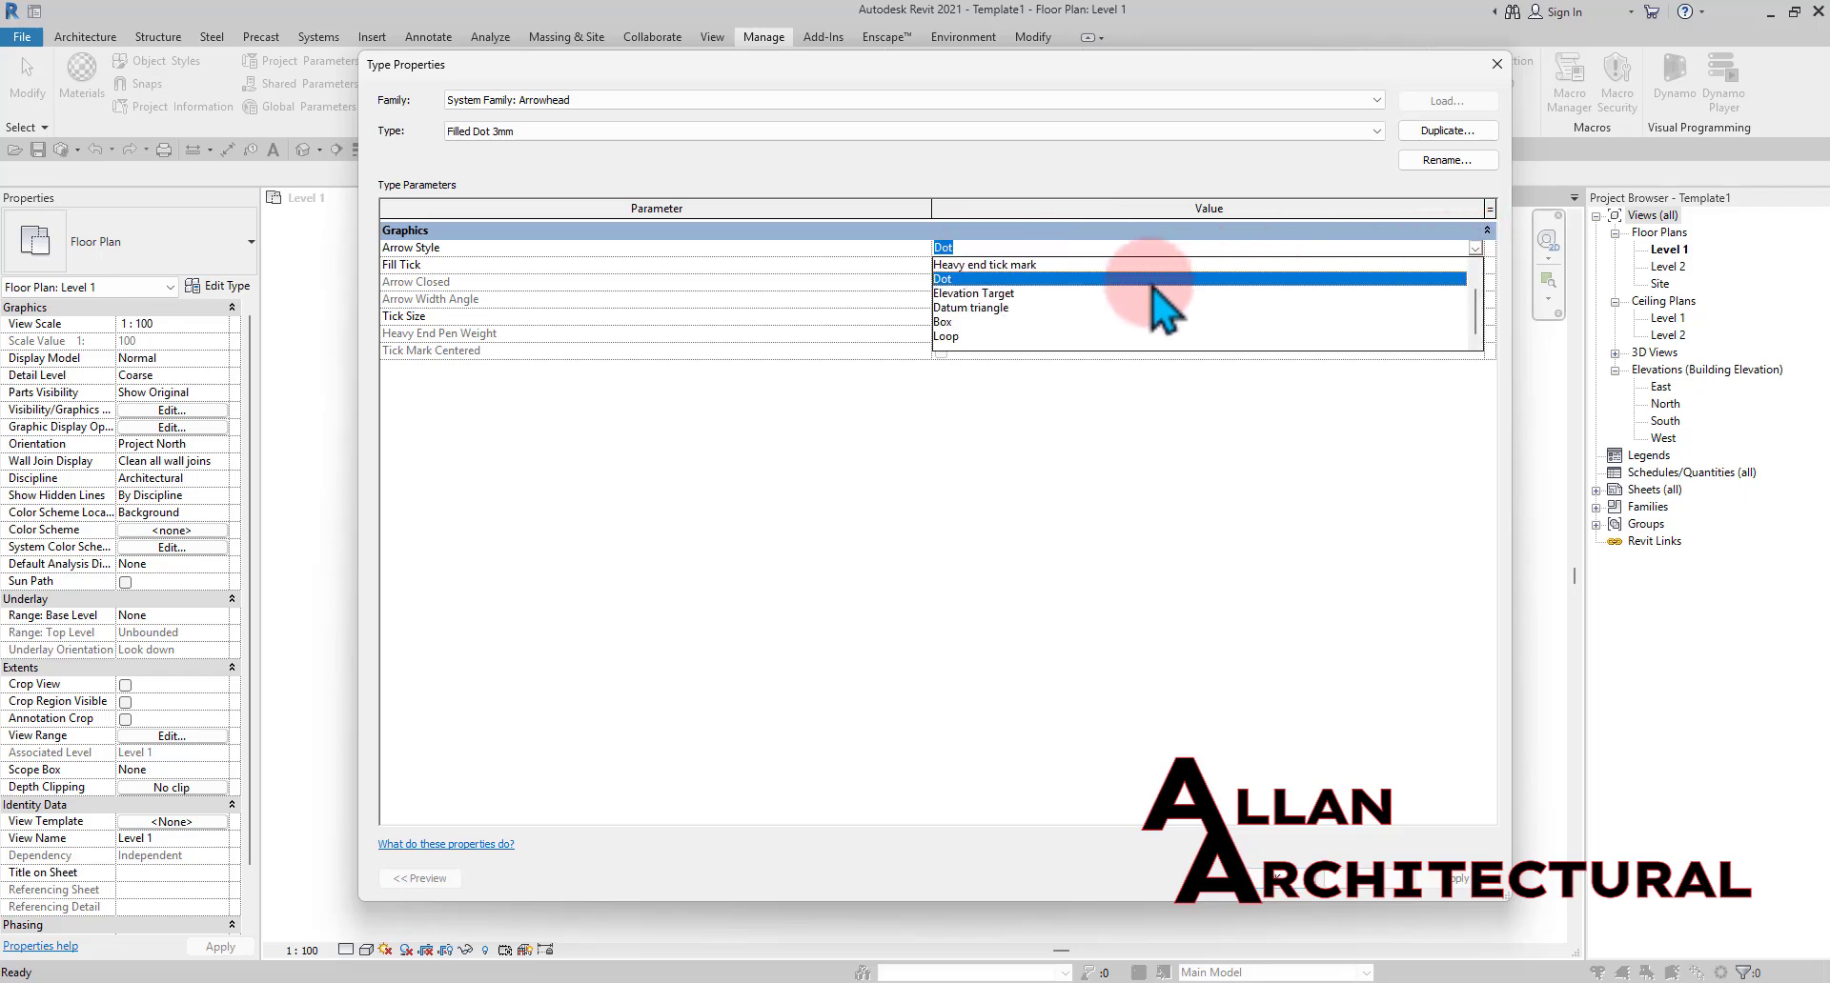
scroll(959, 345, "up", 2)
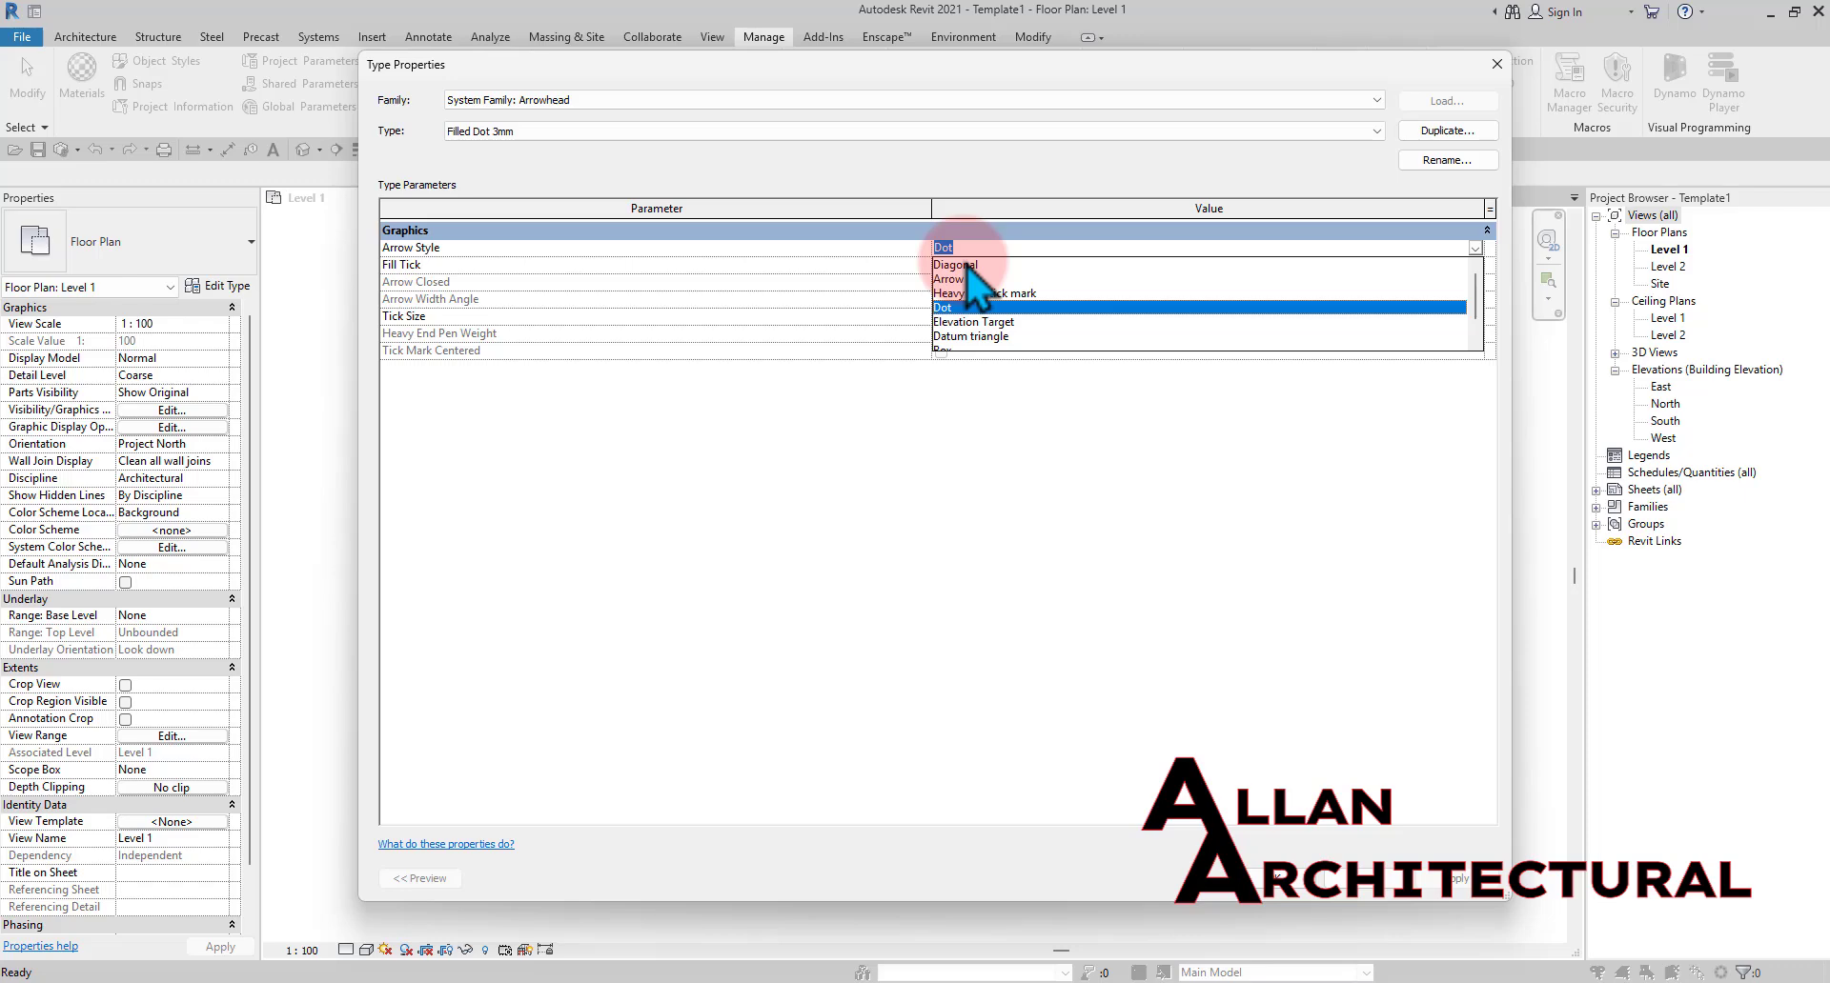
left_click(952, 468)
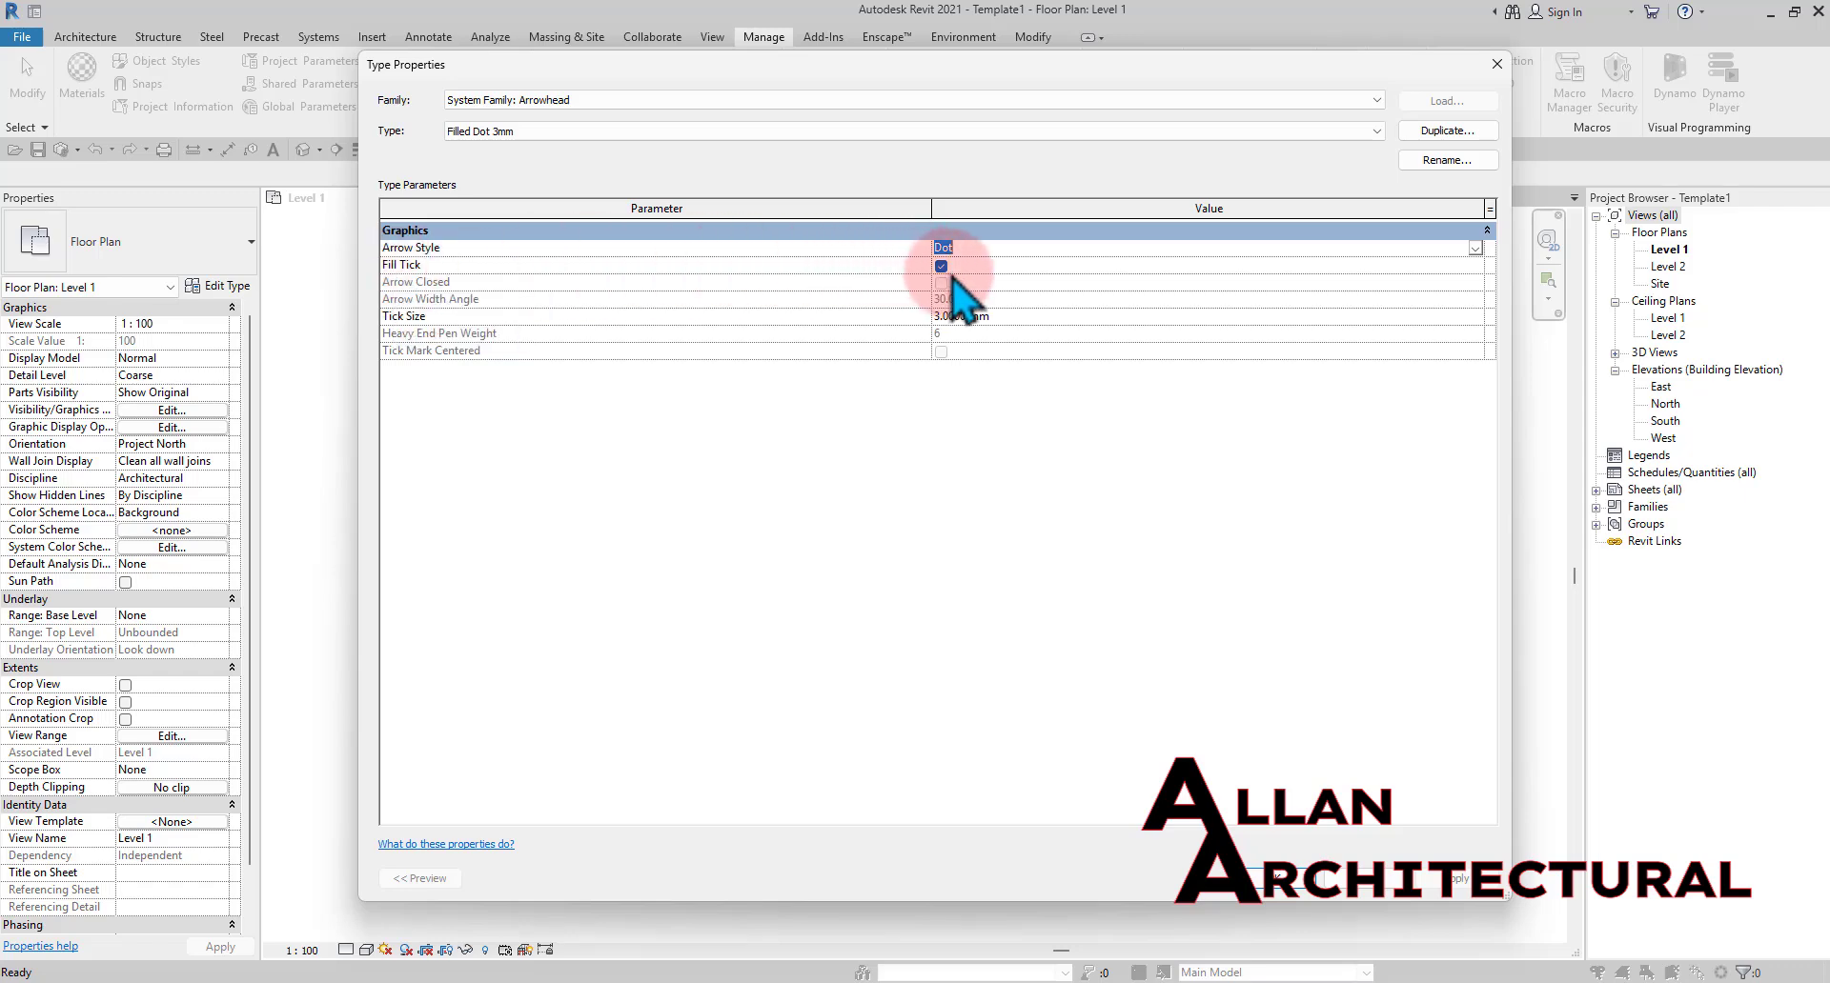
left_click(1005, 320)
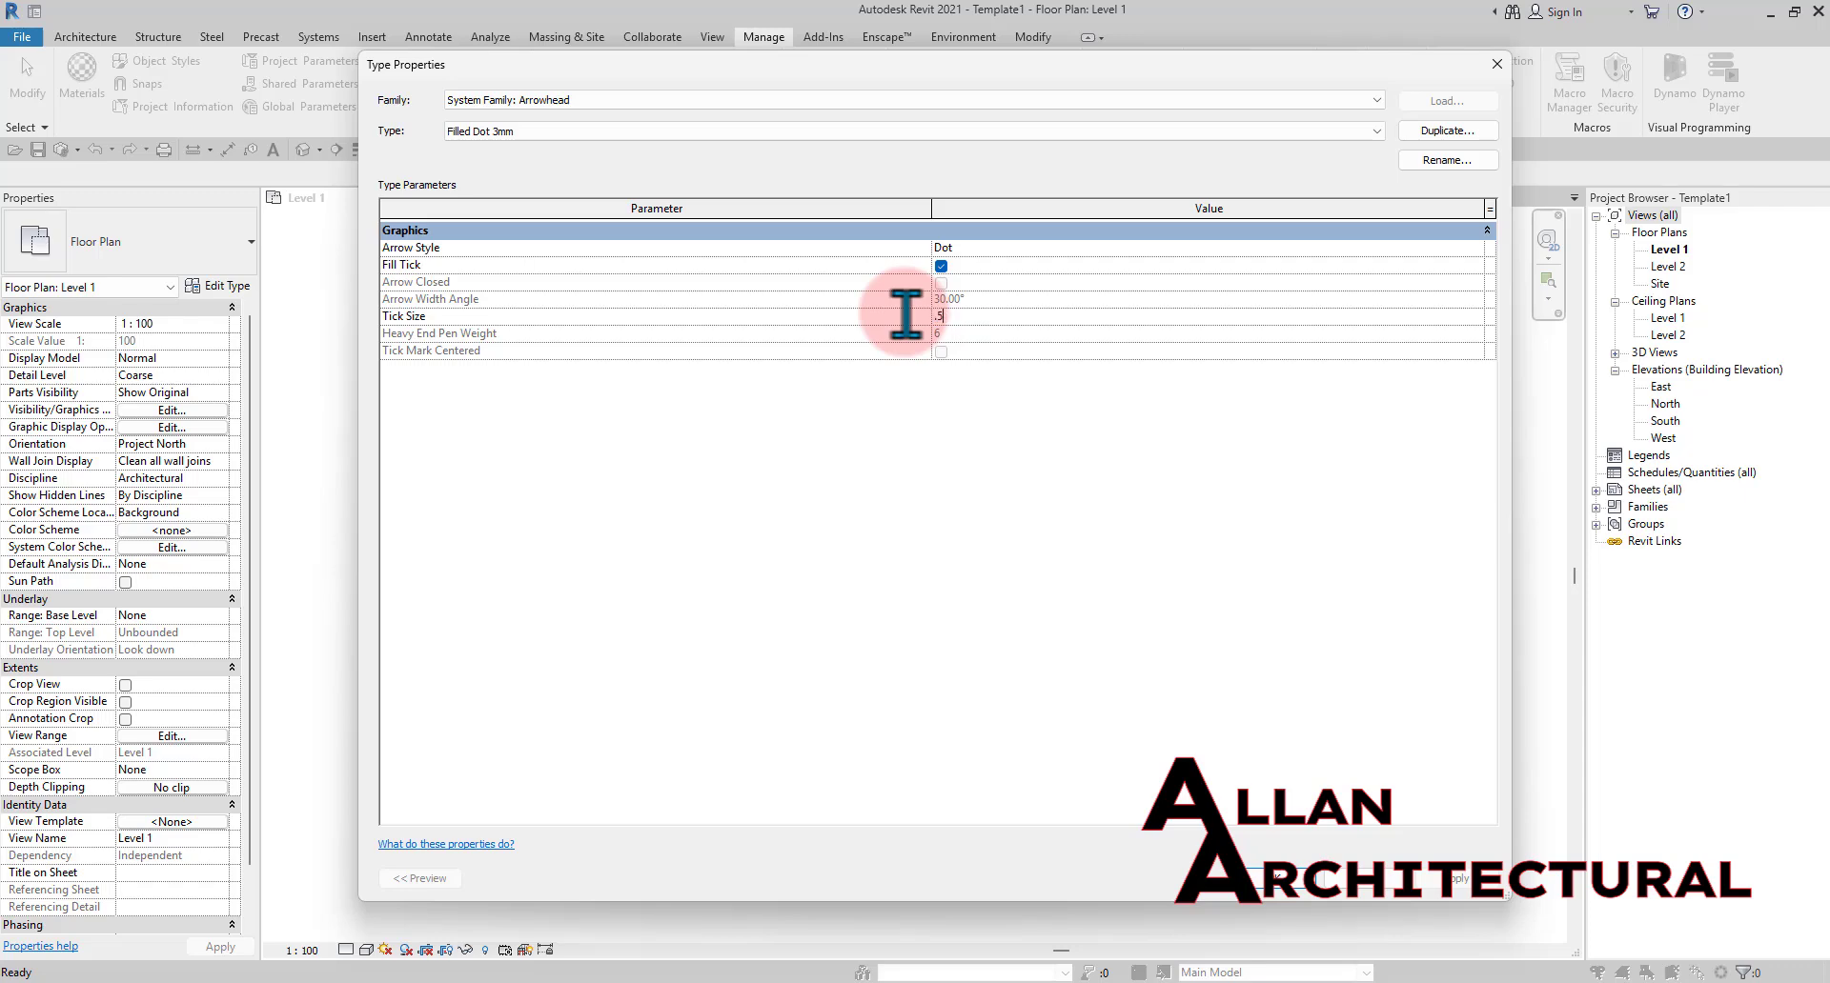
type(".5")
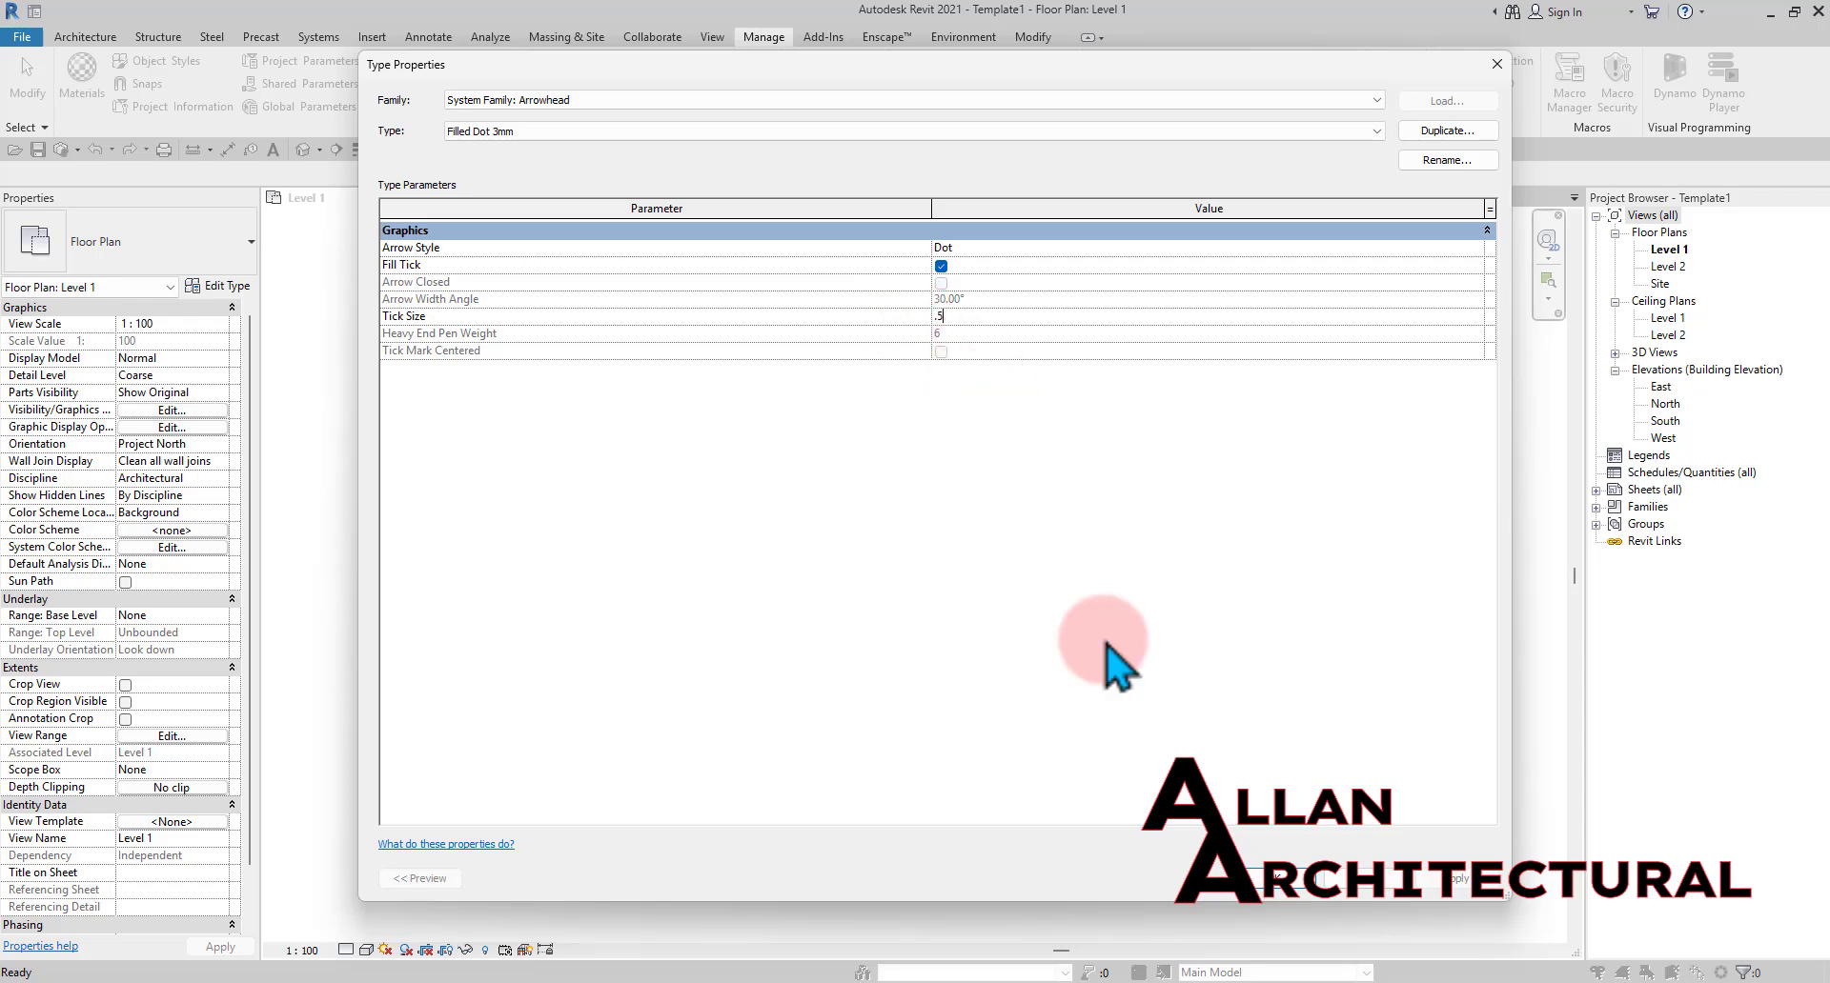
left_click(1278, 879)
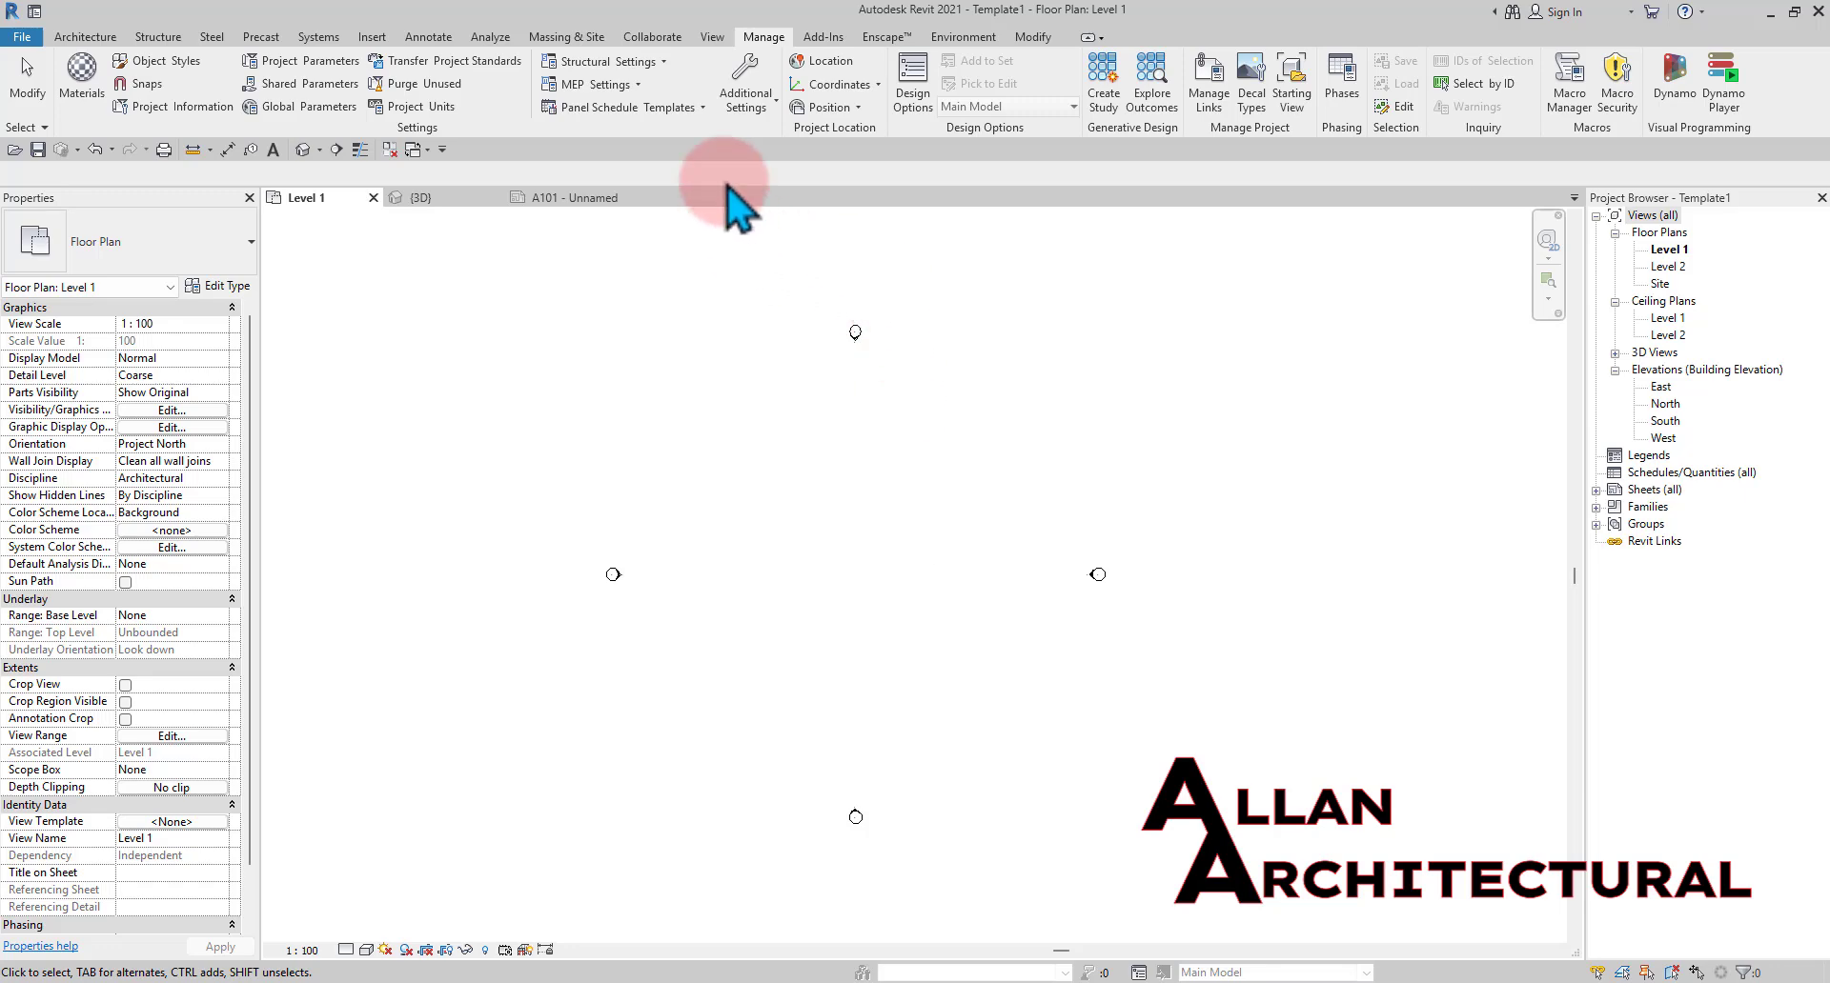
Reopen the arrowhead type properties and check the tick size saved for the Filled Dot 3mm type
left_click(751, 101)
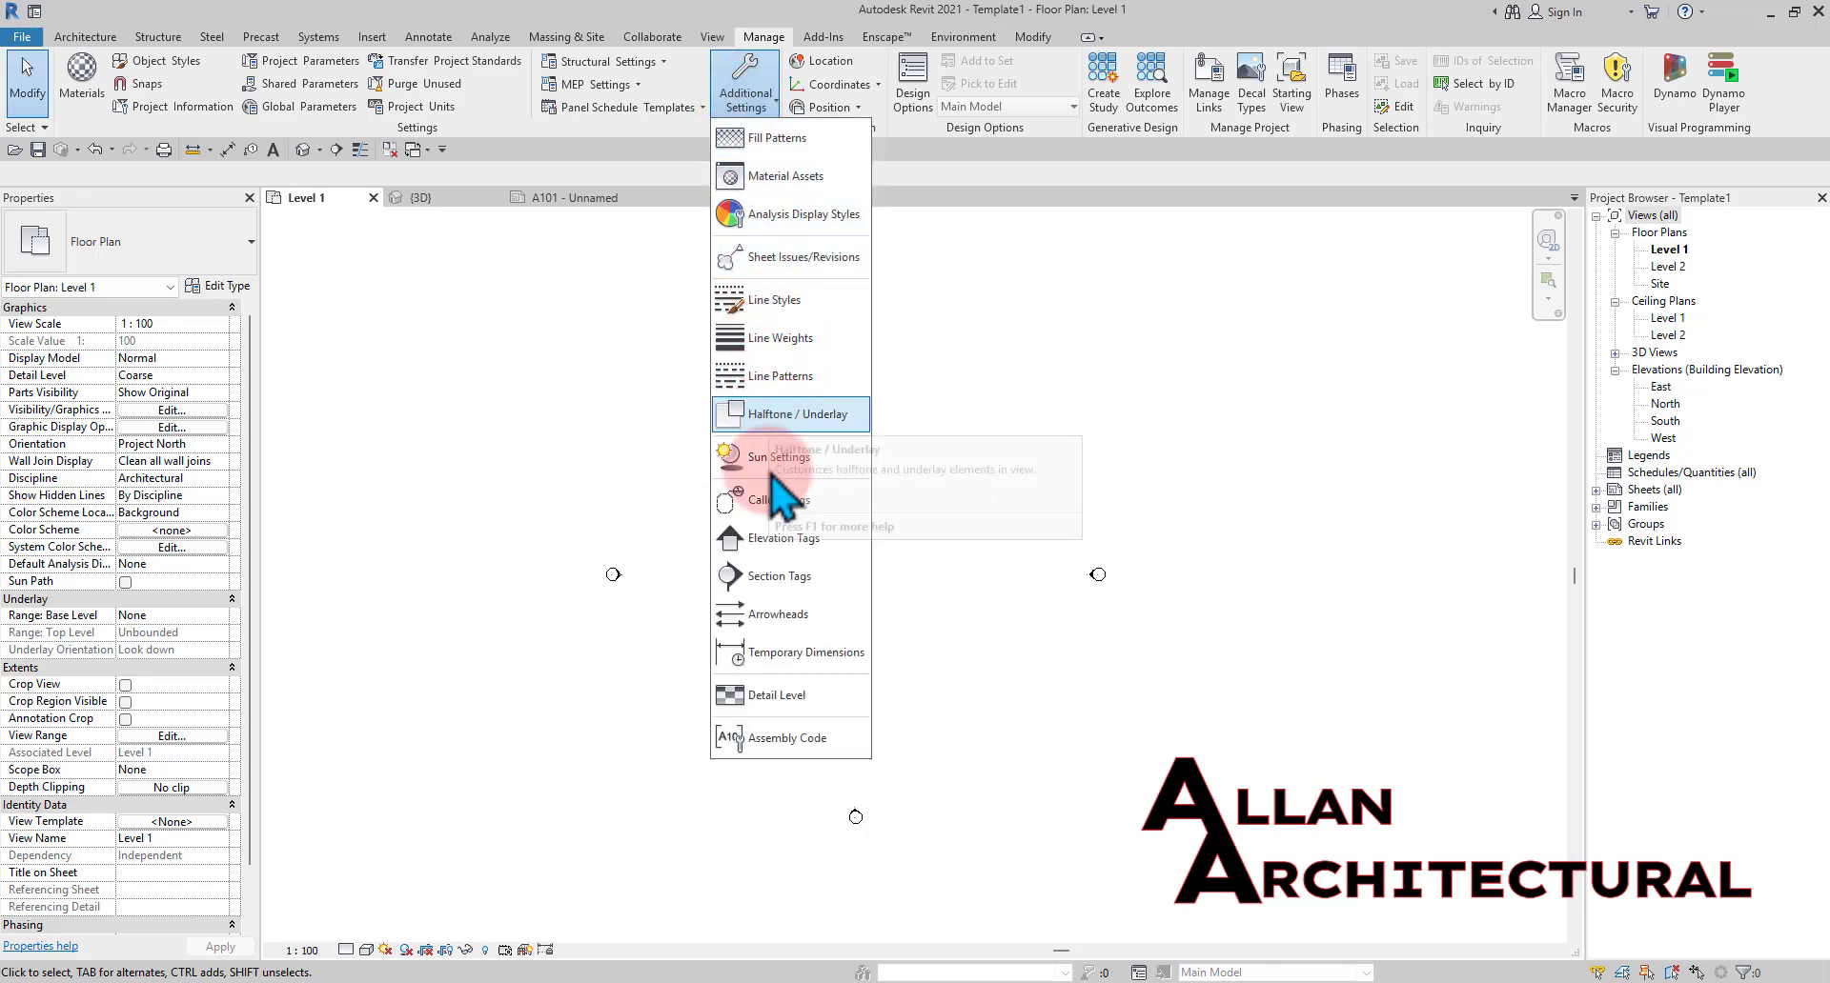
left_click(762, 615)
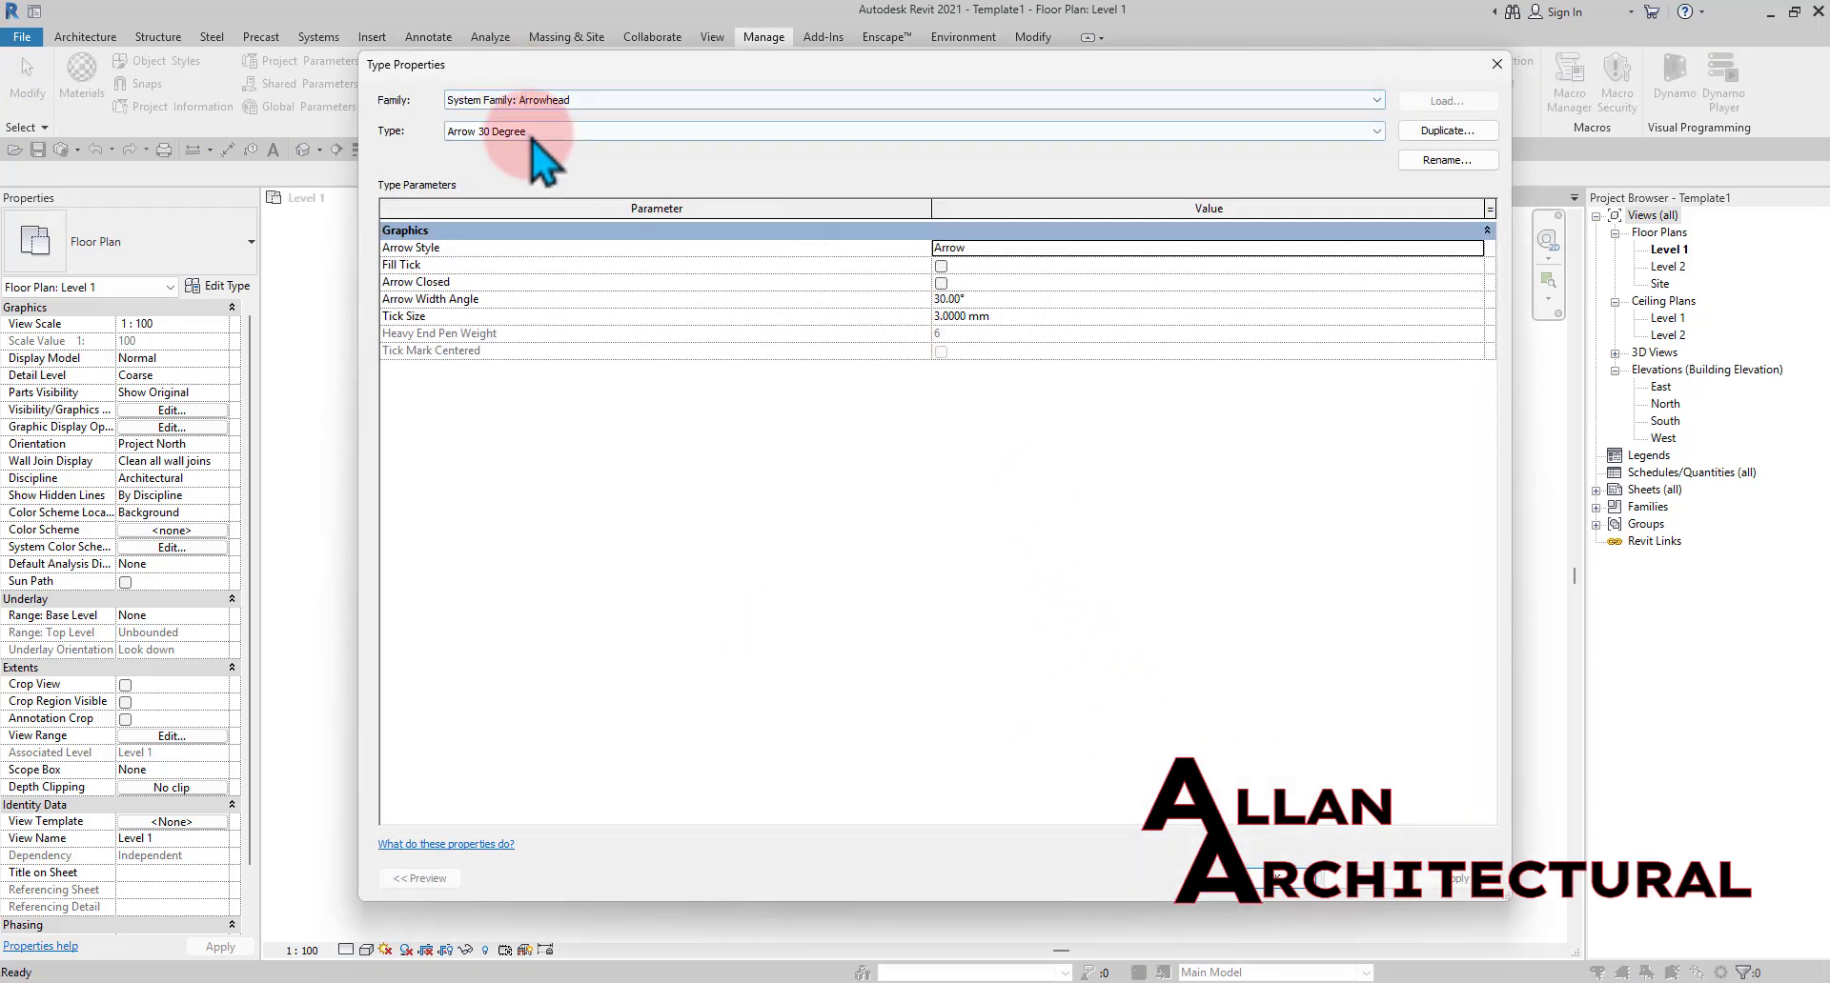
left_click(531, 135)
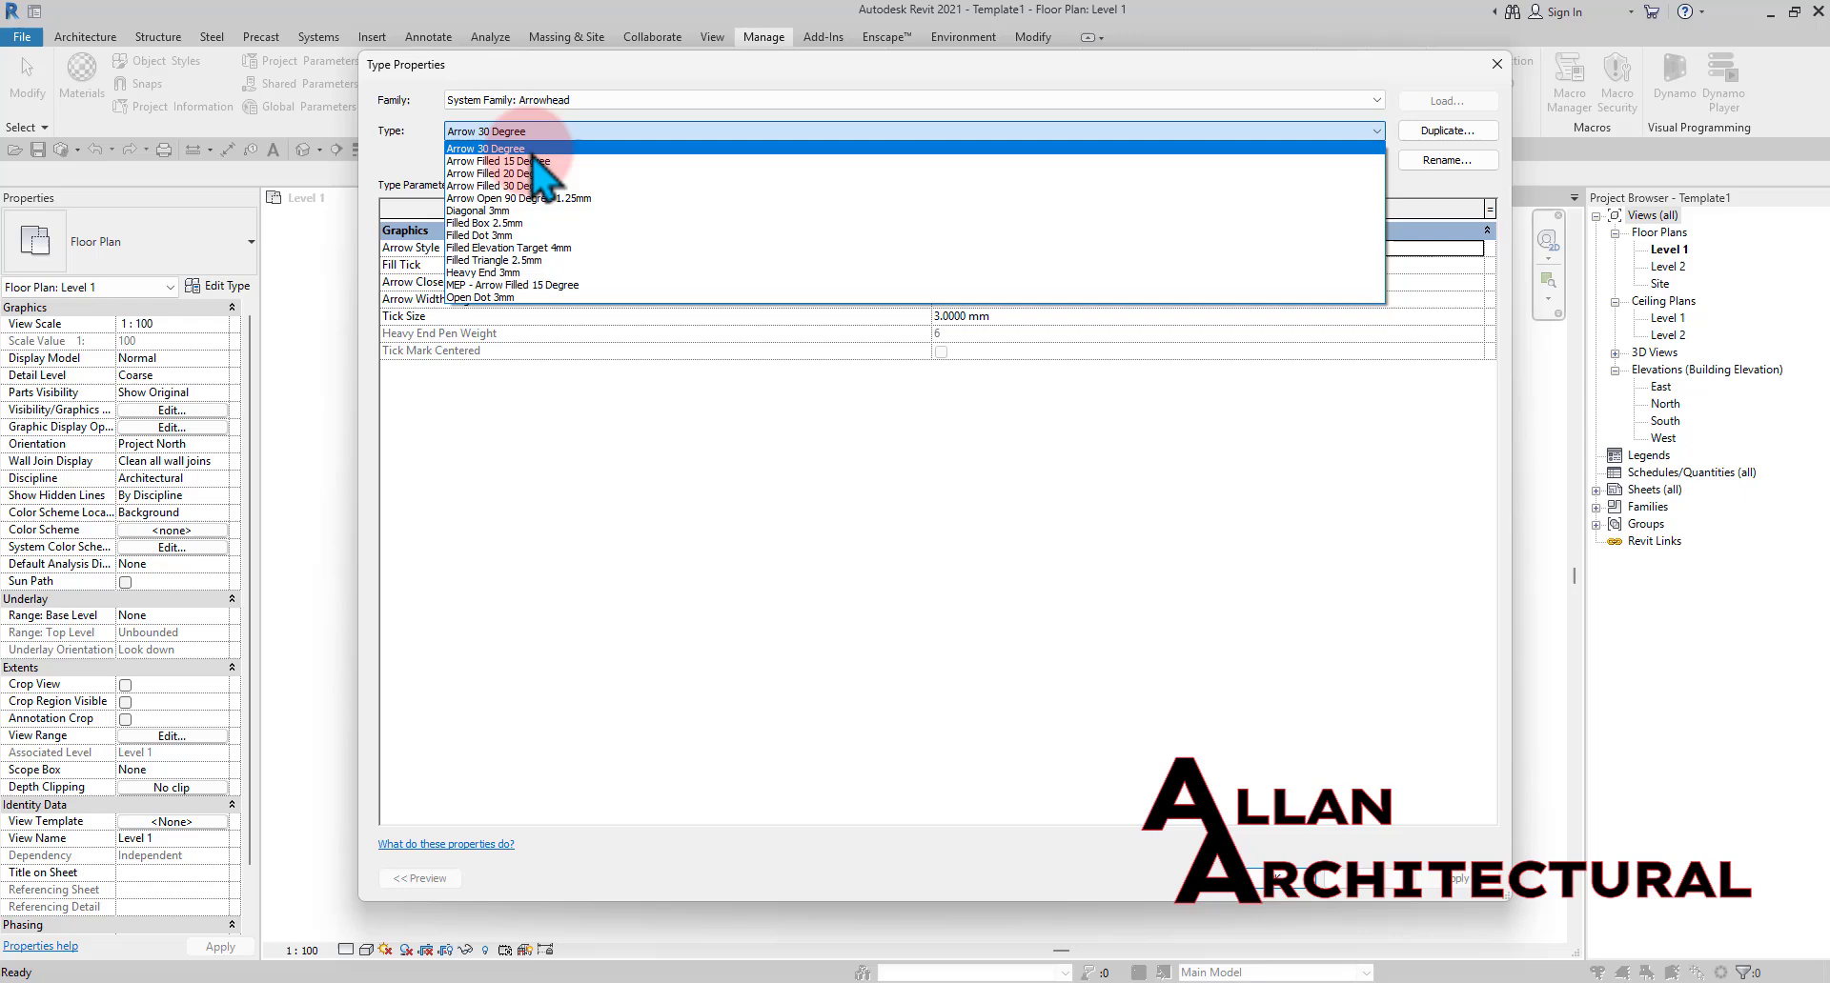
left_click(561, 236)
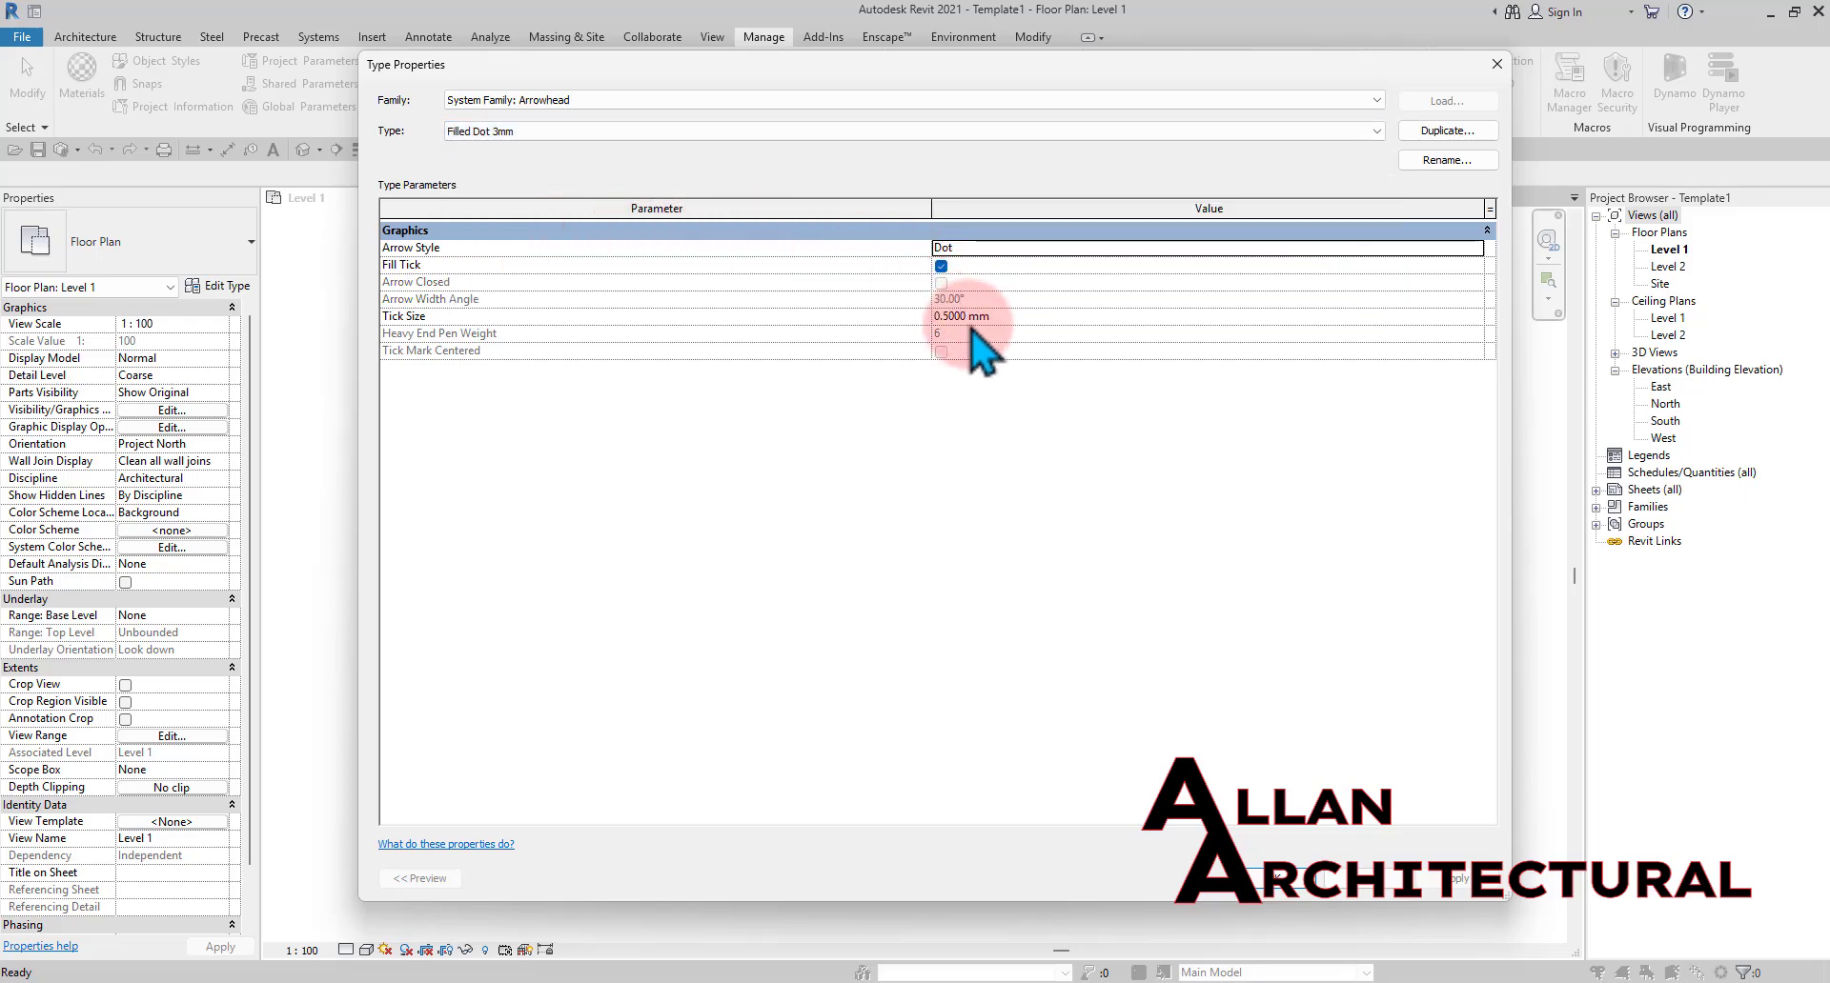
left_click(1258, 878)
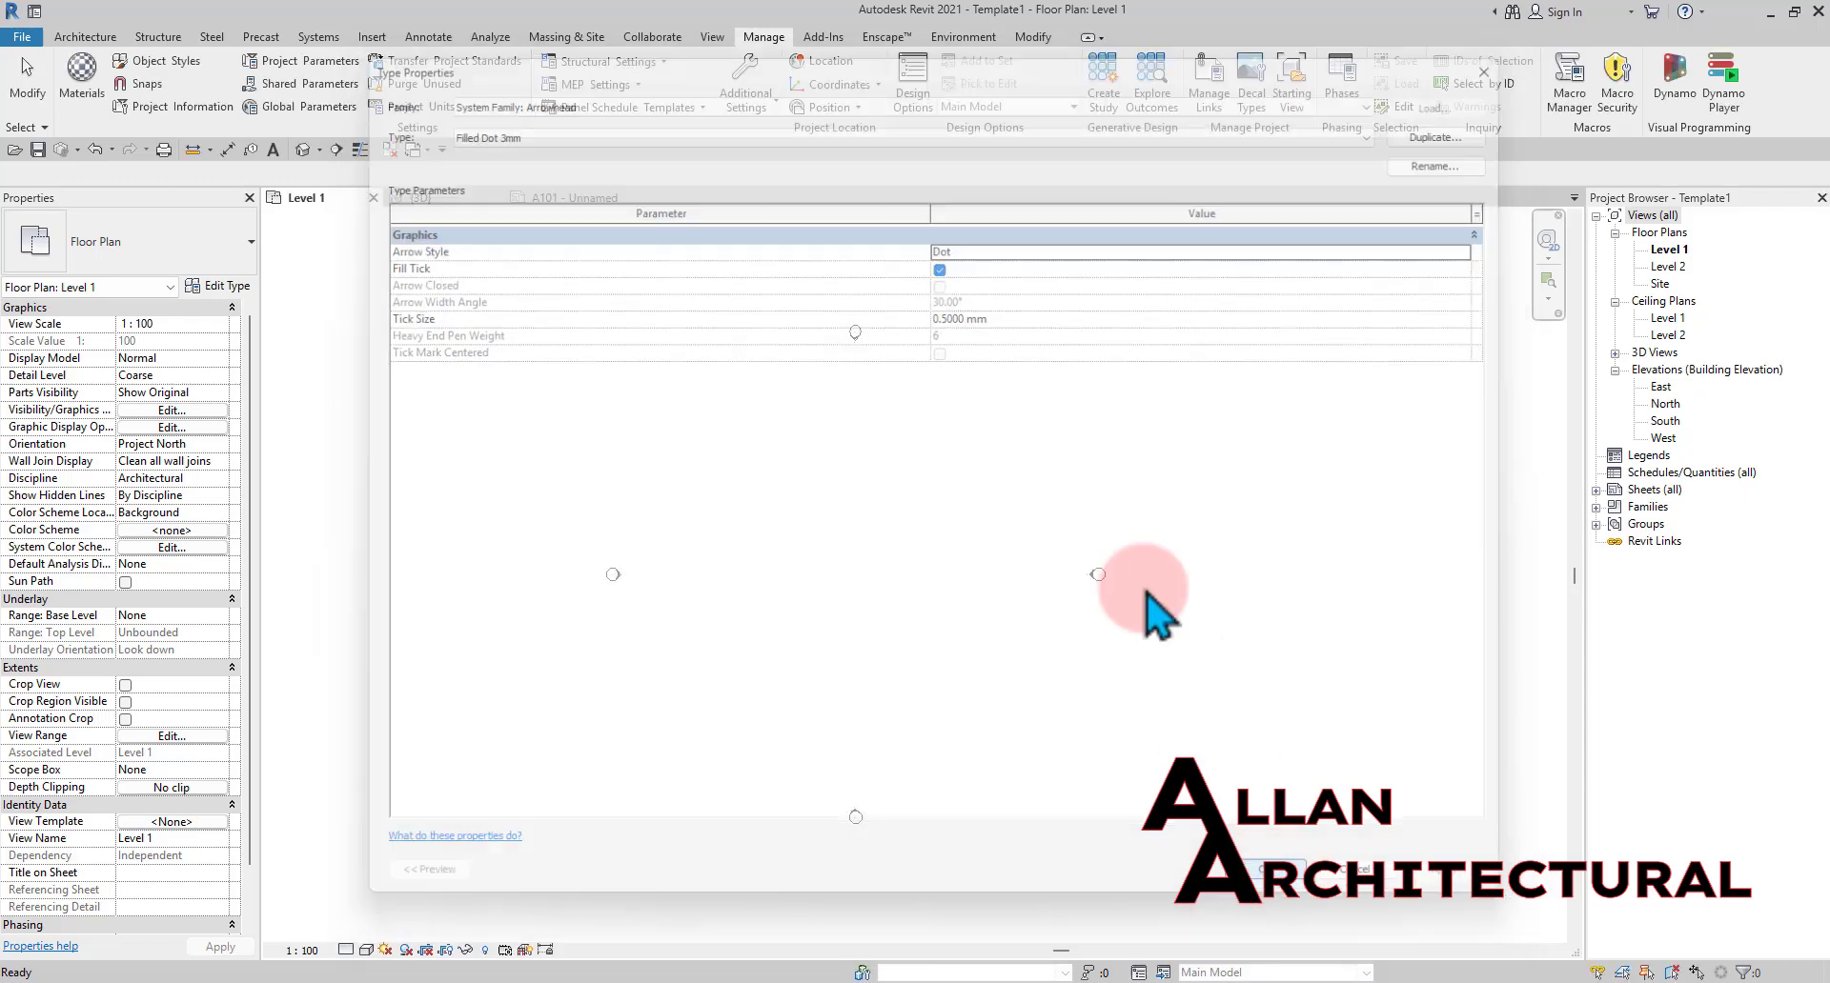
middle_click_drag(963, 492, 945, 491)
left_click(227, 150)
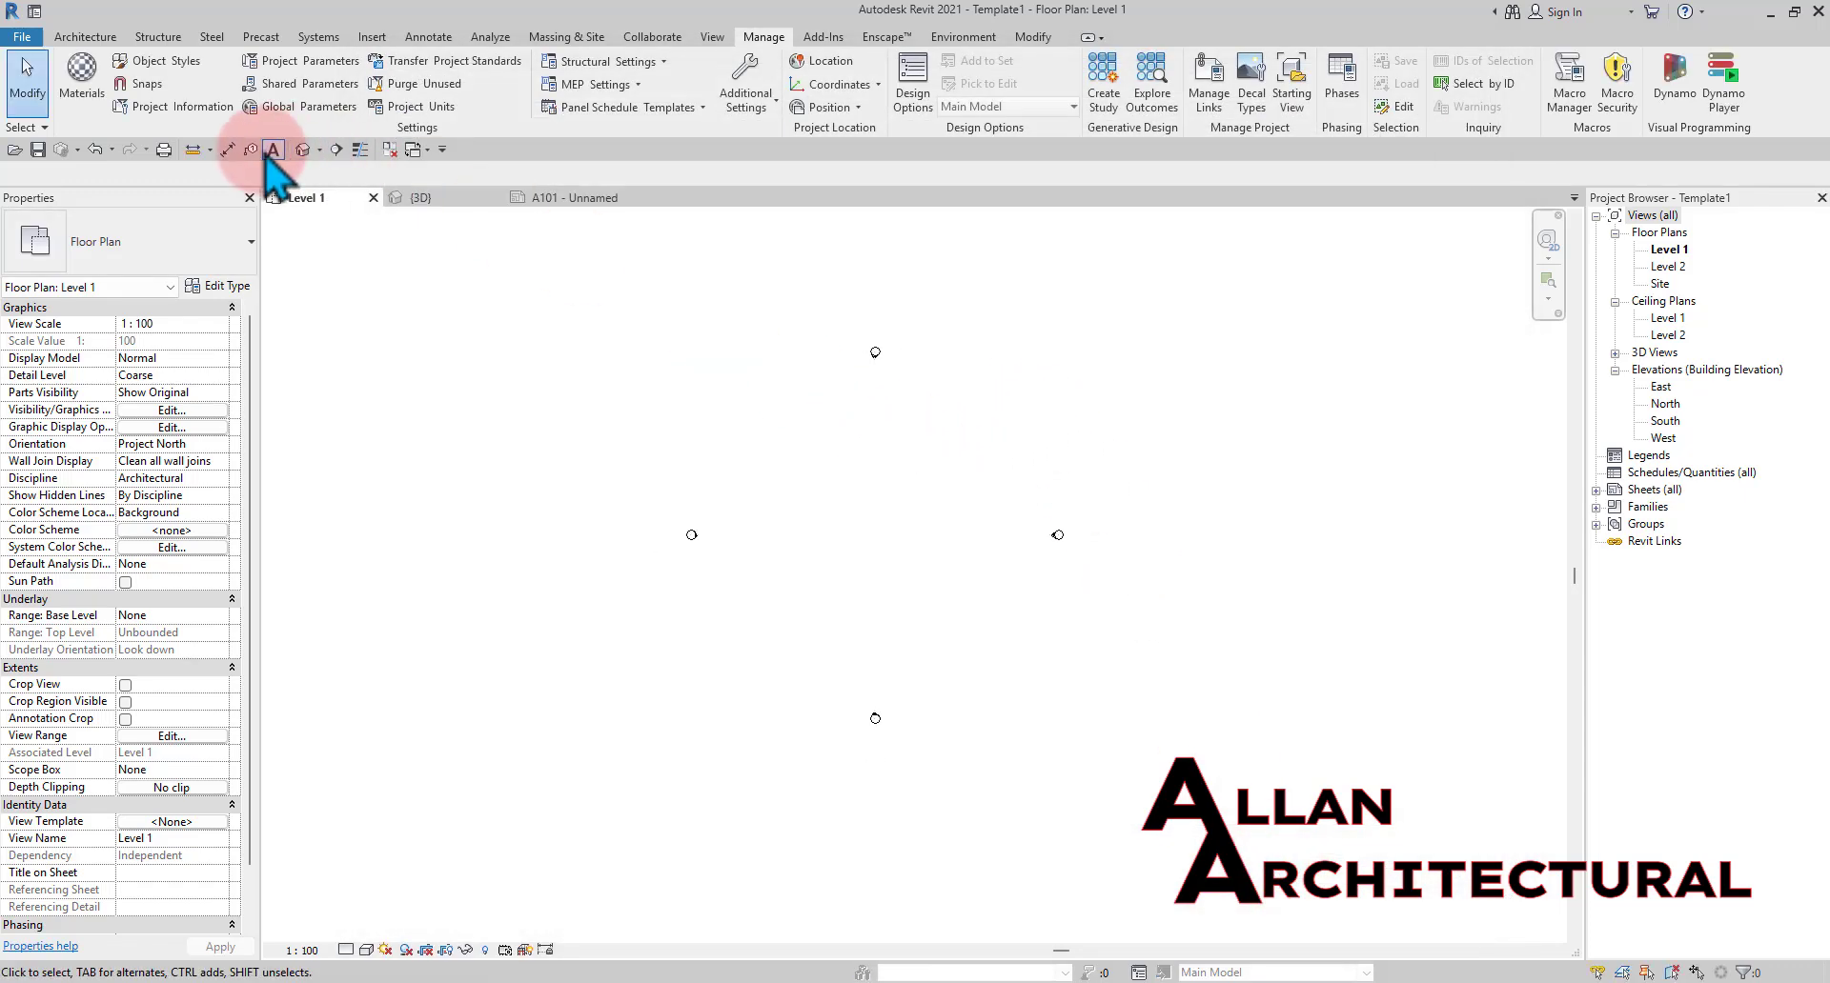
scroll(763, 510, "up", 3)
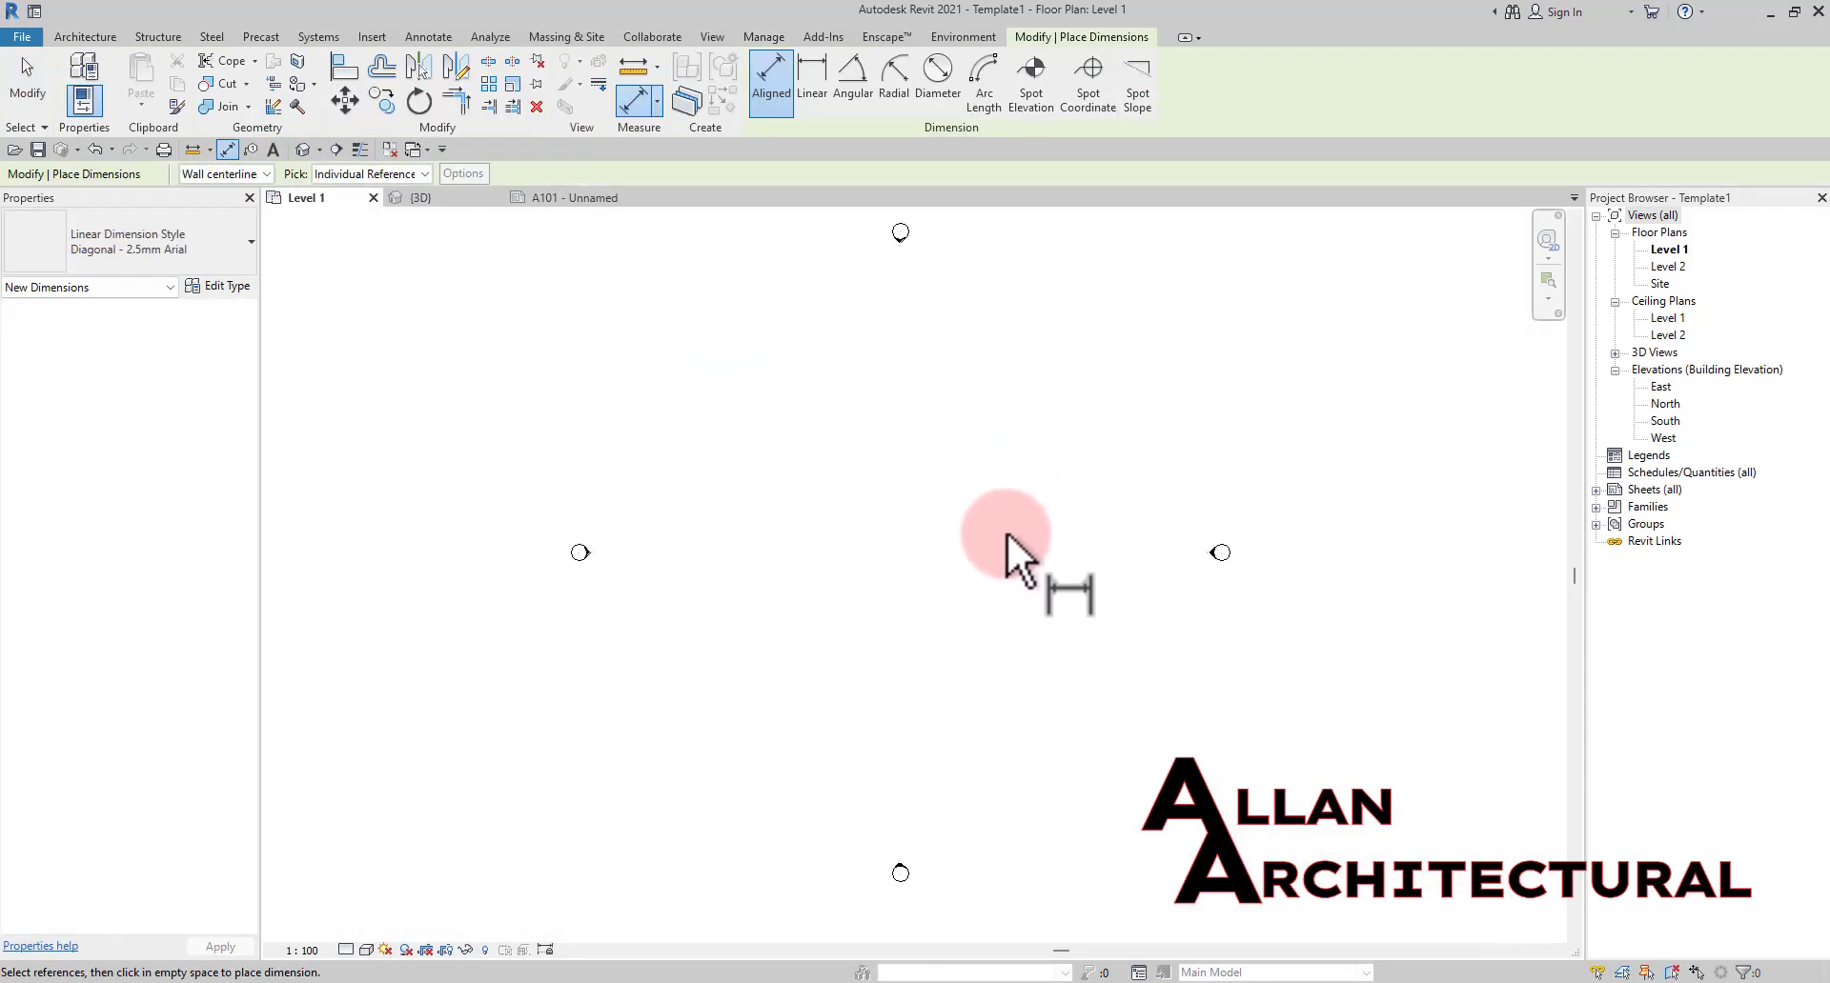
scroll(705, 507, "up", 3)
scroll(792, 486, "down", 3)
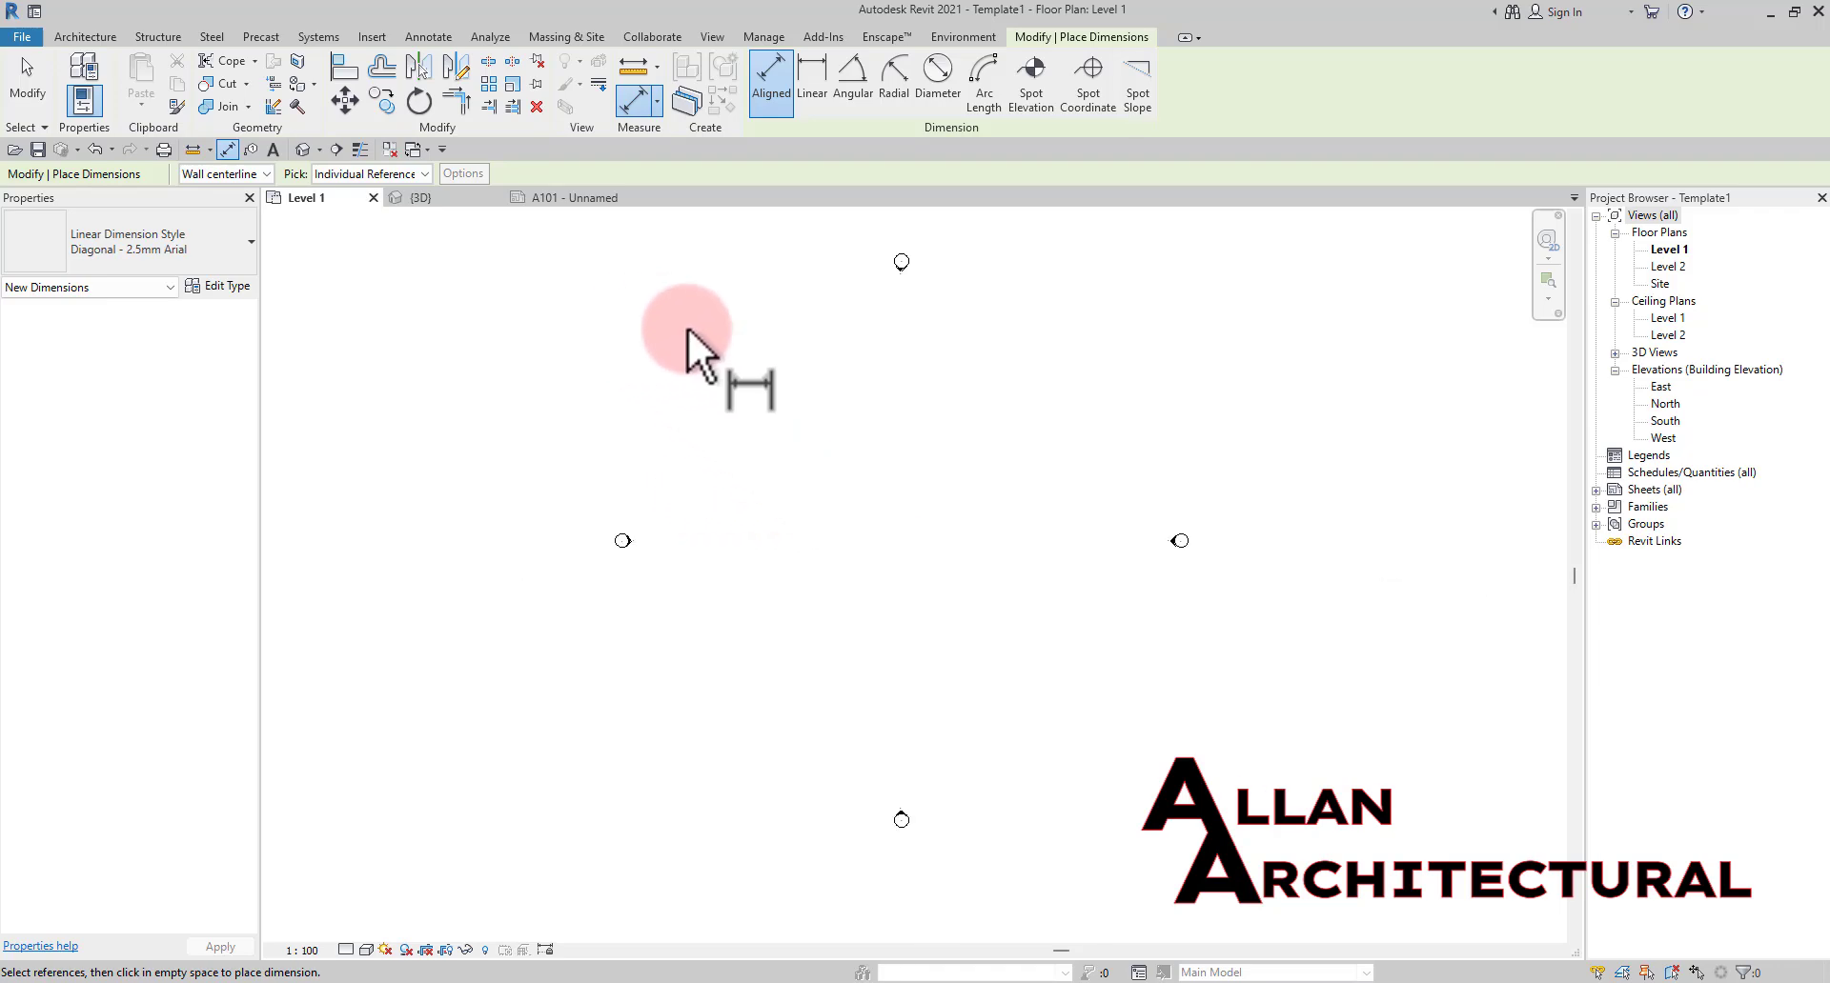
key("Escape")
key("Escape")
scroll(804, 526, "down", 2)
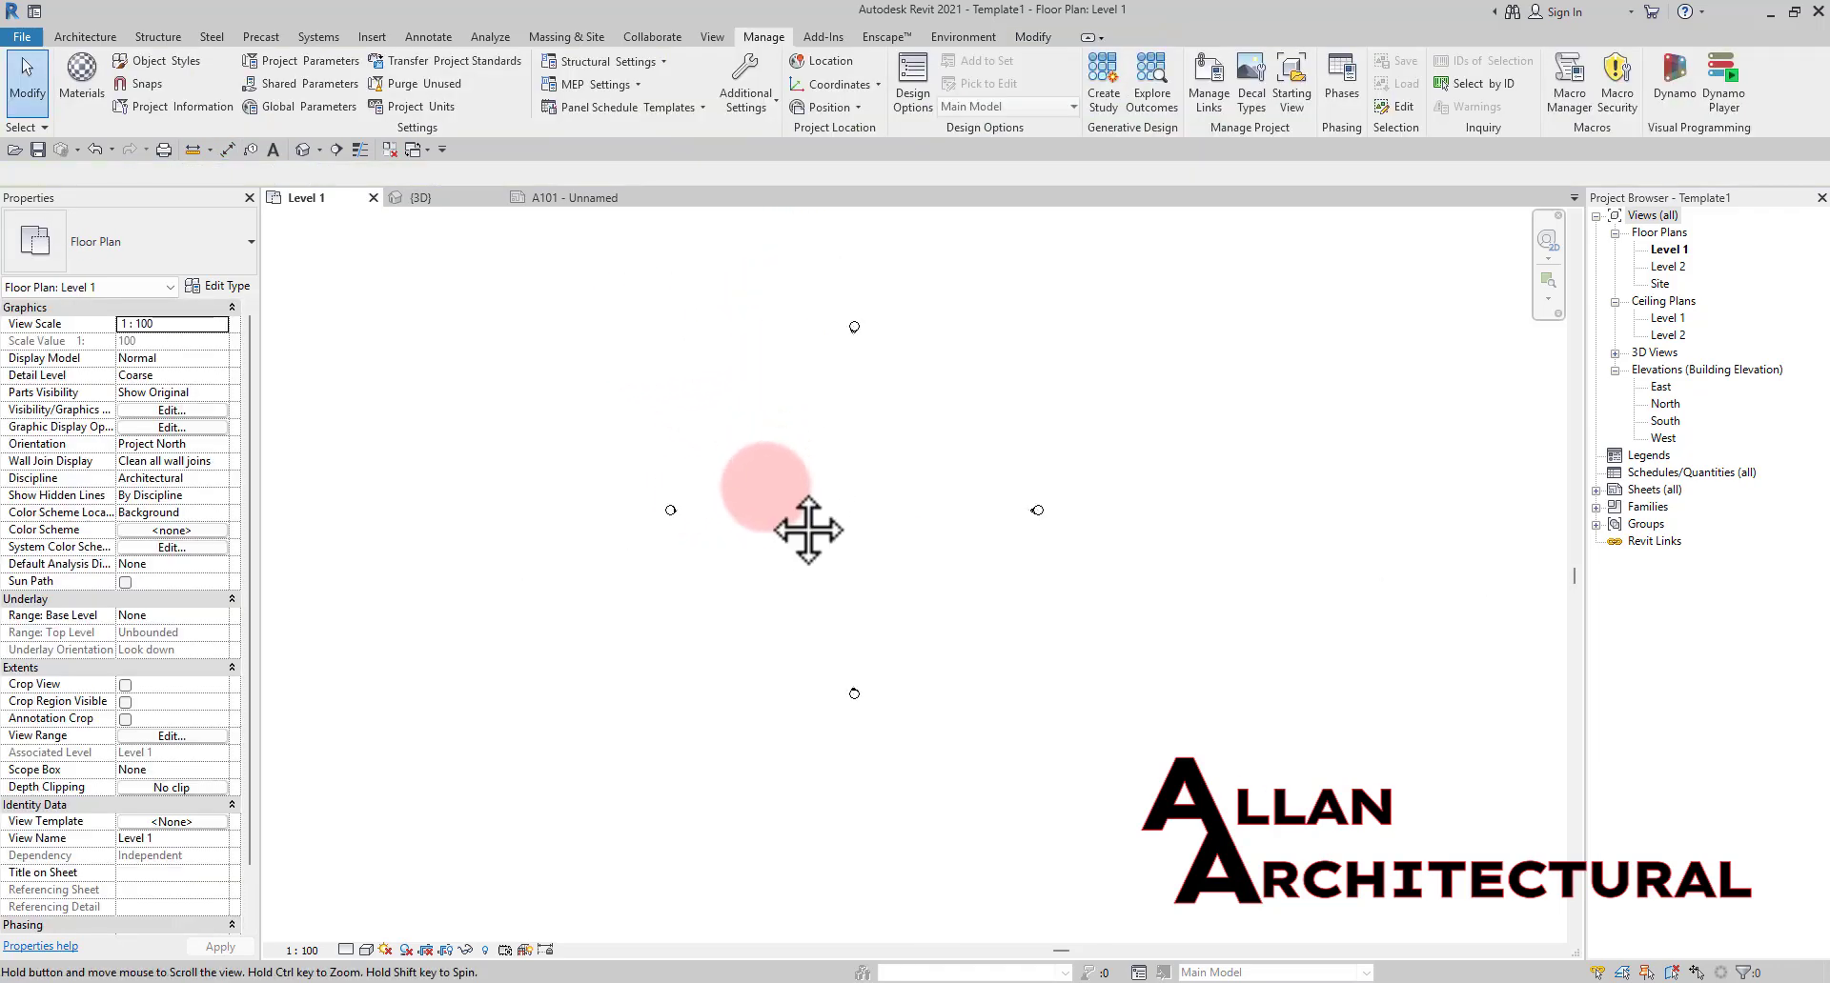
Draw a horizontal Generic - 200mm wall about 15300 mm long between the elevation markers on Level 1
left_click(85, 36)
left_click(97, 82)
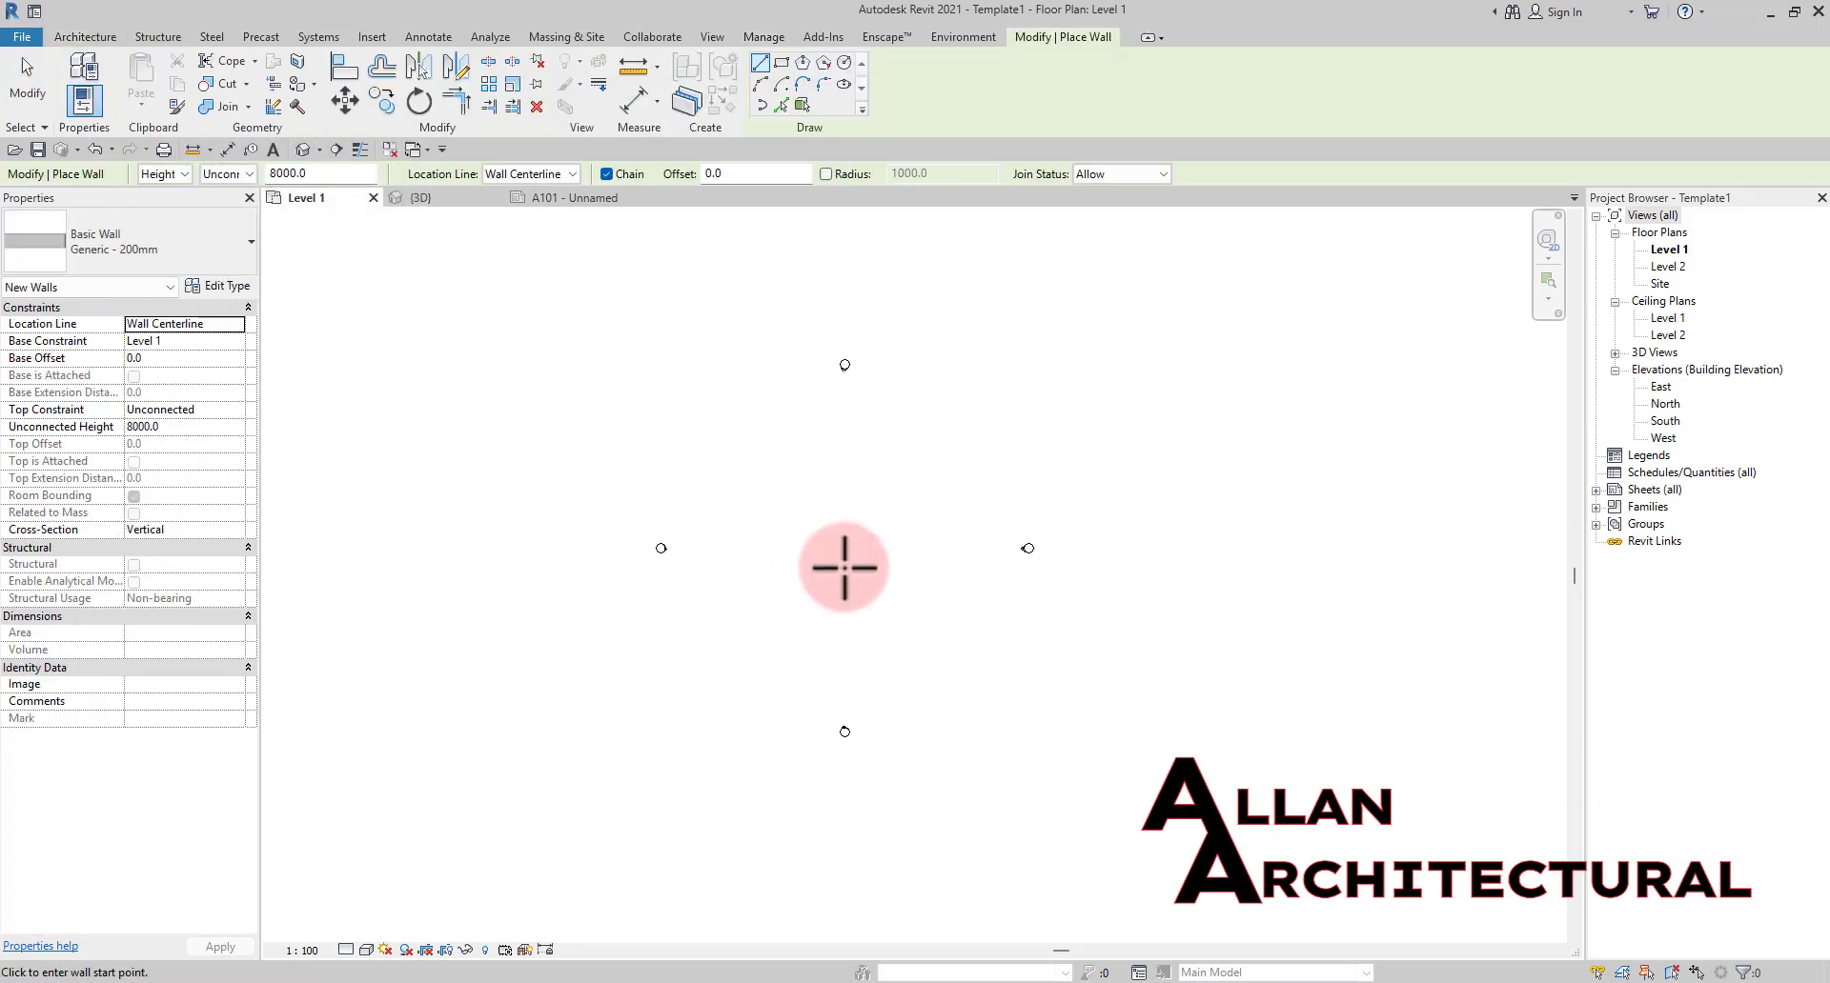
scroll(767, 525, "up", 2)
left_click(767, 525)
scroll(959, 521, "up", 3)
left_click(960, 522)
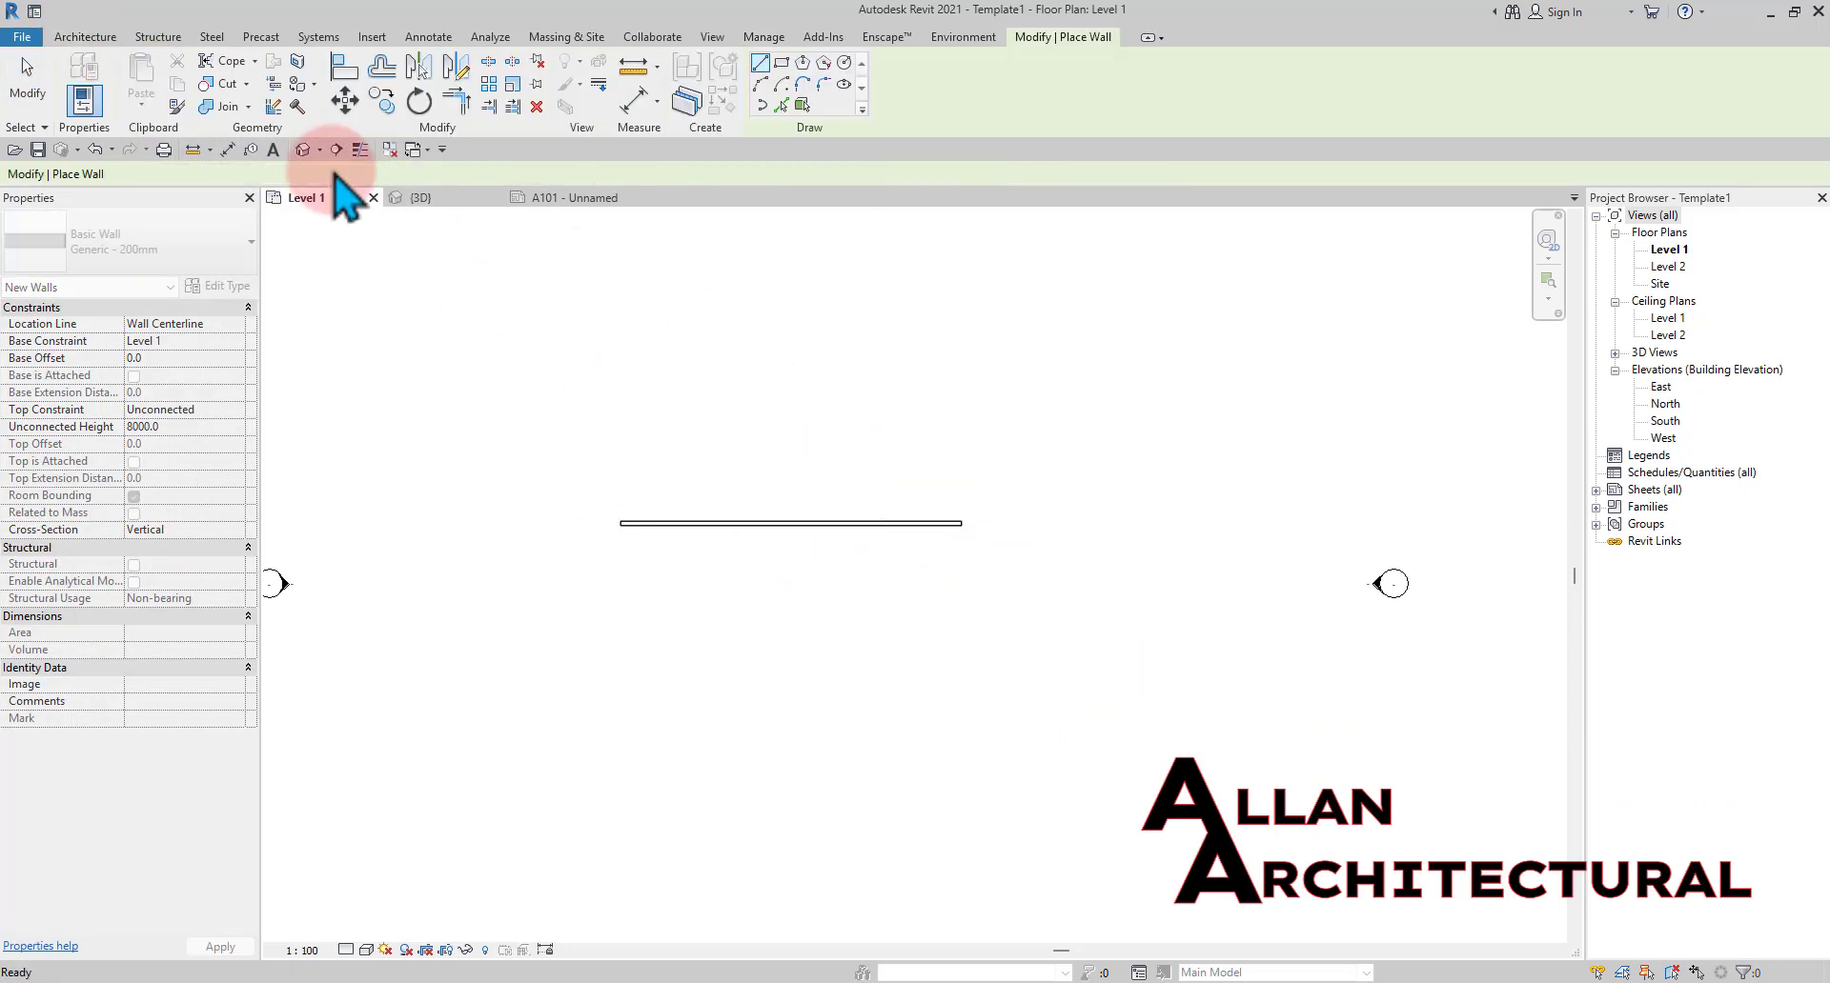
Add an aligned dimension between the two ends of the wall and place it above the wall
left_click(227, 150)
scroll(629, 515, "up", 5)
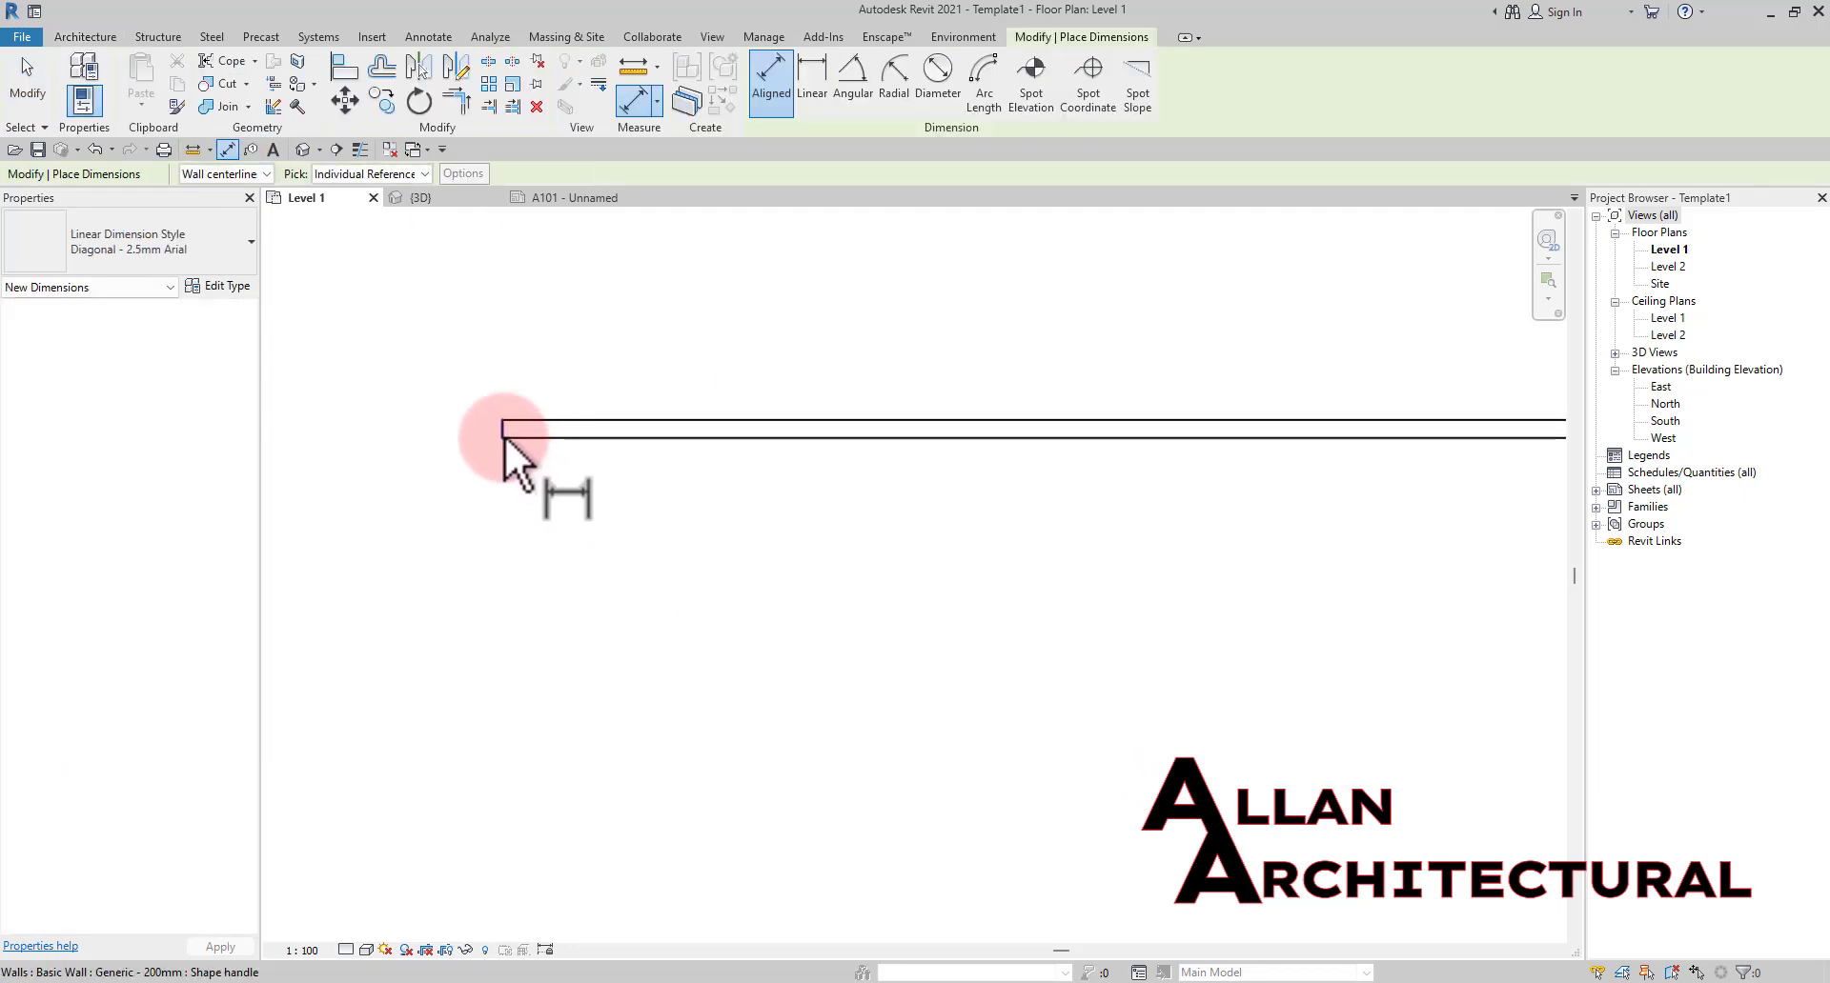
scroll(541, 326, "down", 3)
scroll(1109, 362, "up", 2)
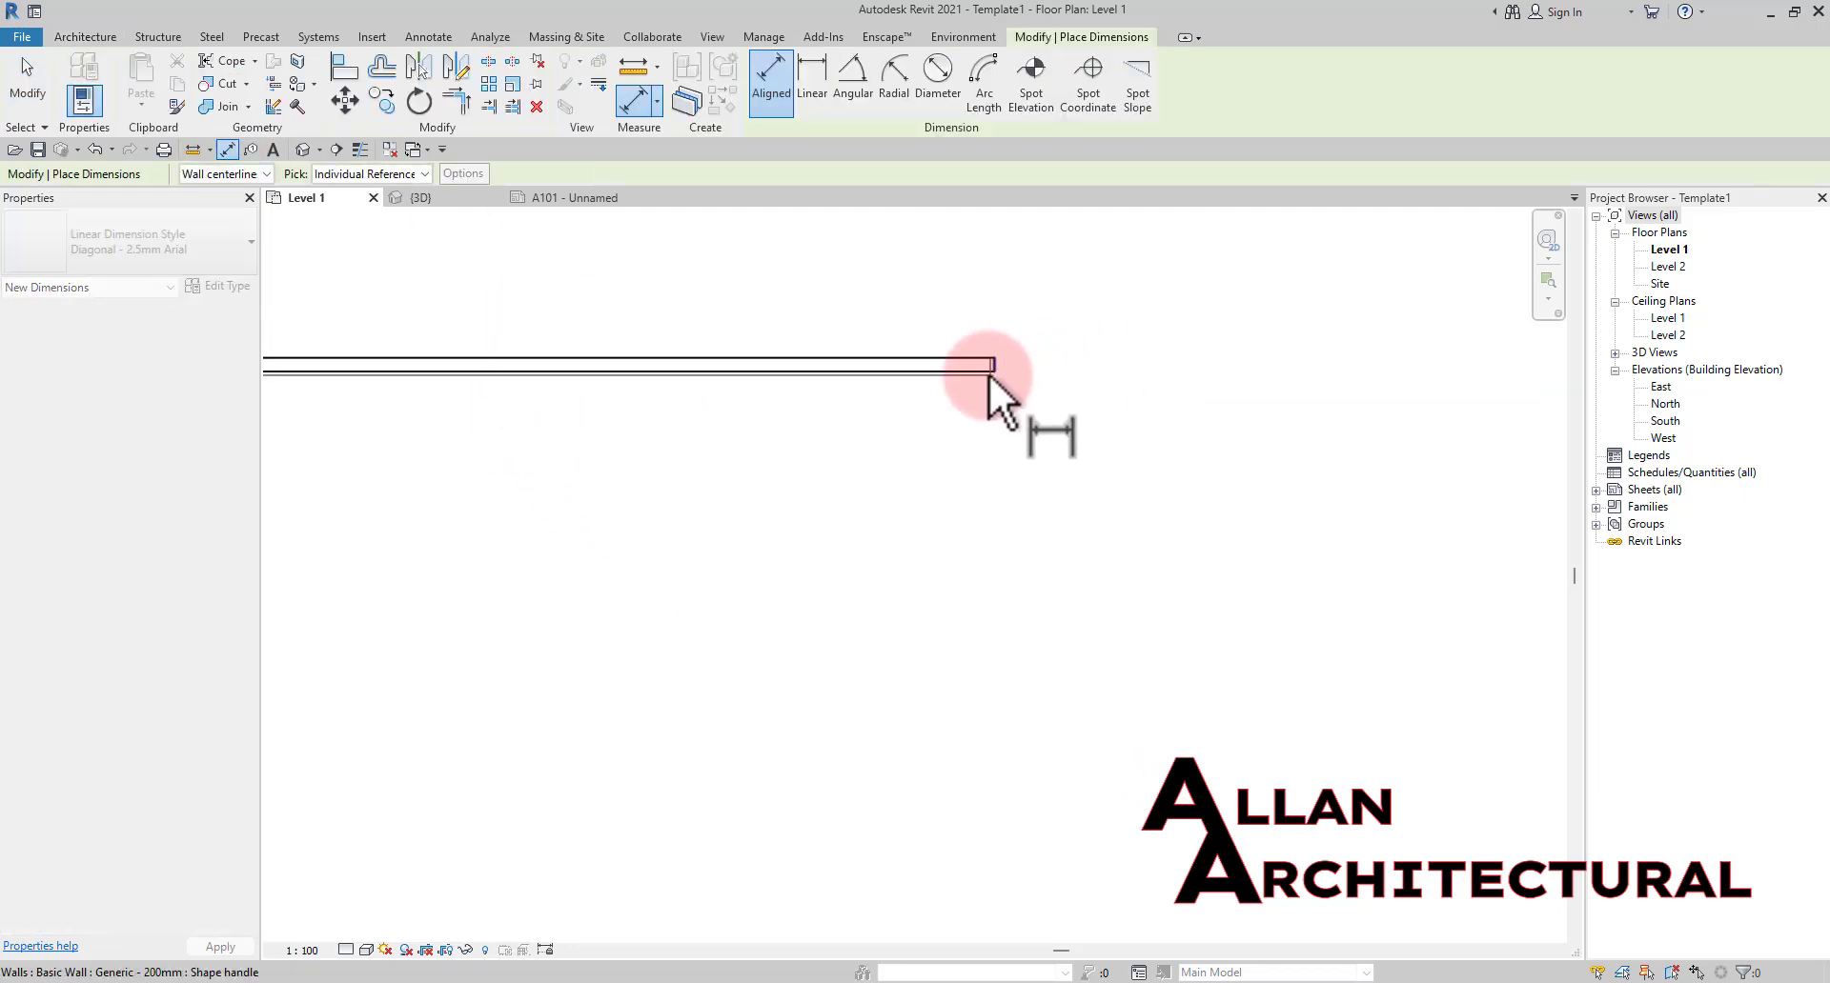
left_click(991, 370)
scroll(846, 308, "down", 3)
left_click(1020, 523)
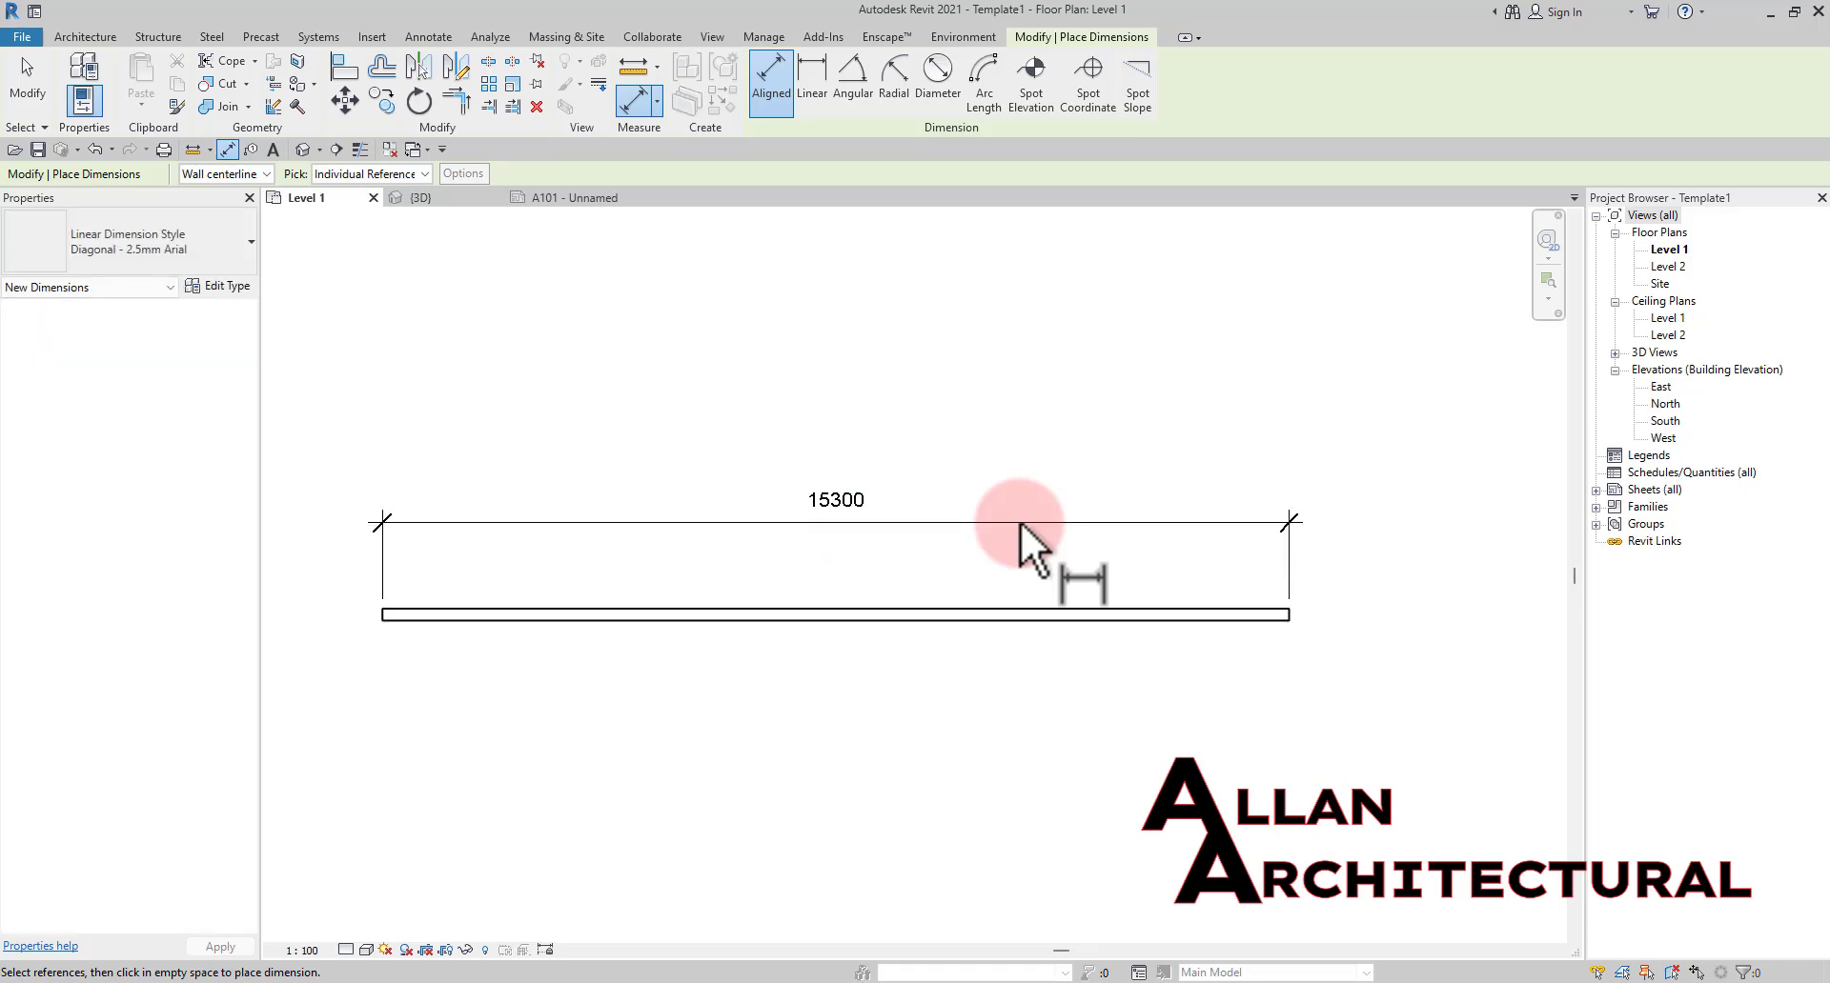
key("Escape")
key("Escape")
scroll(1010, 522, "down", 2)
Set the tick mark of the wall dimension's Diagonal - 2.5mm Arial style to Filled Dot 3mm
left_click(877, 538)
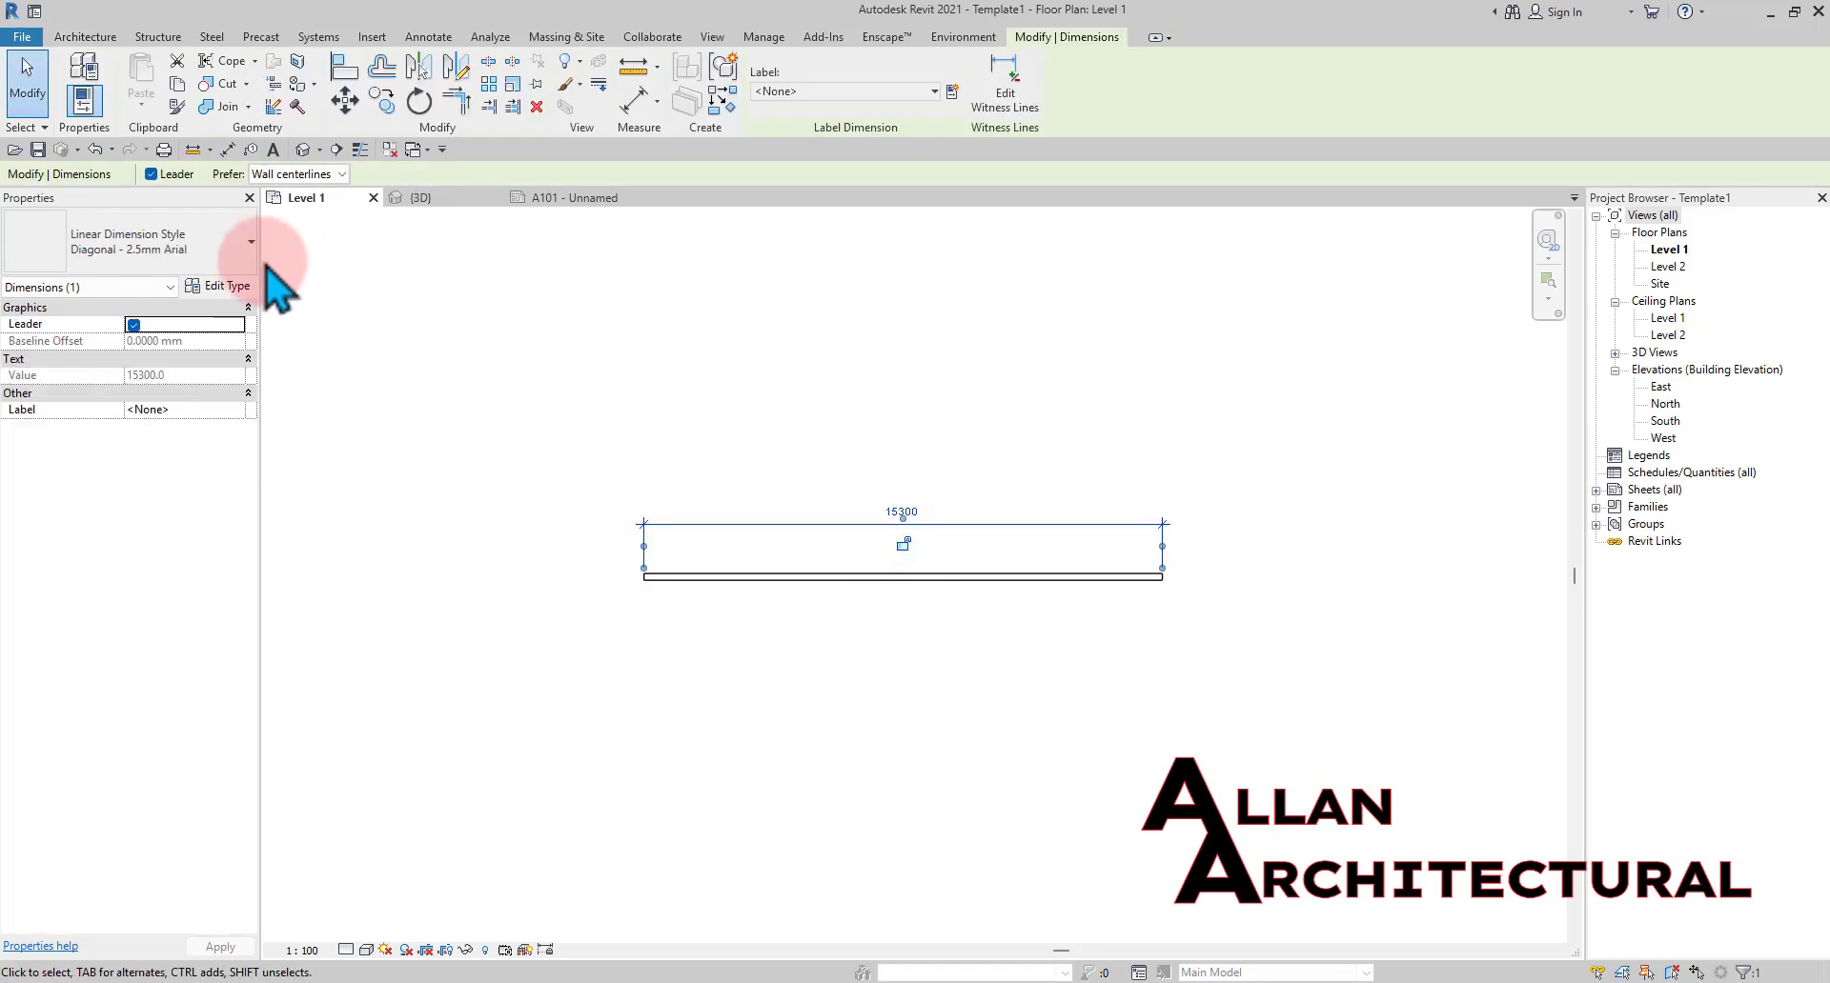
left_click(225, 286)
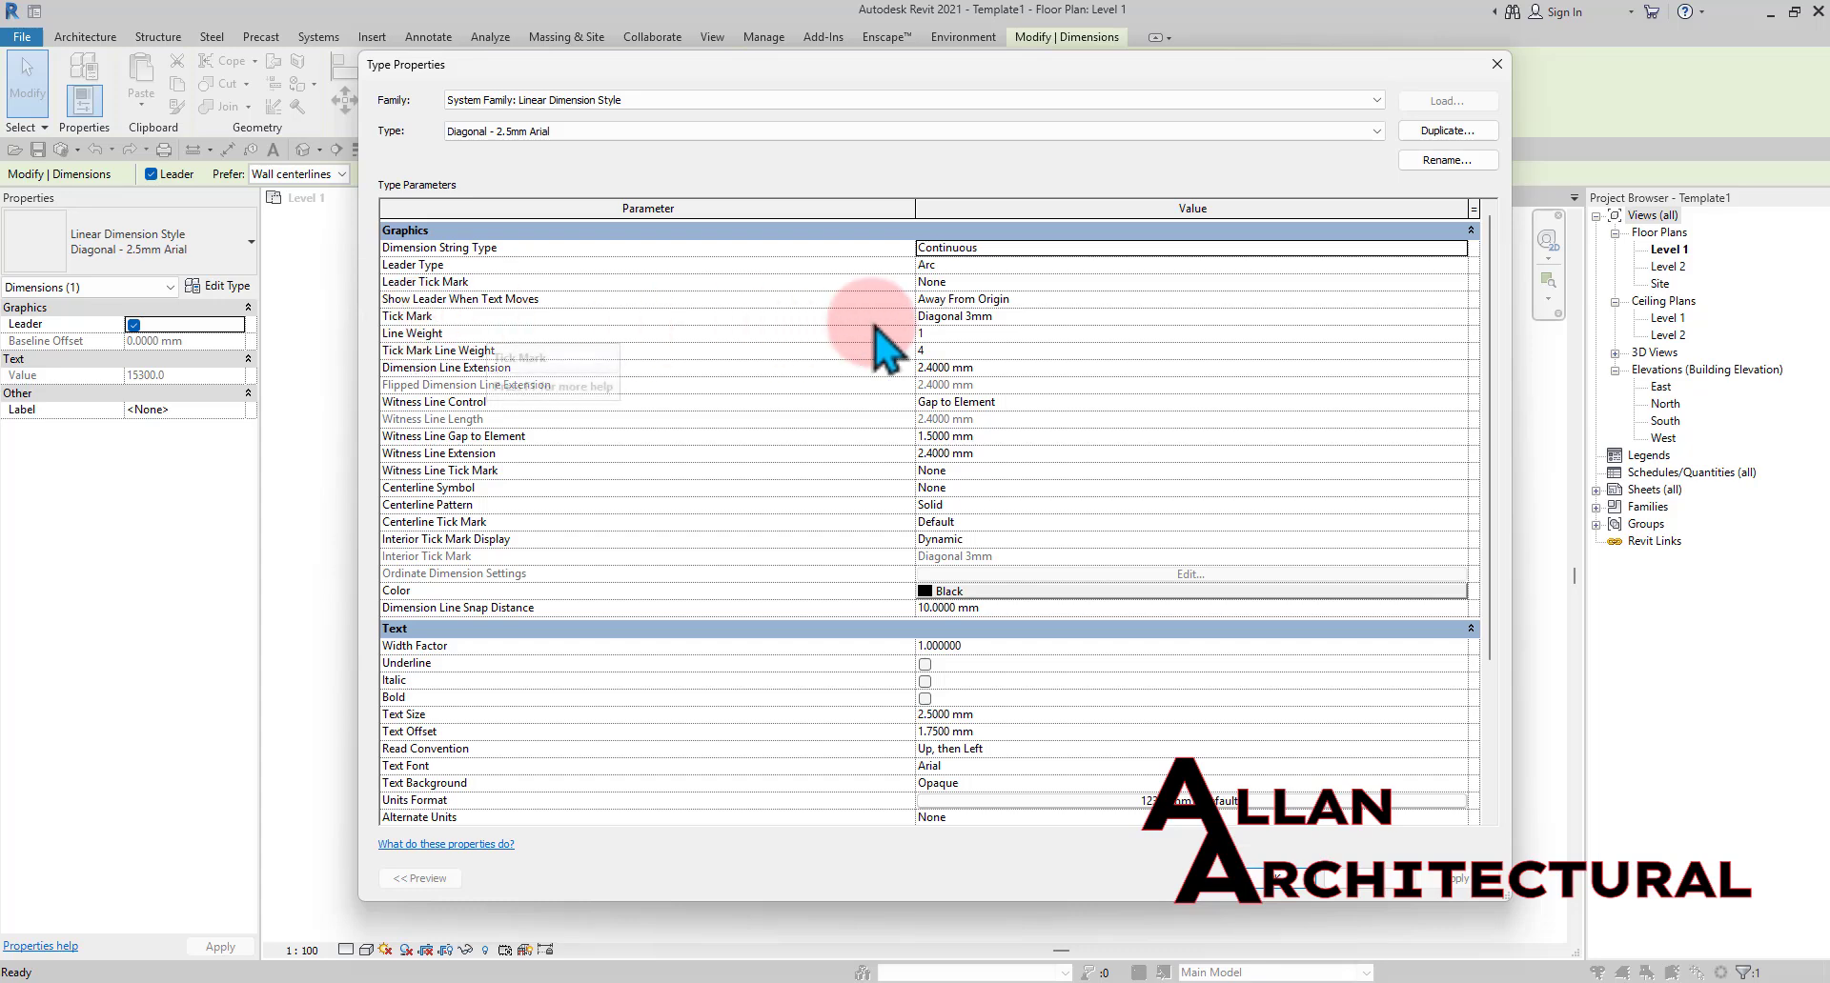
left_click(1465, 318)
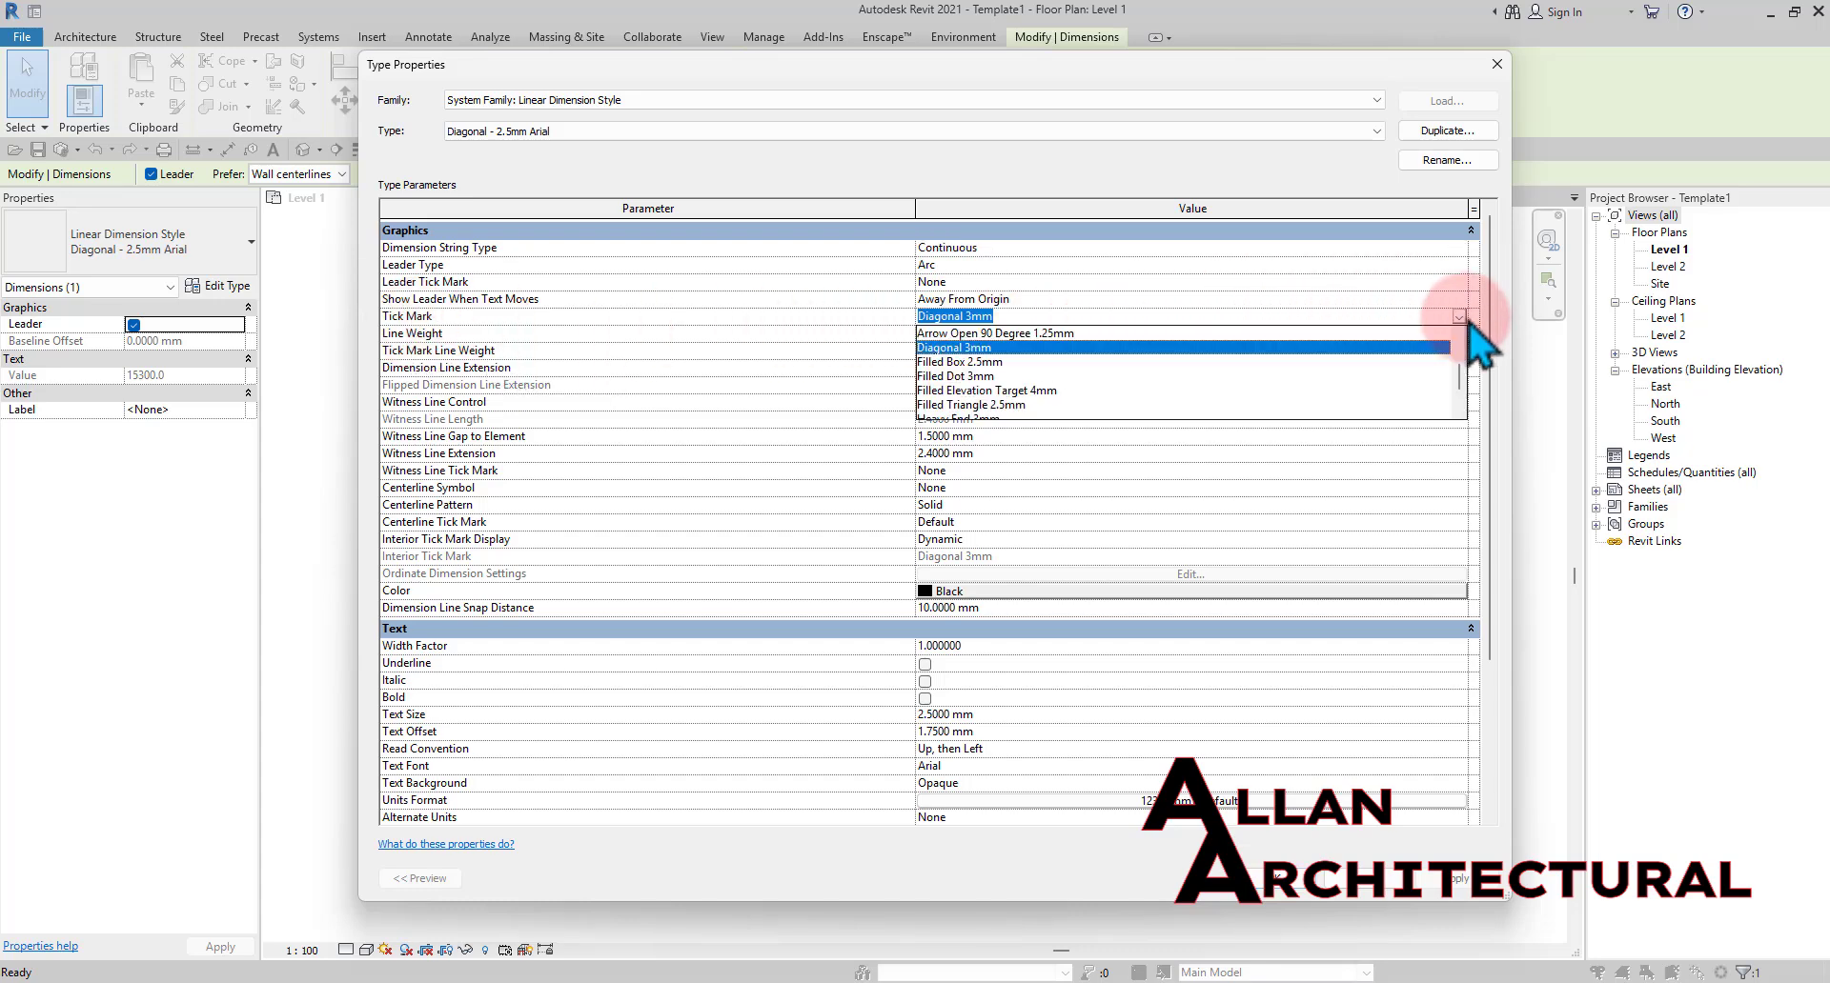
scroll(1010, 390, "down", 1)
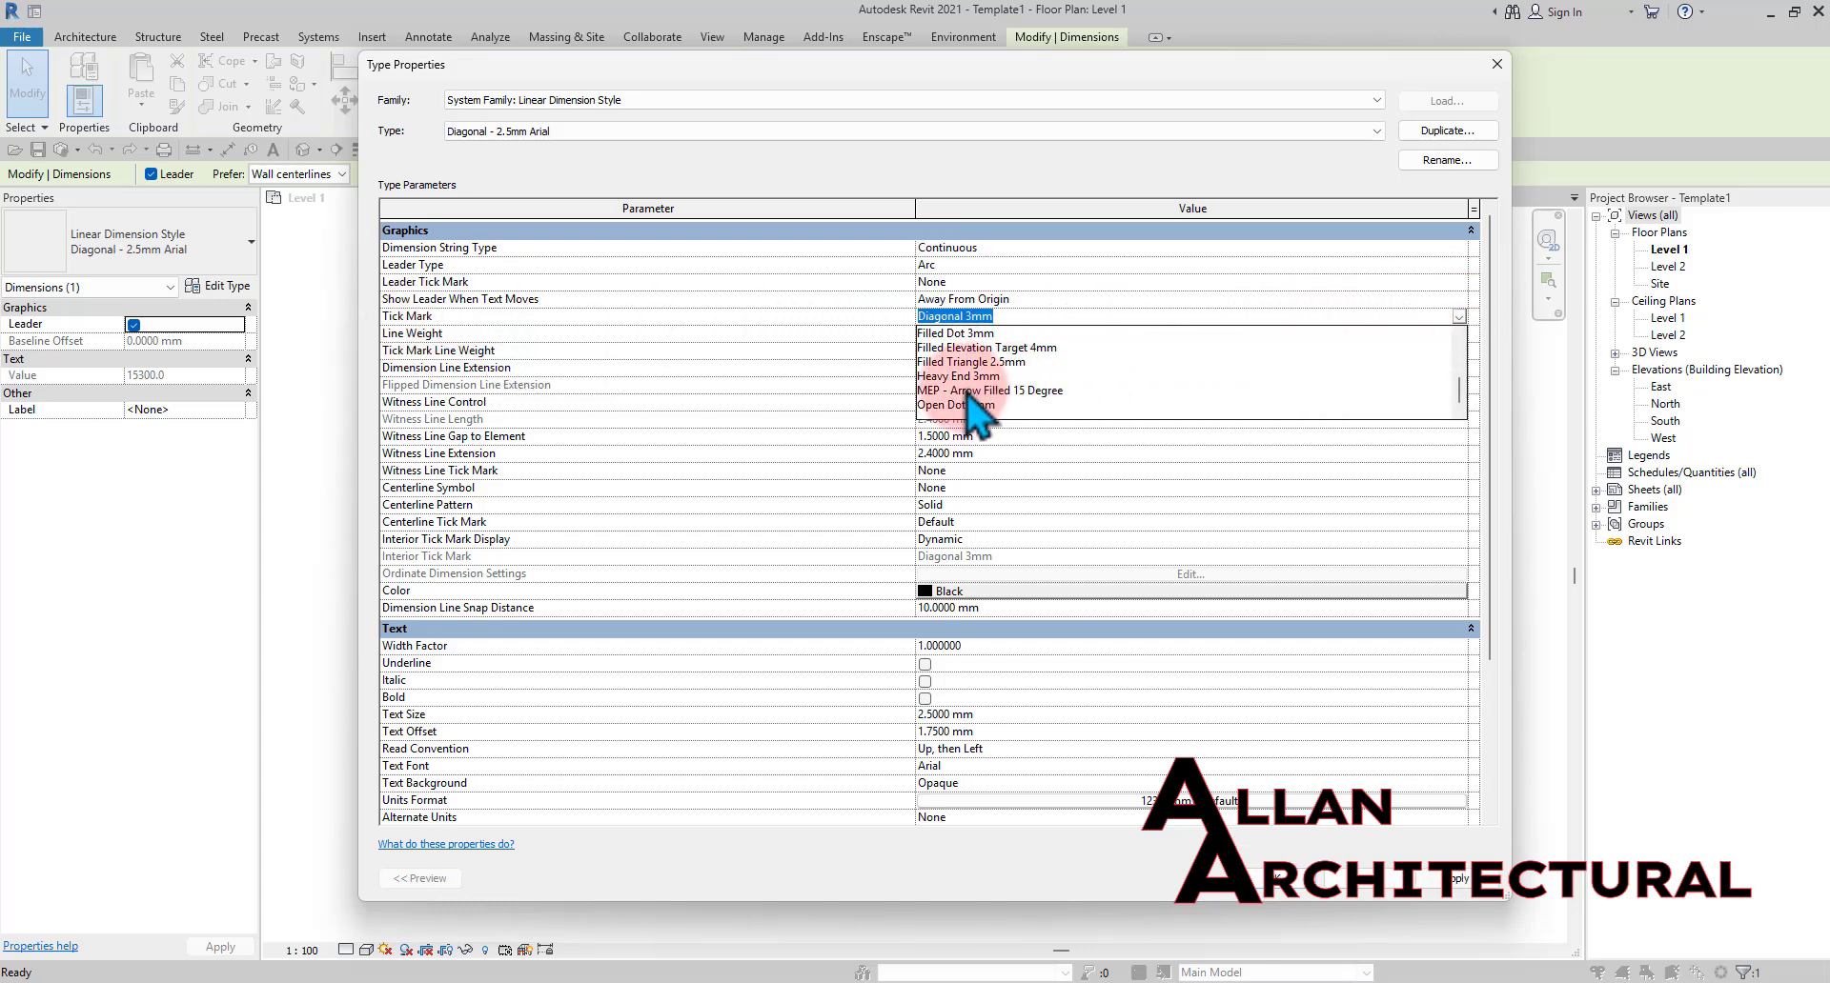
left_click(943, 332)
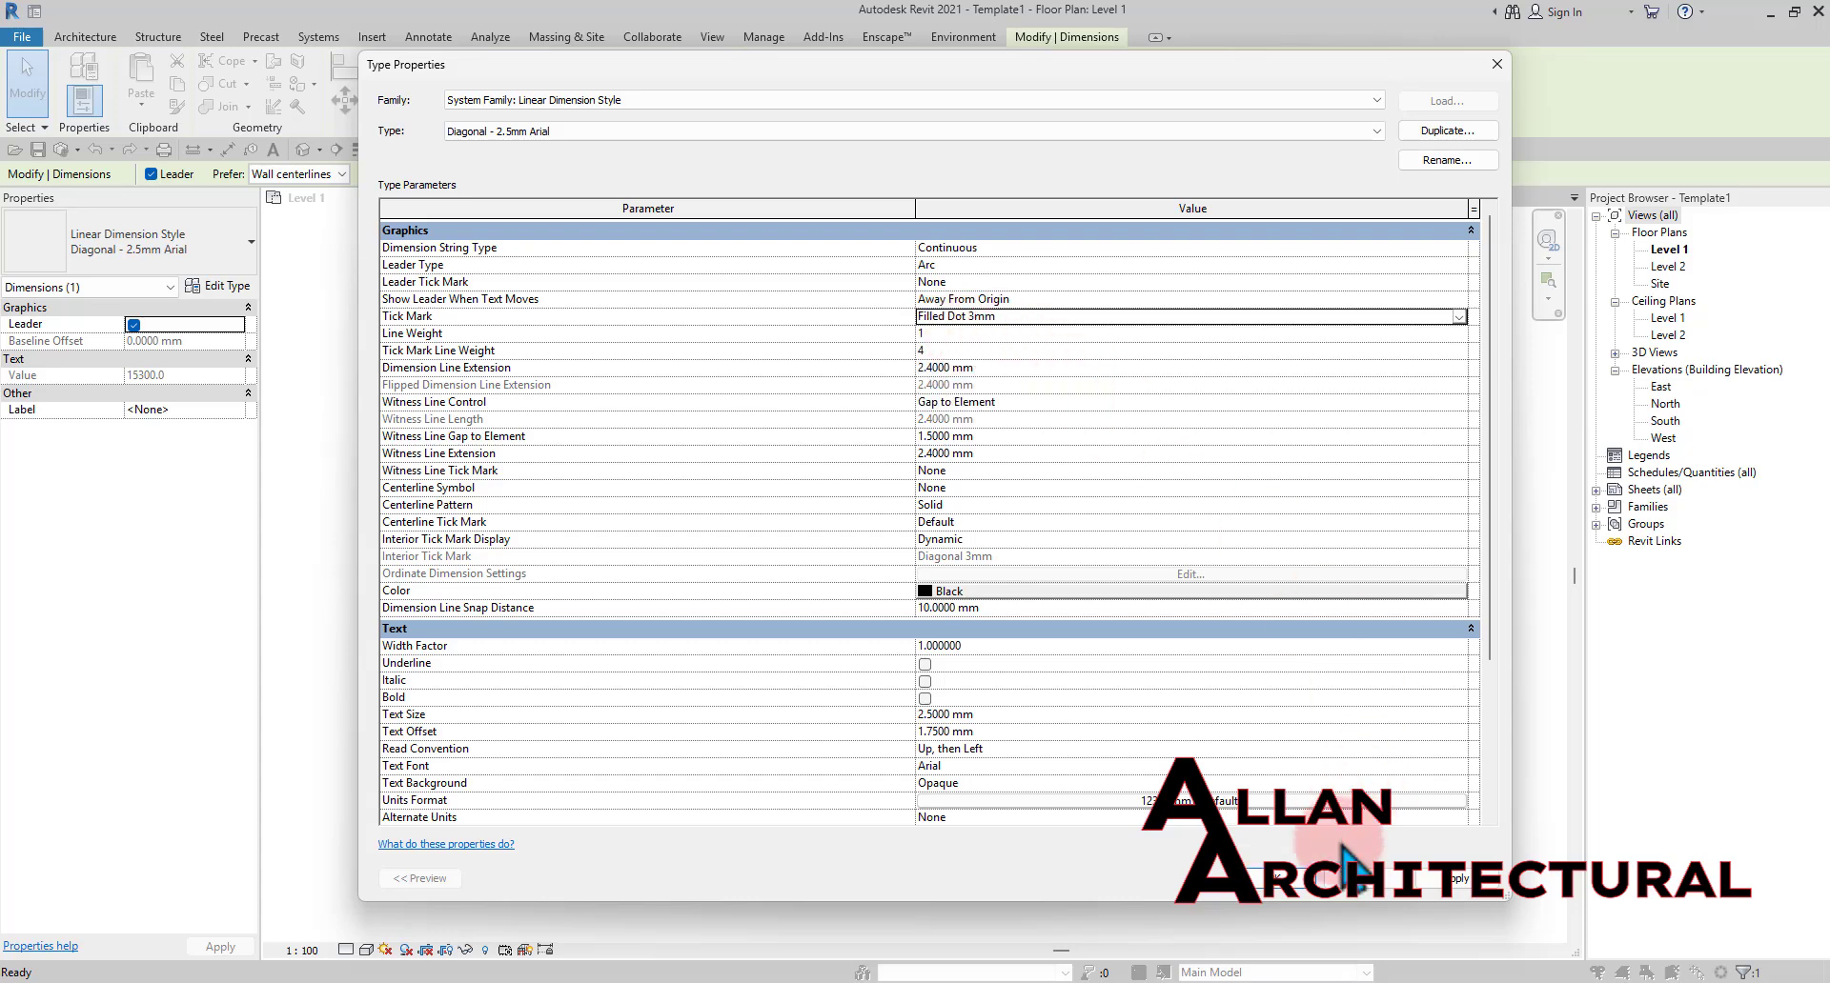
left_click(1445, 883)
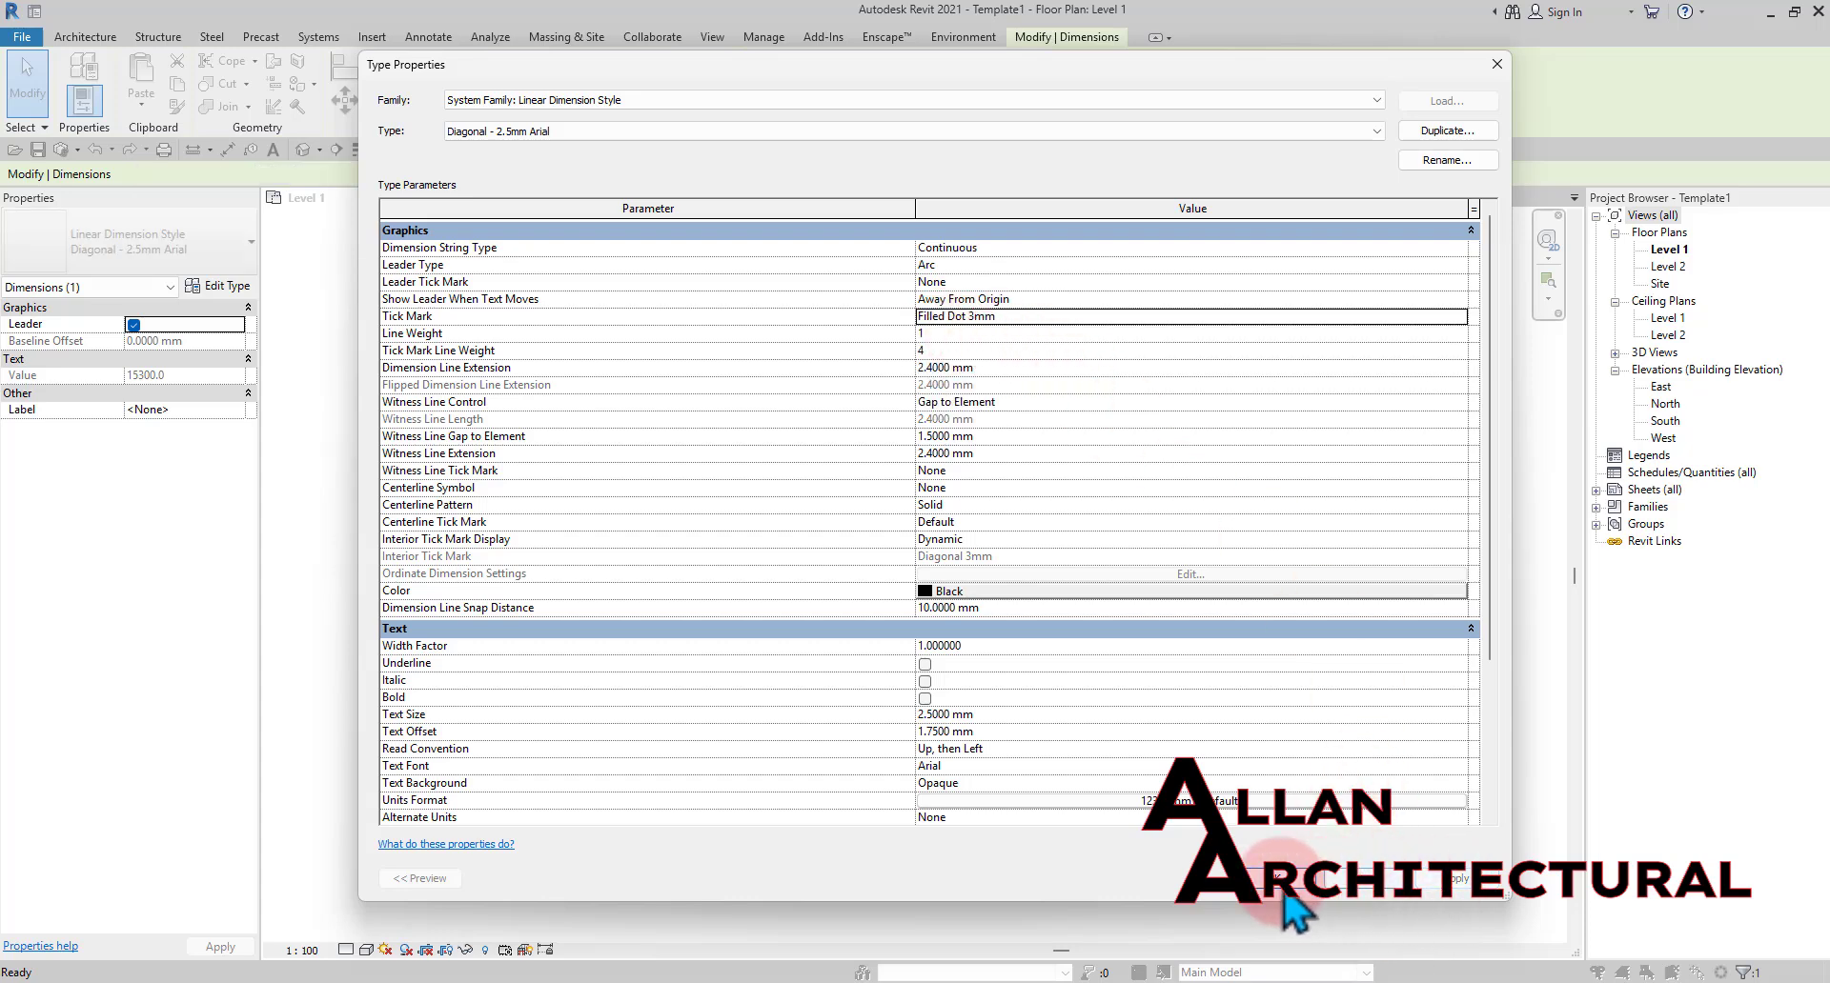
left_click(1272, 881)
Inspect the tick marks at both ends of the wall dimension up close and at full extent
scroll(567, 511, "up", 2)
left_click(743, 499)
scroll(743, 519, "up", 3)
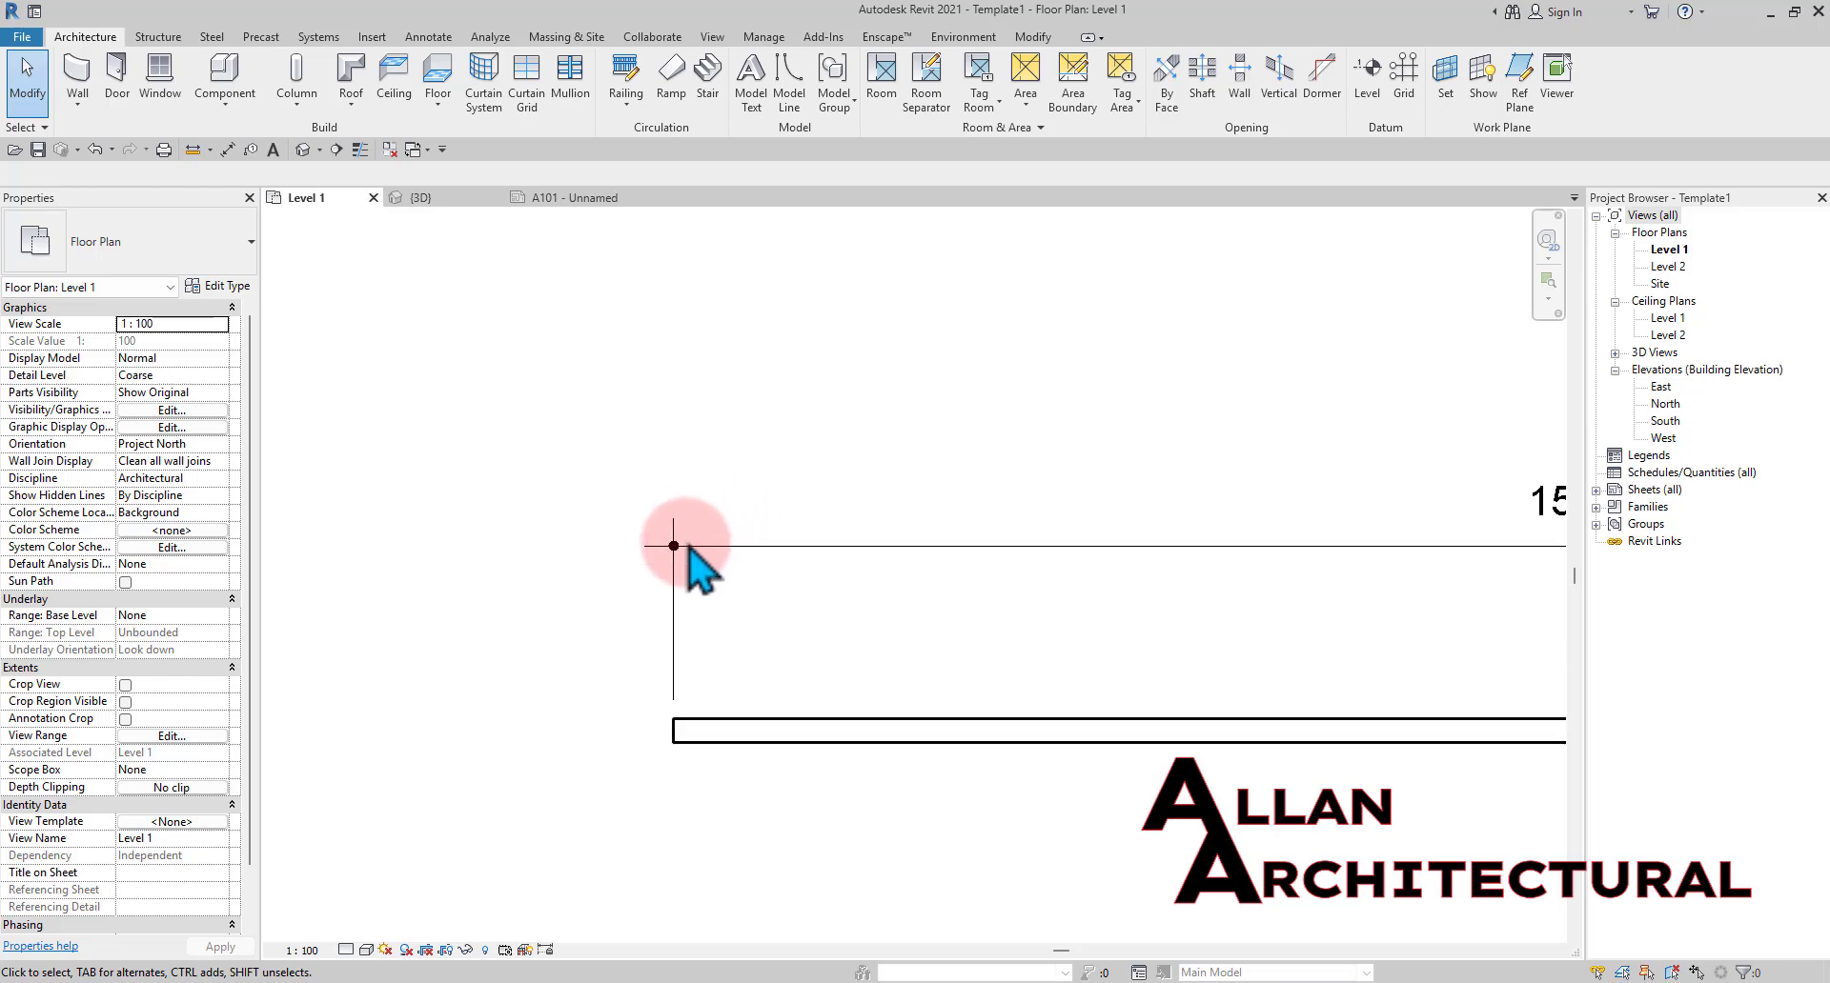
left_click(729, 533)
scroll(586, 505, "down", 3)
scroll(819, 548, "down", 2)
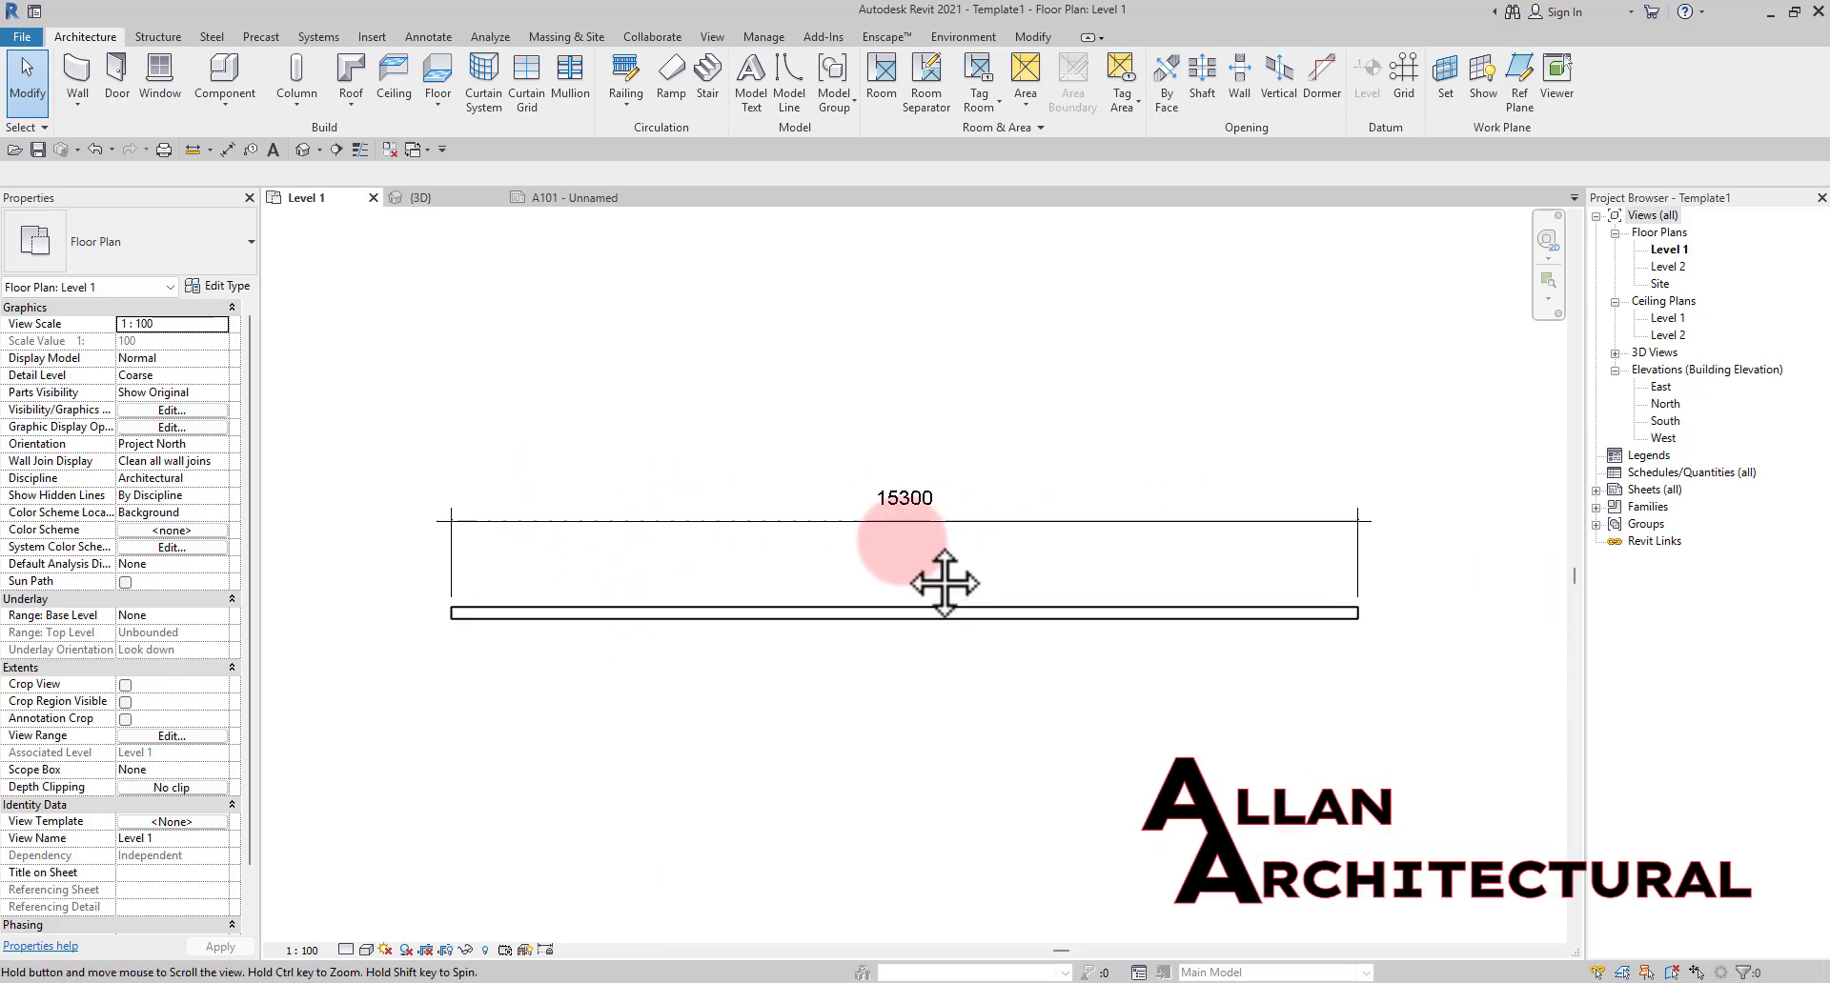
scroll(1239, 534, "up", 4)
scroll(1237, 505, "down", 4)
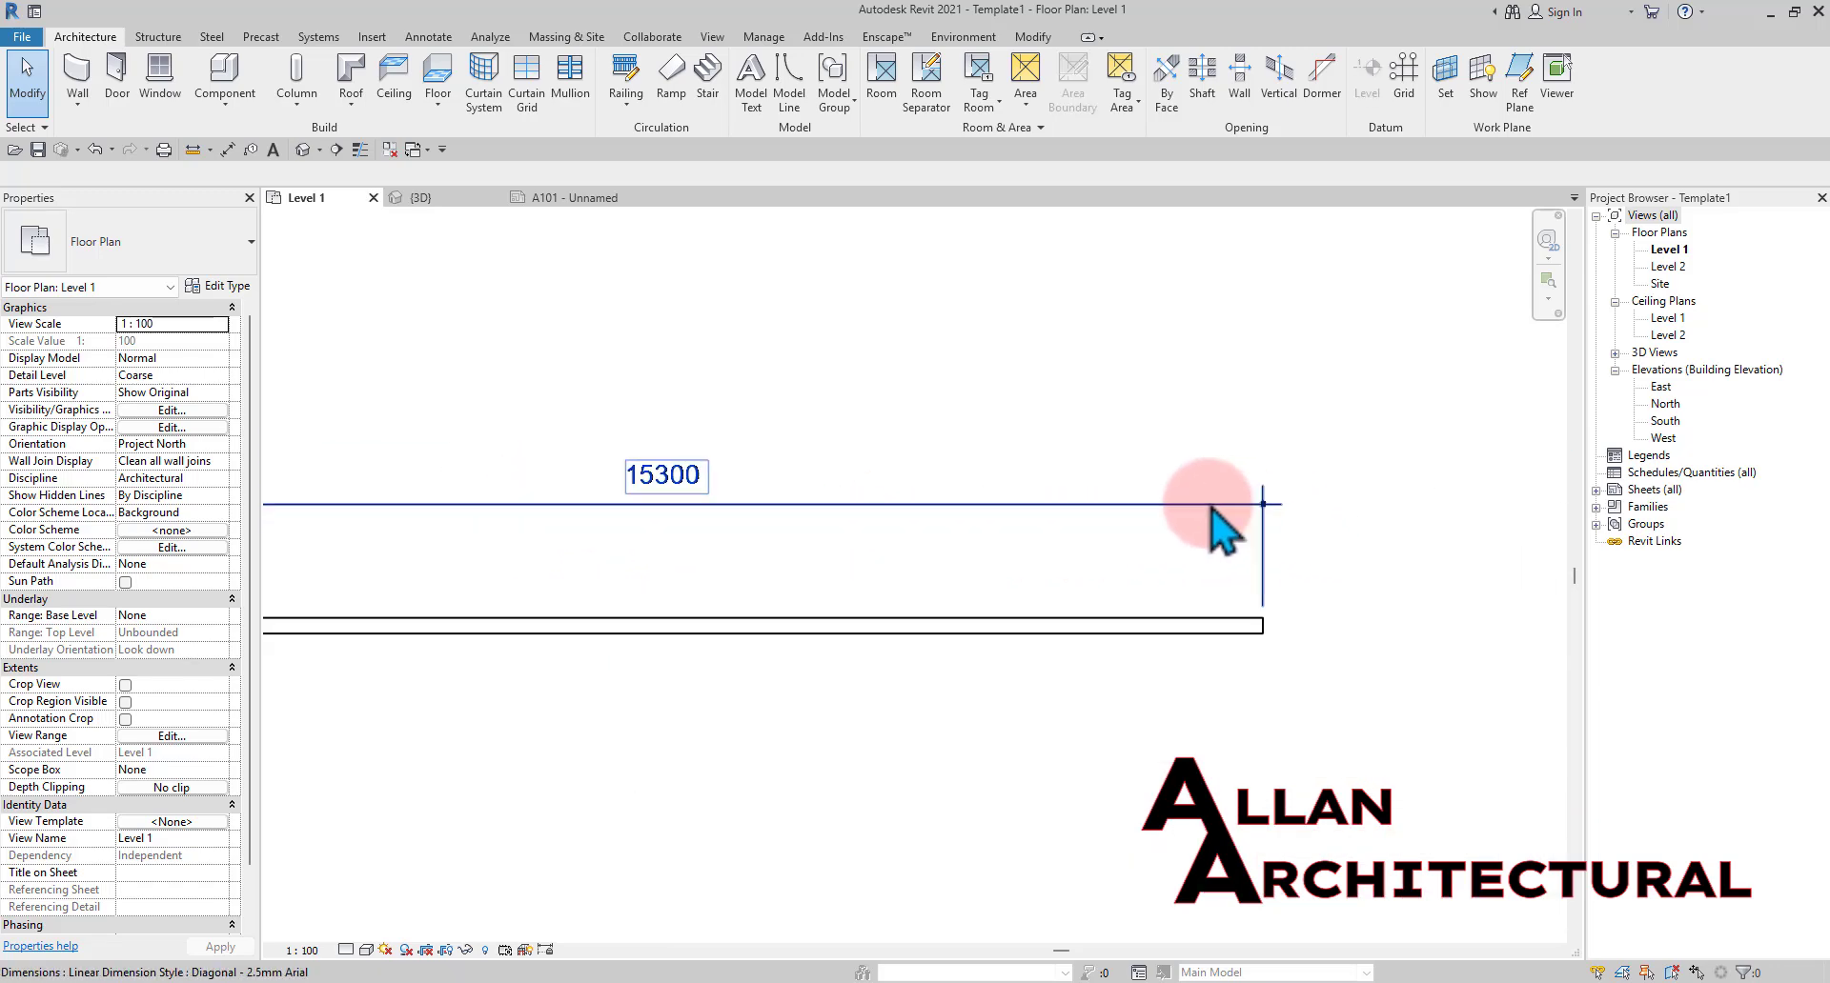
middle_click_drag(875, 560, 1065, 546)
scroll(825, 490, "down", 1)
scroll(666, 505, "down", 1)
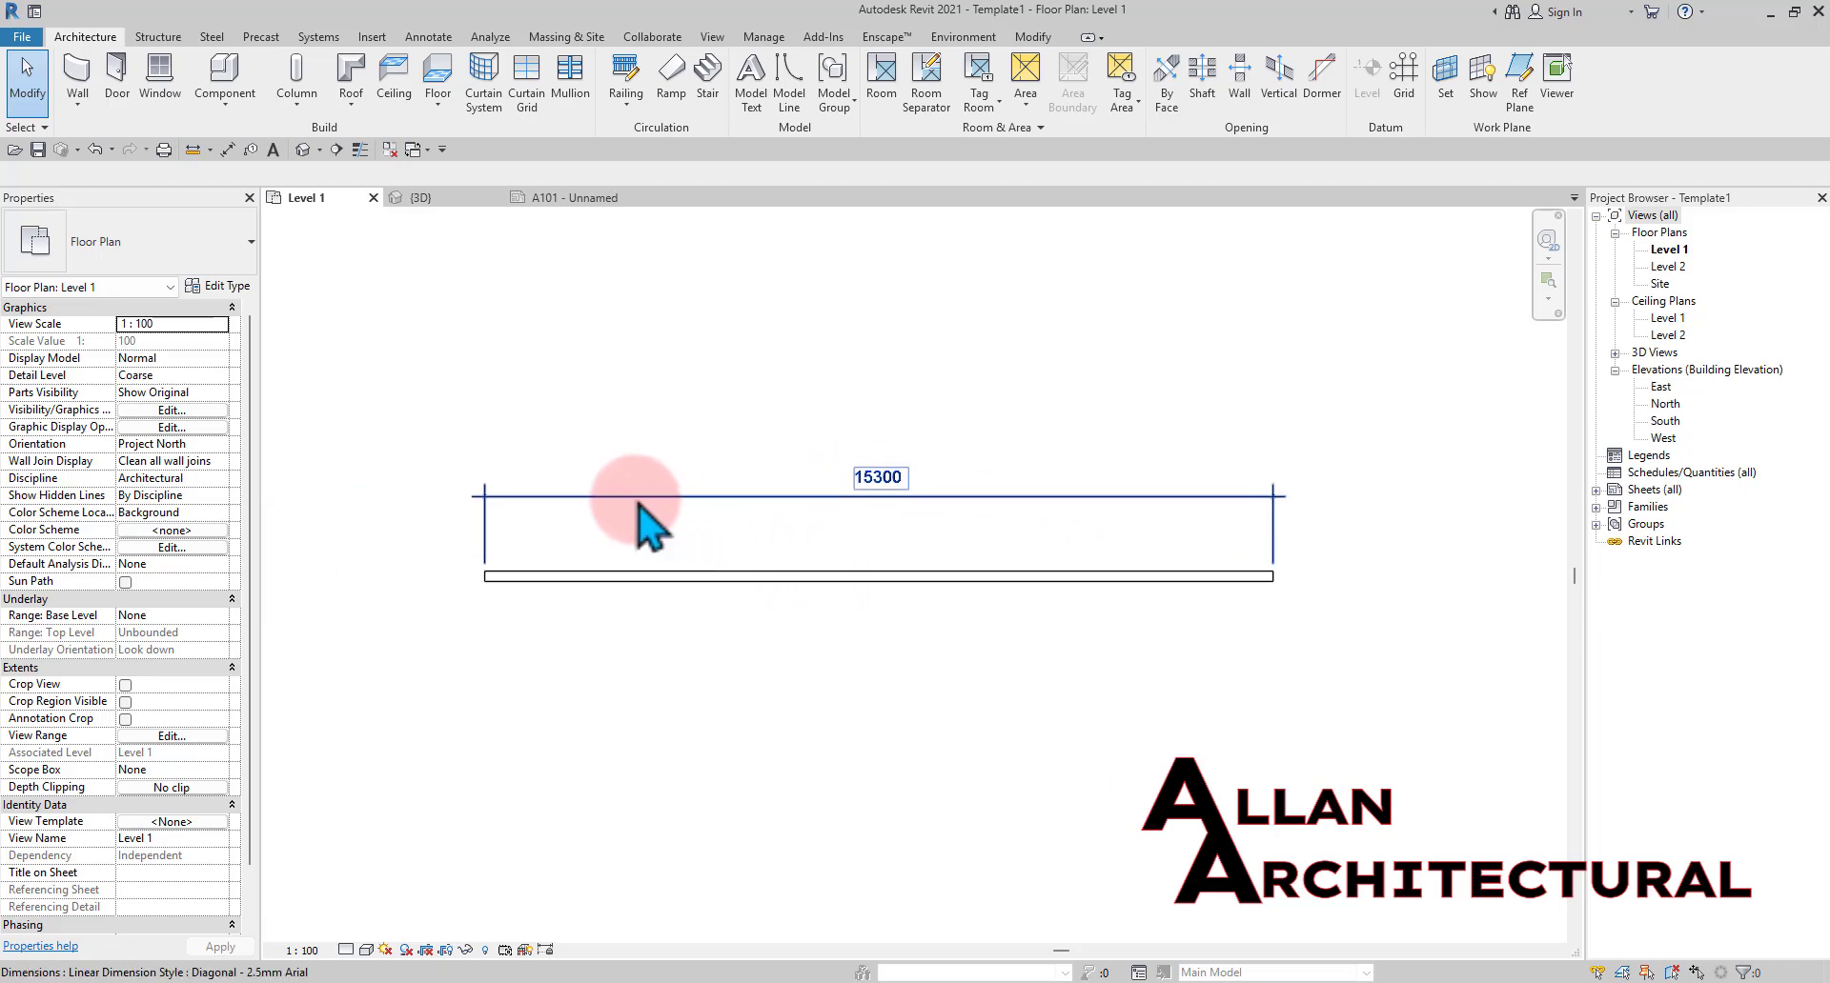
Set the wall dimension style's dimension line extension and witness line extension to 0 mm, and its witness line gap to element to 1 mm
left_click(598, 492)
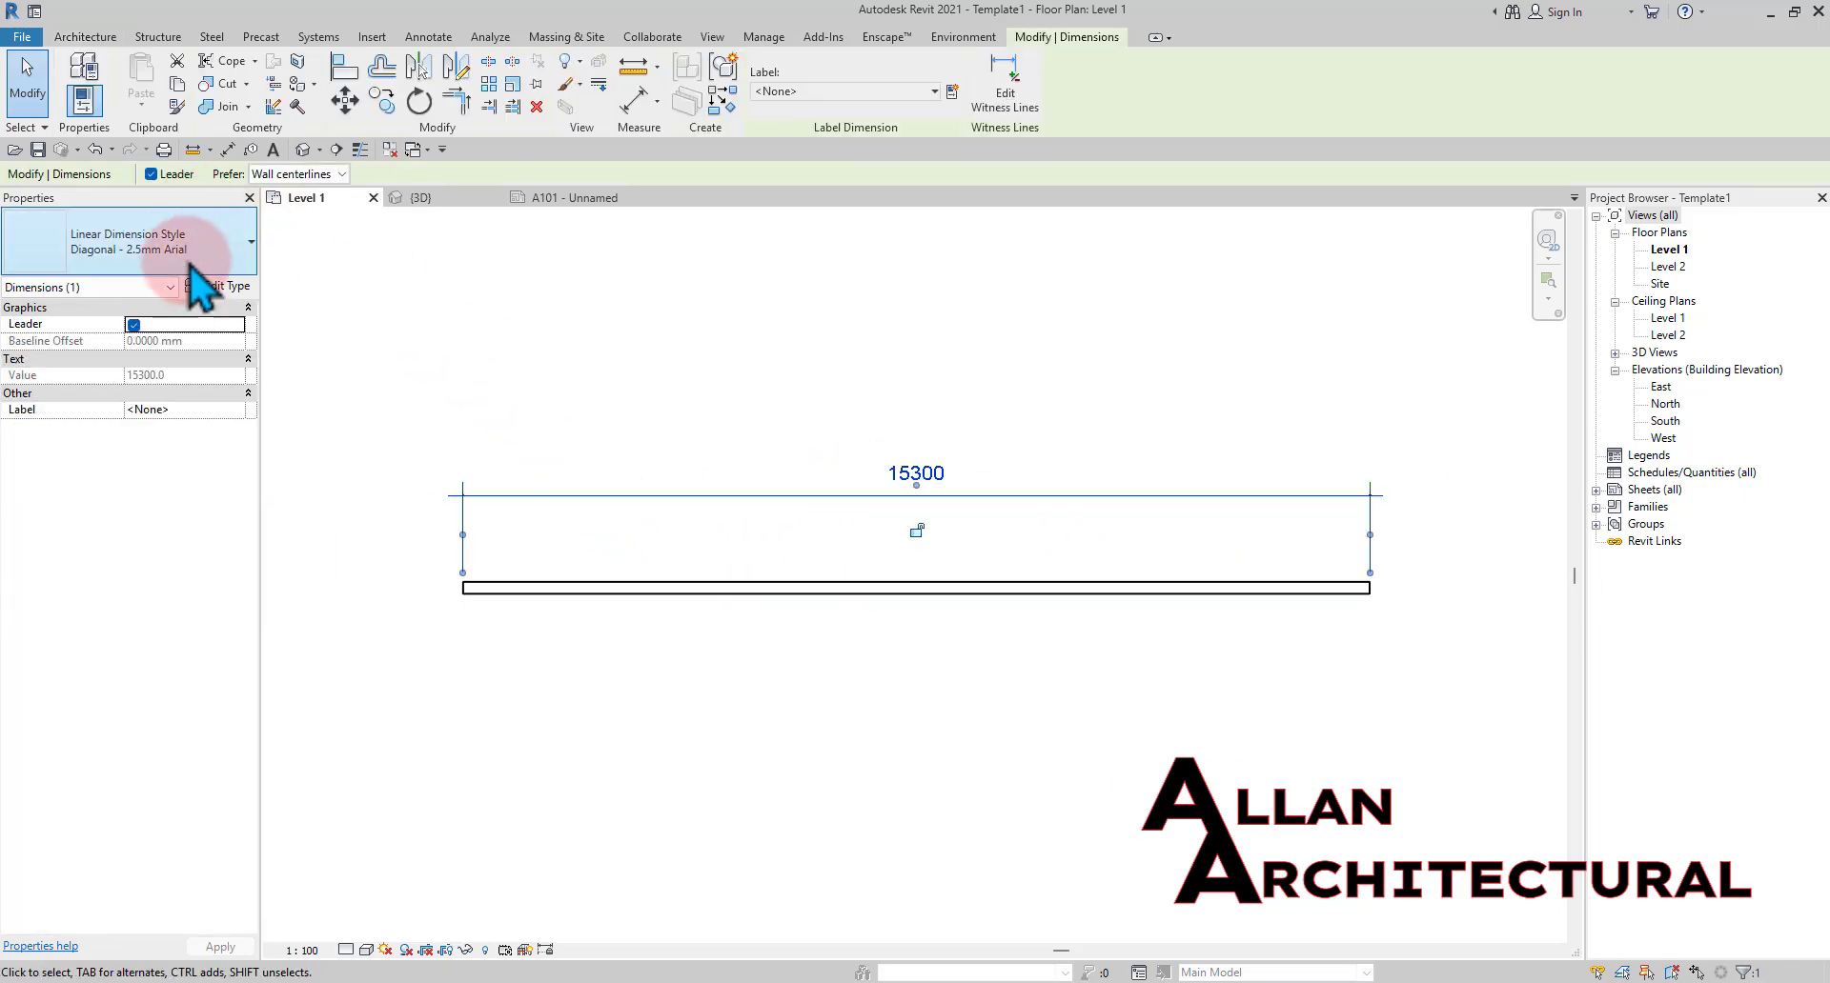
left_click(217, 286)
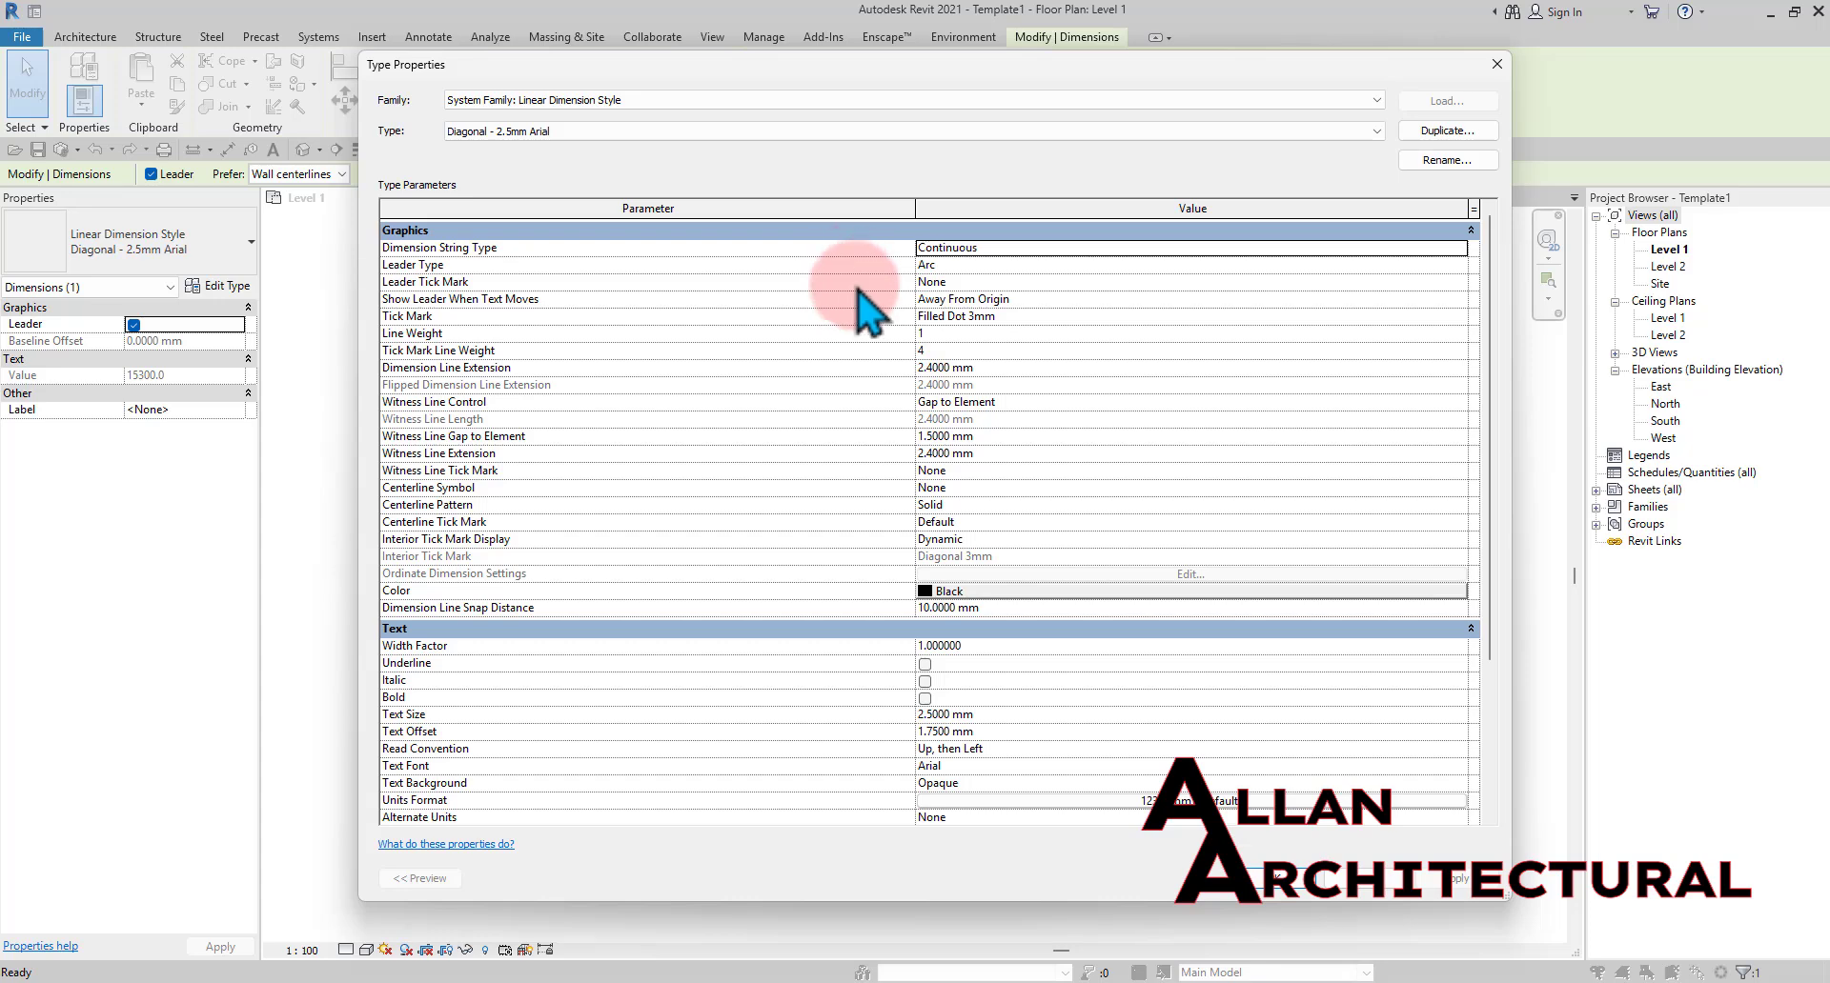
left_click(1028, 369)
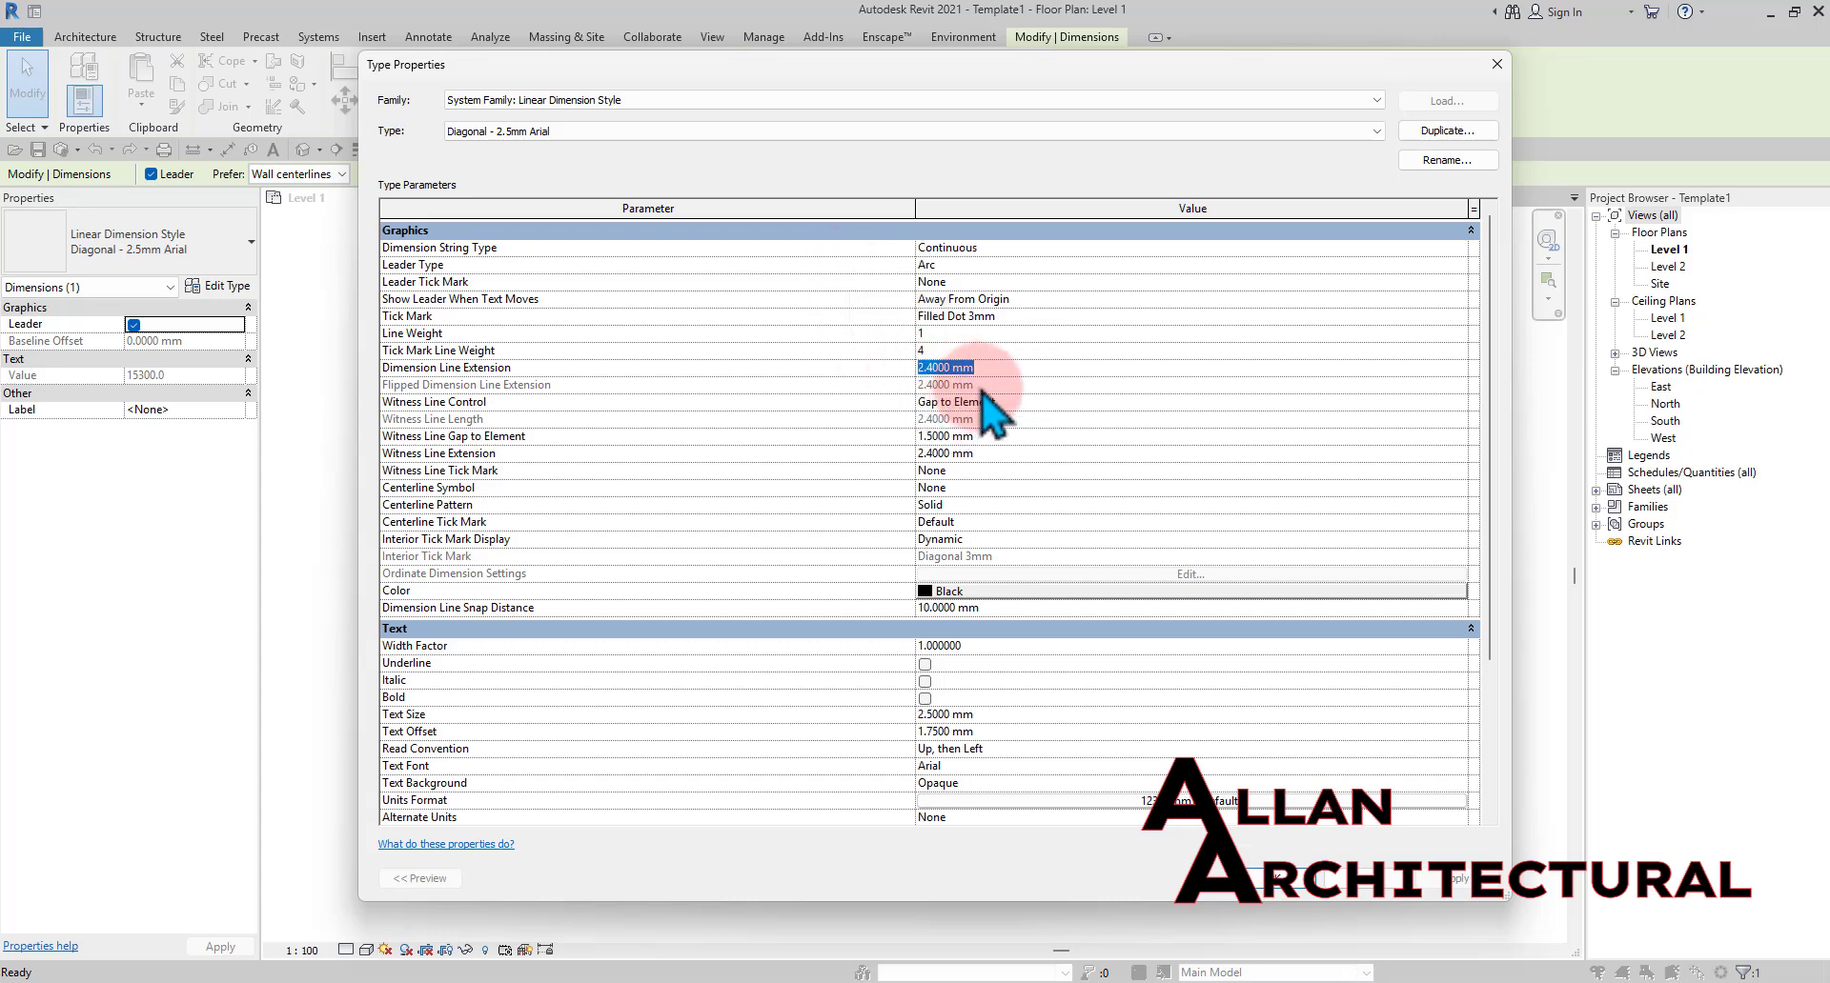
type("0")
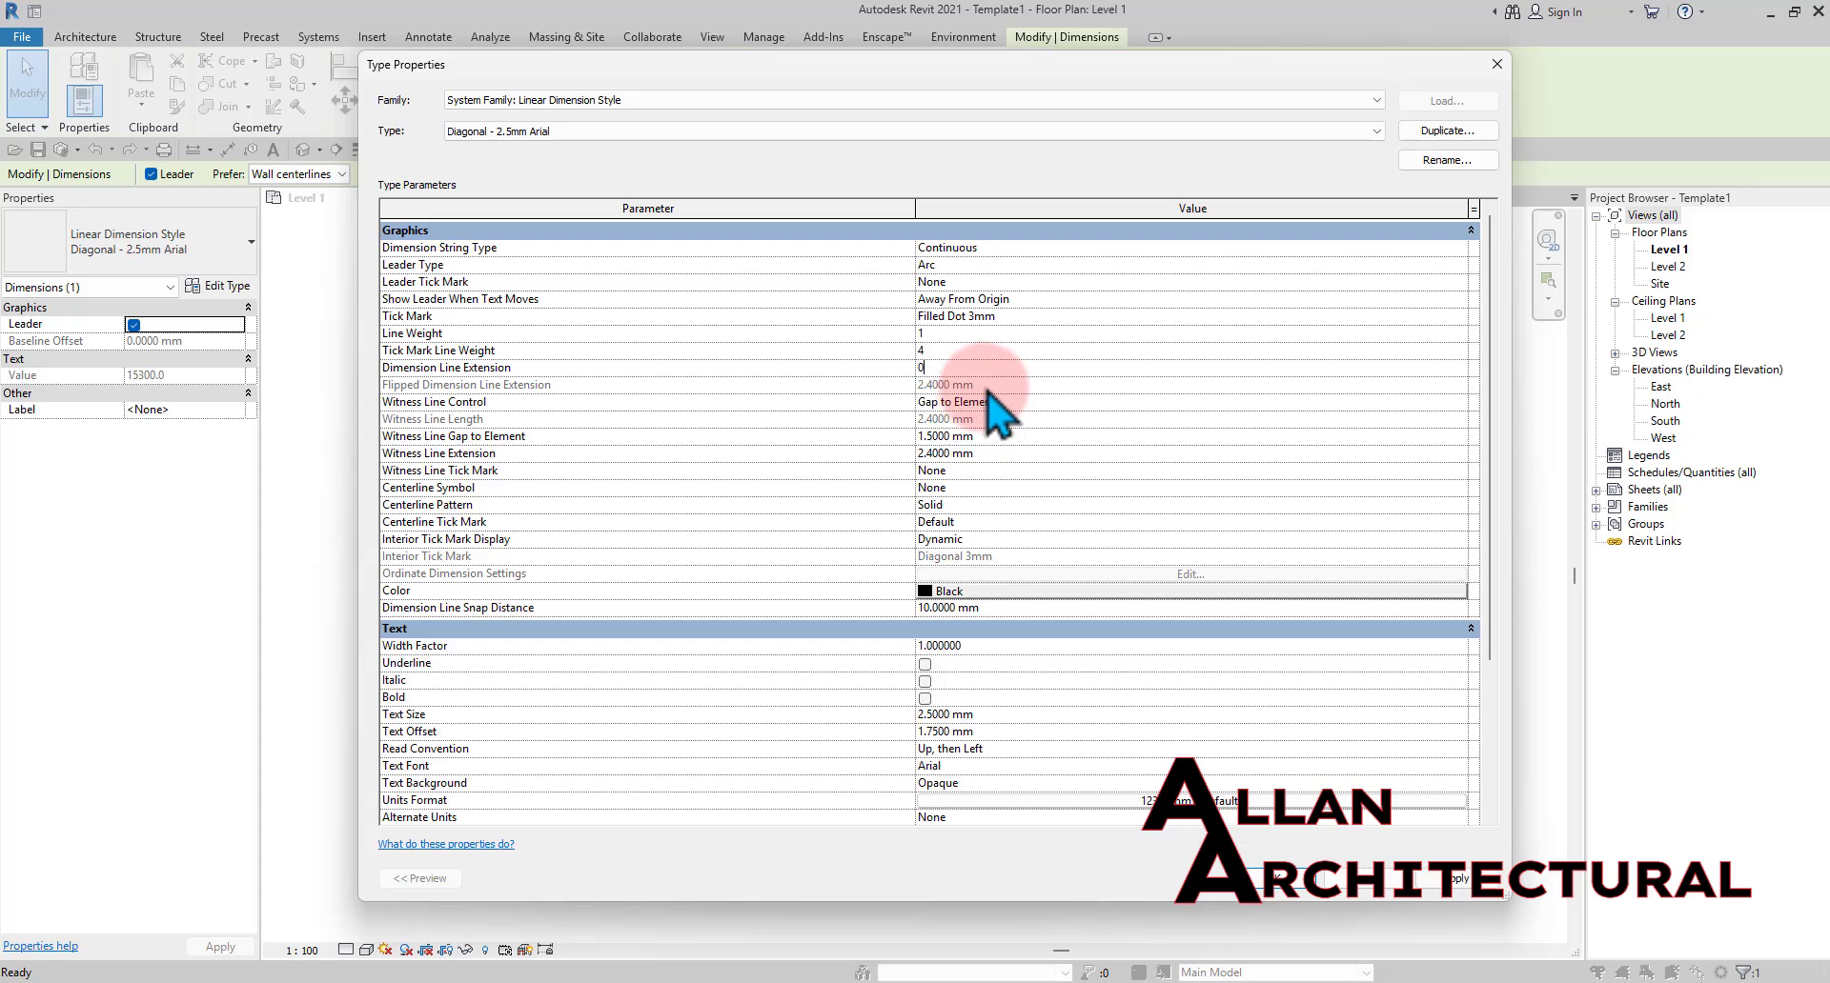
left_click(999, 455)
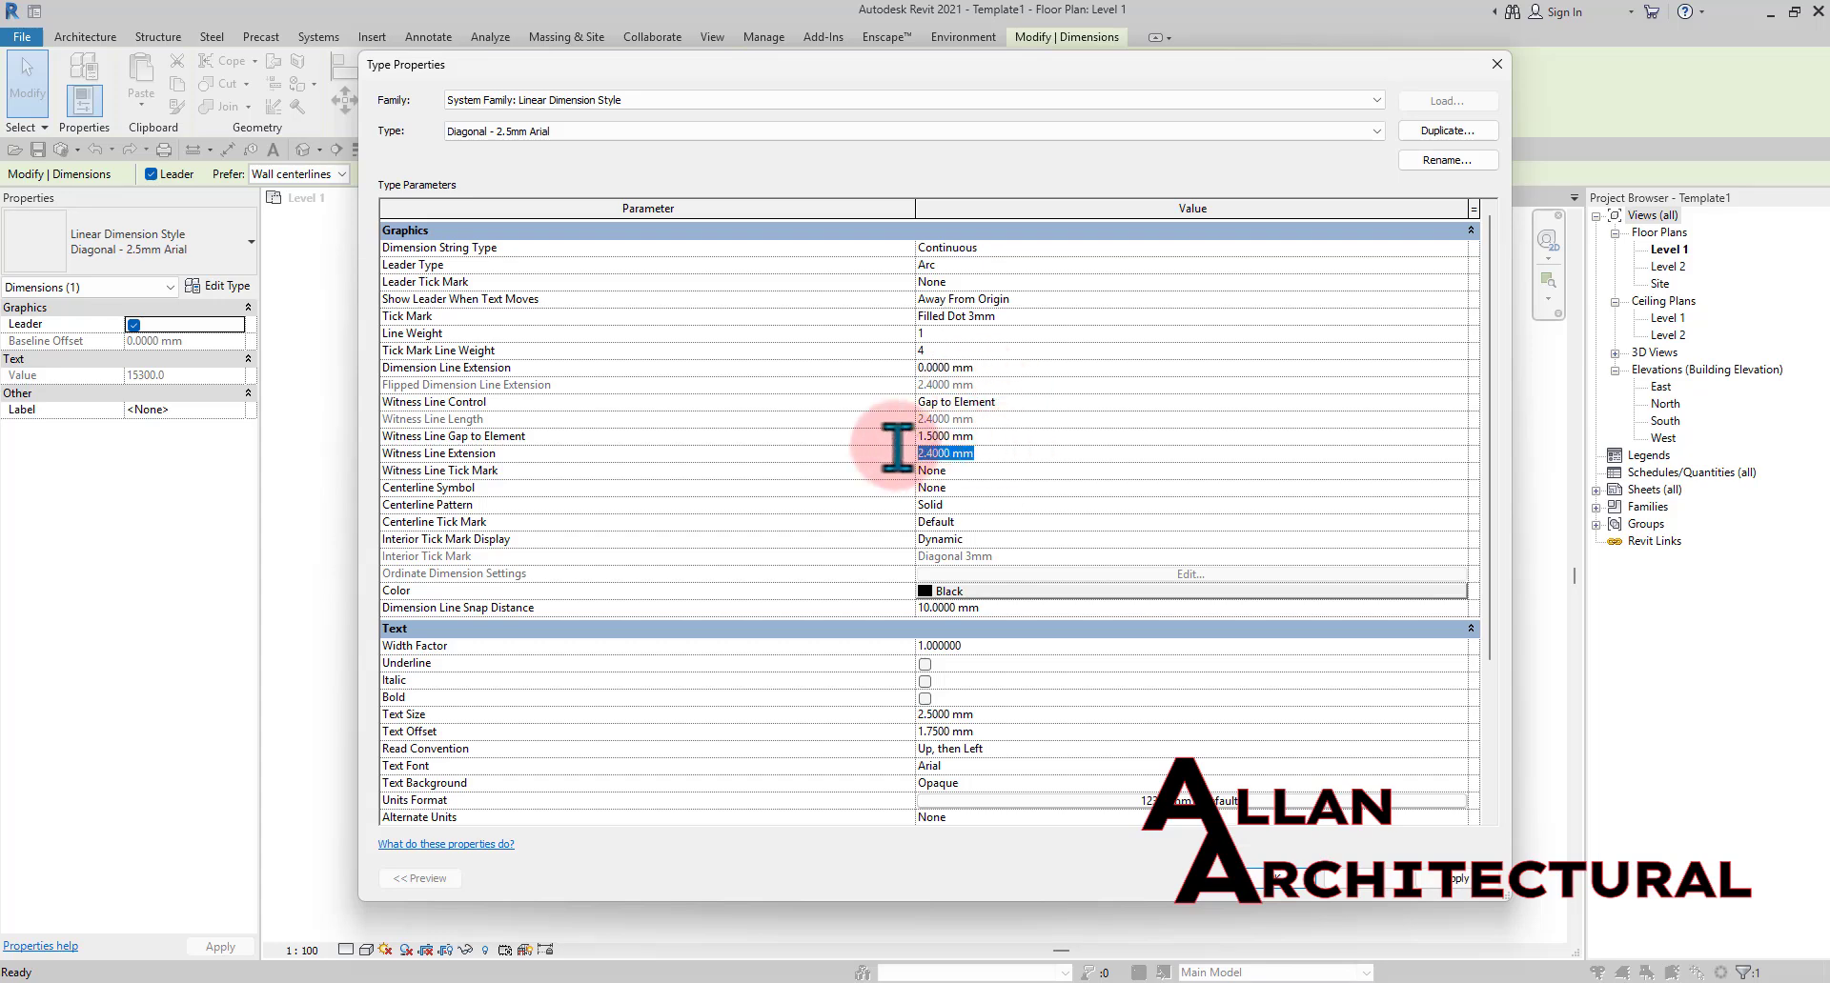
type("0")
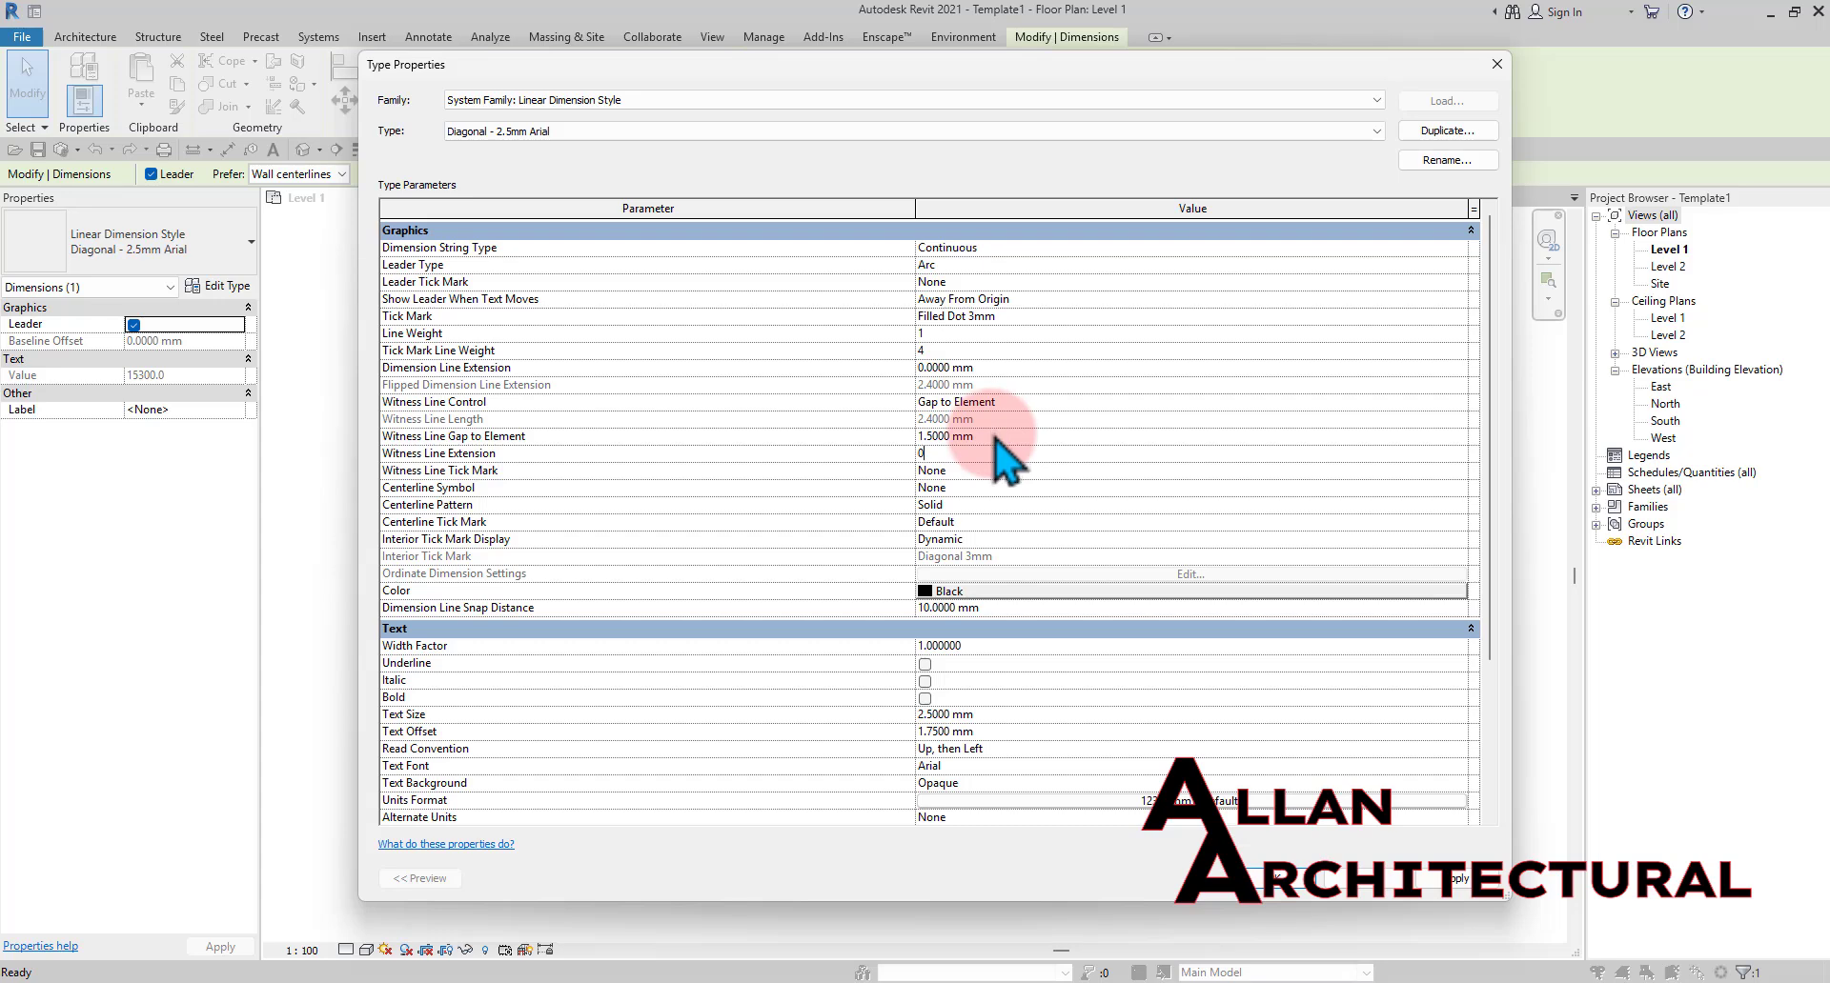
left_click(977, 436)
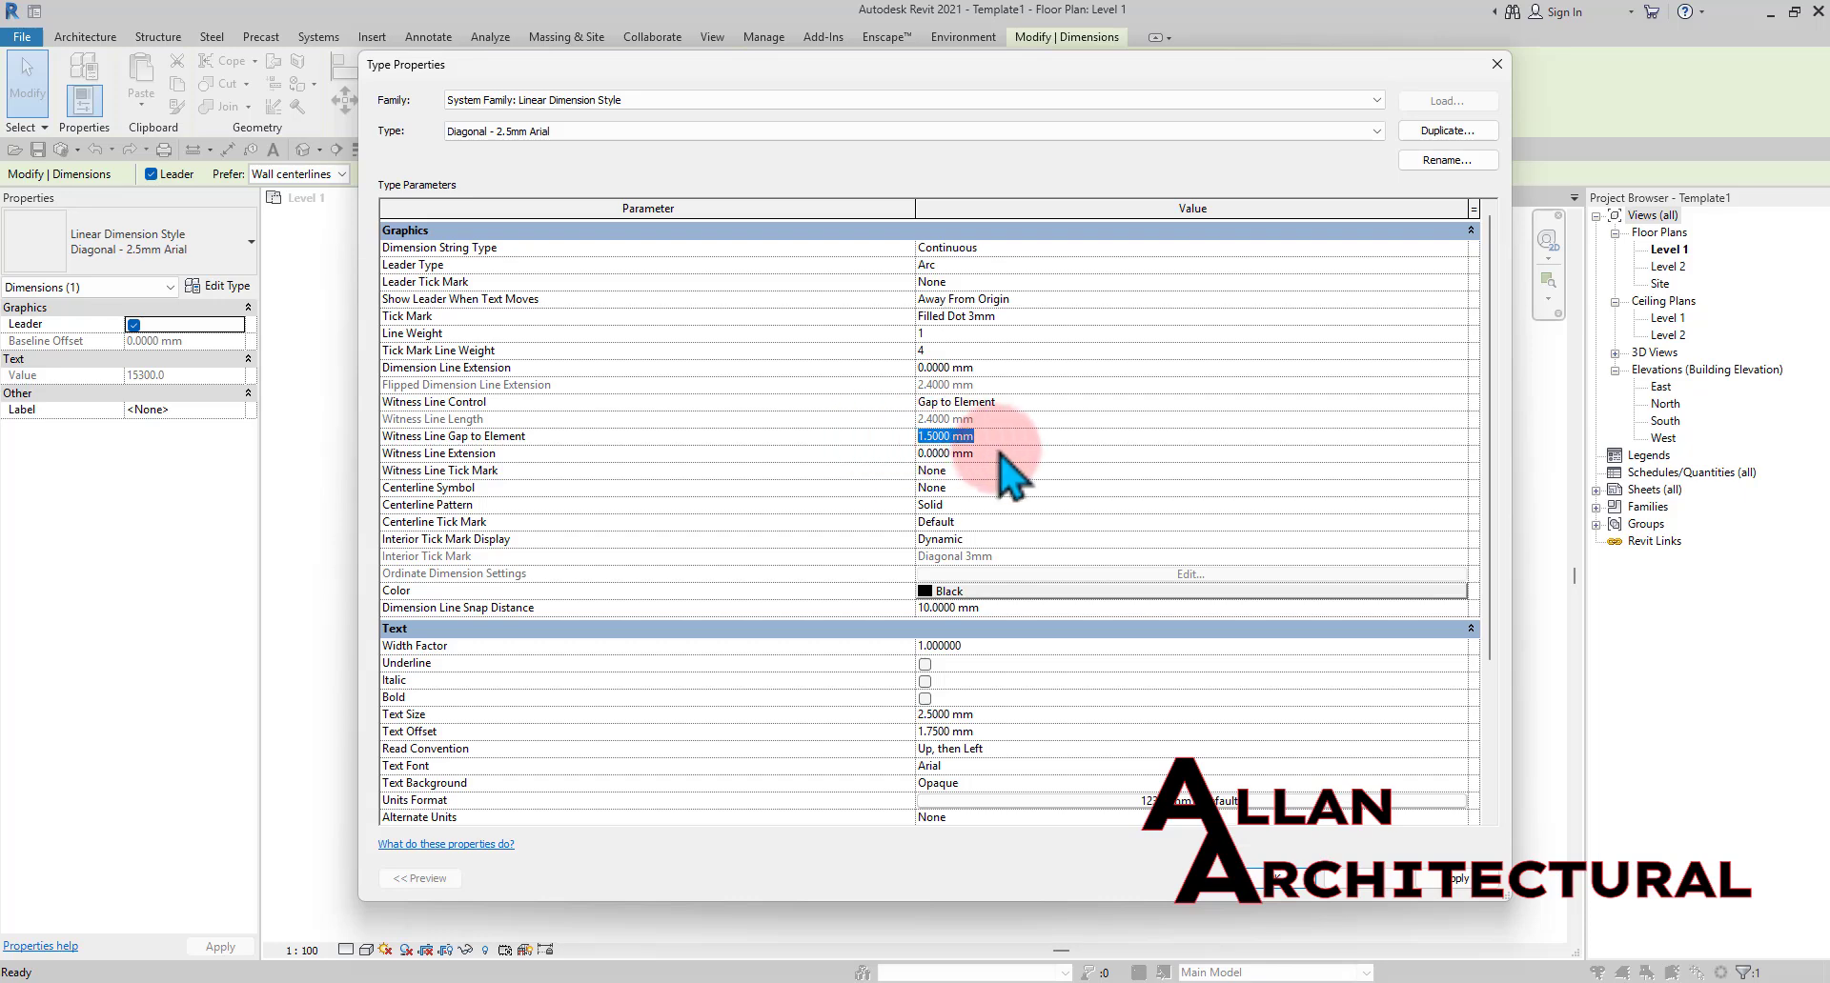
type("1")
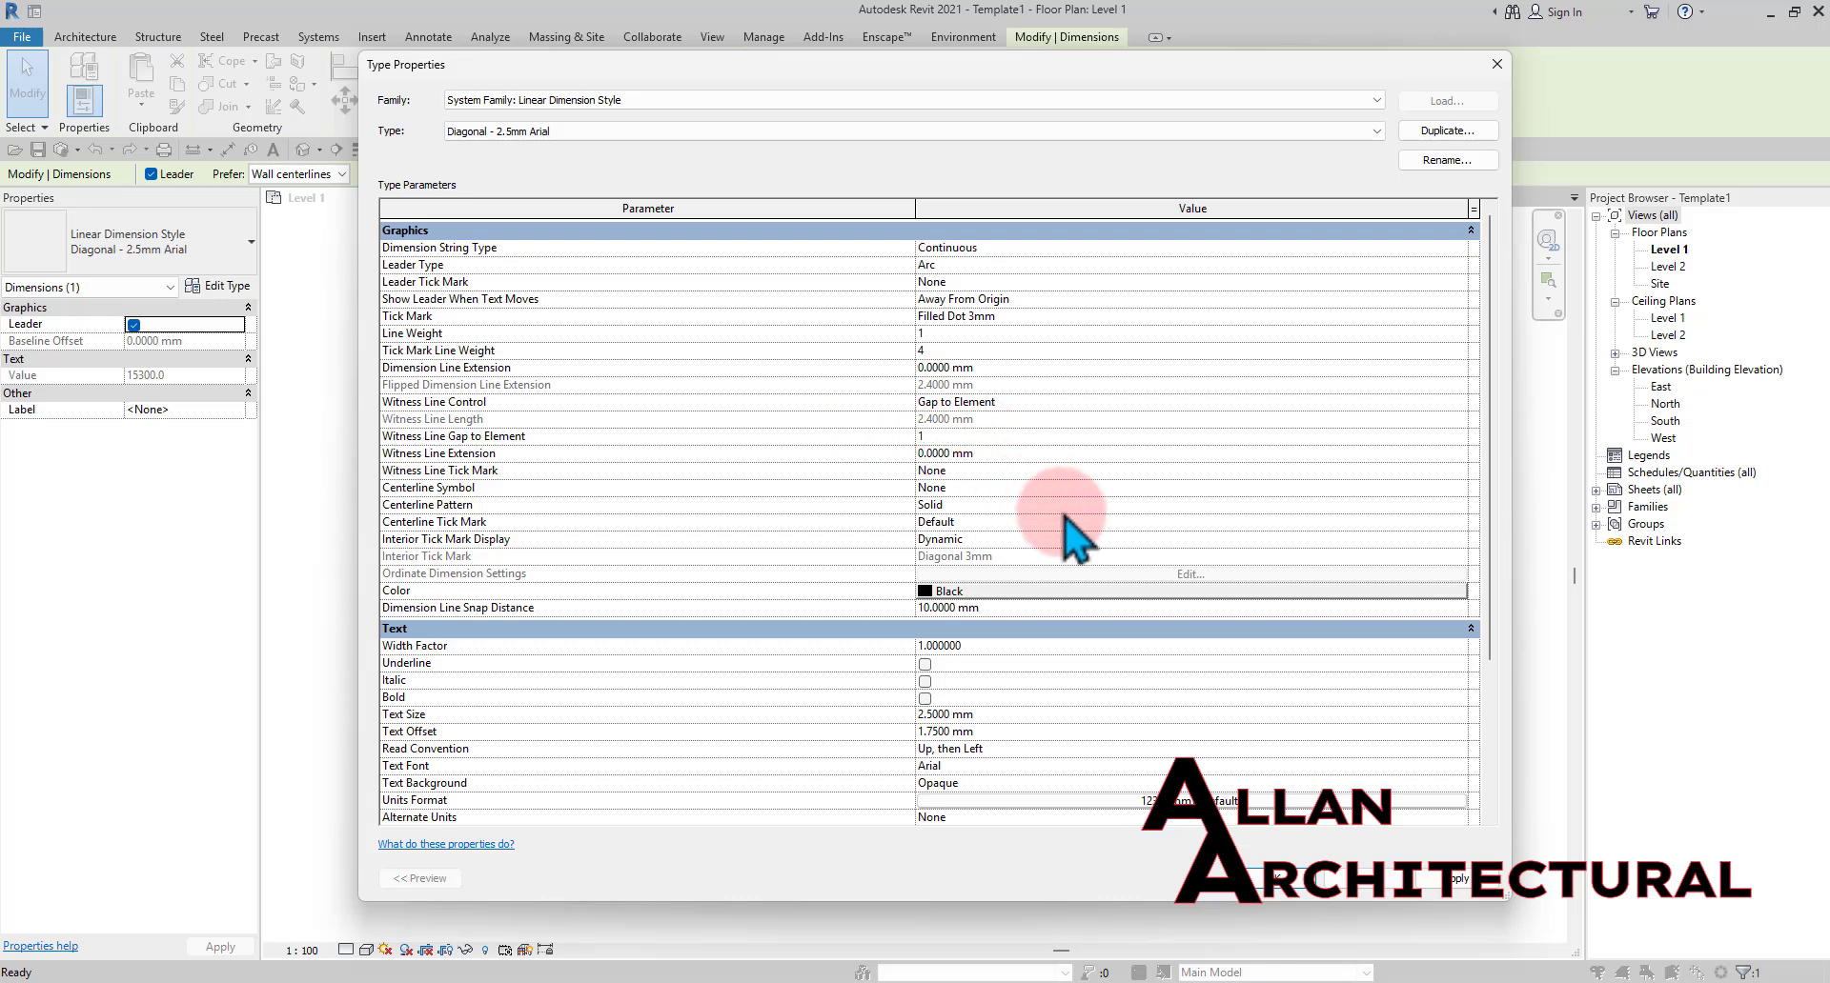
left_click(1458, 878)
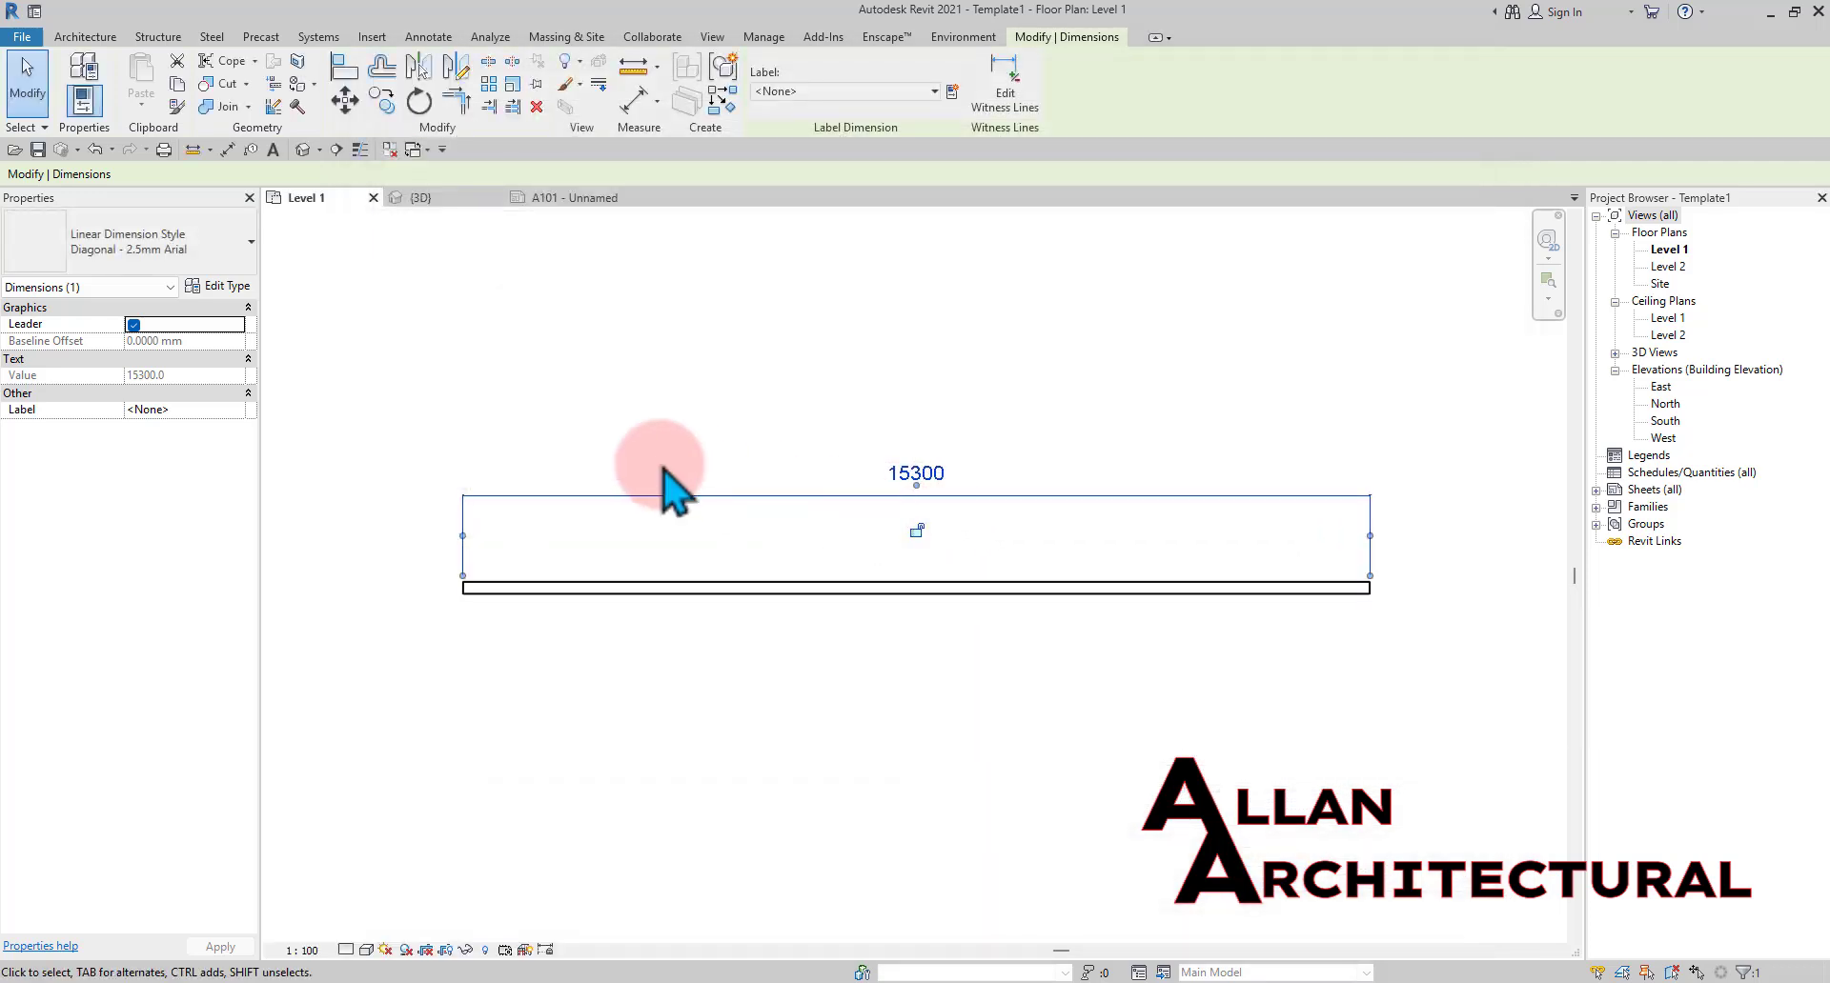
Examine the dot tick marks and line ends at both ends of the wall dimension, up close and at full extent
scroll(666, 471, "up", 2)
left_click(763, 461)
scroll(763, 461, "down", 3)
middle_click_drag(688, 480, 844, 467)
scroll(705, 458, "up", 5)
scroll(674, 523, "up", 3)
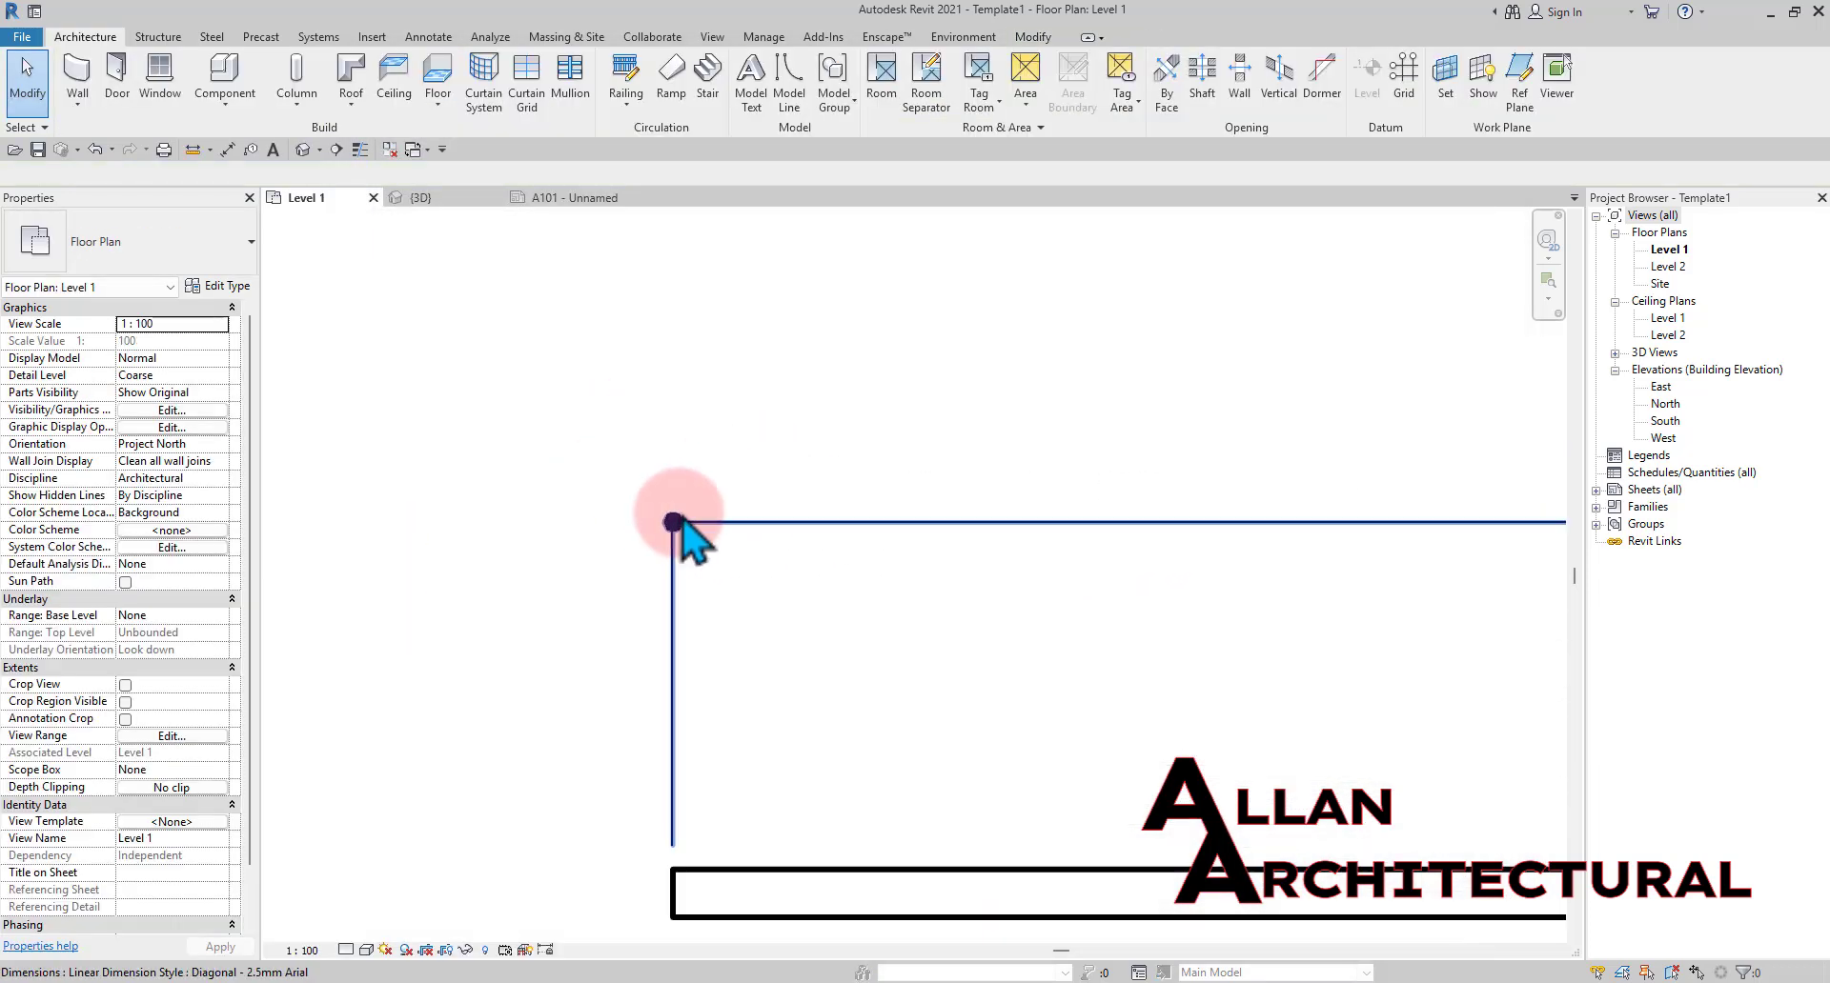
scroll(788, 560, "down", 6)
middle_click_drag(559, 551, 169, 540)
scroll(1062, 525, "up", 3)
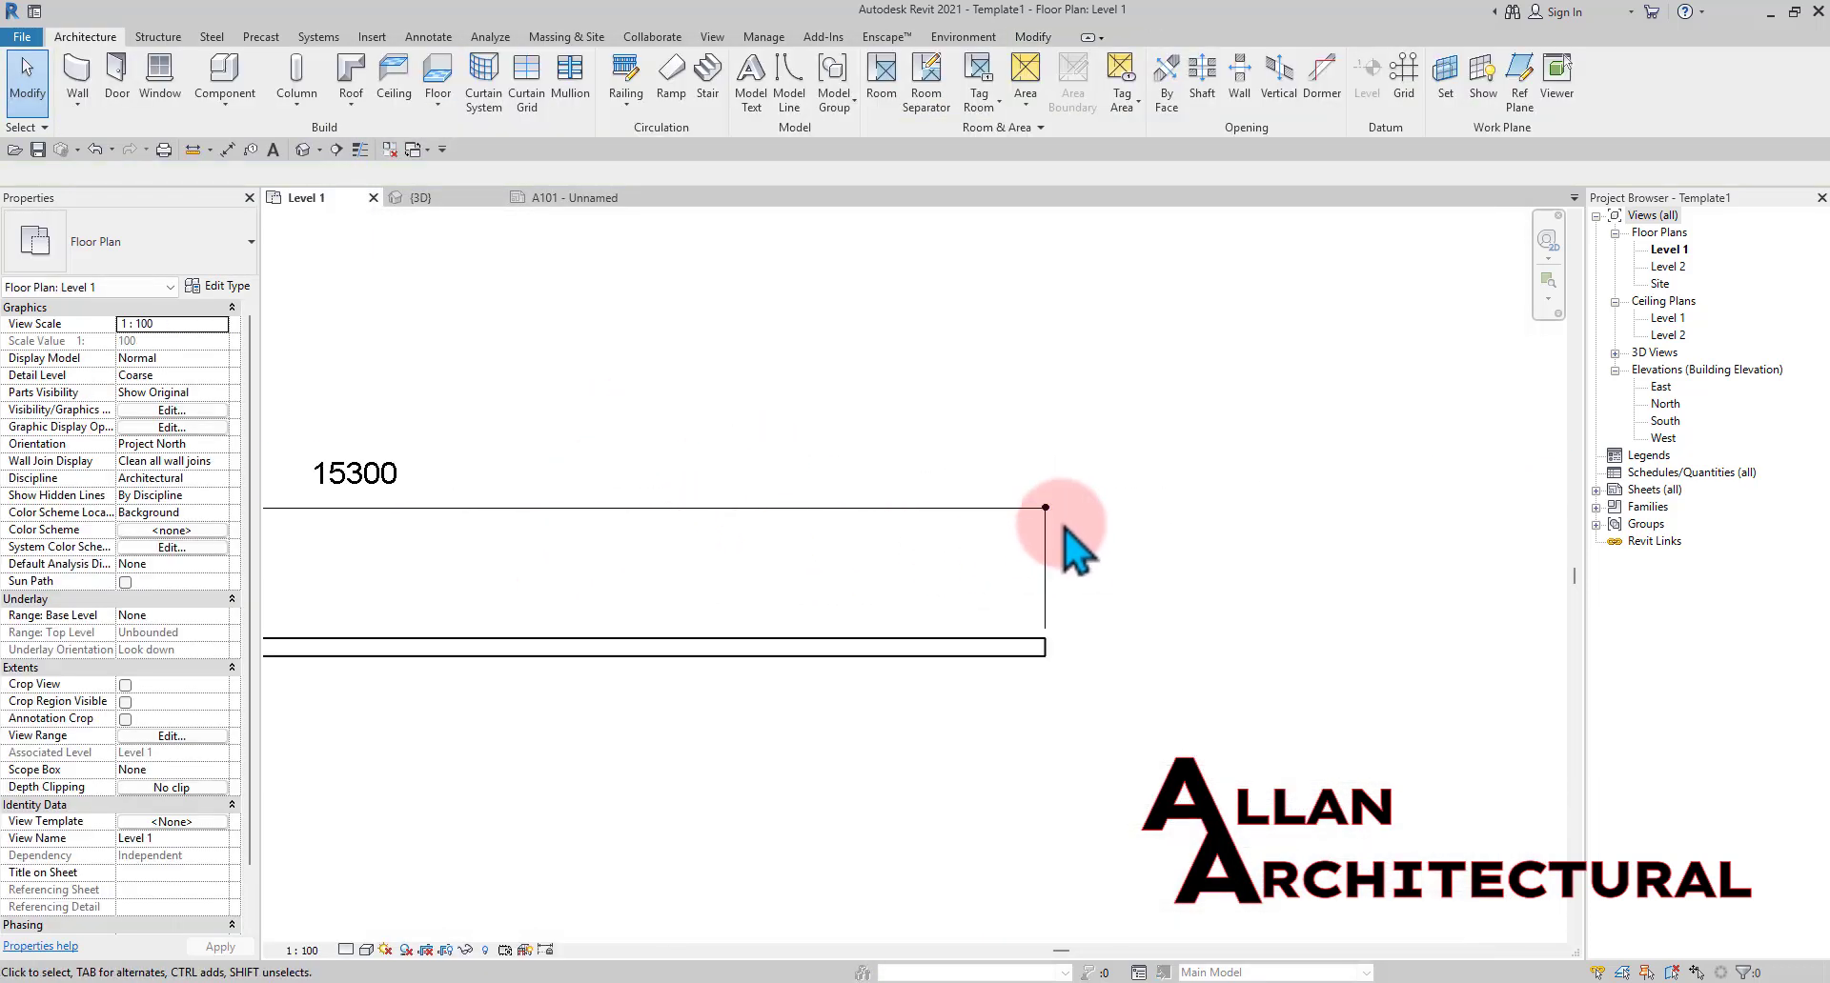
scroll(1050, 492, "up", 1)
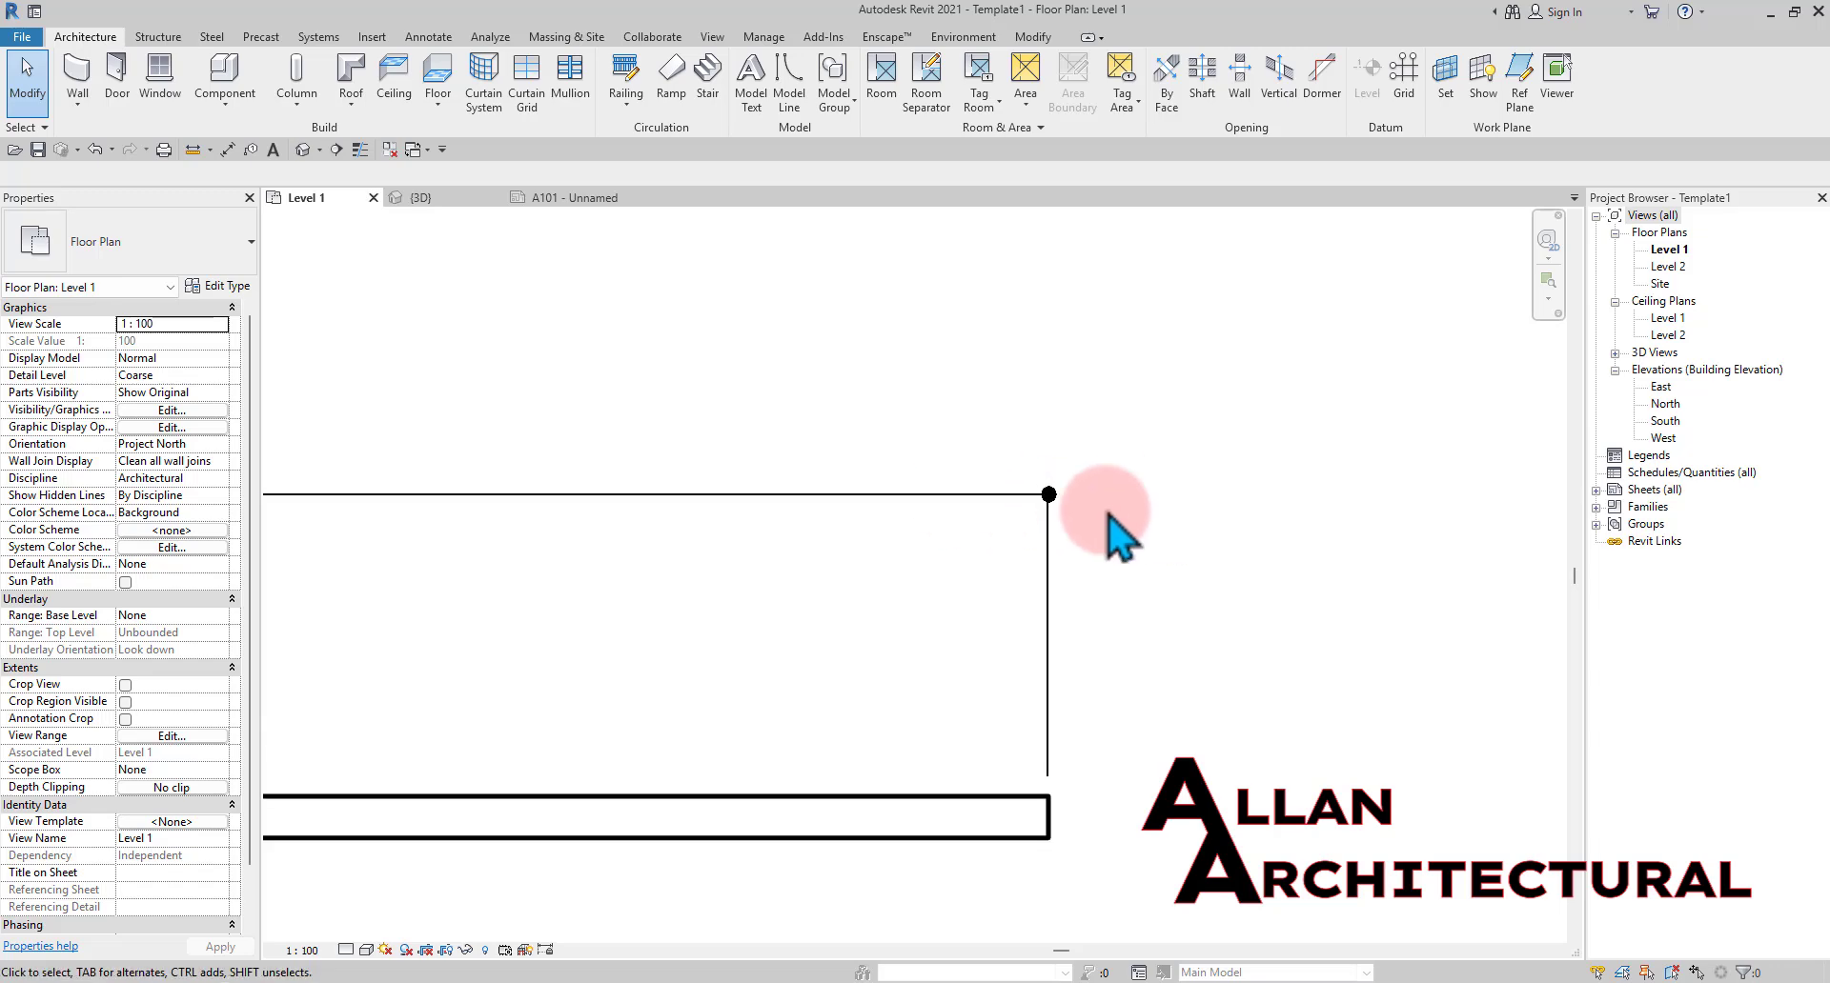
scroll(1110, 503, "down", 4)
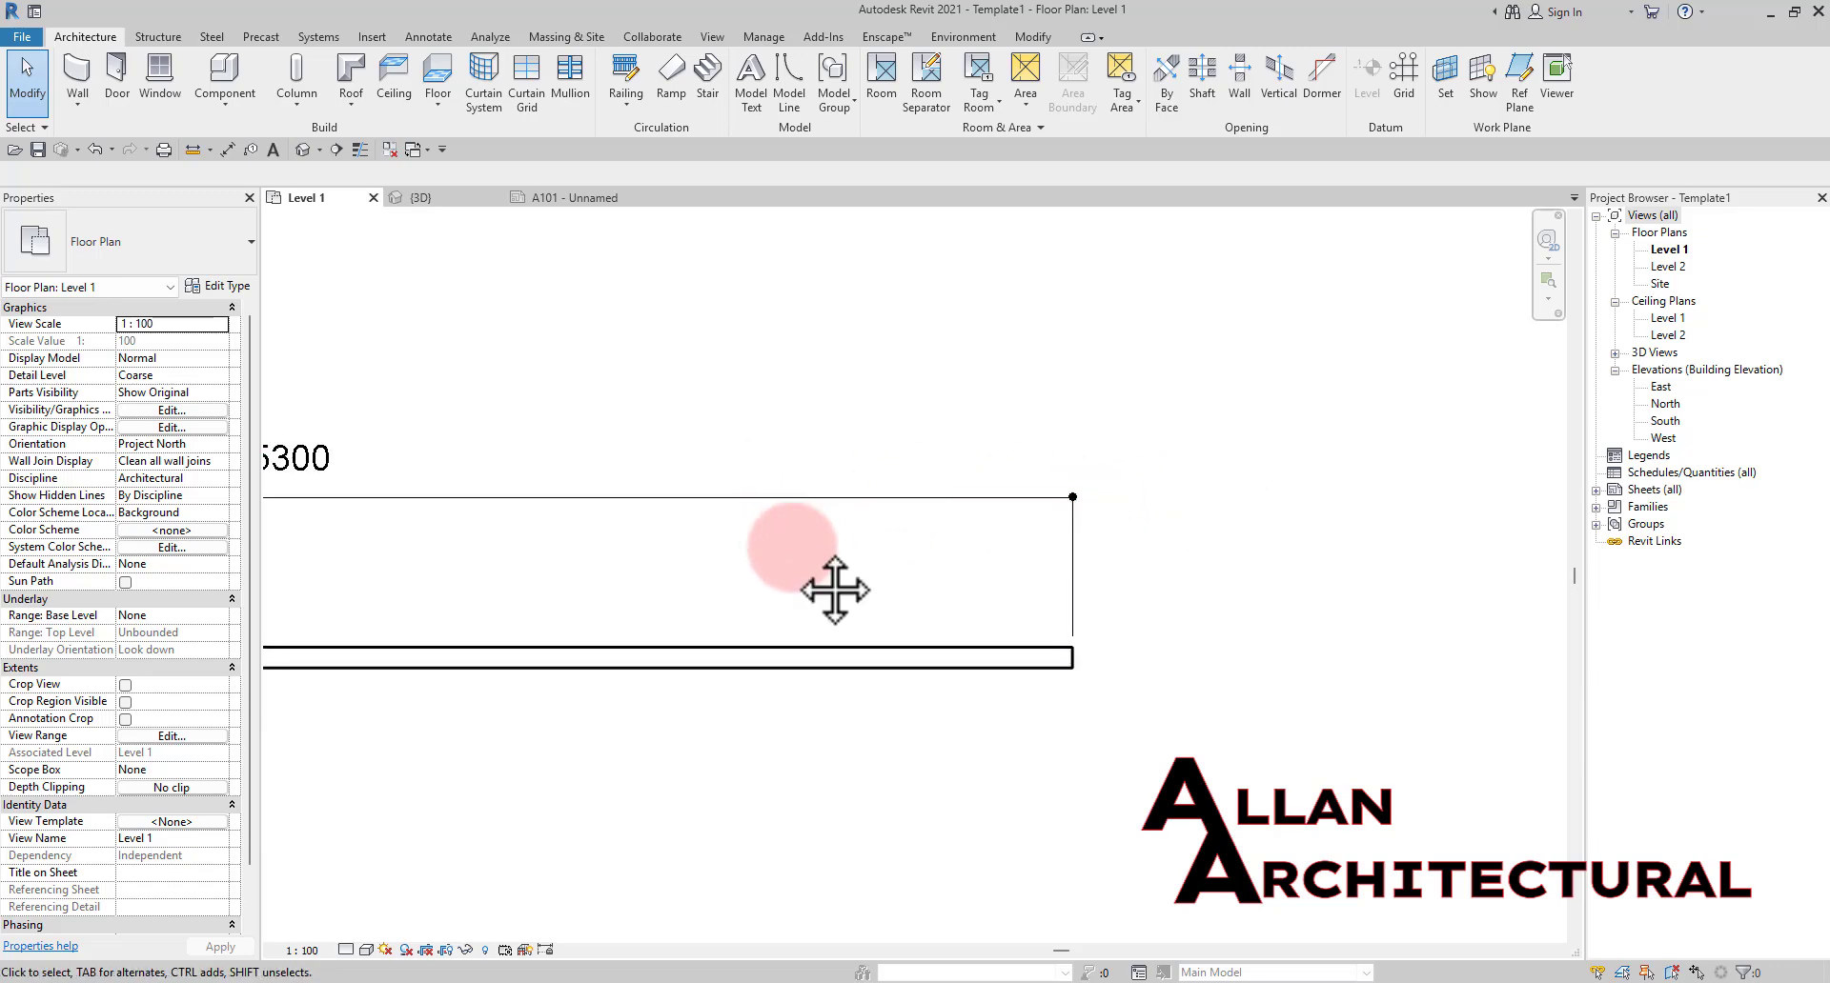
middle_click_drag(796, 552, 1420, 566)
scroll(991, 508, "down", 1)
scroll(991, 510, "down", 1)
scroll(791, 534, "down", 2)
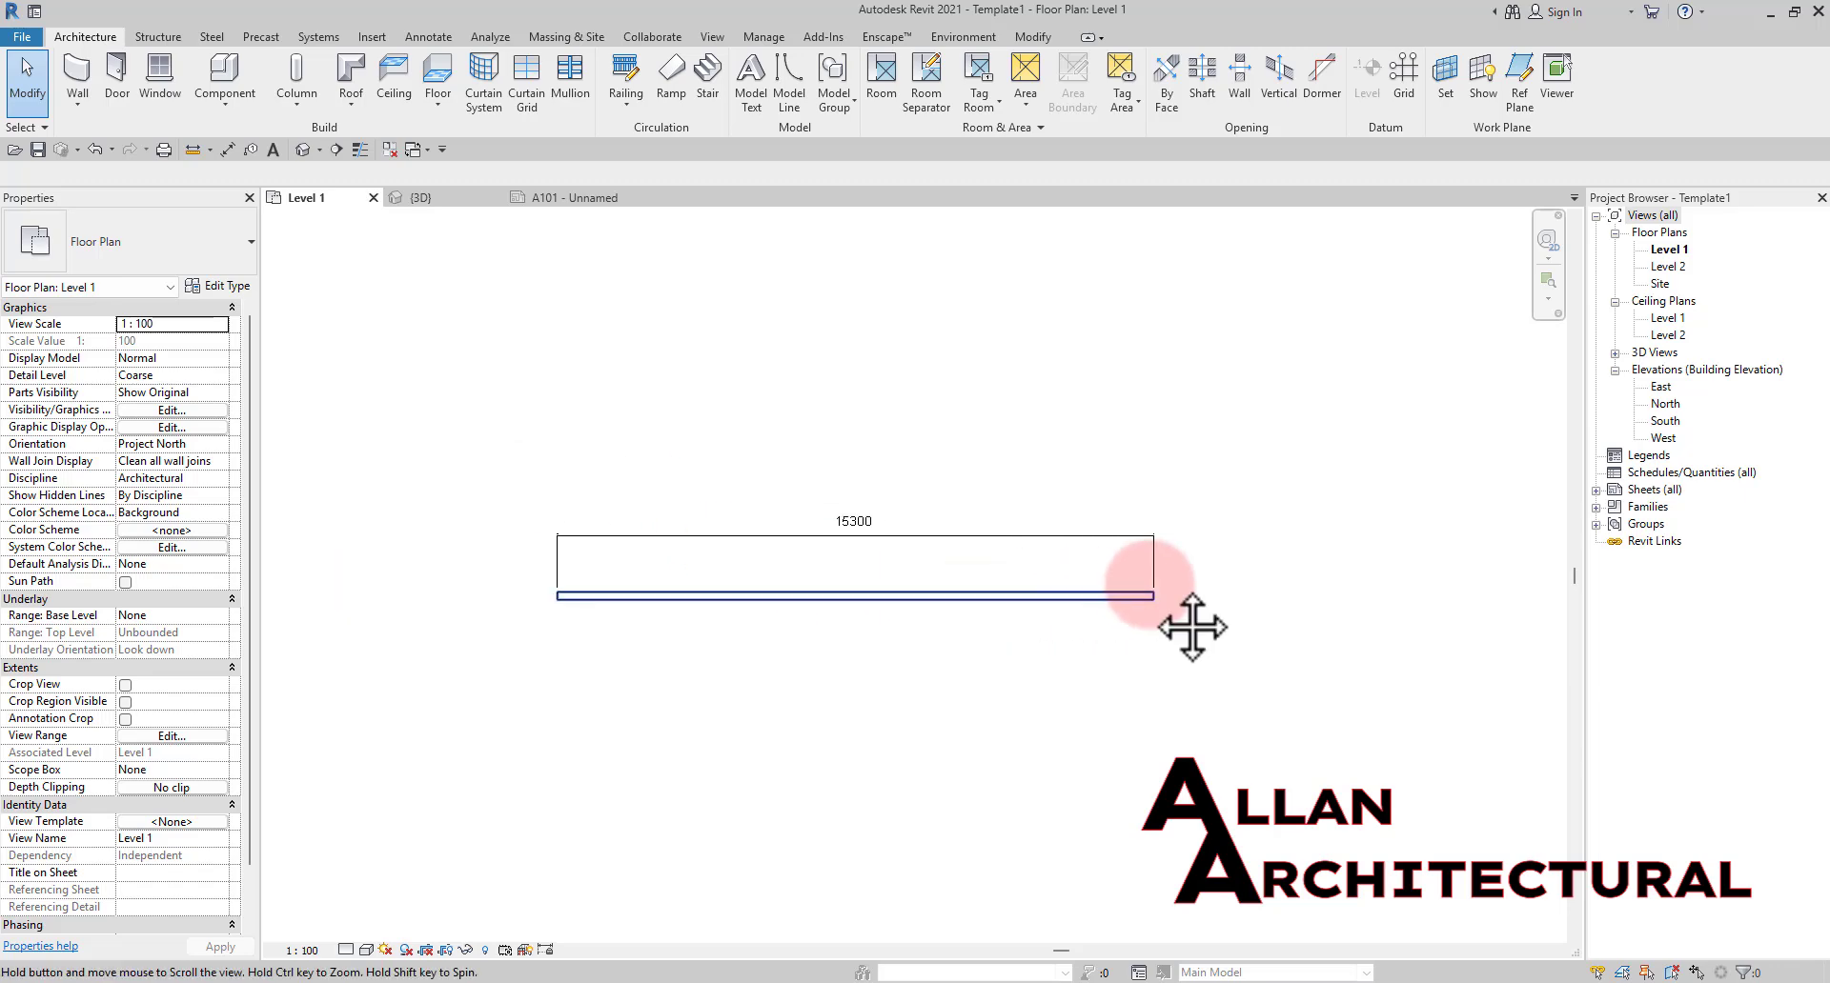
scroll(1124, 591, "up", 2)
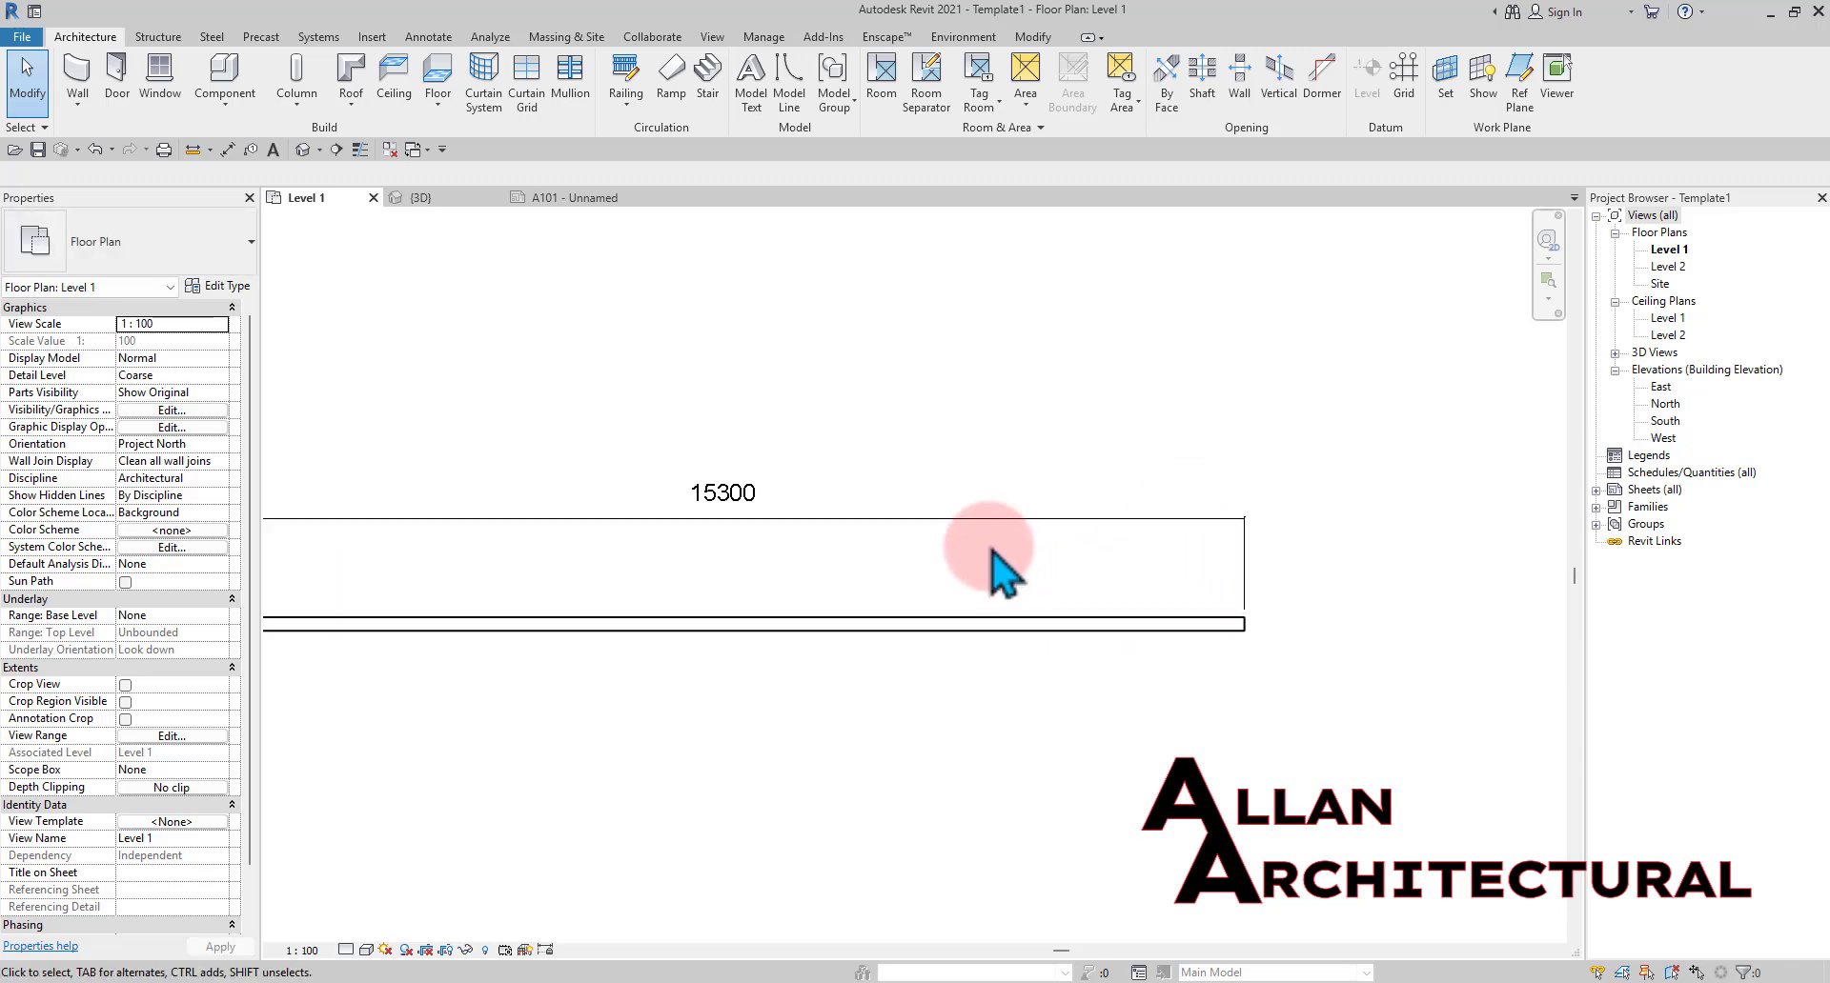
scroll(995, 571, "down", 2)
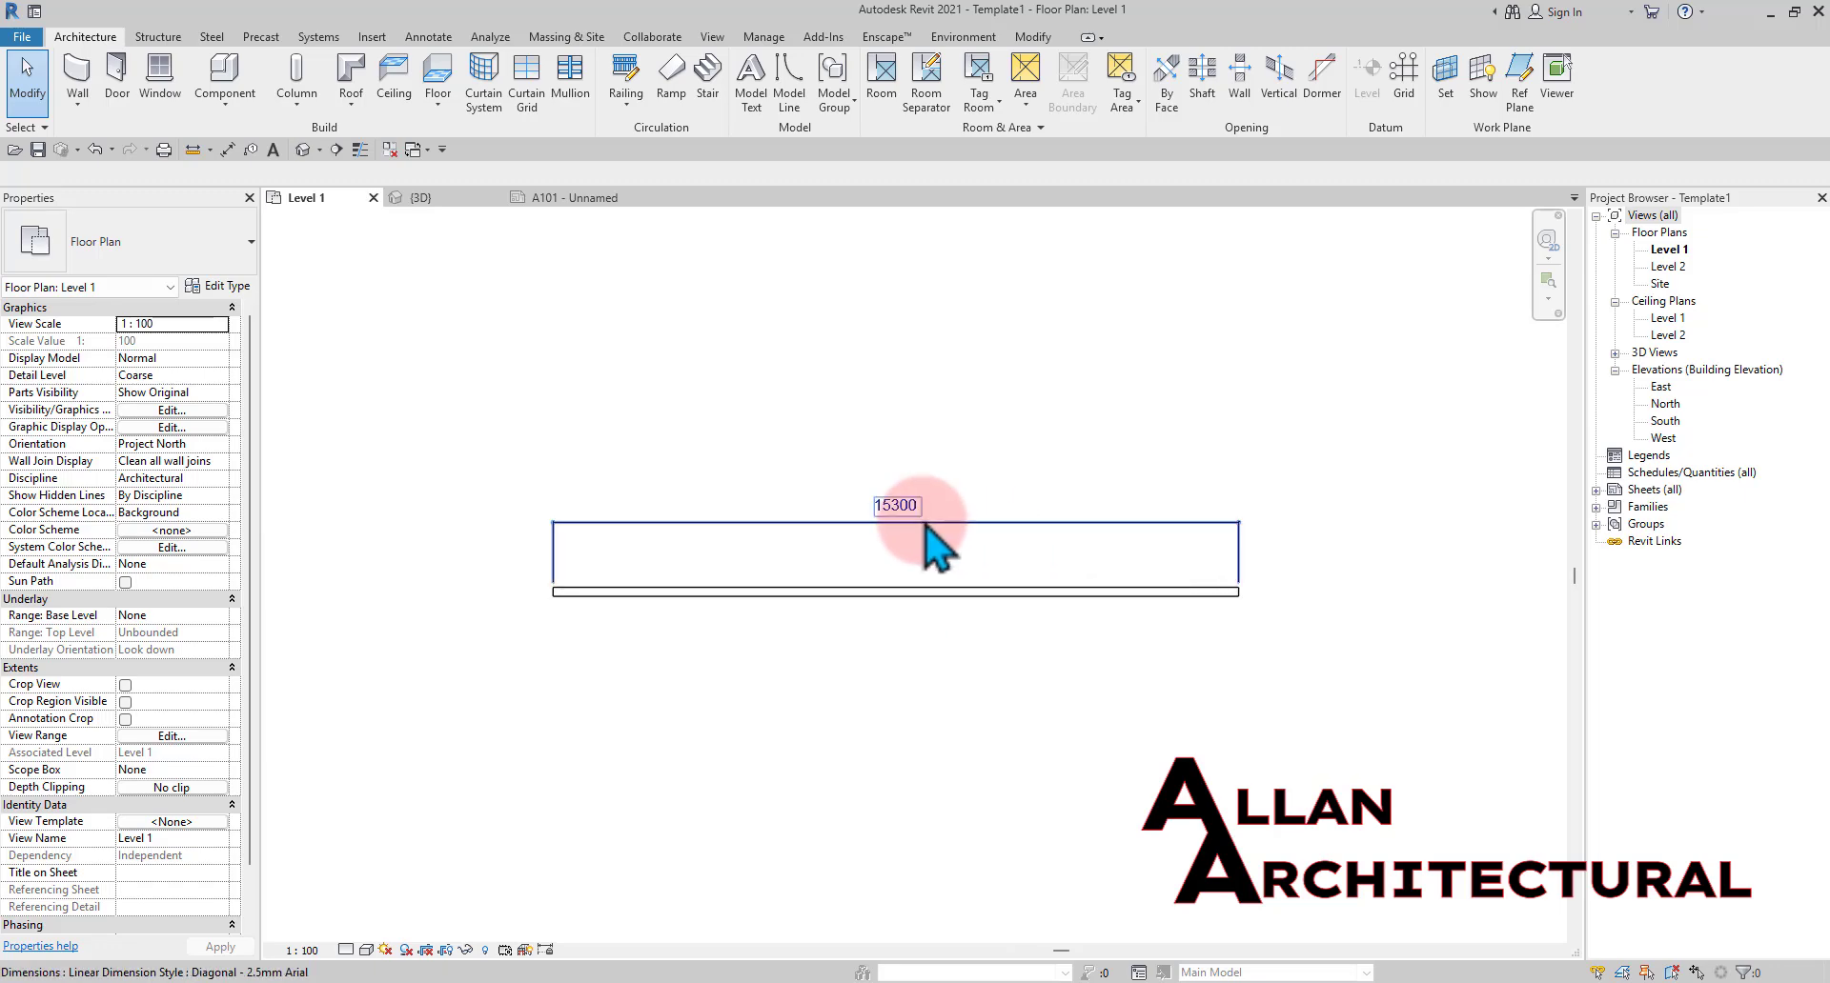
Delete the aligned dimension above the sample wall
left_click(924, 522)
key("e")
scroll(856, 527, "down", 2)
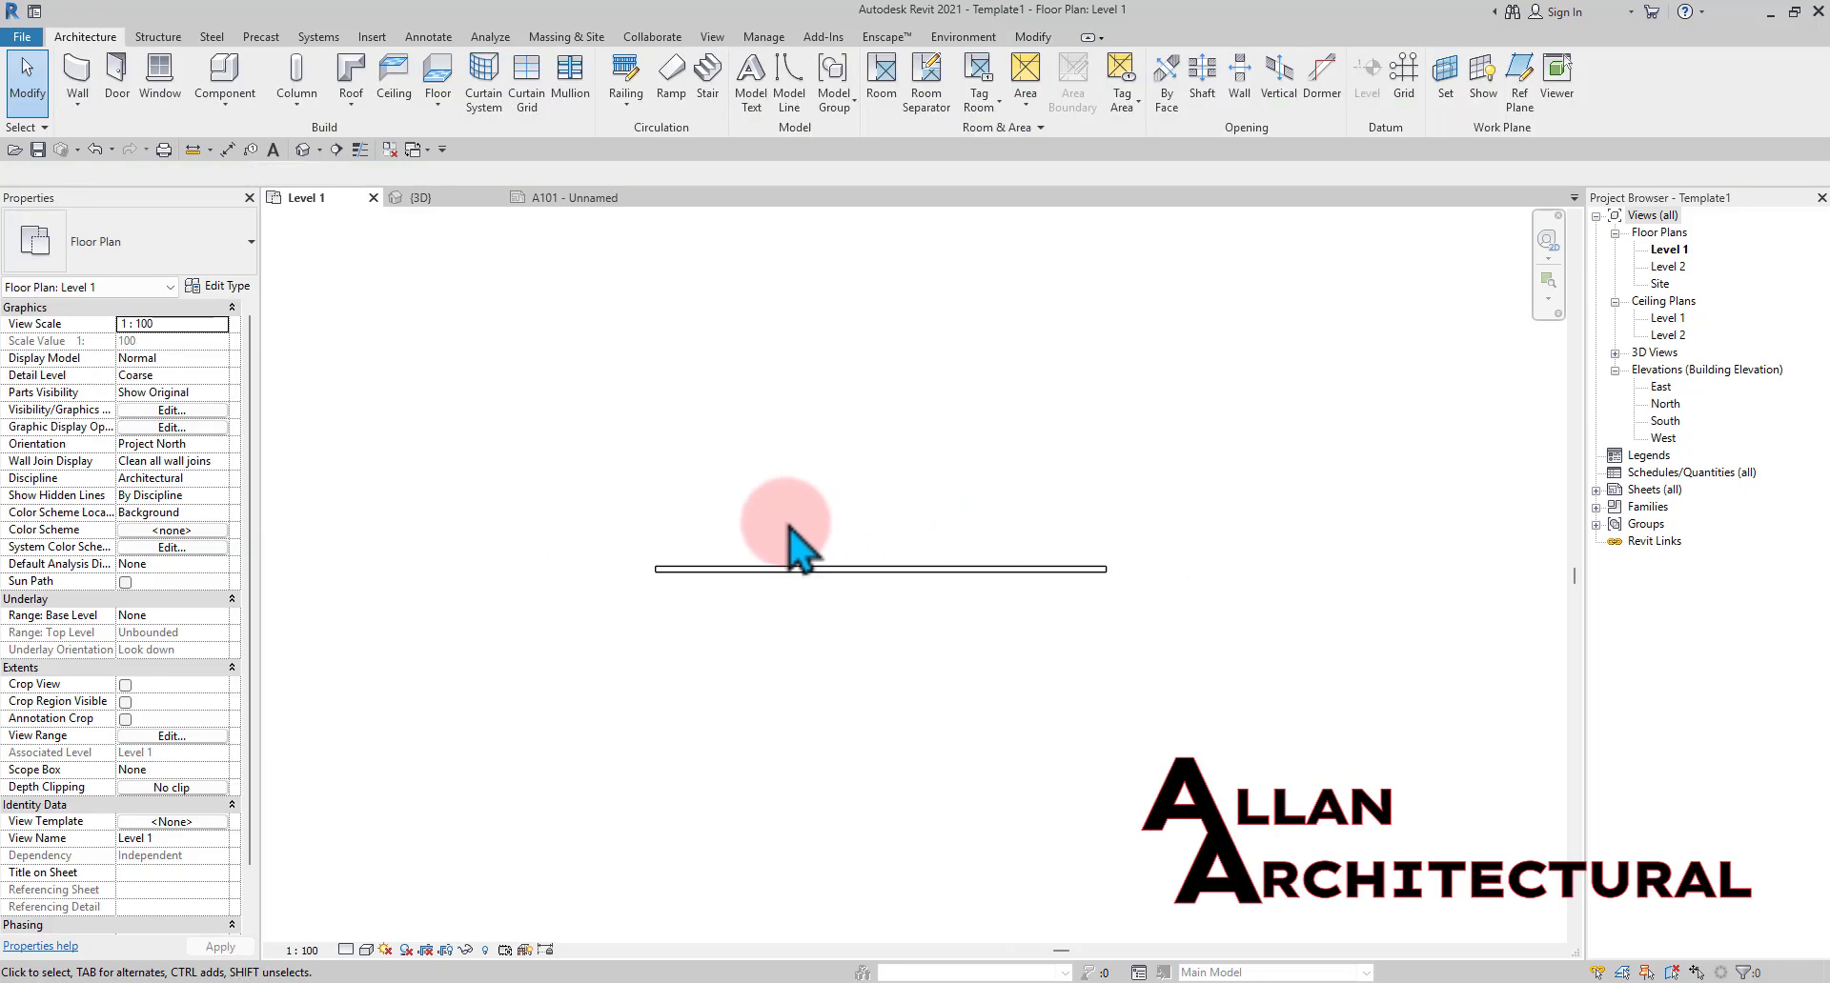
middle_click_drag(800, 528, 888, 544)
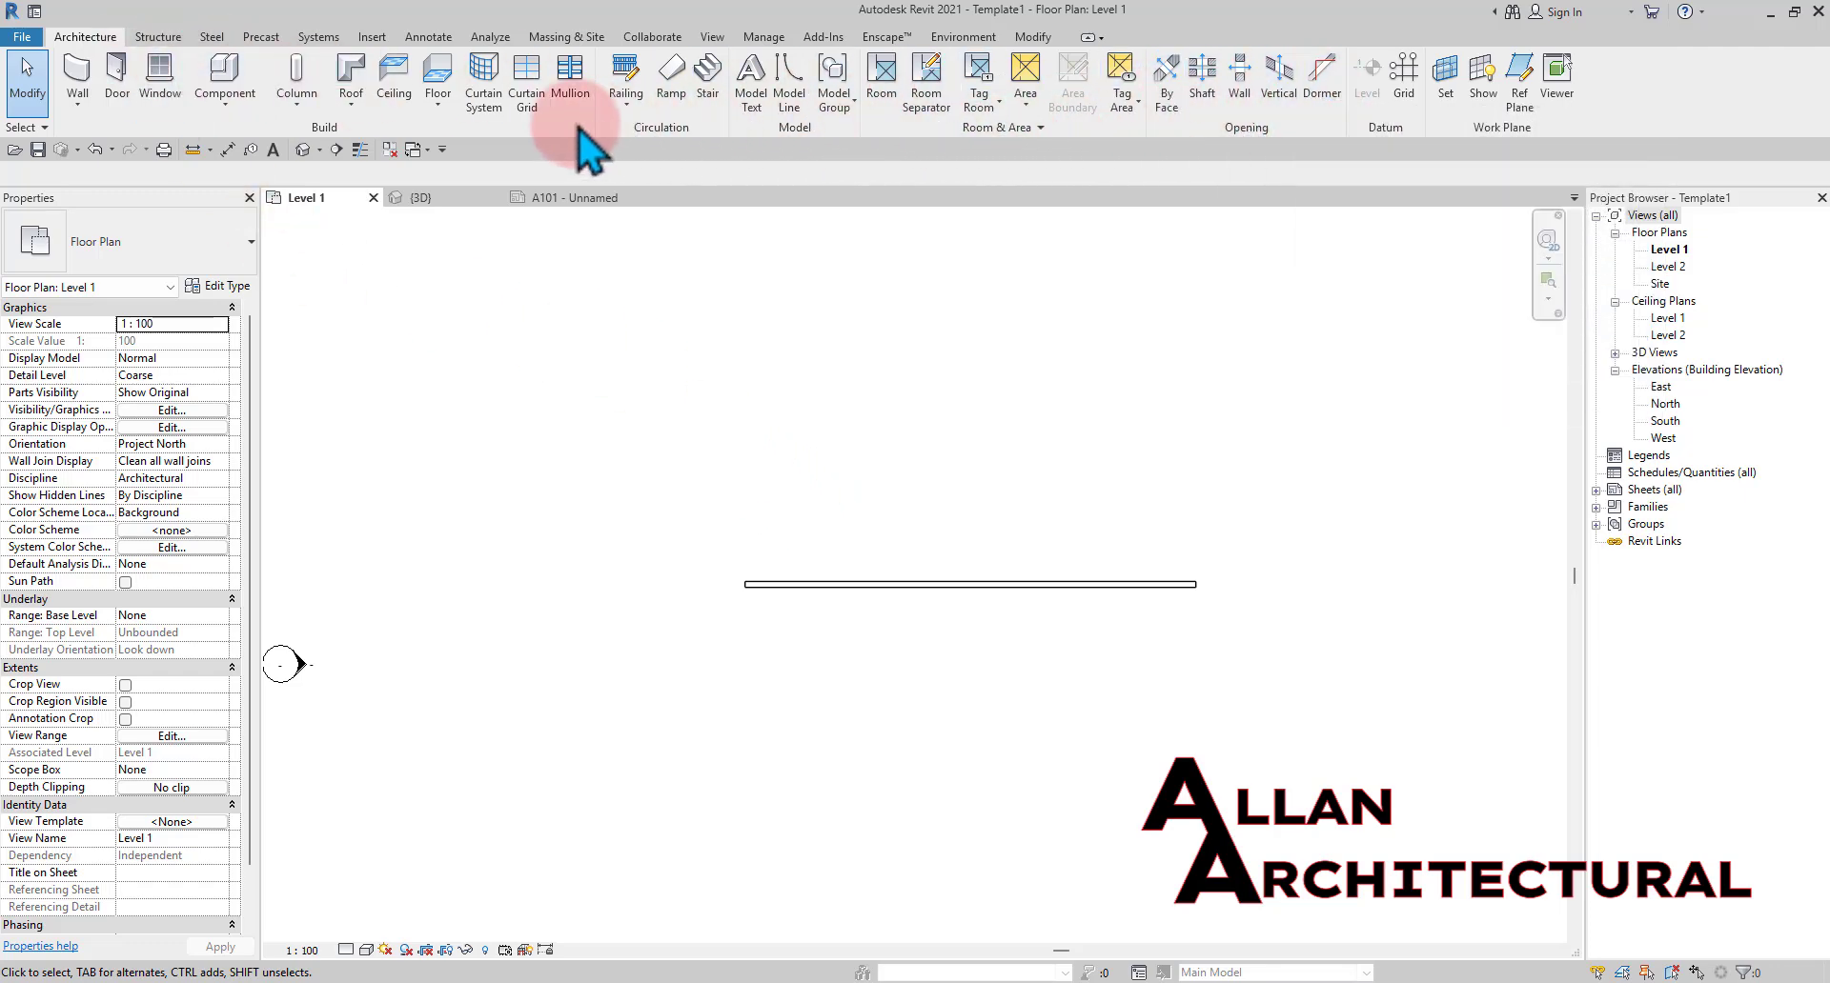
left_click(723, 90)
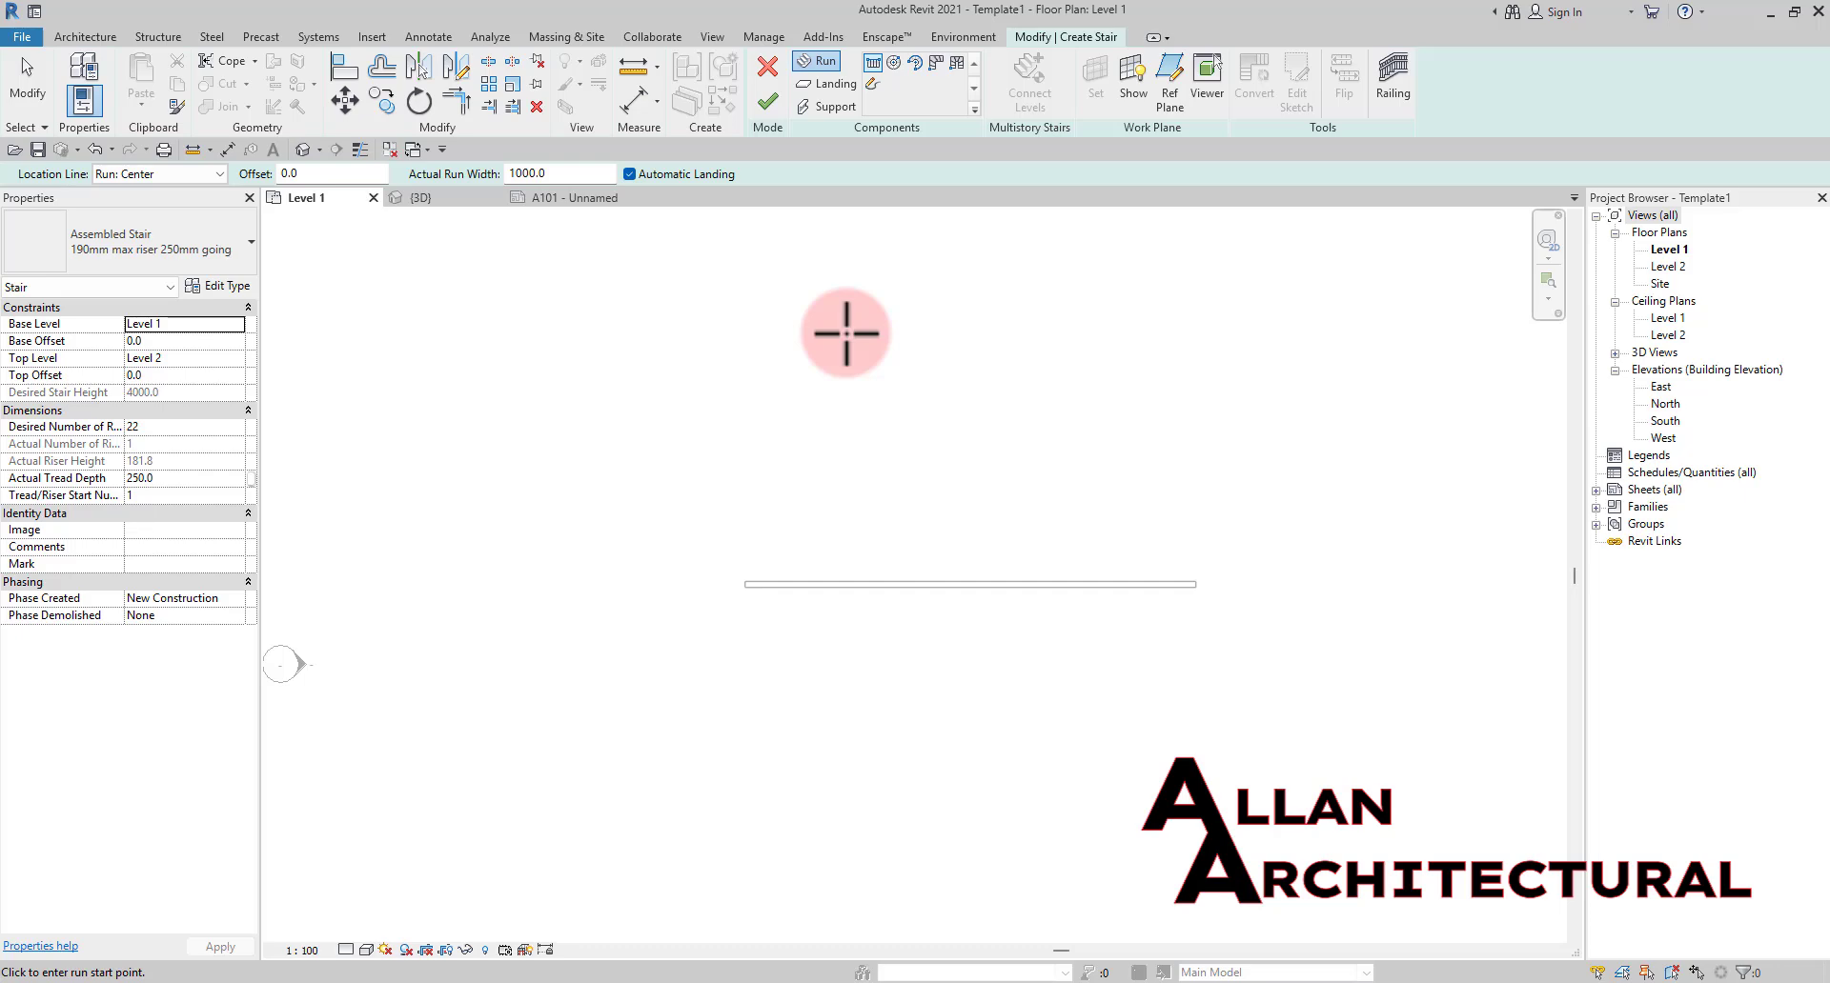
key("Escape")
left_click(766, 68)
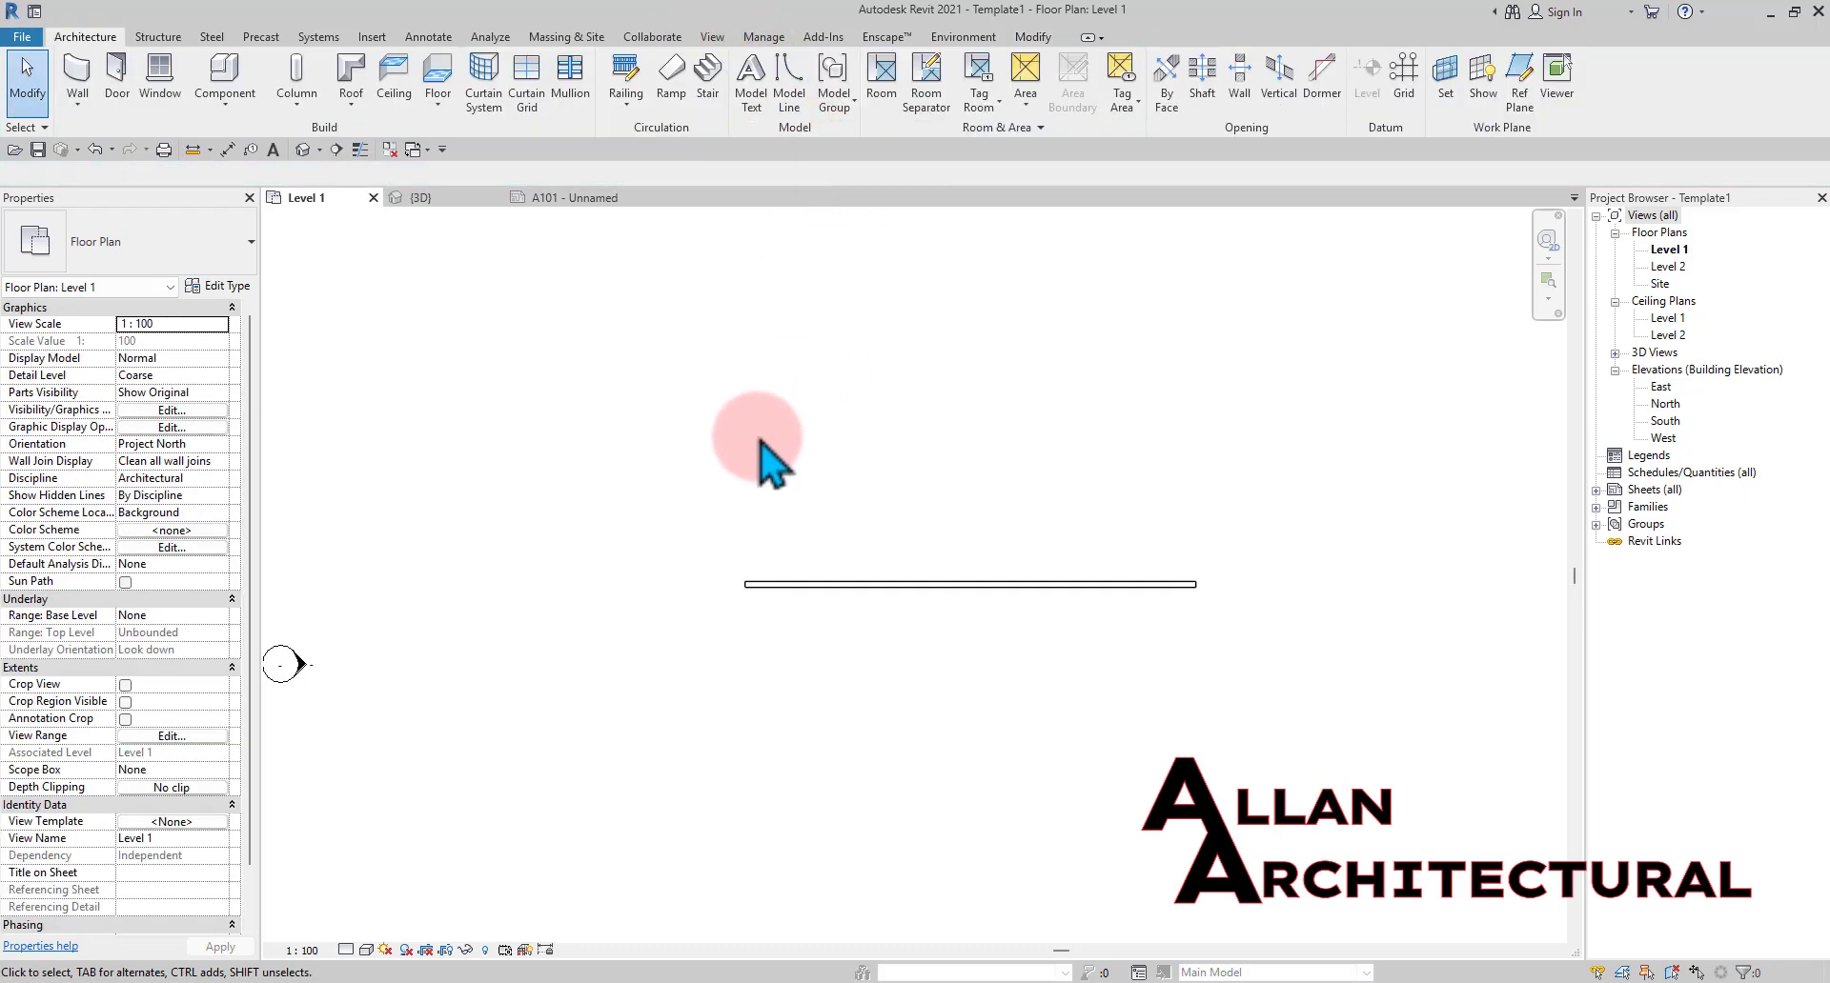
Delete the sample wall between the elevation markers from the Level 1 floor plan
scroll(762, 443, "down", 3)
left_click(803, 637)
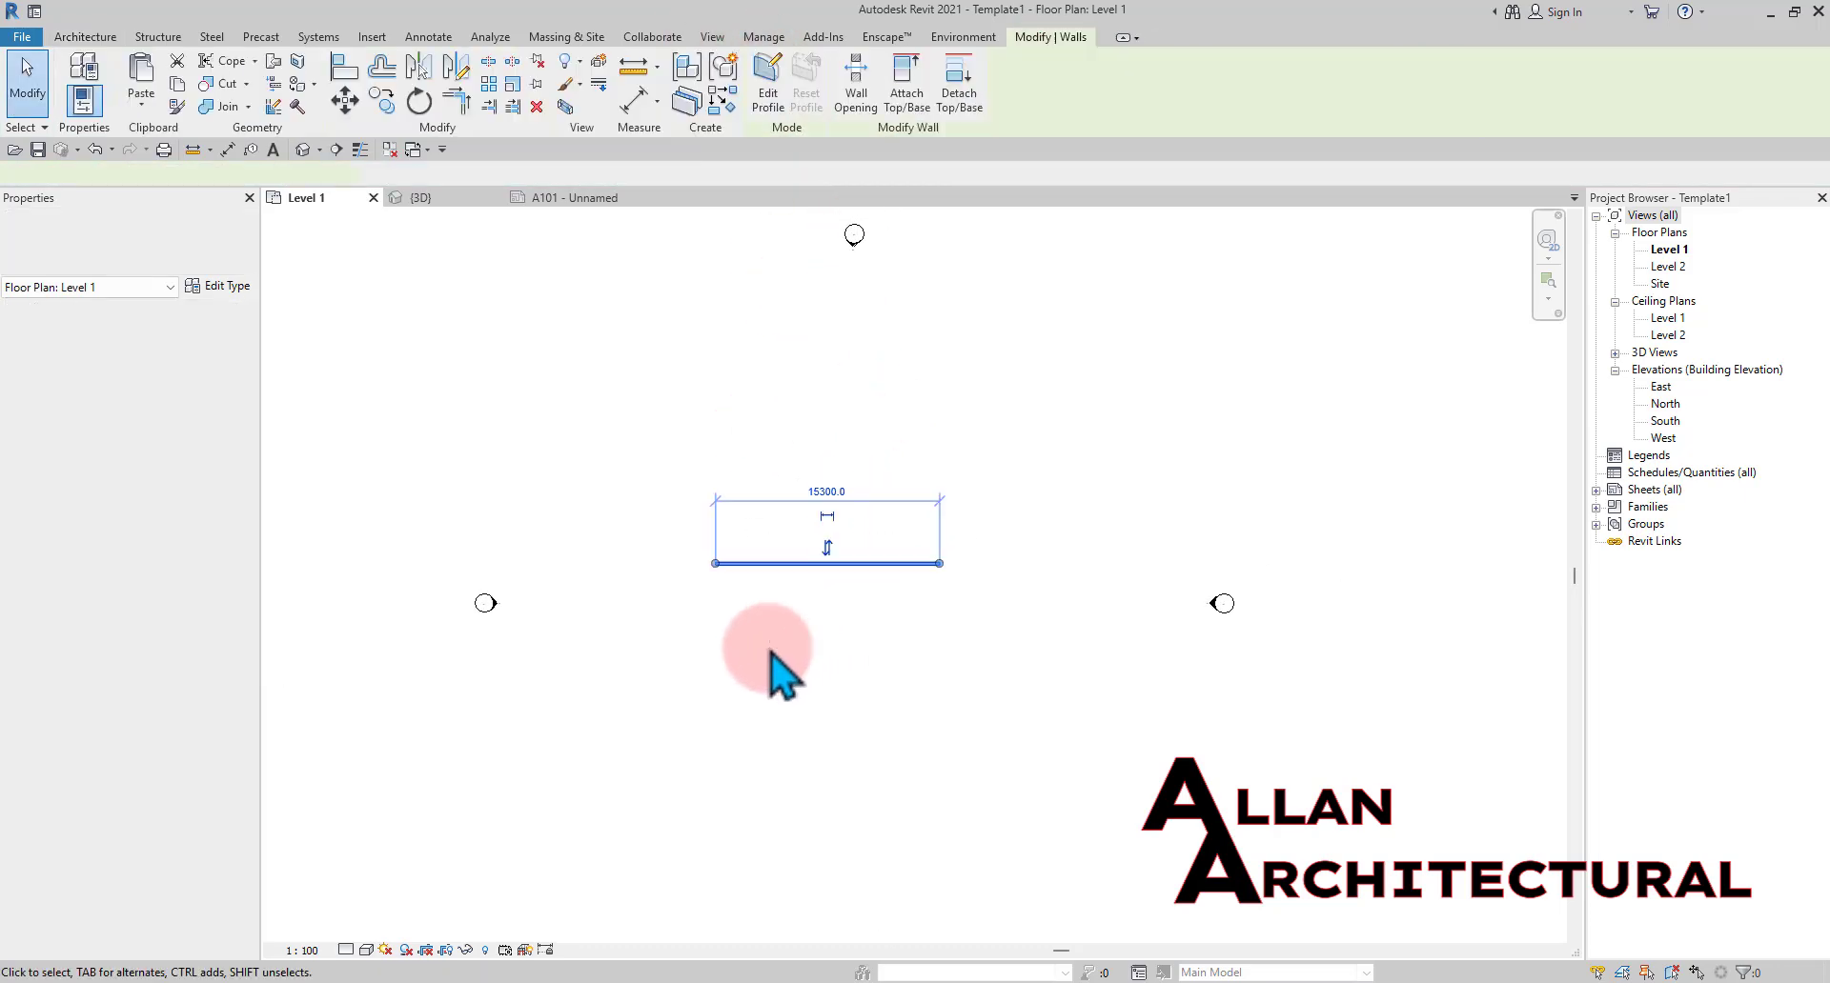
key("Delete")
scroll(797, 506, "down", 2)
middle_click_drag(797, 506, 812, 454)
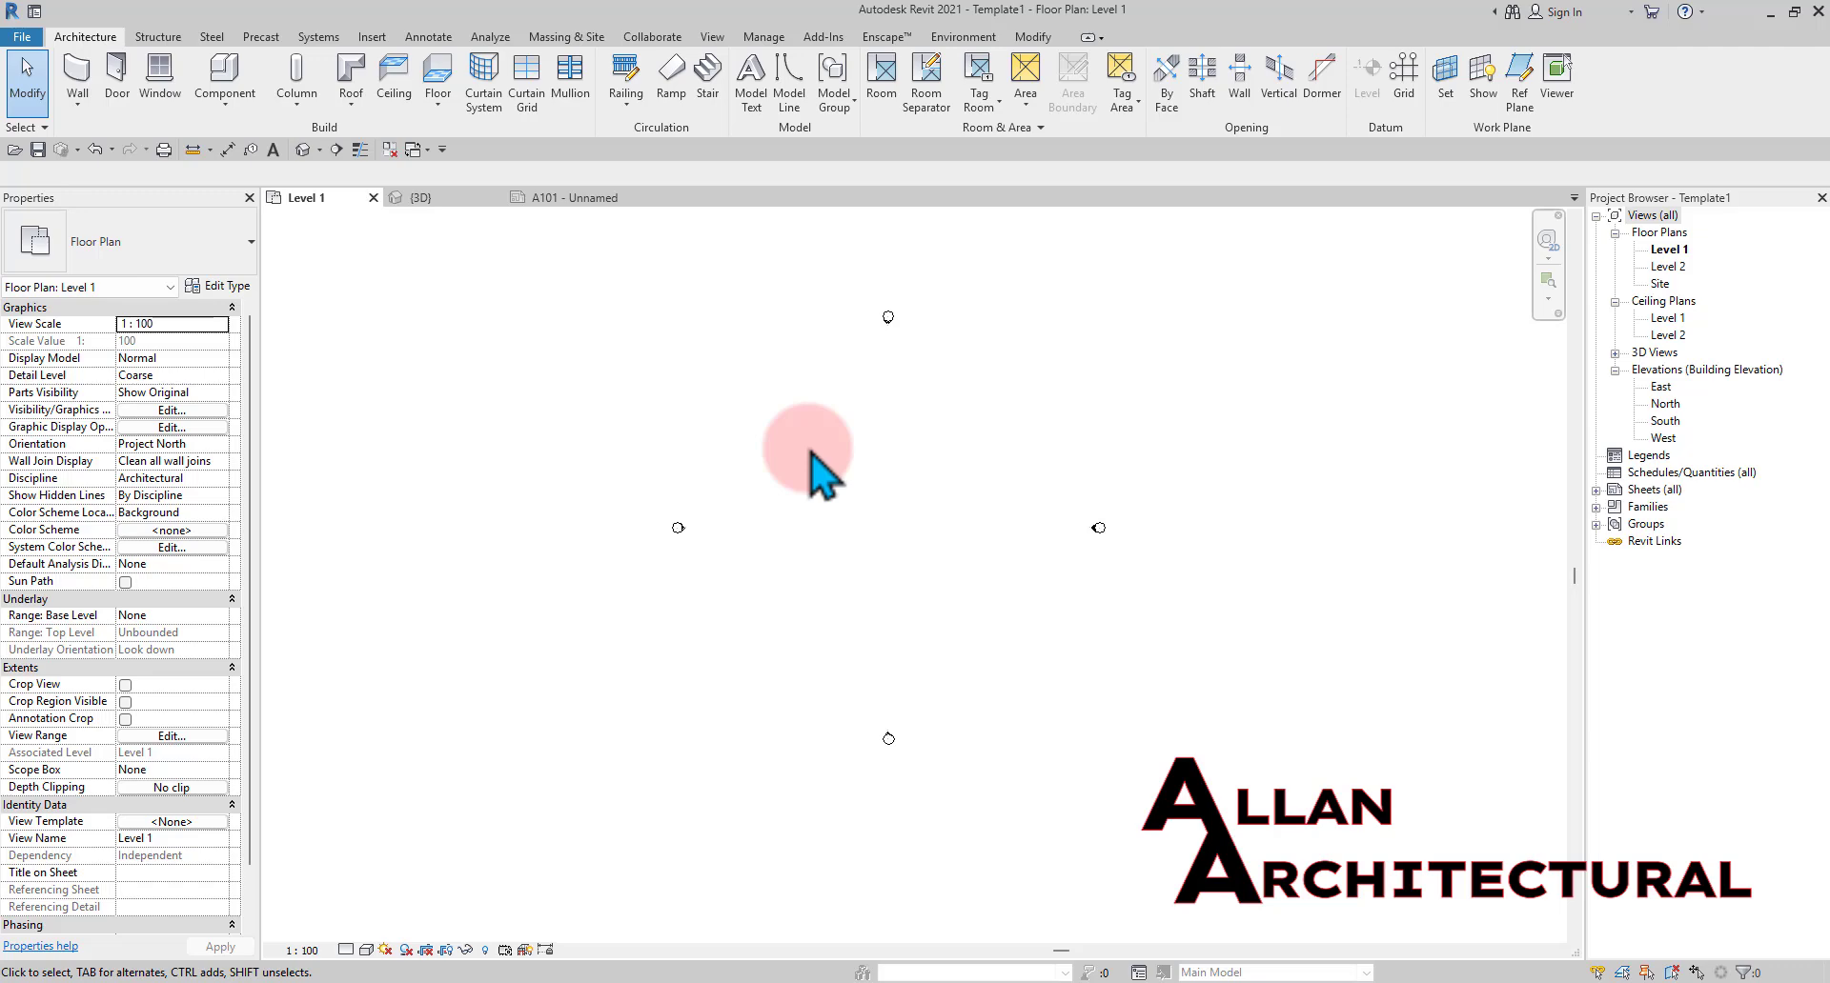
middle_click_drag(882, 503, 835, 461)
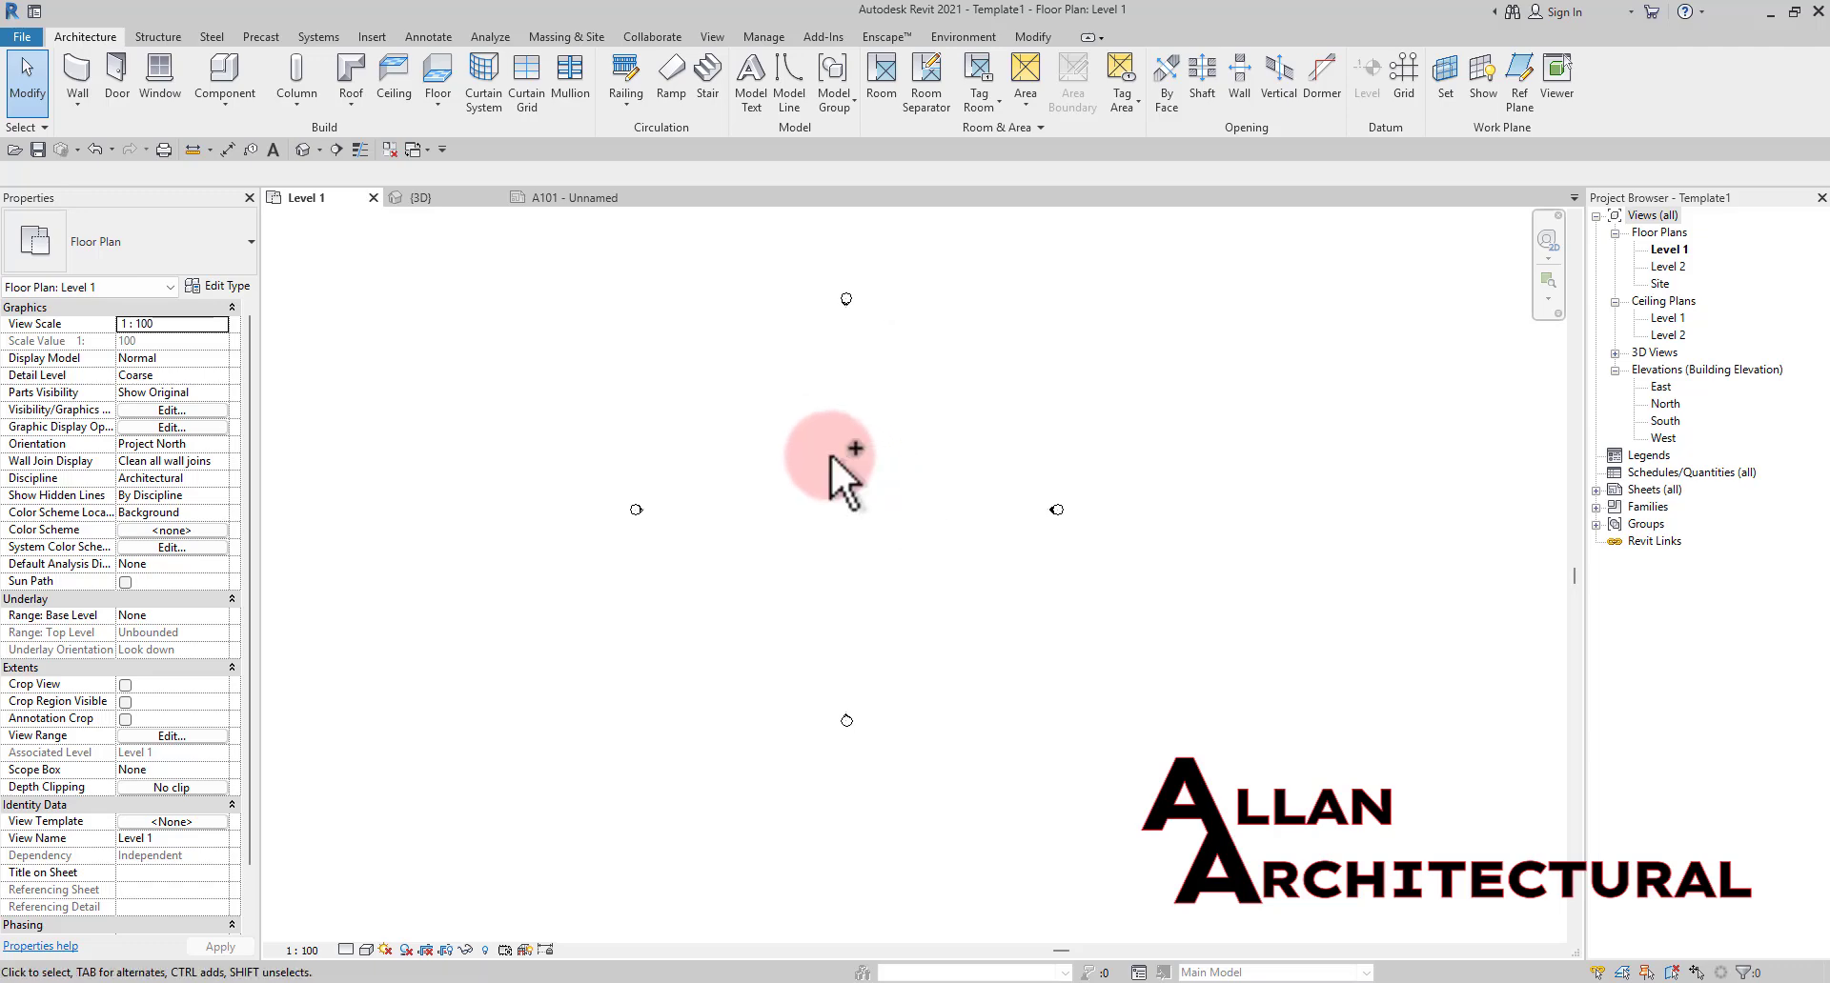
key("ctrl+s")
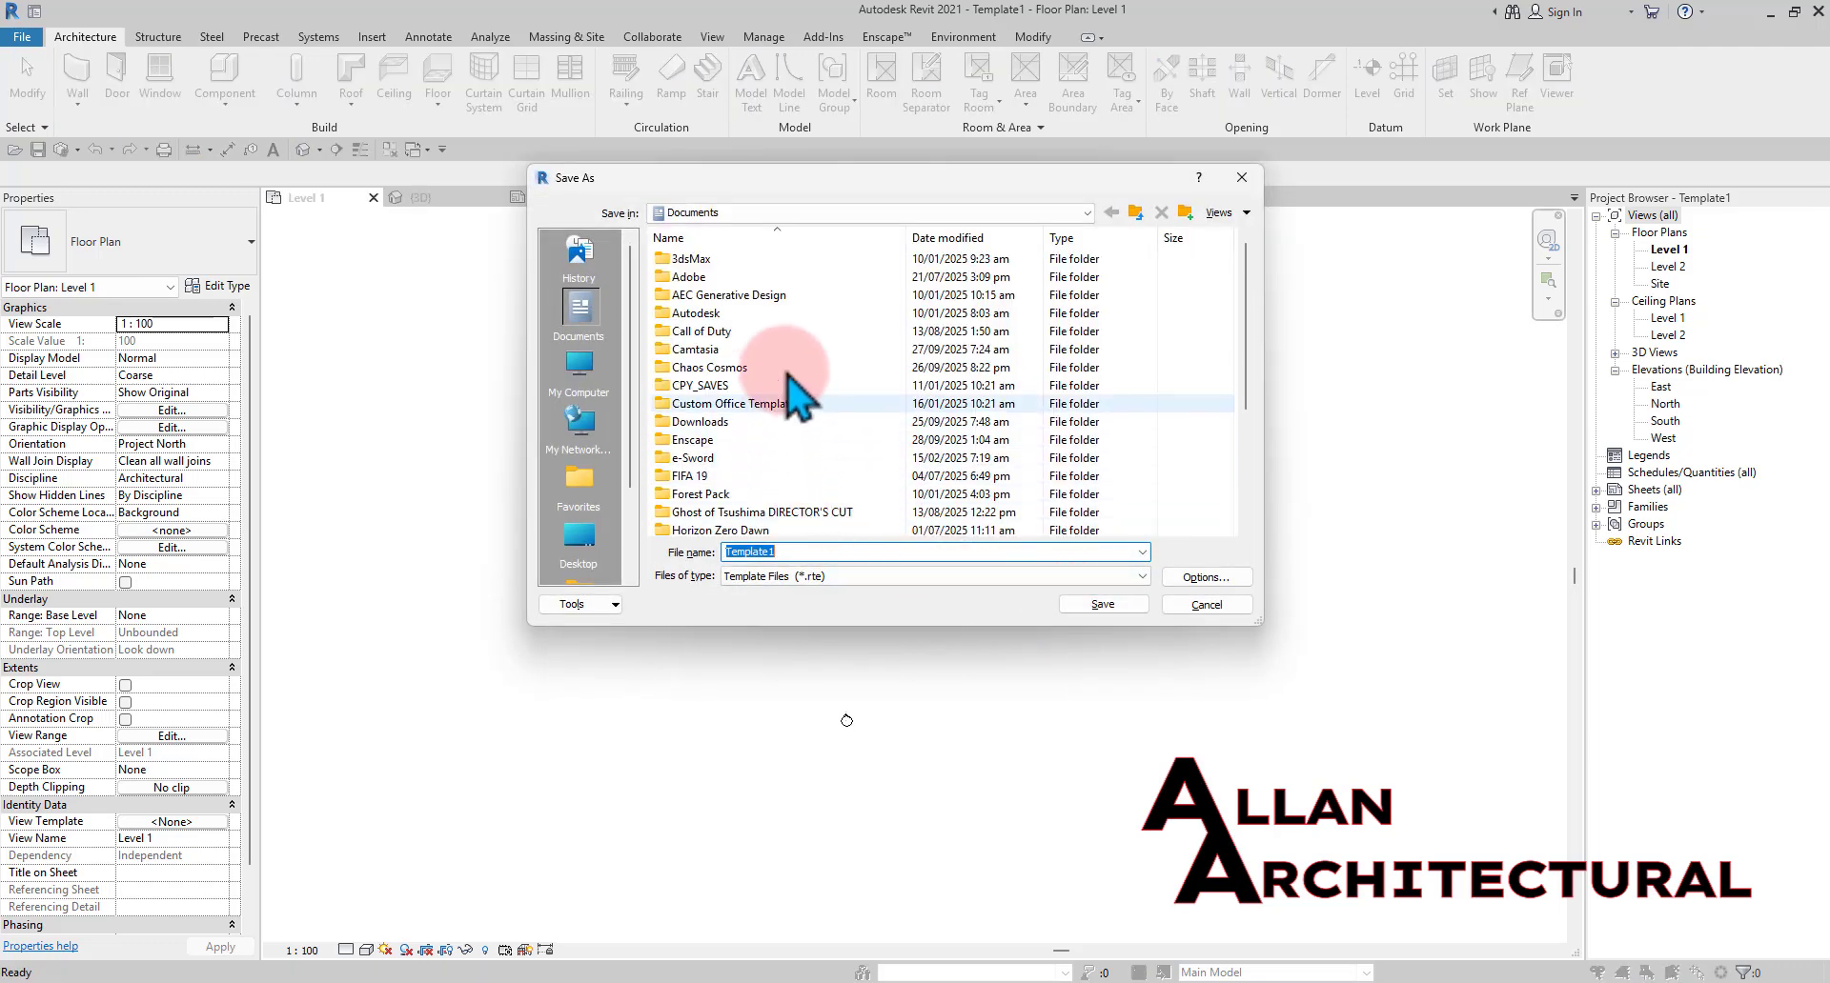
scroll(783, 324, "down", 4)
scroll(789, 335, "up", 3)
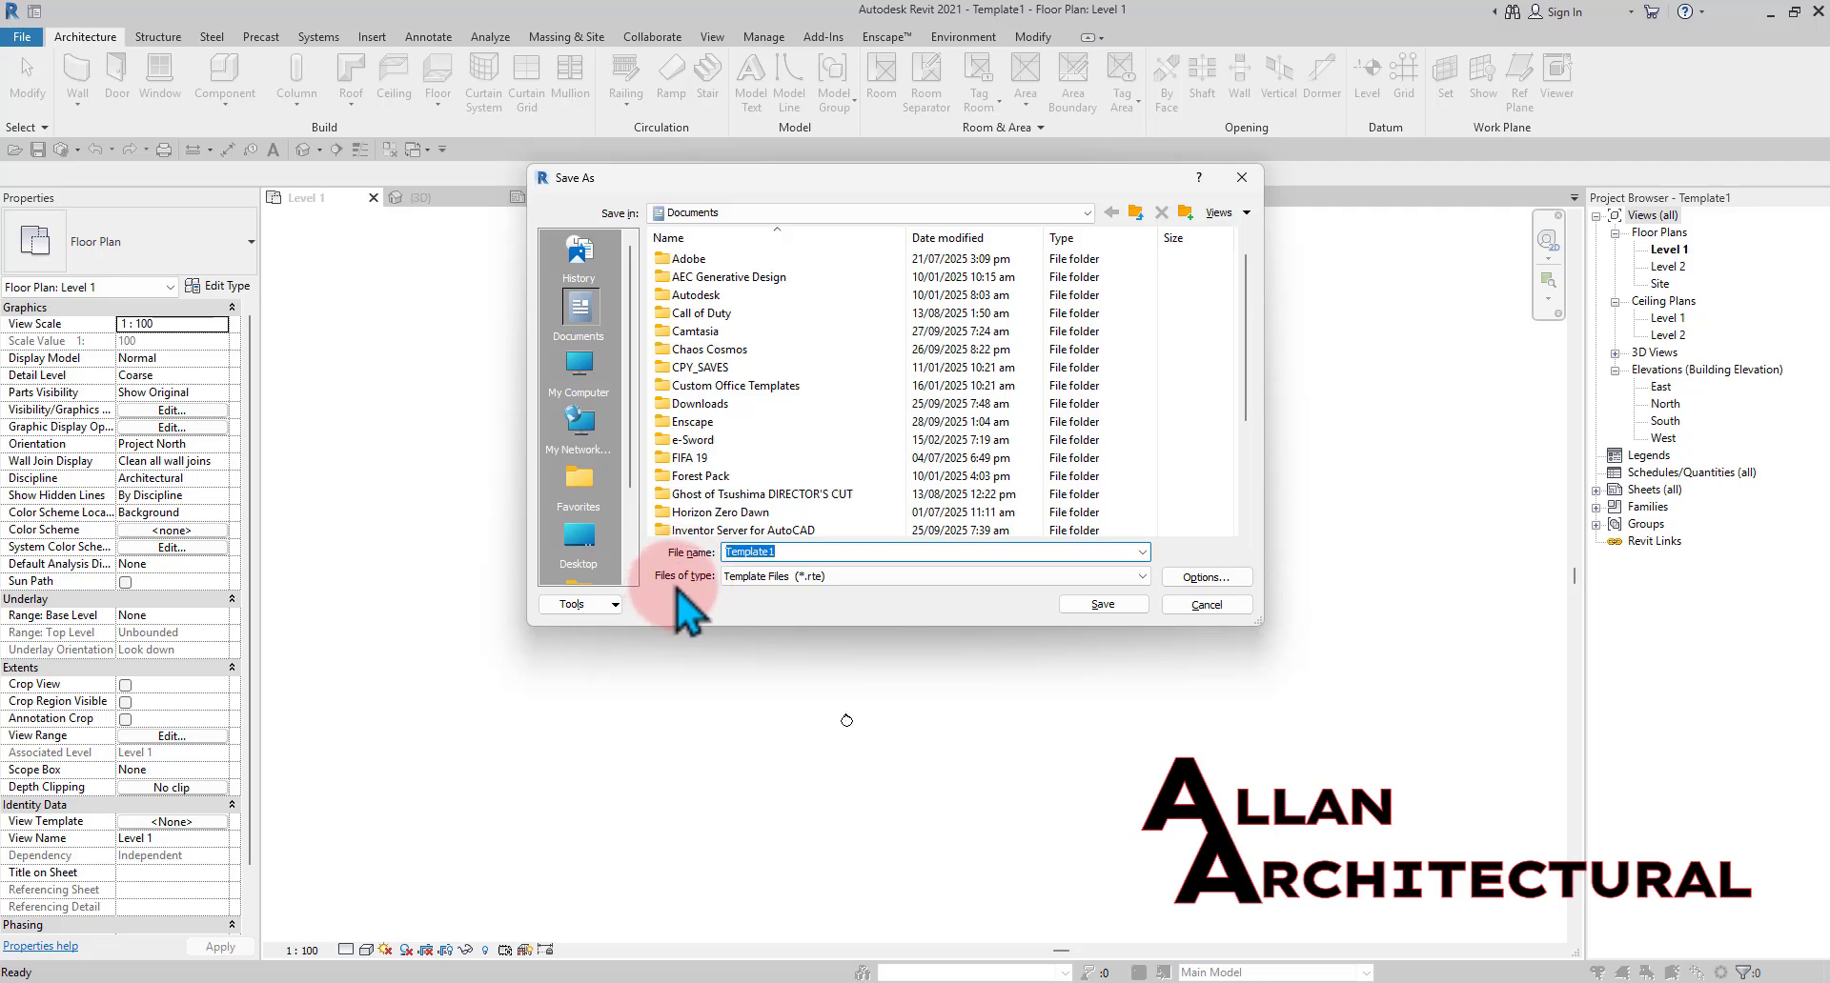
left_click(774, 579)
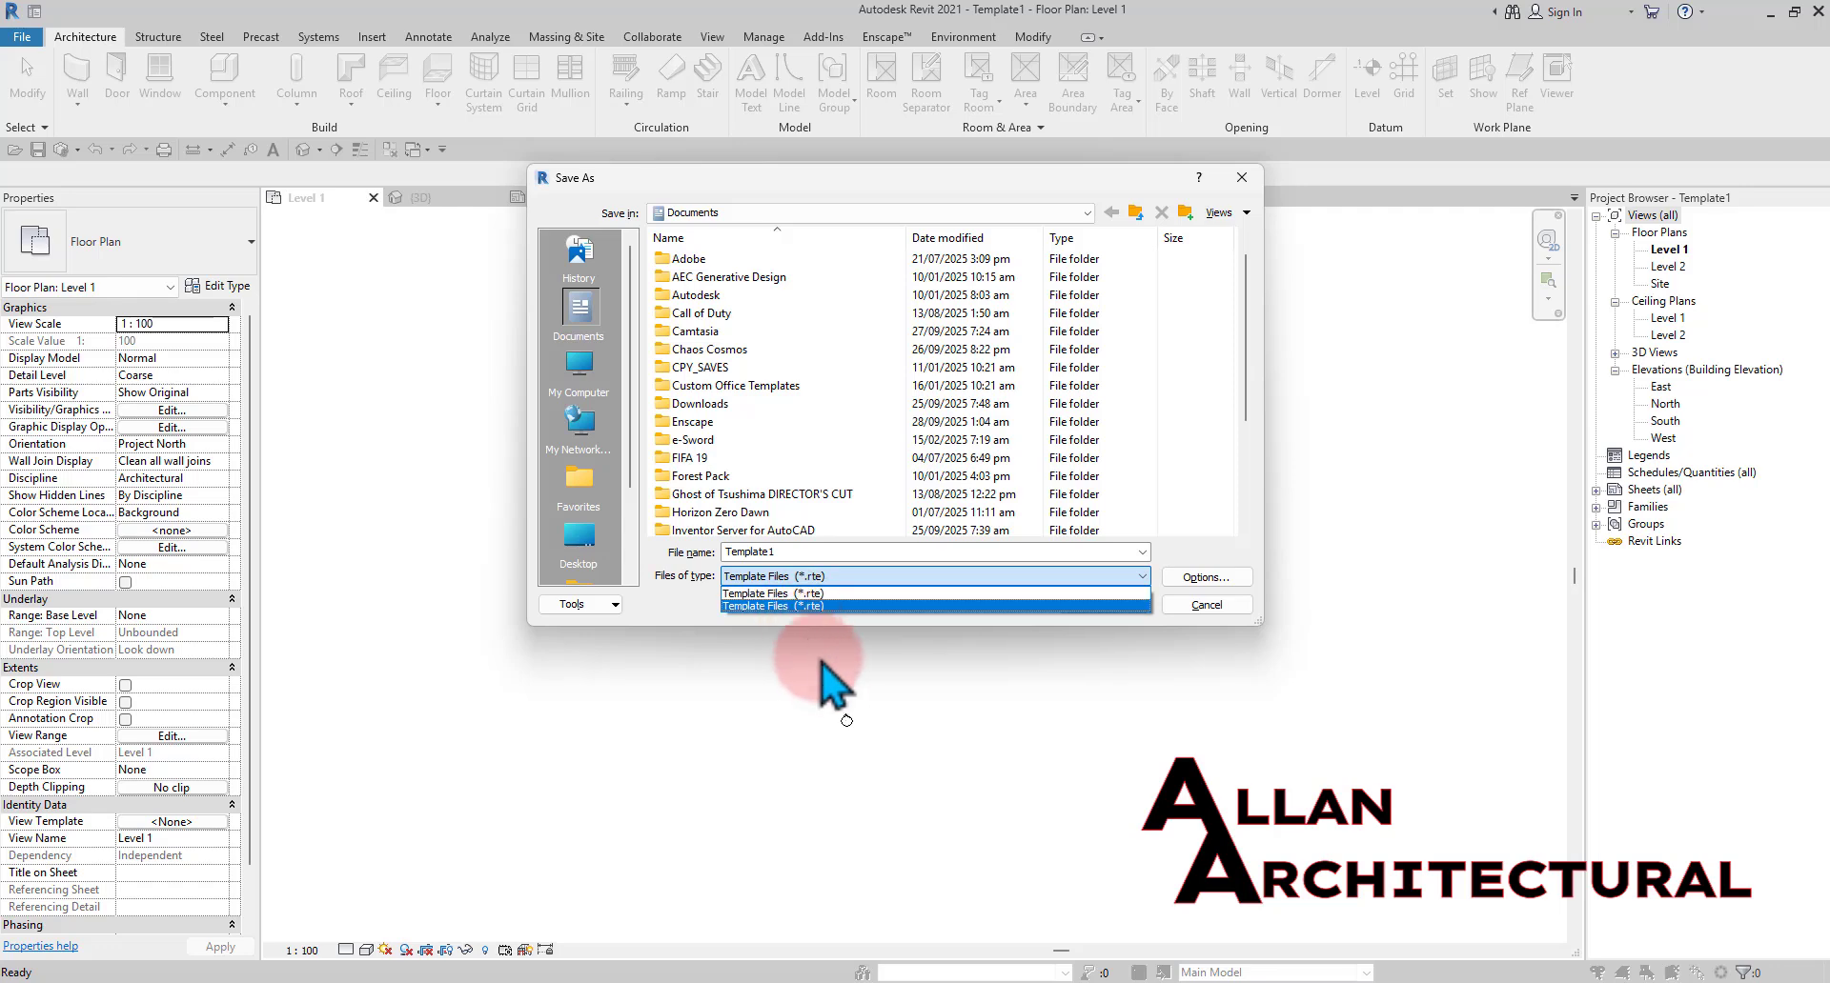
left_click(963, 707)
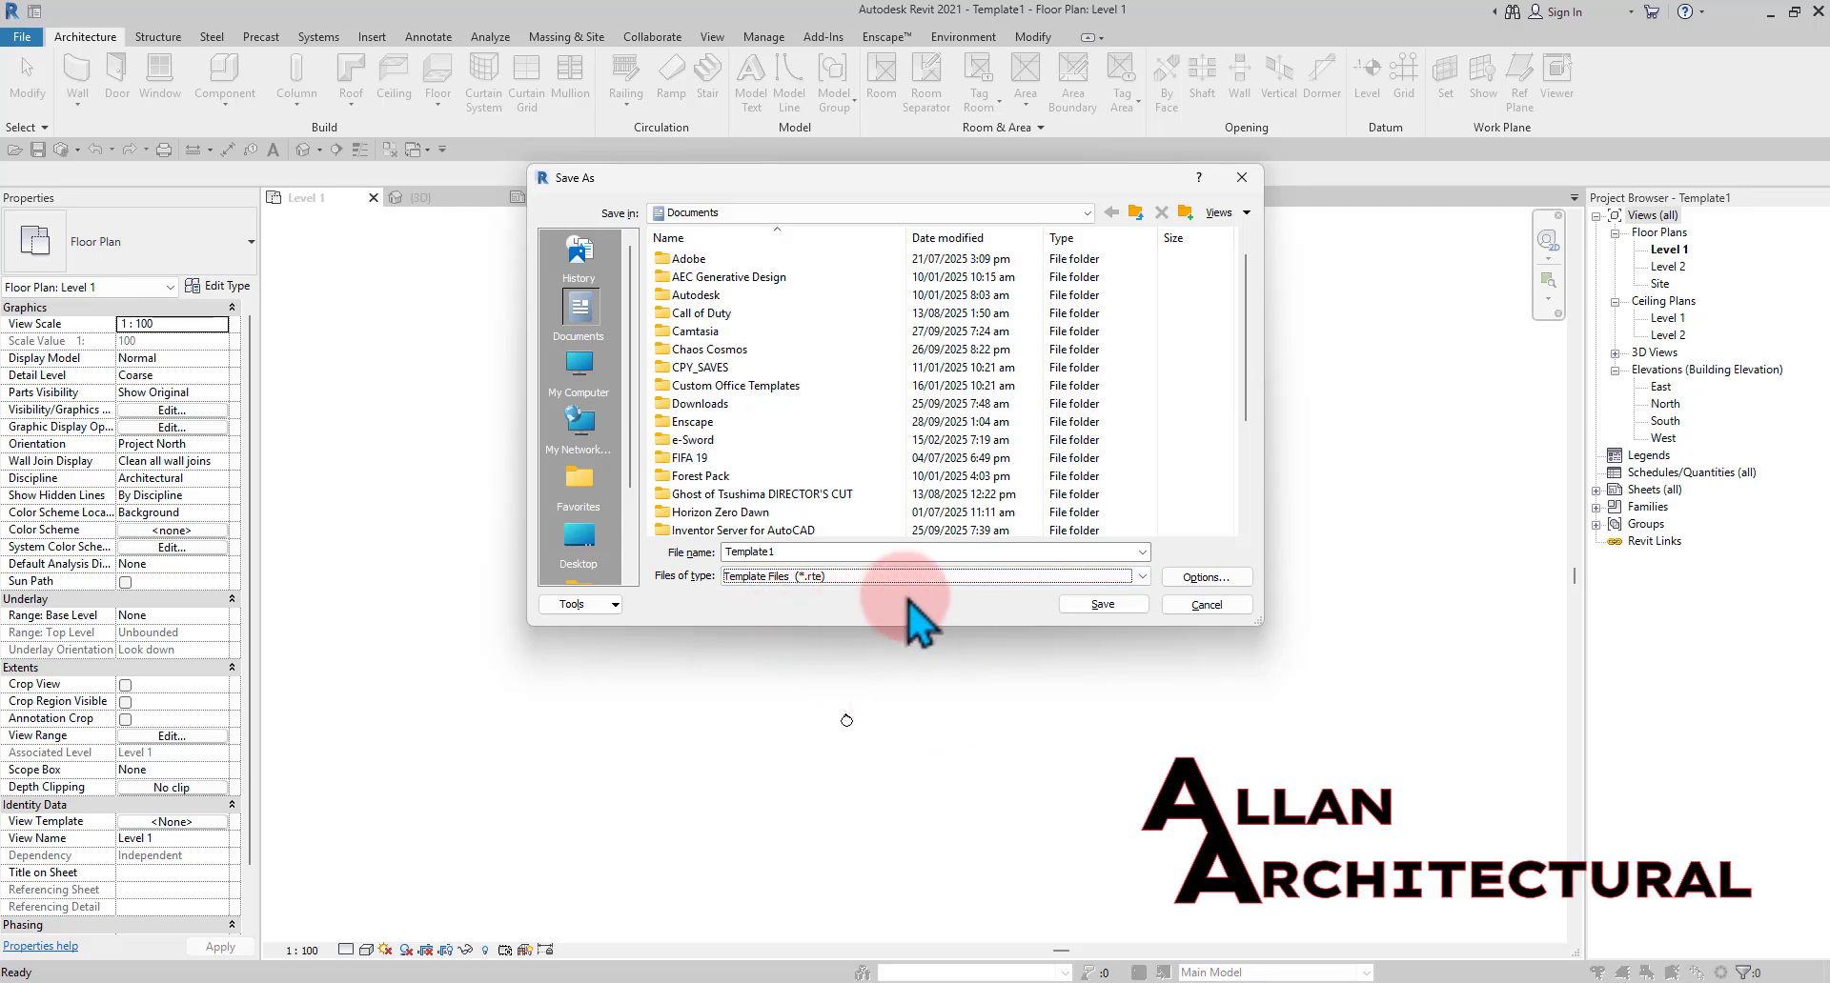
left_click(1177, 578)
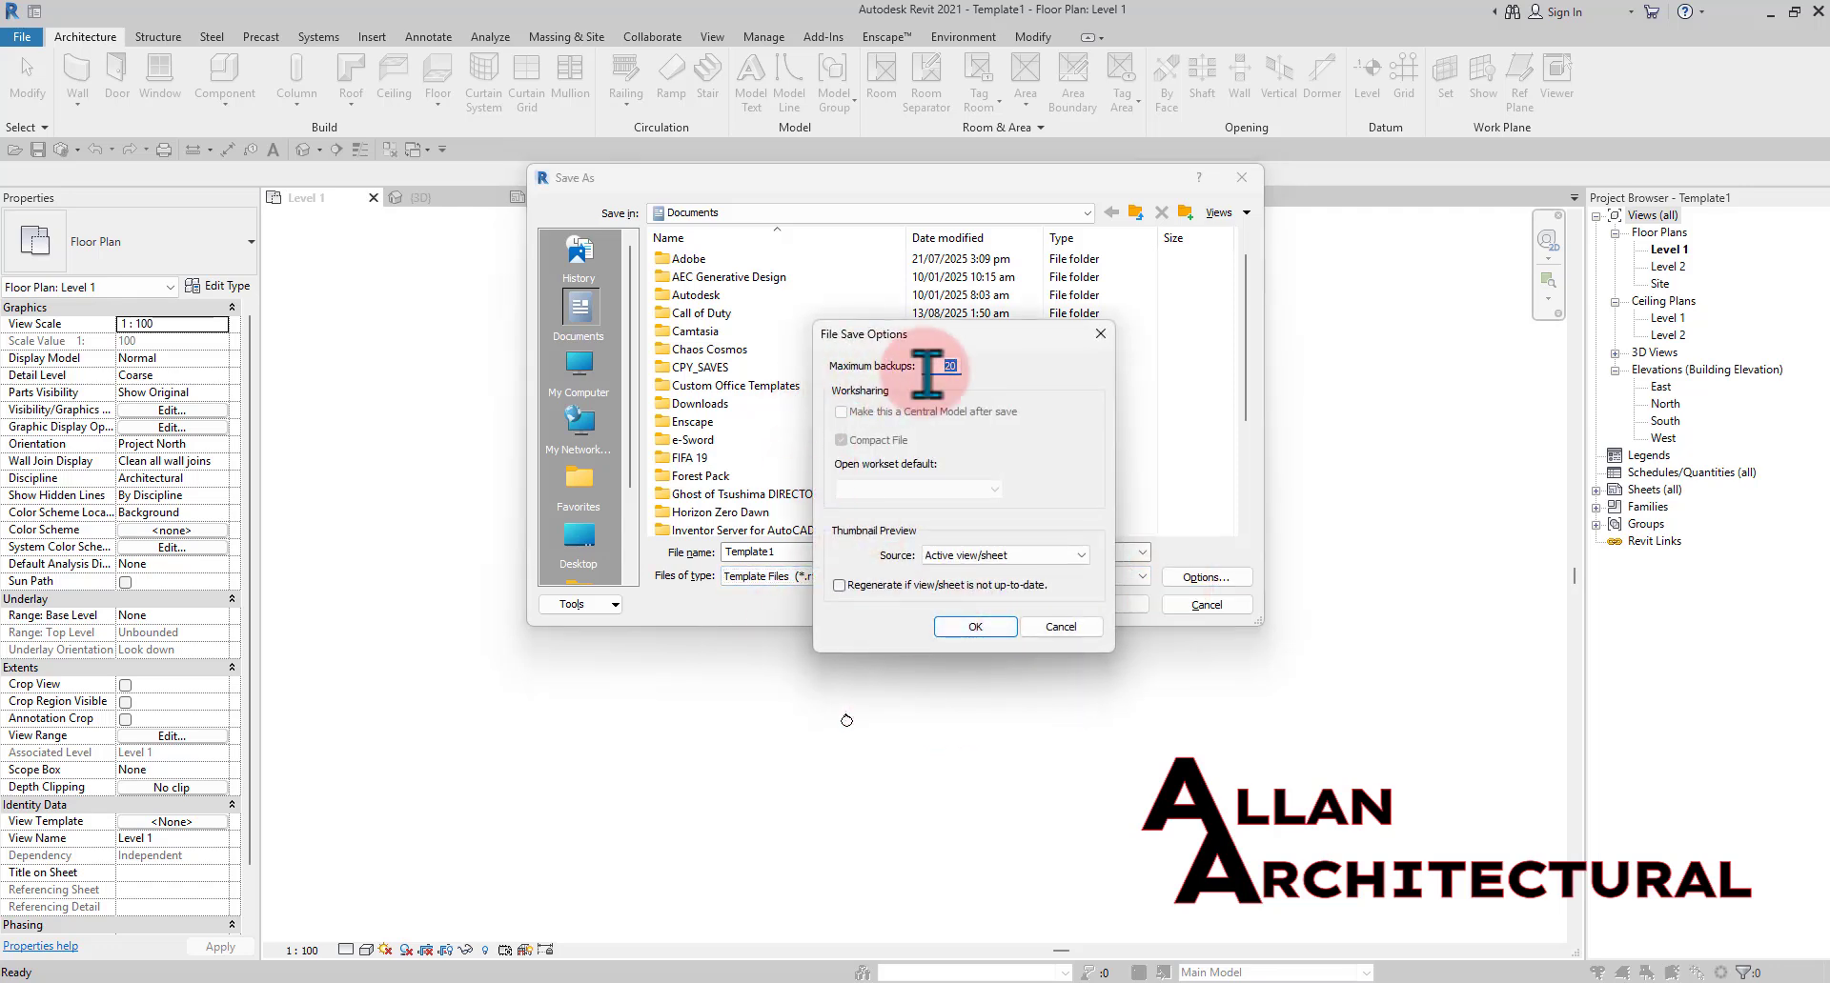
left_click(981, 629)
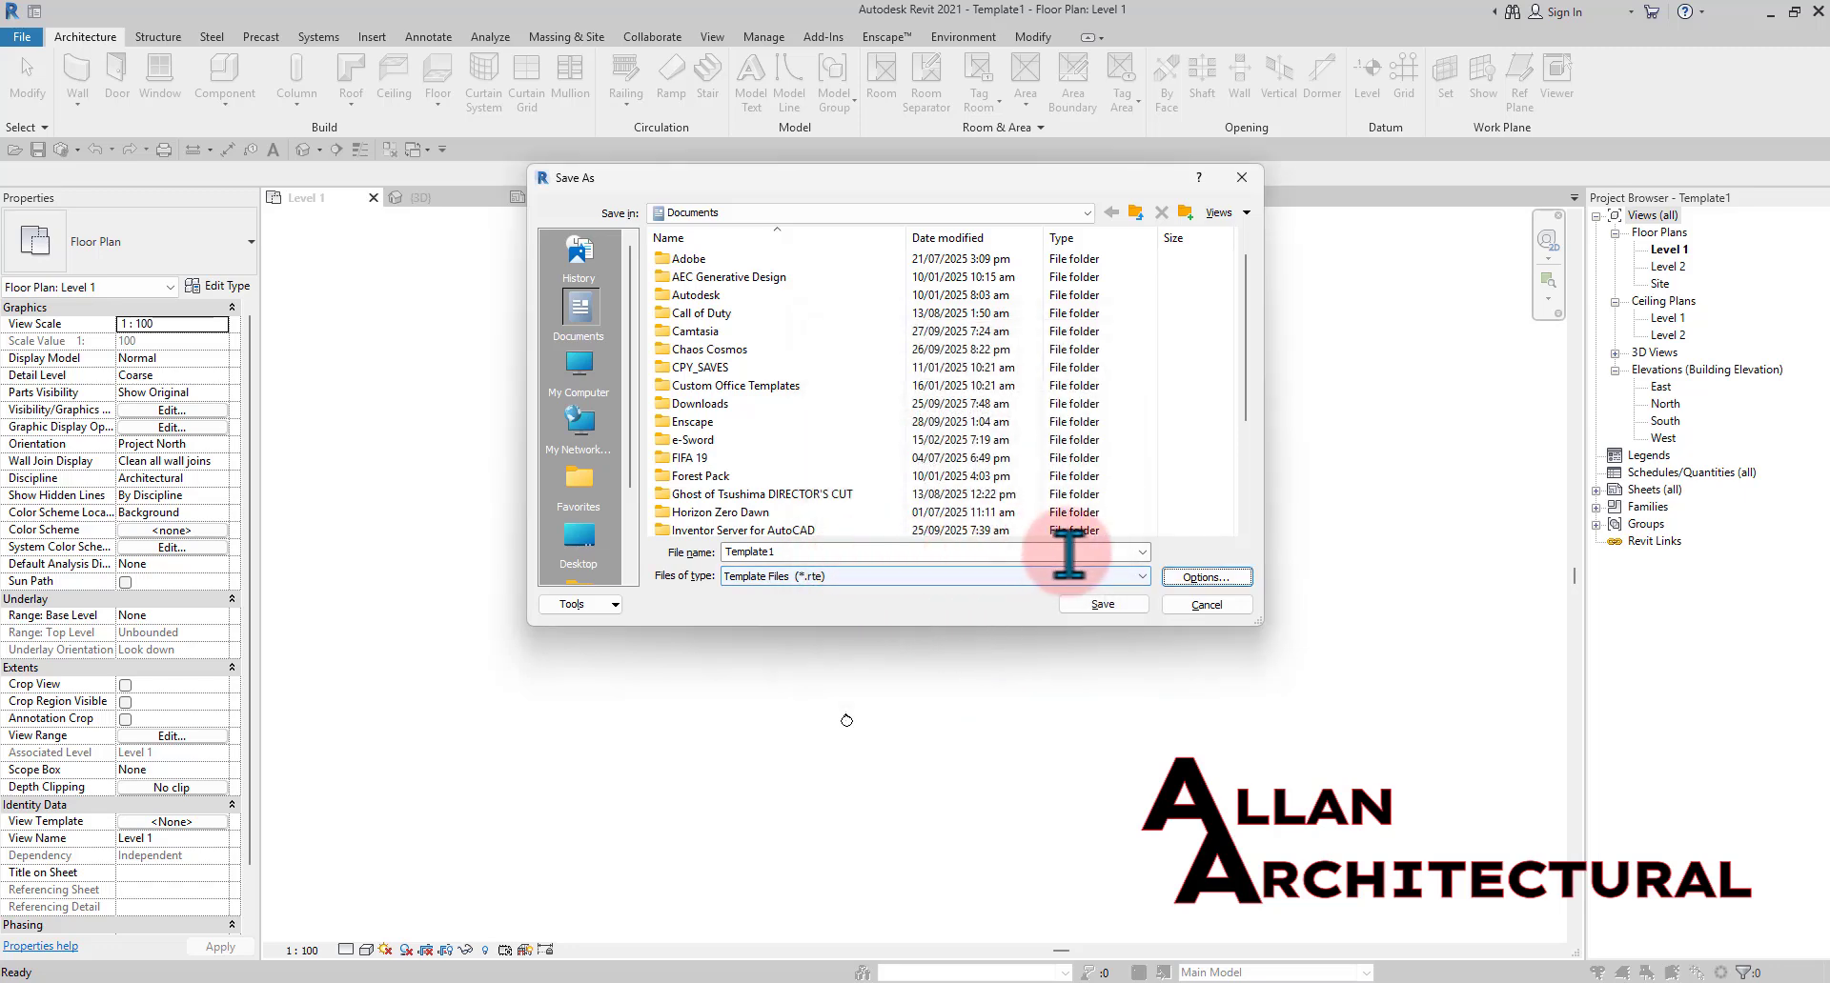
left_click(1202, 610)
Start saving the project as a template file and review the file save options, keeping them as they are
middle_click_drag(870, 531, 943, 533)
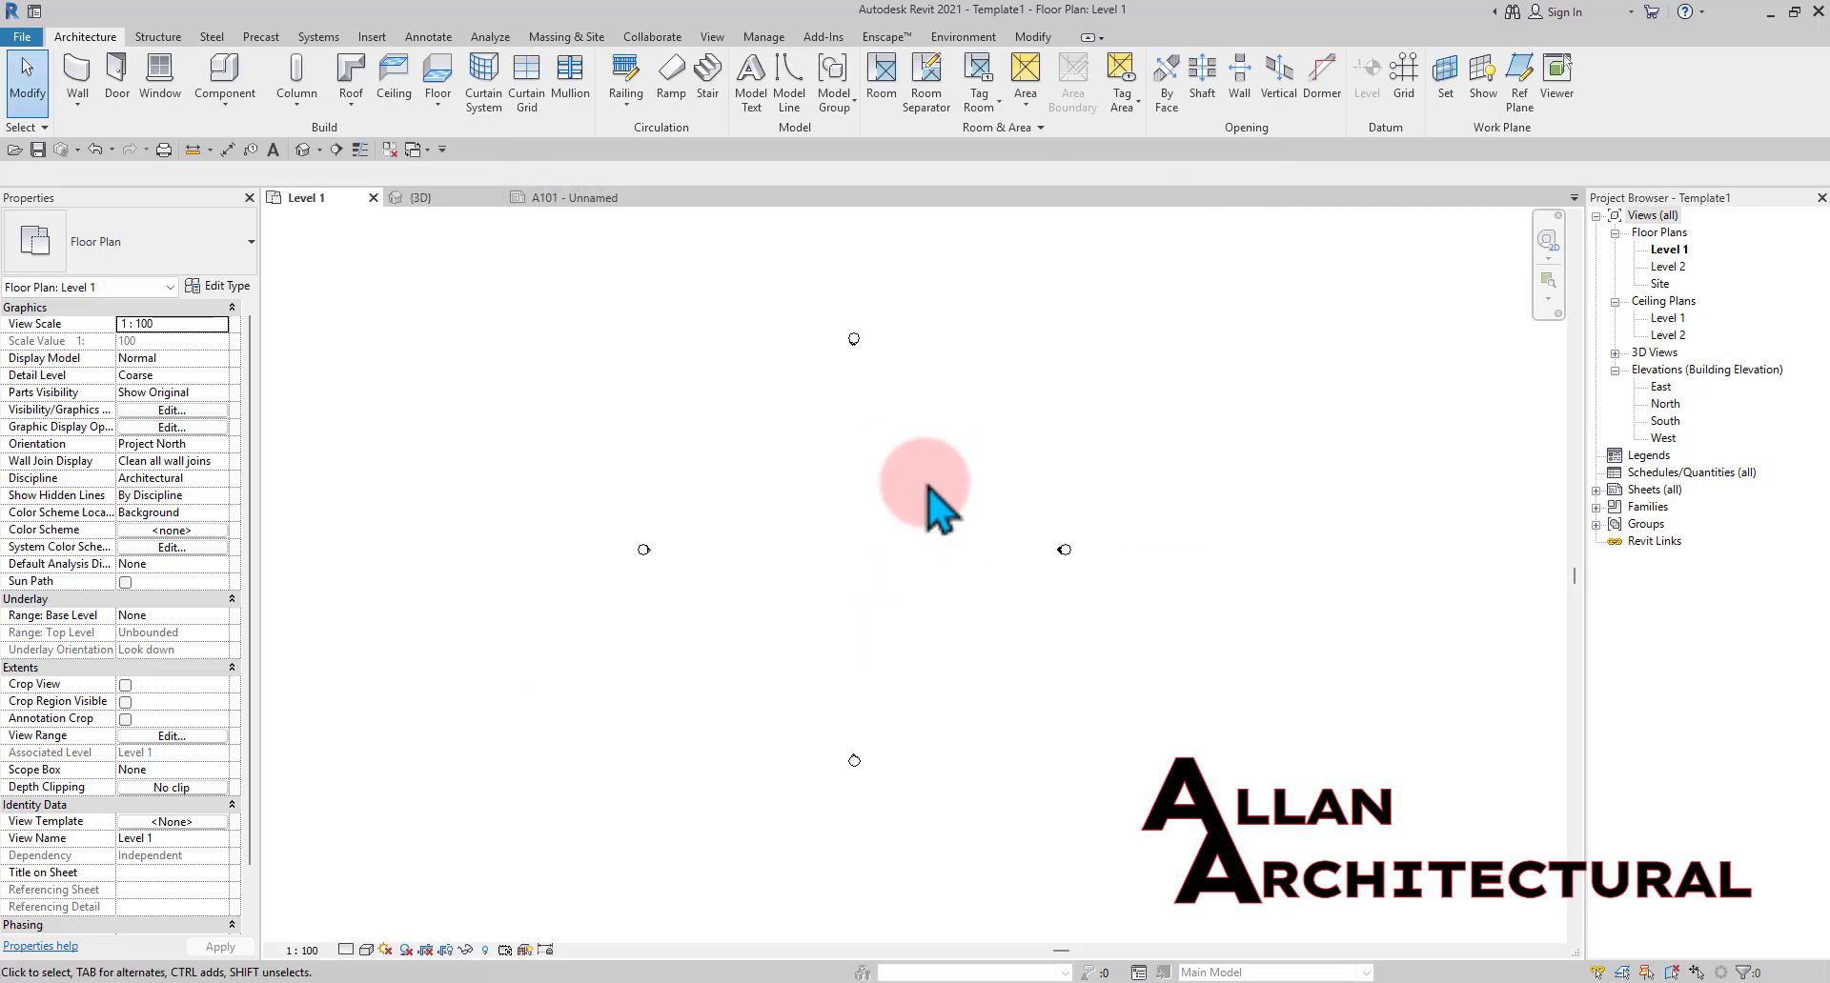
middle_click_drag(855, 480, 854, 477)
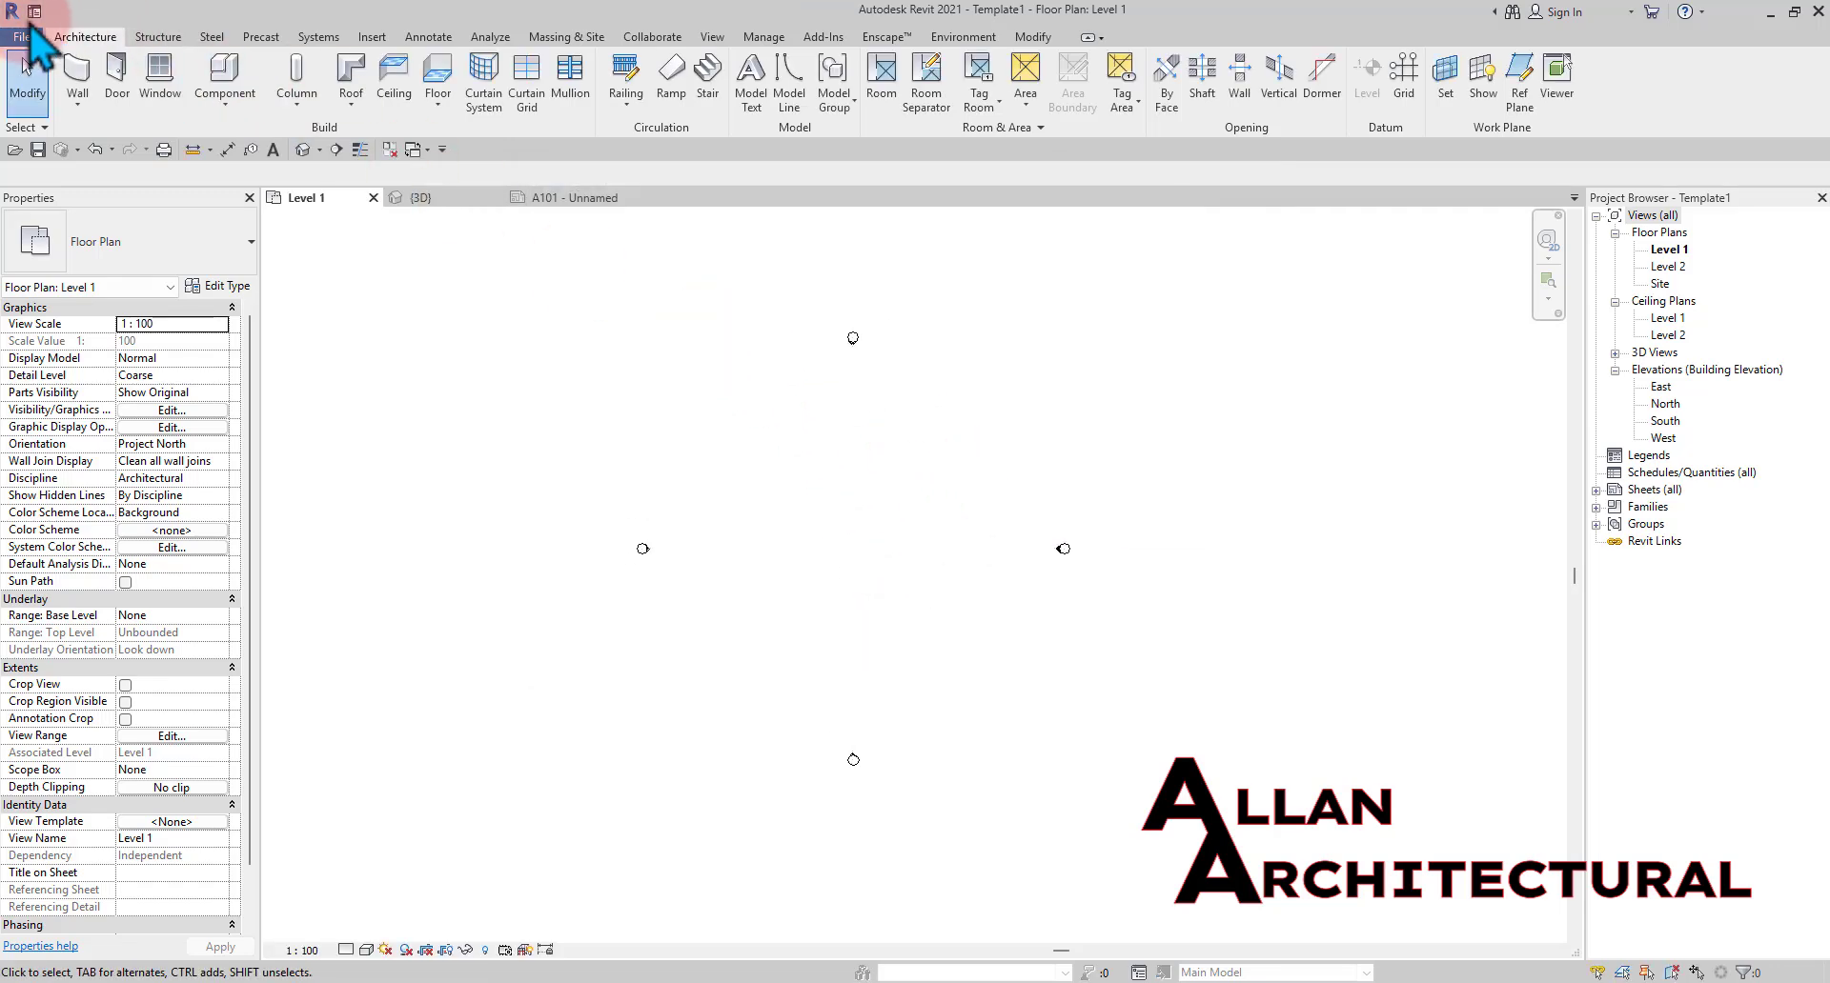
left_click(23, 41)
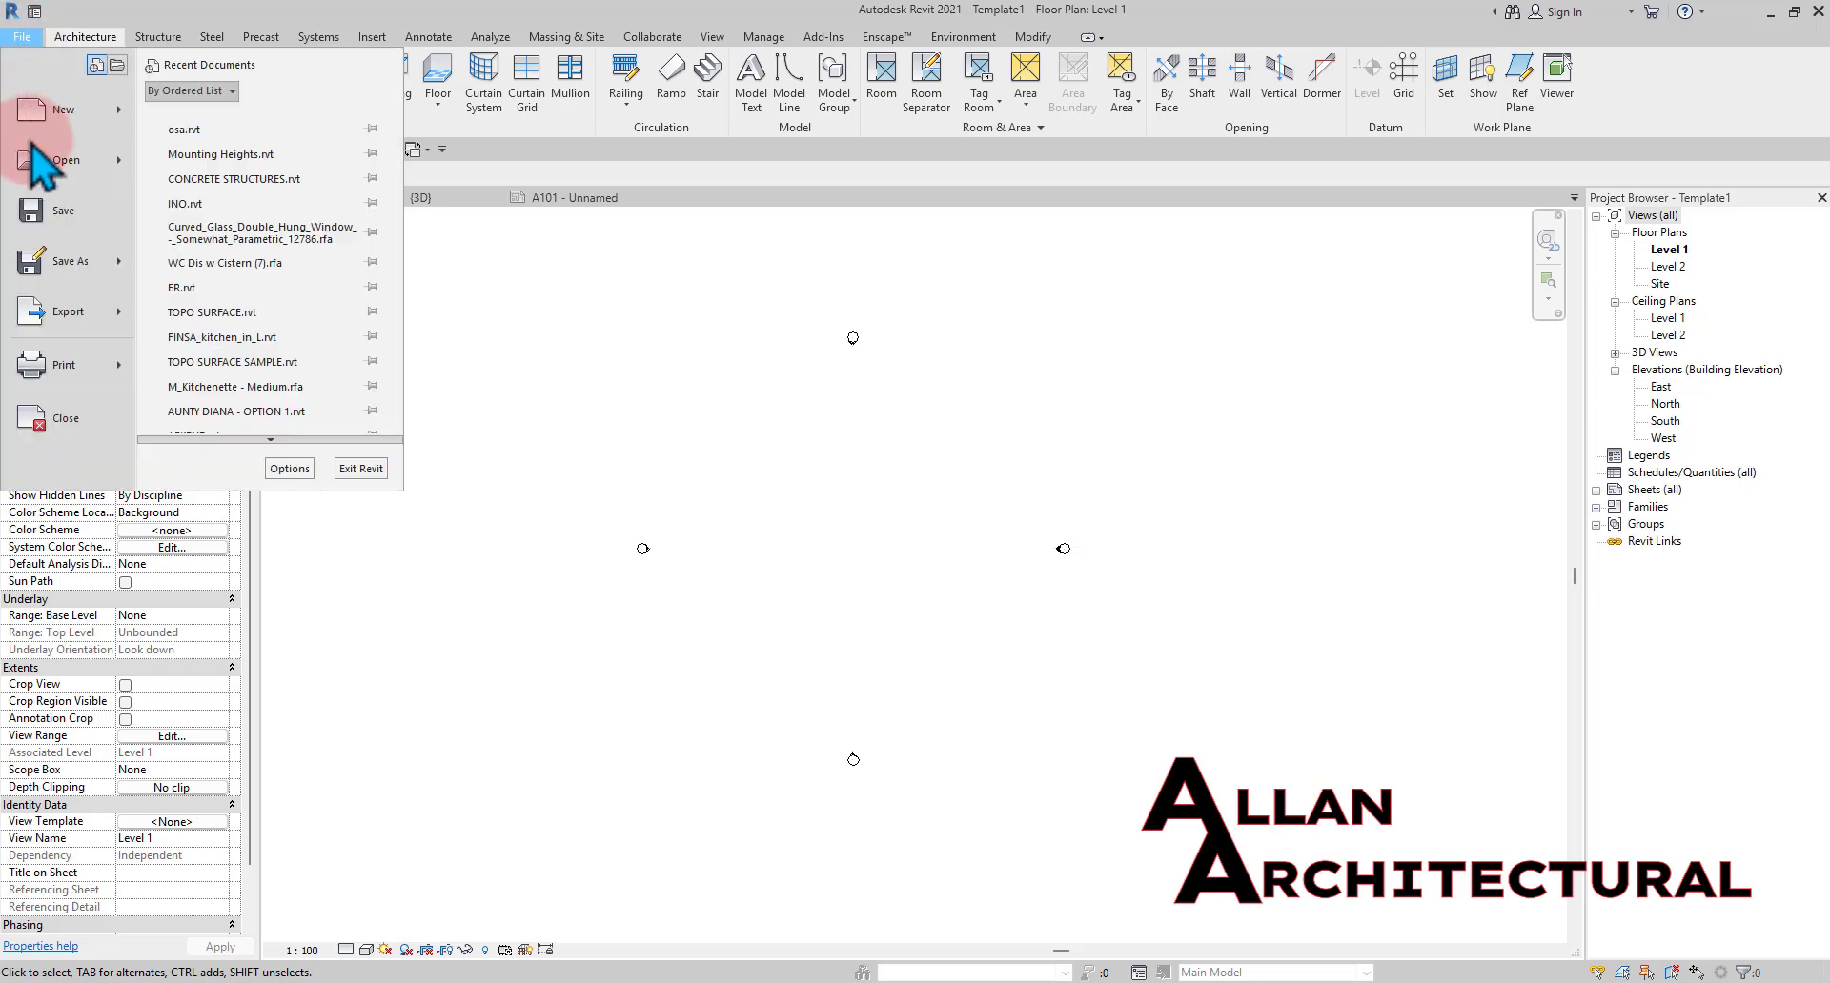
mouse_move(57, 263)
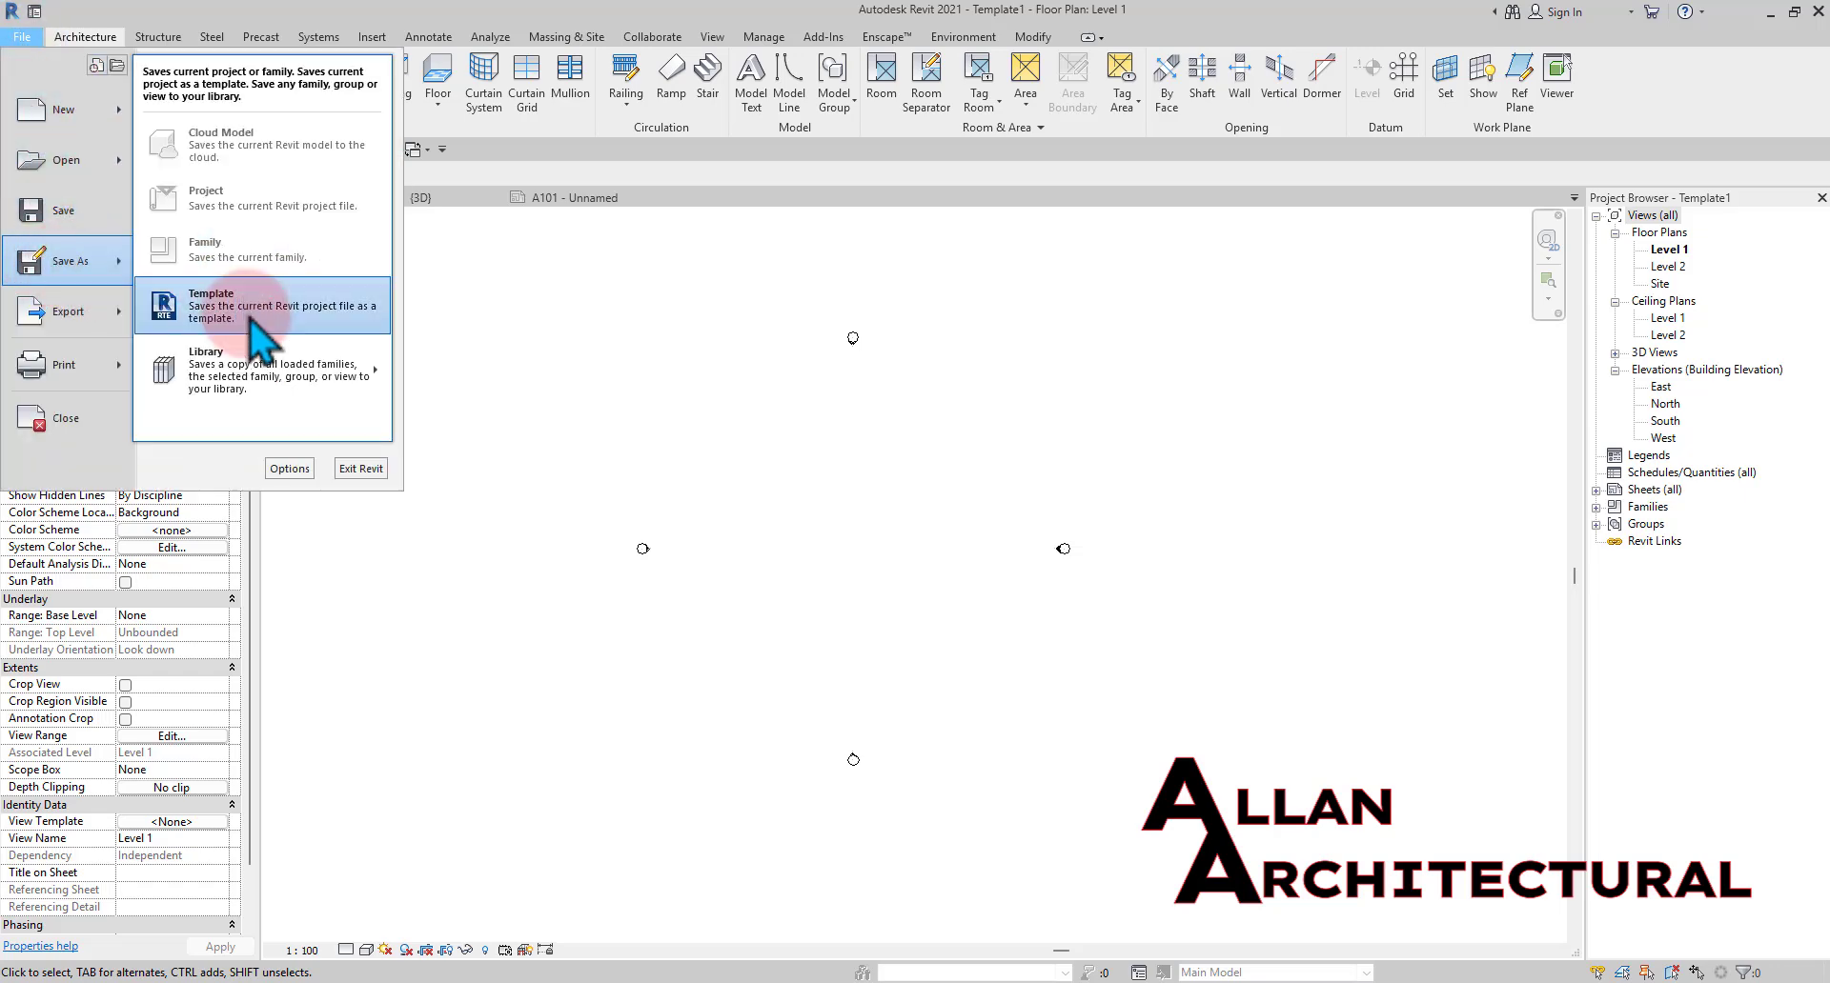
left_click(247, 316)
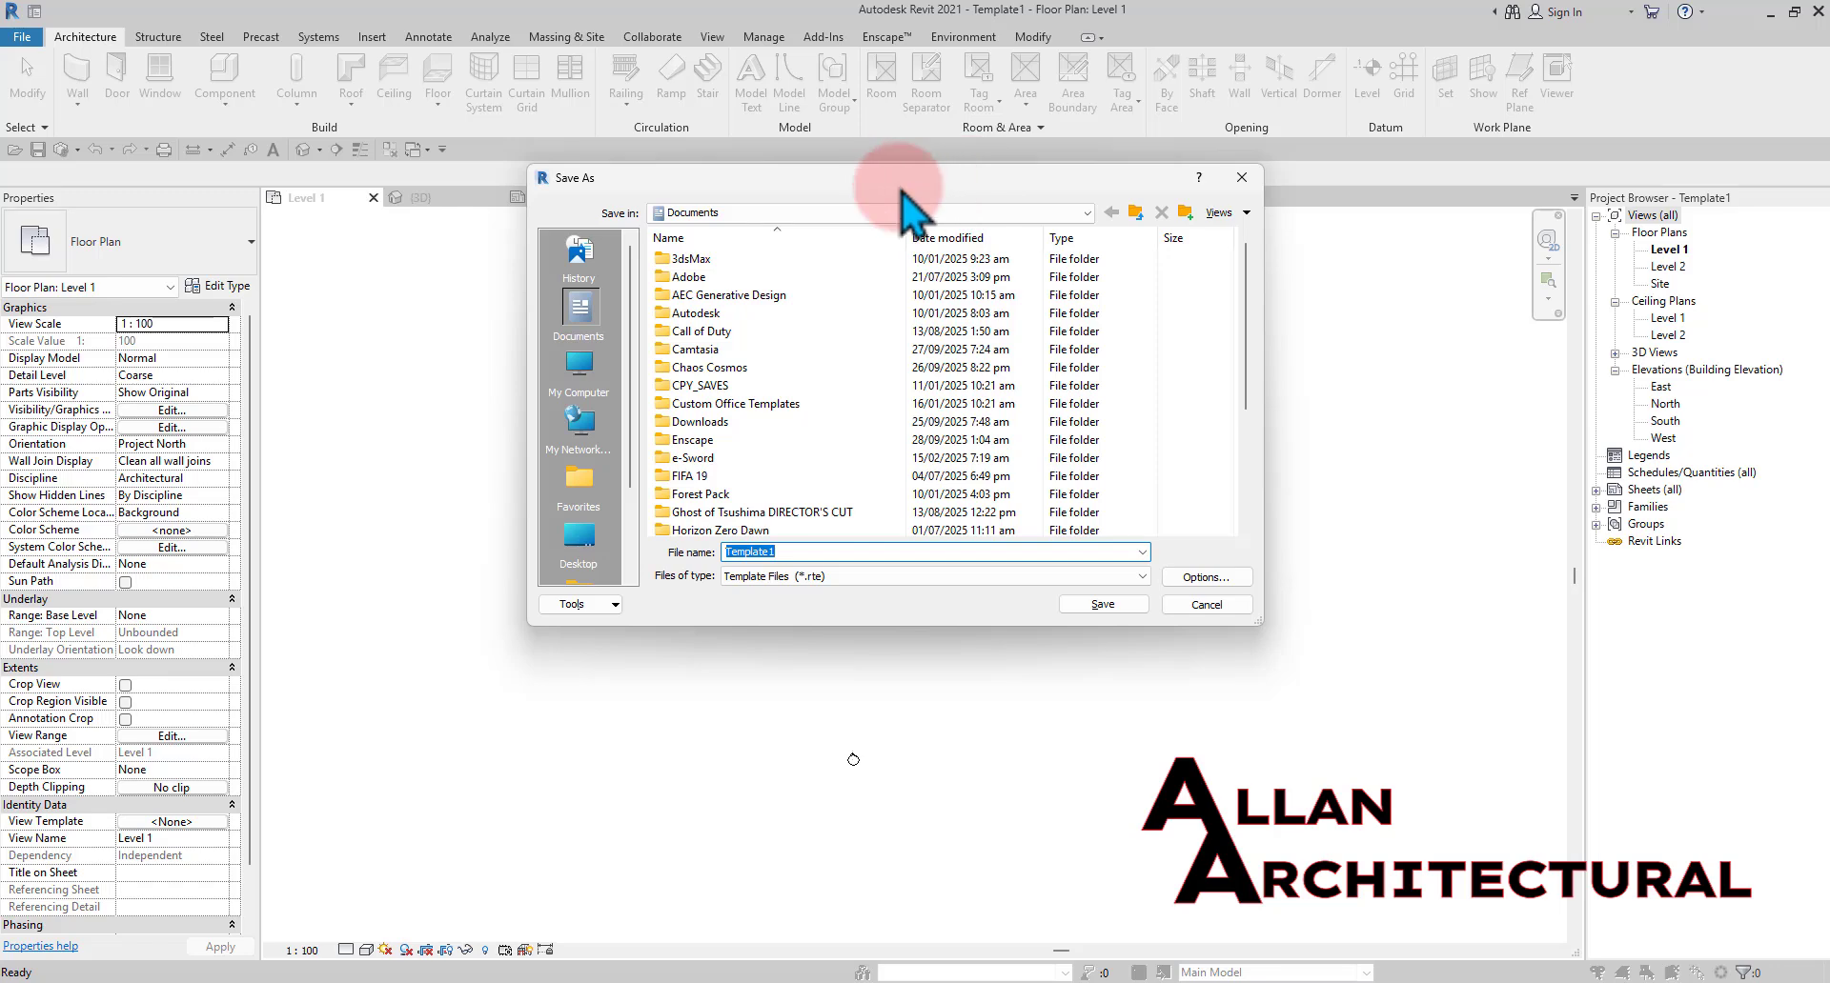
left_click_drag(904, 276, 898, 281)
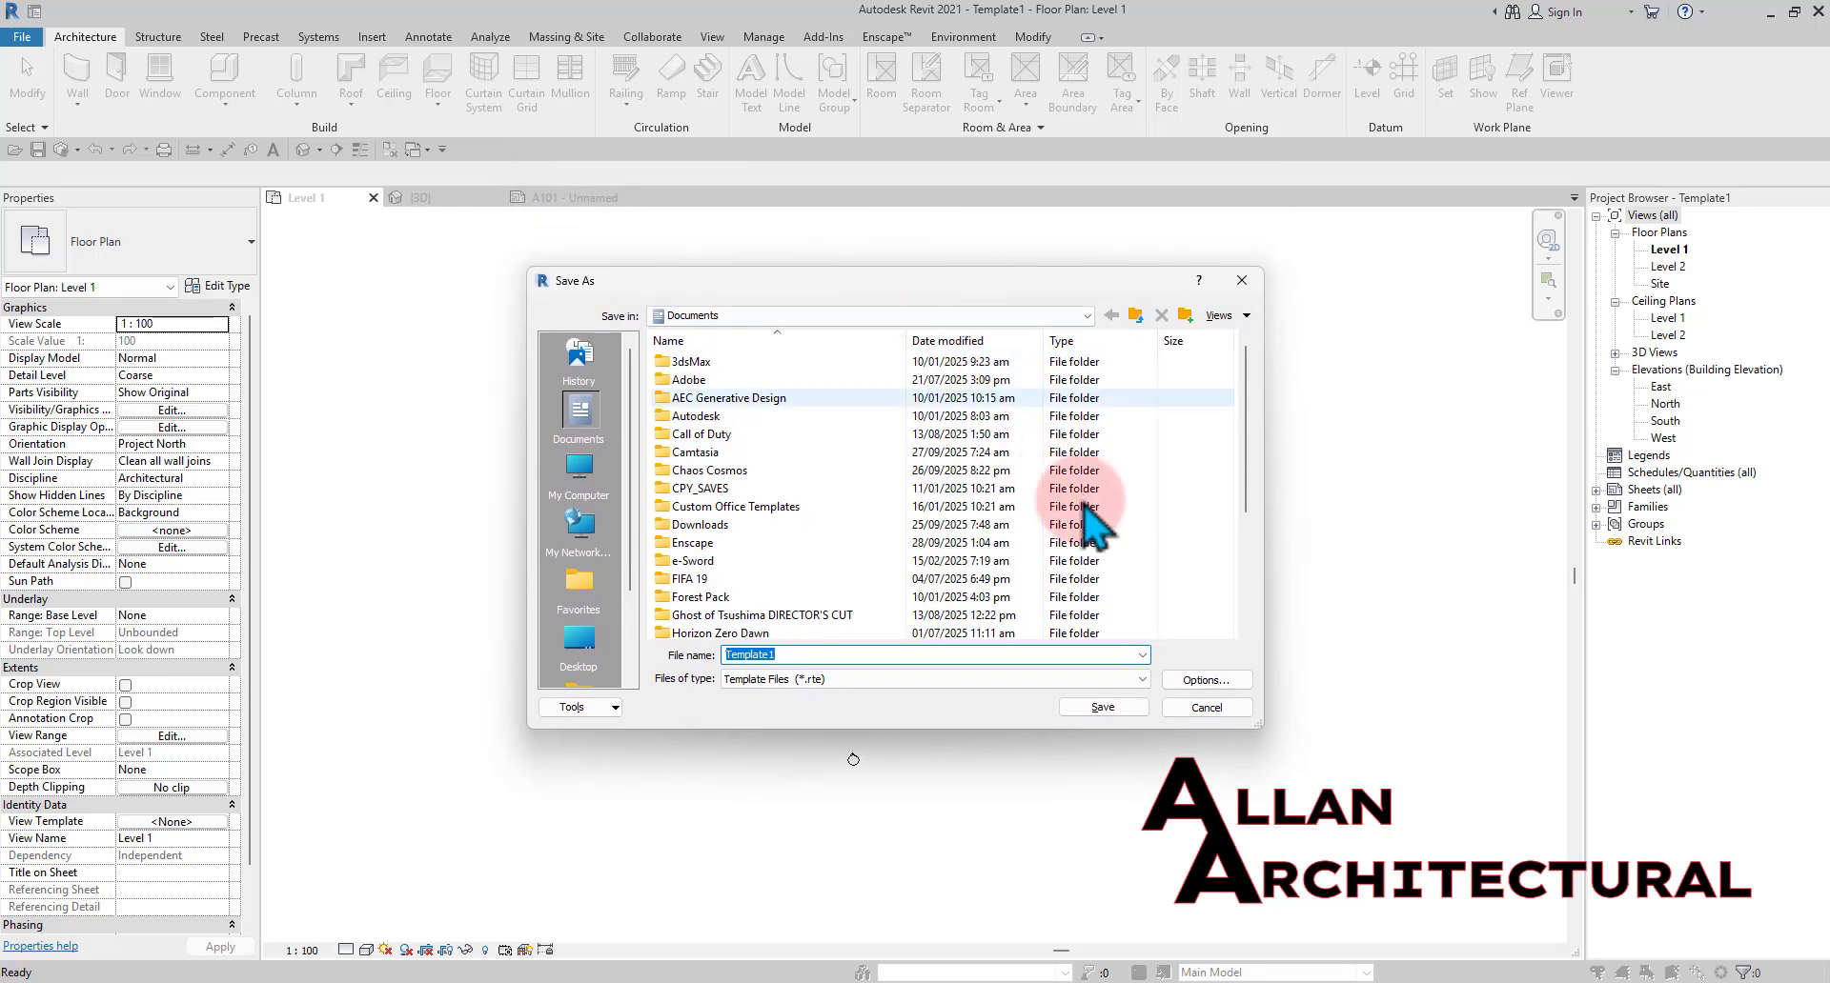
left_click(1201, 682)
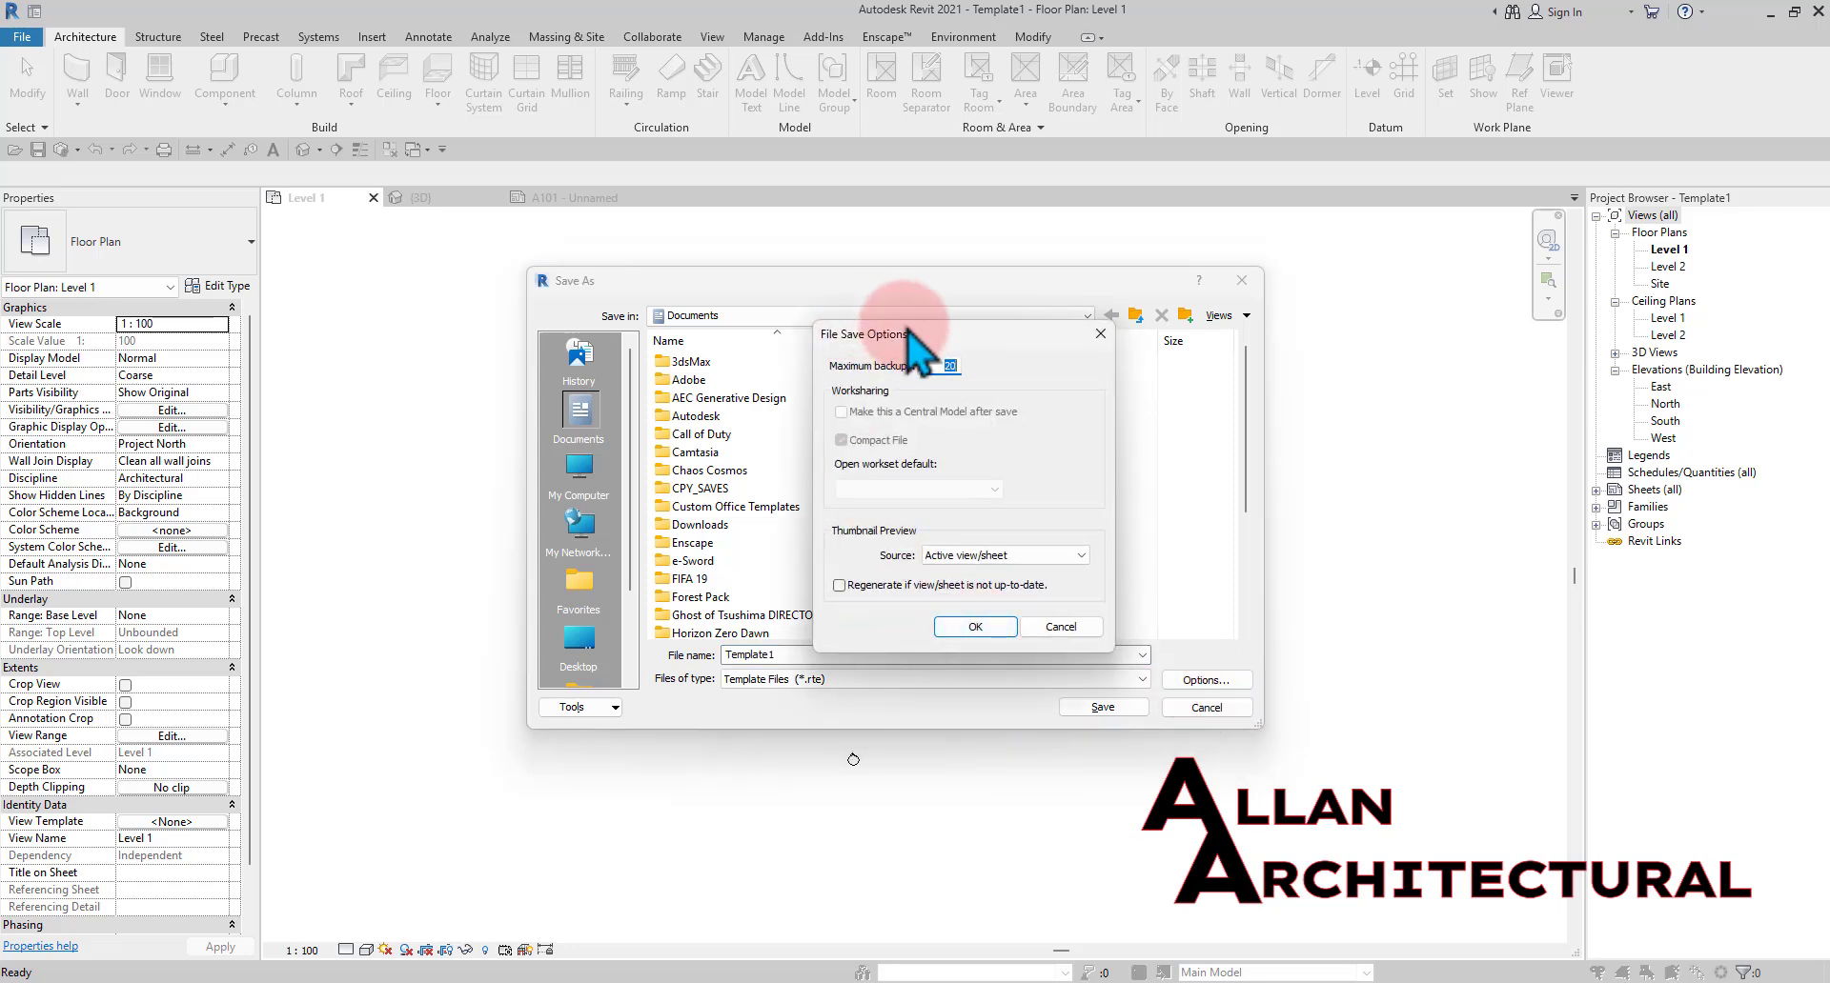
left_click(981, 629)
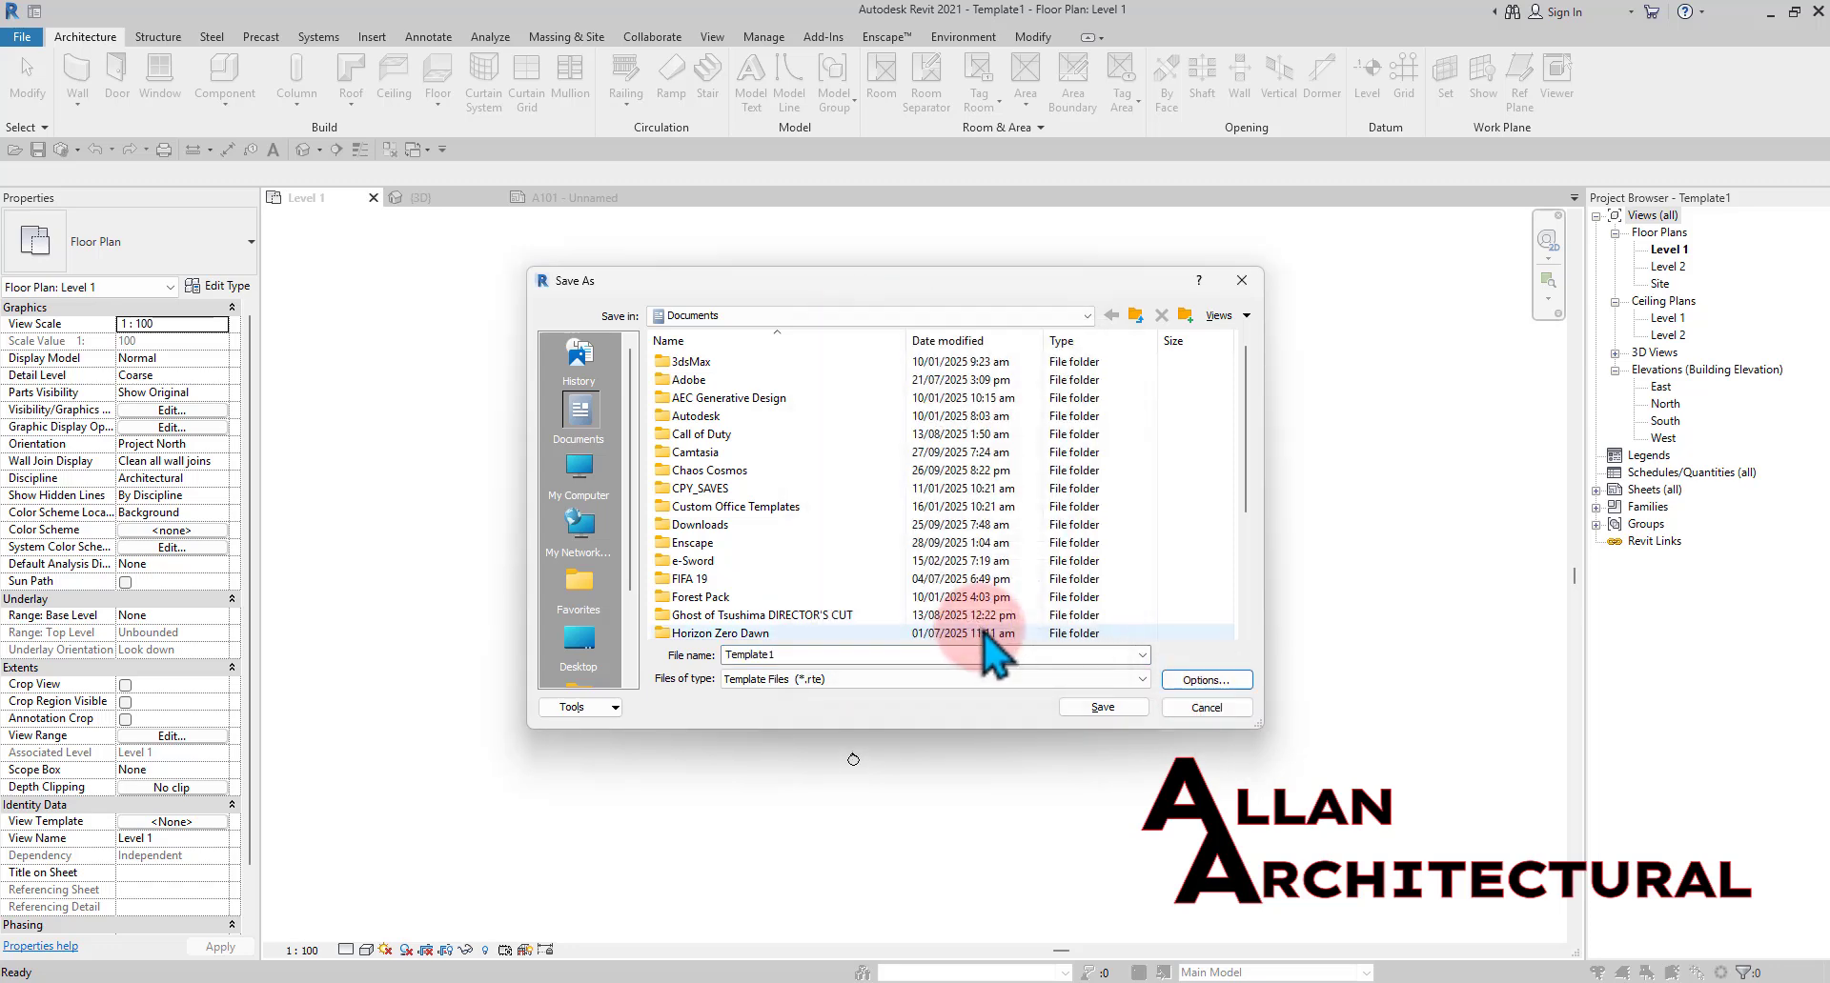
Name the template file AA TEMPLATE and save it in the Documents folder
double_click(807, 655)
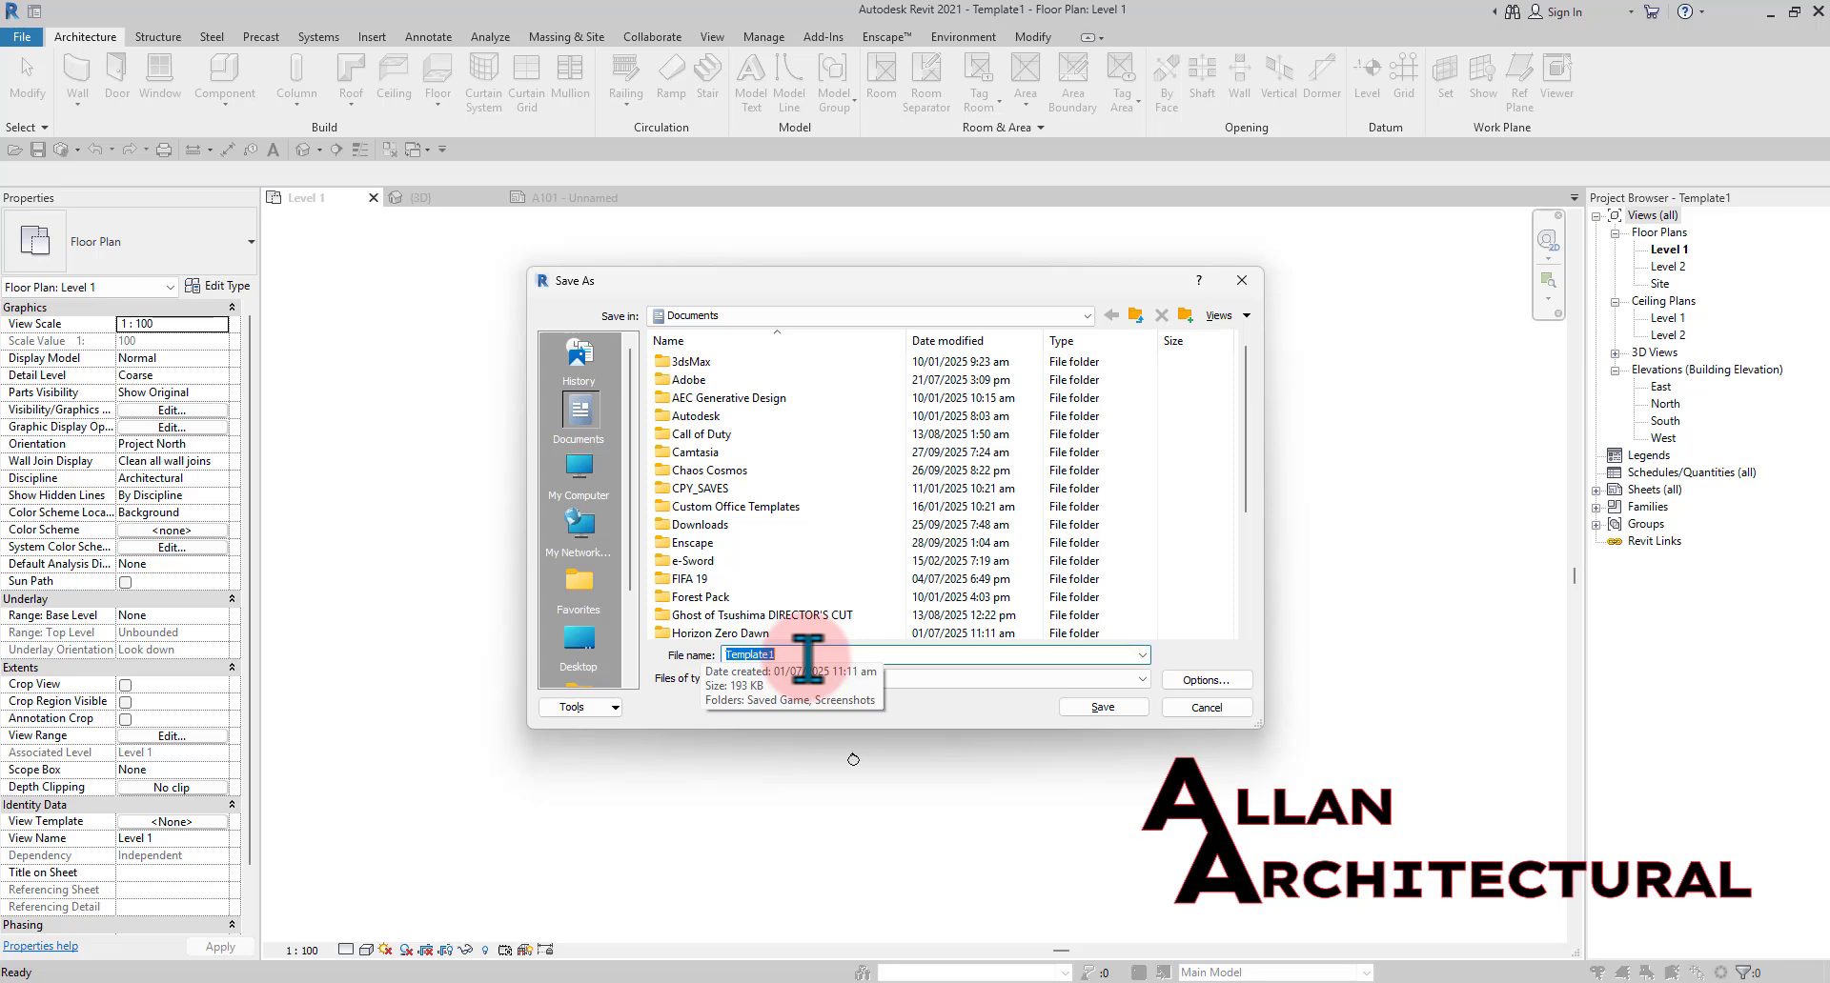
type("AA")
type(" TEM")
type("PLAA")
type("TE")
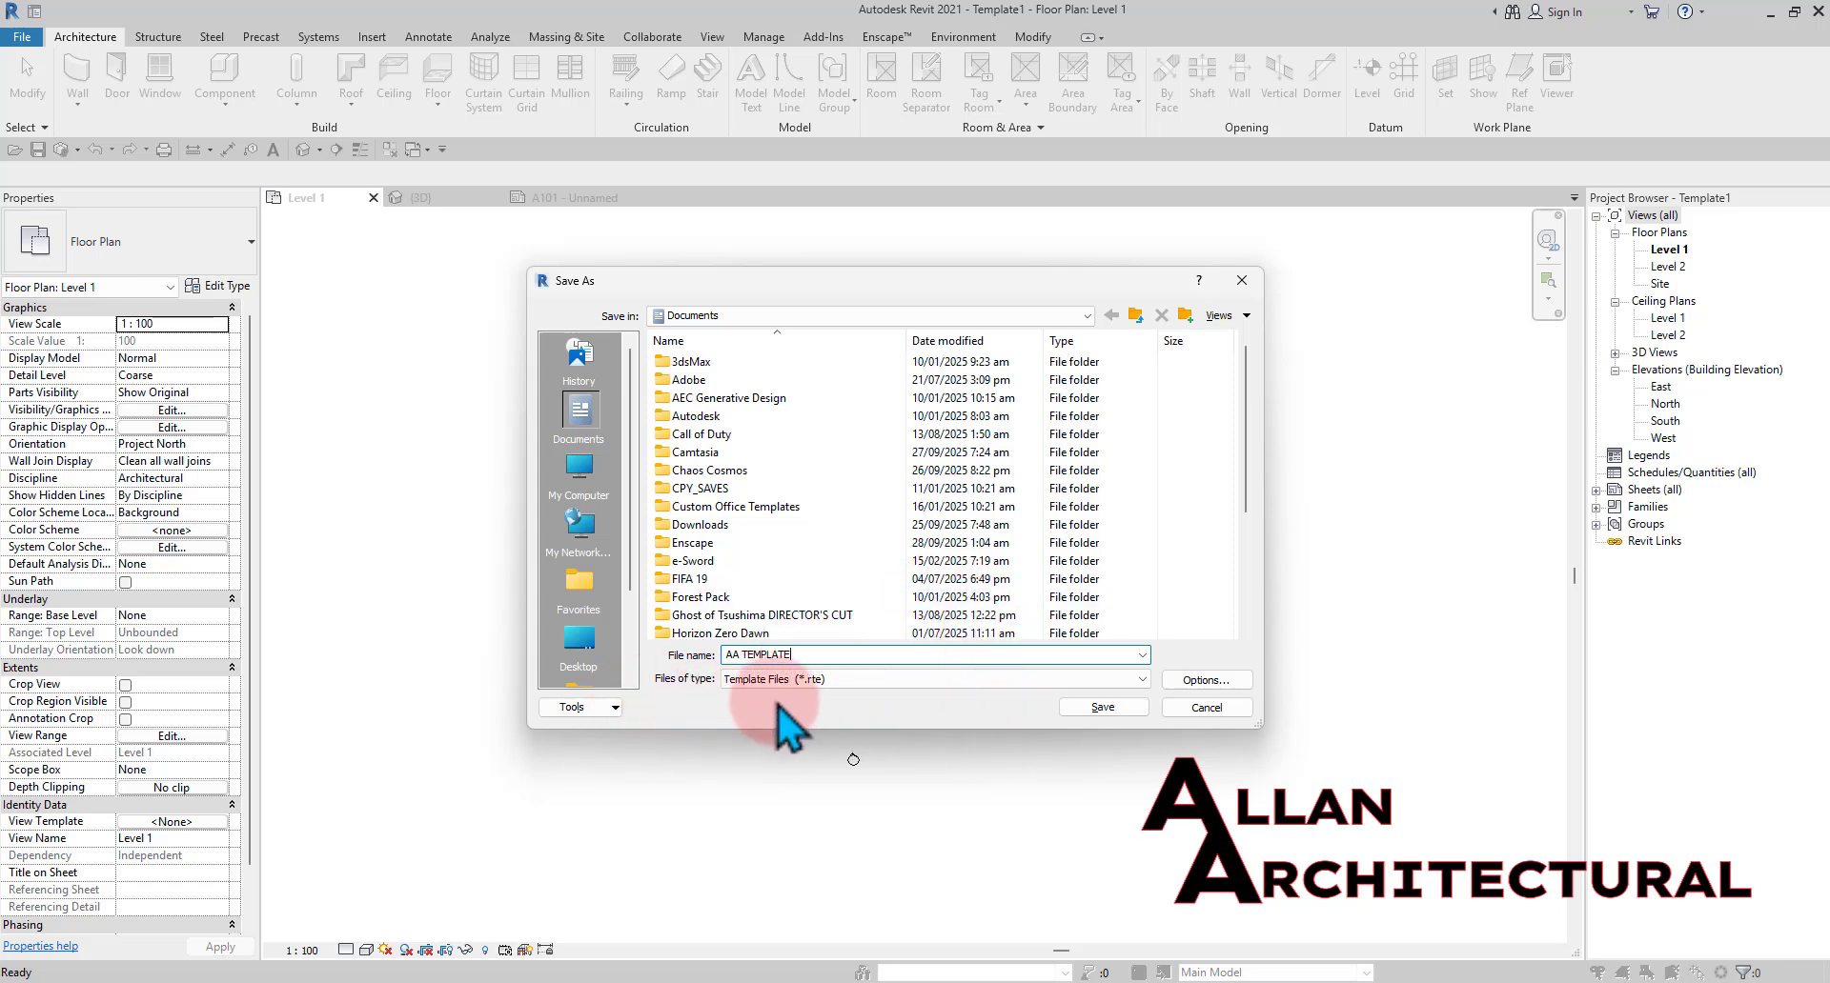
scroll(763, 495, "down", 2)
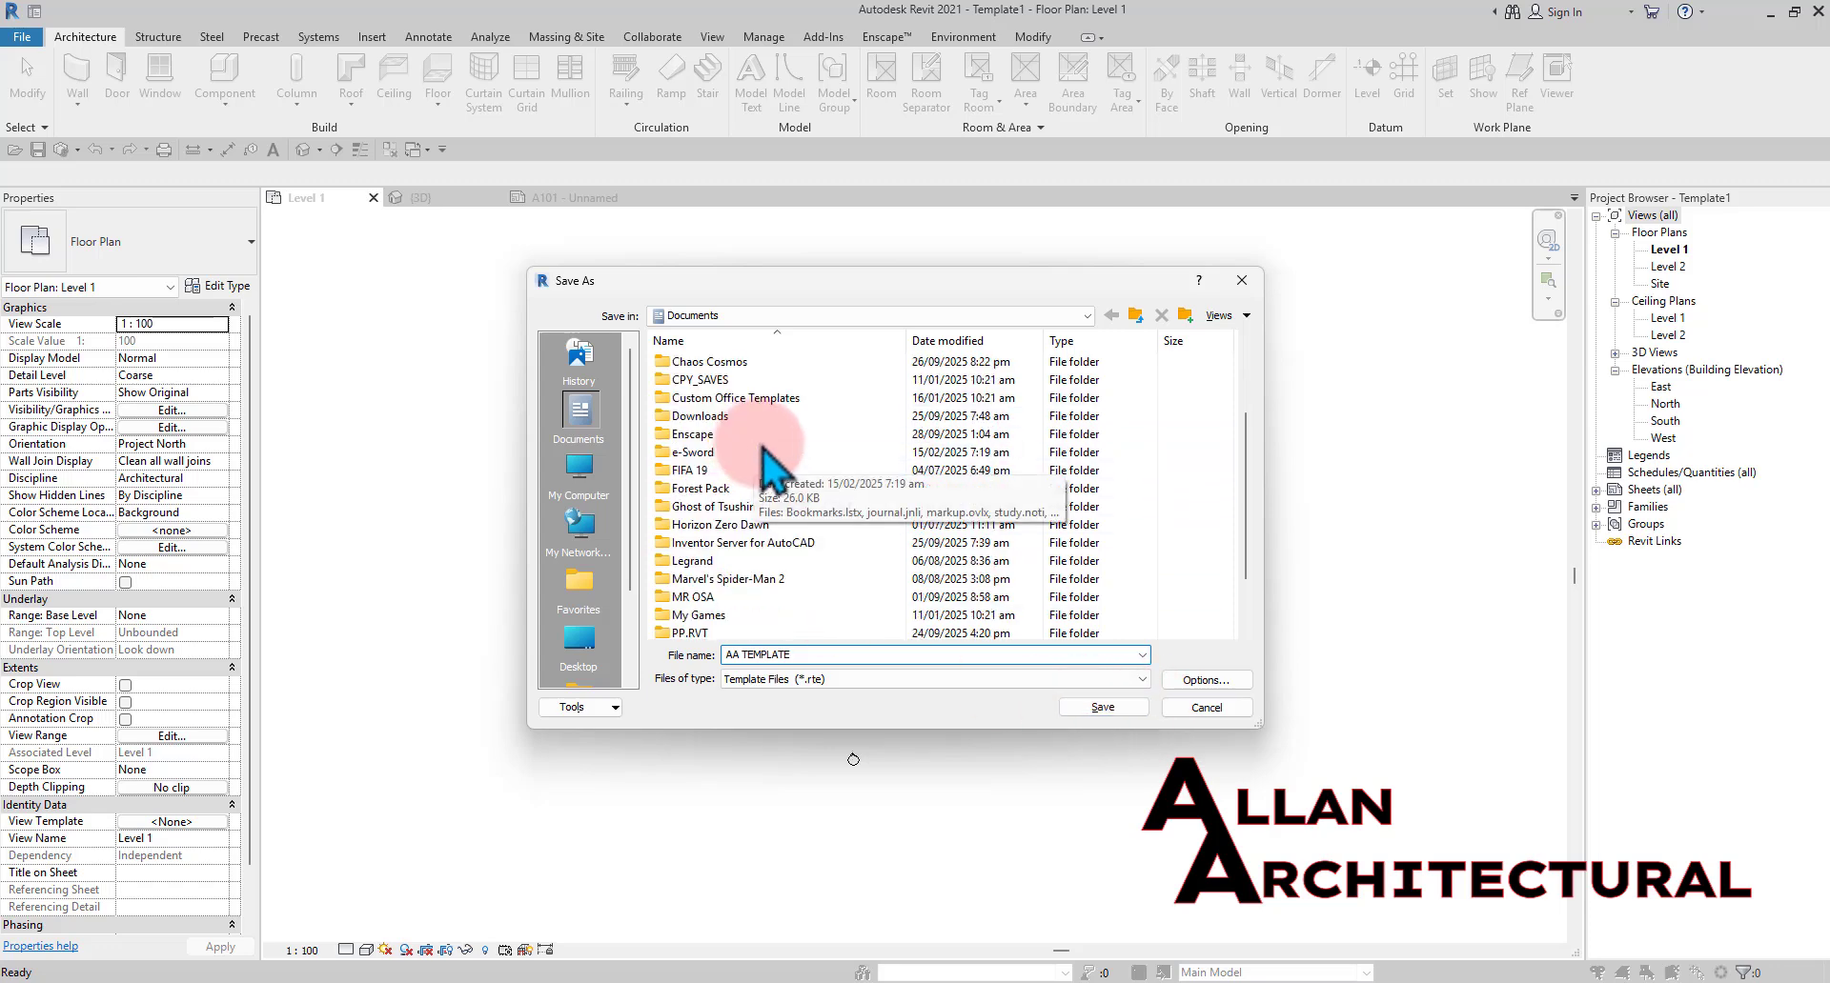
scroll(764, 466, "down", 2)
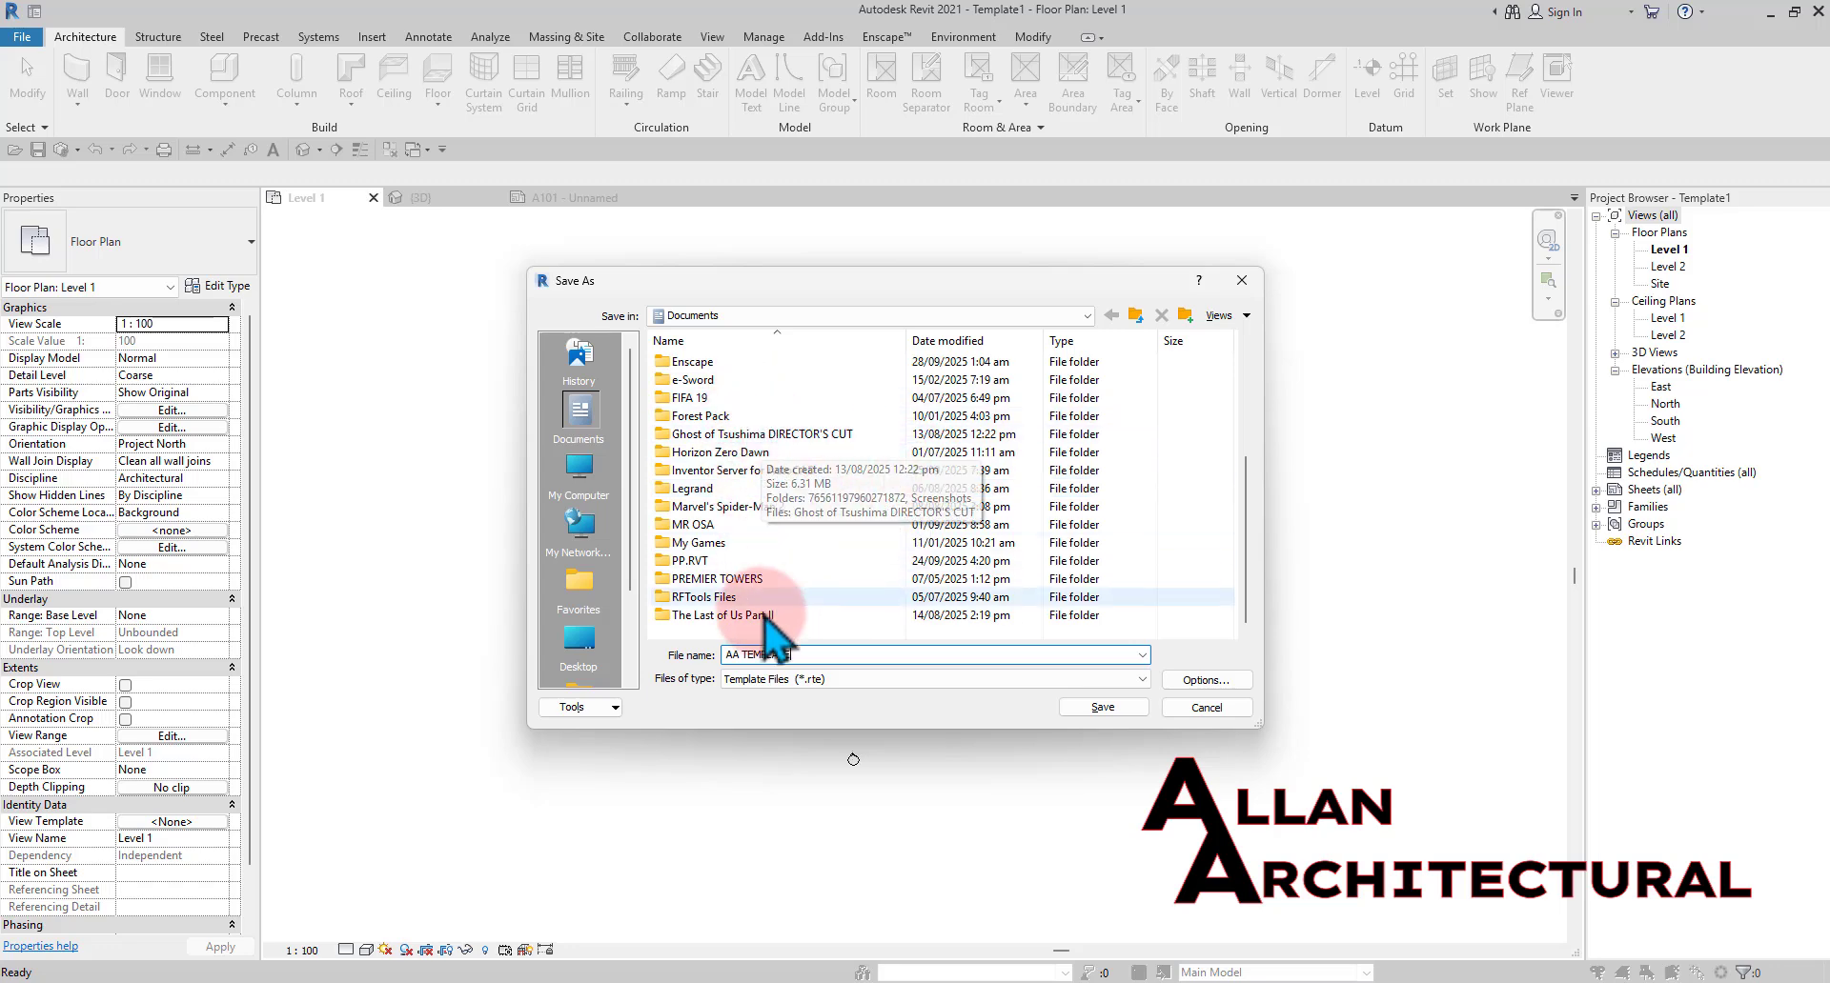
left_click(1115, 712)
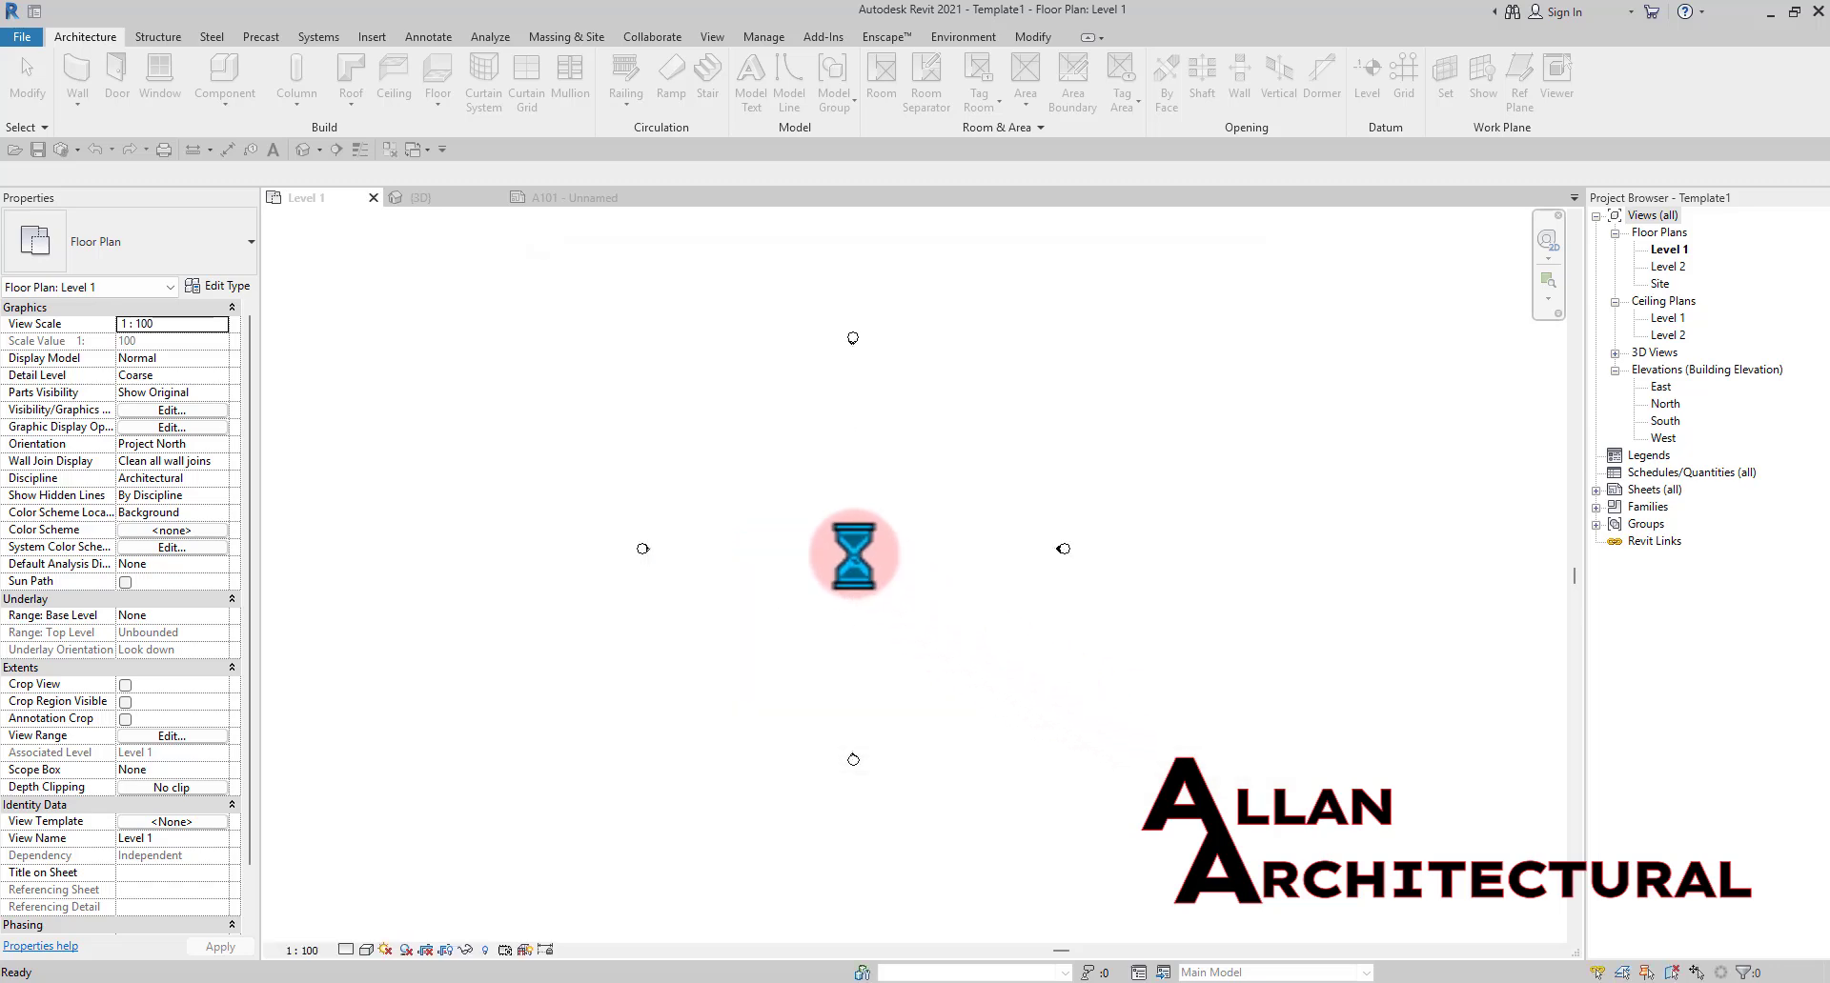
Close the A101 sheet, the 3D view and the Level 1 floor plan to close the template
left_click(630, 197)
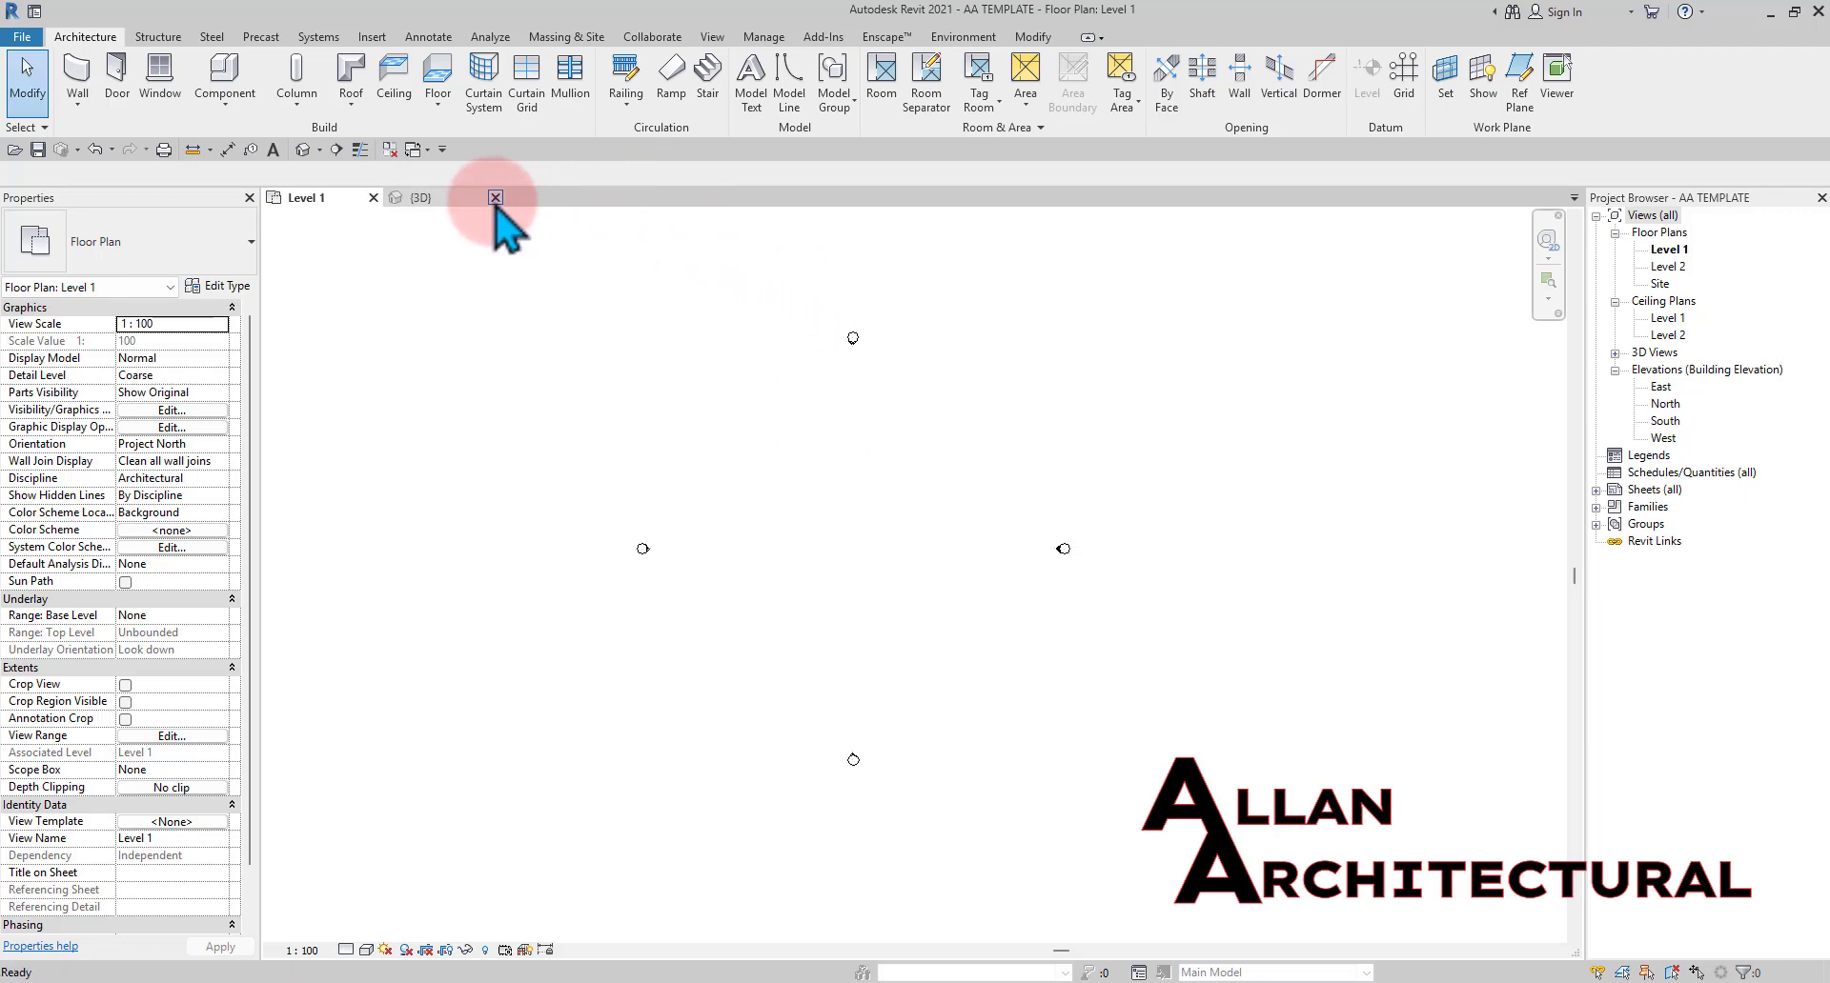
left_click(495, 197)
left_click(372, 198)
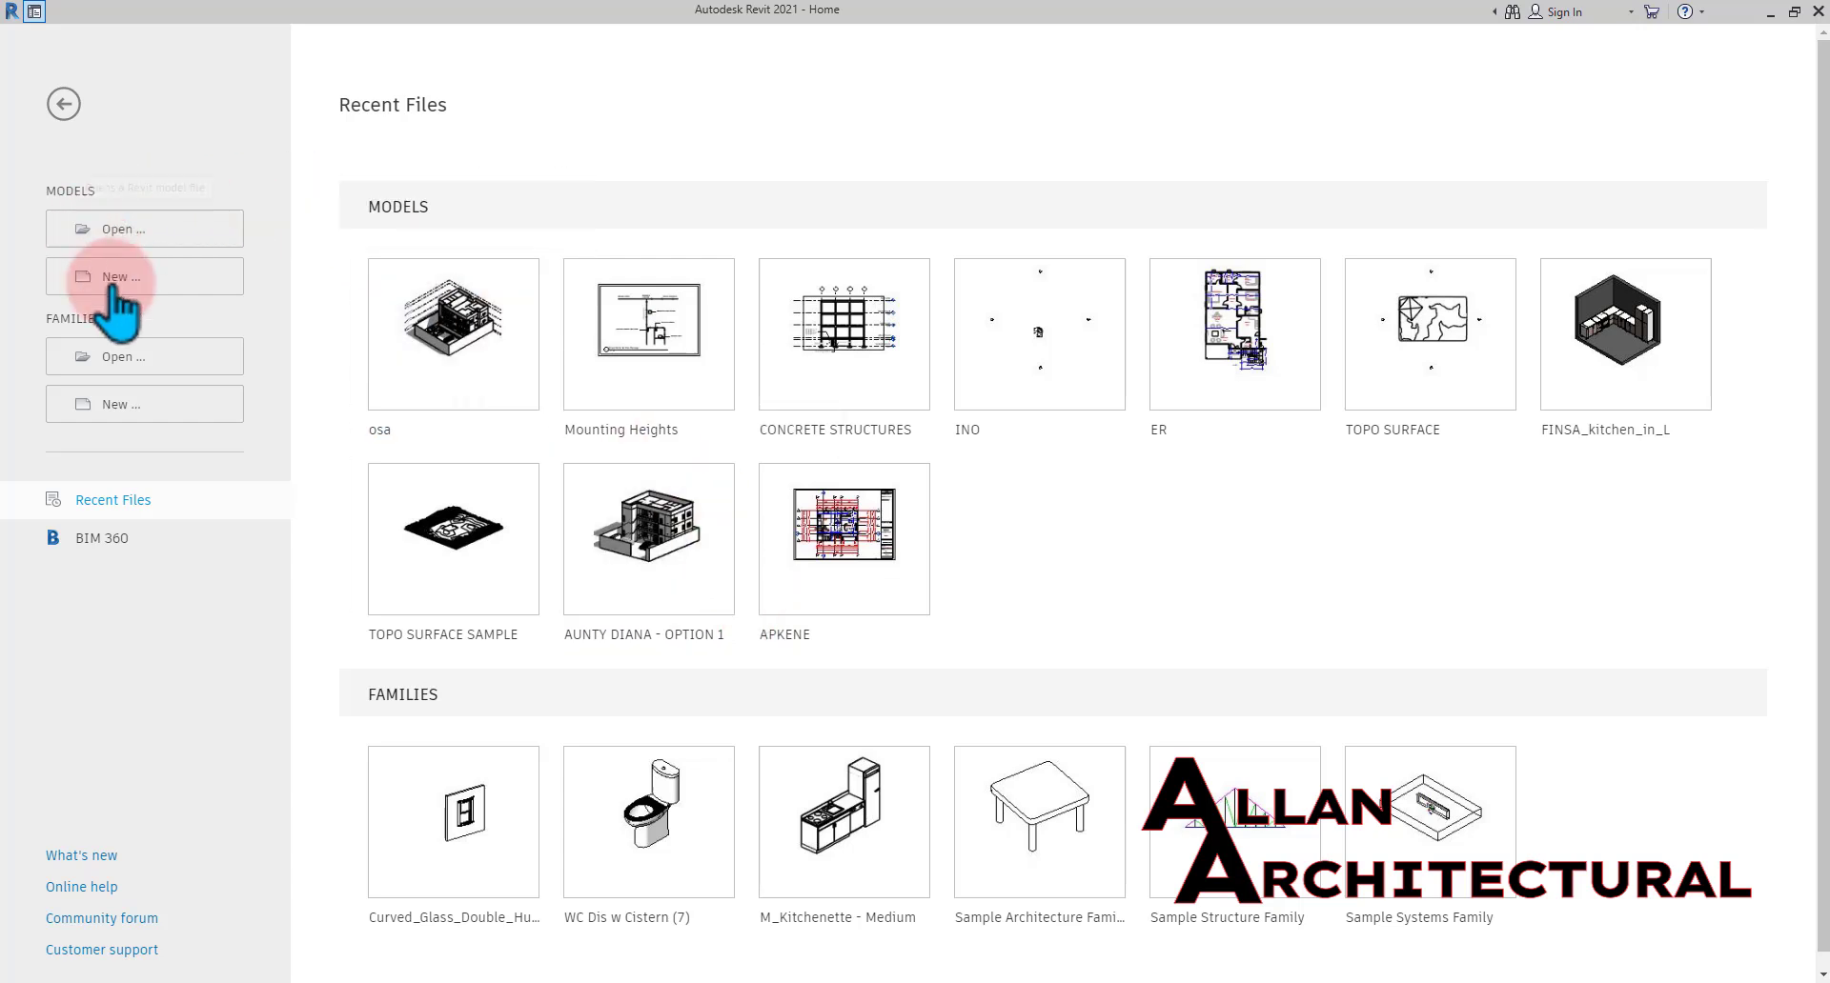
Check which template files are offered for a new project, and leave without creating one
left_click(244, 286)
left_click(866, 348)
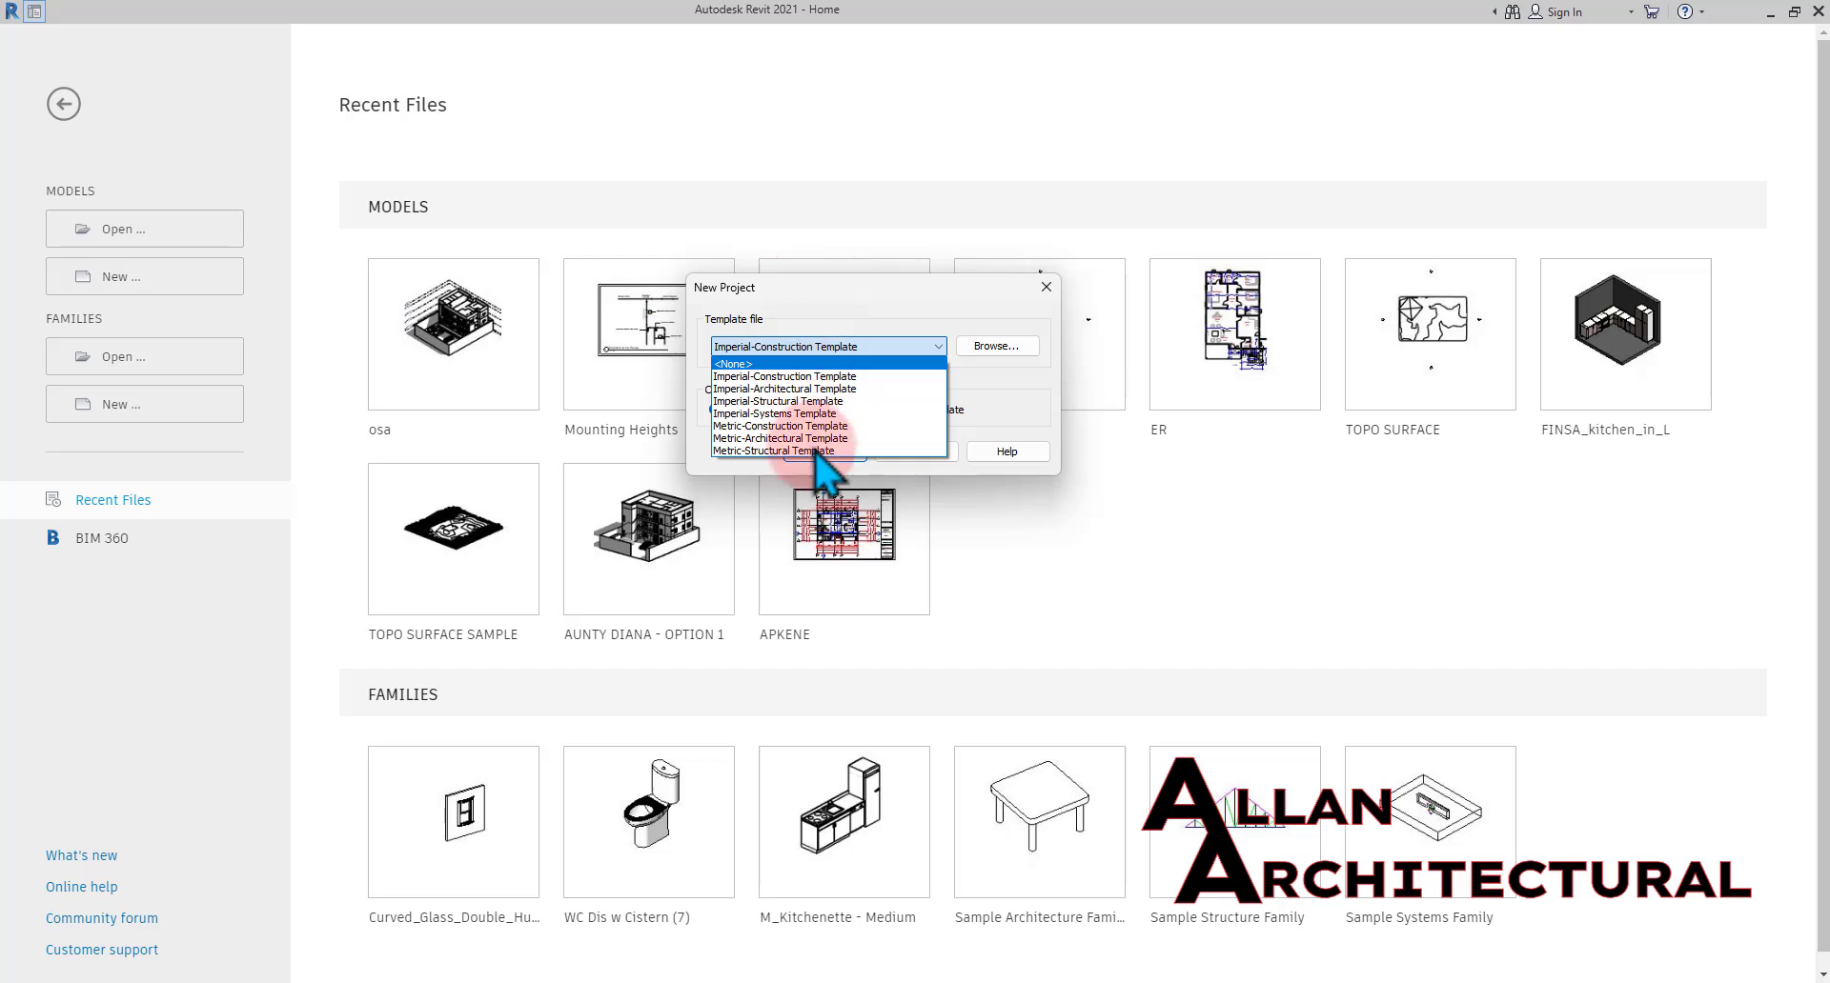
left_click(821, 293)
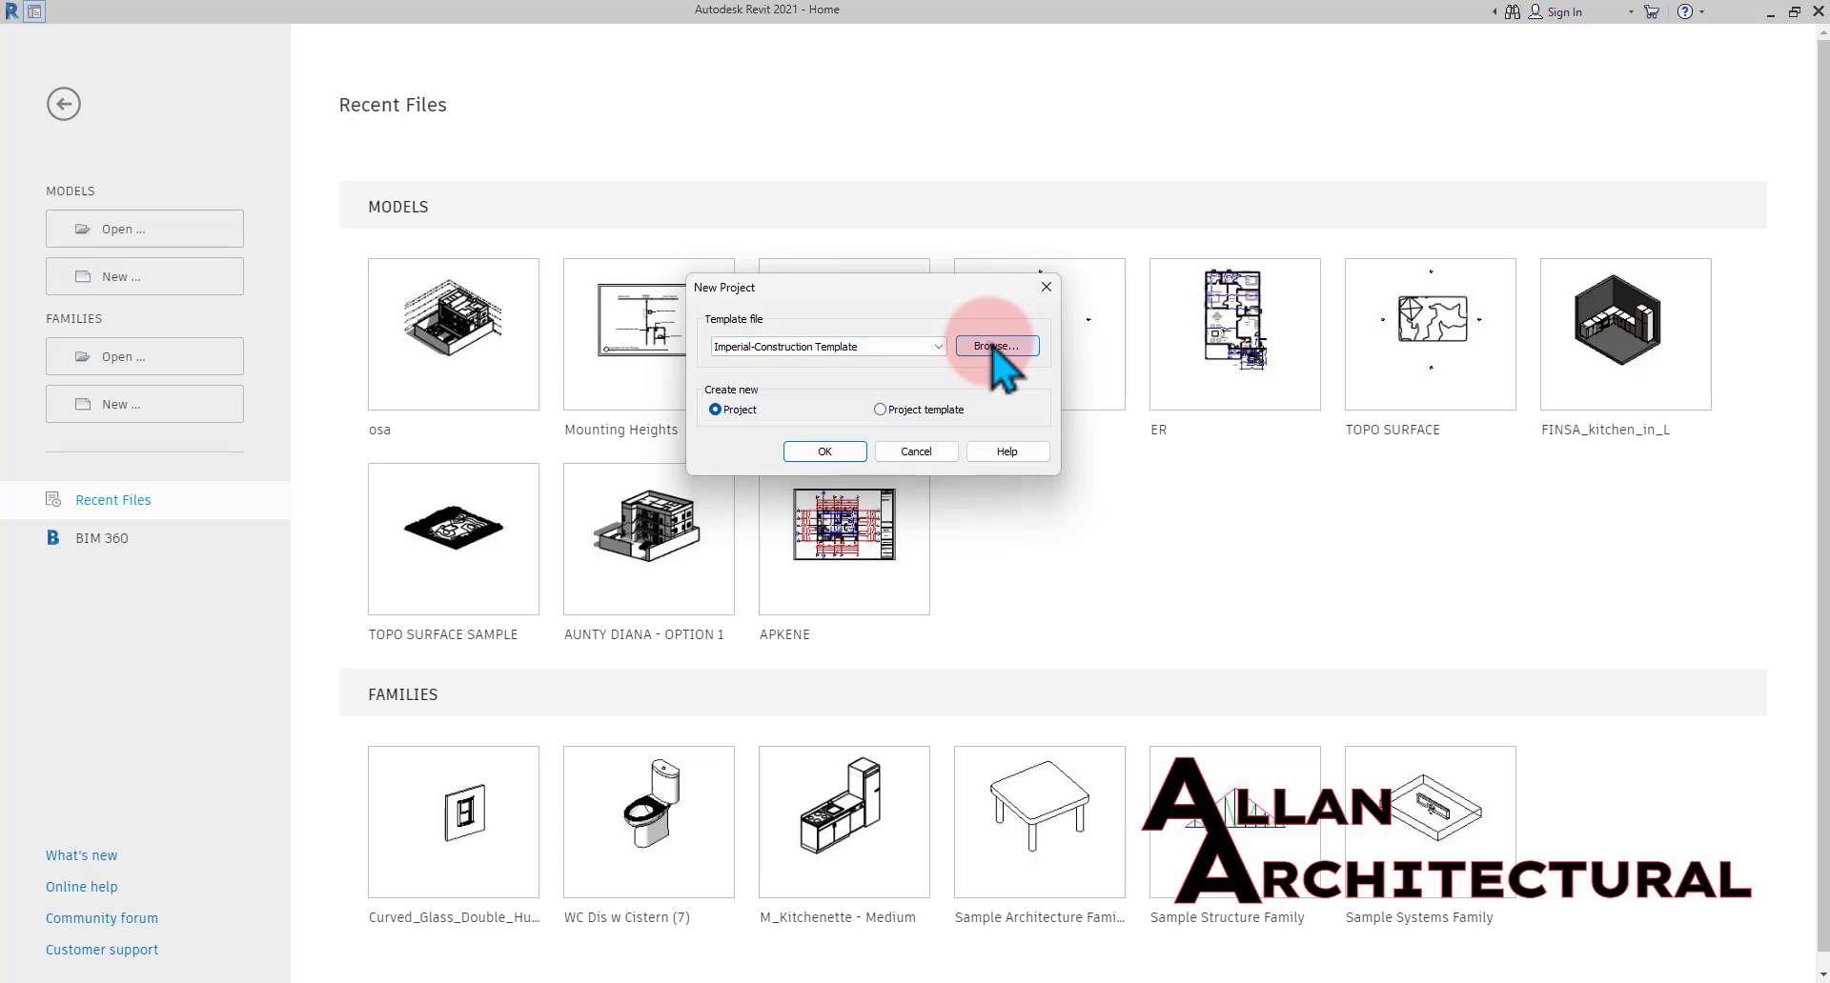
left_click(915, 452)
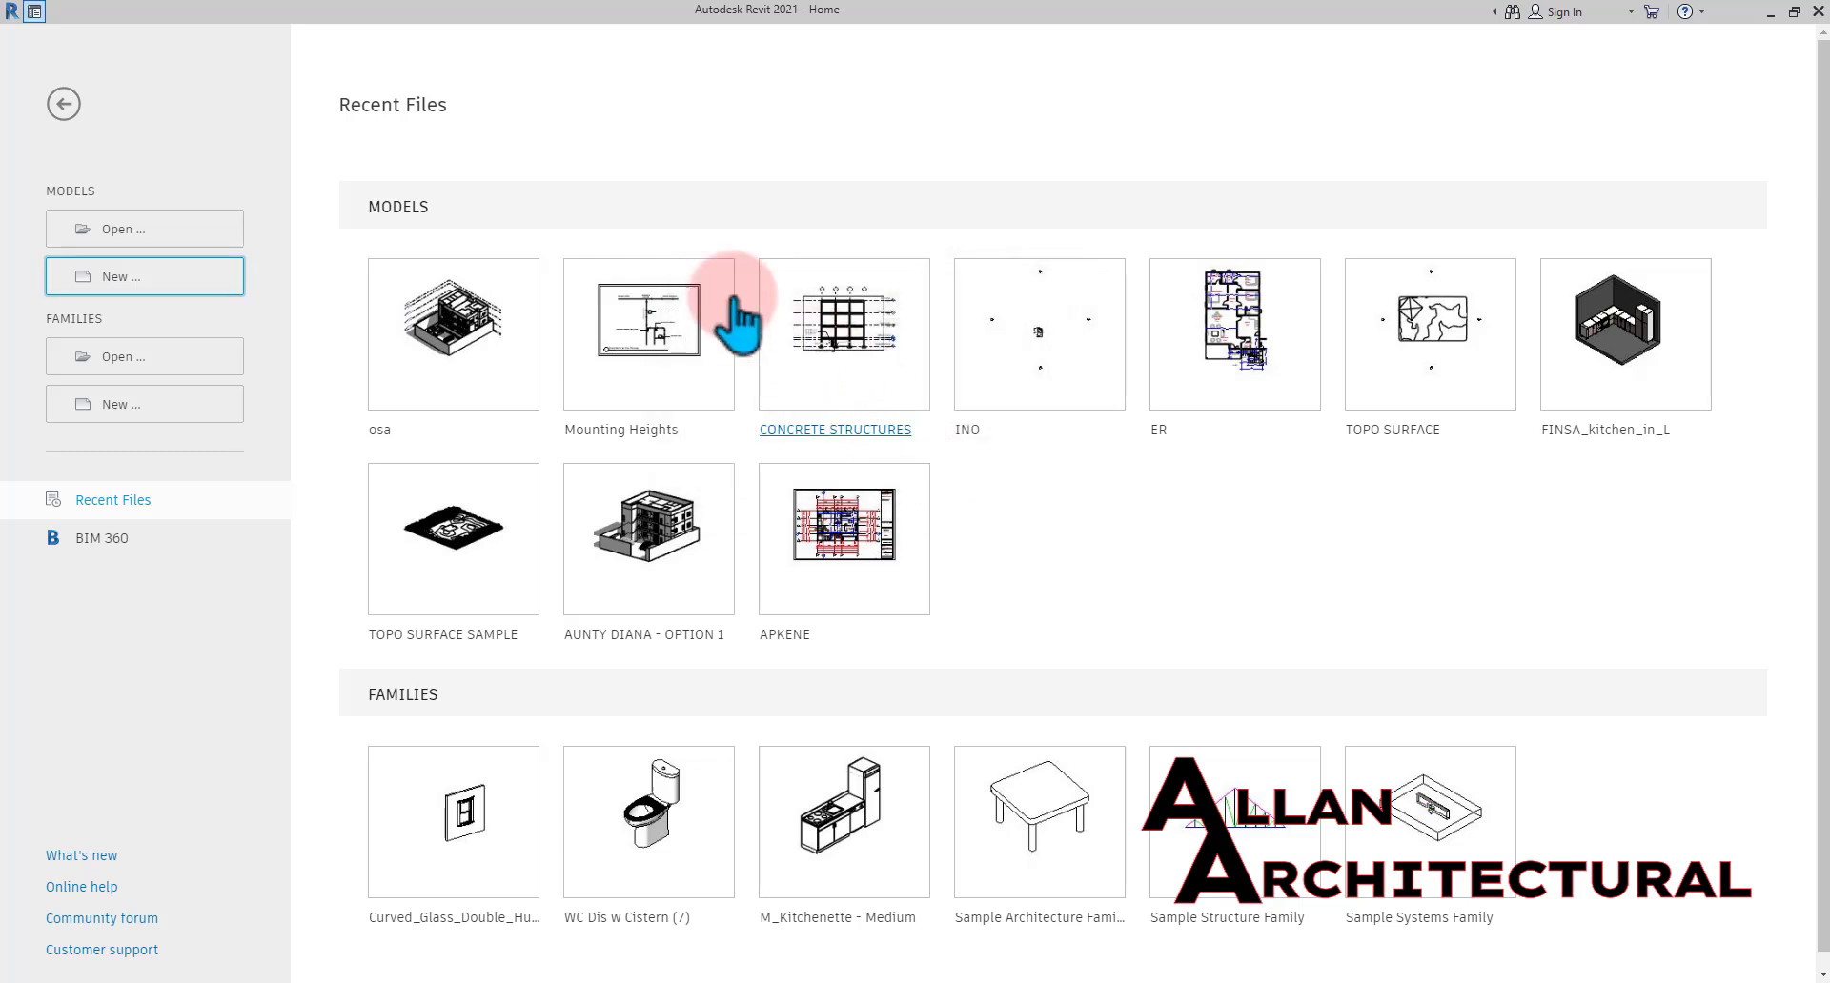
Open the File Locations settings in the program options and widen the Name column of the project templates list
left_click(35, 12)
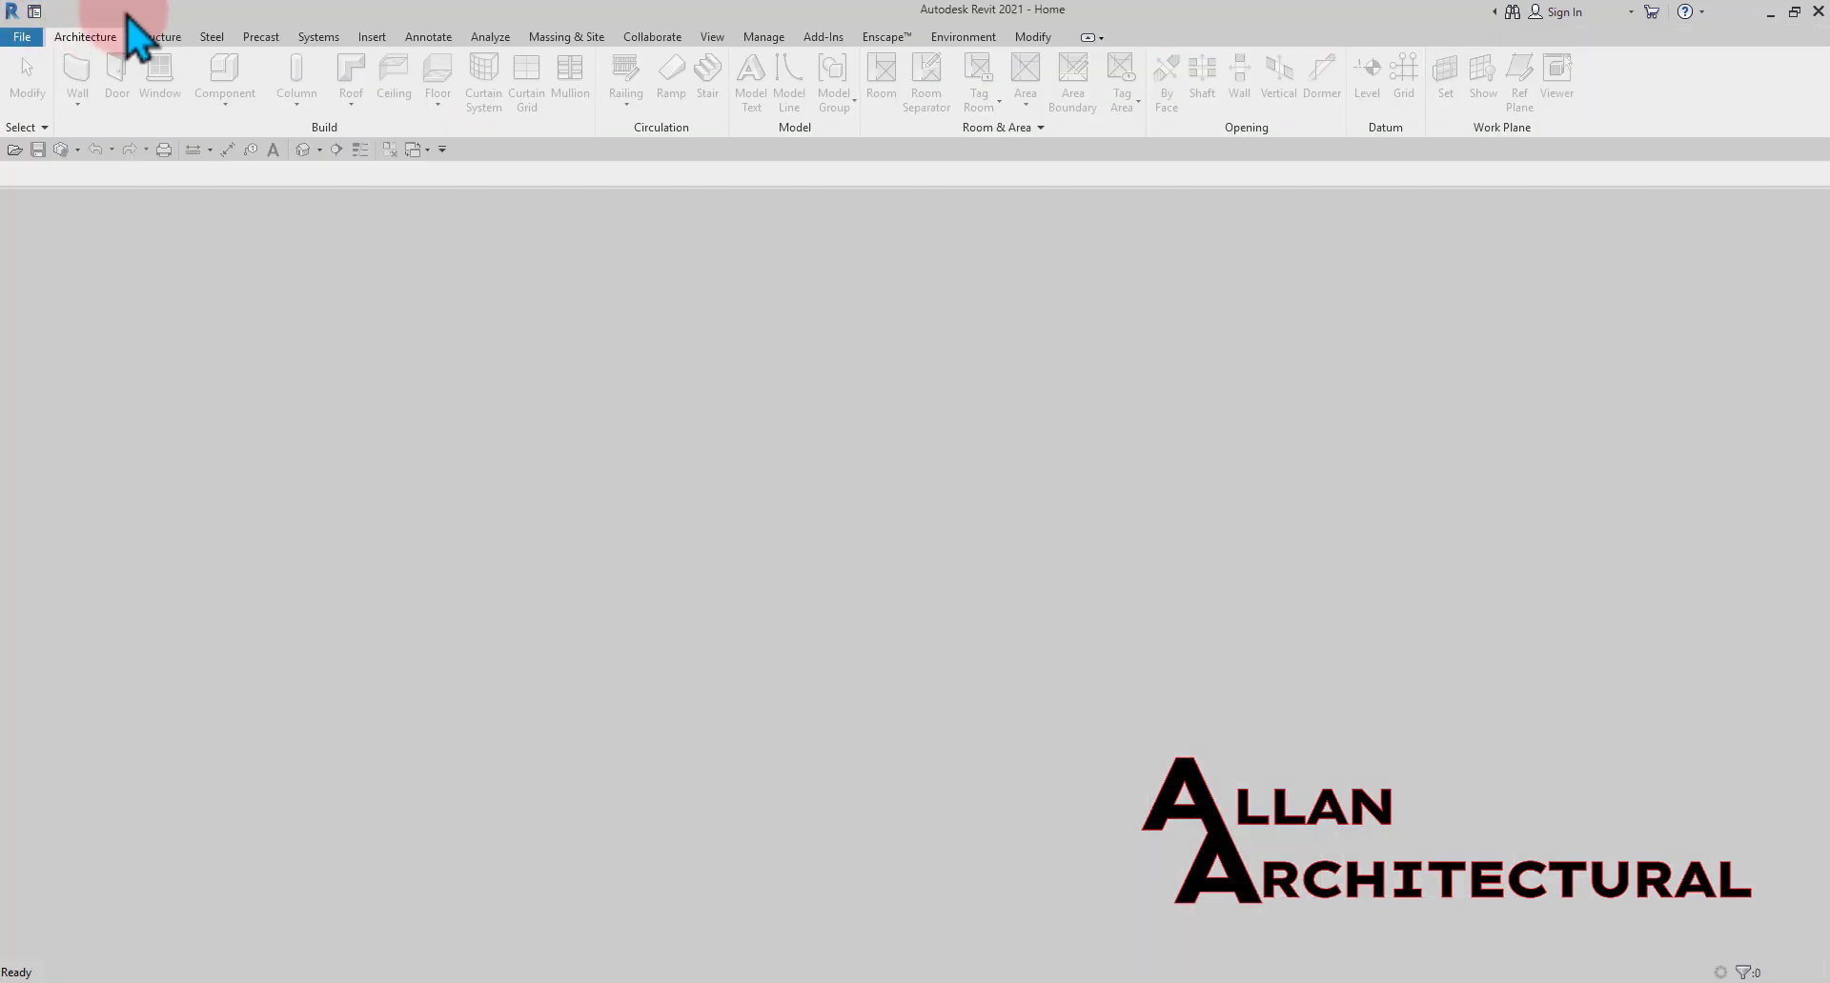
left_click(38, 12)
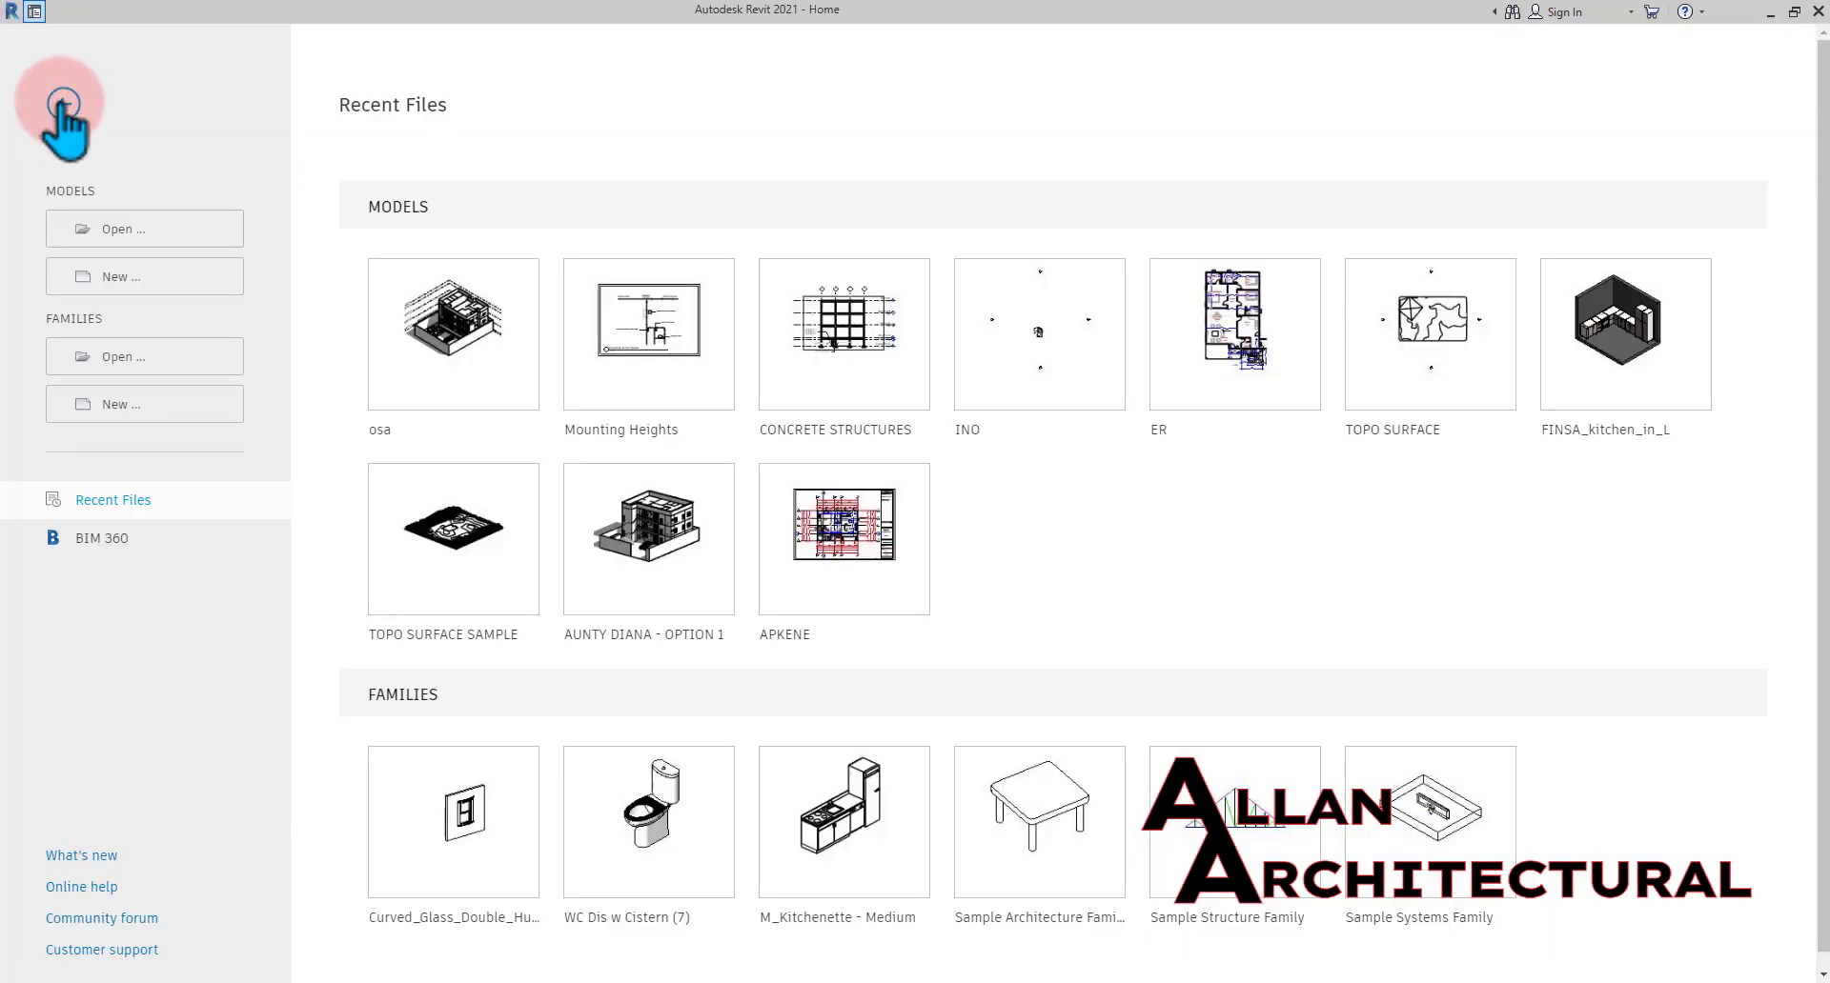
left_click(38, 13)
left_click(35, 36)
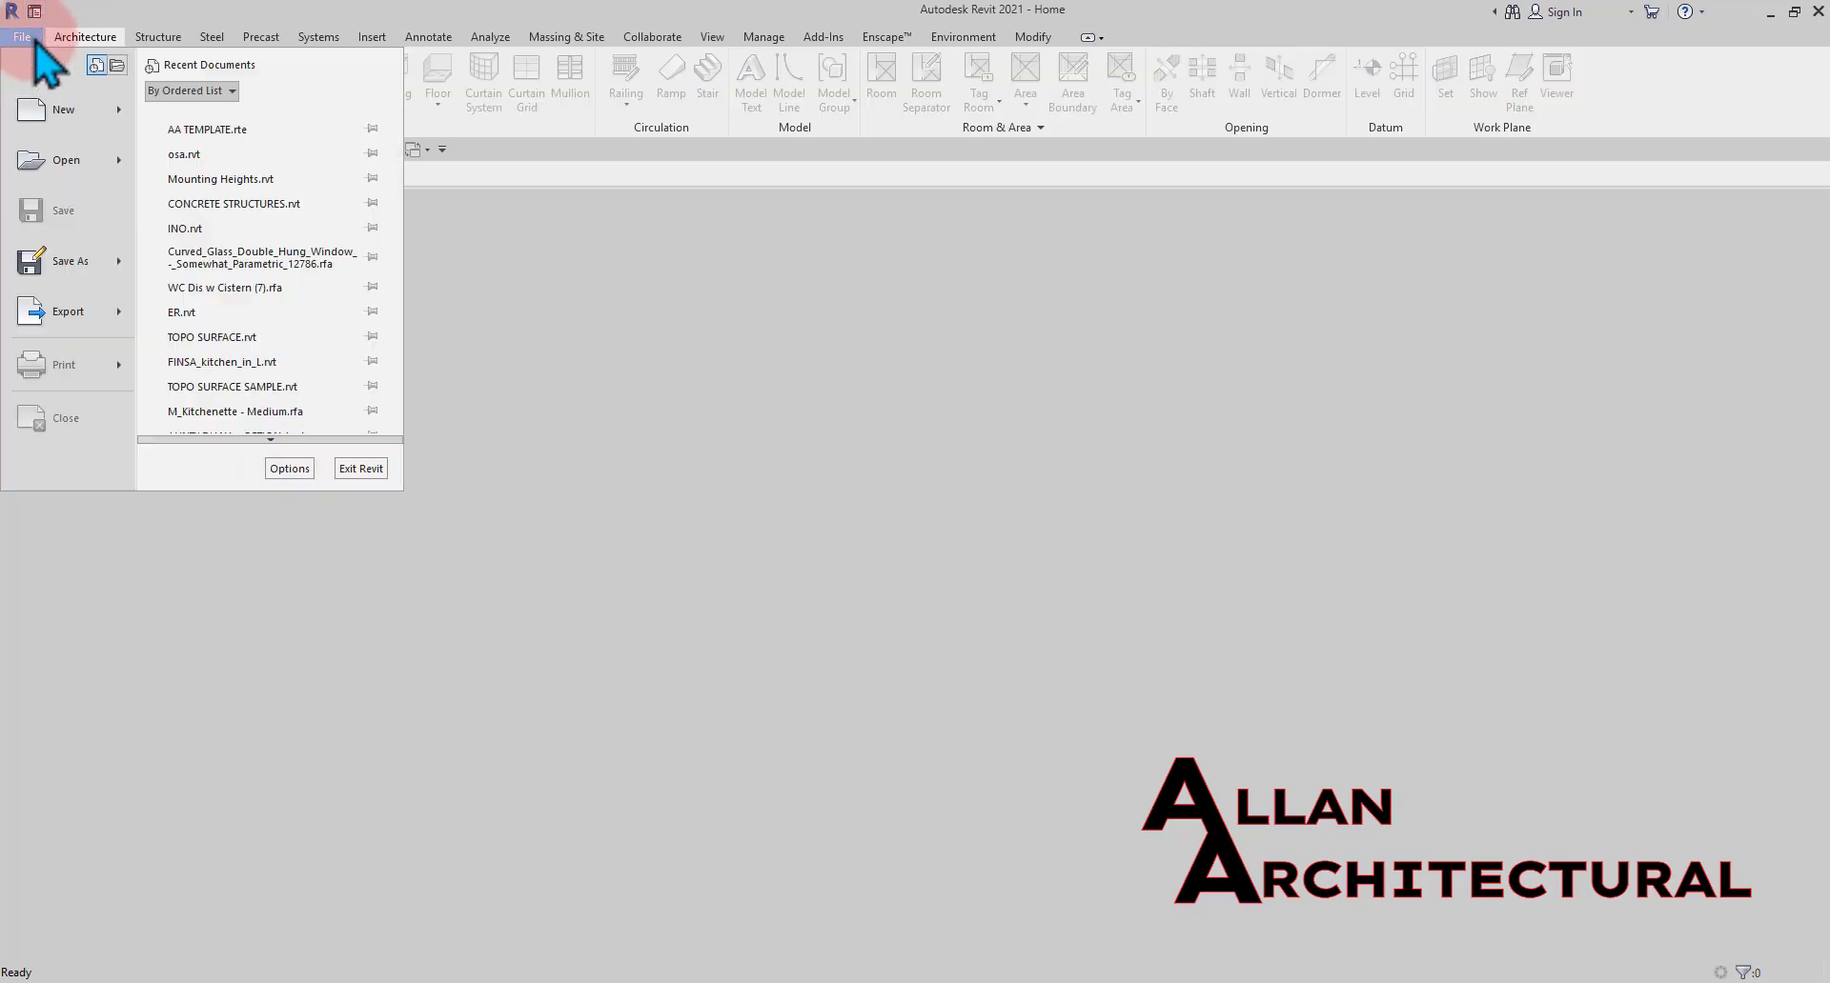
left_click(271, 439)
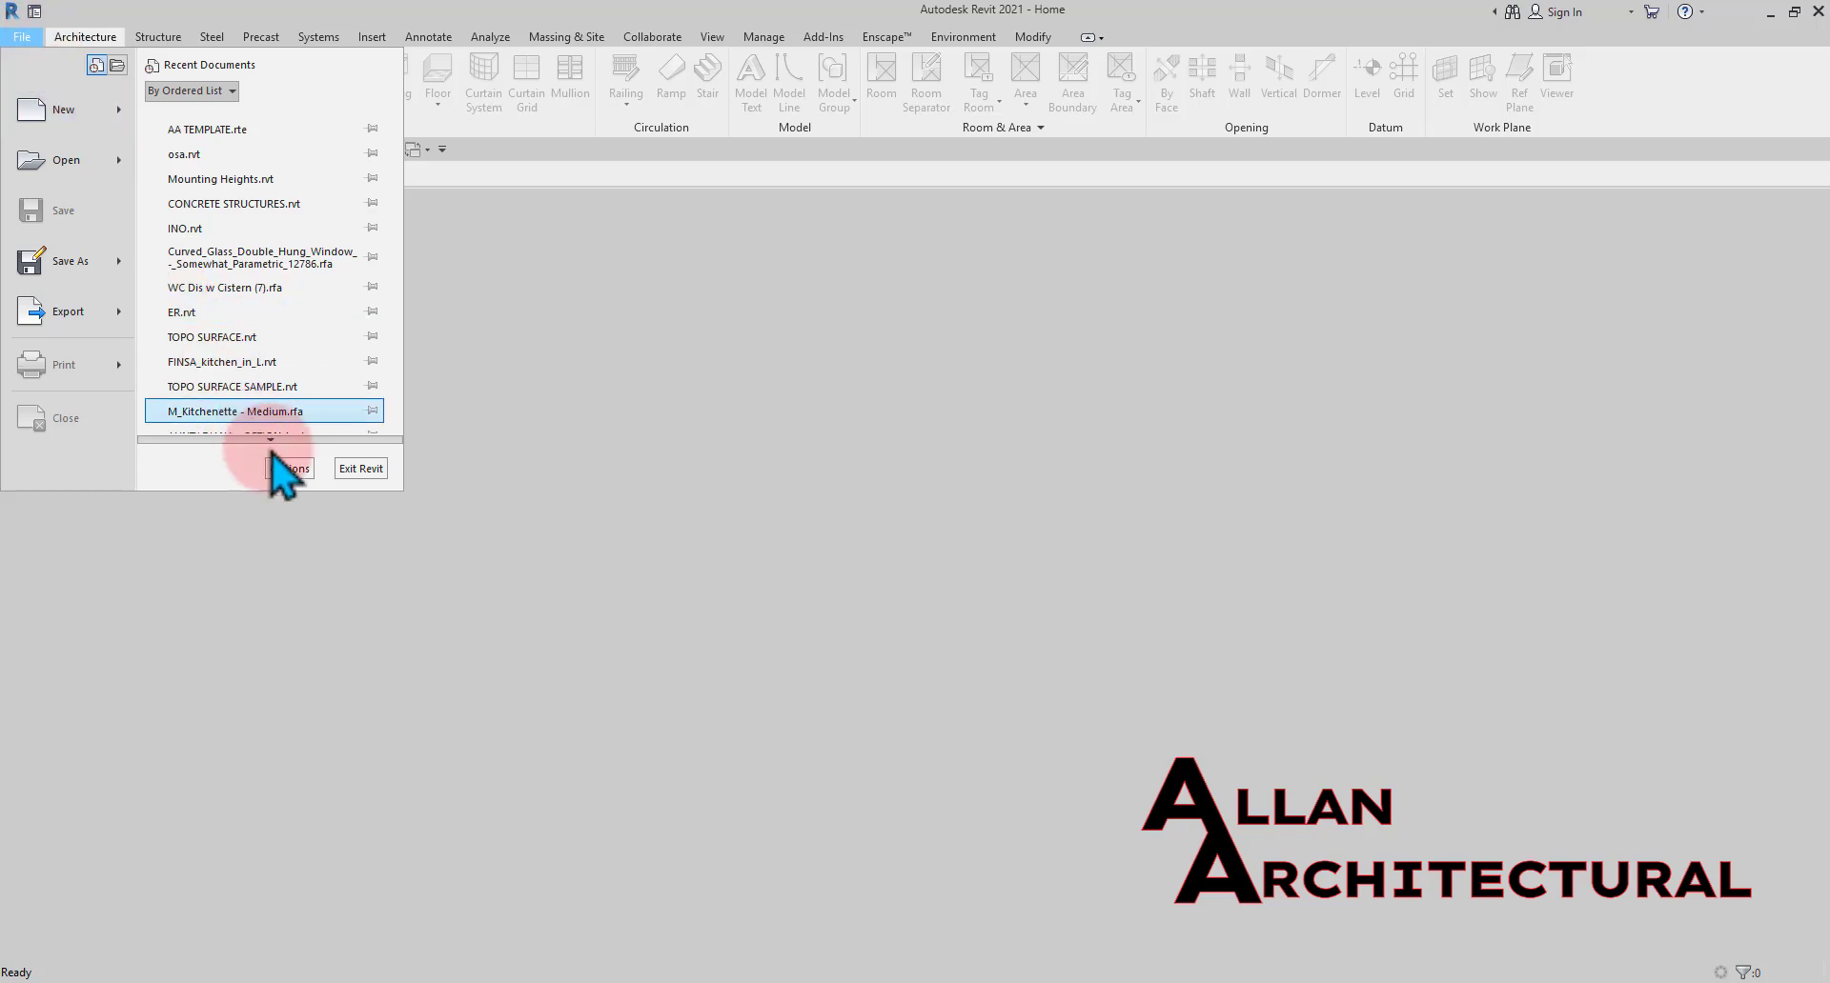
left_click(289, 468)
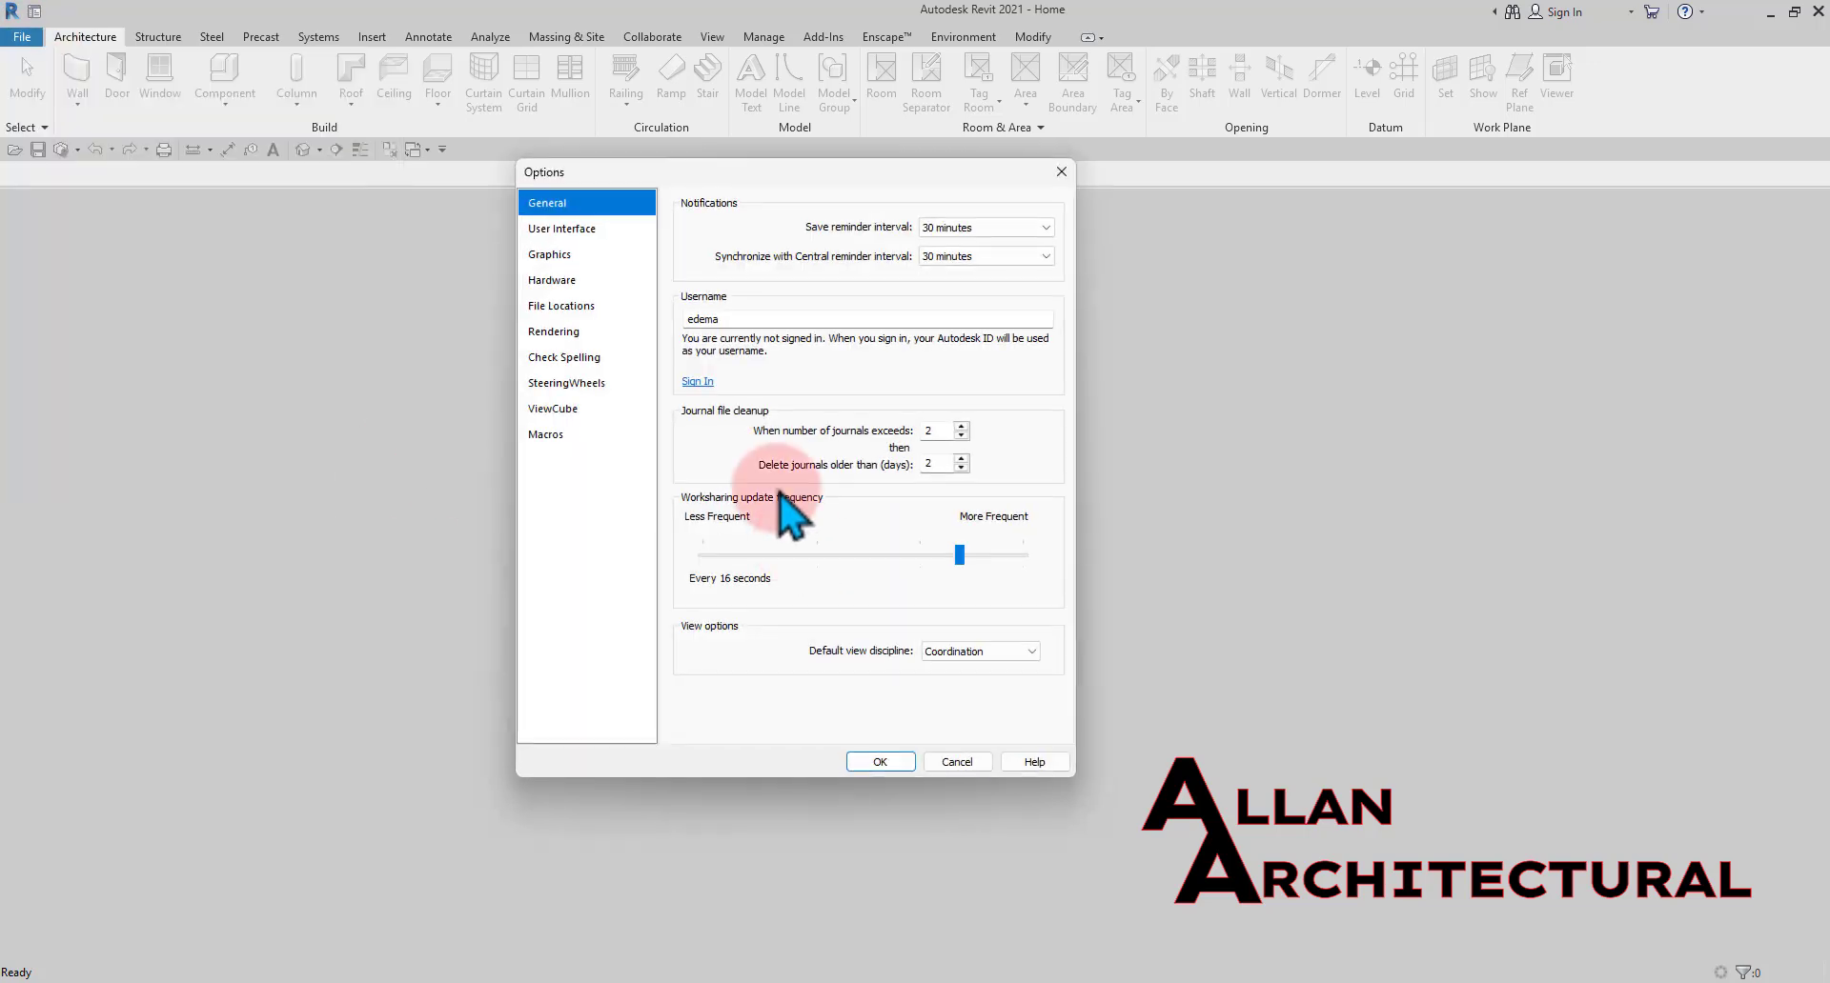
left_click_drag(758, 183, 805, 129)
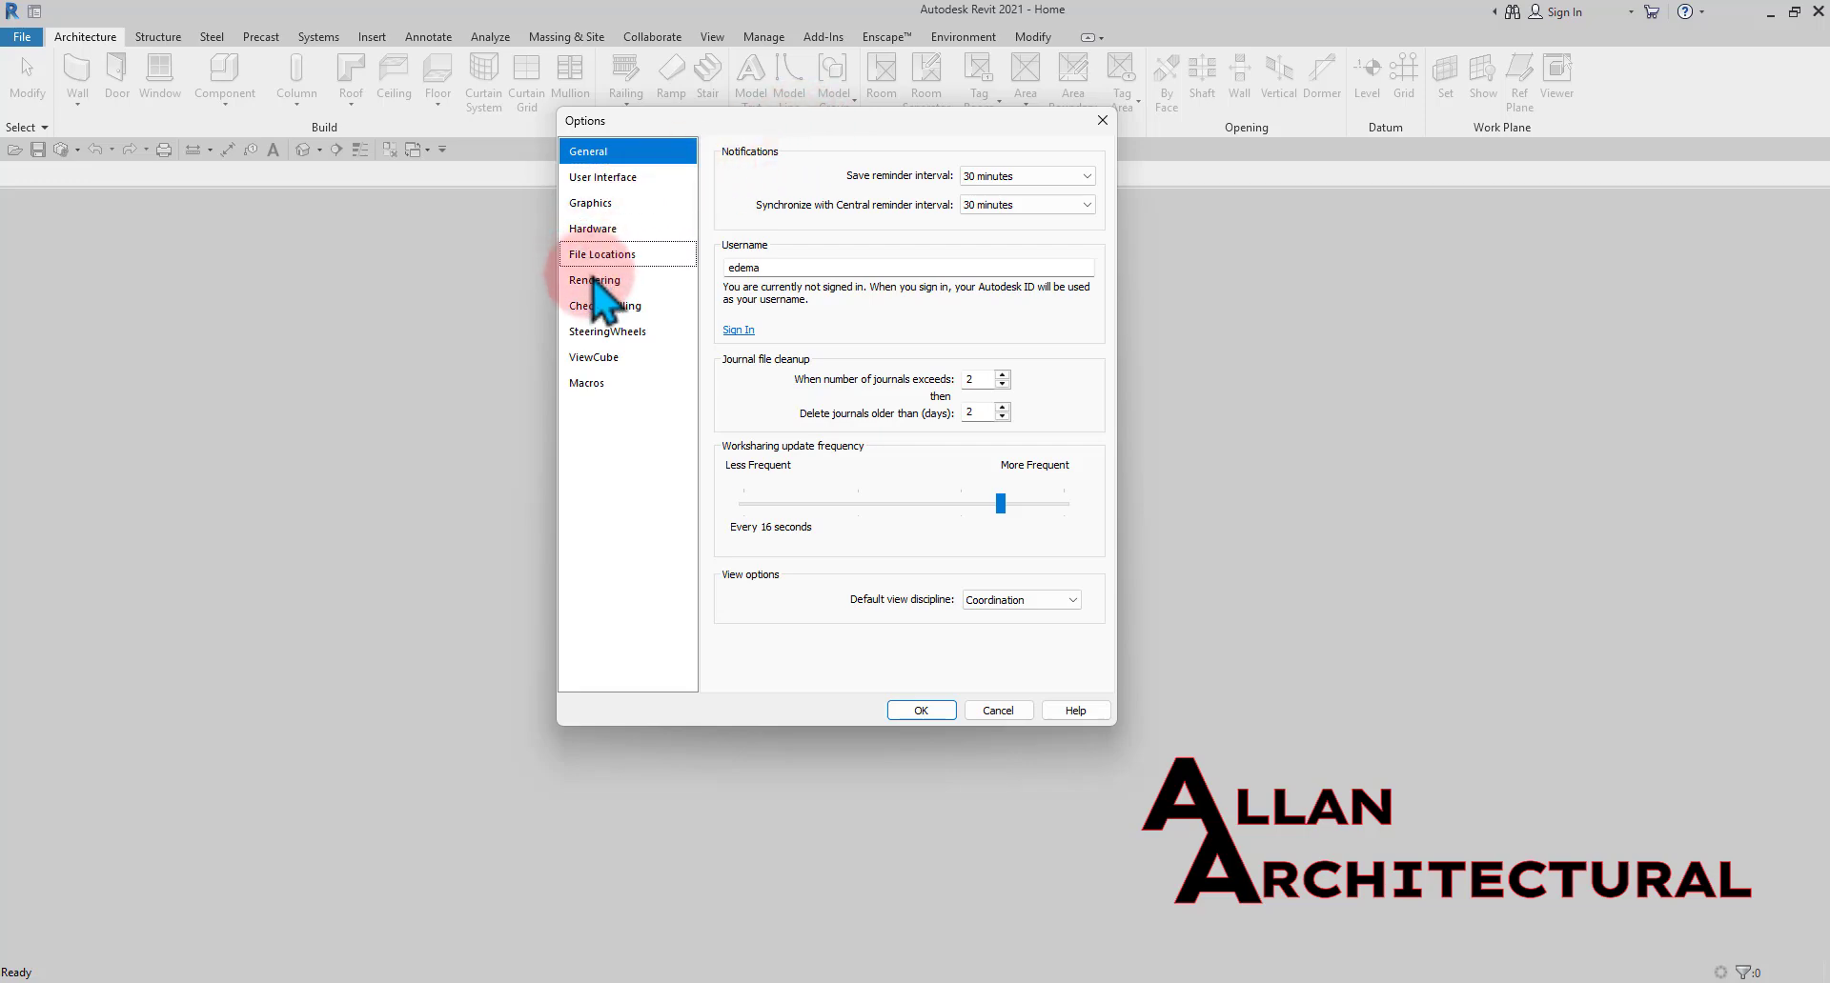
left_click(615, 263)
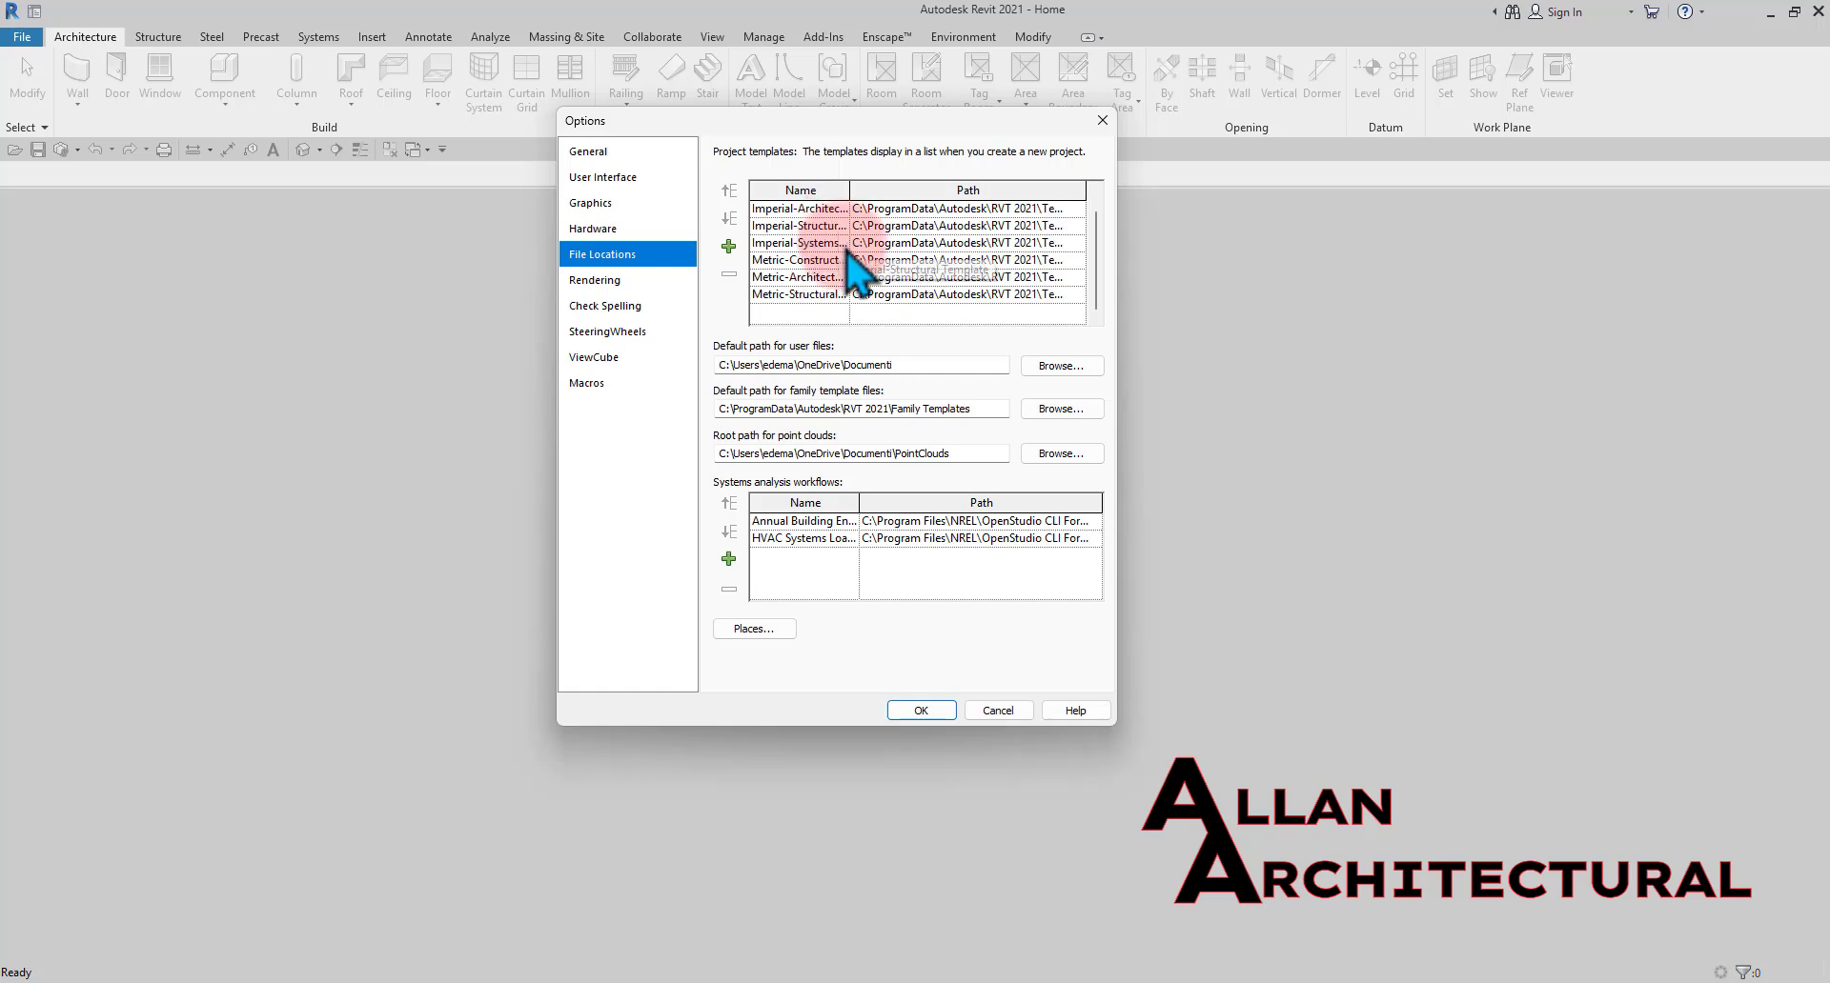
left_click_drag(849, 185, 911, 186)
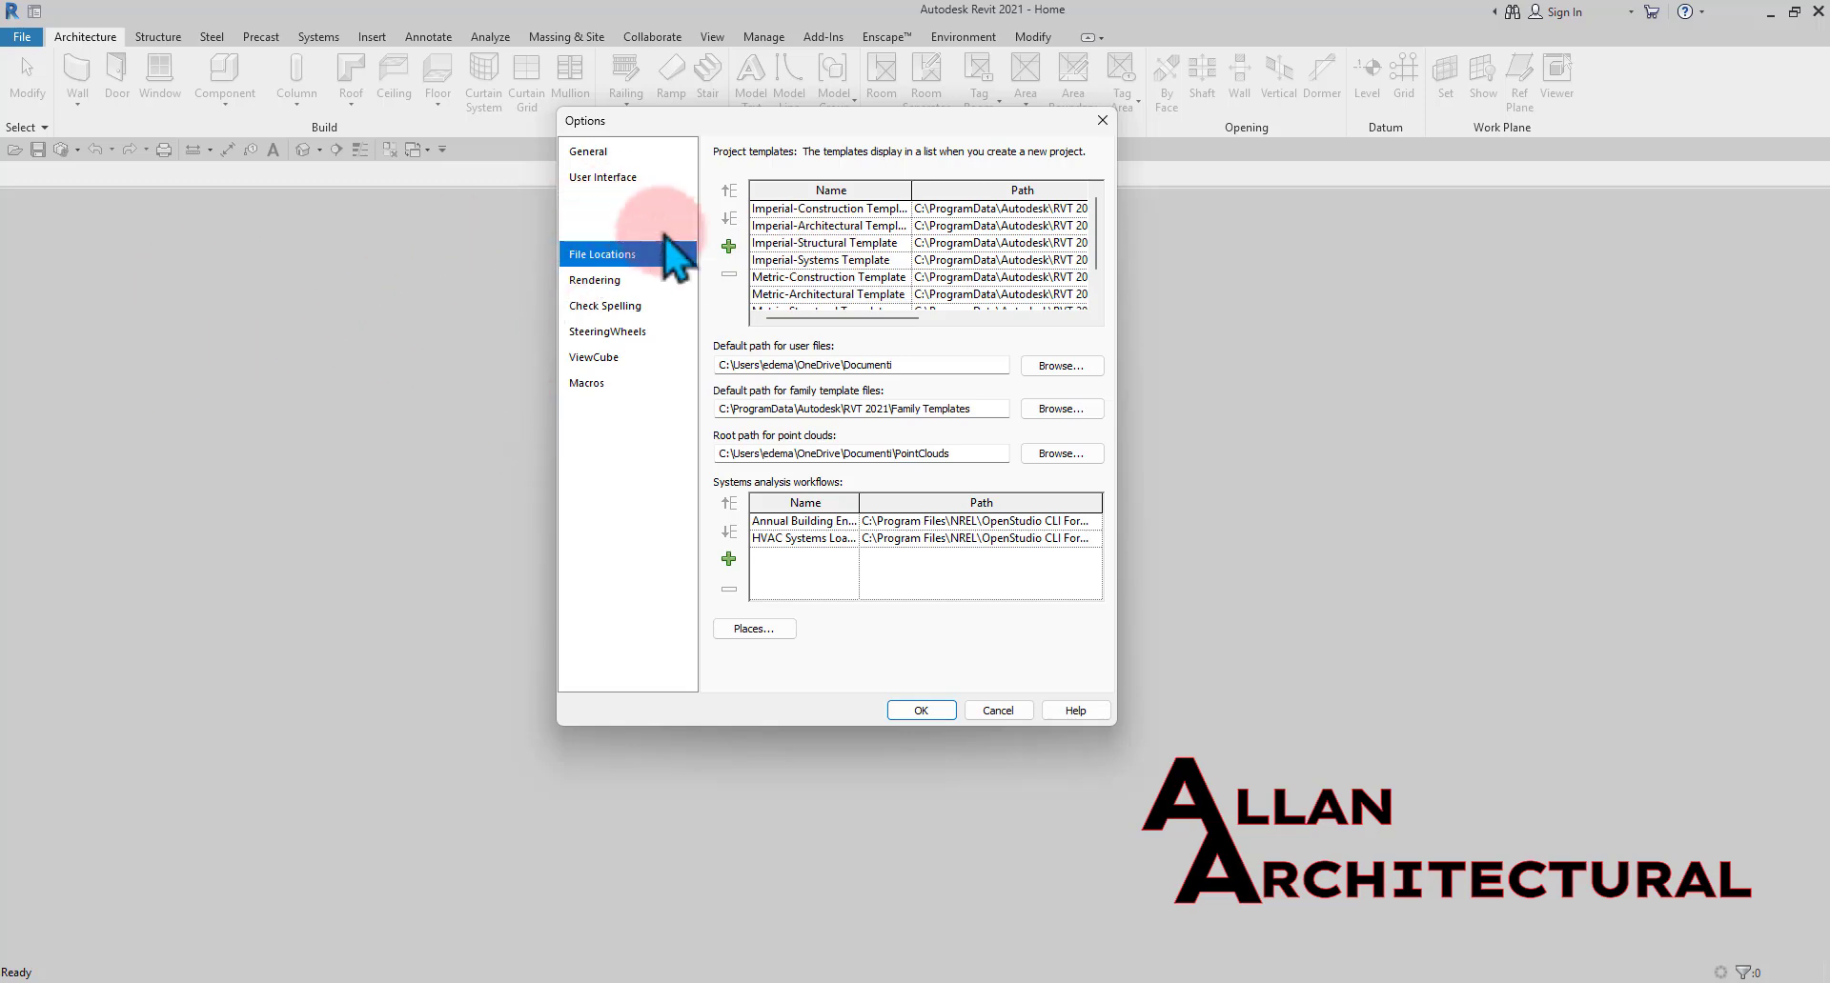
Add AA TEMPLATE.rte from the Documents folder to the project templates list
left_click(729, 249)
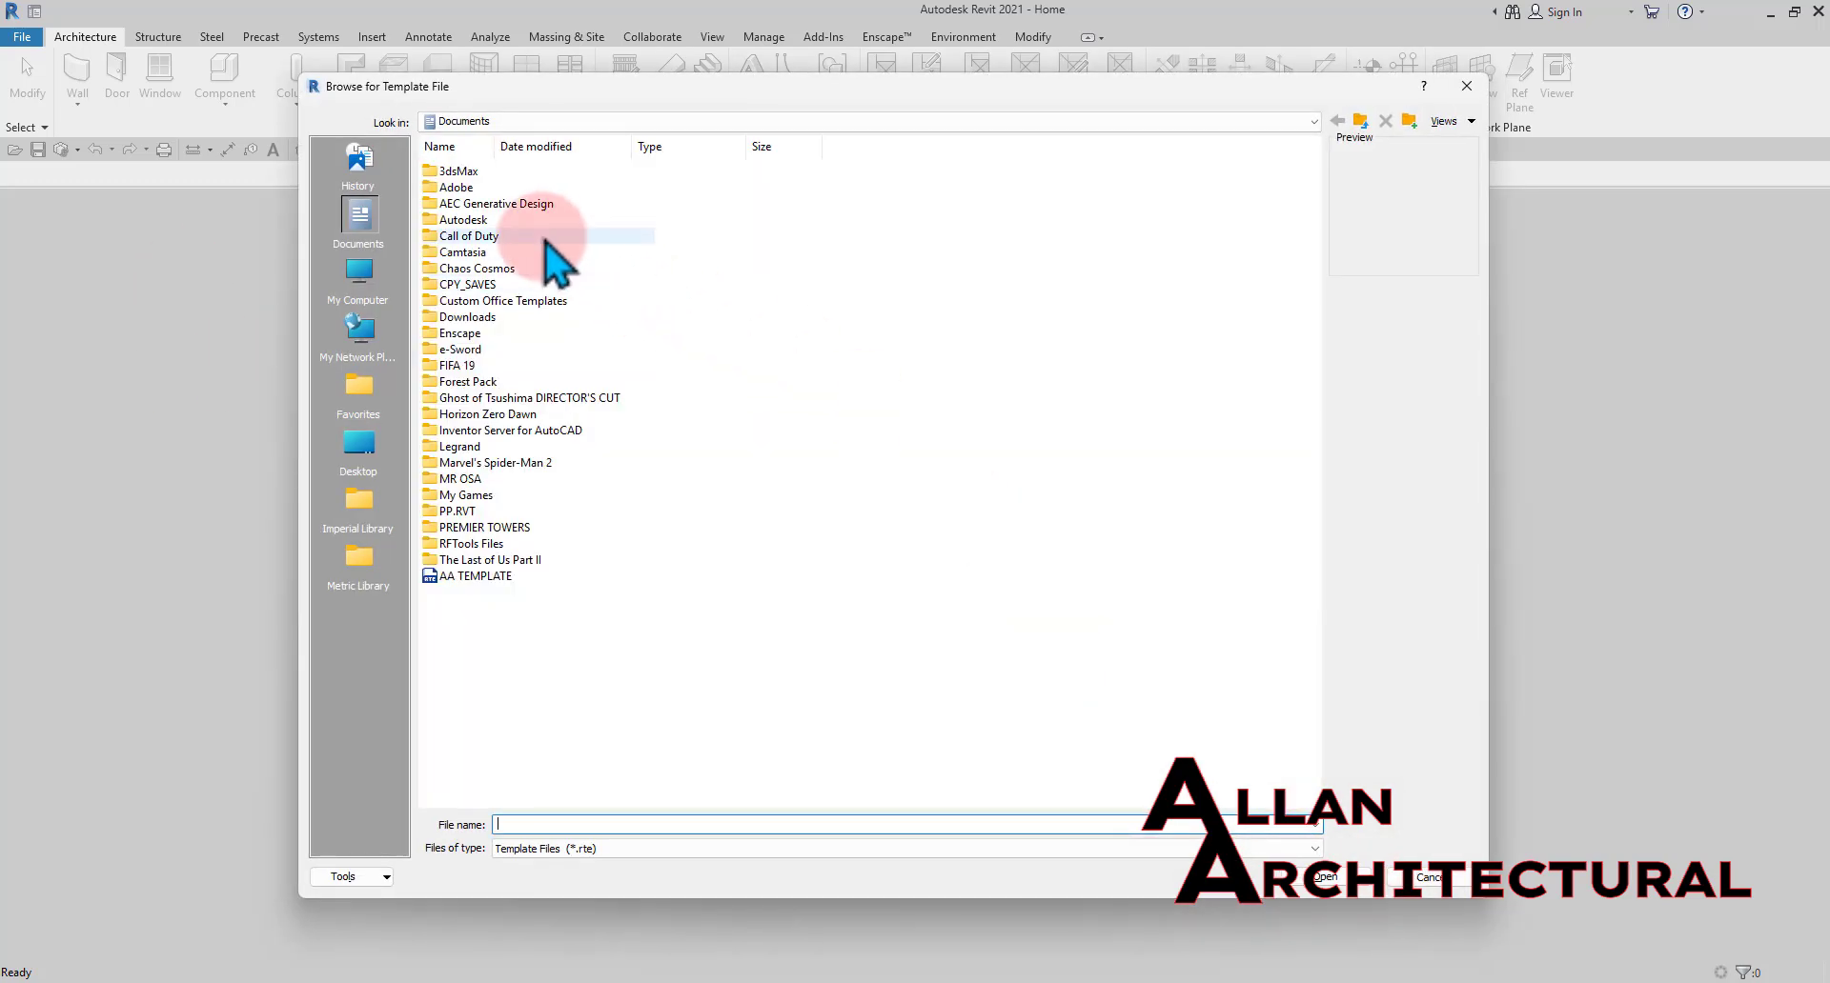
left_click(360, 448)
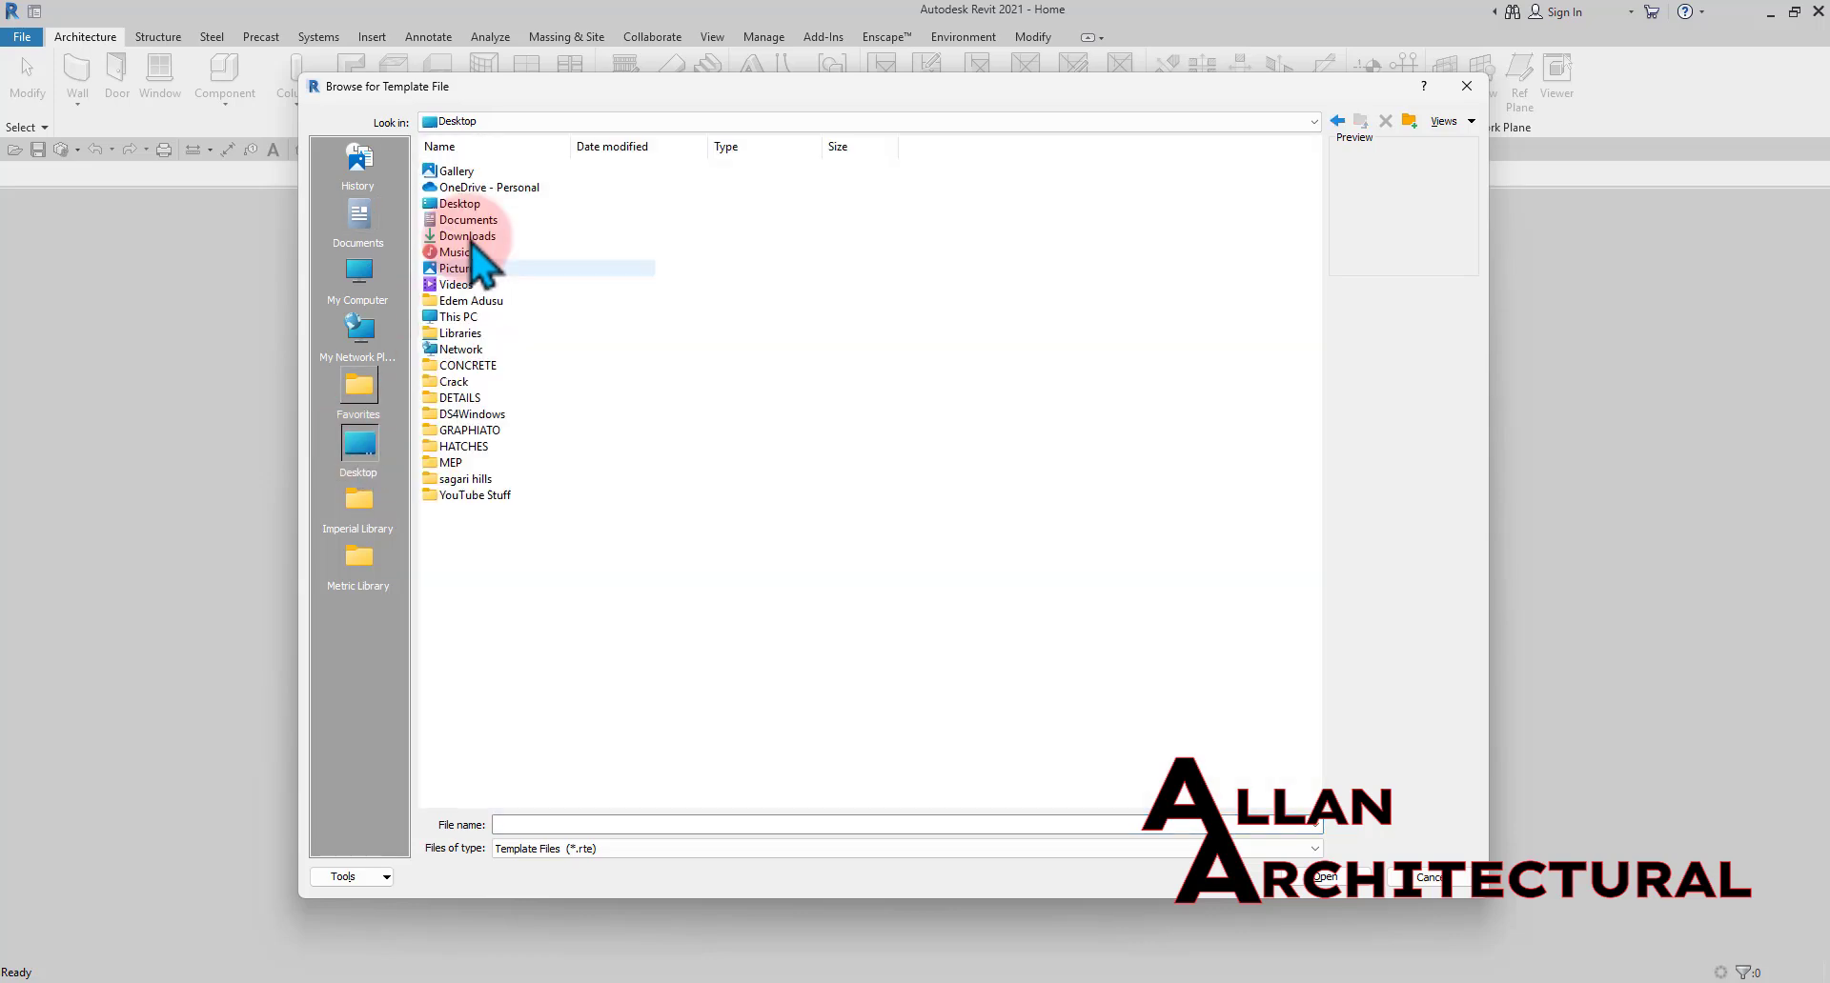
double_click(481, 215)
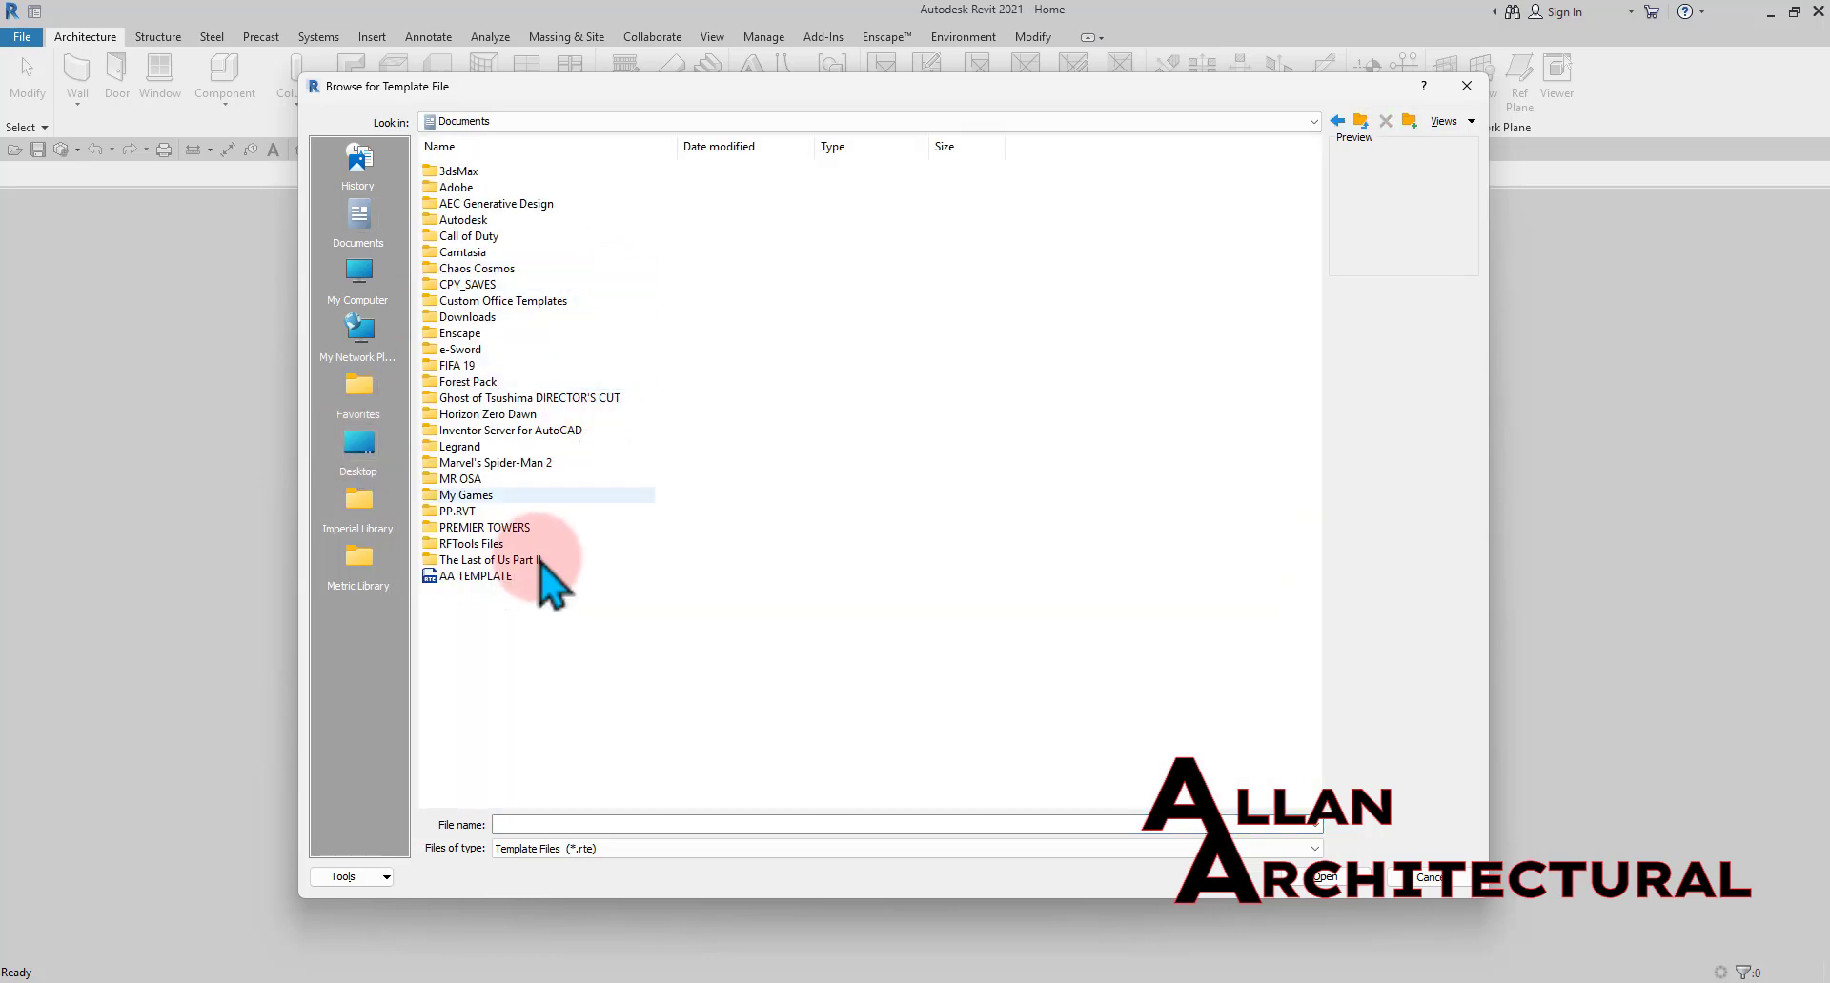
left_click(475, 576)
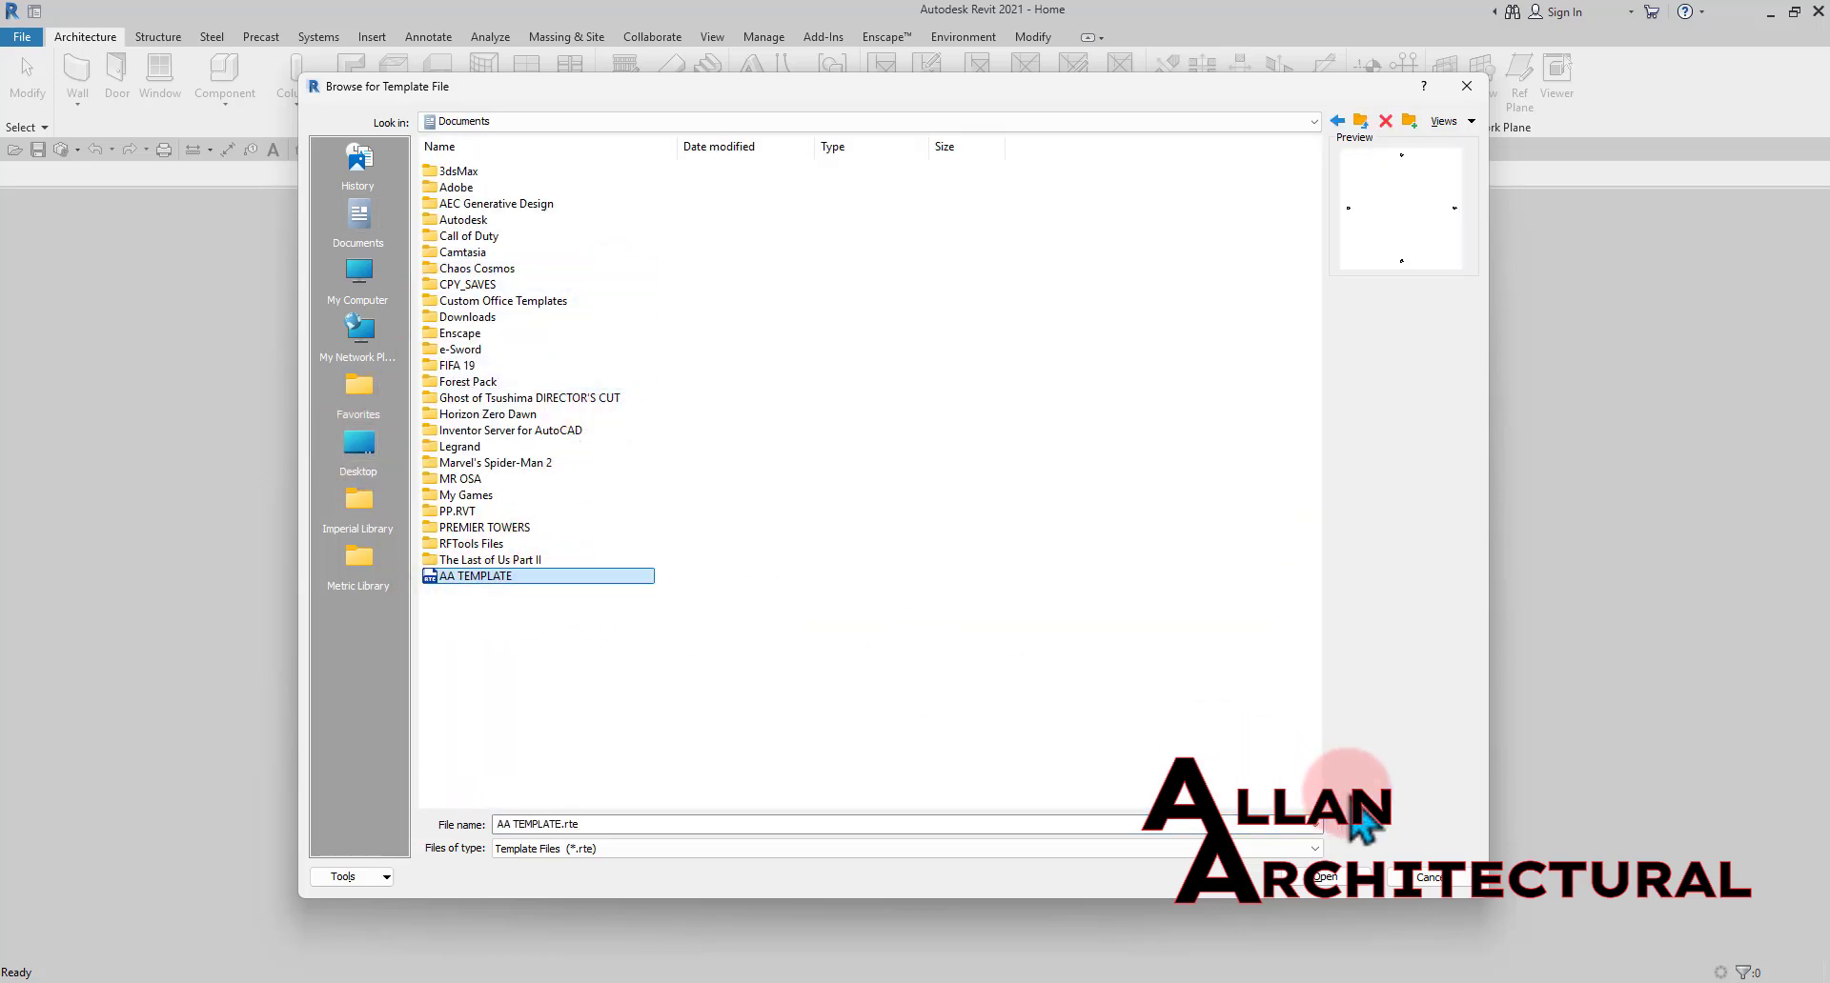
left_click(1323, 877)
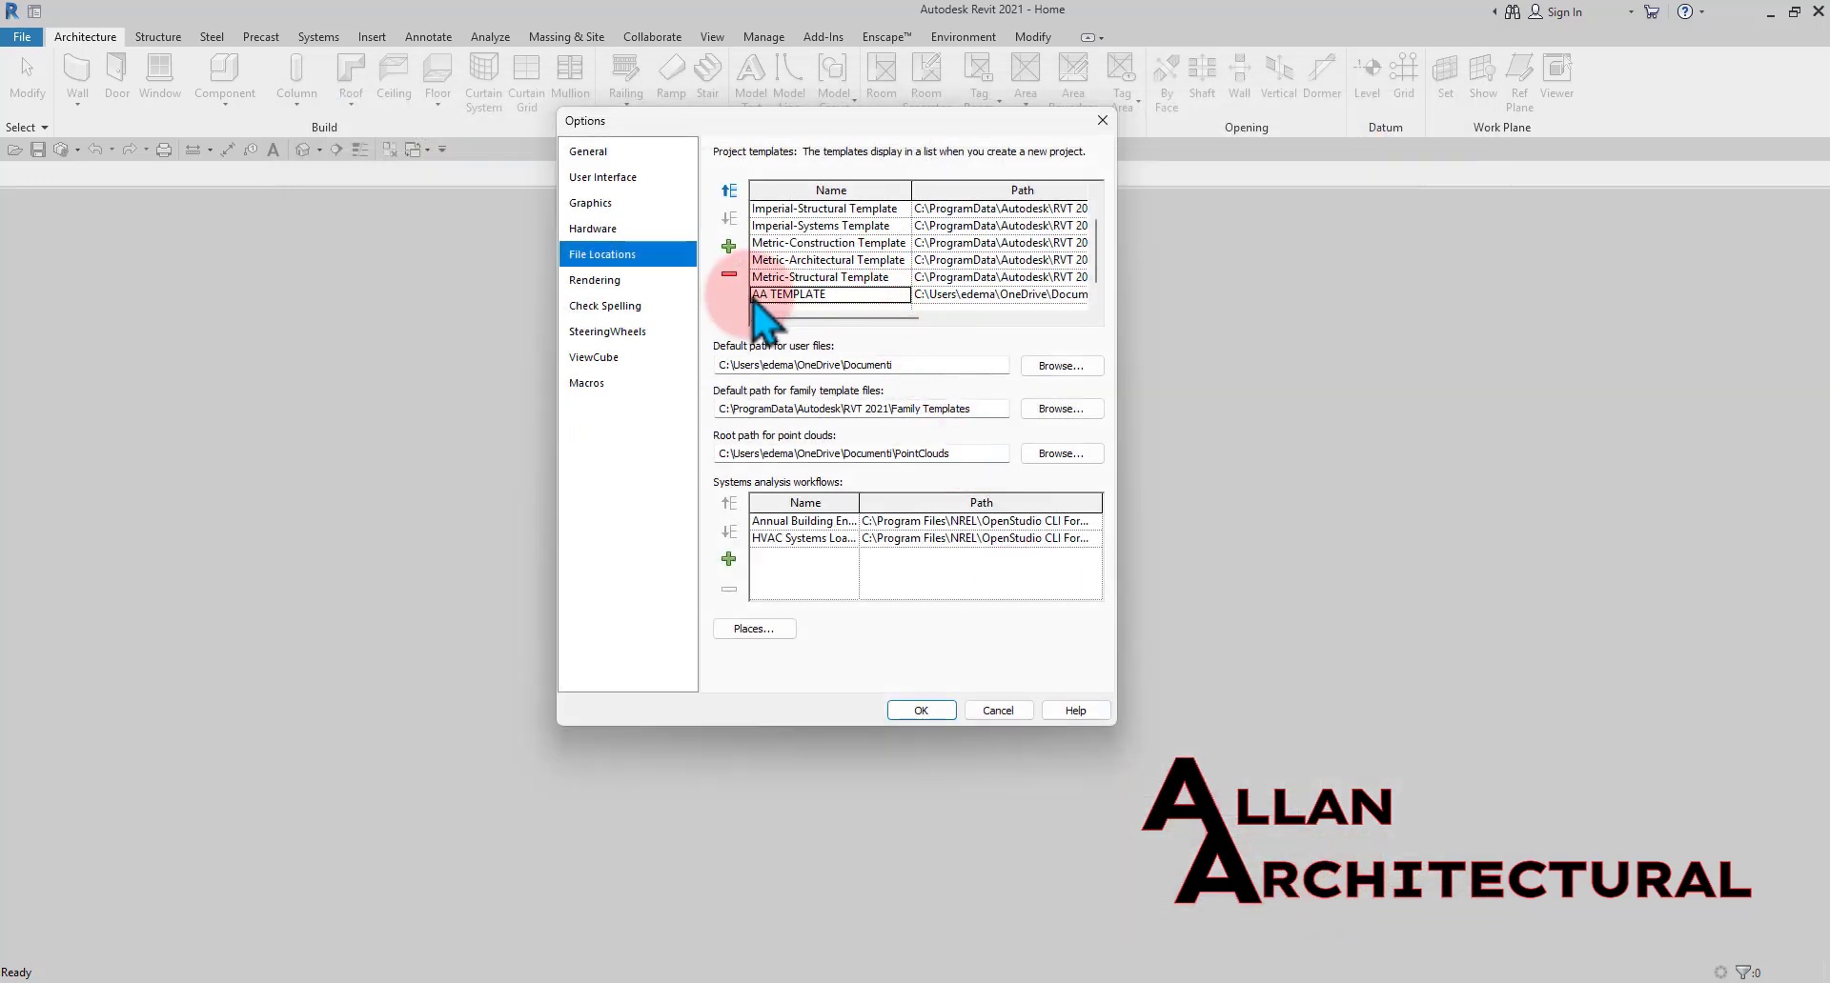
Move AA TEMPLATE to the first position in the project templates list and save the program options
left_click(886, 295)
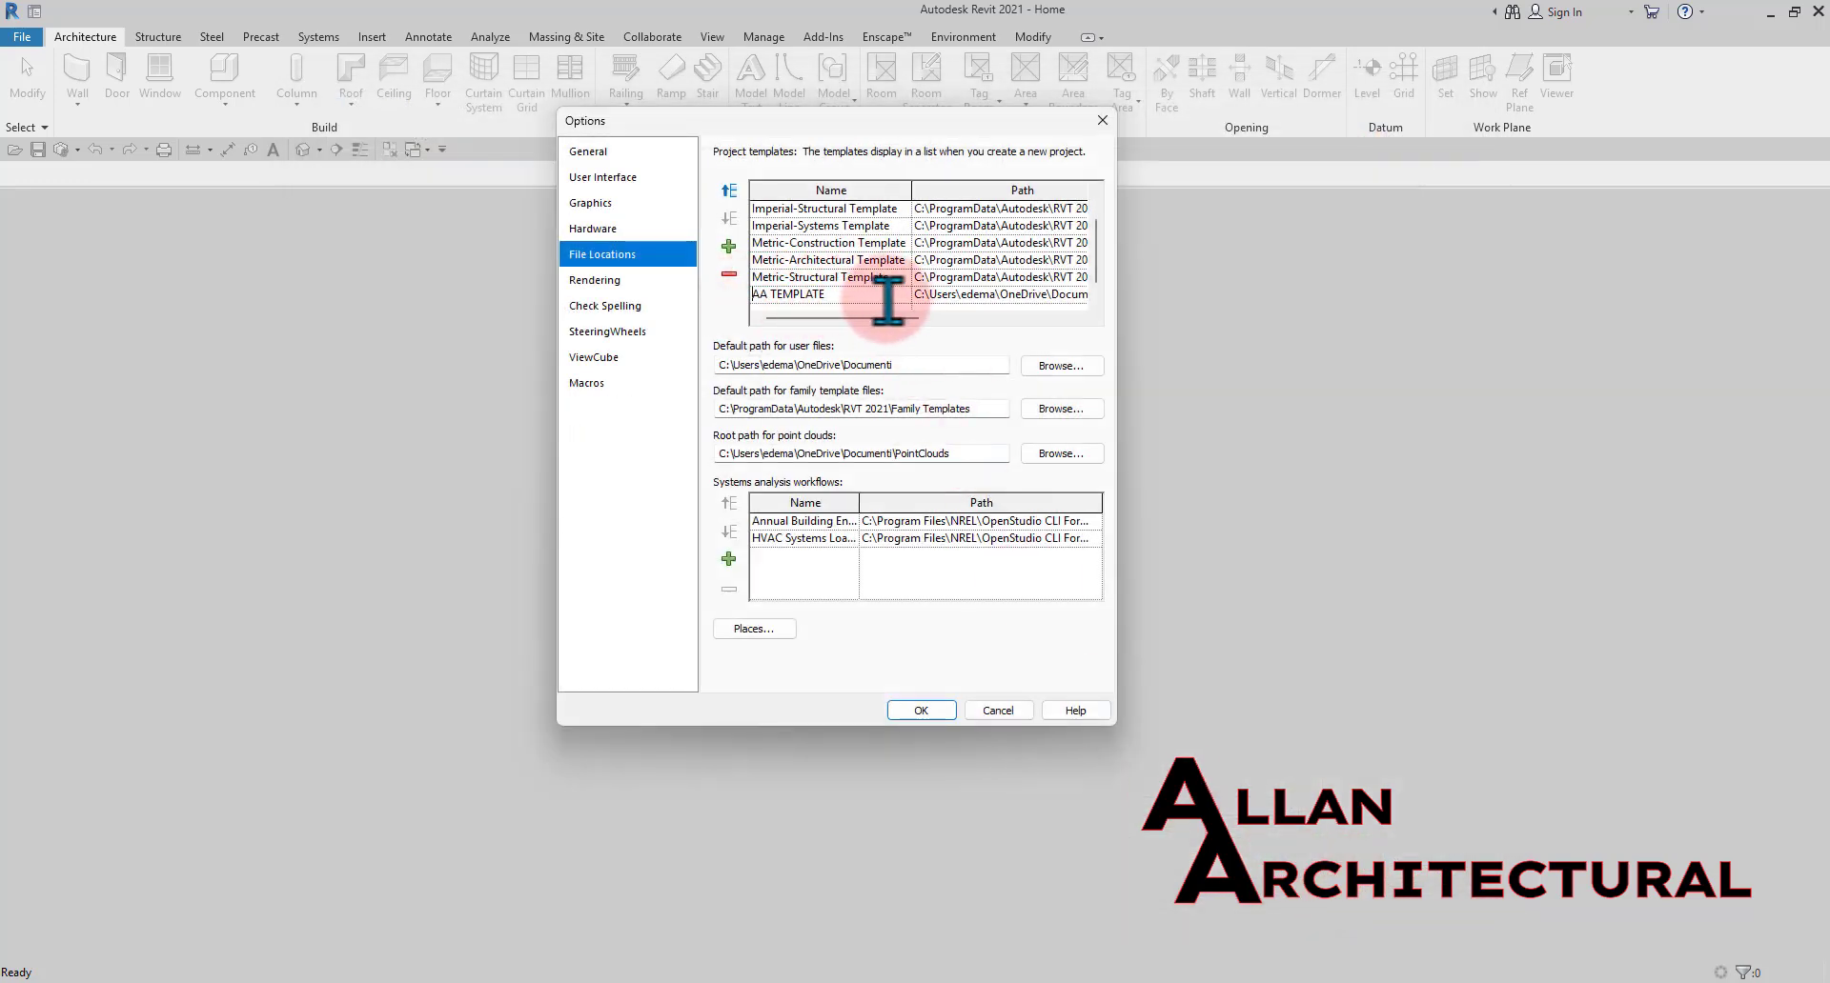
left_click(730, 194)
left_click(730, 195)
left_click(729, 195)
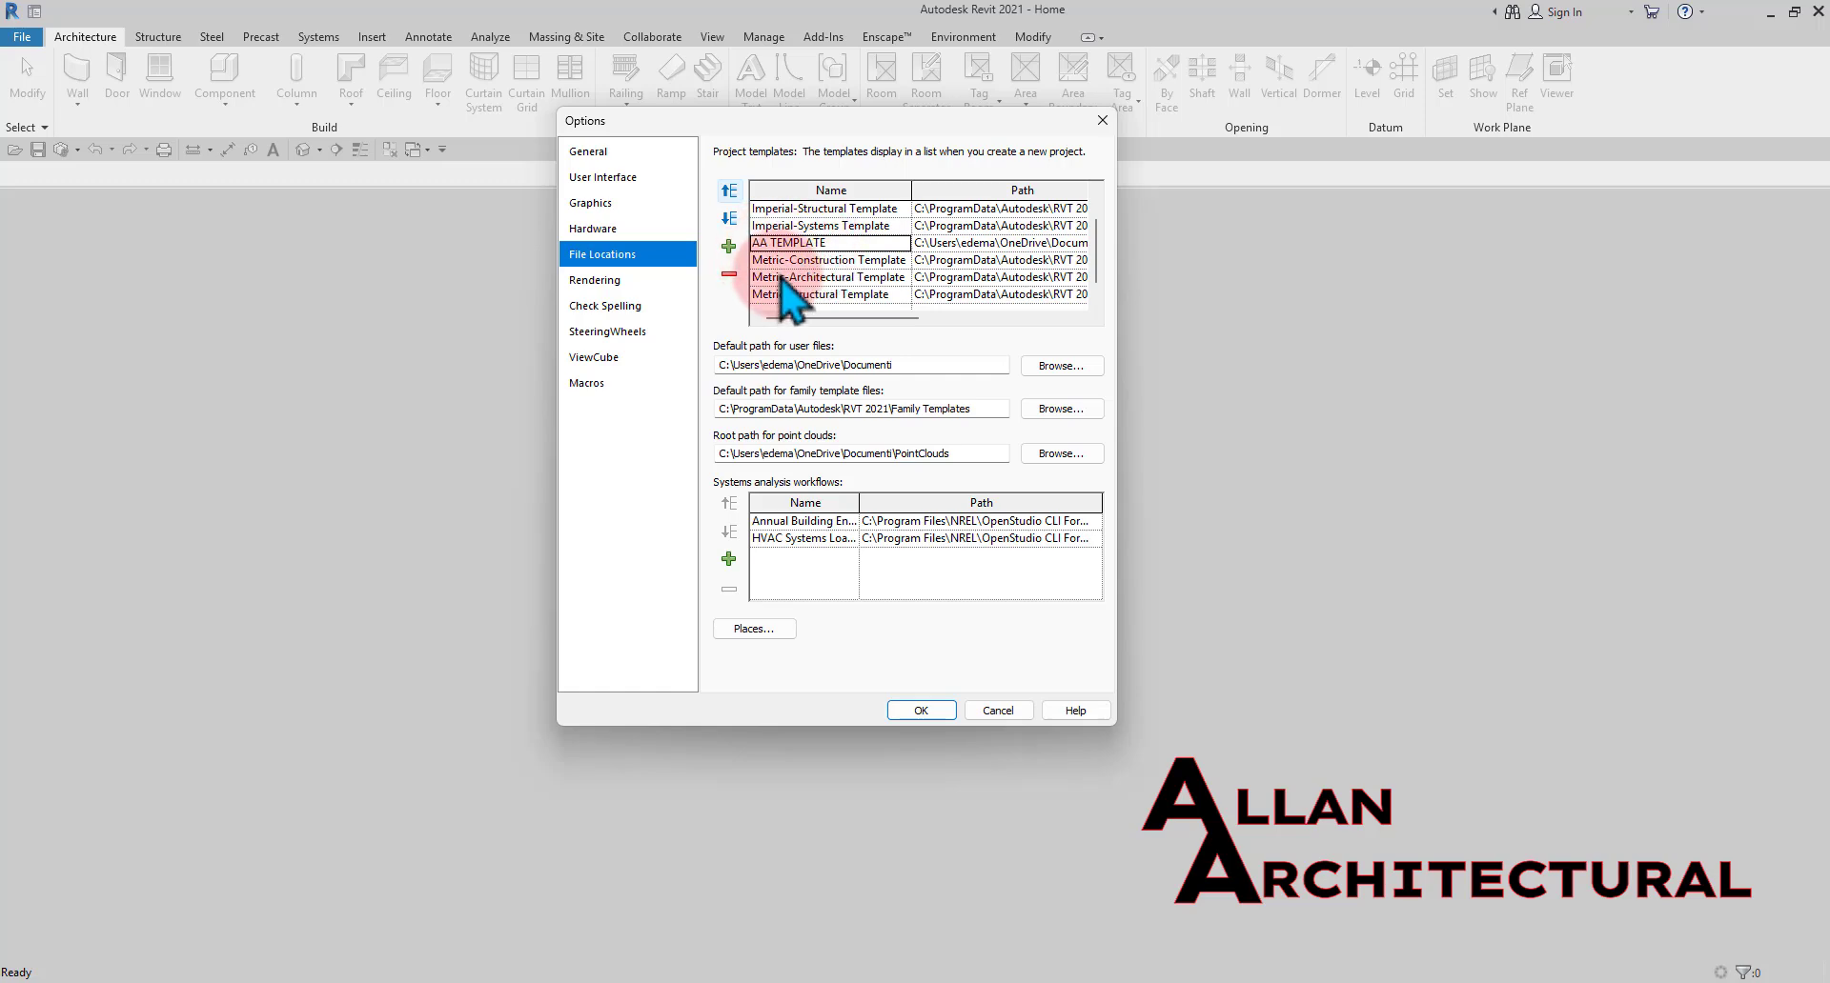
left_click(738, 194)
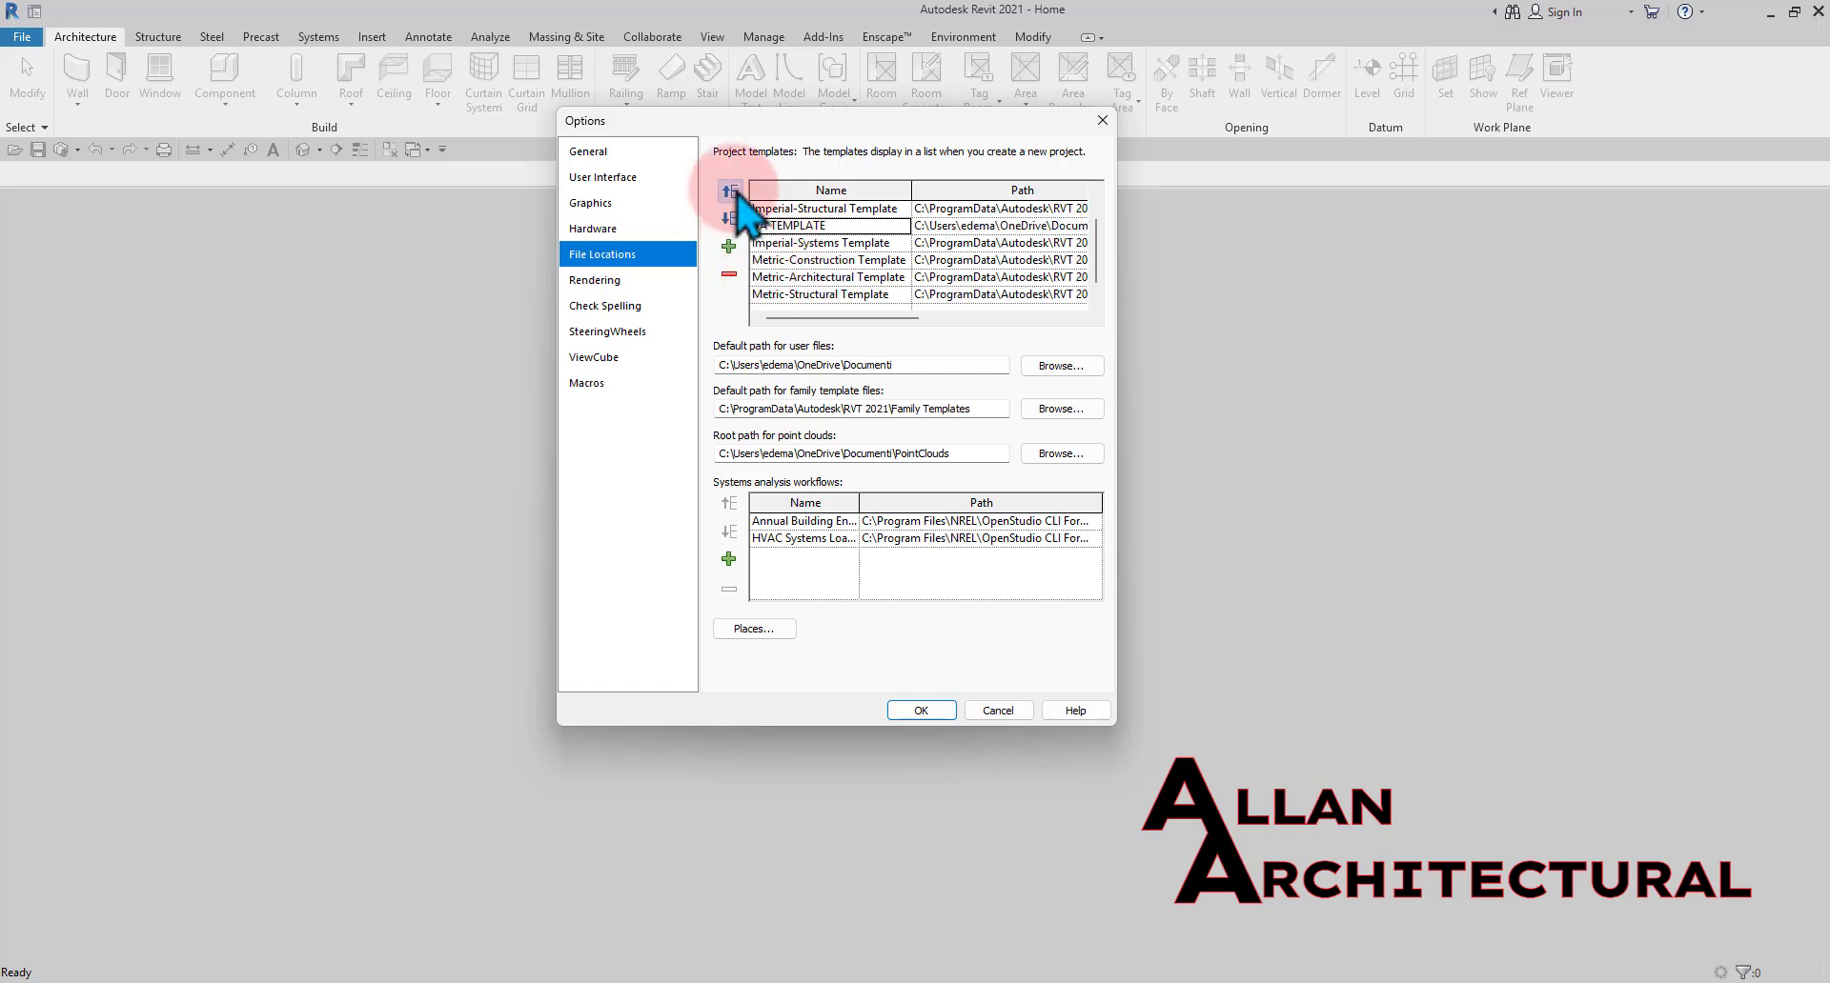
left_click(729, 192)
left_click(730, 192)
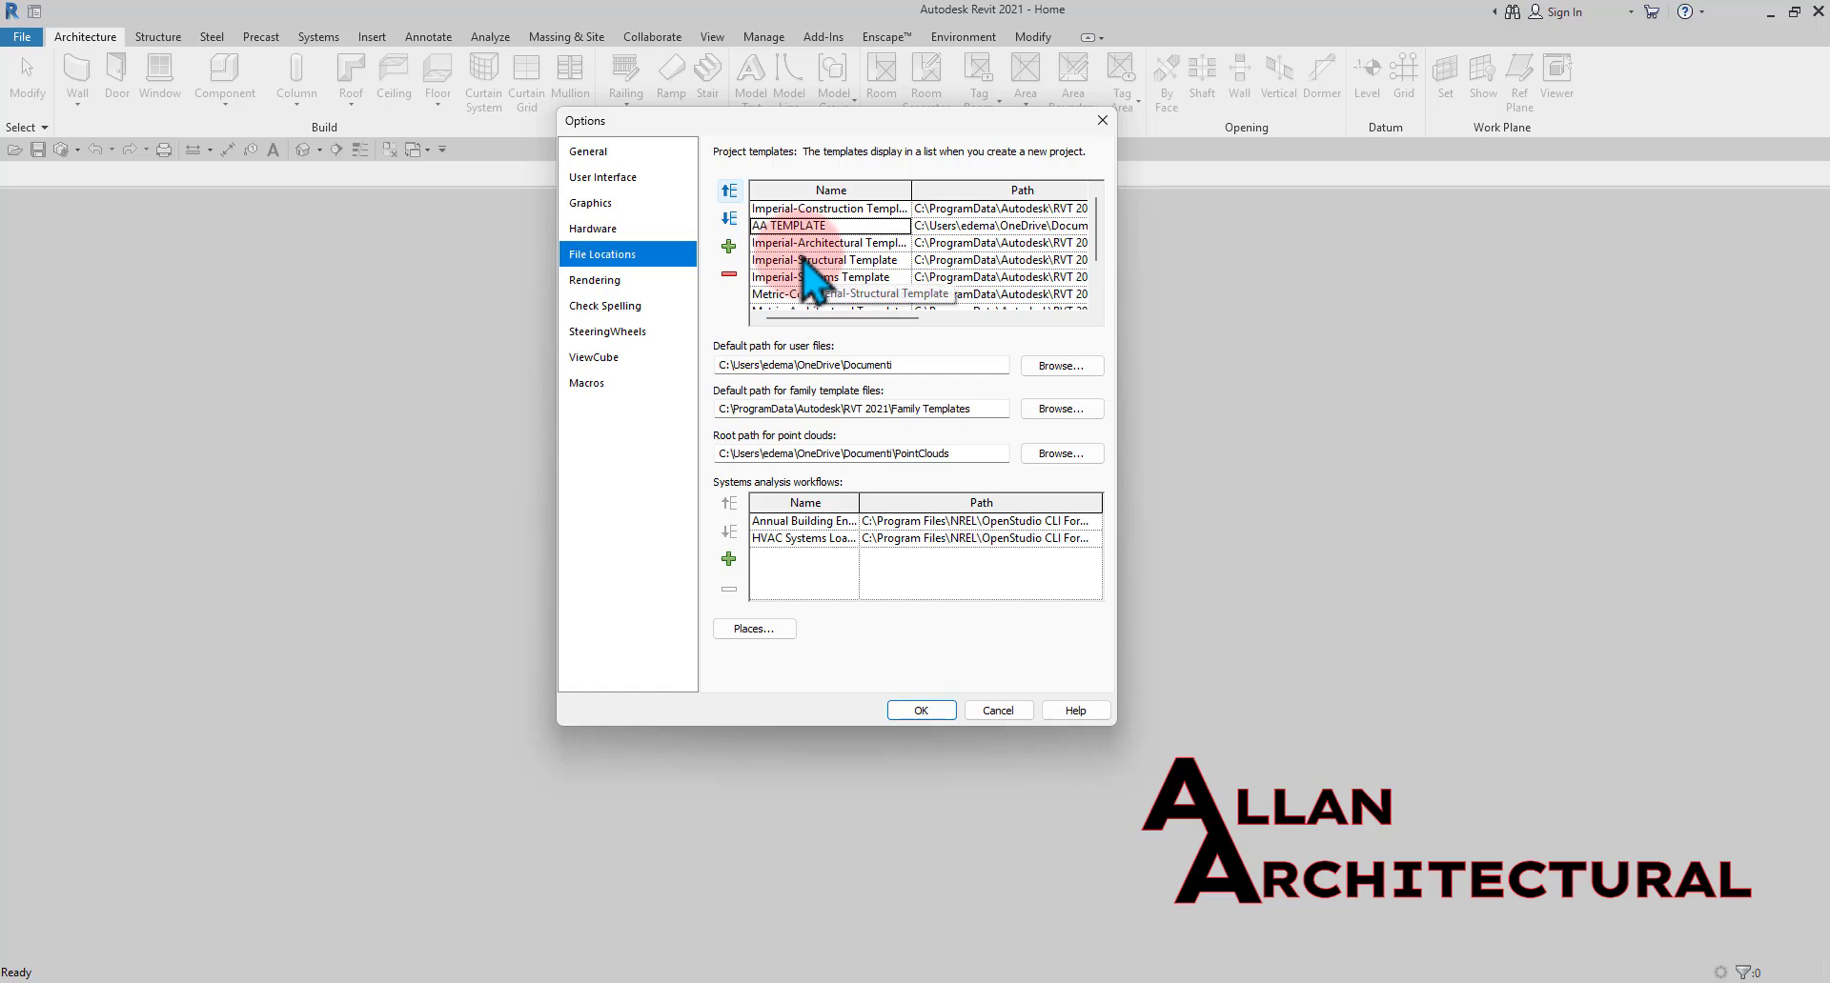
left_click(731, 192)
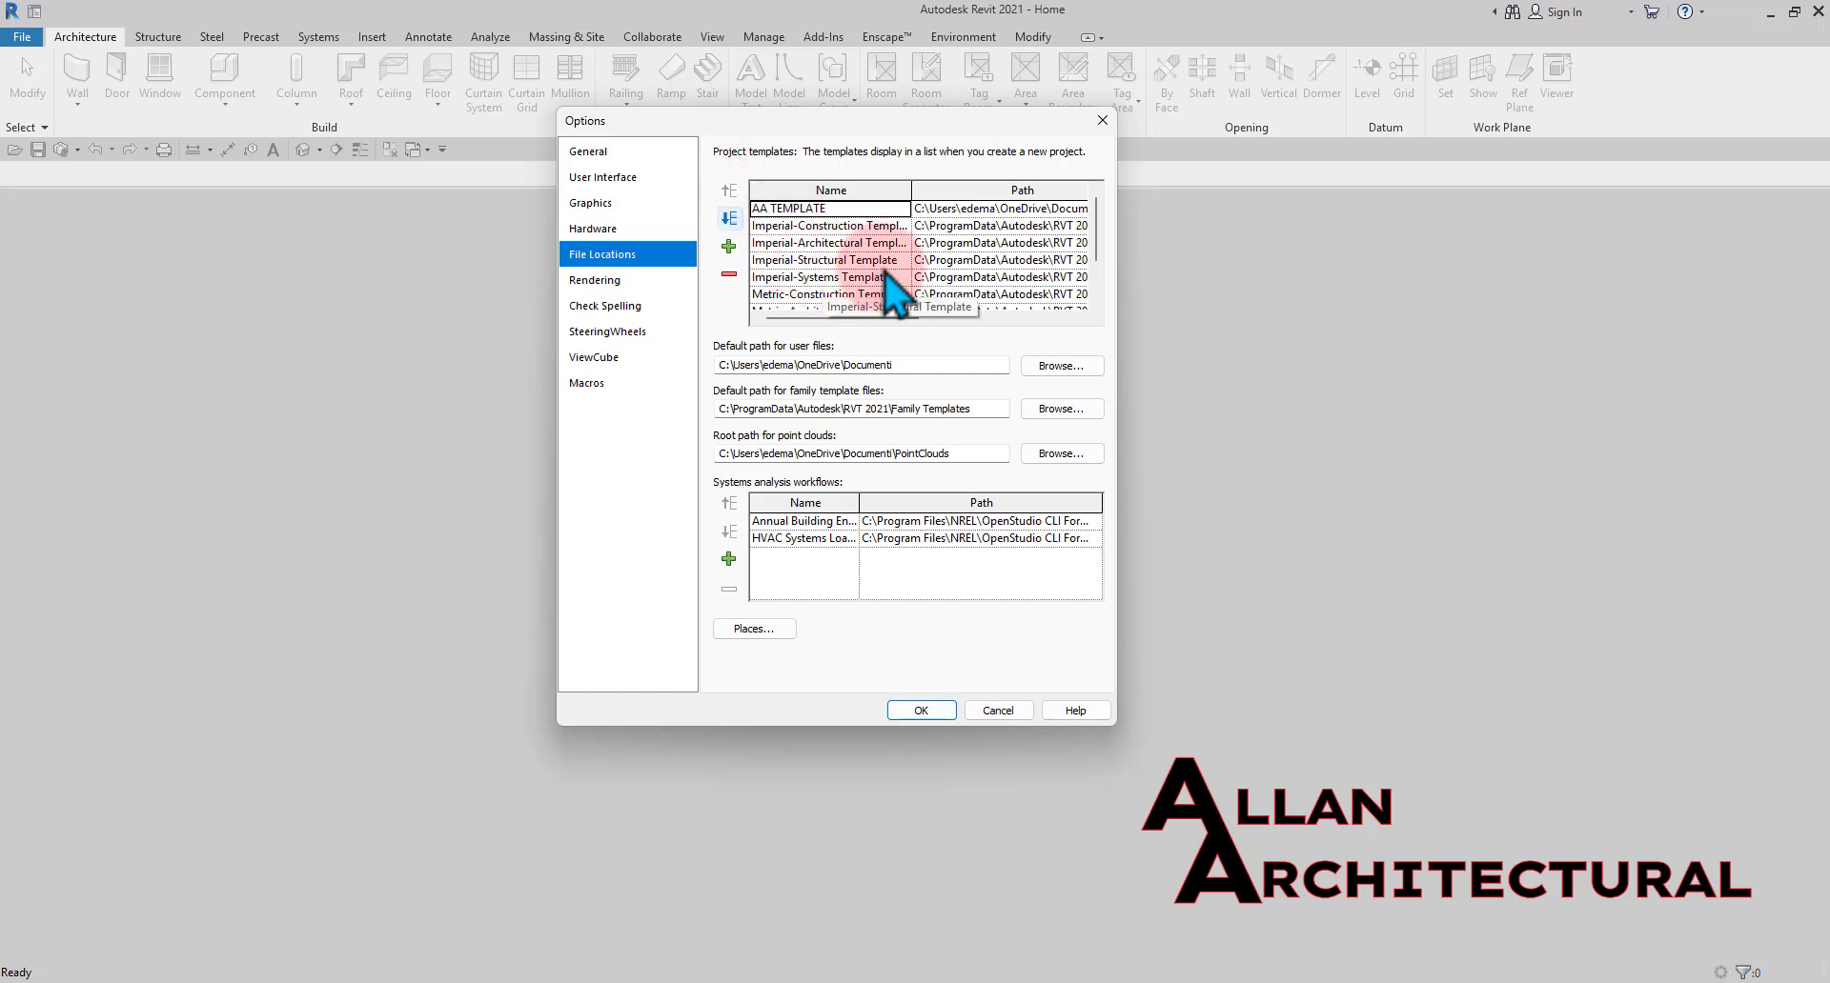
left_click(991, 716)
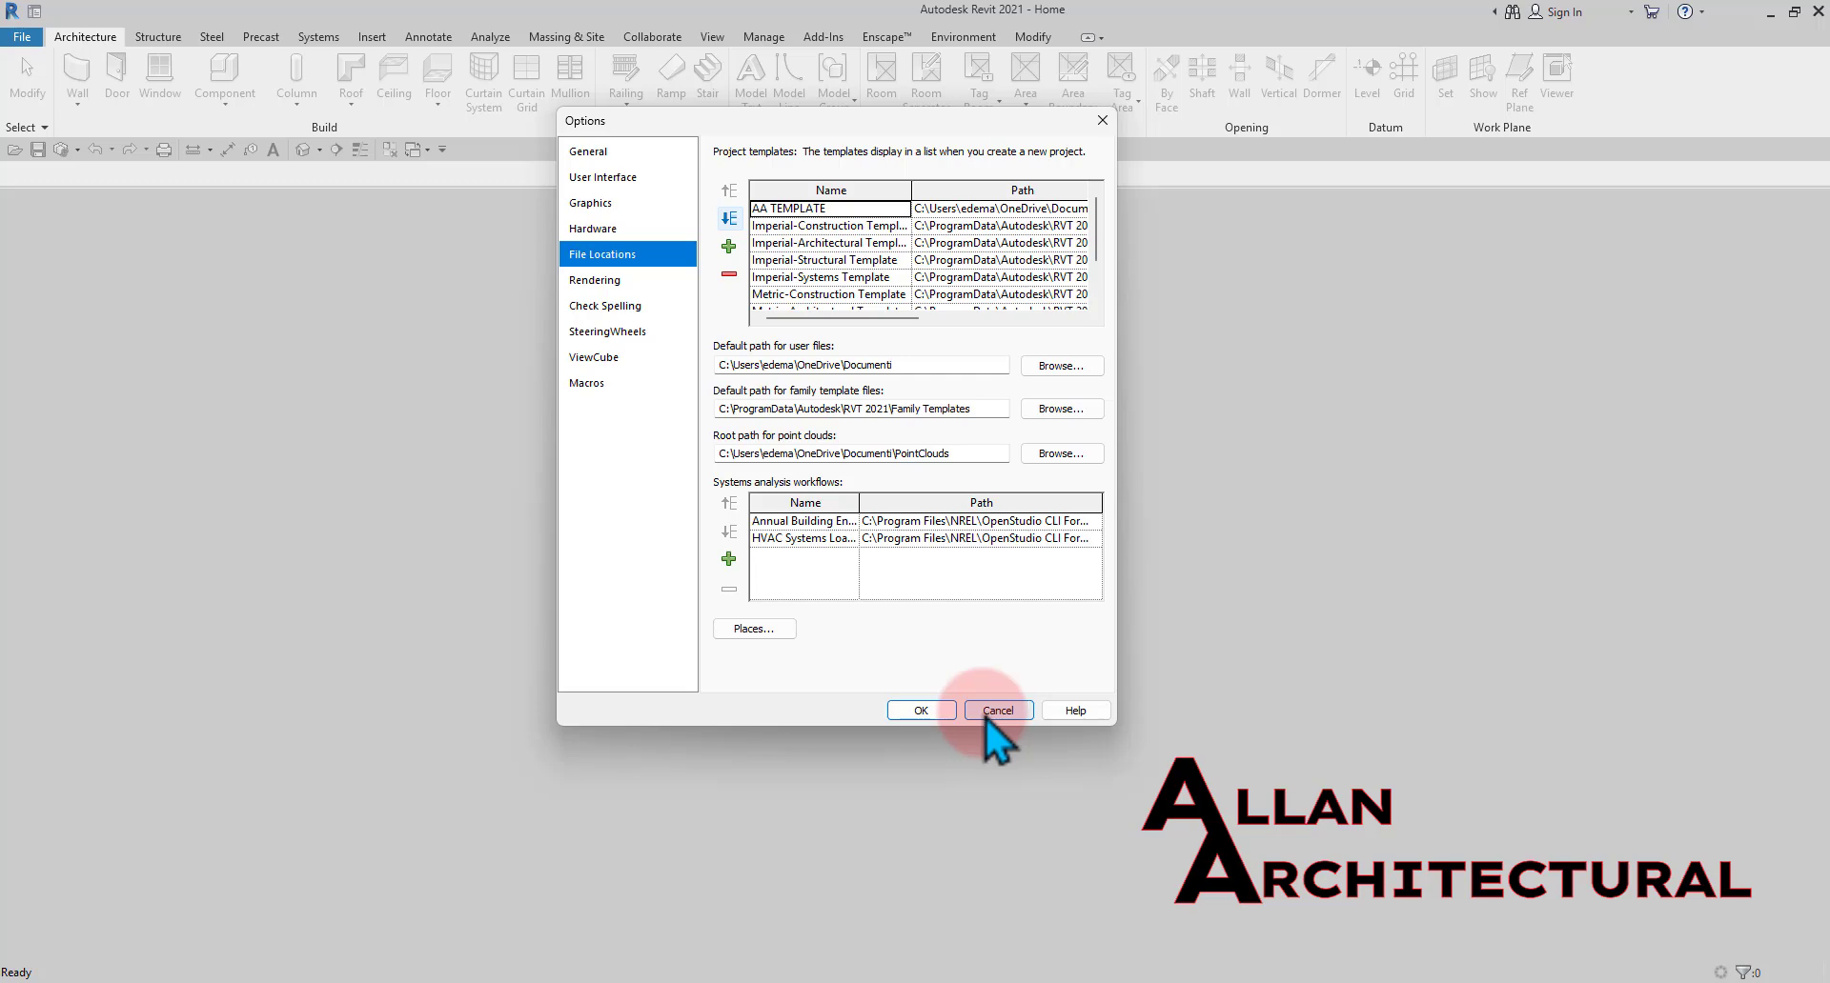
left_click(932, 717)
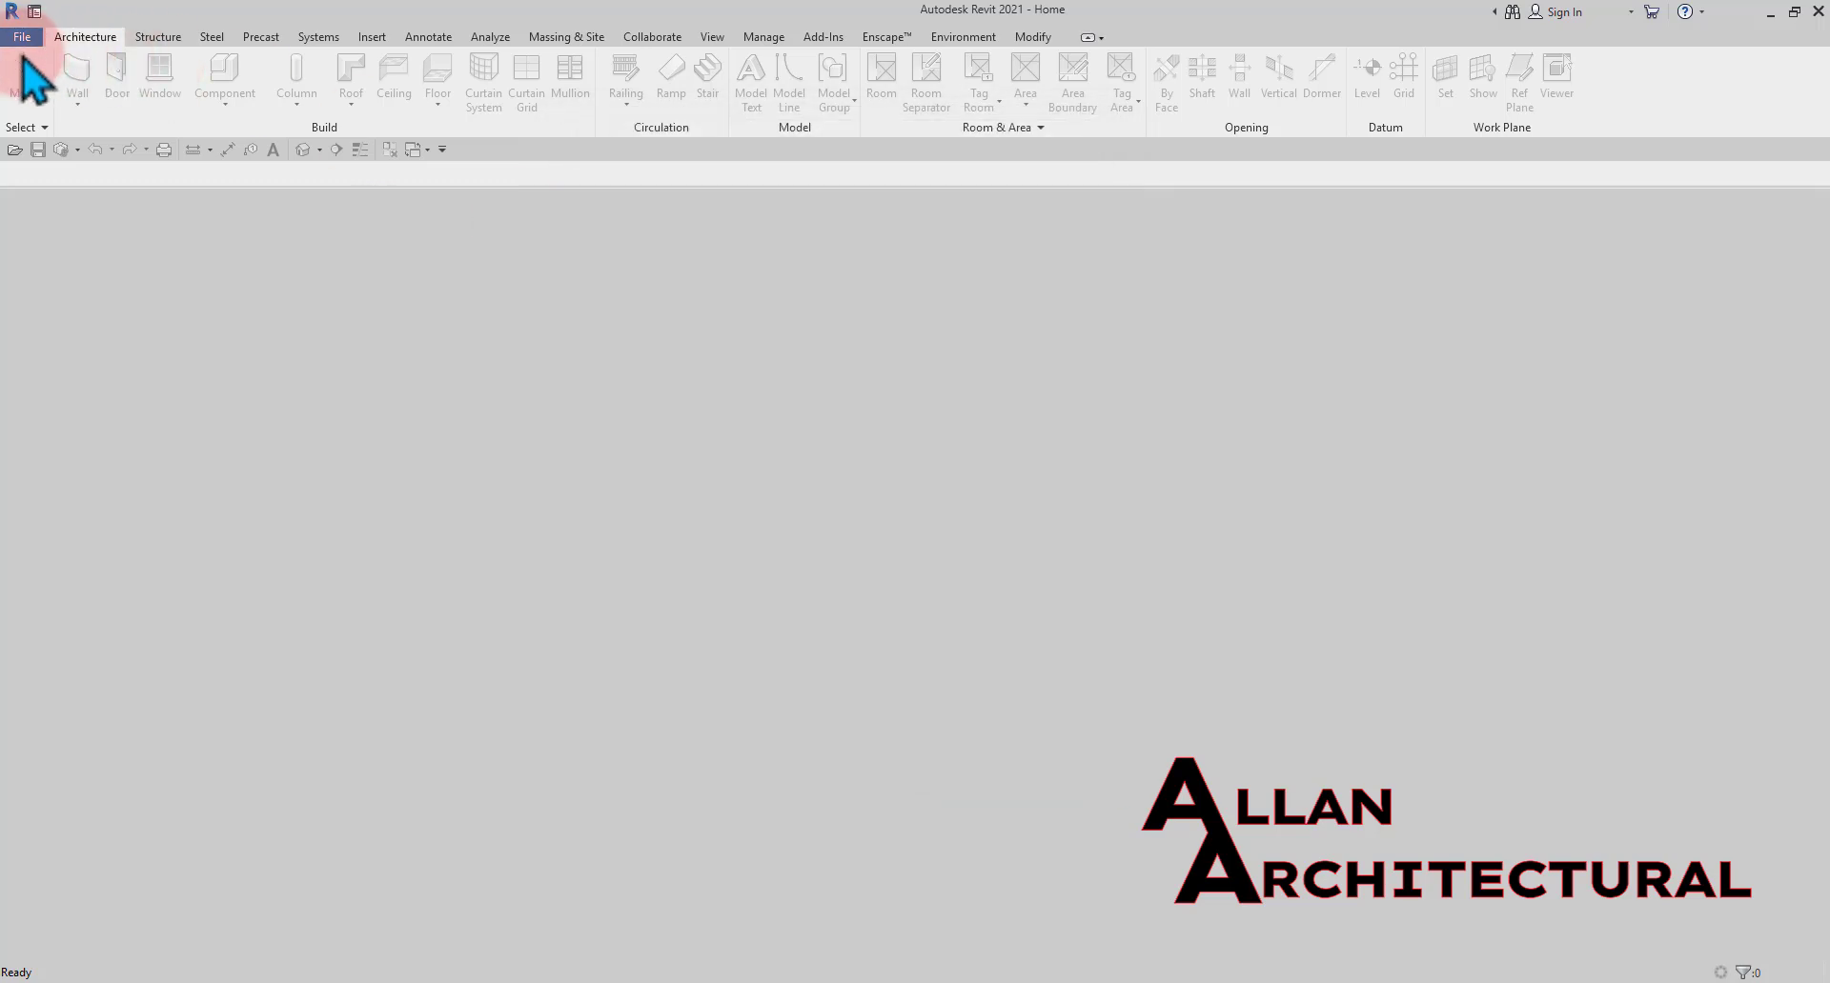
Create a new project based on the AA TEMPLATE template file
left_click(22, 15)
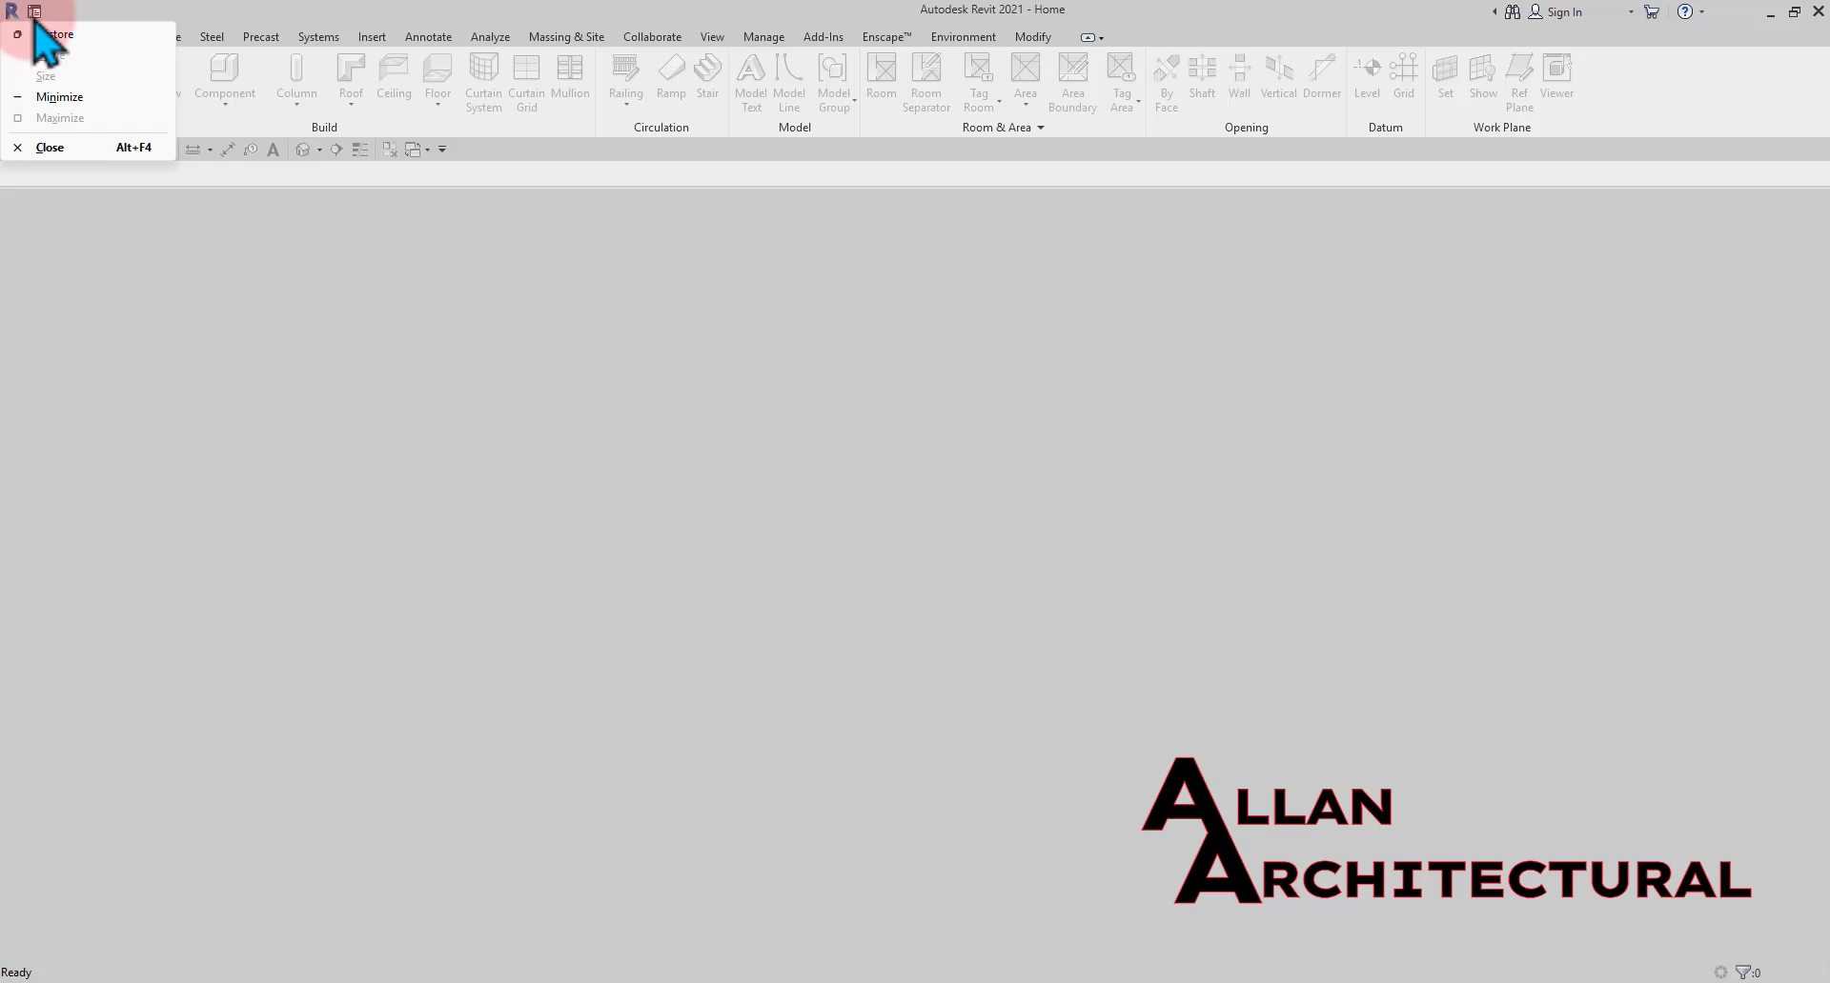
left_click(34, 11)
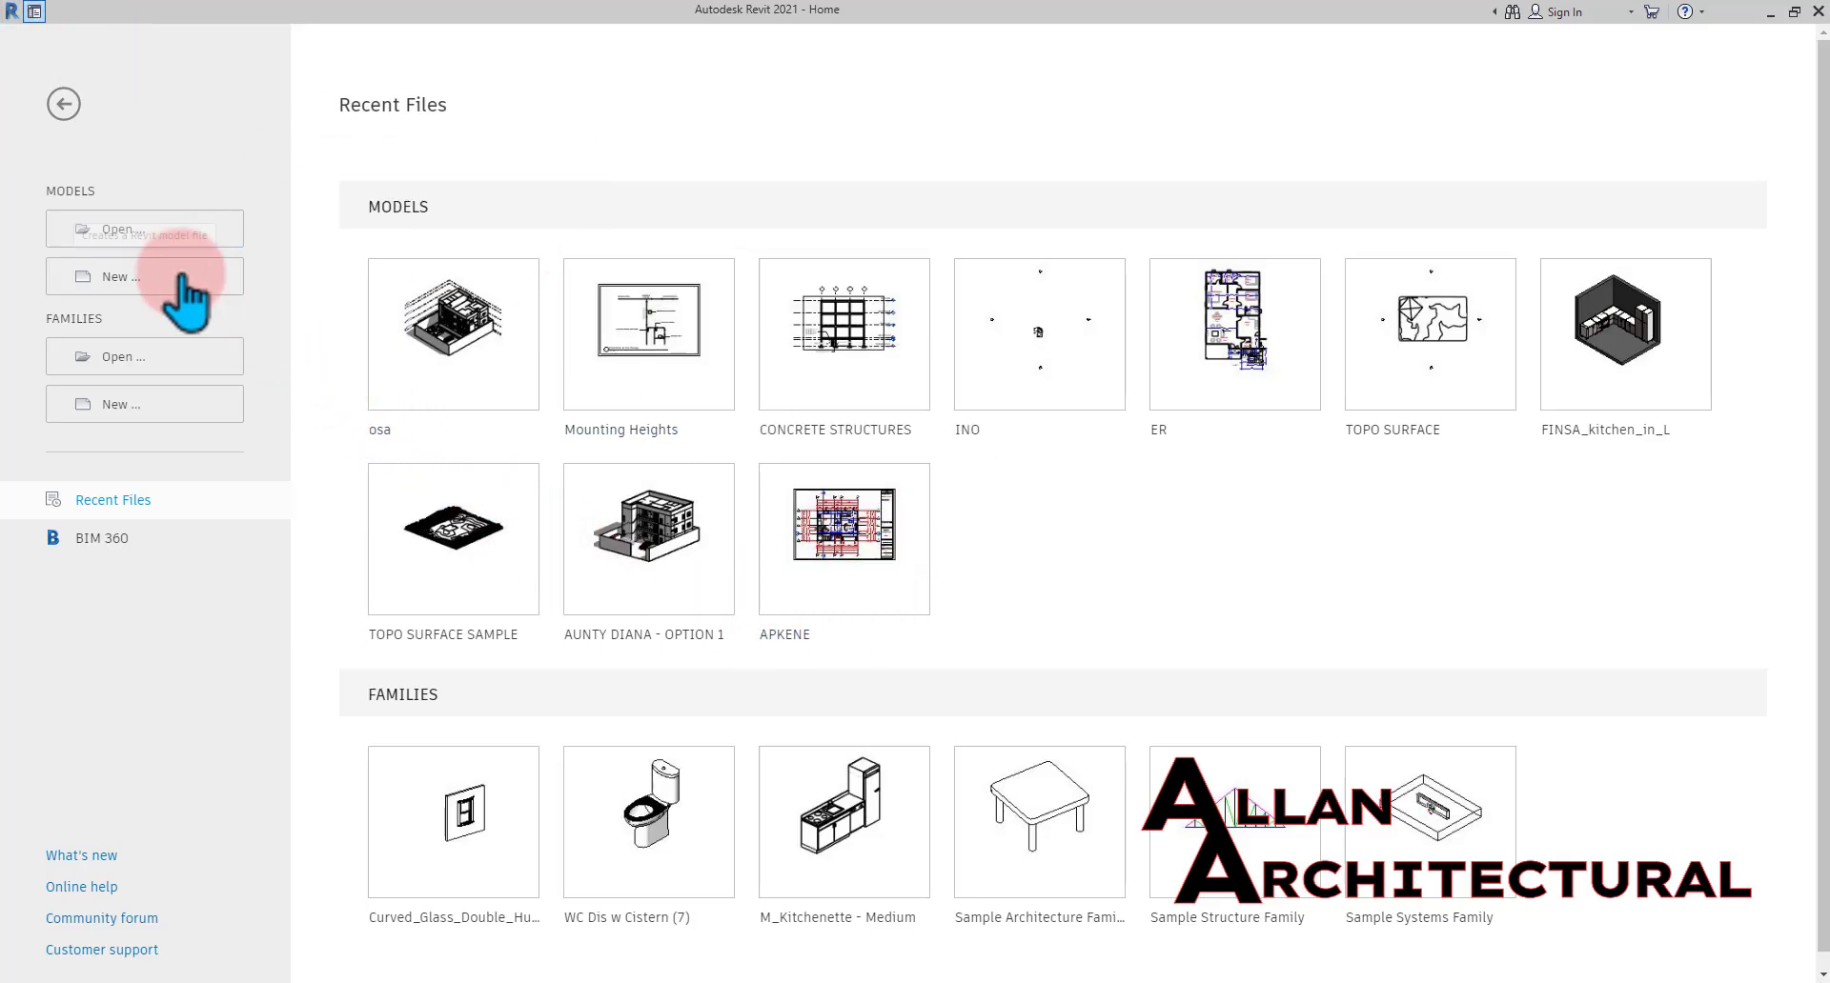
left_click(150, 279)
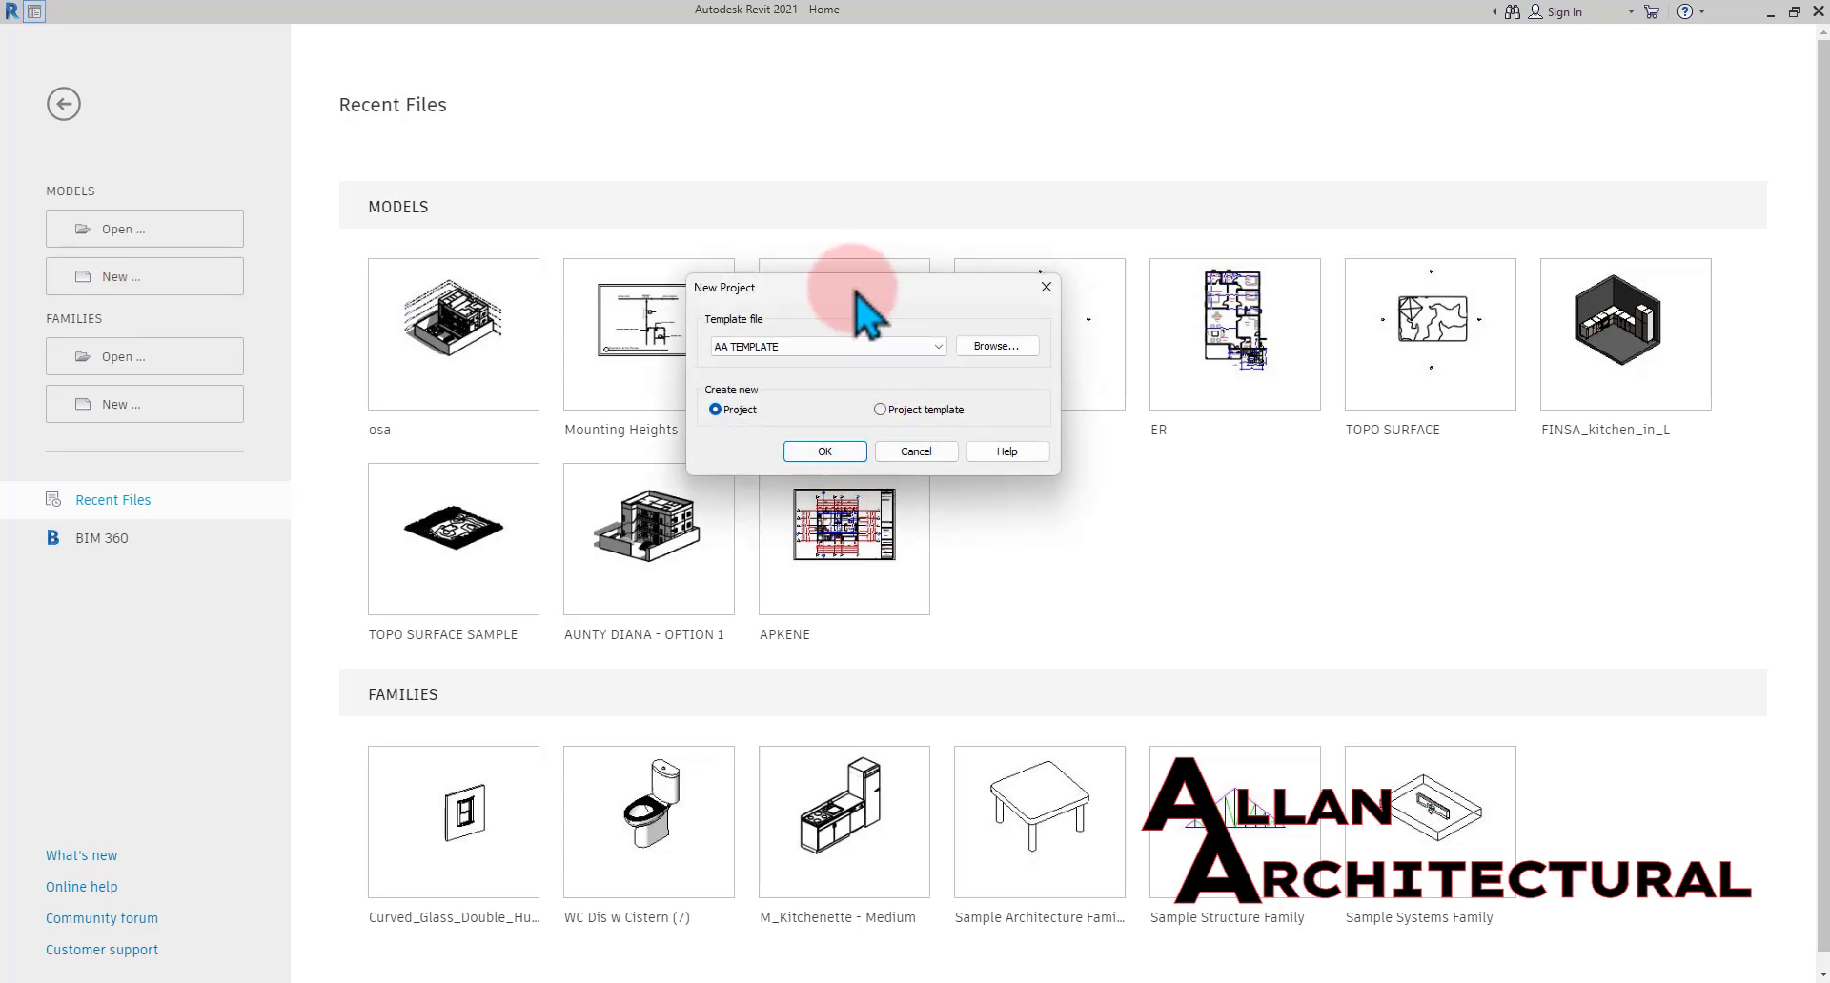
left_click_drag(856, 294, 972, 294)
left_click(882, 348)
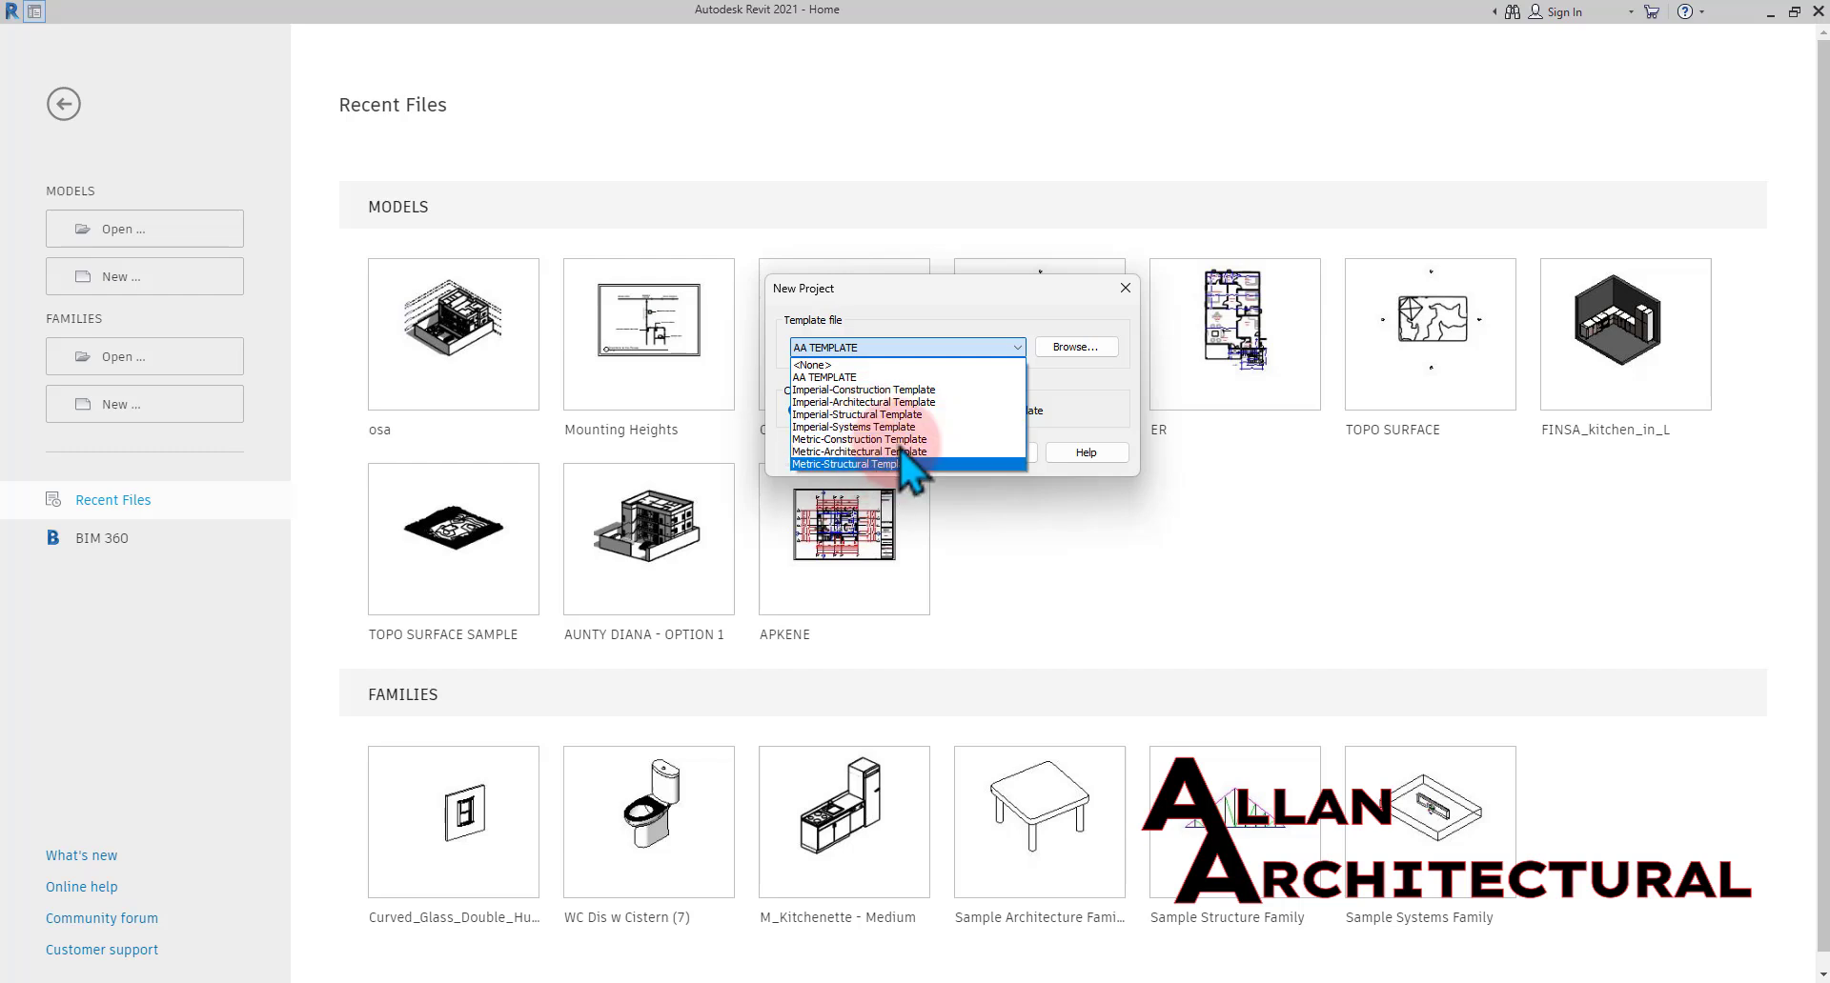
left_click(824, 379)
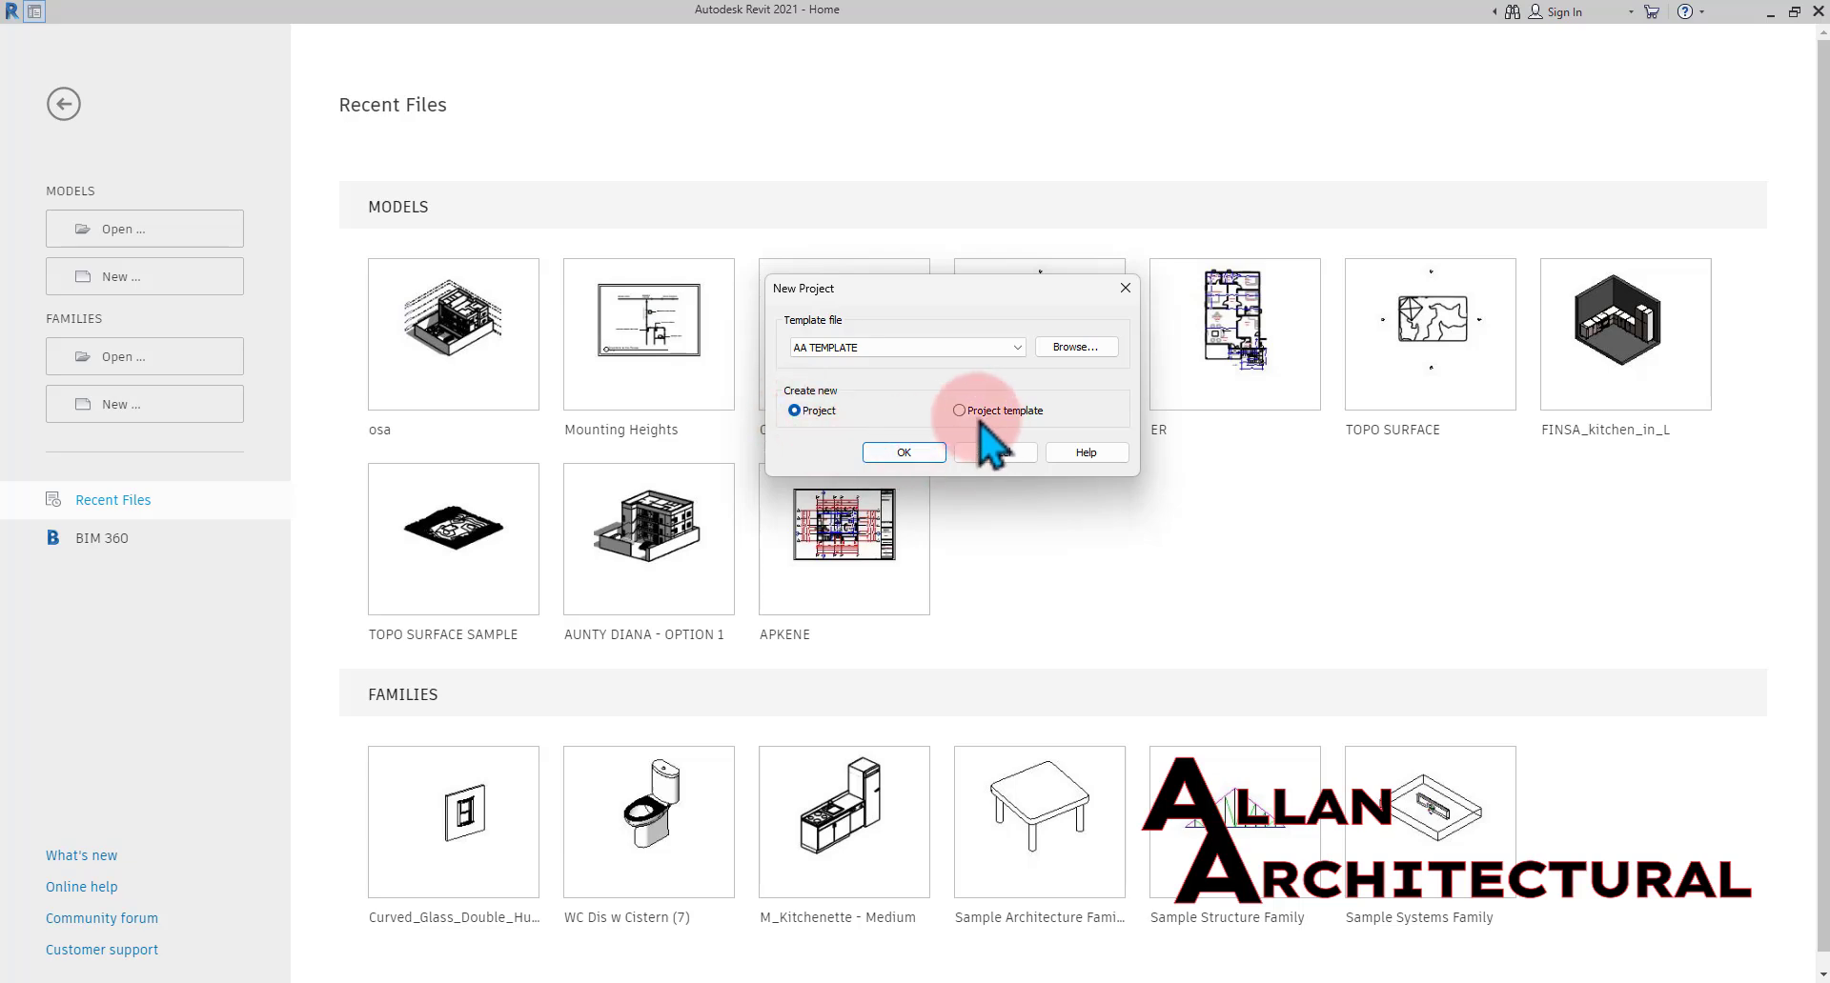
left_click(902, 454)
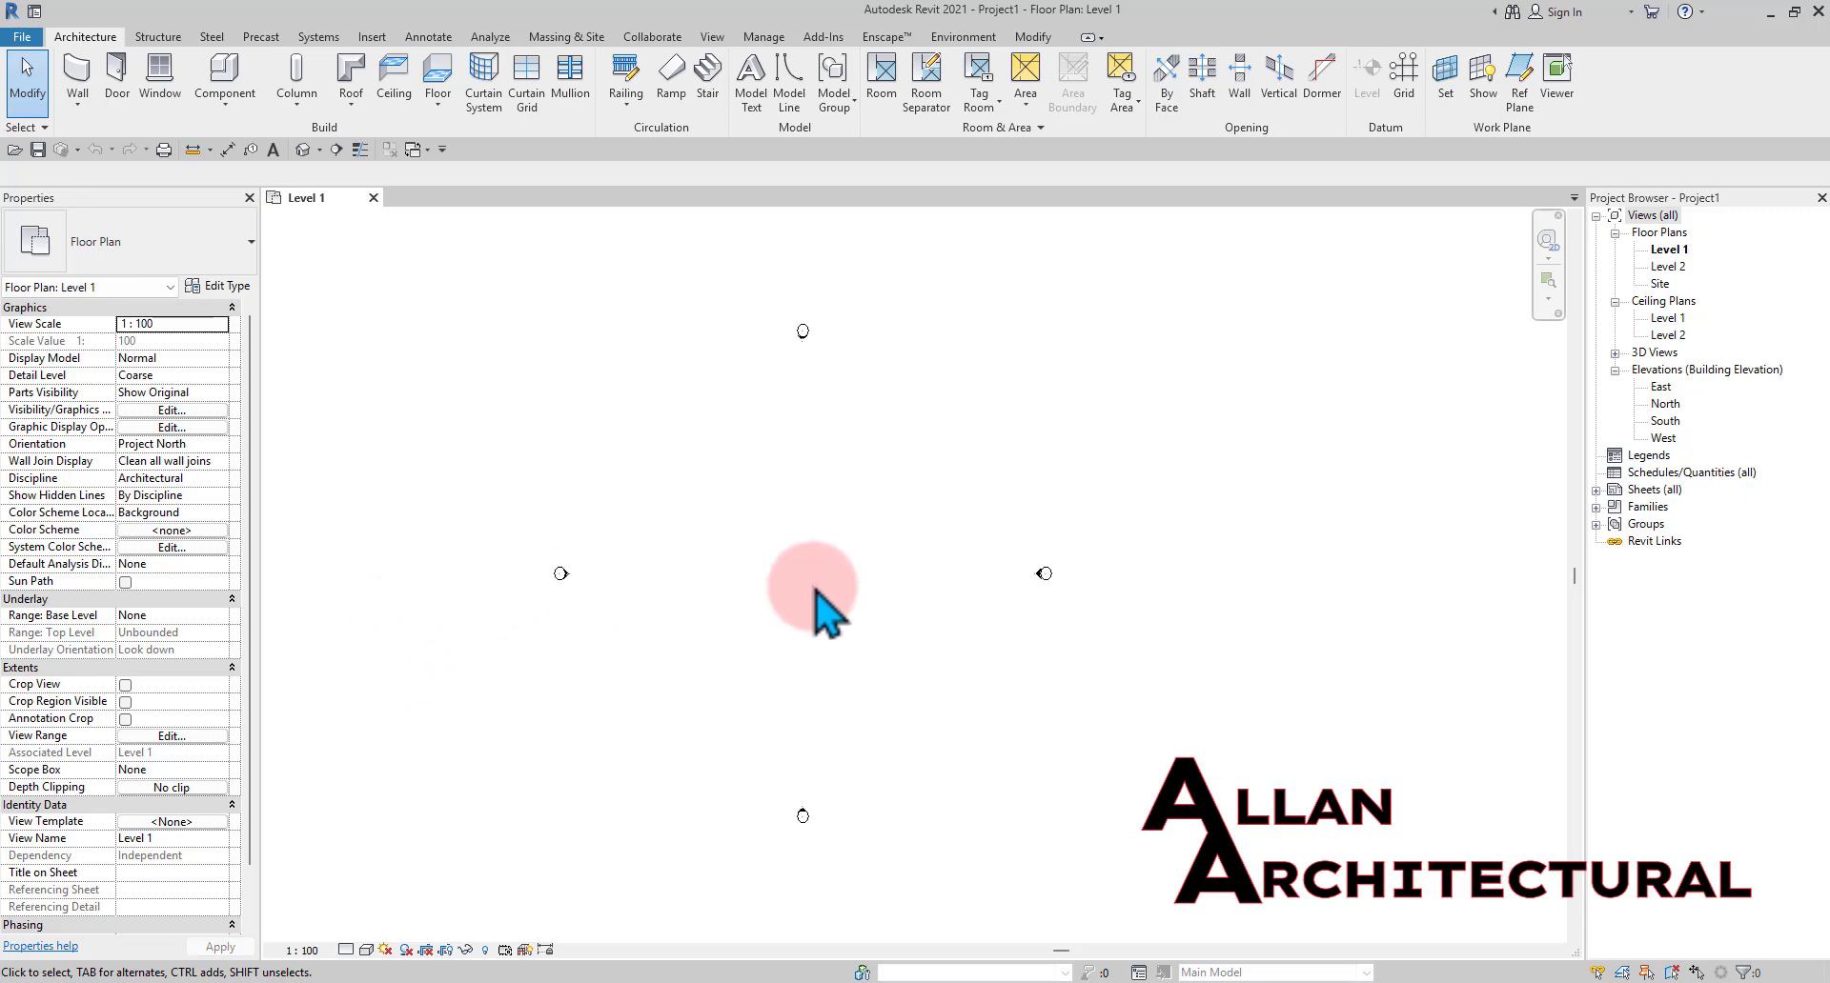
Add a new sheet to the project using the preselected metric title block
left_click(1652, 490)
right_click(1635, 495)
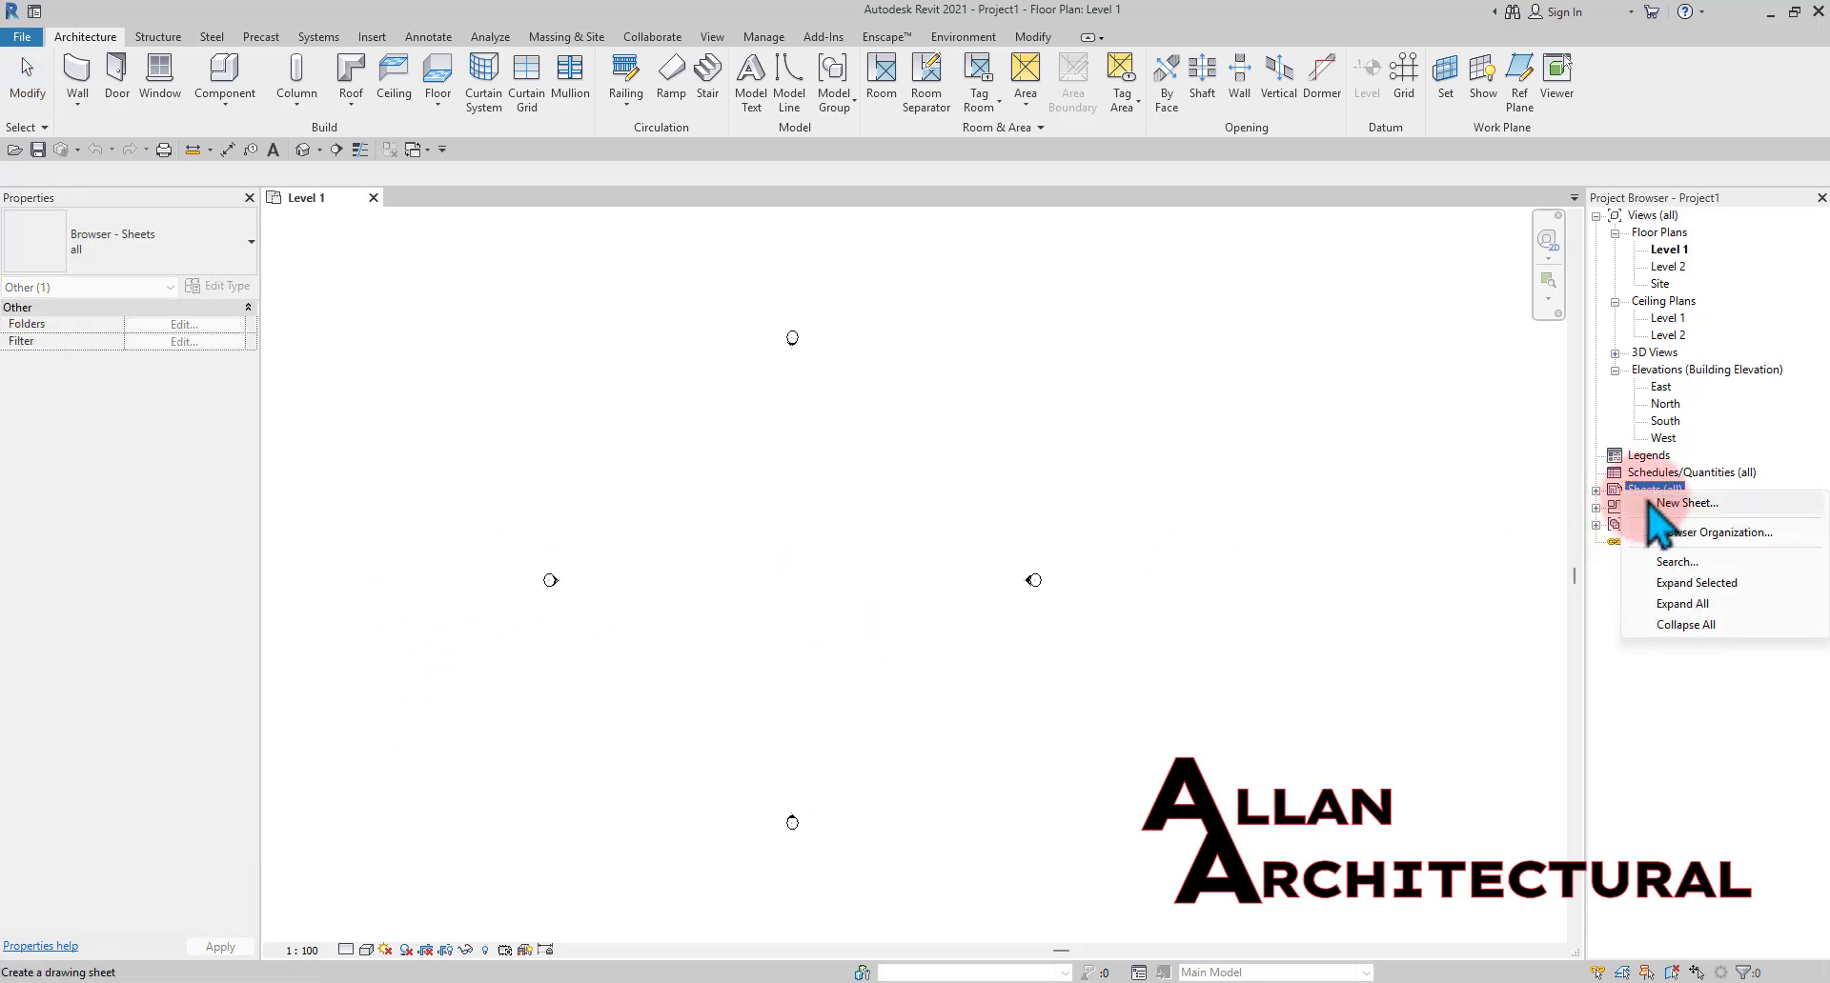
left_click(1668, 522)
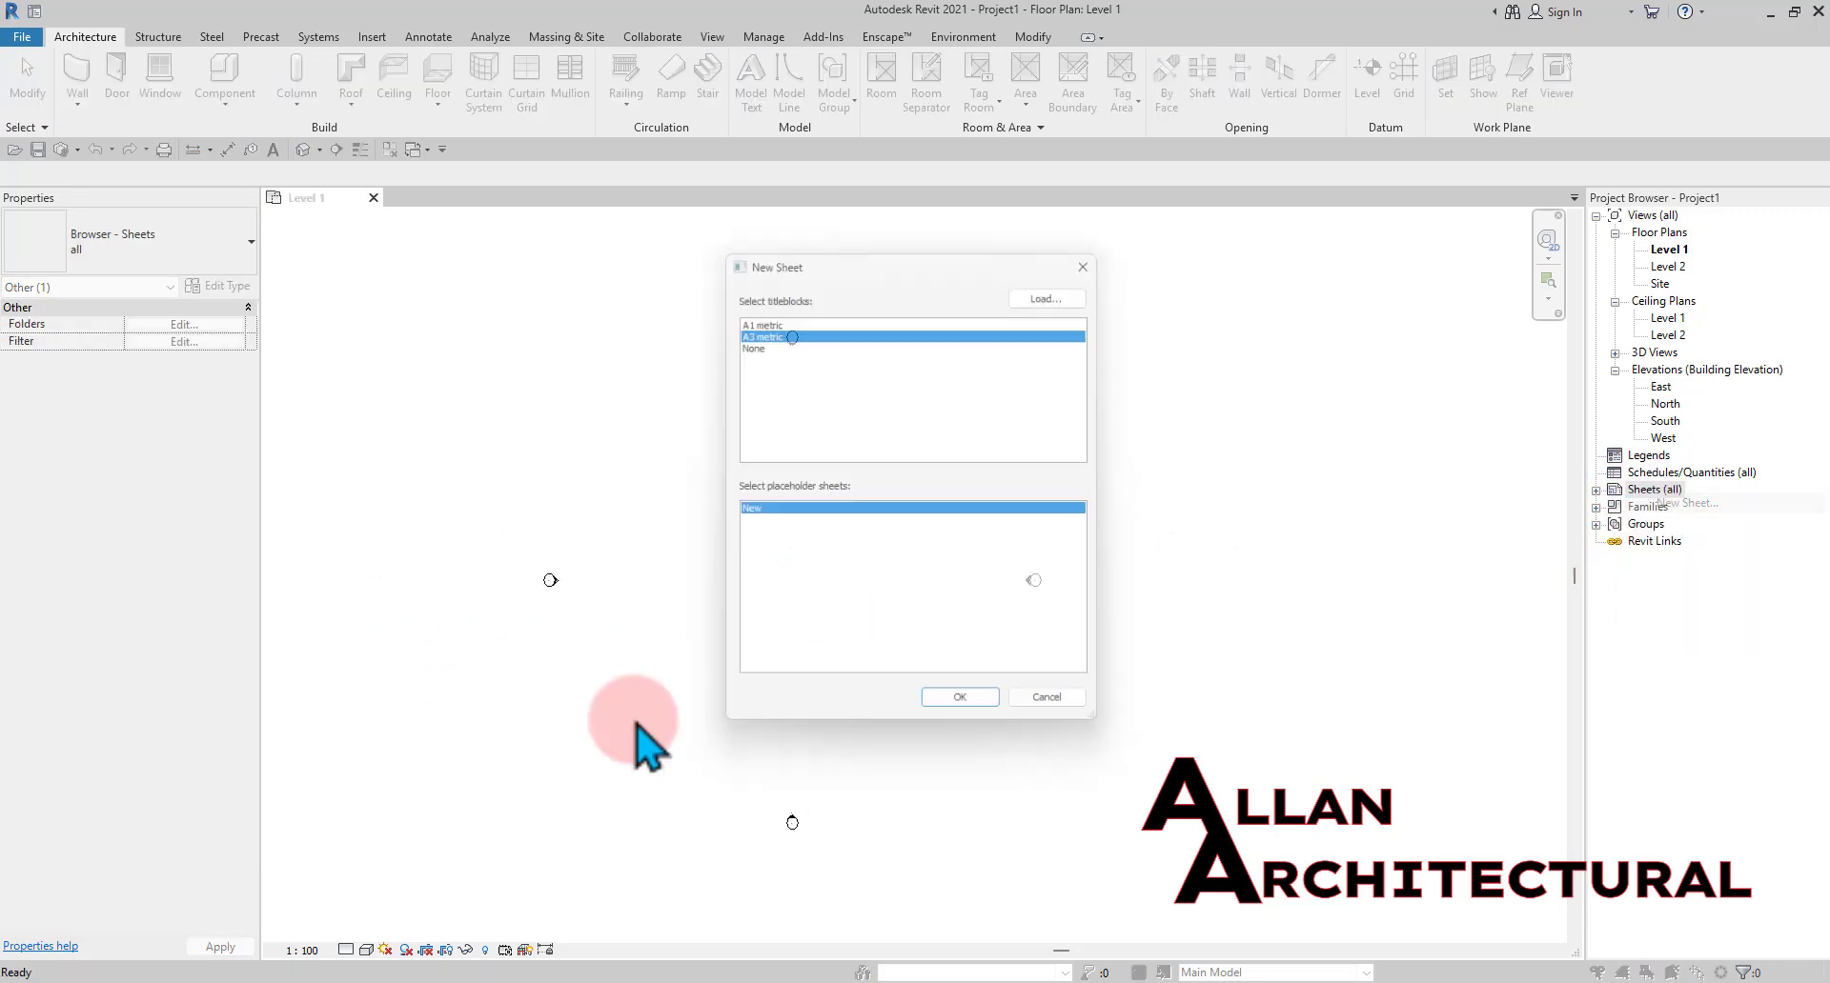
left_click(981, 719)
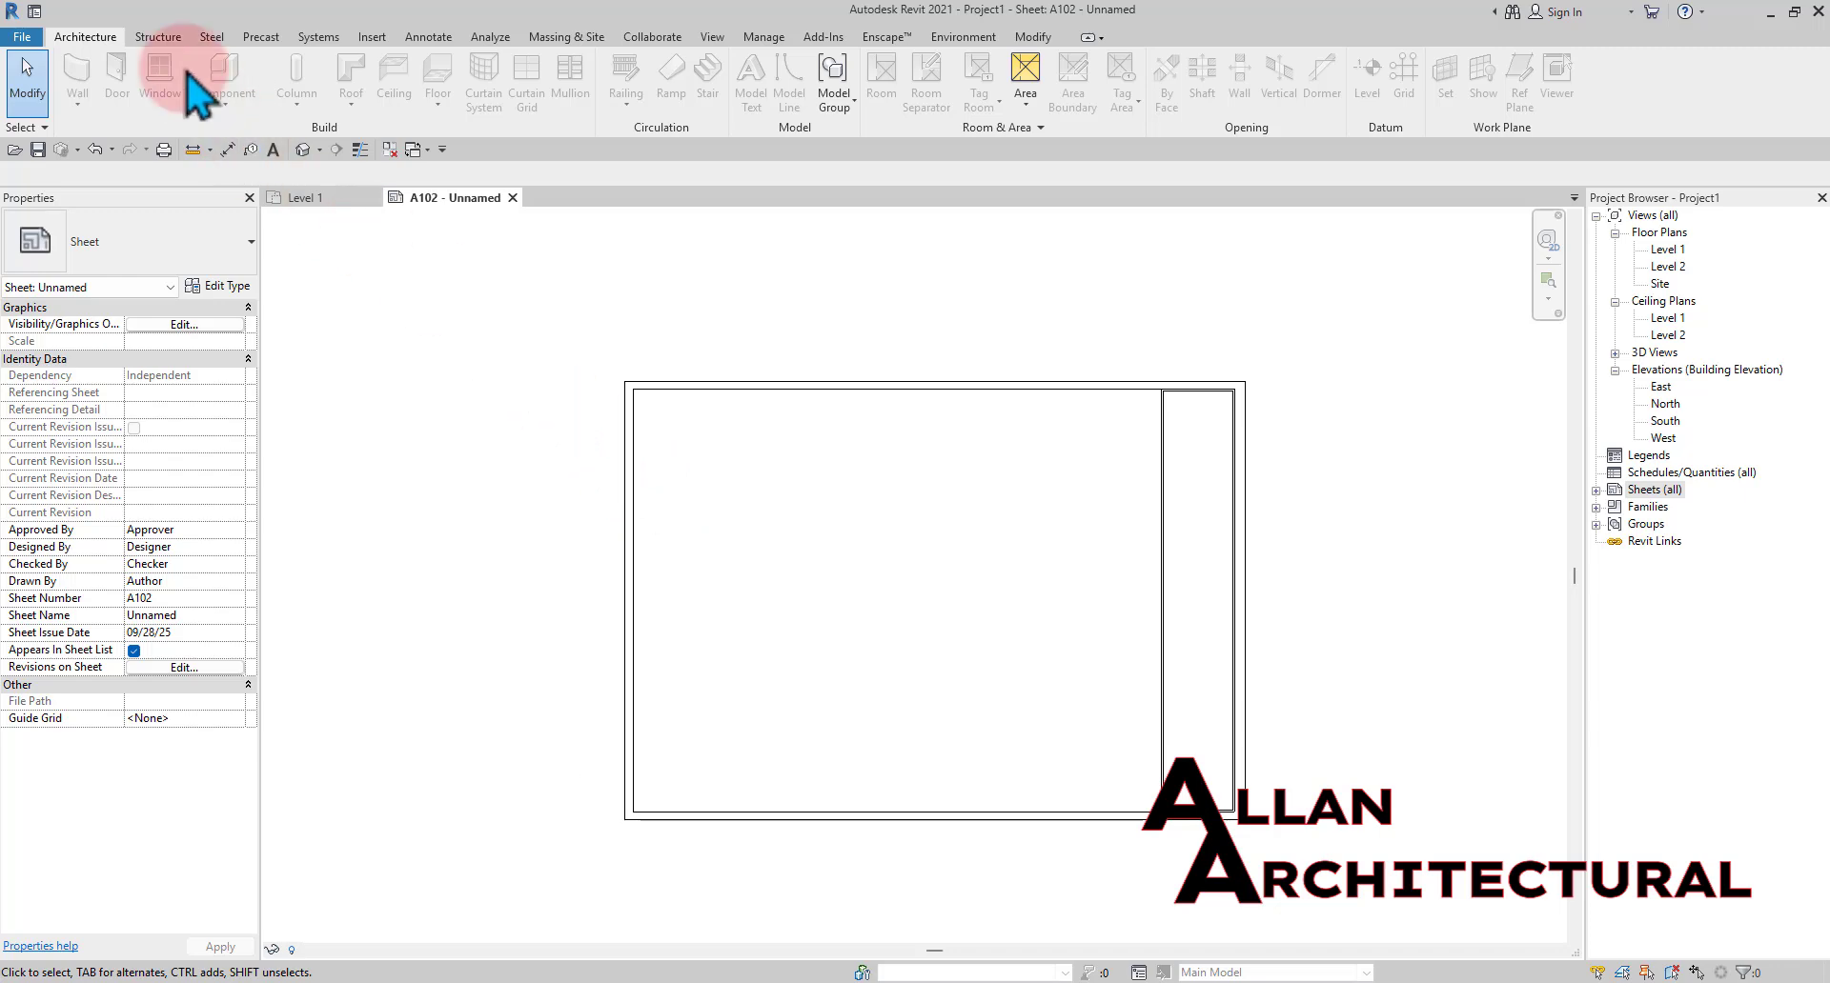
Return from the new sheet to the Level 1 floor plan view
left_click(153, 36)
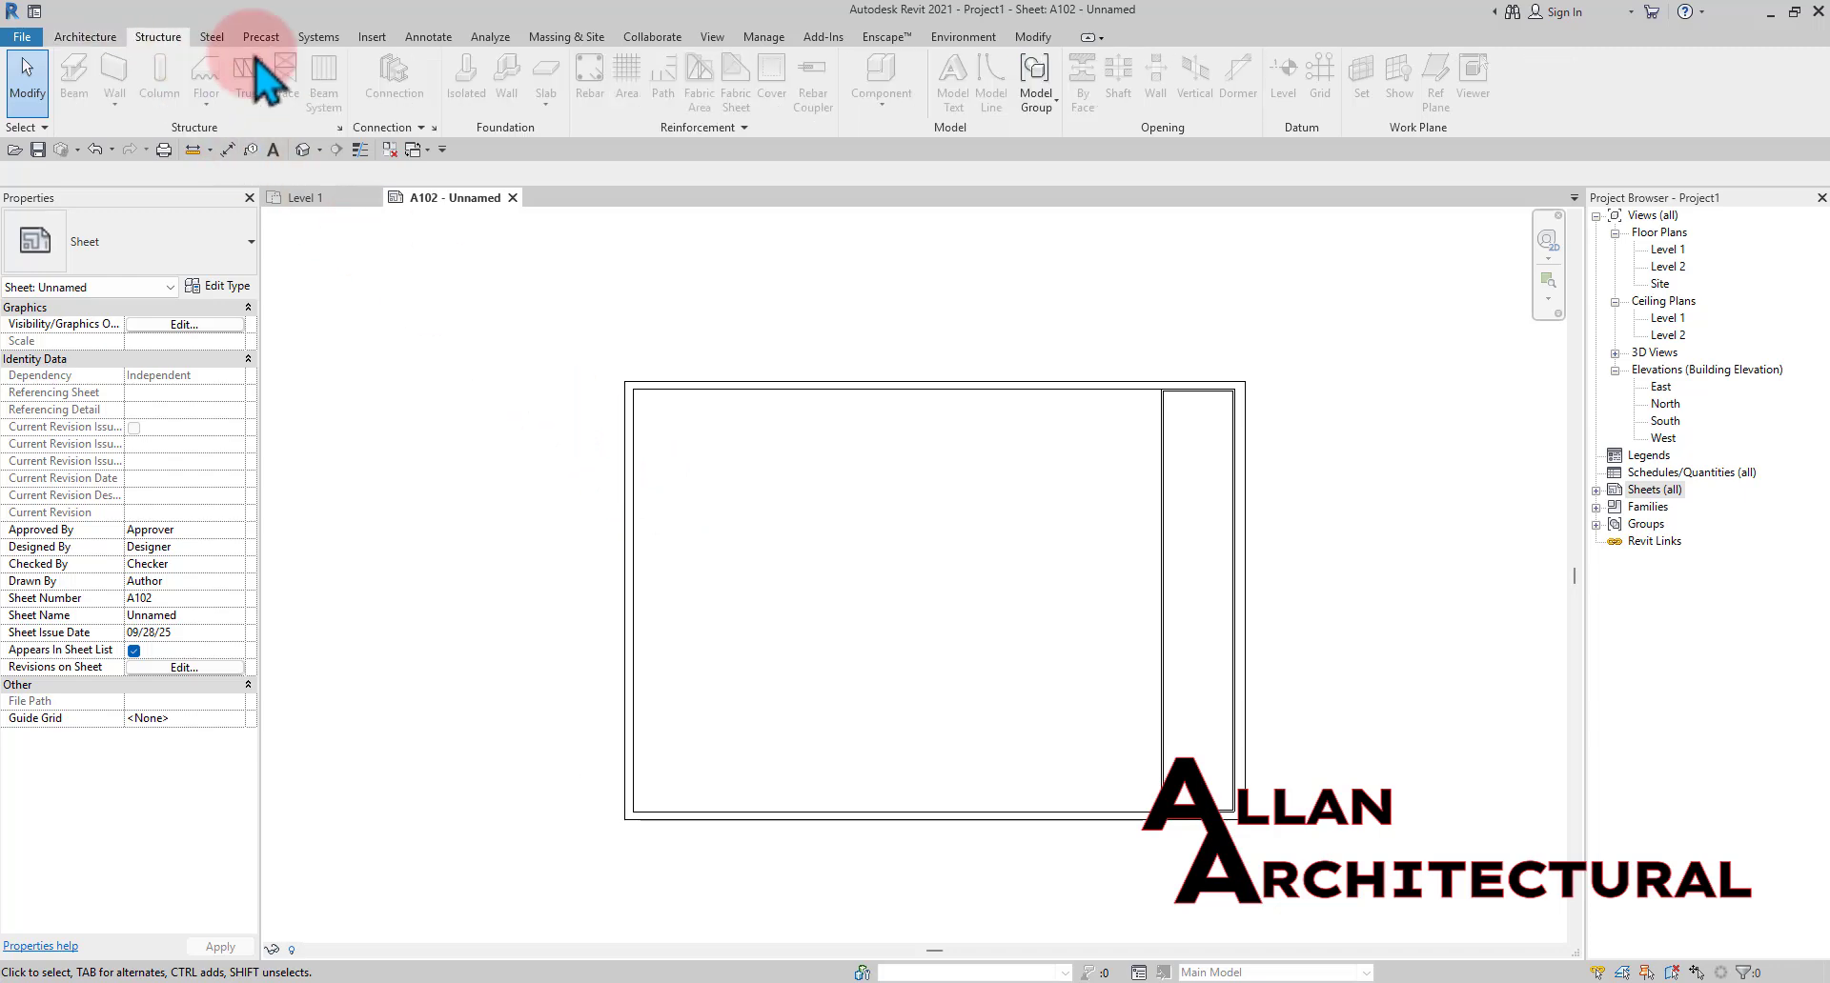
left_click(307, 197)
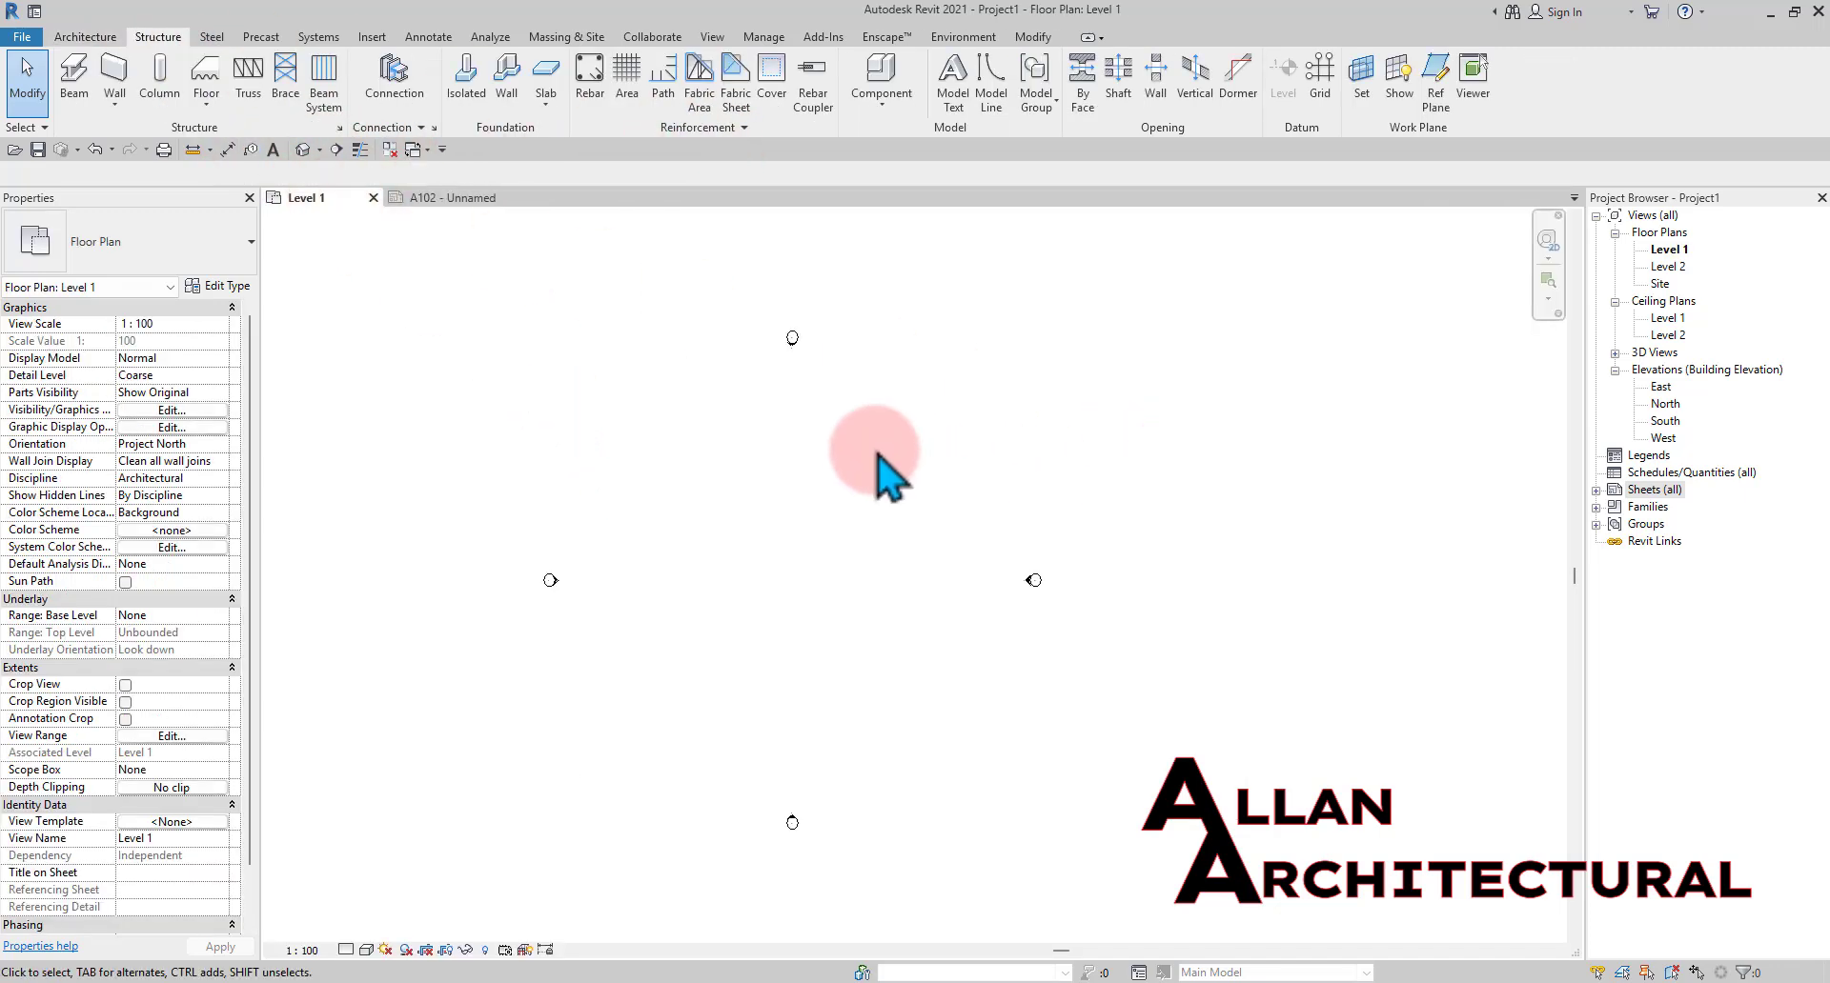
middle_click_drag(870, 450, 929, 494)
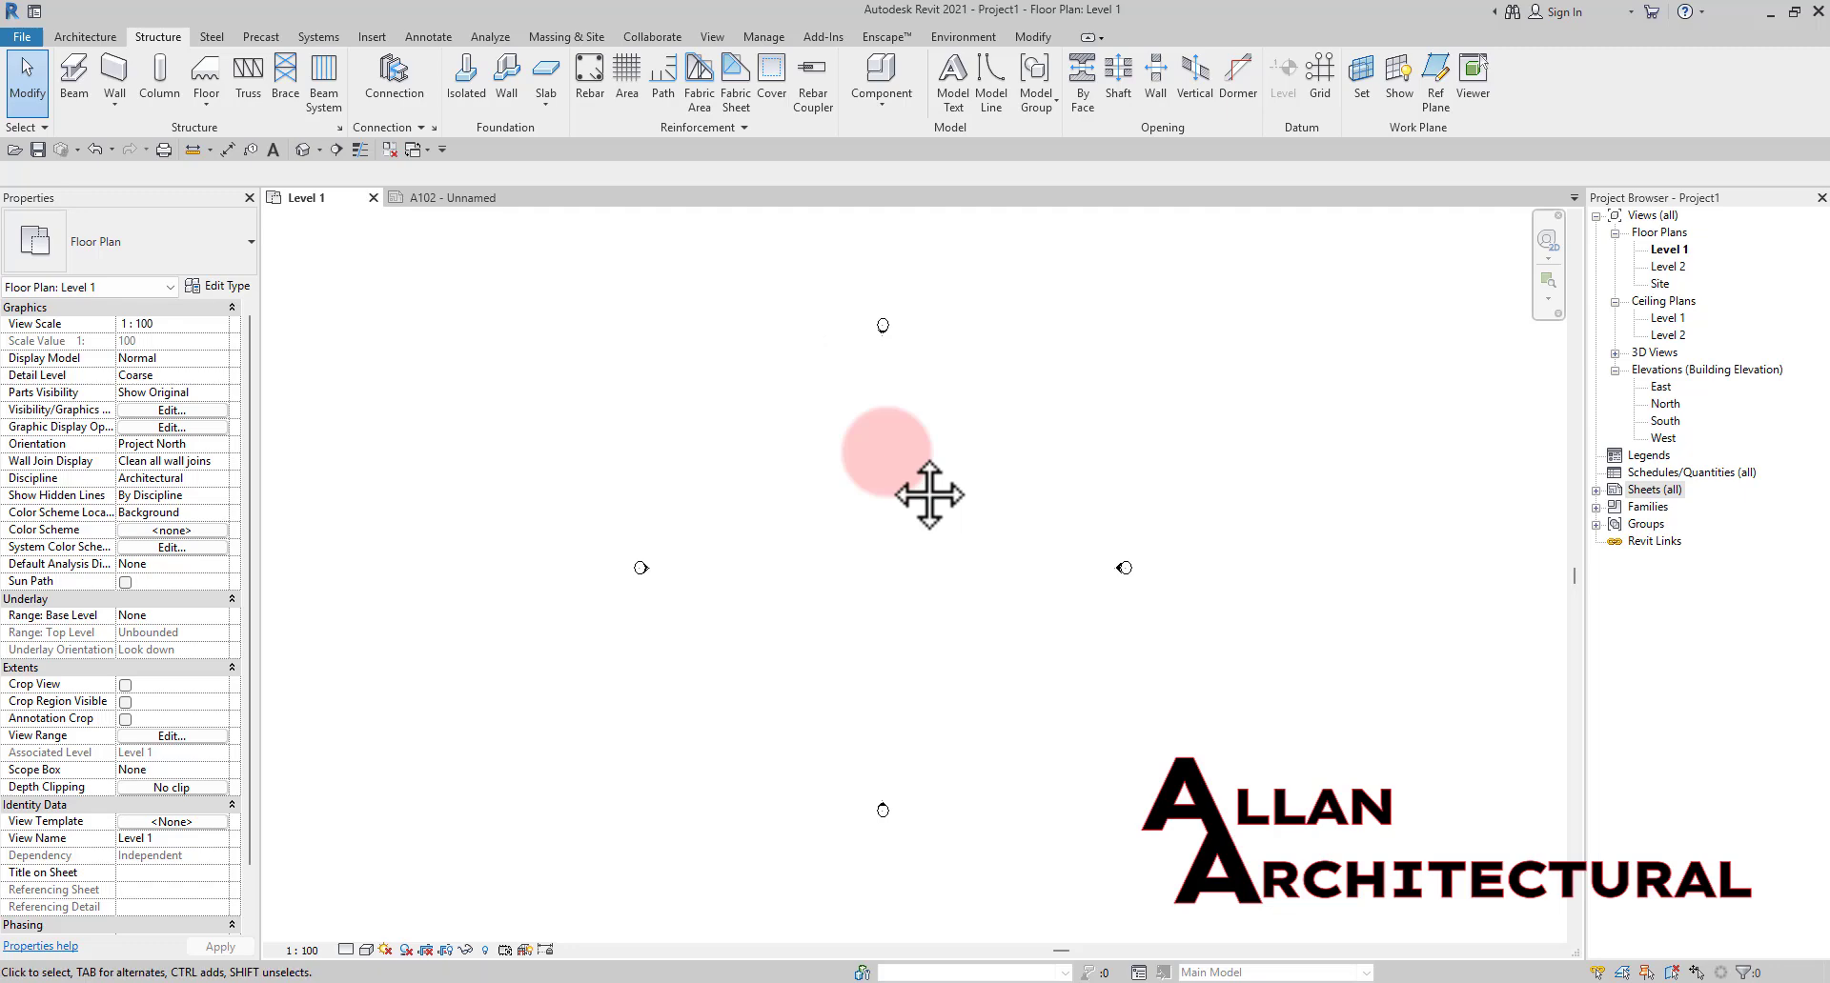